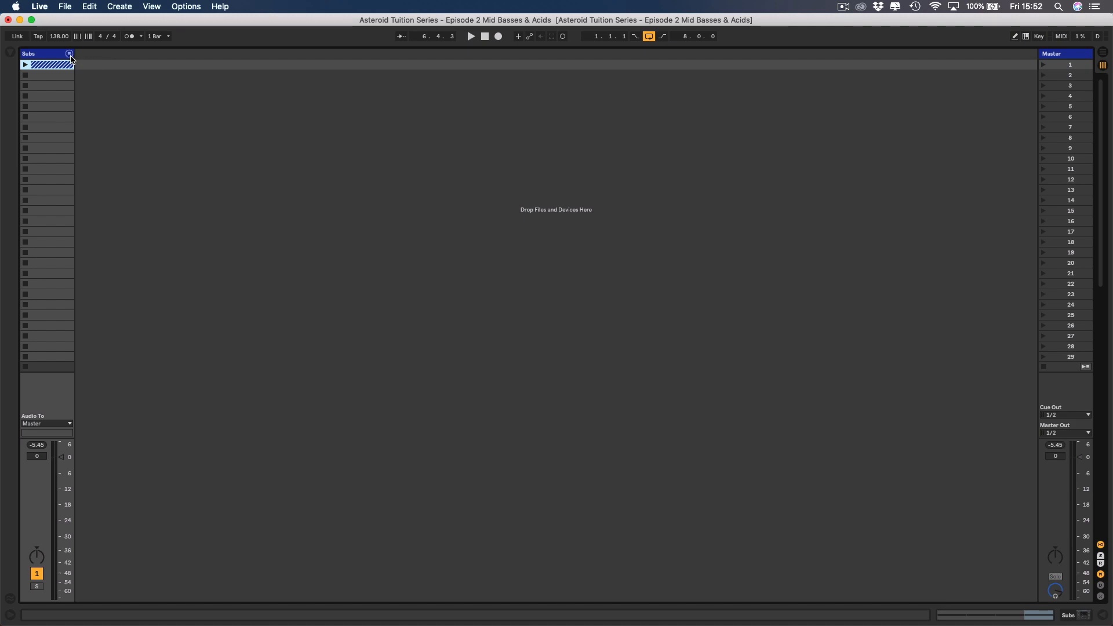
# Insert a new MIDI track after the Subs group and colour it dark blue.
pyautogui.click(52, 57)
pyautogui.rightClick(52, 57)
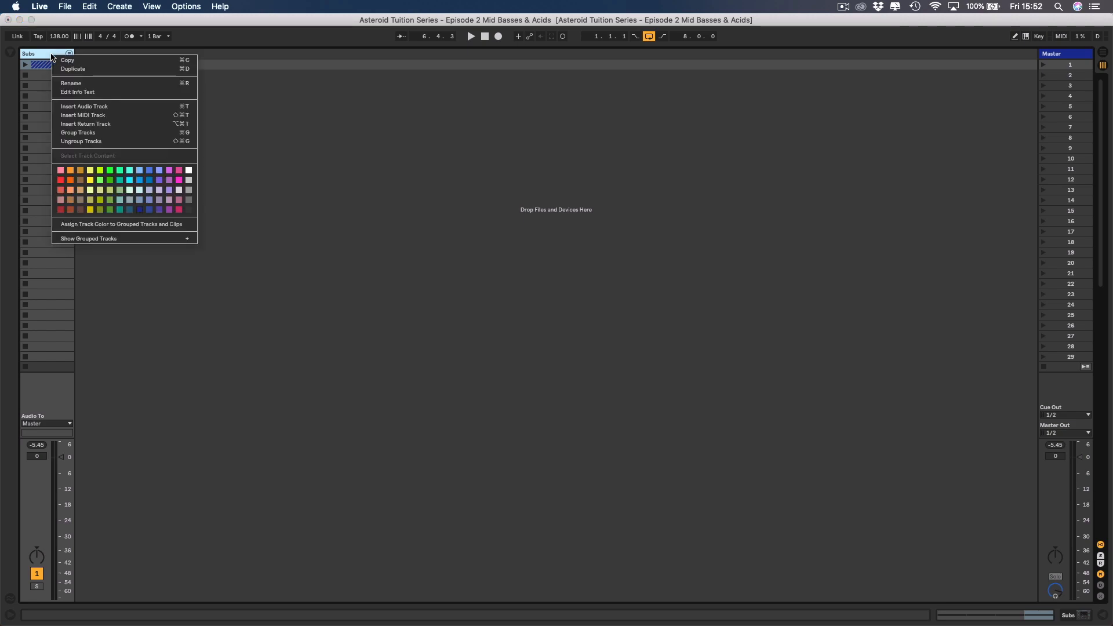
pyautogui.click(83, 115)
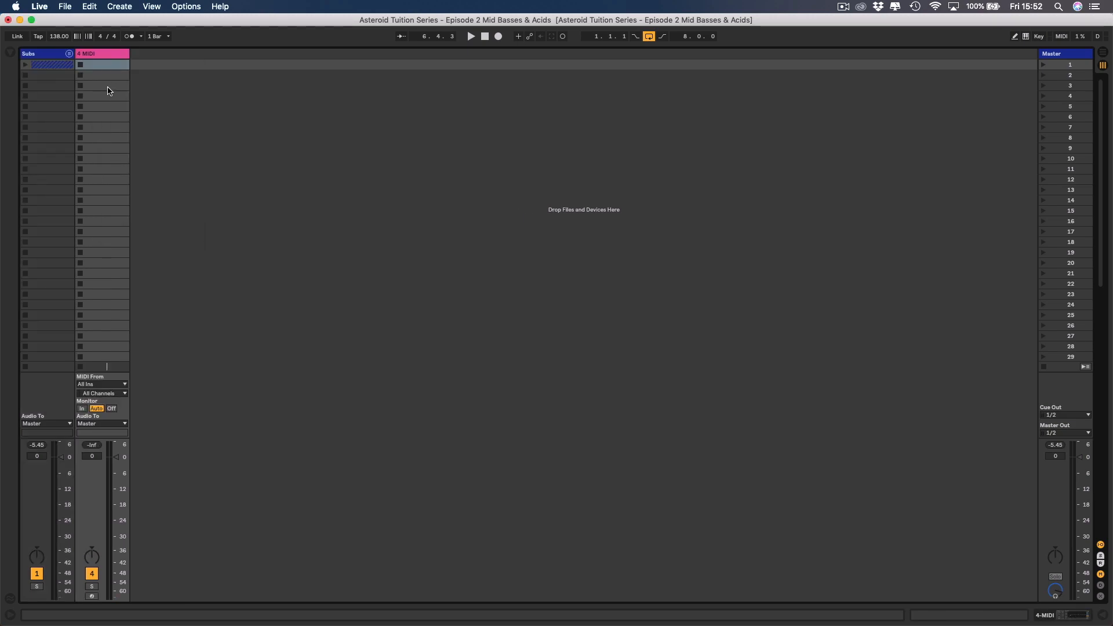
pyautogui.rightClick(107, 58)
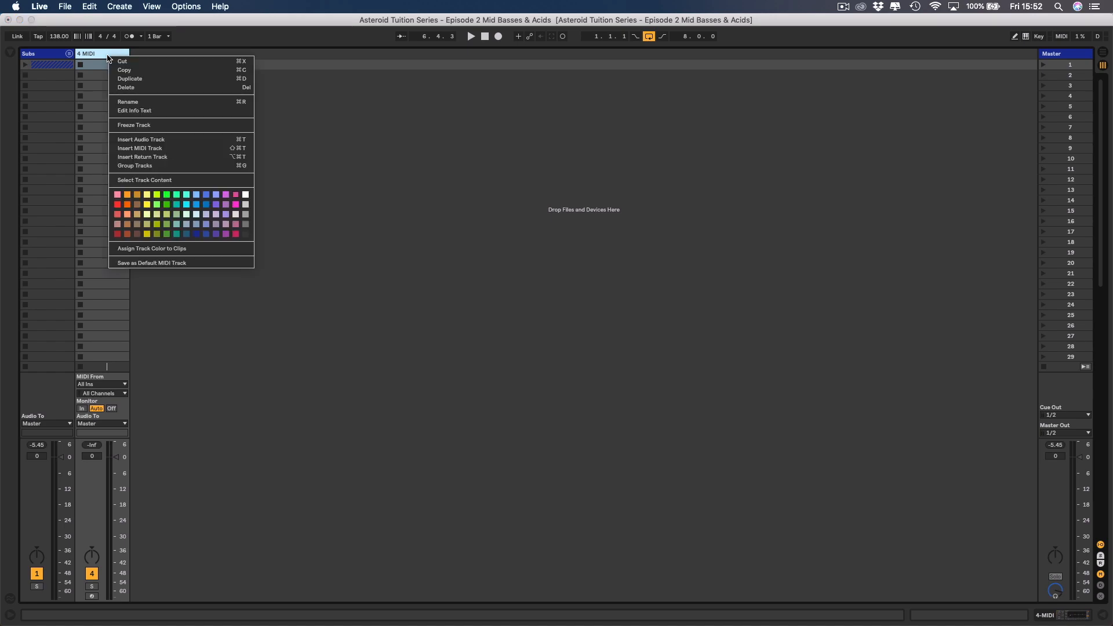
pyautogui.click(197, 234)
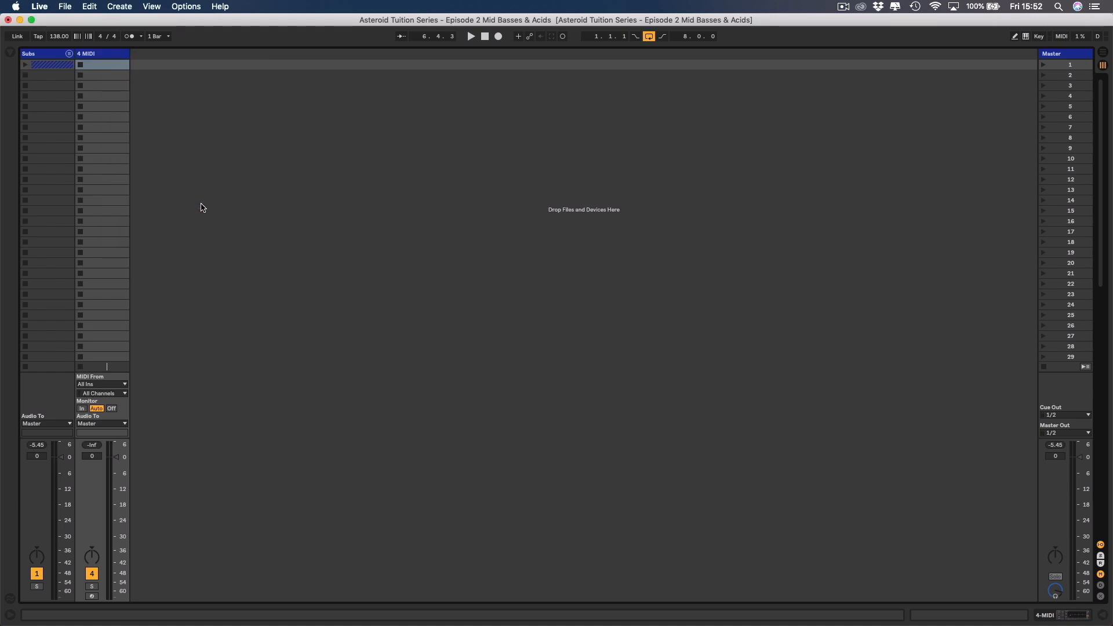
# Rename the new MIDI track to "Low Mid Roller".
pyautogui.press('super+r')
pyautogui.write('Low Re')
pyautogui.press('BackSpace')
pyautogui.press('BackSpace')
pyautogui.press('BackSpace')
pyautogui.write('M')
pyautogui.press('BackSpace')
pyautogui.press('BackSpace')
pyautogui.write('S')
pyautogui.press('Return')
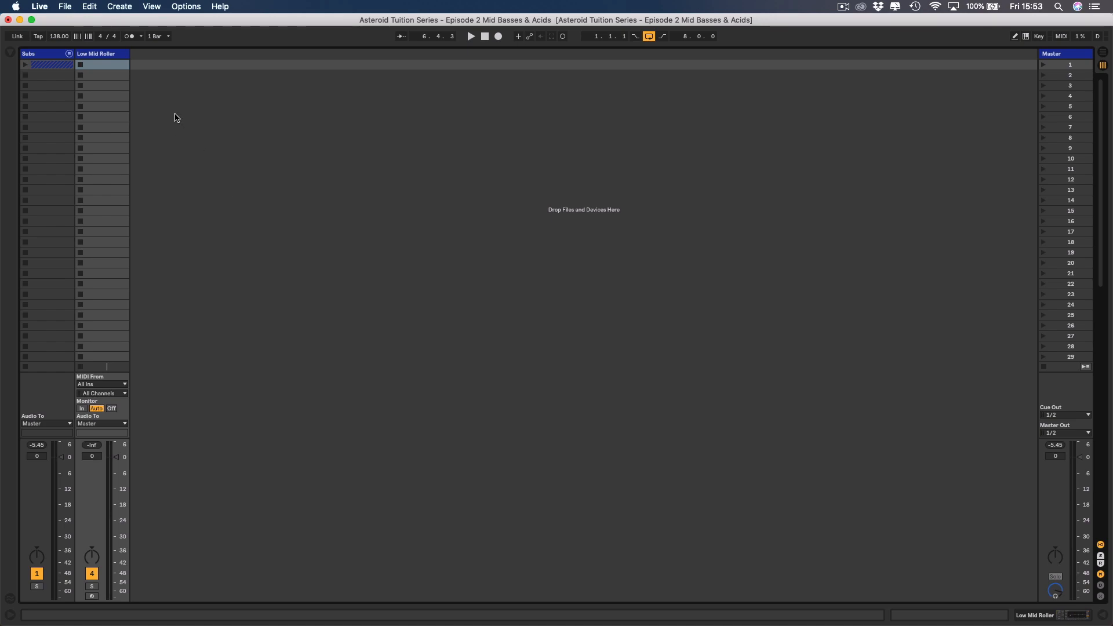
# In the arrangement, copy the Sub Bass clip onto the Low Mid Roller track at bar 1 and open the copy's notes.
pyautogui.press('Tab')
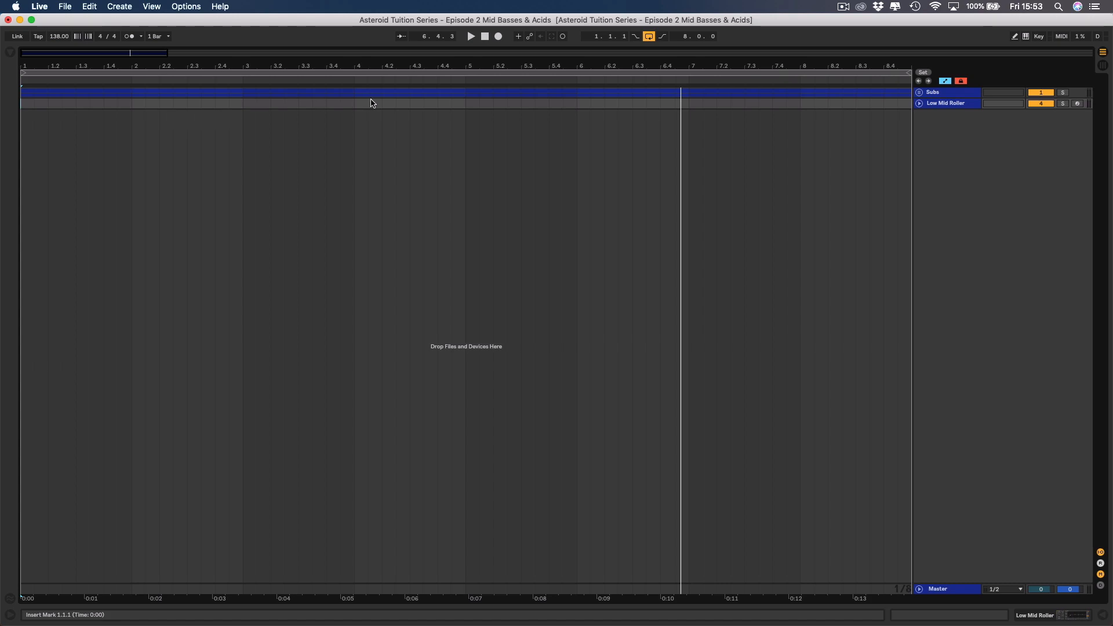
pyautogui.moveTo(831, 62); pyautogui.dragTo(782, 61)
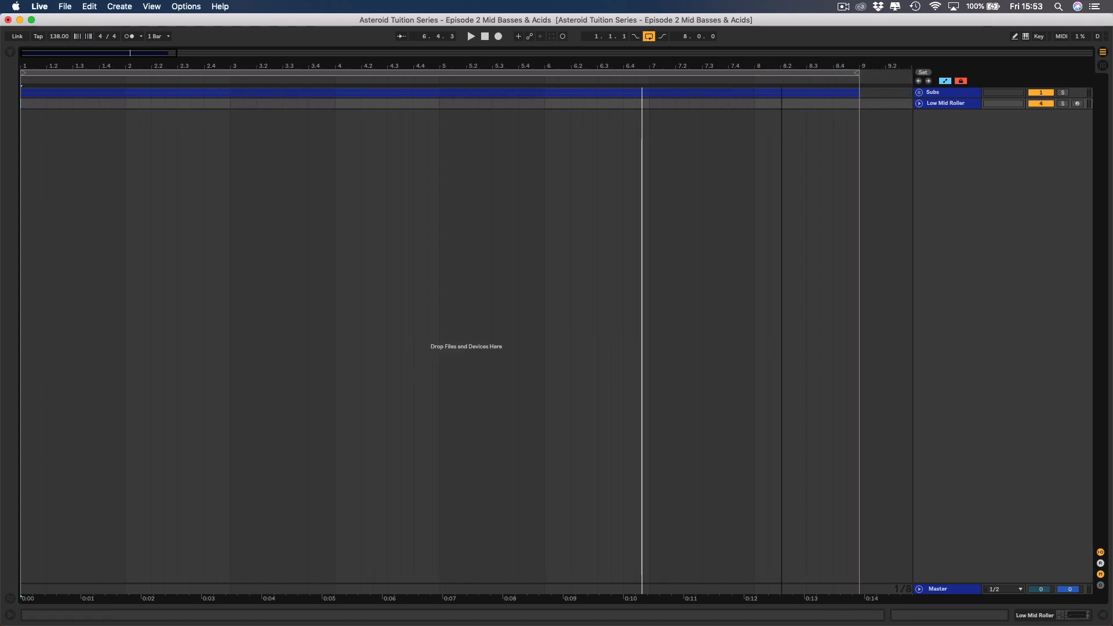
pyautogui.click(919, 92)
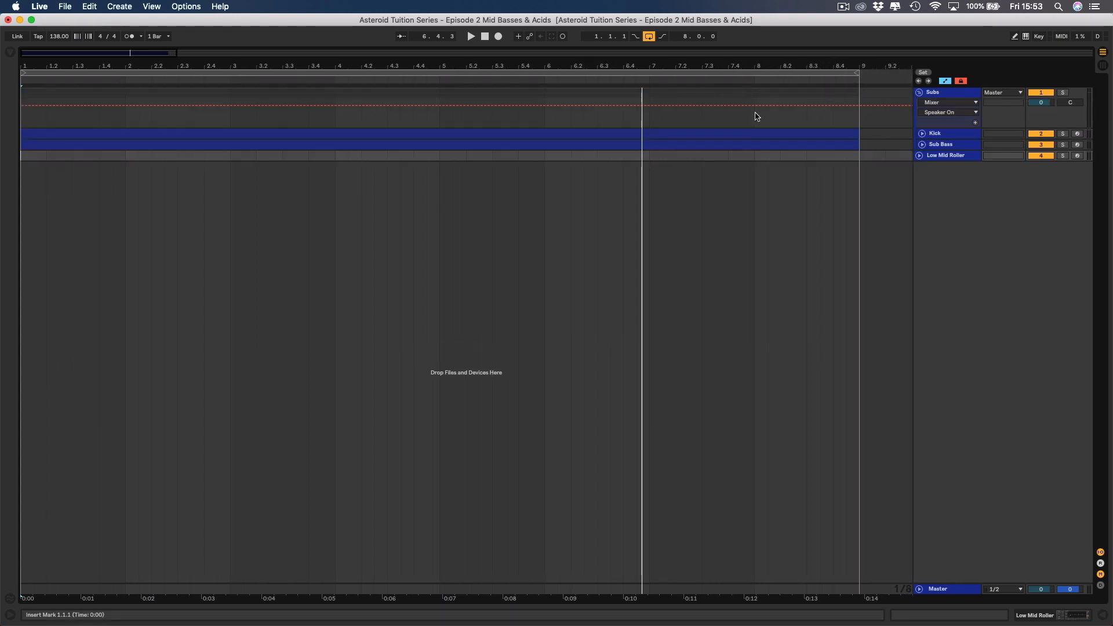
pyautogui.click(561, 144)
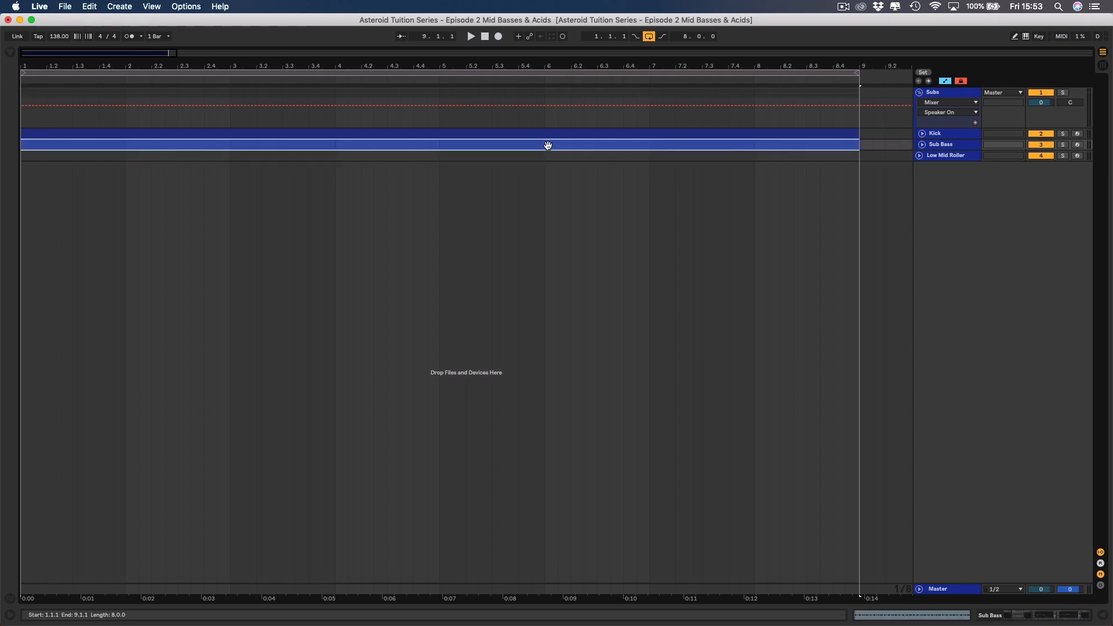
pyautogui.click(552, 162)
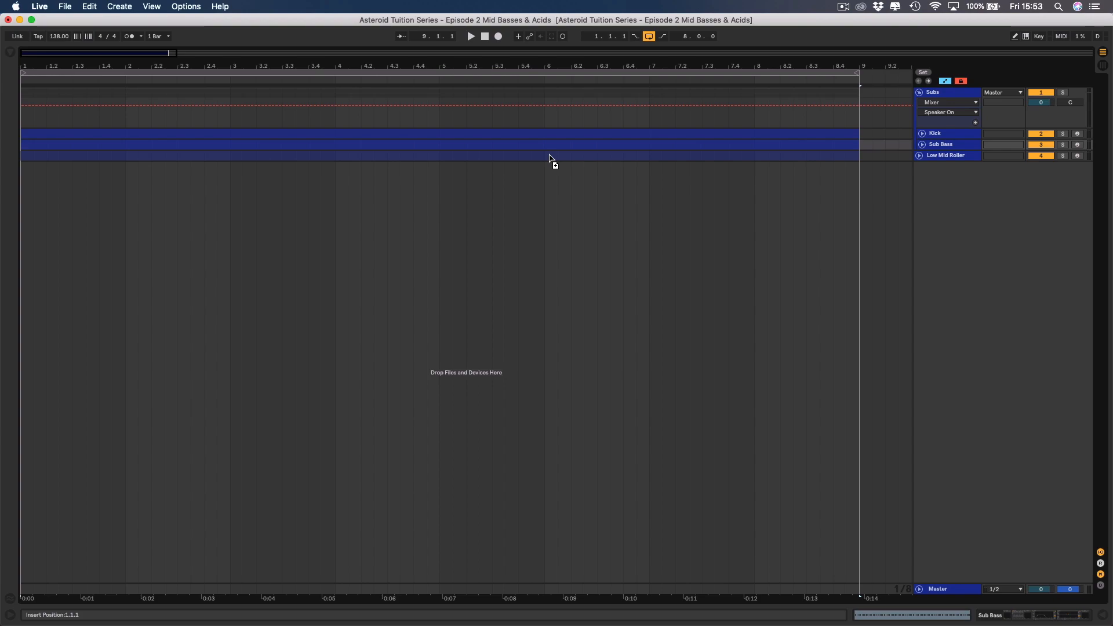
pyautogui.click(549, 154)
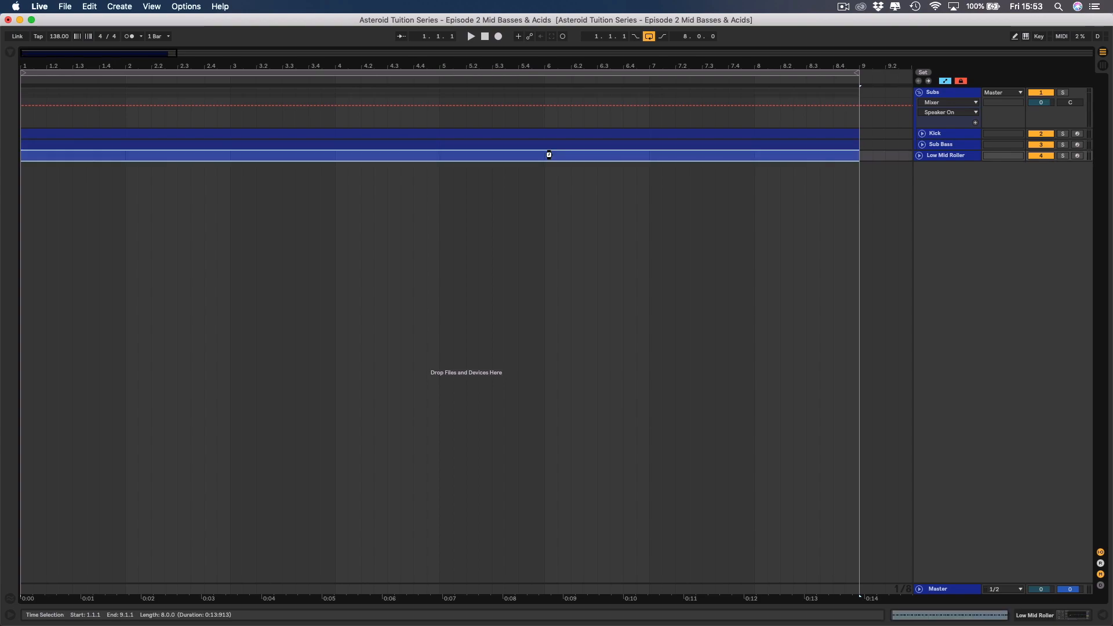
pyautogui.click(919, 156)
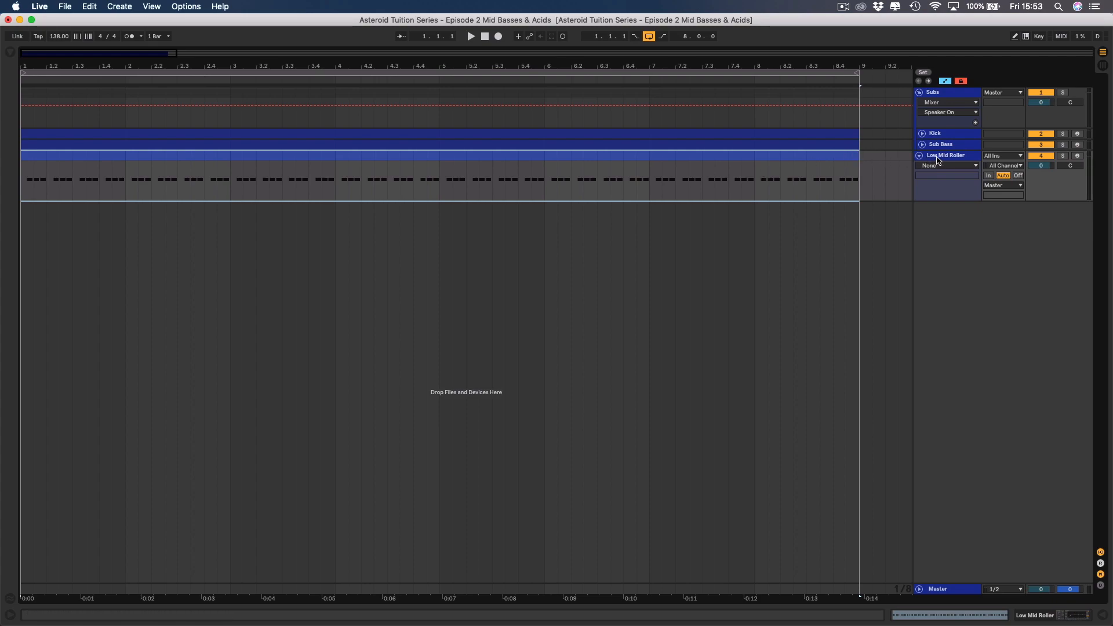
pyautogui.doubleClick(841, 157)
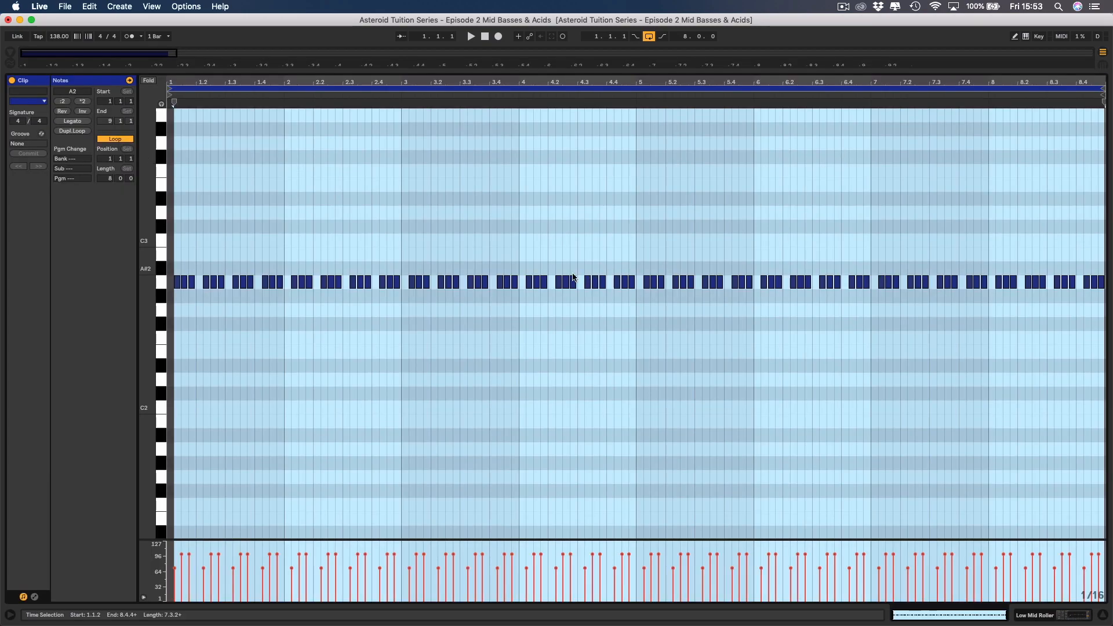
# Delete the Audio Effect Rack with Utility and EQ Eight from the Low Mid Roller track.
pyautogui.click(1028, 617)
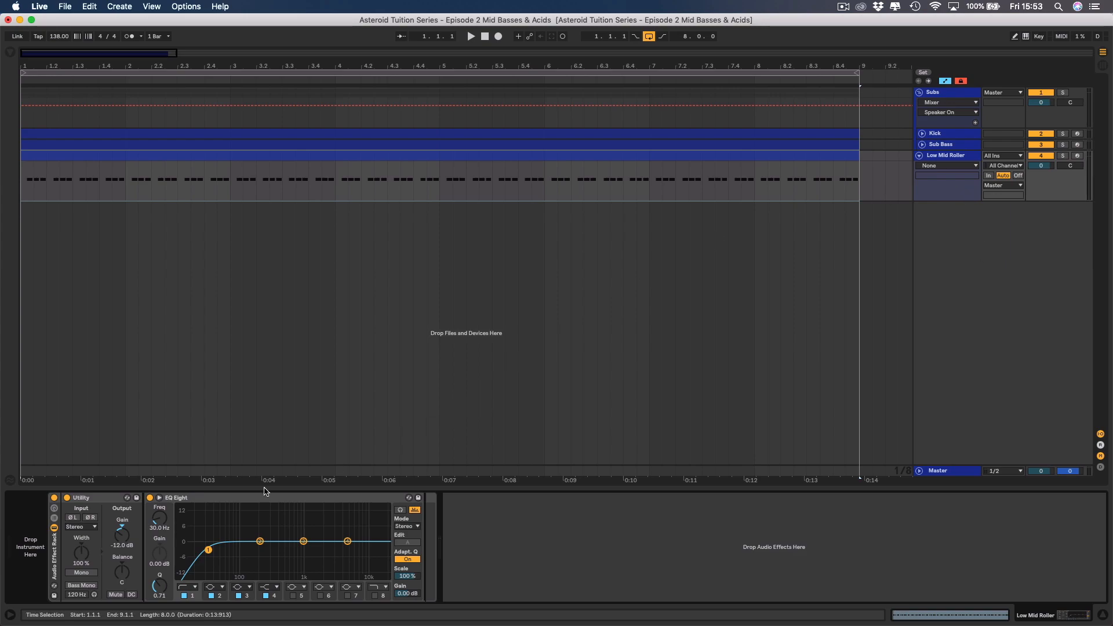
pyautogui.click(54, 554)
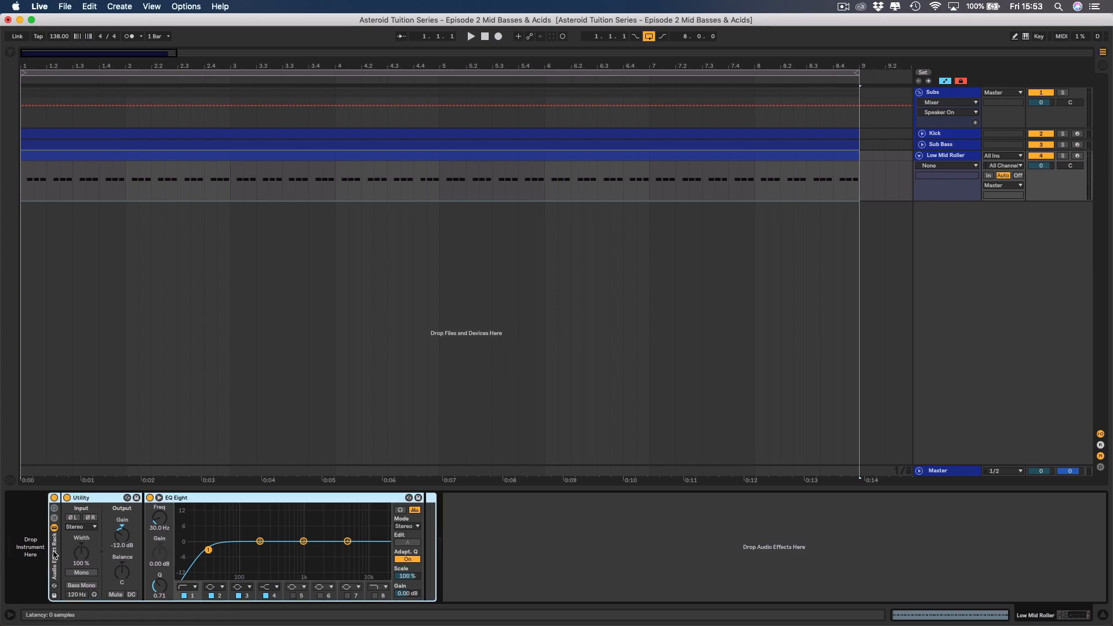
pyautogui.press('Delete')
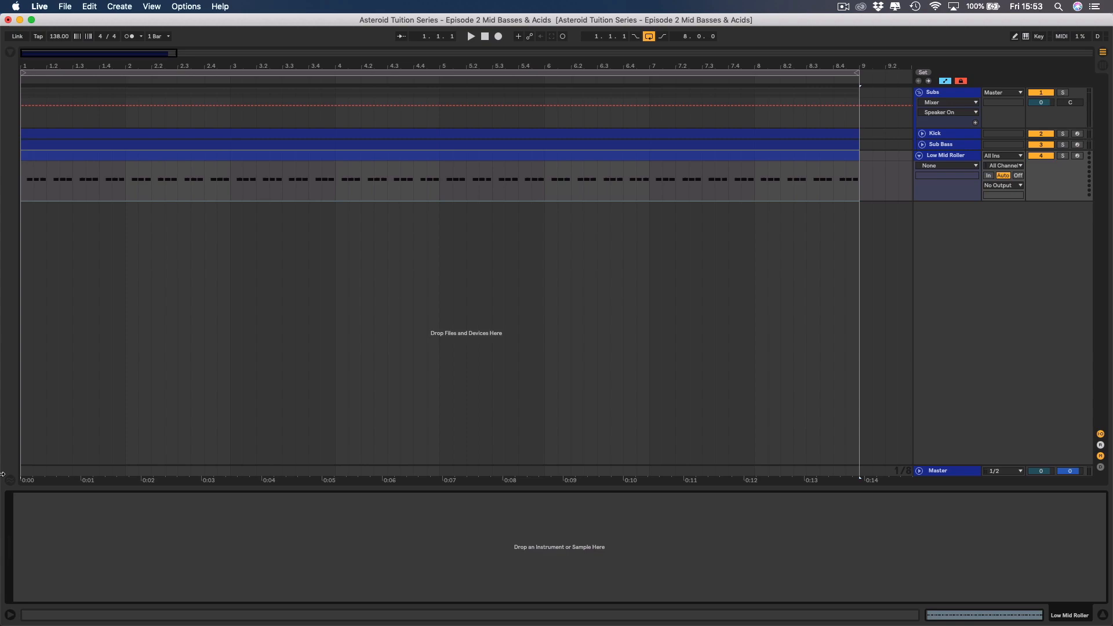
# Load Reveal Sound's Spire-1.1 Audio Unit onto the Low Mid Roller track.
pyautogui.click(22, 118)
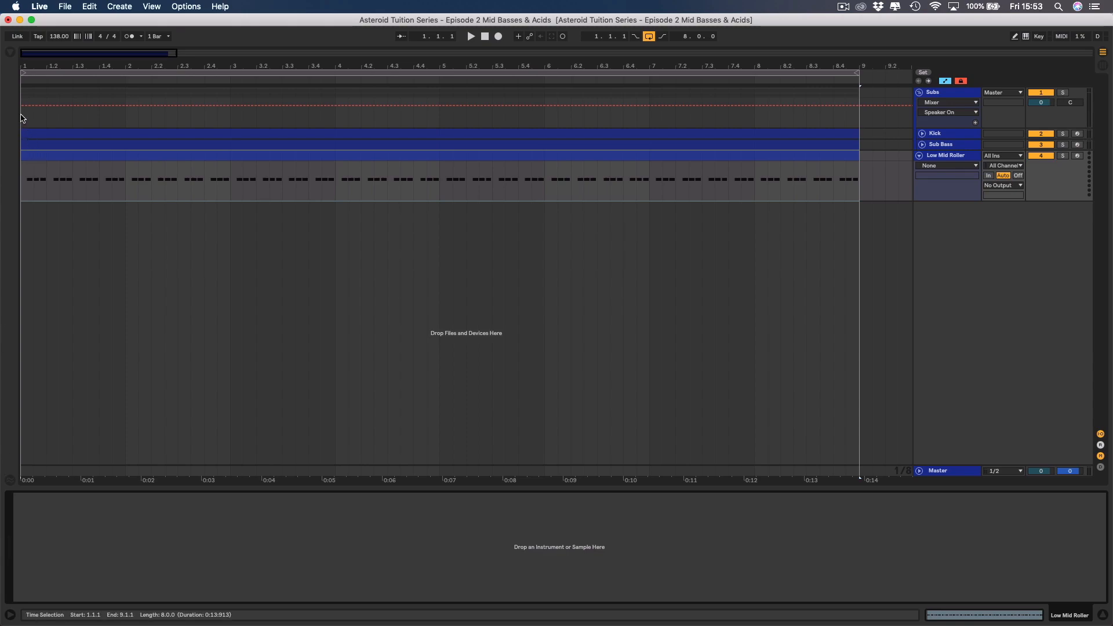
pyautogui.click(10, 52)
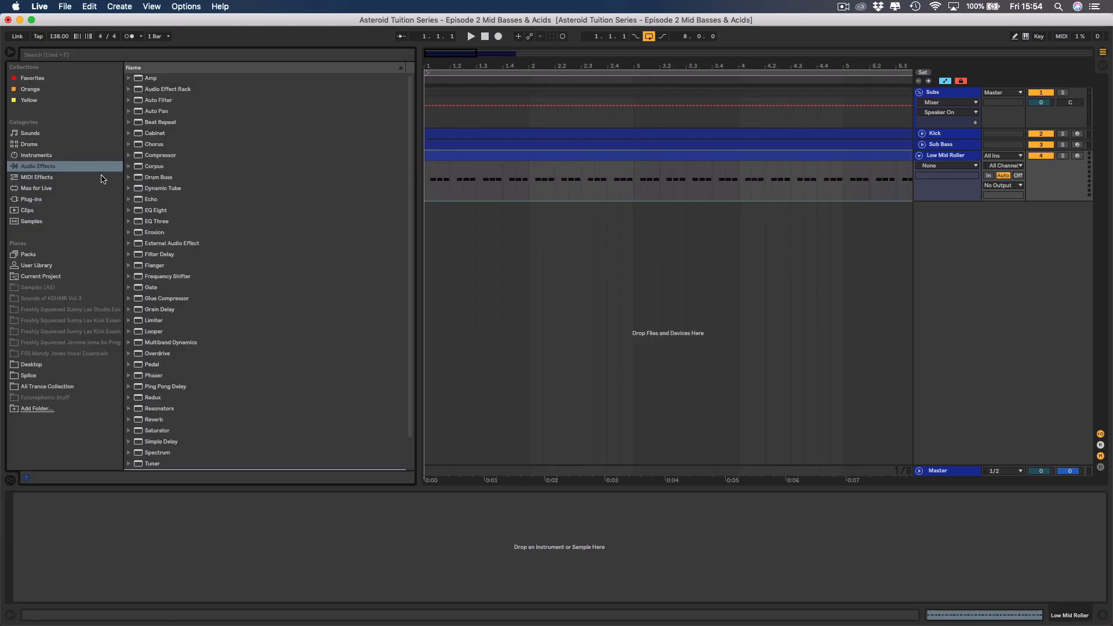
pyautogui.click(35, 200)
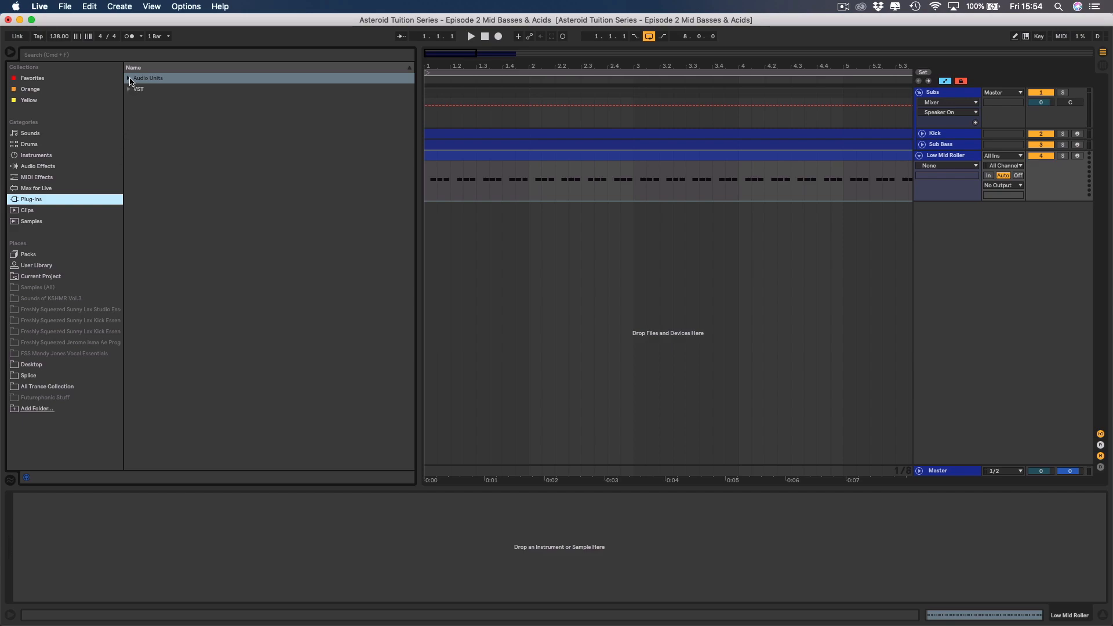
pyautogui.click(130, 79)
pyautogui.scroll(-5, 162, 223)
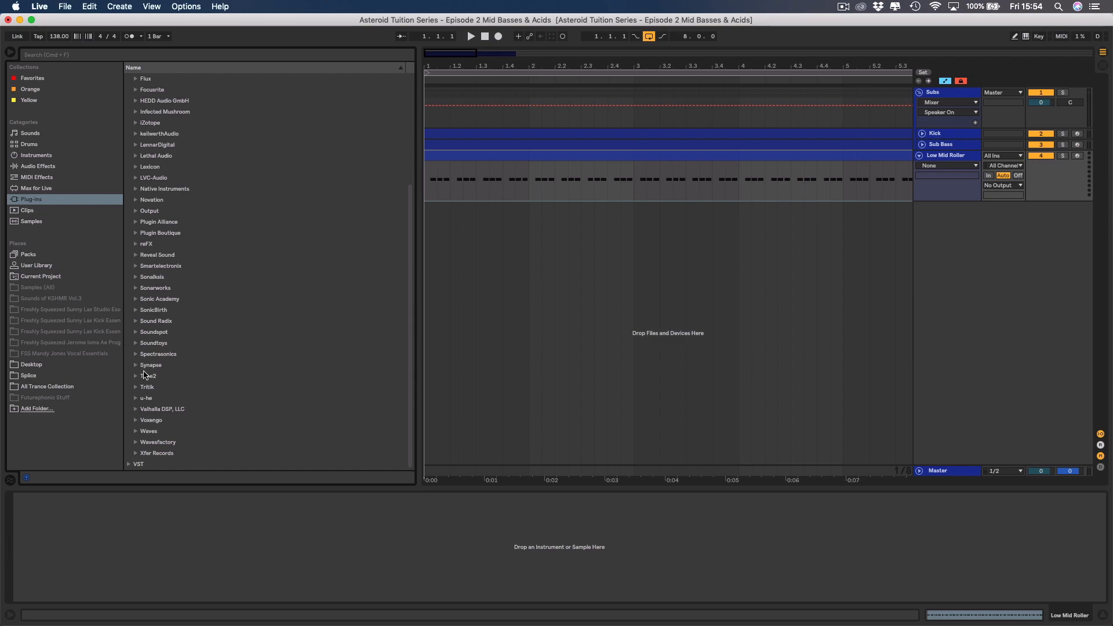
pyautogui.click(136, 256)
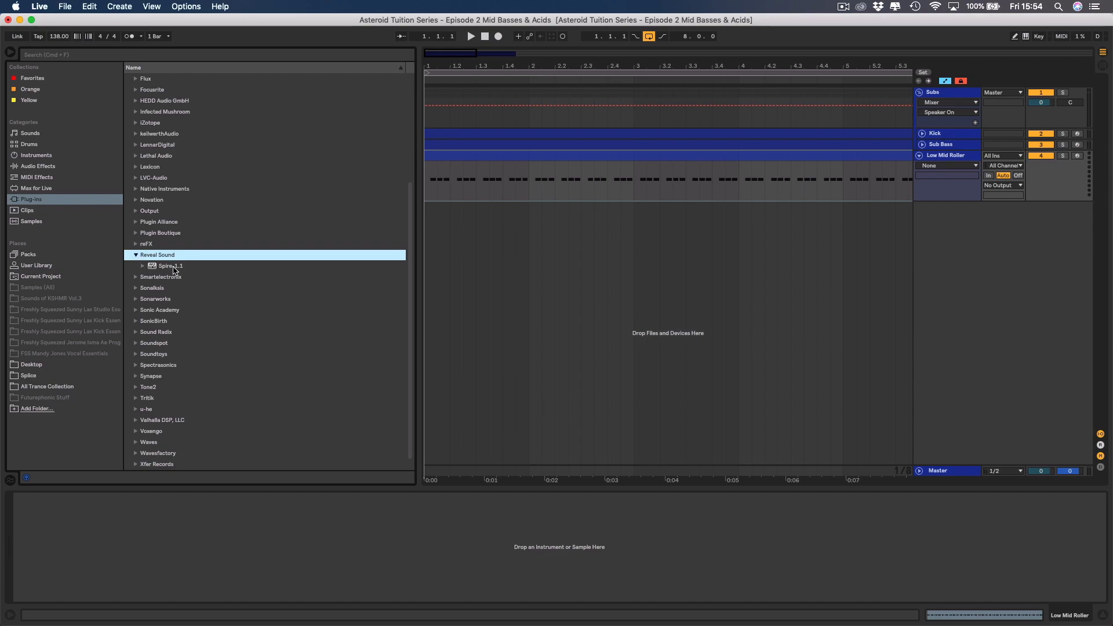
pyautogui.doubleClick(171, 266)
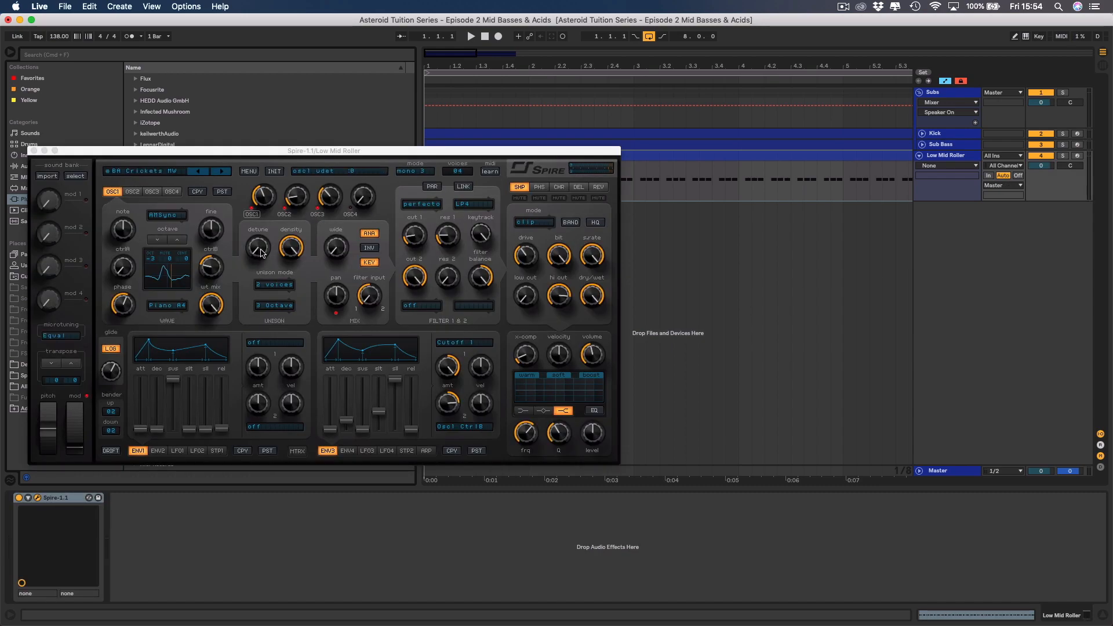
pyautogui.click(248, 171)
pyautogui.moveTo(262, 185)
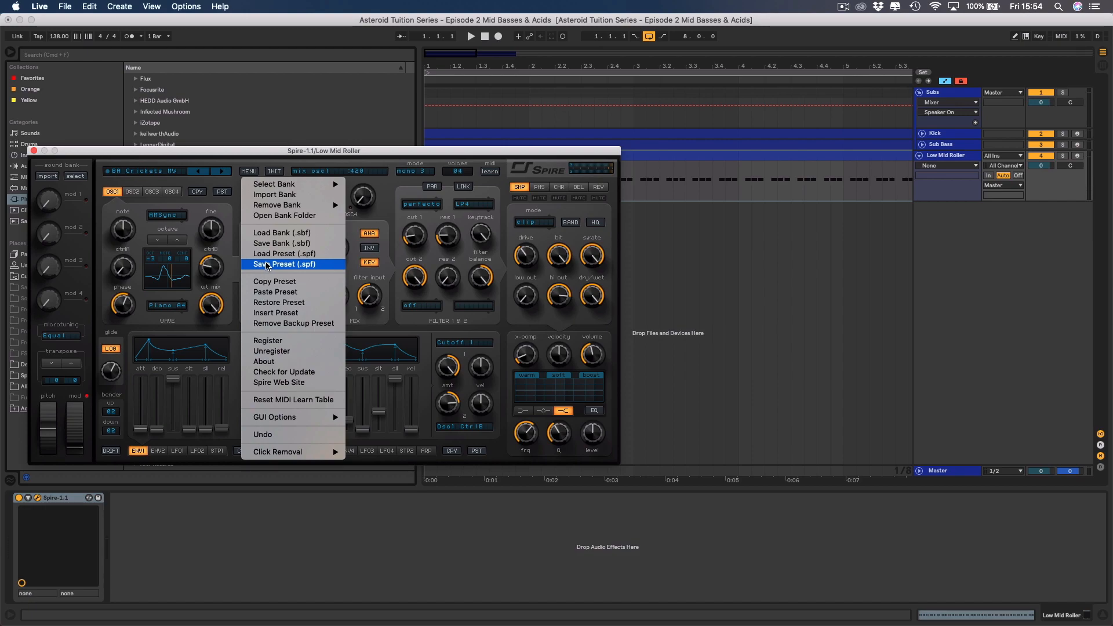
pyautogui.click(267, 265)
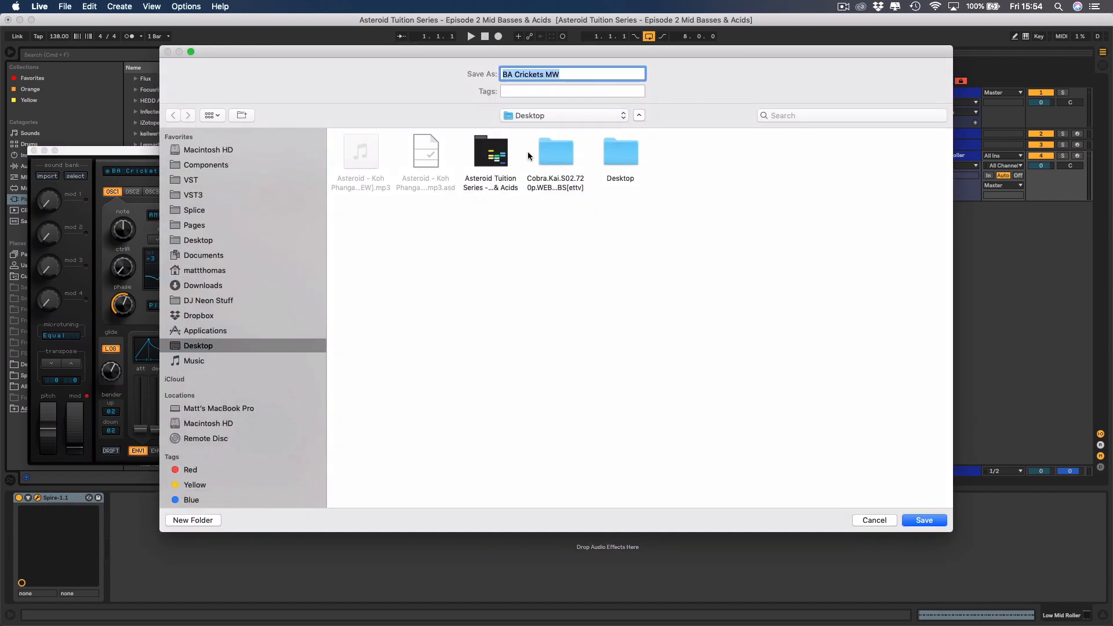
pyautogui.doubleClick(497, 155)
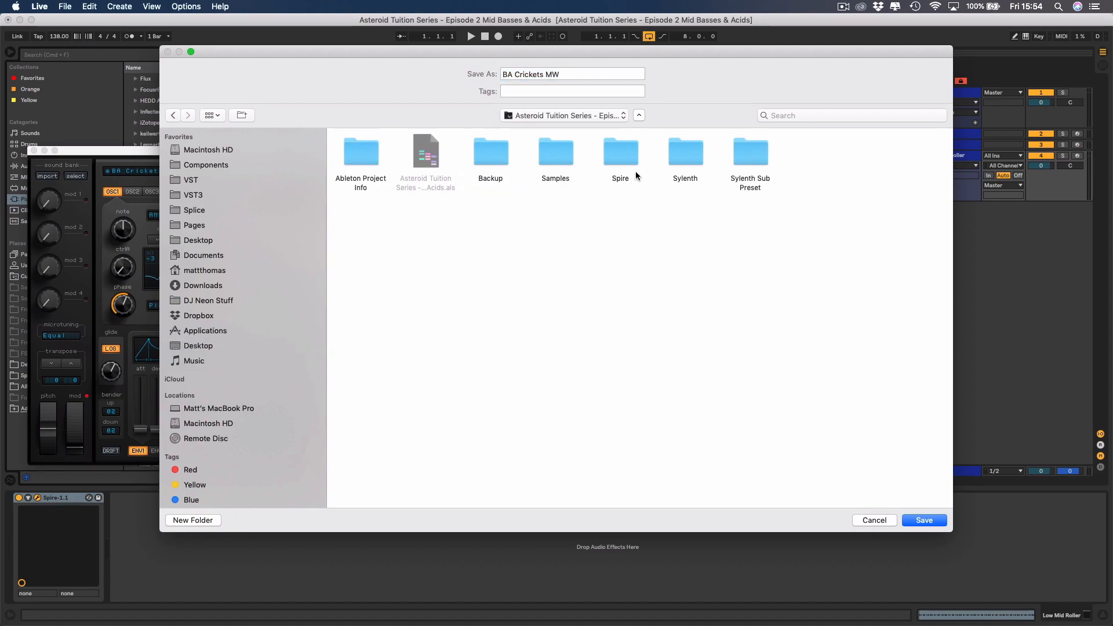
pyautogui.doubleClick(625, 158)
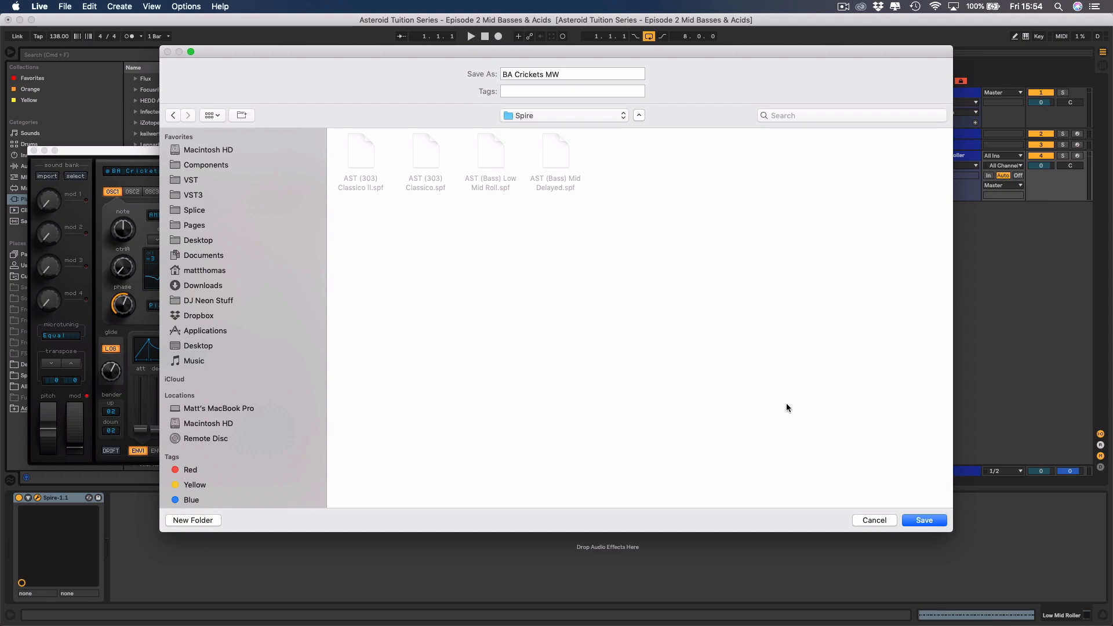
pyautogui.click(924, 520)
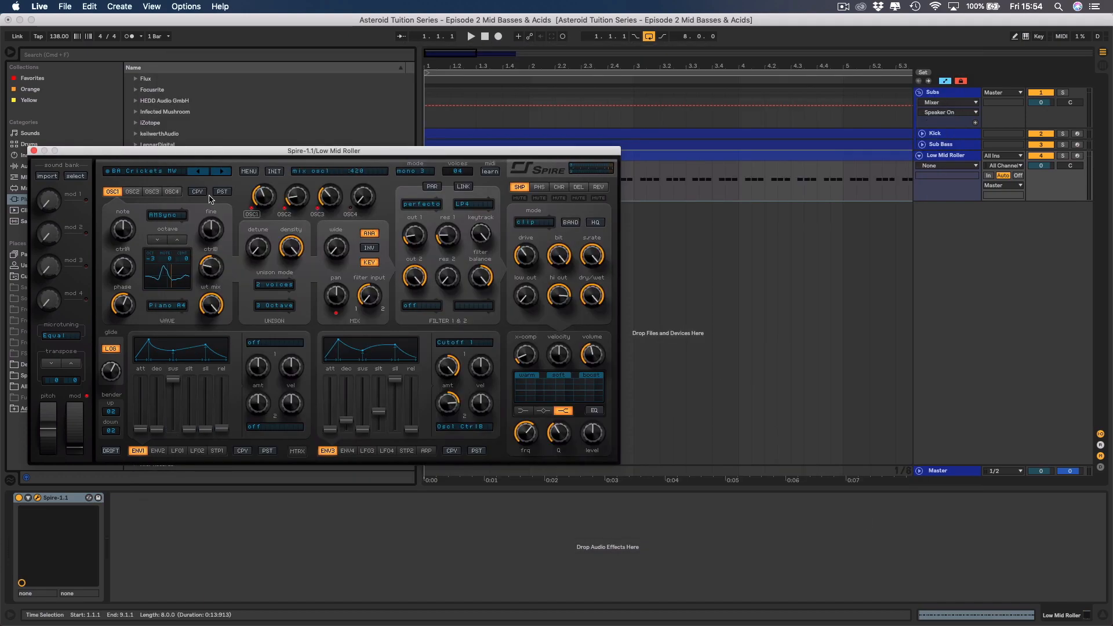
# Load the preset "AST (Bass) Low Mid Roll.spf" into Spire, then close the plug-in window and the browser.
pyautogui.click(248, 172)
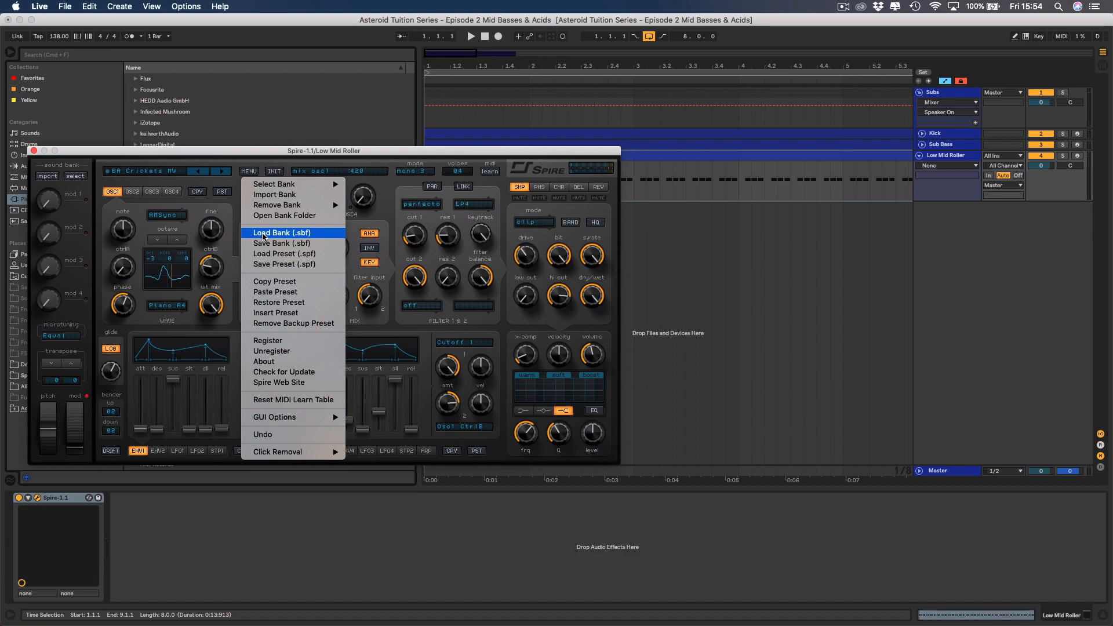
pyautogui.click(304, 254)
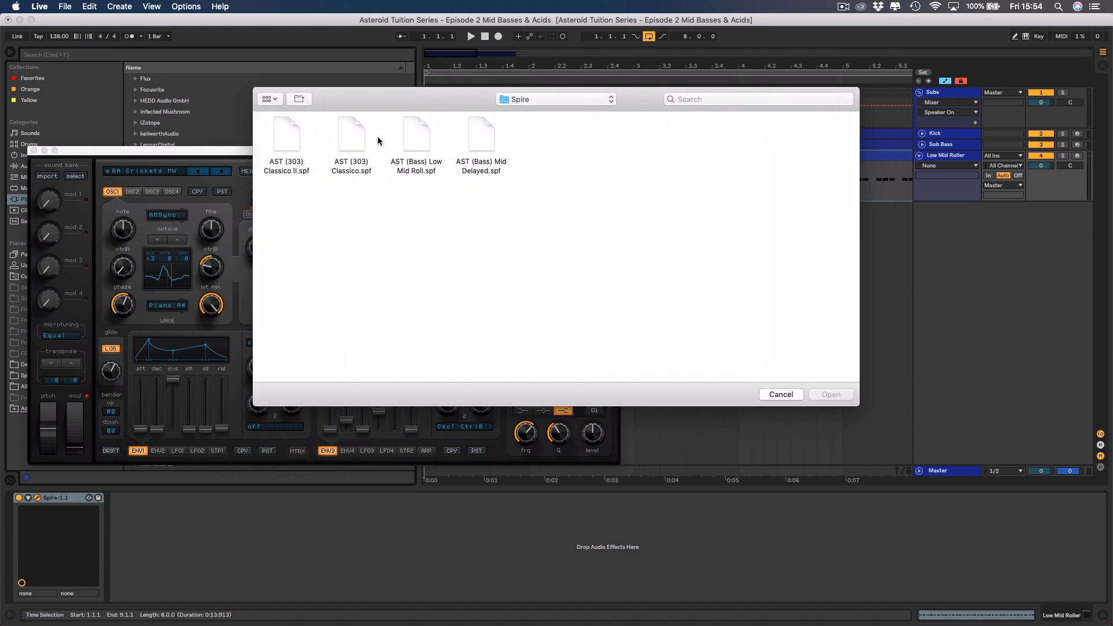
pyautogui.click(416, 139)
pyautogui.doubleClick(416, 142)
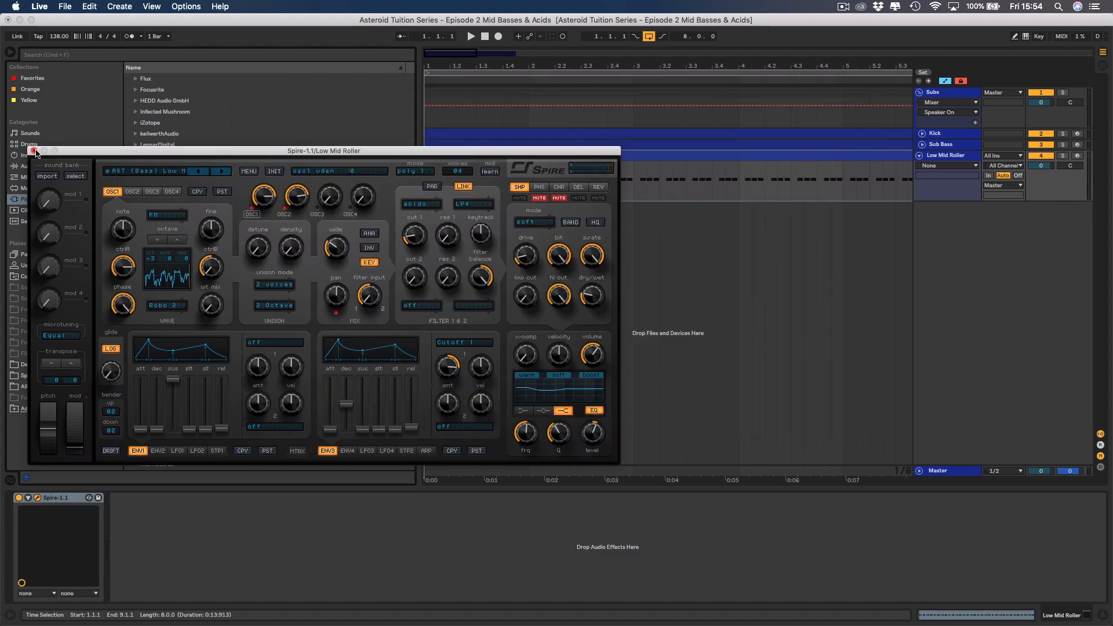
pyautogui.click(34, 151)
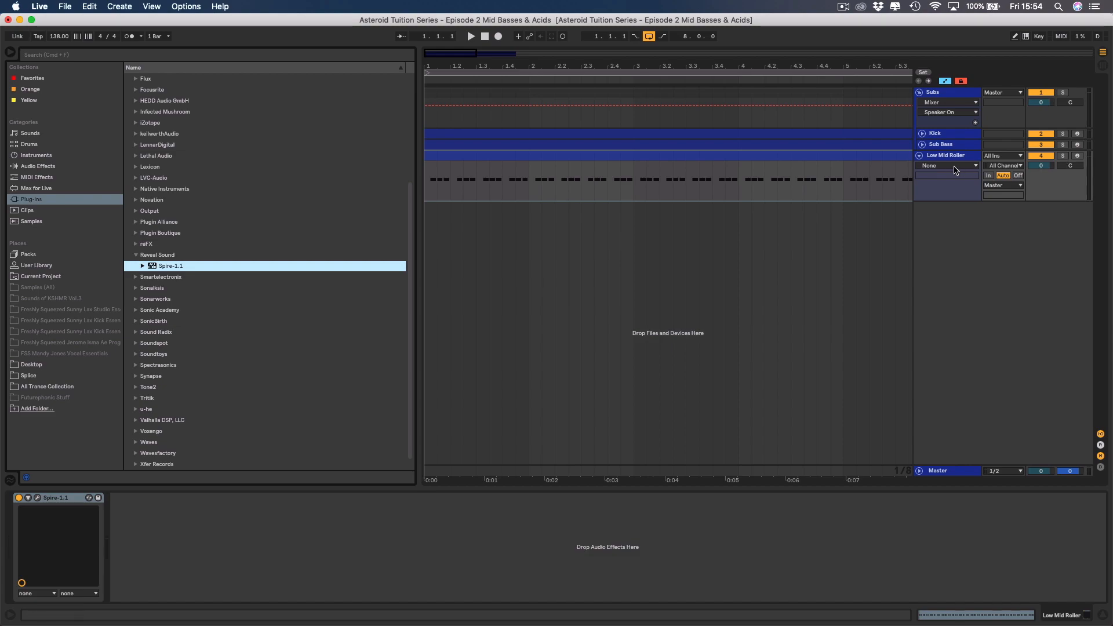
pyautogui.click(13, 53)
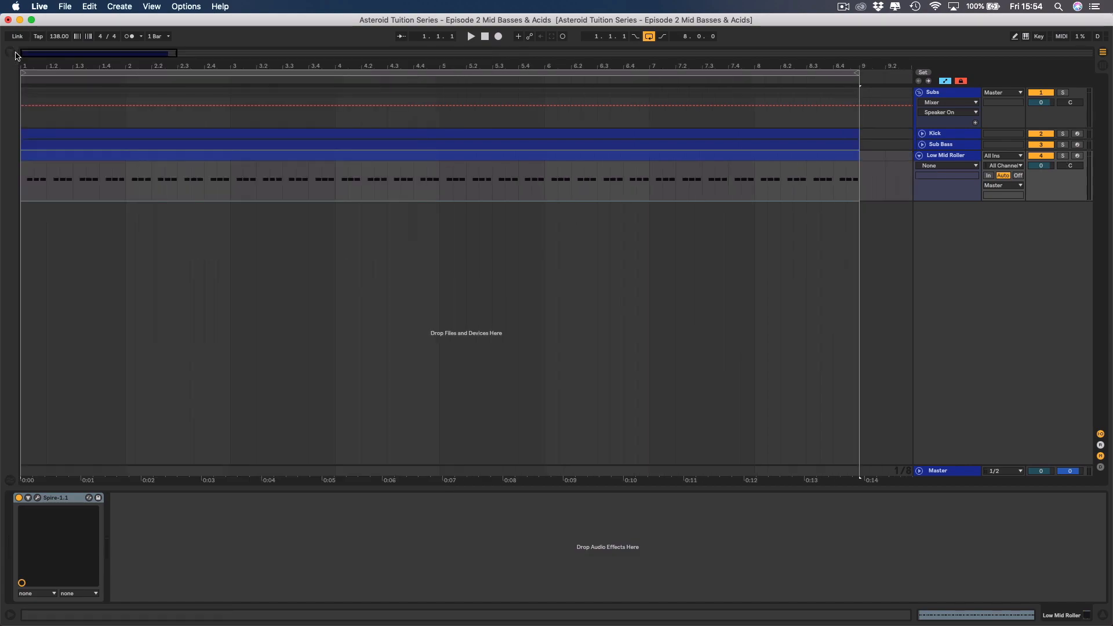
# Solo the Low Mid Roller track and play back a few bars of its bass pattern.
pyautogui.click(1066, 155)
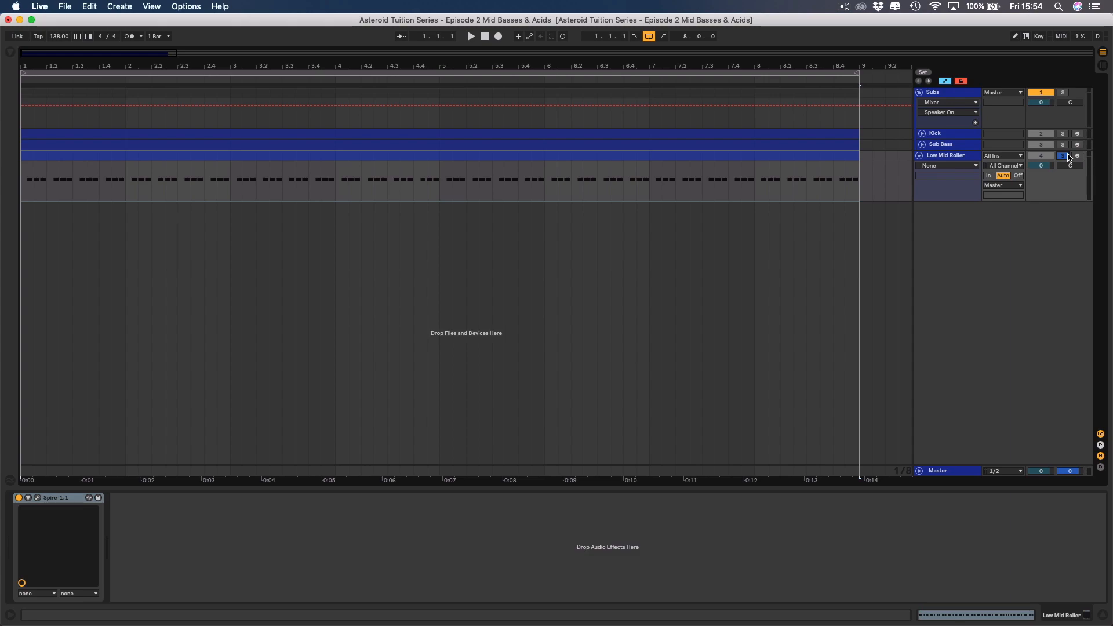
pyautogui.press('space')
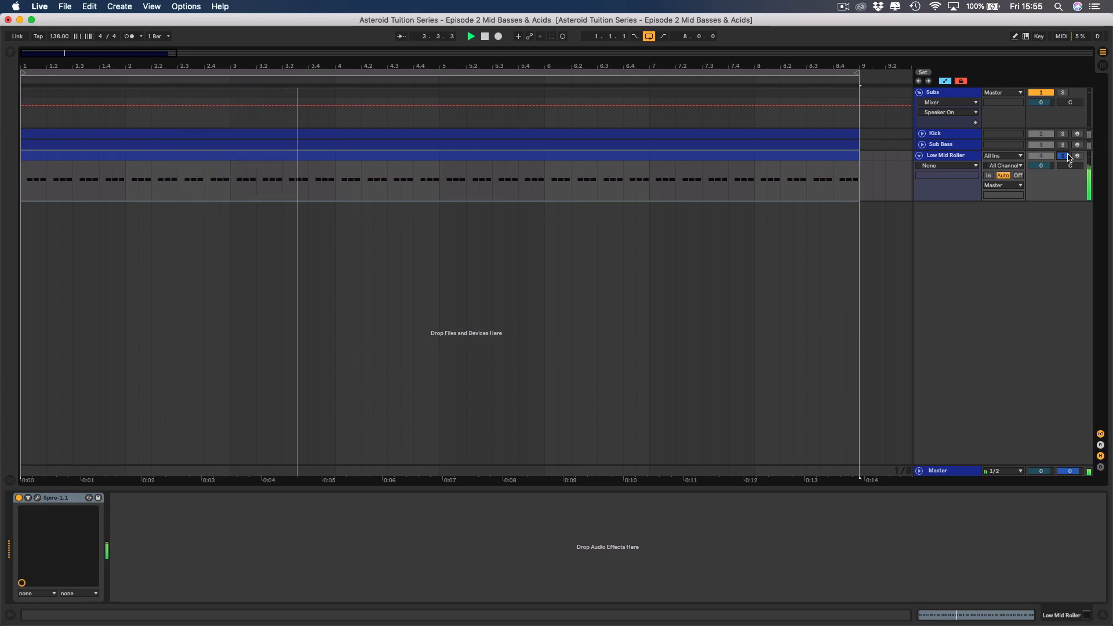
pyautogui.press('space')
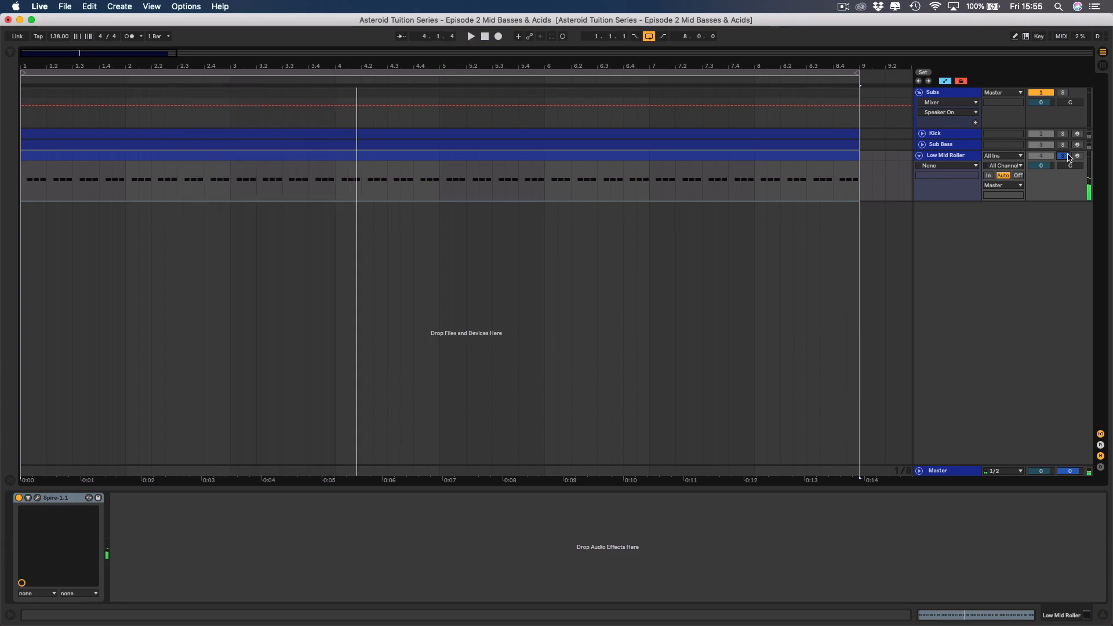
# Transpose all notes in the Low Mid Roller clip up one octave to A3, play the pattern back, and return to the track's devices.
pyautogui.doubleClick(725, 156)
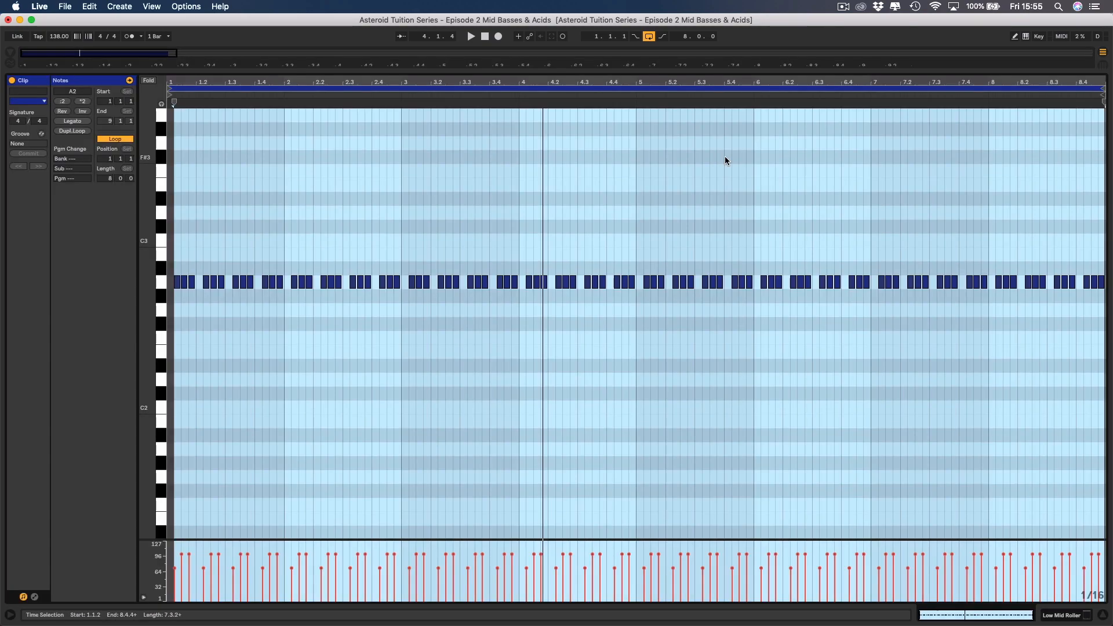
pyautogui.press('super+a')
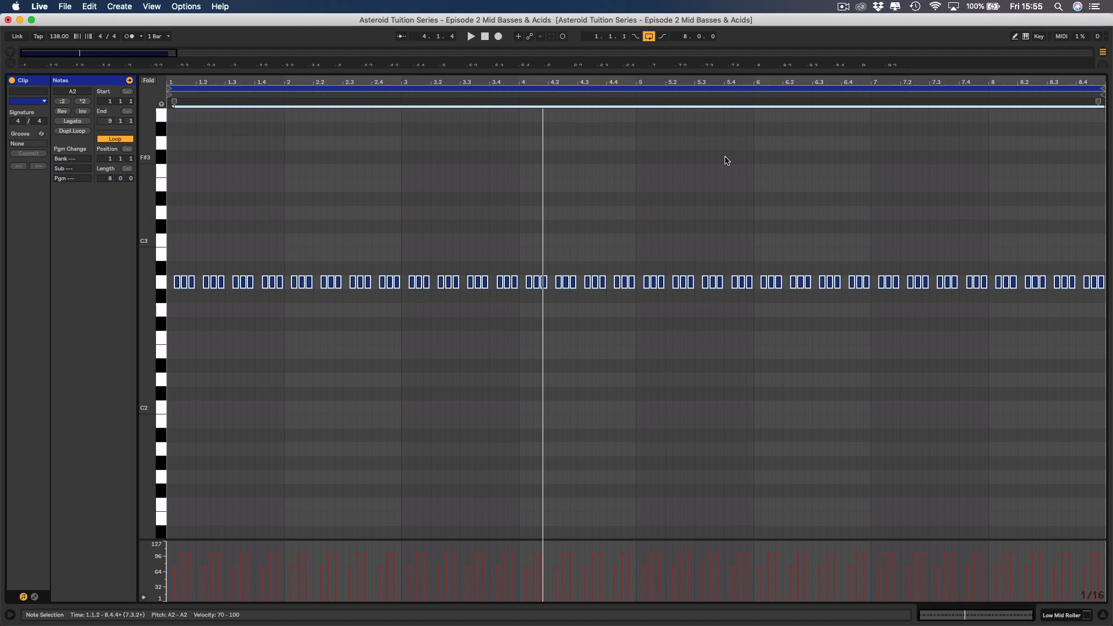
pyautogui.hotkey('shift', 'Up')
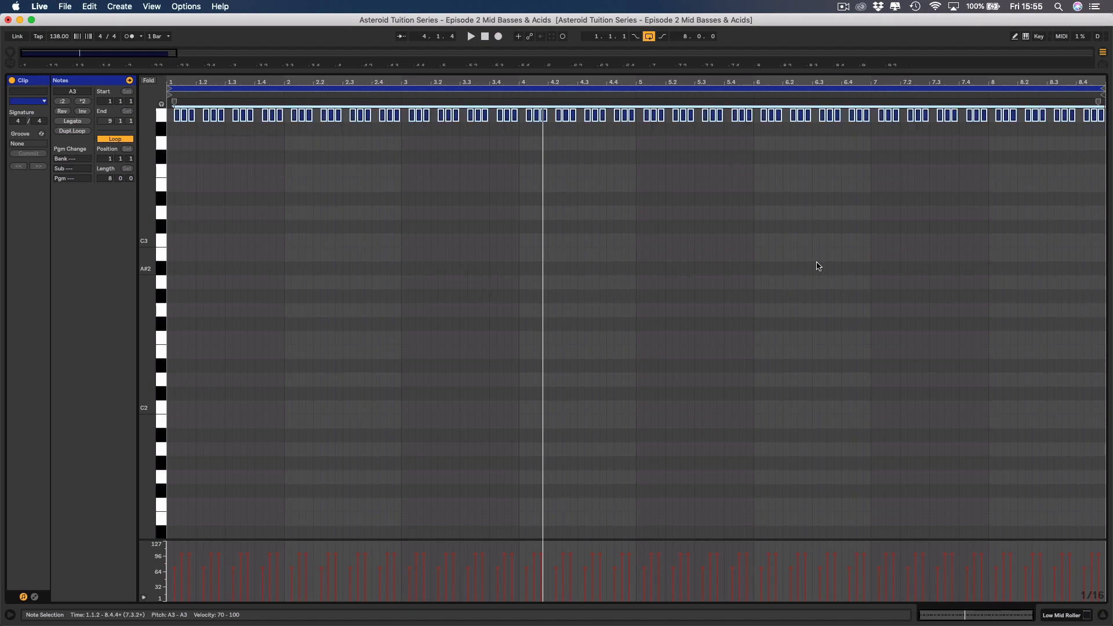
pyautogui.press('space')
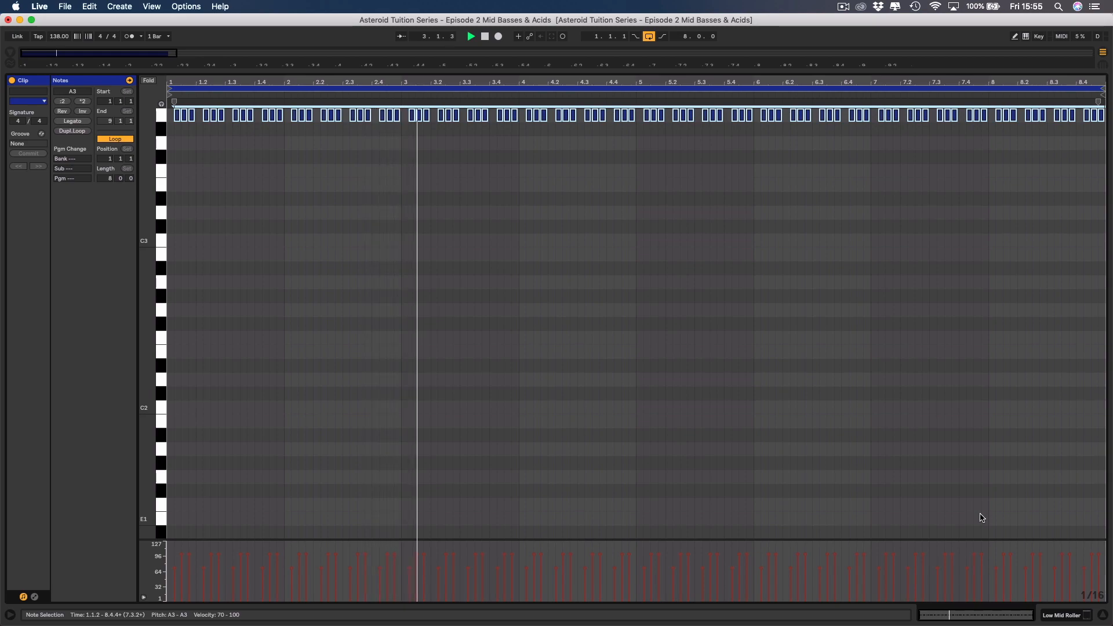
pyautogui.press('space')
pyautogui.click(1053, 617)
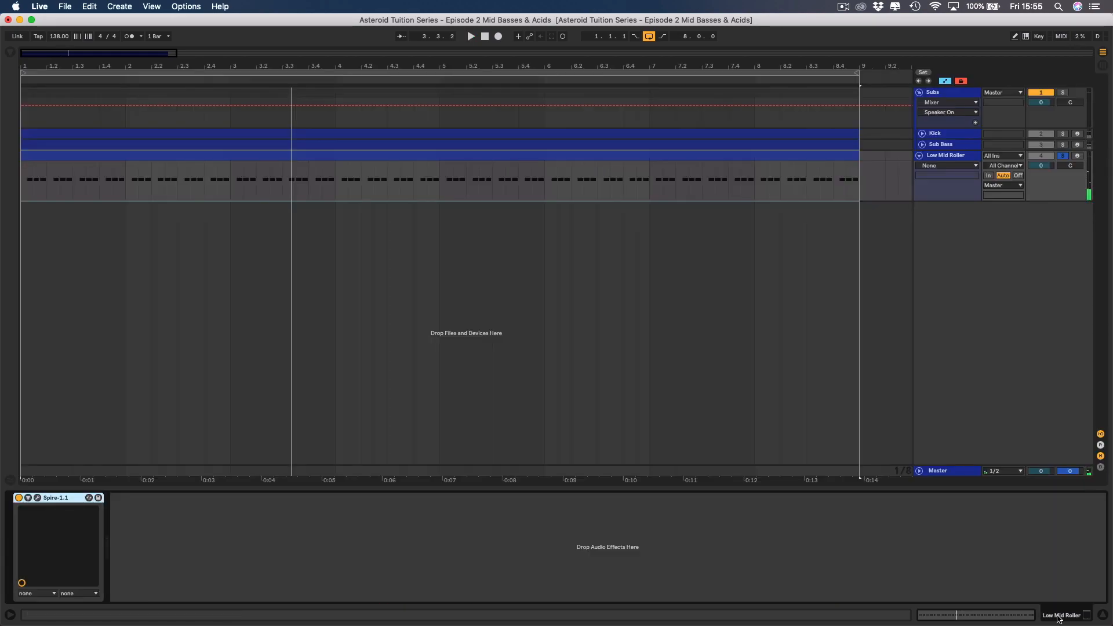
# Mute the reverb and delay effects in the Low Mid Roller track's Spire, then close the plug-in window.
pyautogui.click(947, 157)
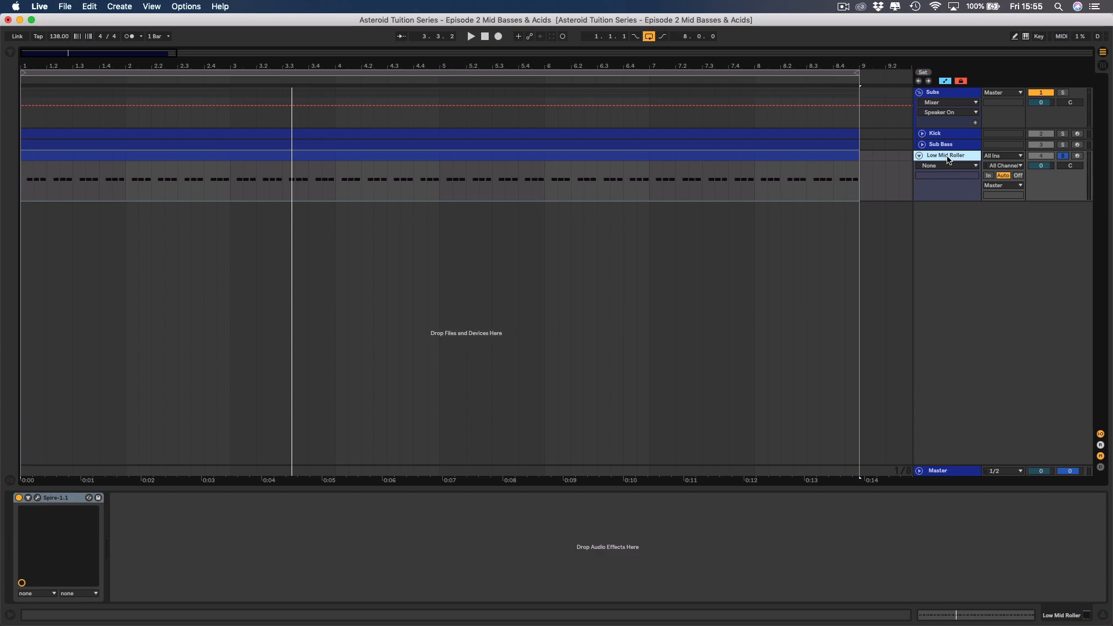
pyautogui.click(37, 497)
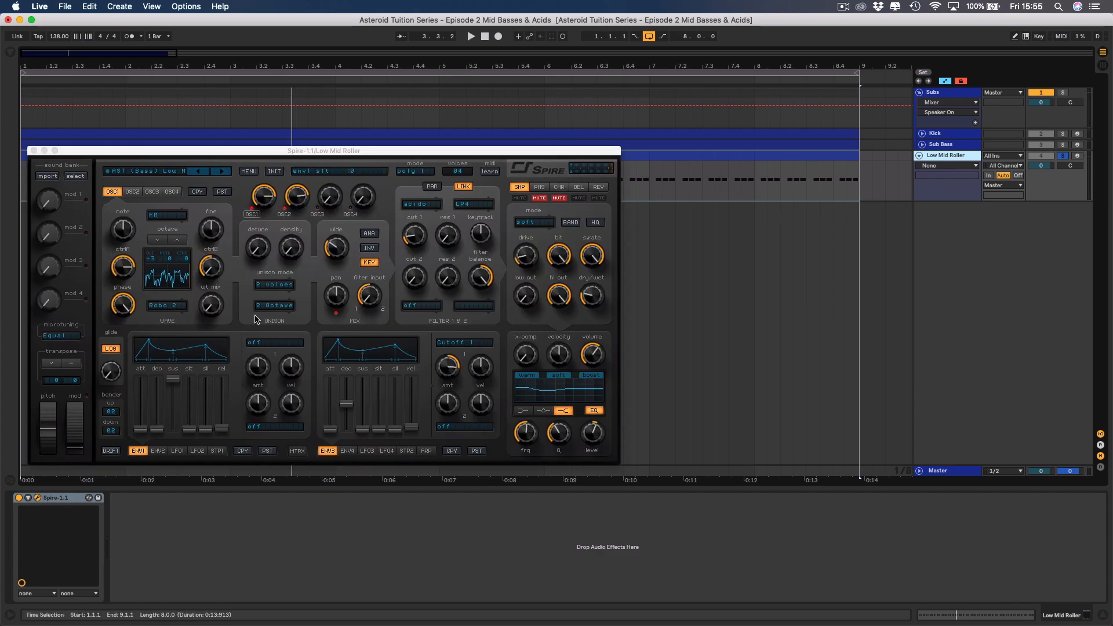
pyautogui.click(598, 187)
pyautogui.click(599, 199)
pyautogui.click(579, 187)
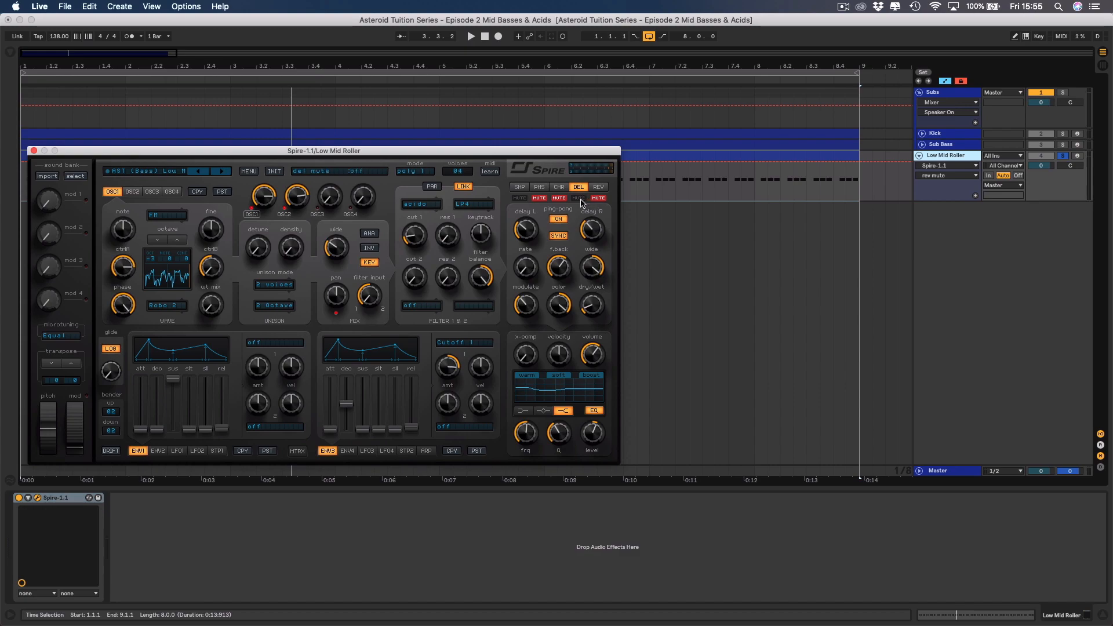
pyautogui.click(578, 198)
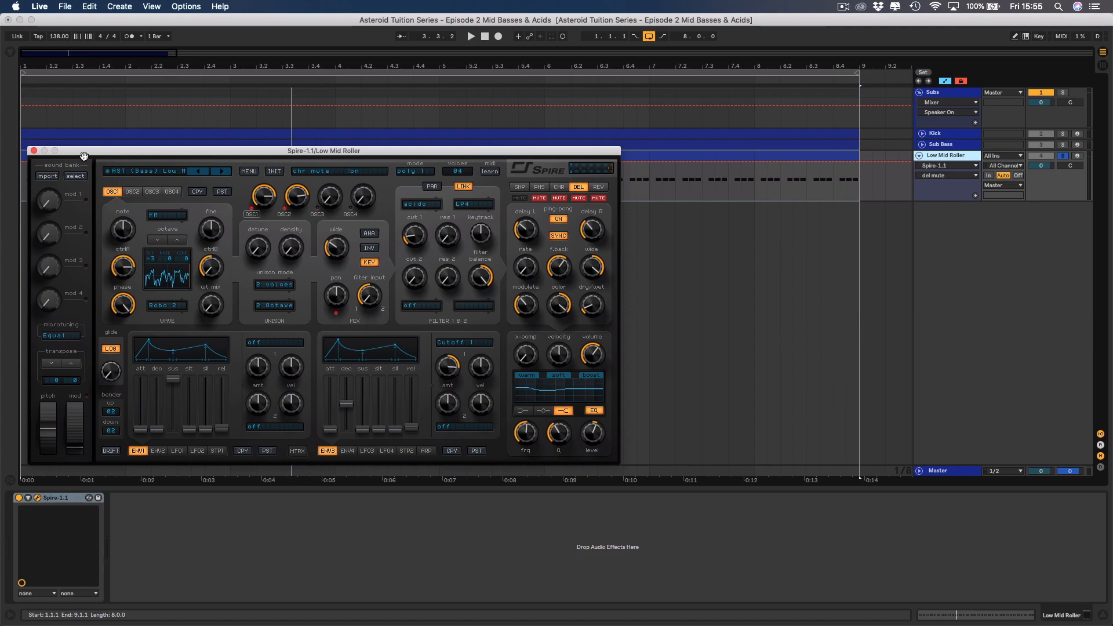
pyautogui.click(33, 151)
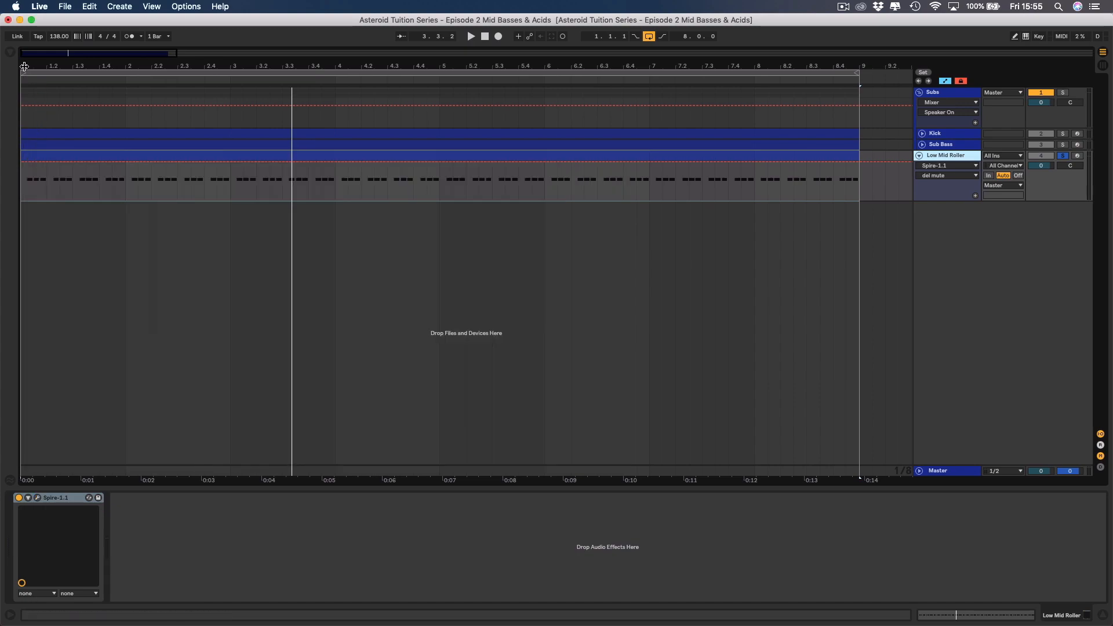
# Load the EQ Eight audio effect after Spire on the Low Mid Roller track.
pyautogui.click(10, 53)
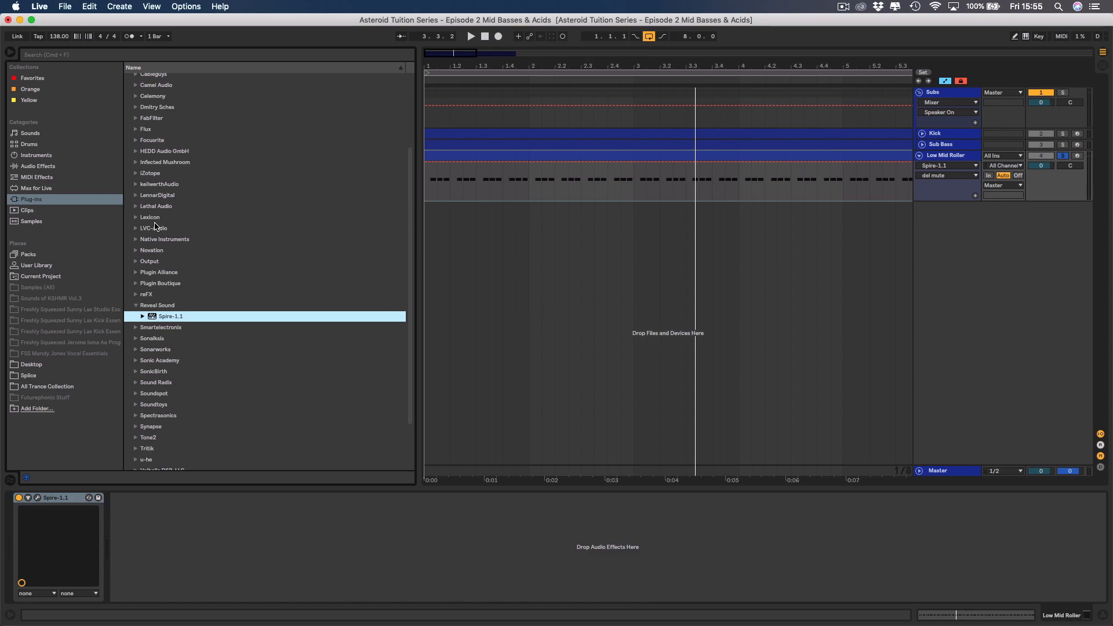
pyautogui.scroll(3, 148, 169)
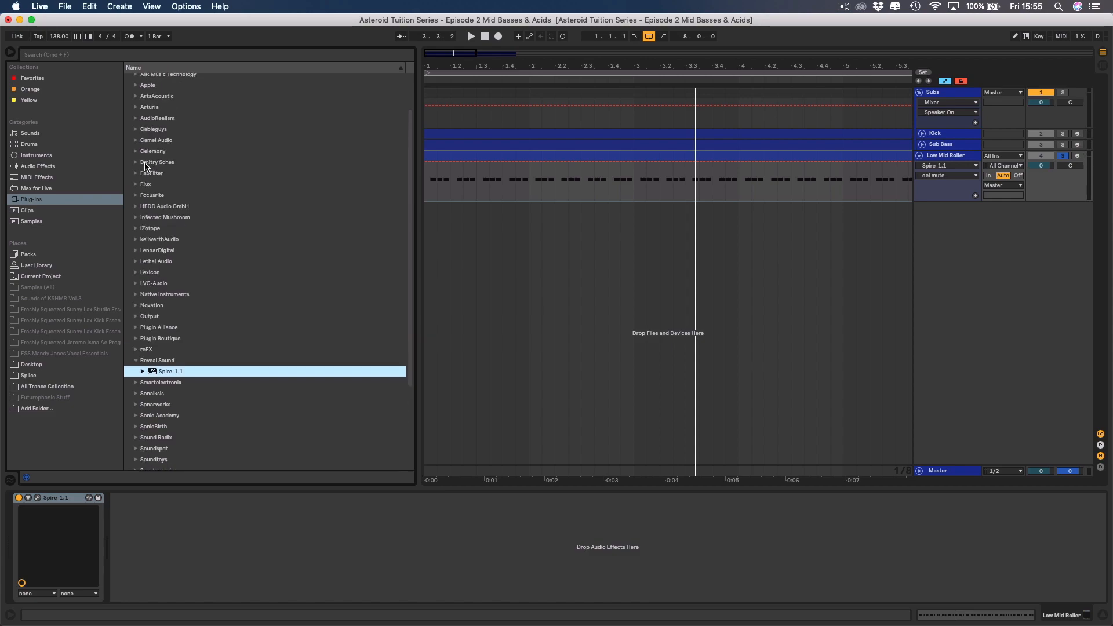
pyautogui.click(37, 166)
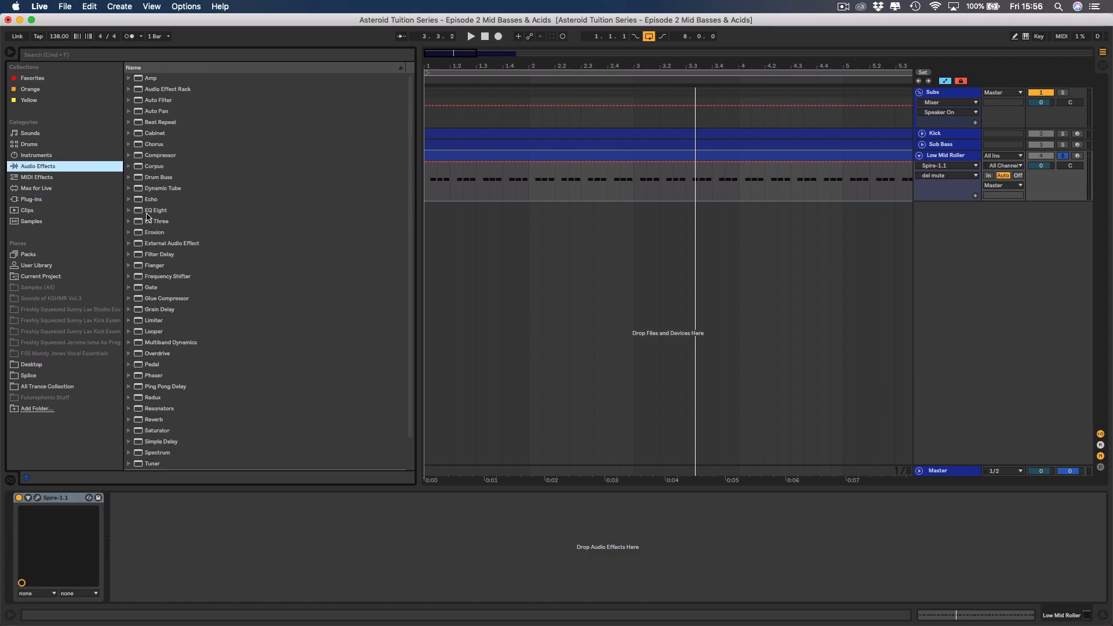
pyautogui.doubleClick(149, 212)
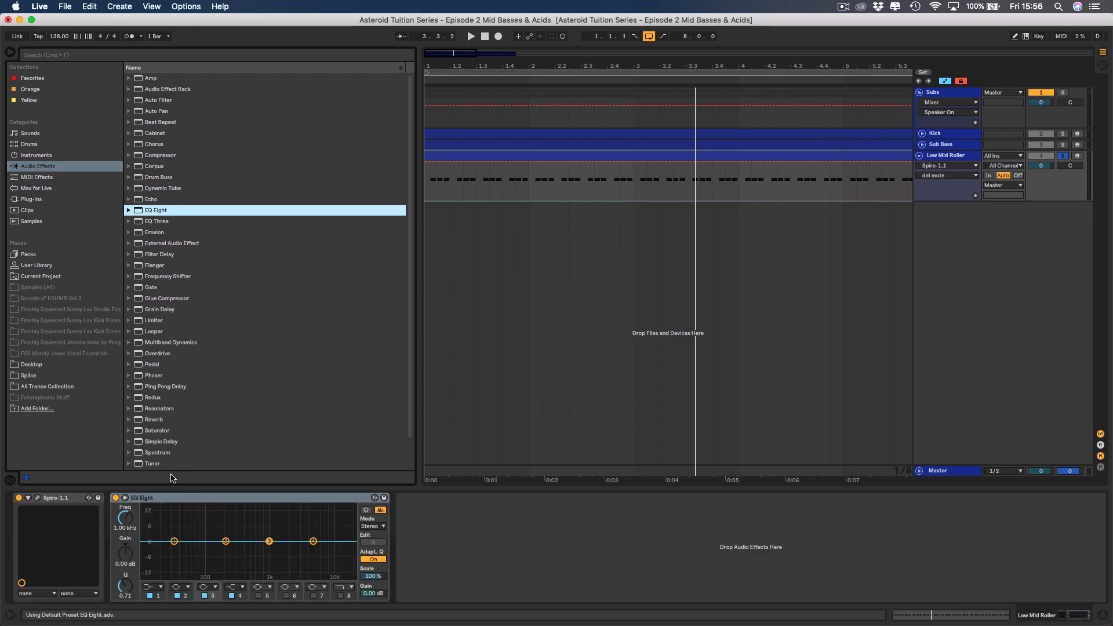
# Enlarge the EQ Eight display and play the track to examine the low end of its frequency spectrum.
pyautogui.click(125, 497)
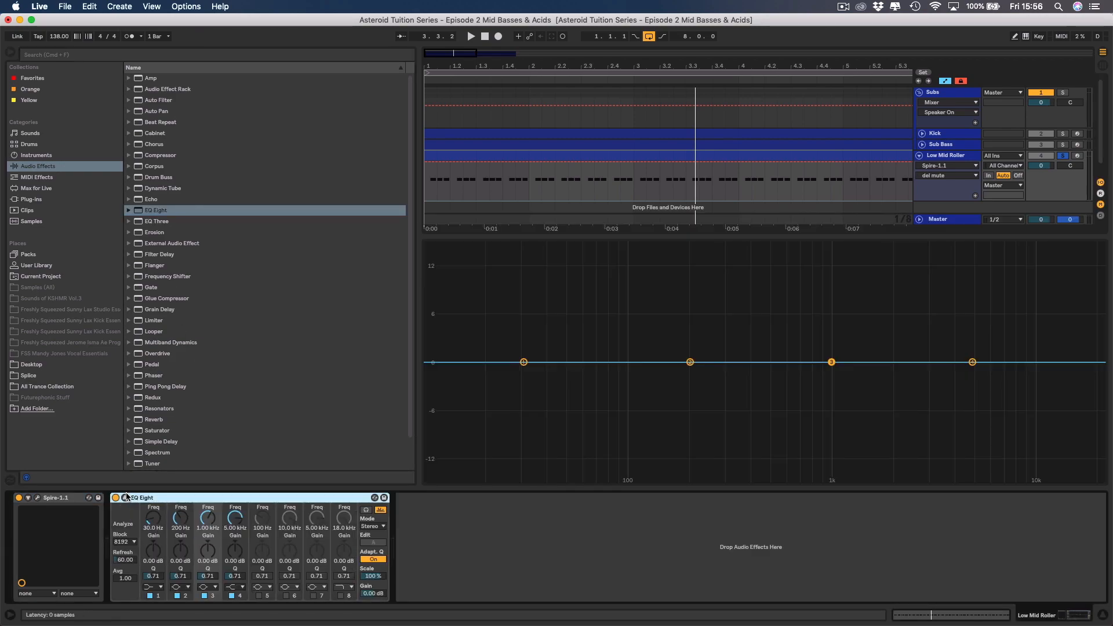
pyautogui.press('space')
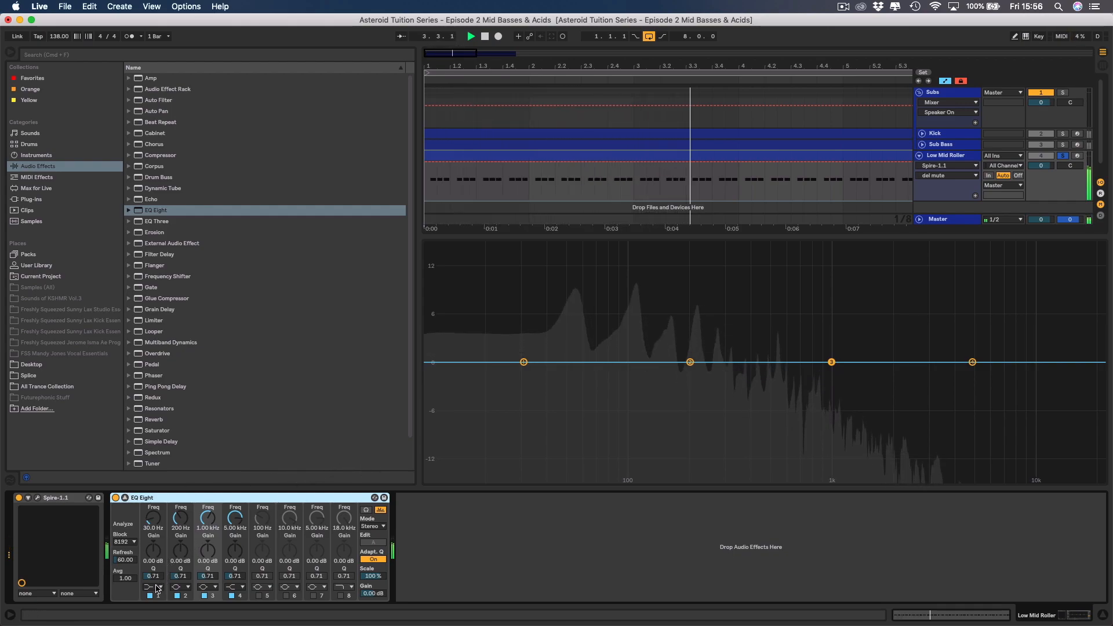
pyautogui.press('space')
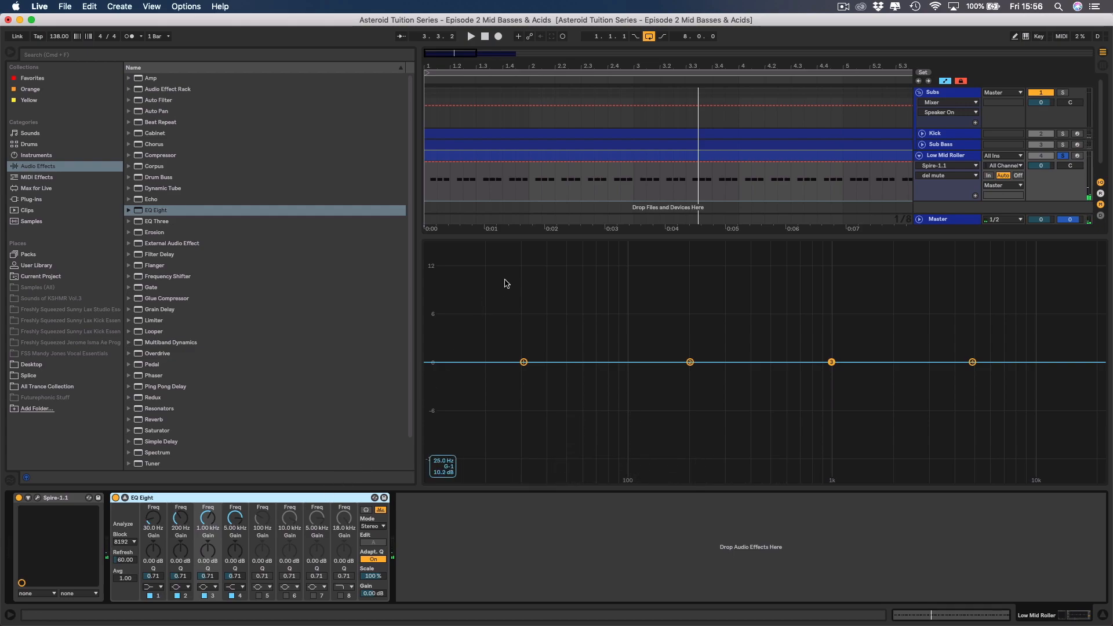
pyautogui.moveTo(516, 265); pyautogui.dragTo(635, 450)
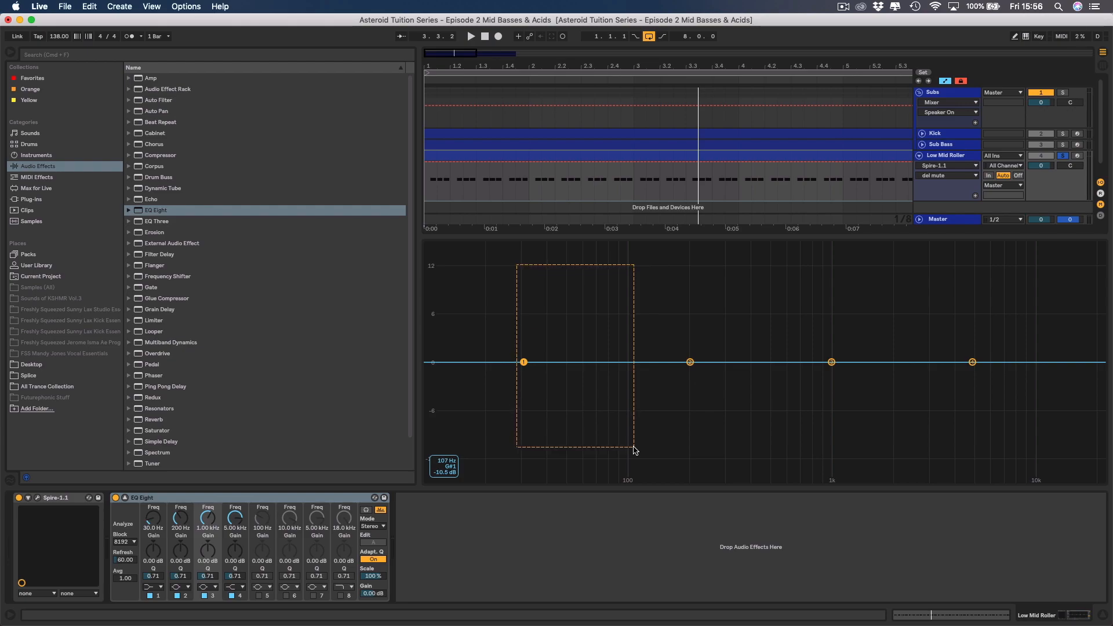
pyautogui.moveTo(635, 450); pyautogui.dragTo(634, 450)
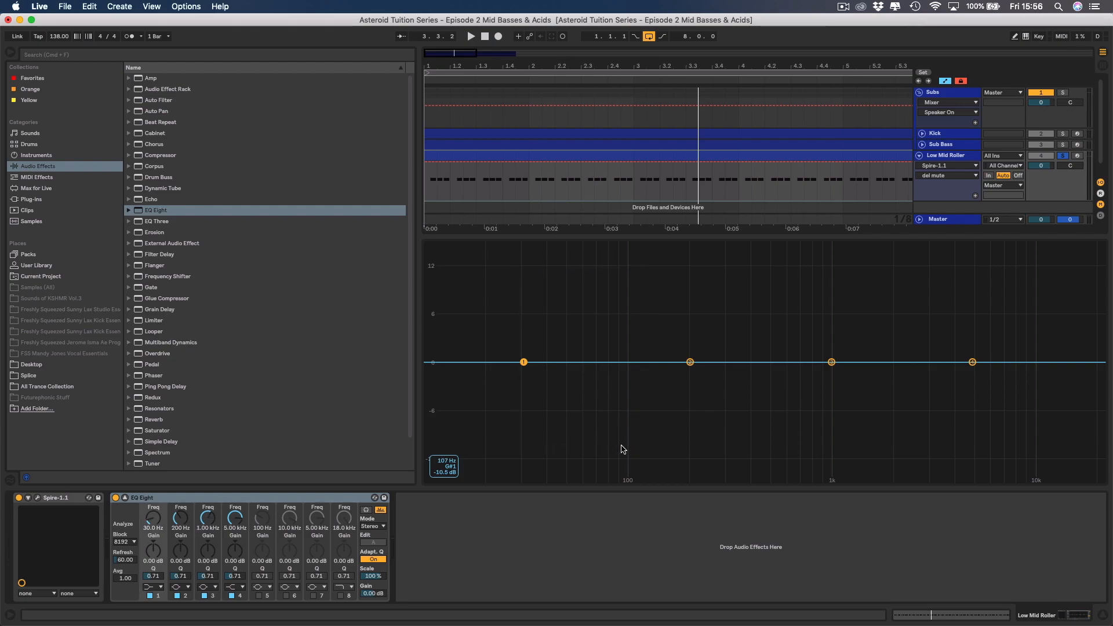
# Change EQ Eight's band 1 to a steep low cut at 152 Hz during playback, then collapse the enlarged display.
pyautogui.click(152, 587)
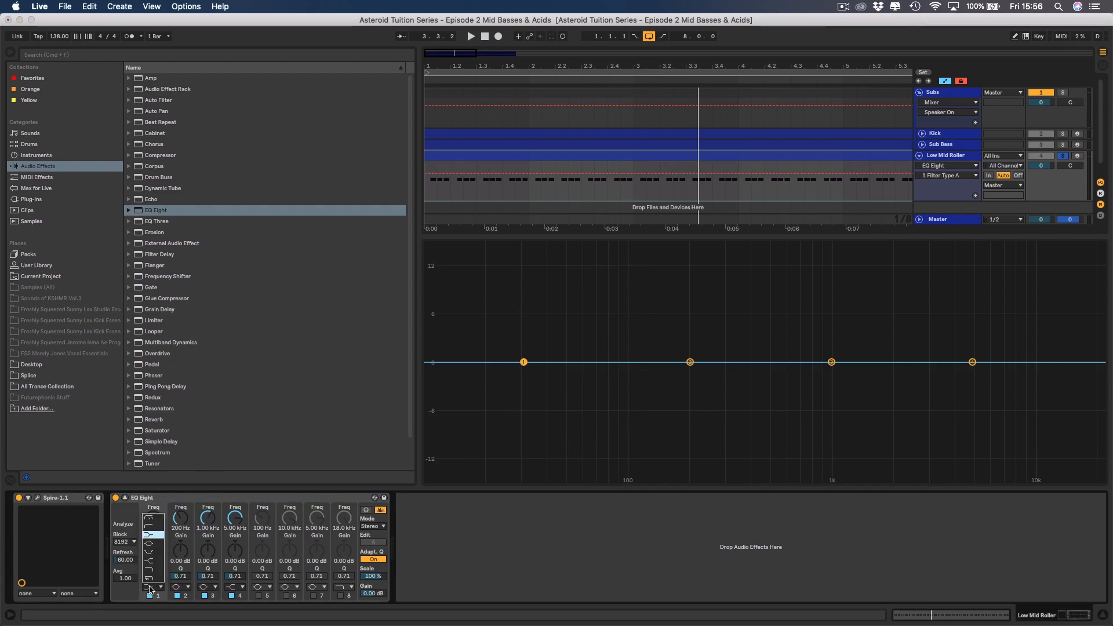
pyautogui.click(147, 525)
pyautogui.click(148, 528)
pyautogui.moveTo(153, 527)
pyautogui.mouseDown()
pyautogui.moveTo(153, 493)
pyautogui.moveTo(154, 519)
pyautogui.mouseUp()
pyautogui.press('space')
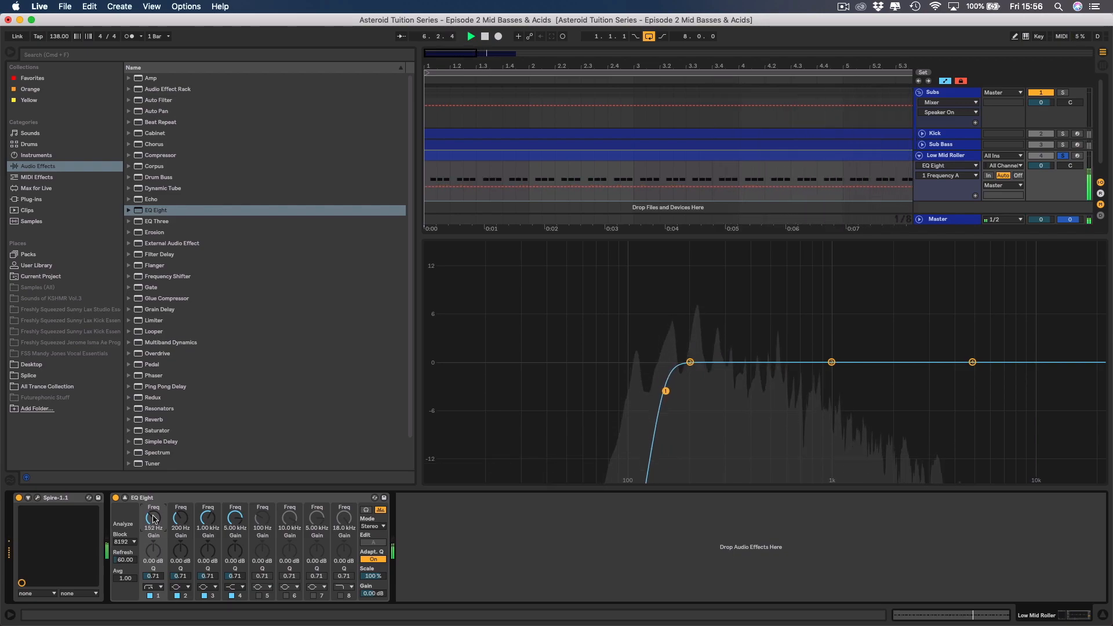
pyautogui.press('space')
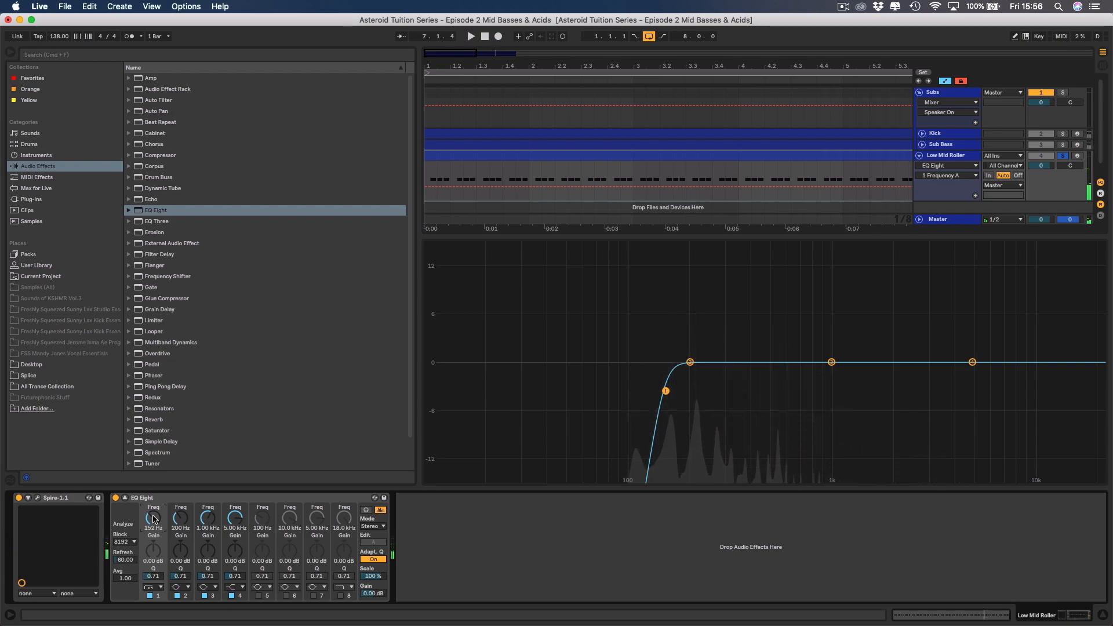
pyautogui.click(125, 497)
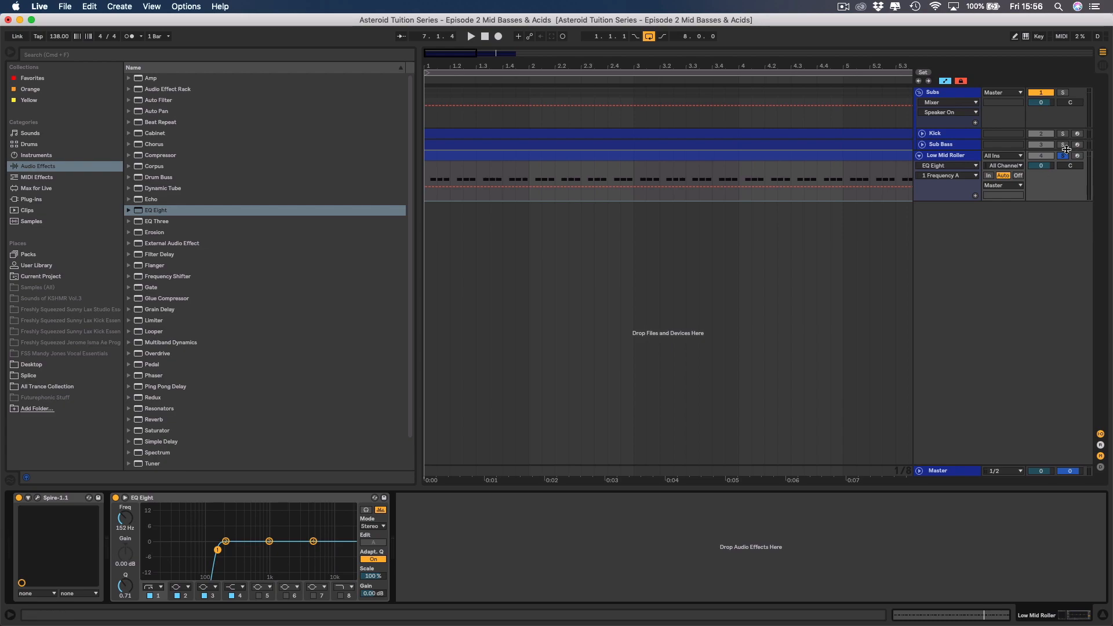
# Solo the Sub Bass along with the Low Mid Roller, close the browser, and play back both layers together.
pyautogui.click(1064, 146)
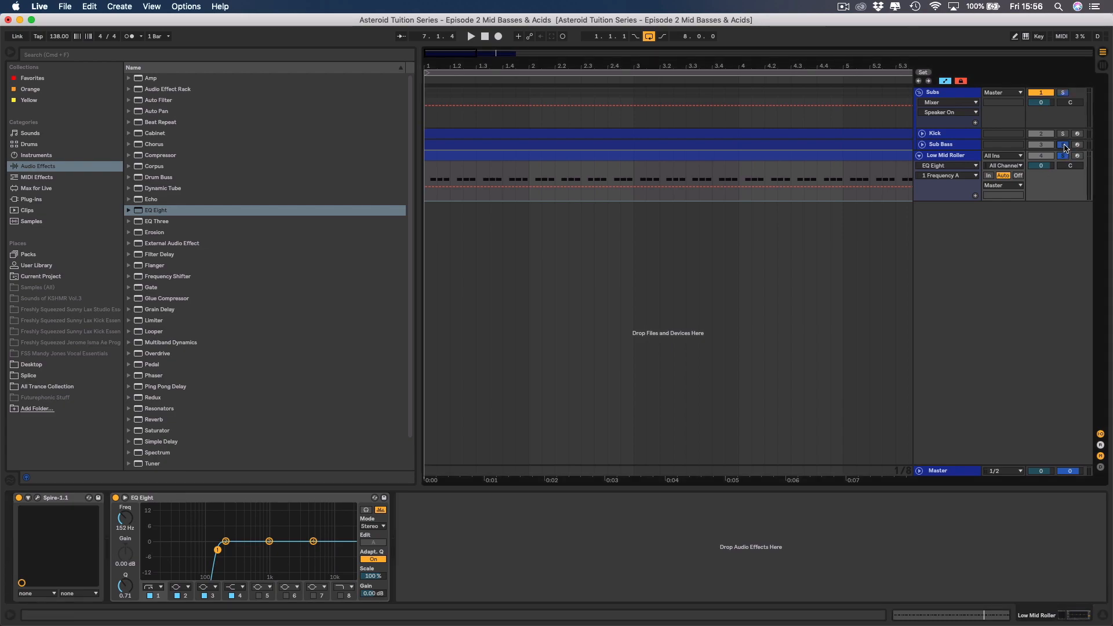
pyautogui.click(9, 54)
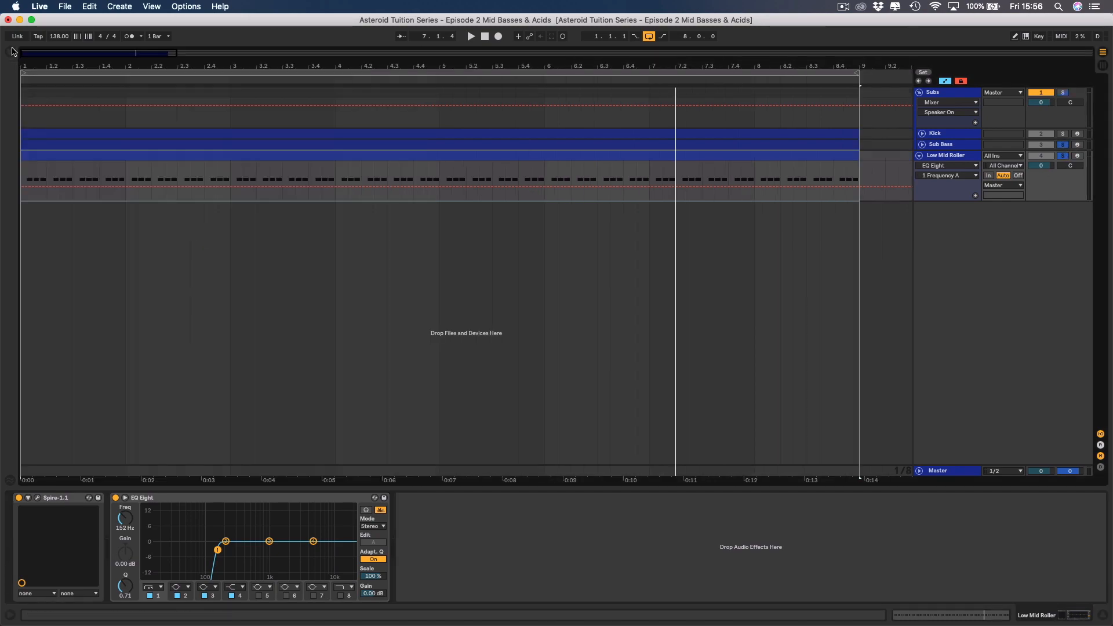
pyautogui.press('space')
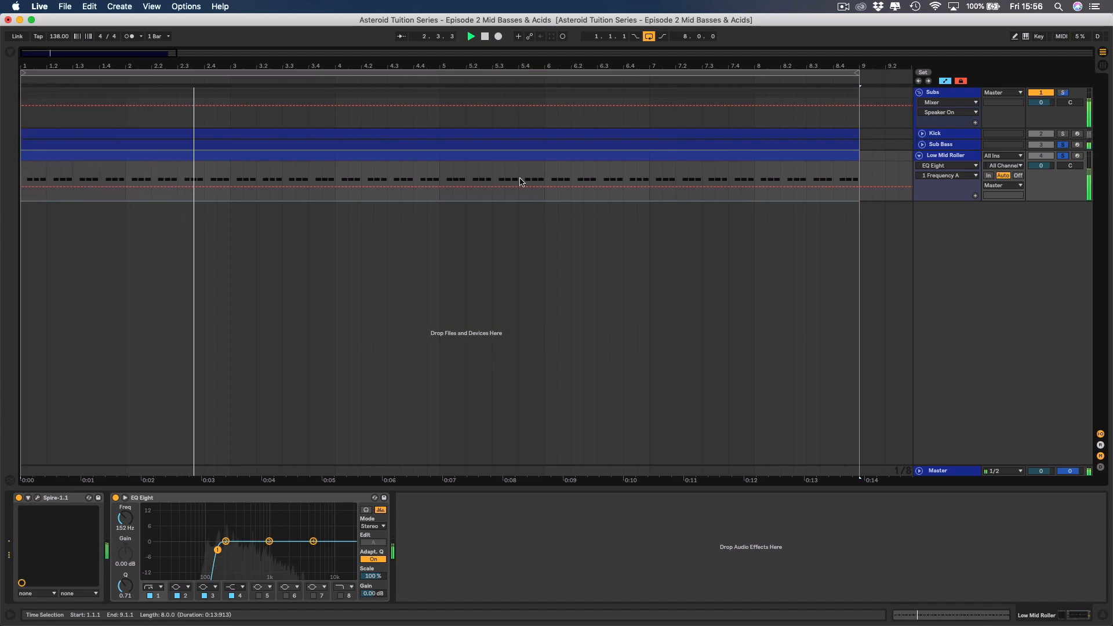
pyautogui.press('space')
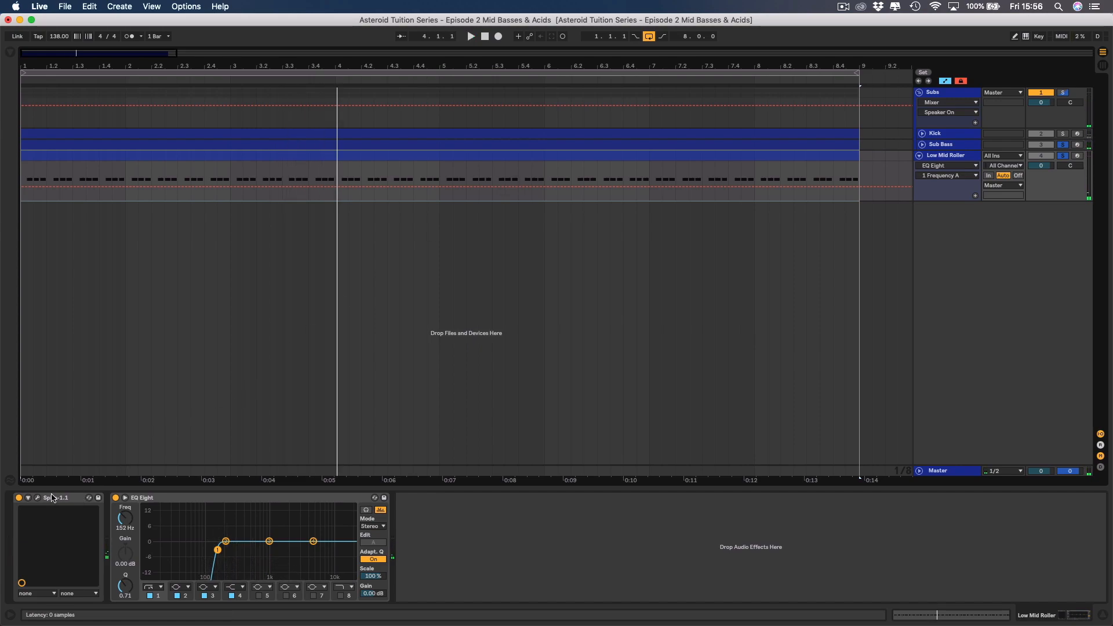
# Unmute the delay in Spire, play back the two bass layers, and close the plug-in window.
pyautogui.click(36, 499)
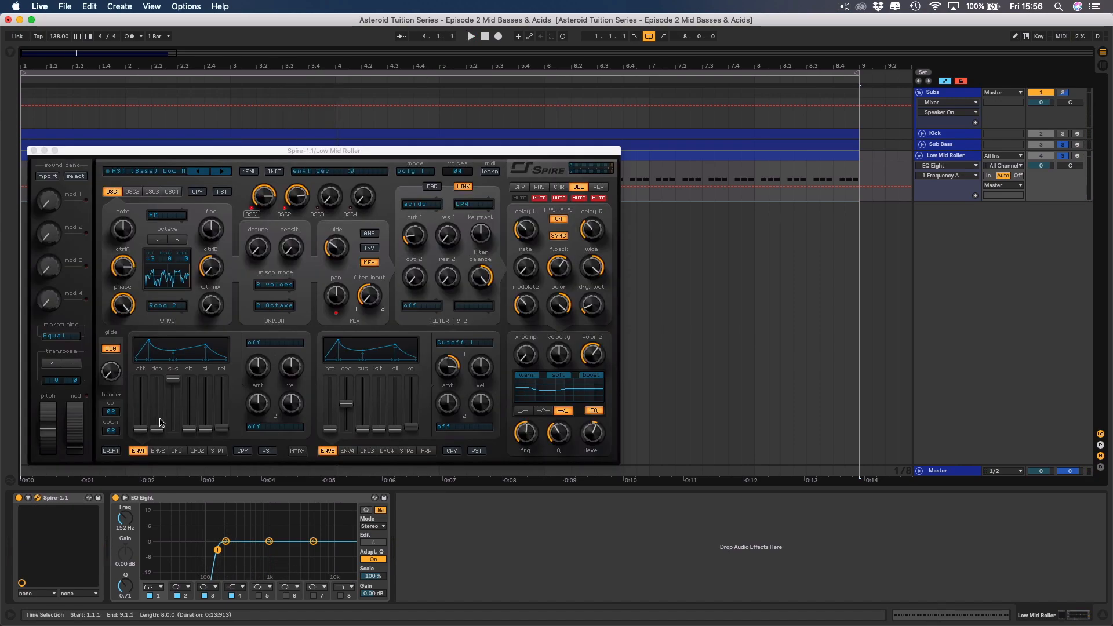
pyautogui.click(579, 198)
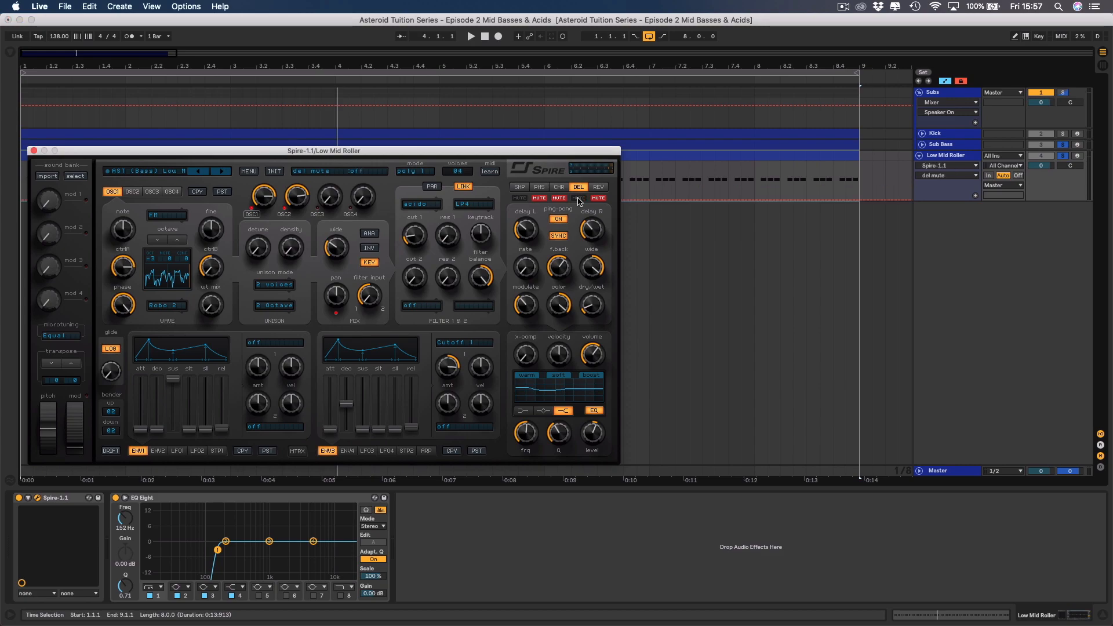
pyautogui.press('space')
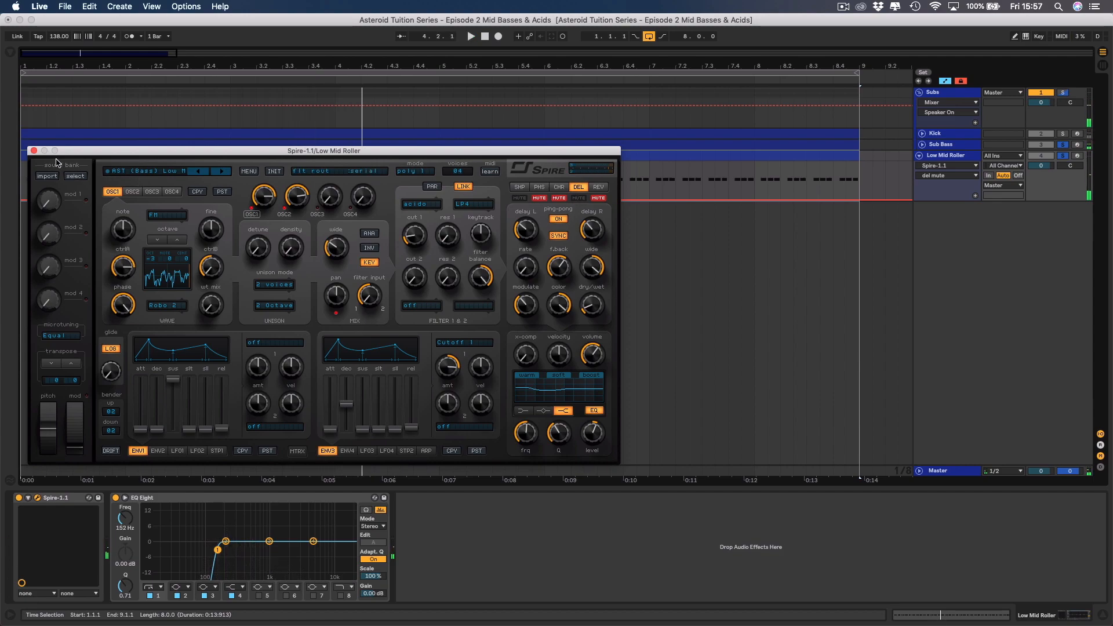
pyautogui.click(34, 151)
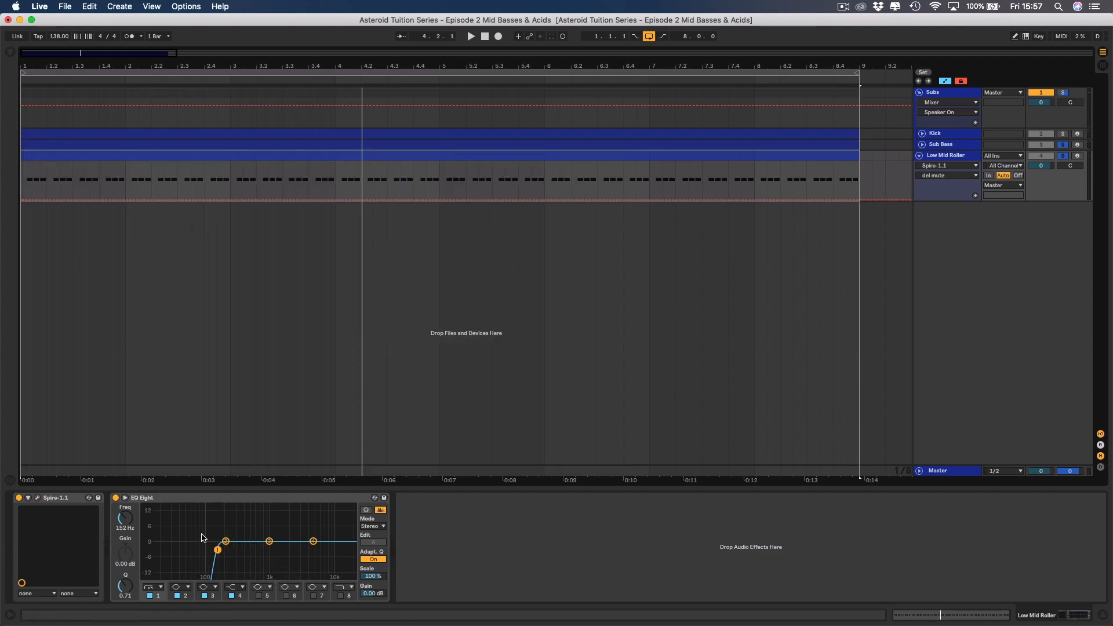
# Set EQ Eight's band 1 low cut frequency to 160 Hz and play back the bass layers.
pyautogui.click(124, 528)
pyautogui.write('160')
pyautogui.press('Return')
pyautogui.press('space')
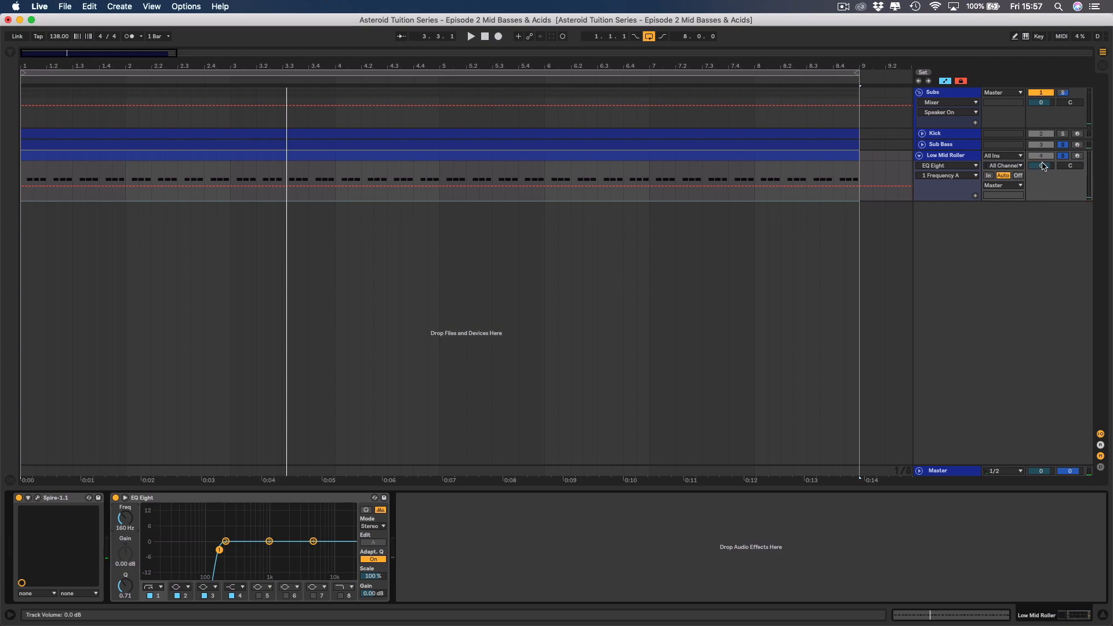
# Lower the Low Mid Roller track's volume to -9.0 dB while listening to it with the Sub Bass.
pyautogui.moveTo(1041, 165); pyautogui.dragTo(1041, 195)
pyautogui.press('space')
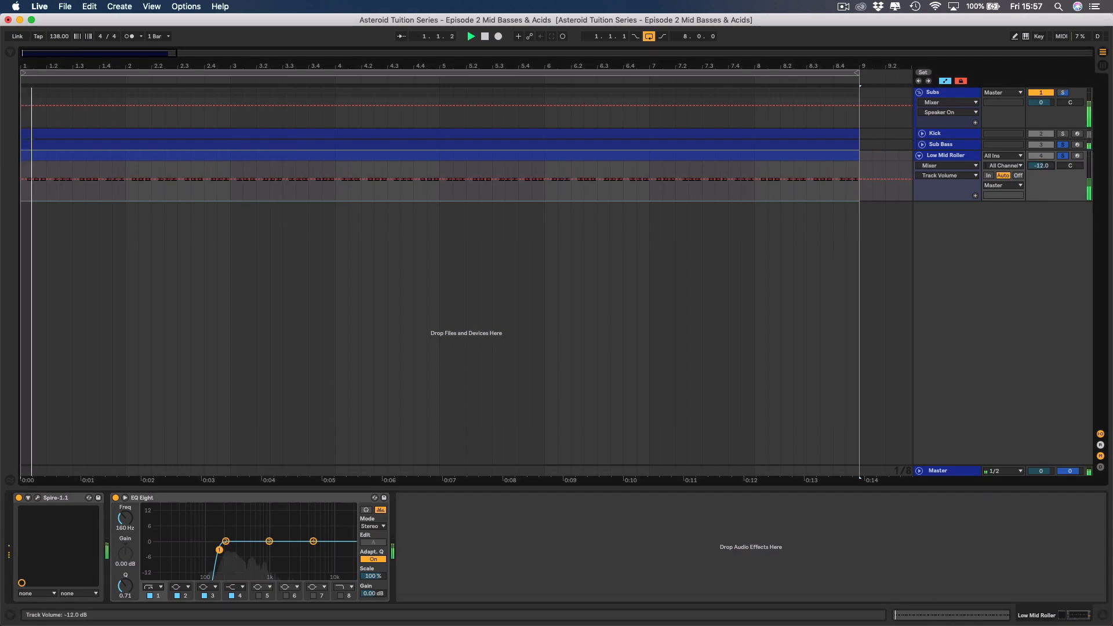
pyautogui.moveTo(1041, 166); pyautogui.dragTo(1044, 165)
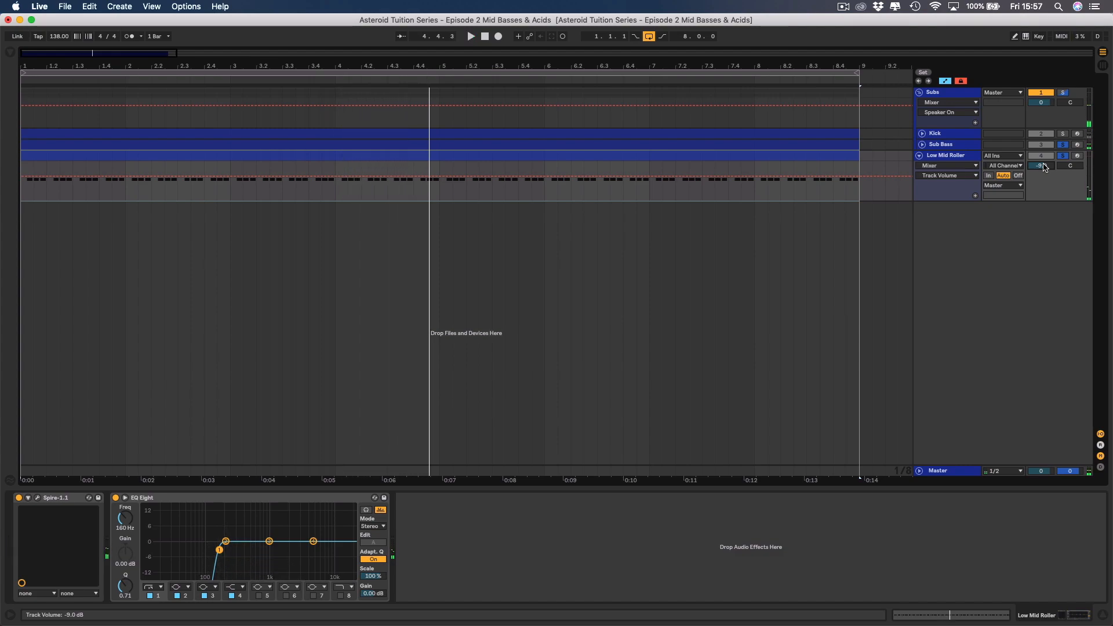
# Turn off solo on the Low Mid Roller and Sub Bass tracks.
pyautogui.click(1077, 155)
pyautogui.click(1077, 156)
pyautogui.click(1066, 145)
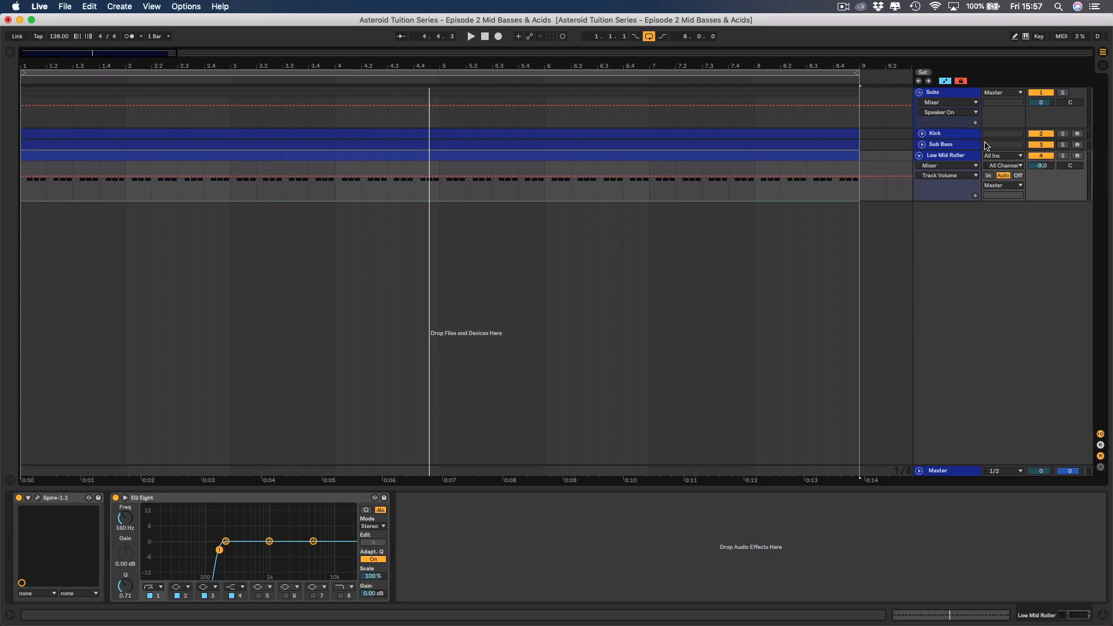
# Play back the kick, Sub Bass and Low Mid Roller layers together.
pyautogui.press('space')
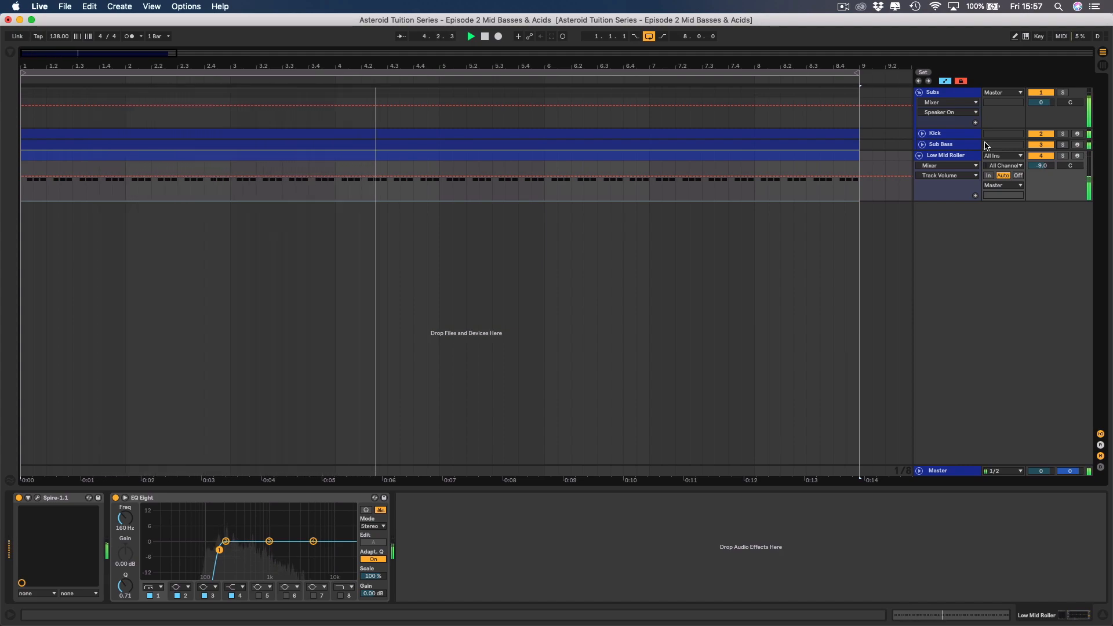
pyautogui.press('space')
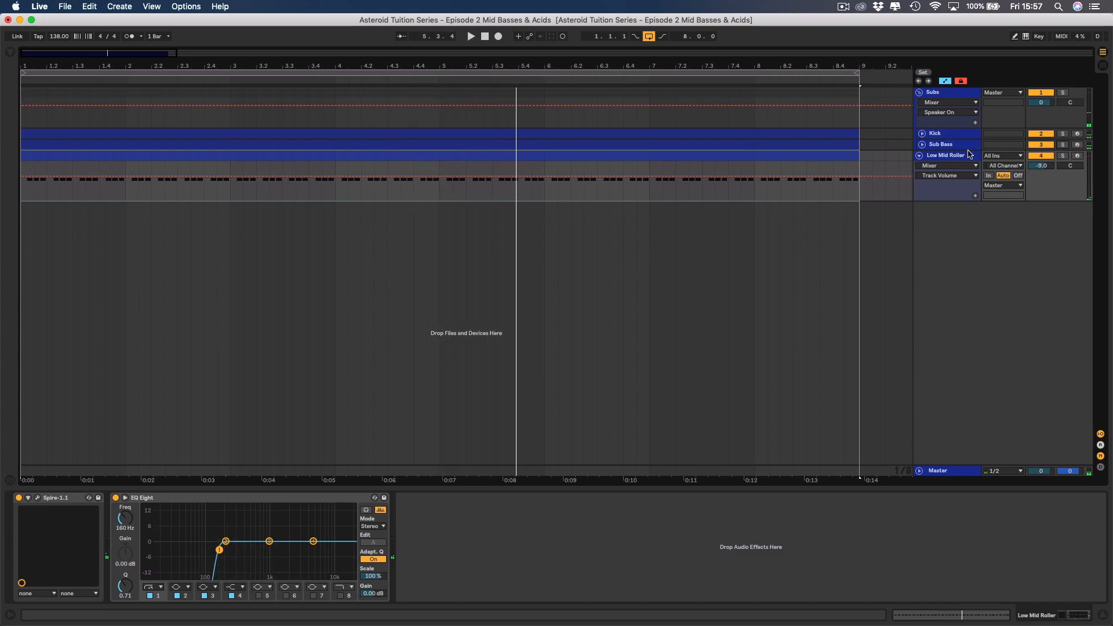
# Fold up the Low Mid Roller track and insert a new MIDI track directly below it.
pyautogui.click(951, 158)
pyautogui.click(919, 156)
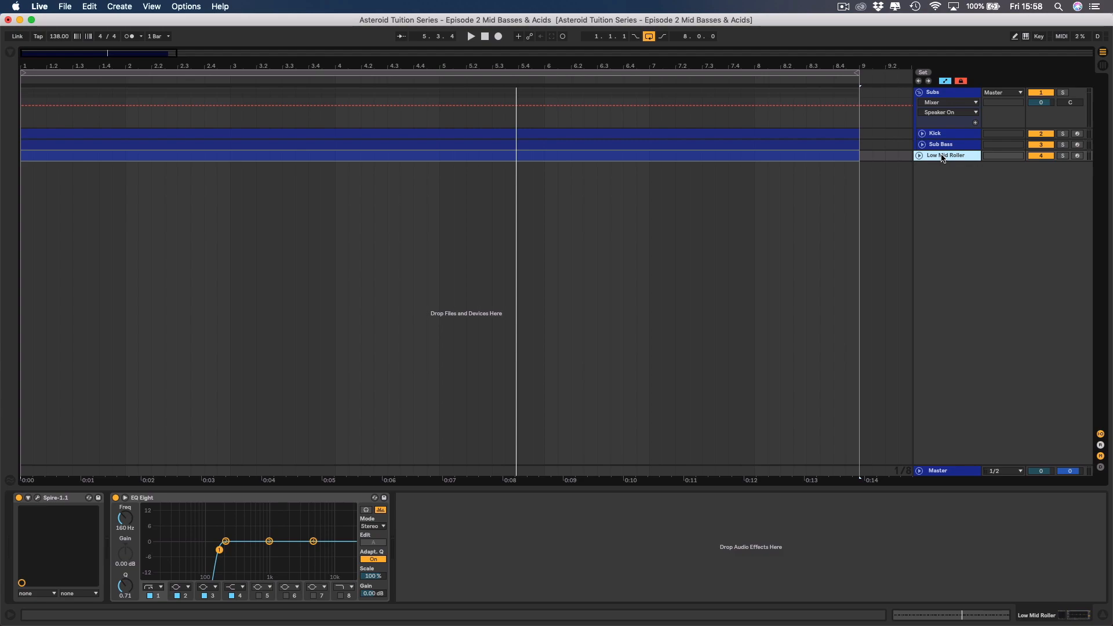
pyautogui.rightClick(942, 158)
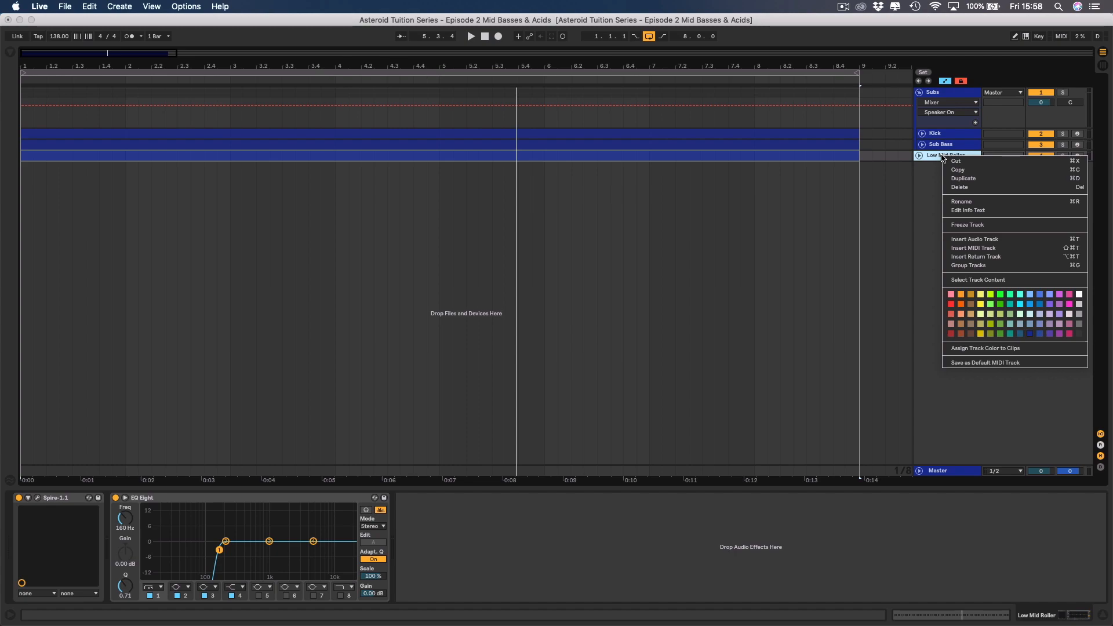
pyautogui.click(966, 248)
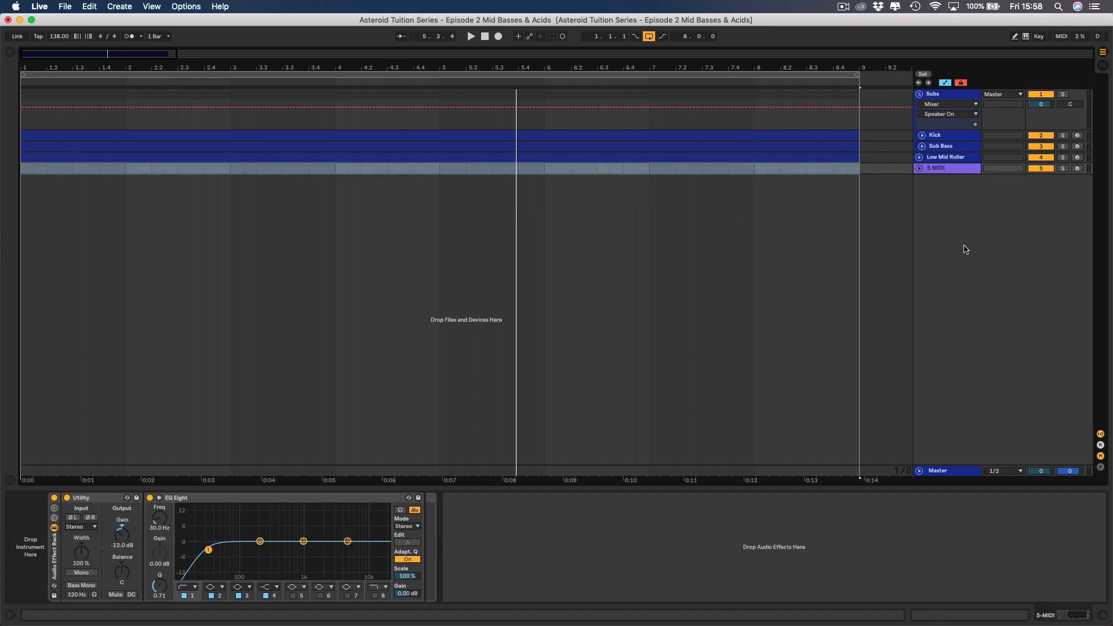
# Colour the new MIDI track dark blue like the other tracks and rename it Main Mid Bass.
pyautogui.rightClick(946, 170)
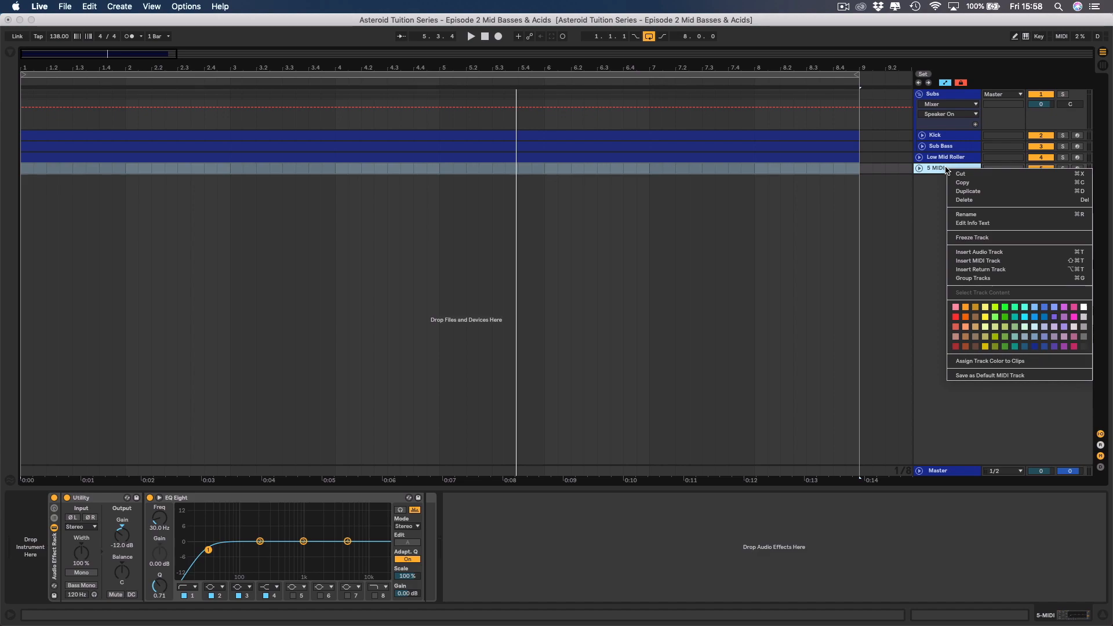
pyautogui.click(1027, 344)
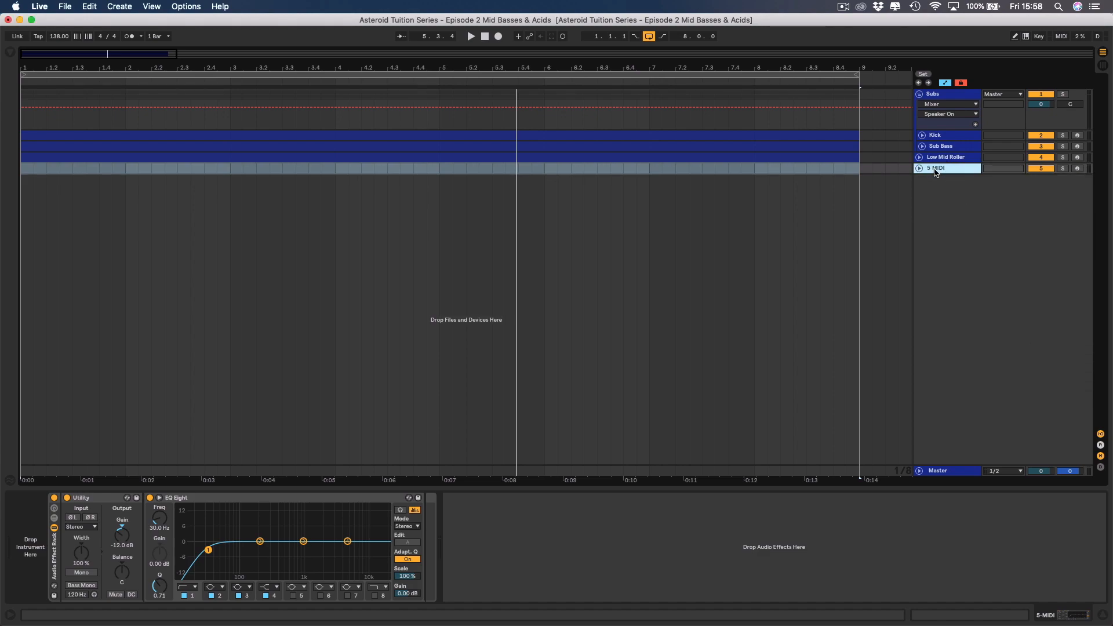
pyautogui.press('super+r')
pyautogui.write('Main Mid Bass')
pyautogui.press('Return')
# Copy the eight-bar Low Mid Roller clip onto the Main Mid Bass track and unfold that track.
pyautogui.click(919, 157)
pyautogui.click(572, 157)
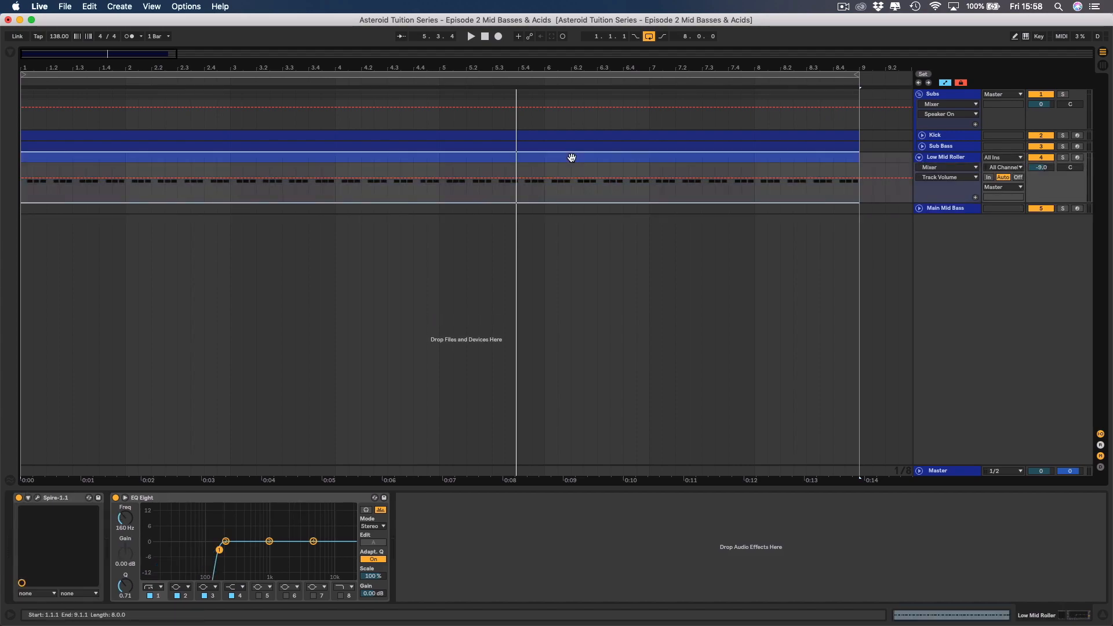
pyautogui.click(573, 184)
pyautogui.moveTo(576, 193); pyautogui.dragTo(575, 206)
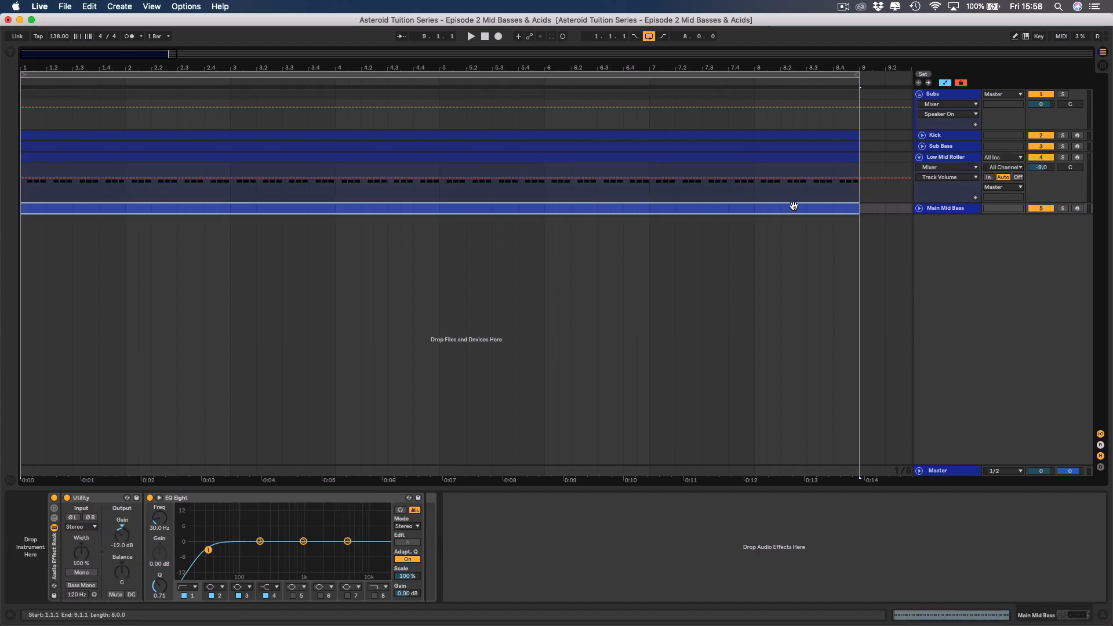
pyautogui.click(920, 157)
pyautogui.click(920, 169)
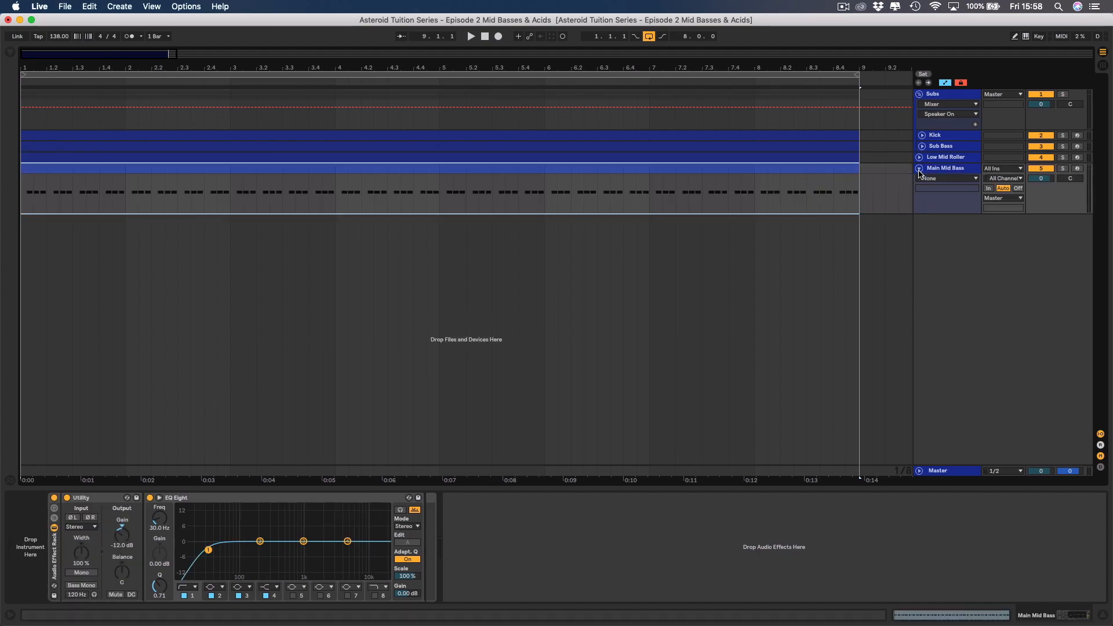
# Delete the default Audio Effect Rack containing Utility and EQ Eight from the Main Mid Bass track.
pyautogui.click(943, 169)
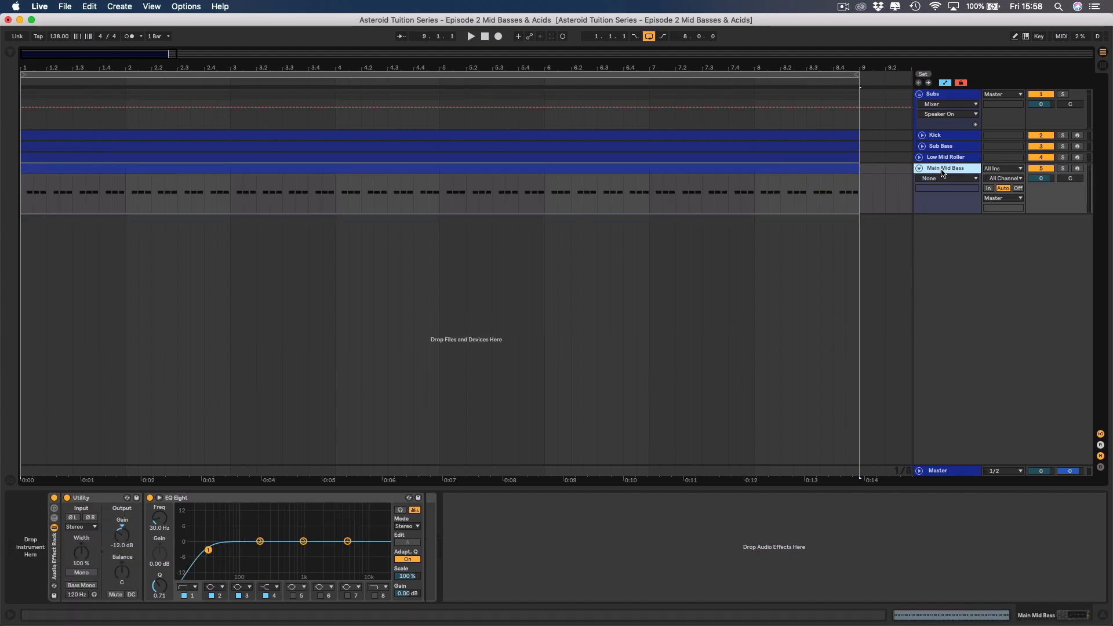
pyautogui.click(55, 554)
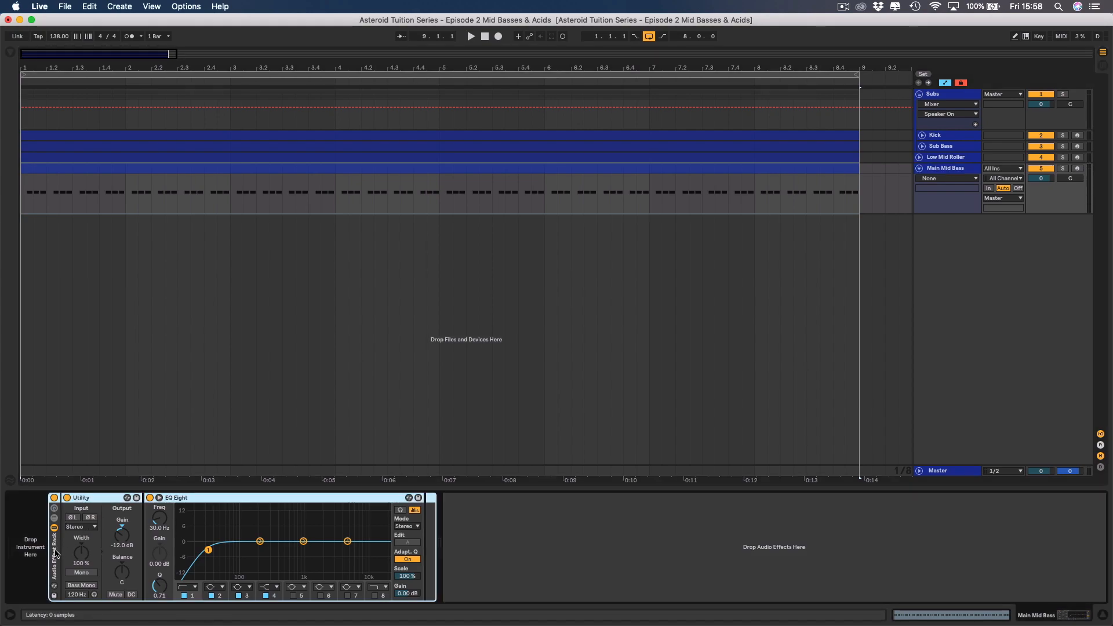
pyautogui.press('Delete')
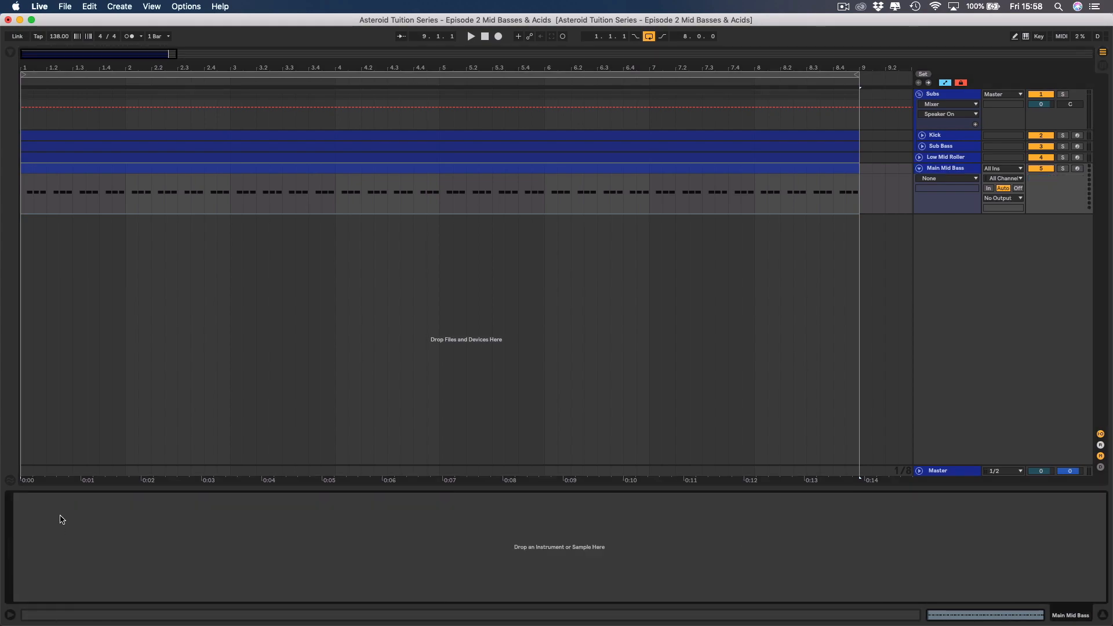
# Load the LennarDigital Sylenth1 plug-in onto the Main Mid Bass track.
pyautogui.click(11, 53)
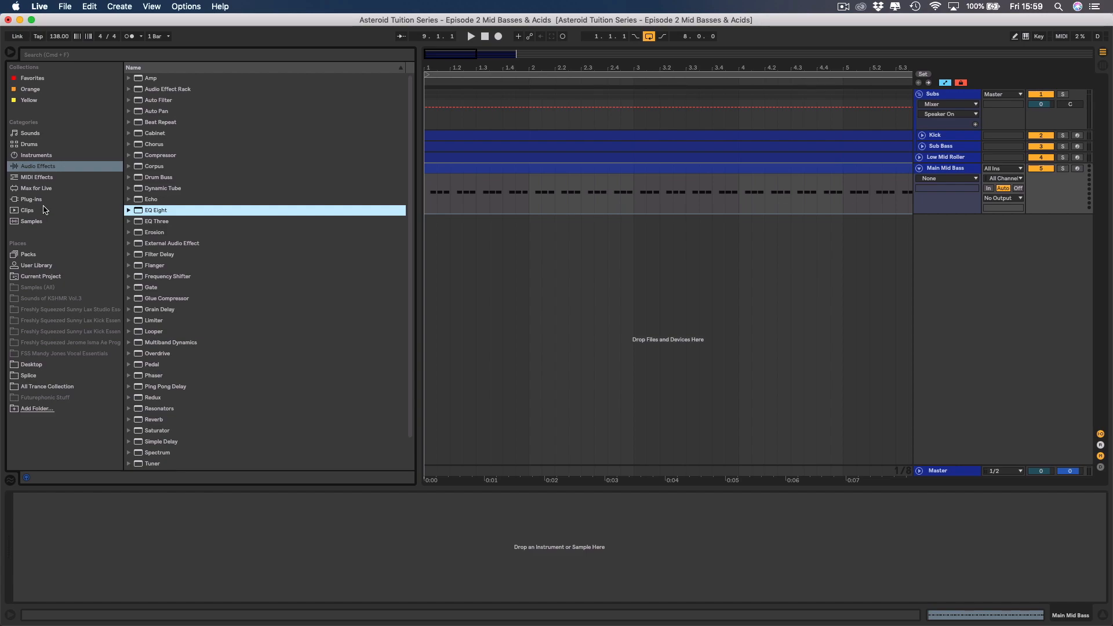
pyautogui.click(36, 201)
pyautogui.scroll(3, 142, 278)
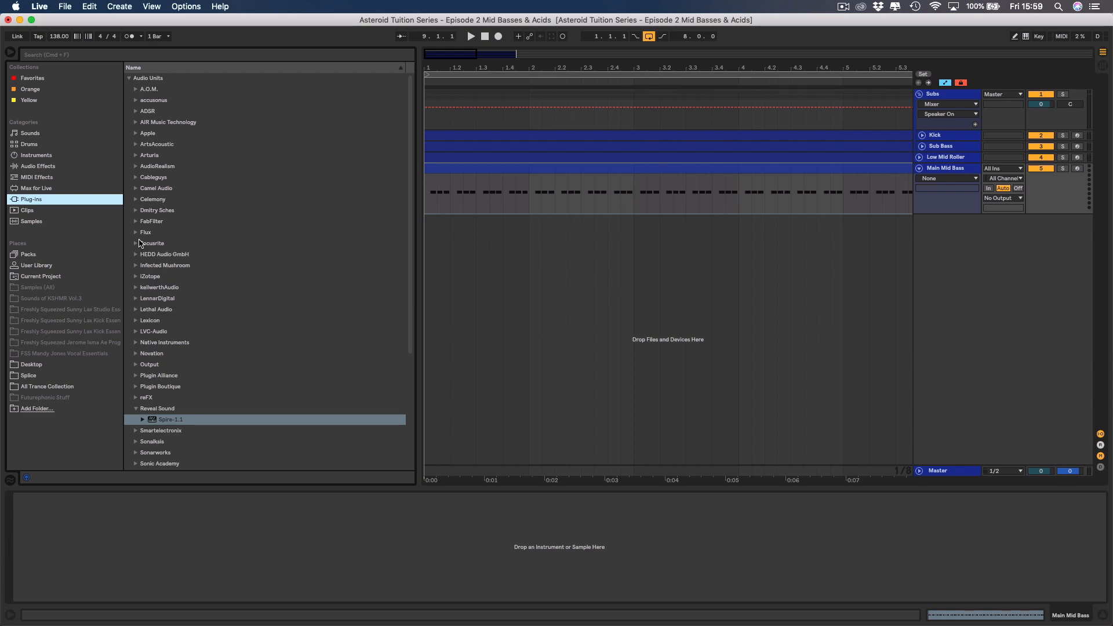
pyautogui.scroll(-8, 139, 243)
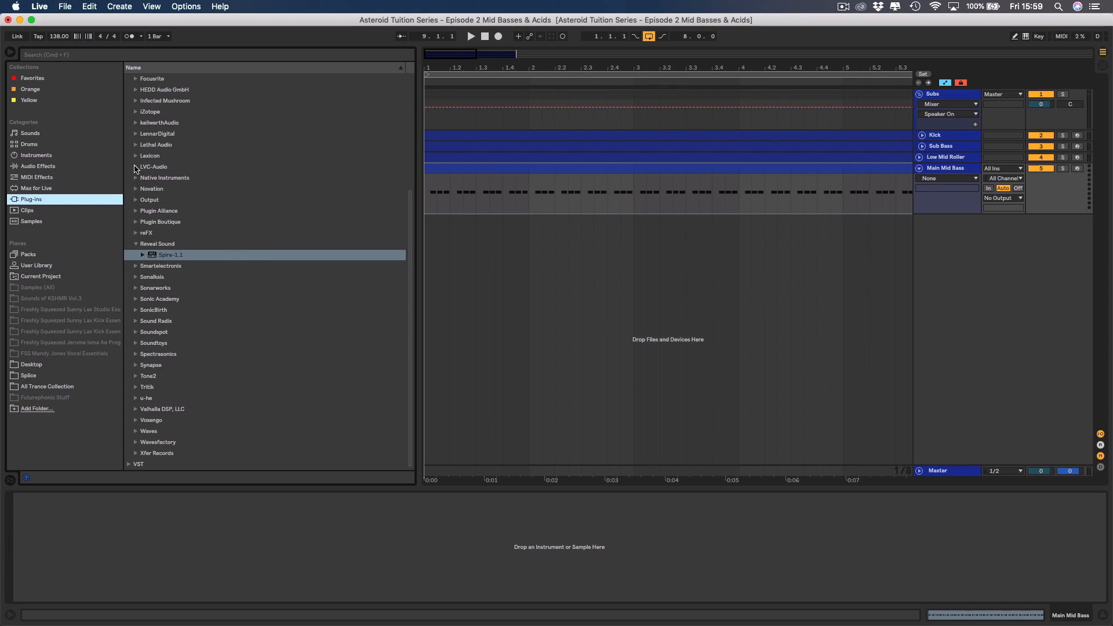
pyautogui.click(135, 134)
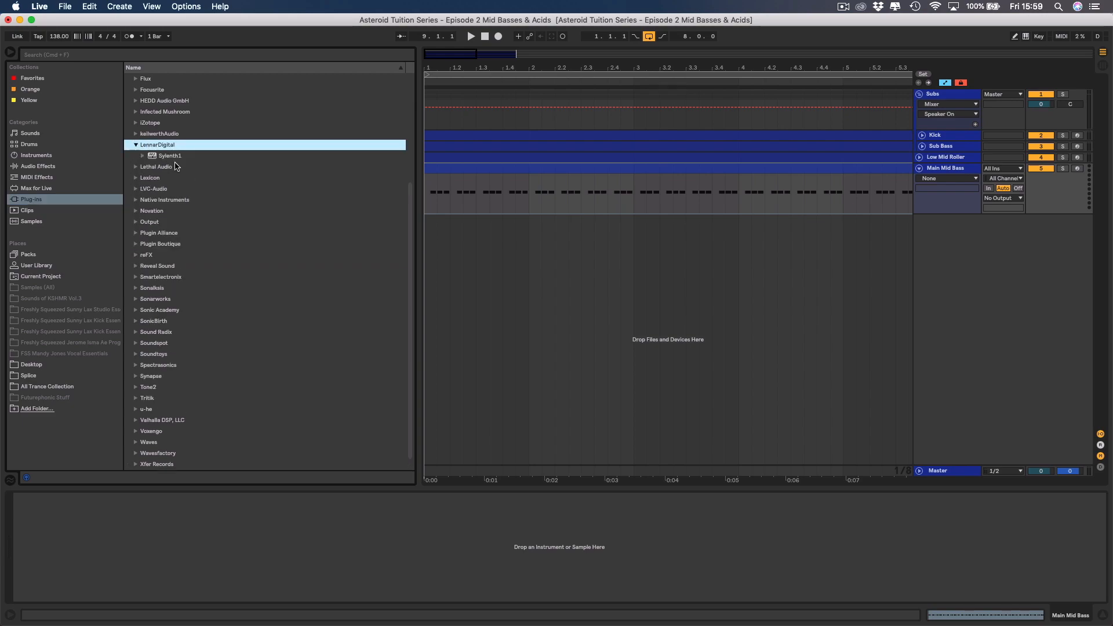
pyautogui.moveTo(174, 158); pyautogui.dragTo(163, 532)
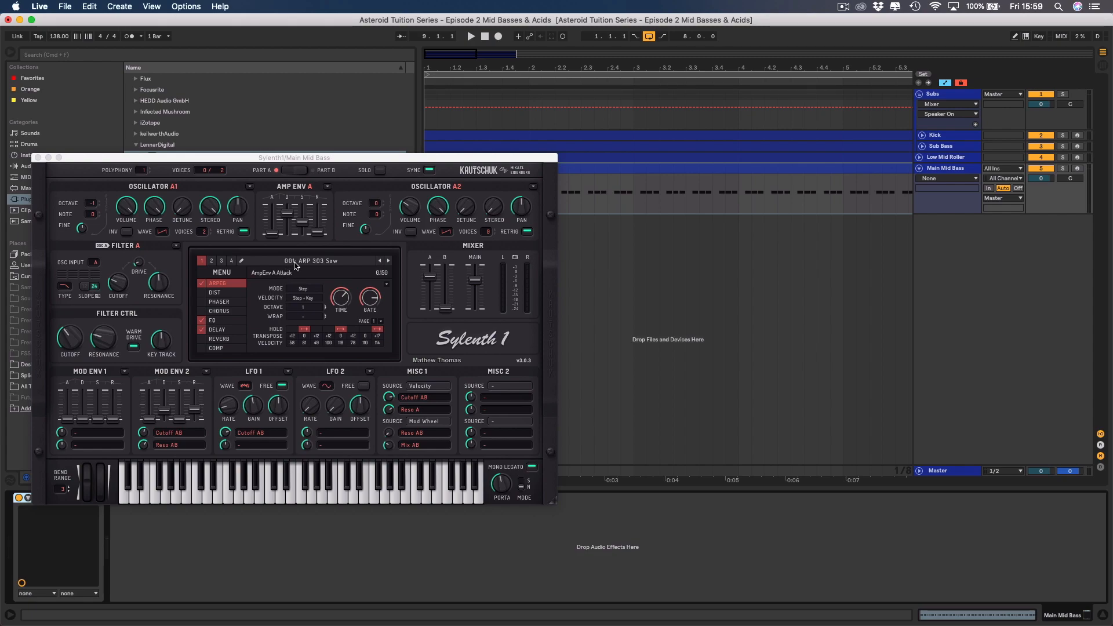
pyautogui.click(299, 262)
pyautogui.click(298, 264)
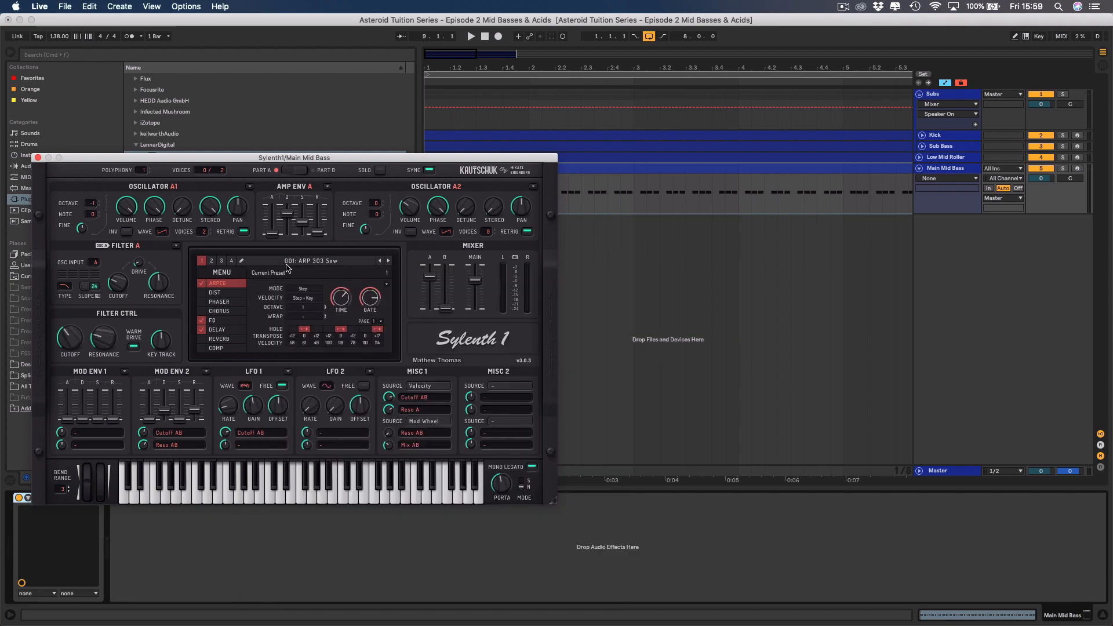
pyautogui.click(222, 272)
pyautogui.moveTo(261, 285)
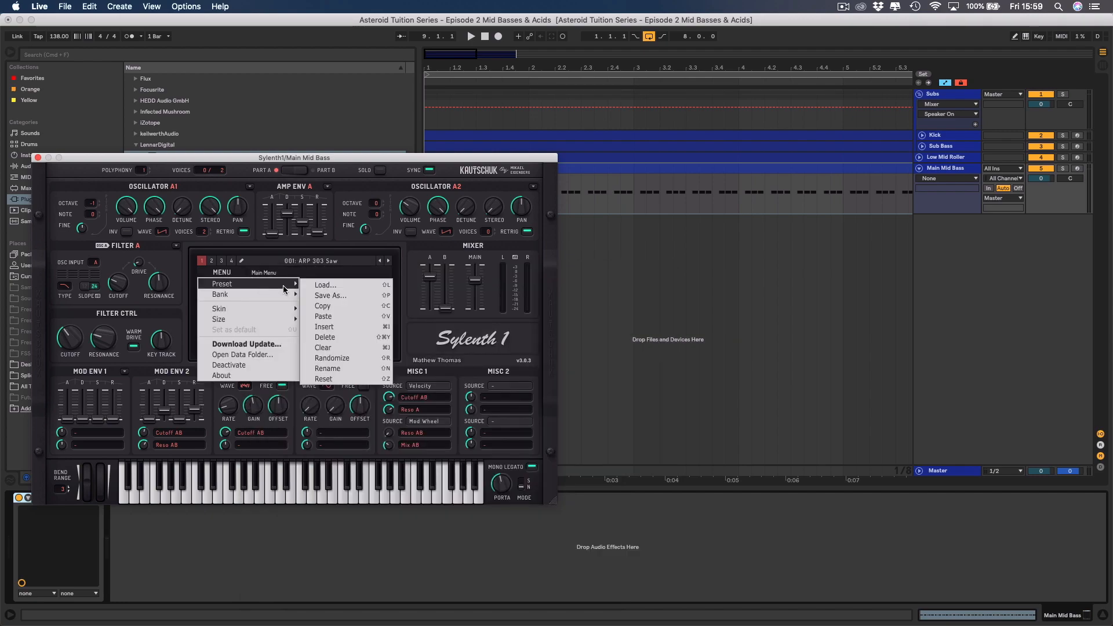
pyautogui.moveTo(339, 298)
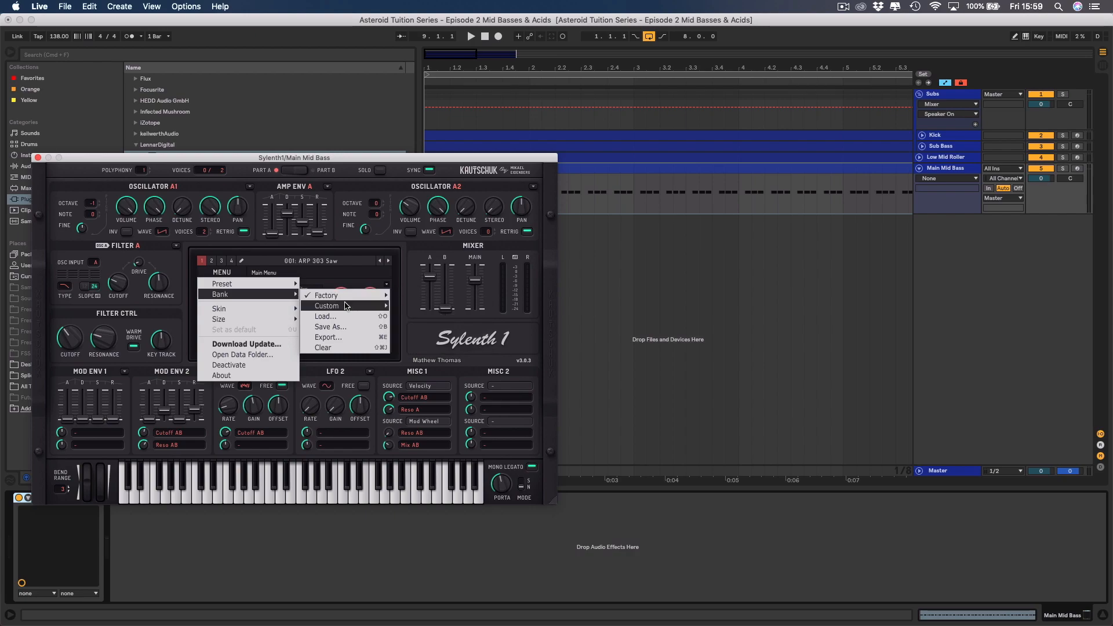
pyautogui.moveTo(371, 305)
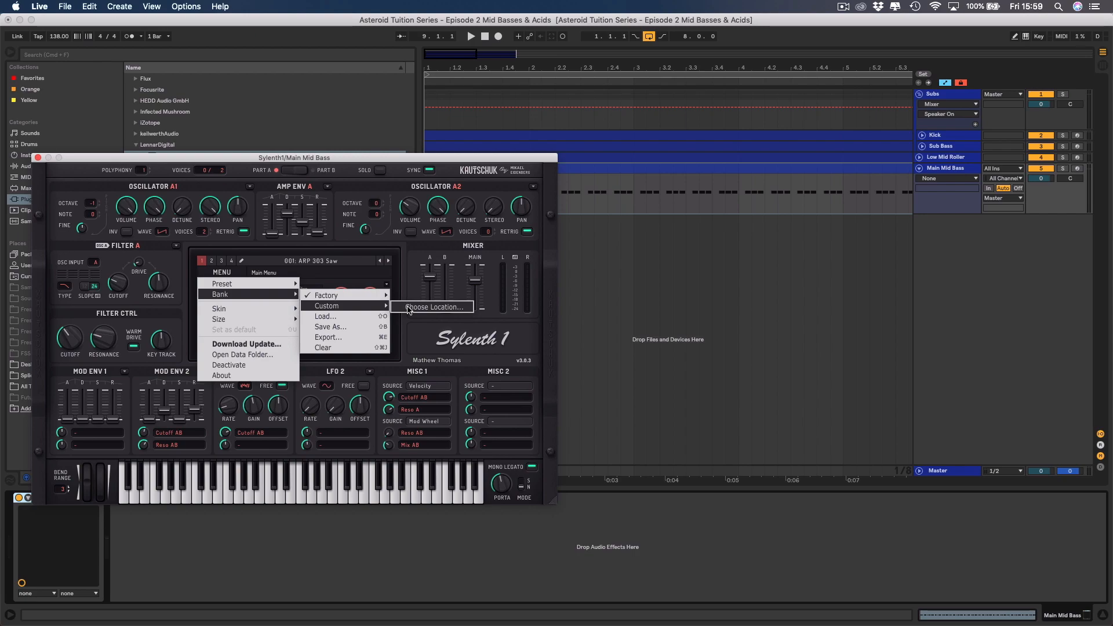
pyautogui.click(409, 308)
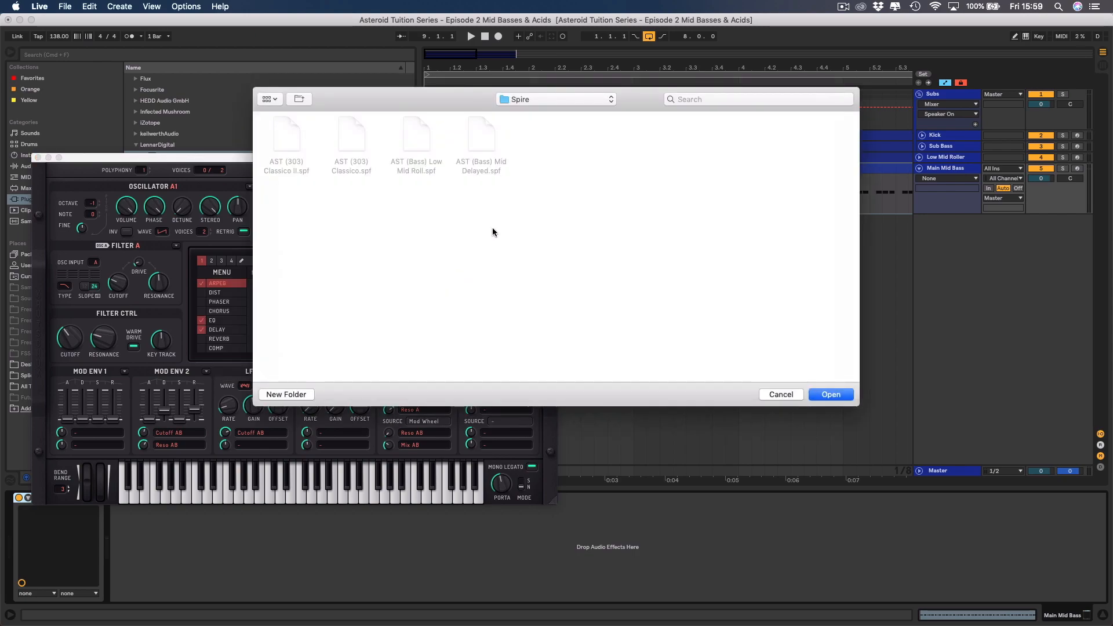
pyautogui.click(546, 99)
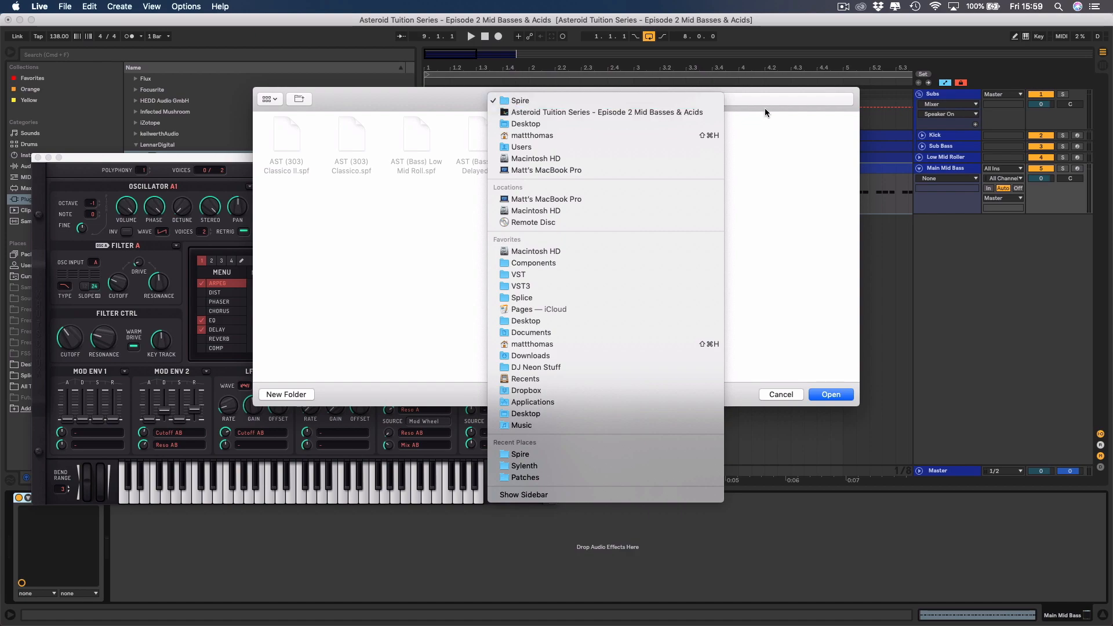
pyautogui.click(775, 127)
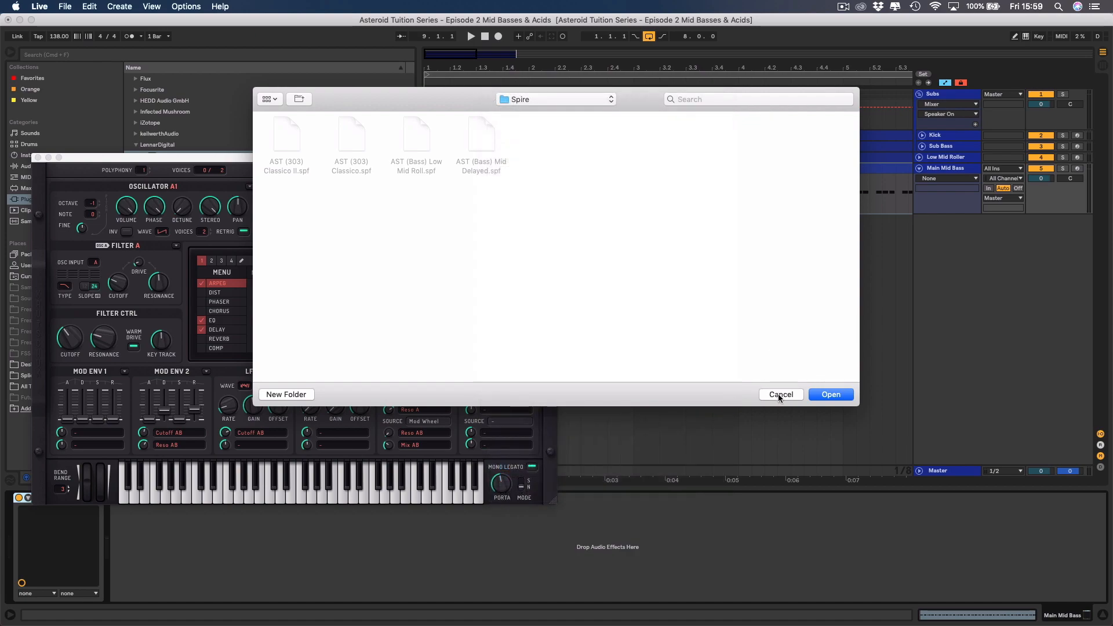
pyautogui.click(780, 395)
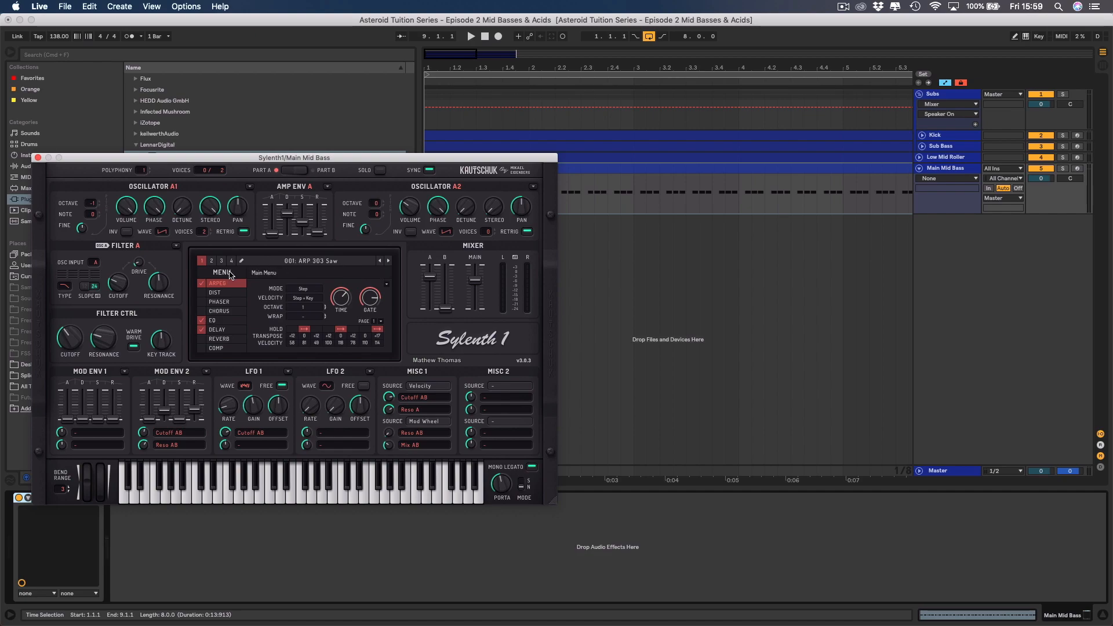
# Load the preset AST (Bass) Main Mid Roller.fxp into Sylenth1 from the project's Sylenth folder on the Desktop.
pyautogui.click(222, 272)
pyautogui.click(318, 286)
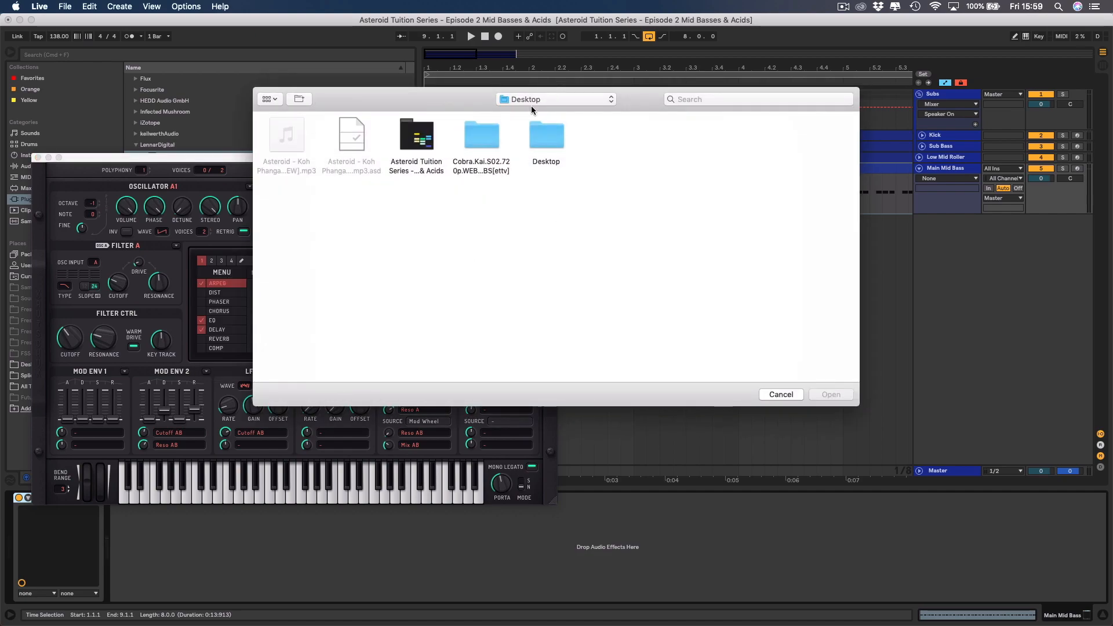
pyautogui.doubleClick(411, 143)
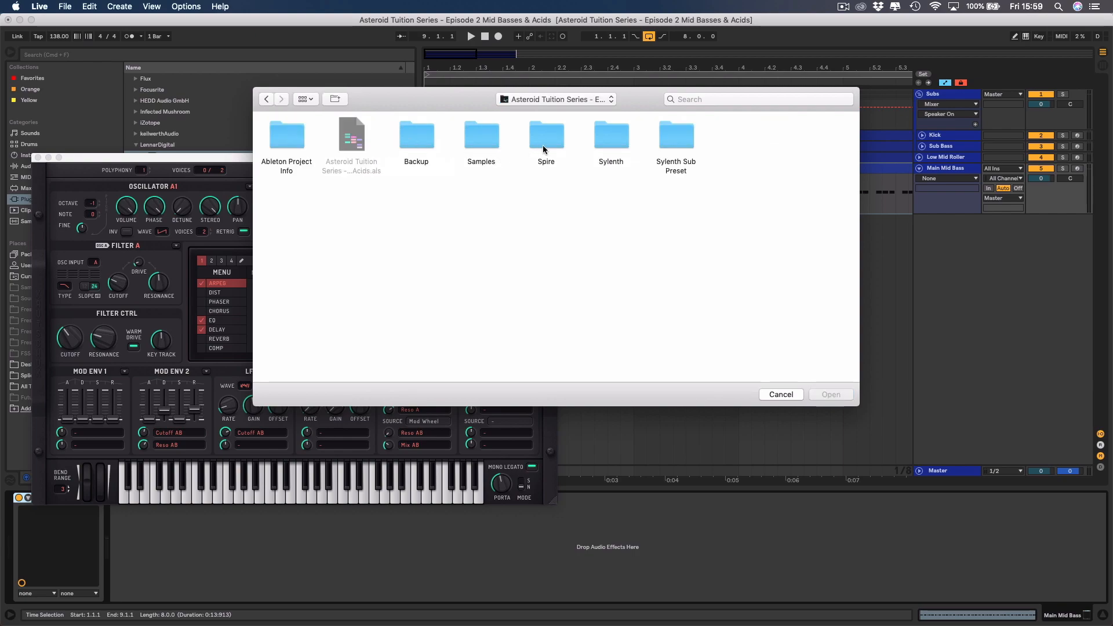
pyautogui.doubleClick(609, 139)
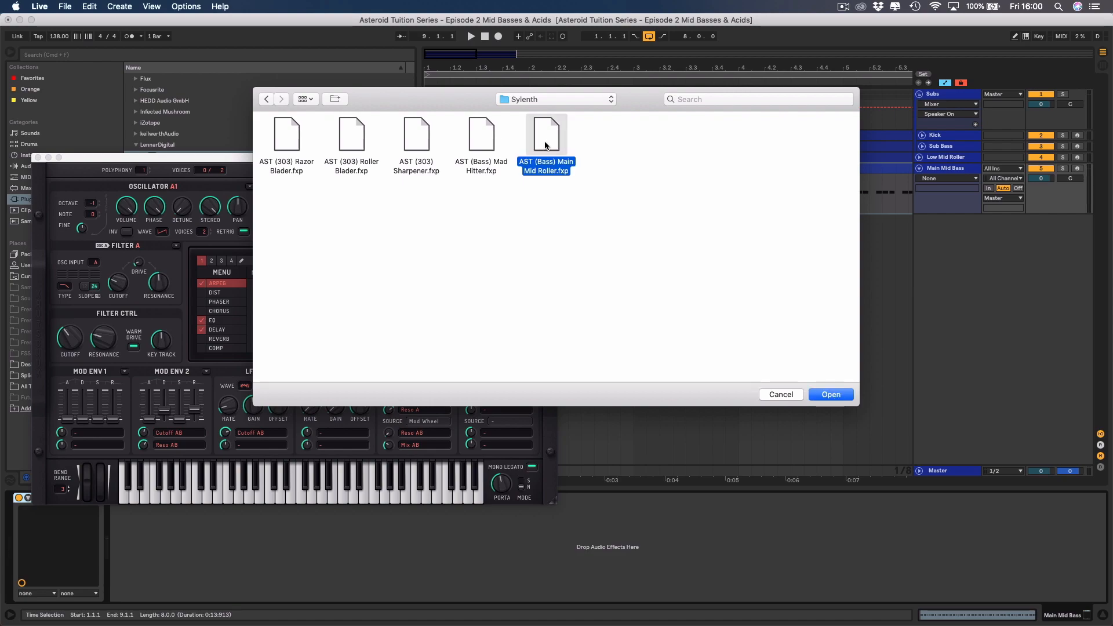
pyautogui.doubleClick(545, 145)
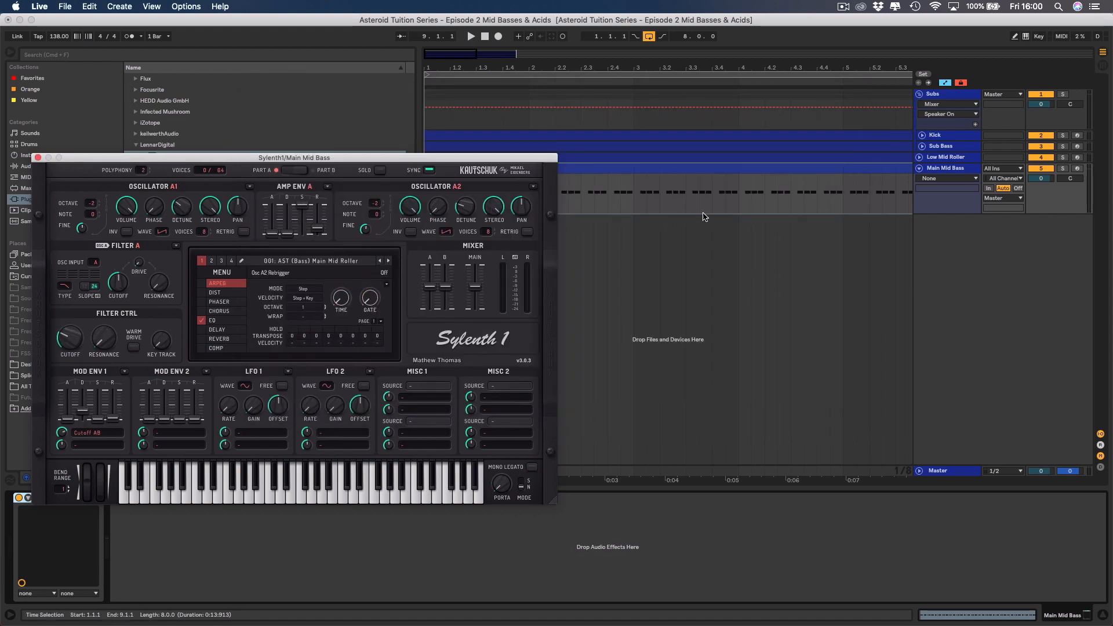
# Solo the Main Mid Bass track, play back its sound, and hide the browser.
pyautogui.click(1063, 168)
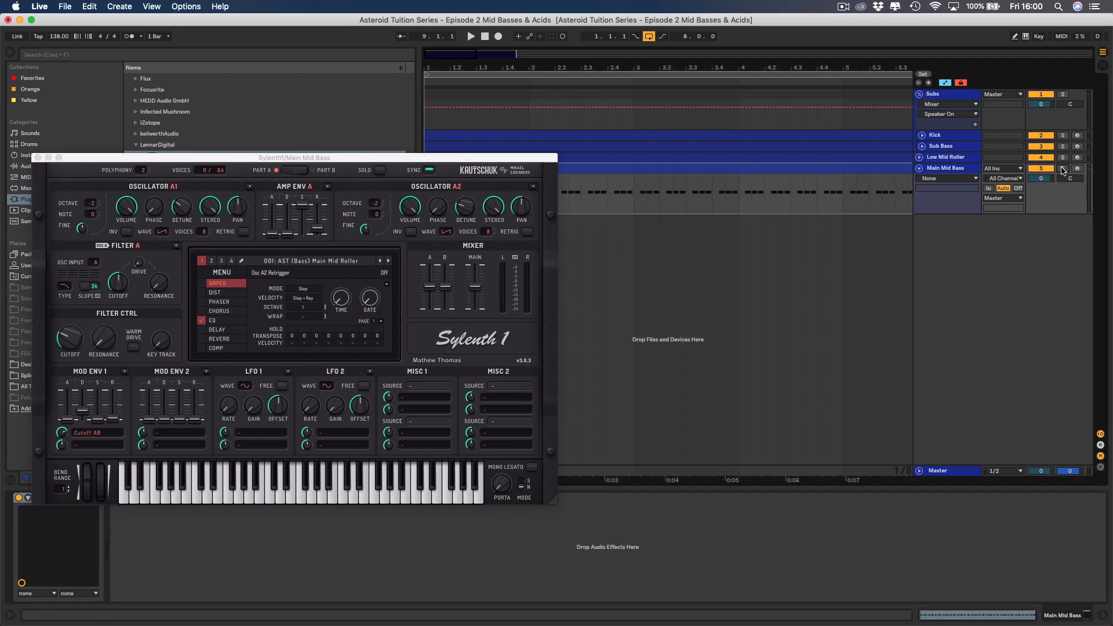
pyautogui.press('space')
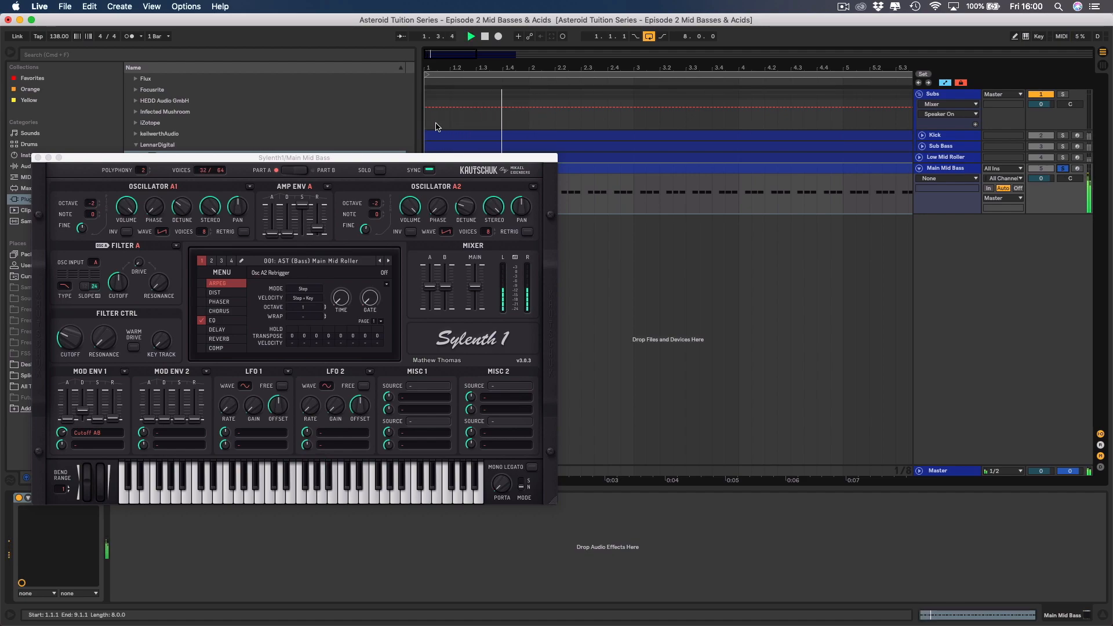
pyautogui.click(10, 55)
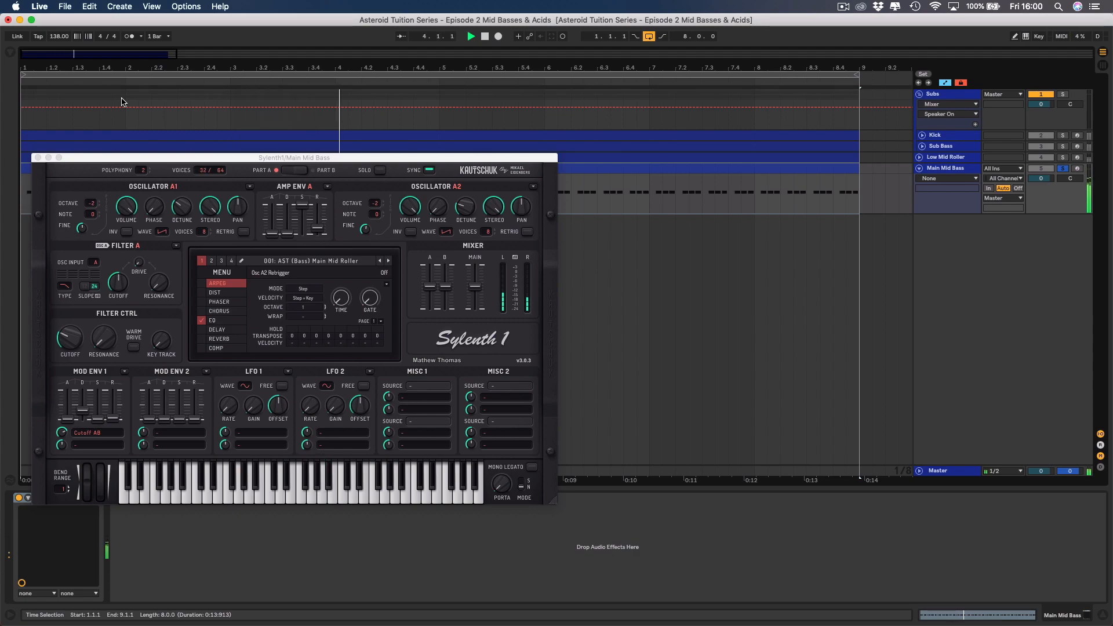
pyautogui.press('space')
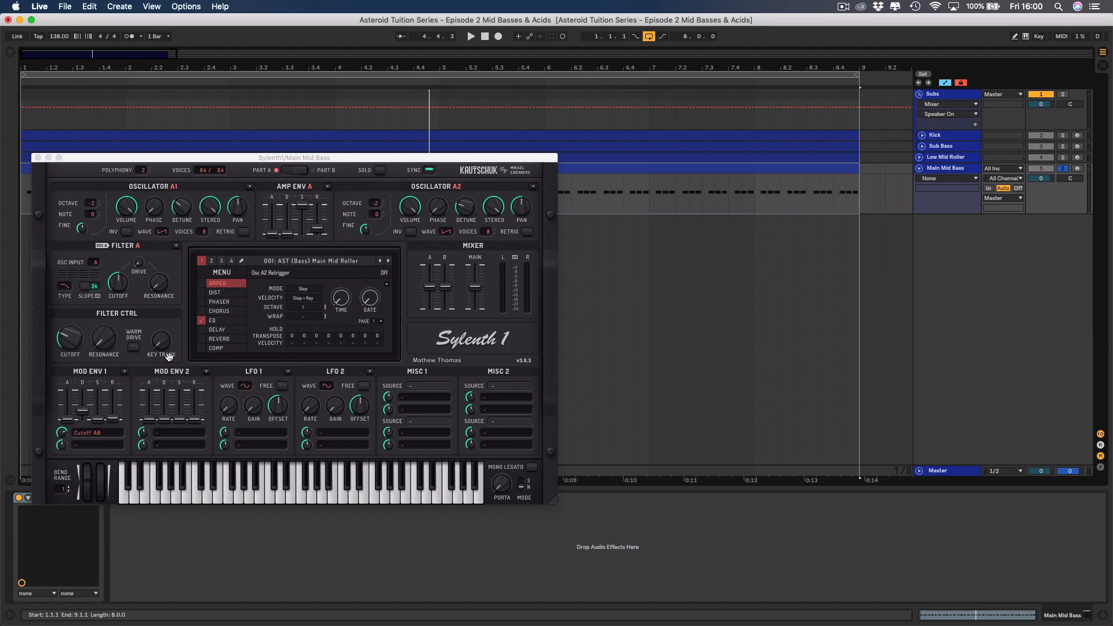
# Check the EQ effect settings inside Sylenth1 and close the plug-in window.
pyautogui.click(214, 322)
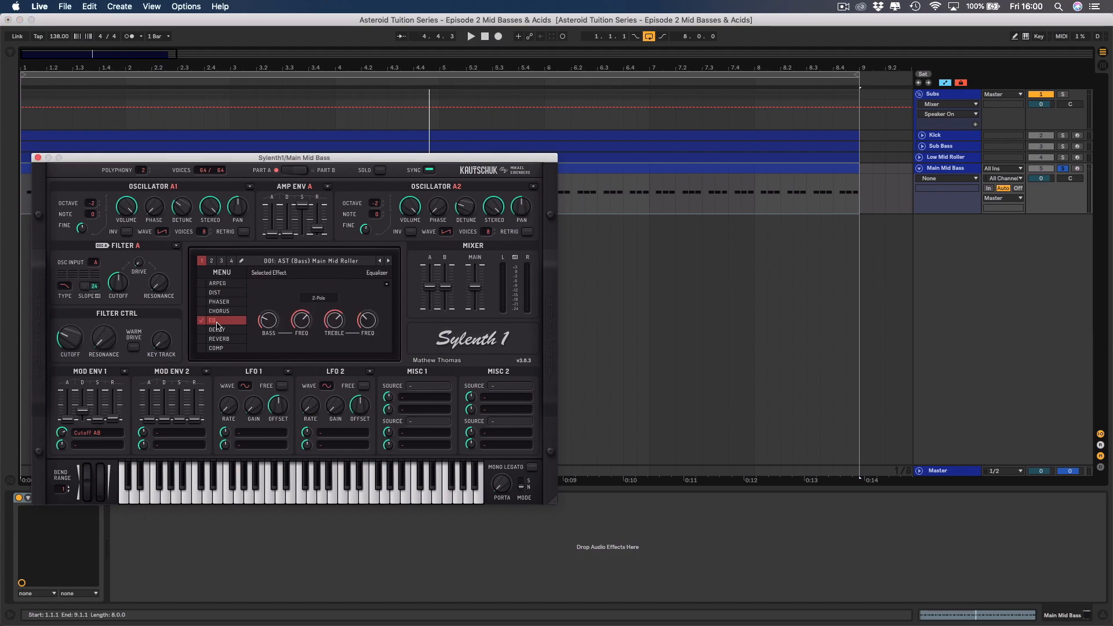
pyautogui.click(37, 158)
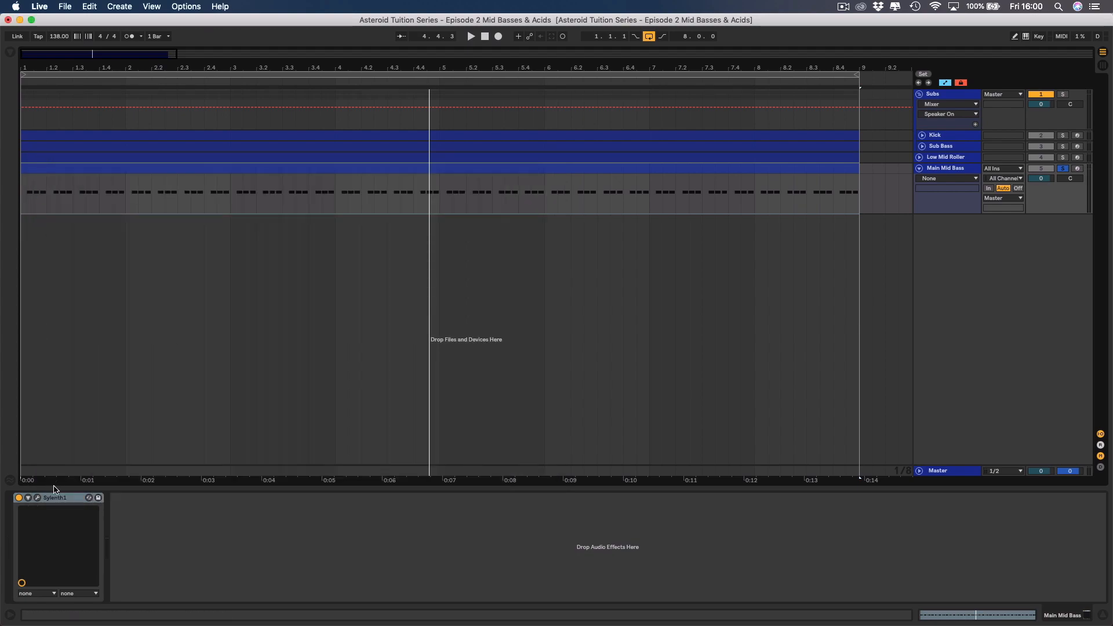
# Add an EQ Eight after Sylenth1 on the Main Mid Bass track and hide the browser.
pyautogui.click(61, 503)
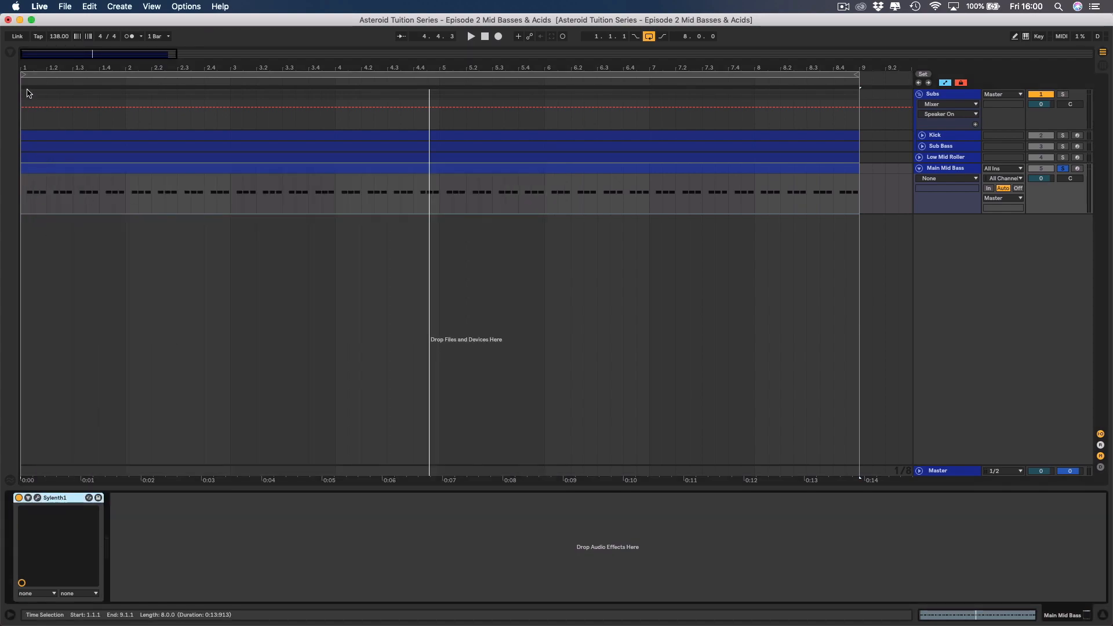
pyautogui.click(10, 54)
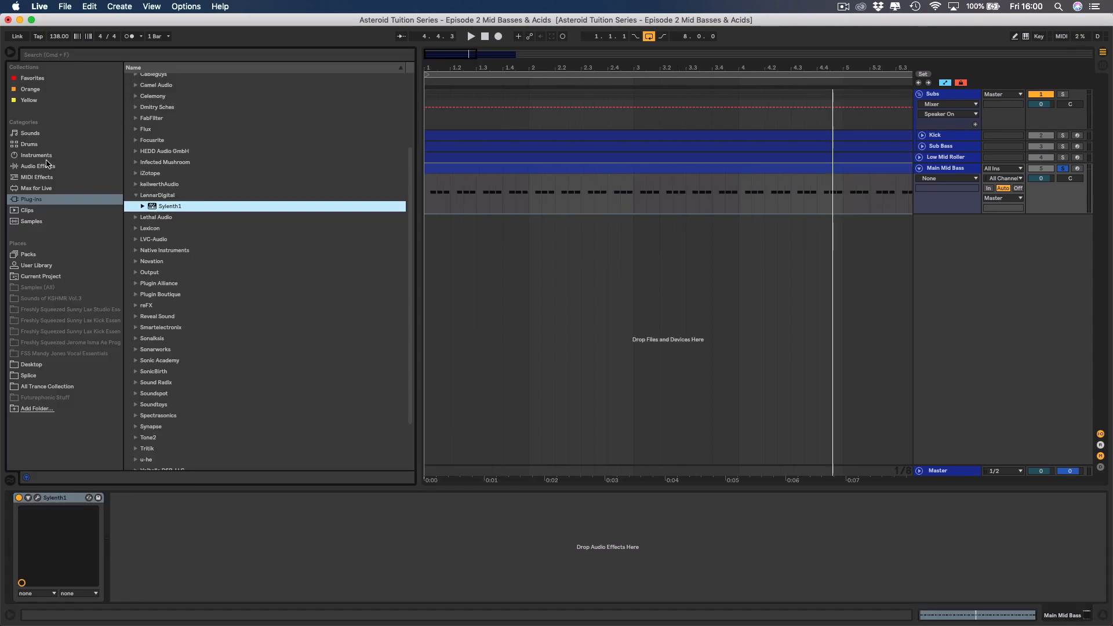
pyautogui.click(43, 167)
pyautogui.click(154, 214)
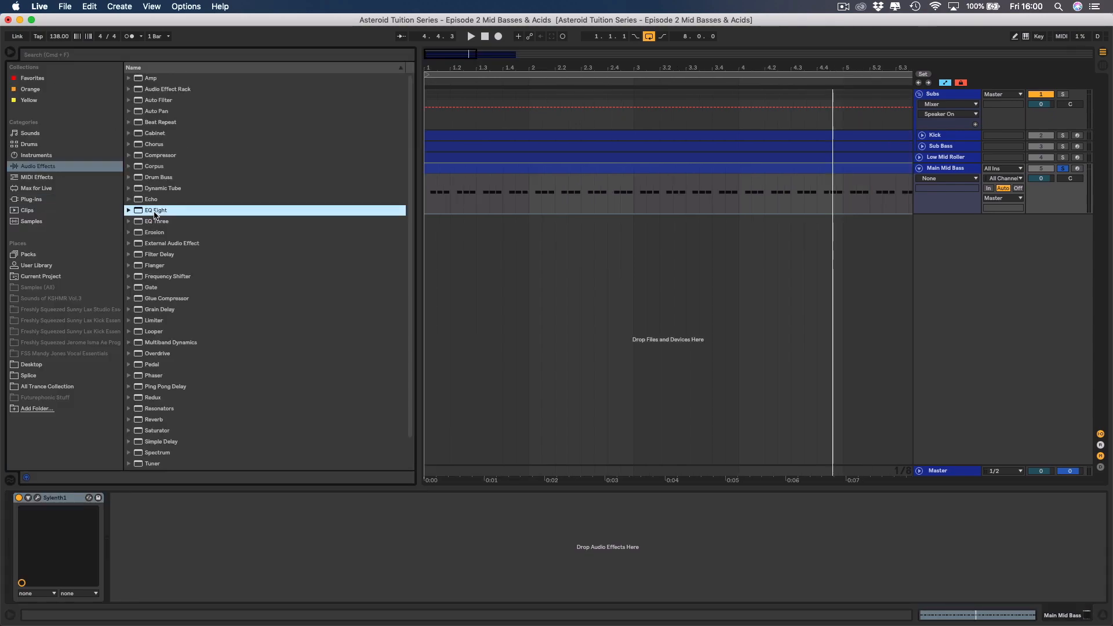
pyautogui.doubleClick(154, 211)
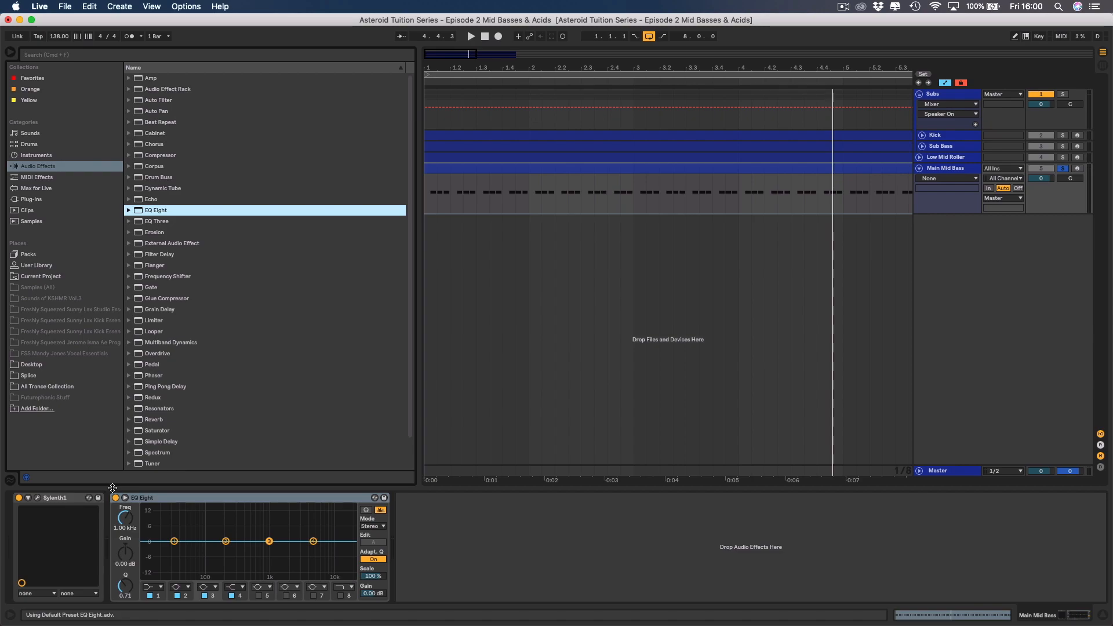
pyautogui.click(11, 54)
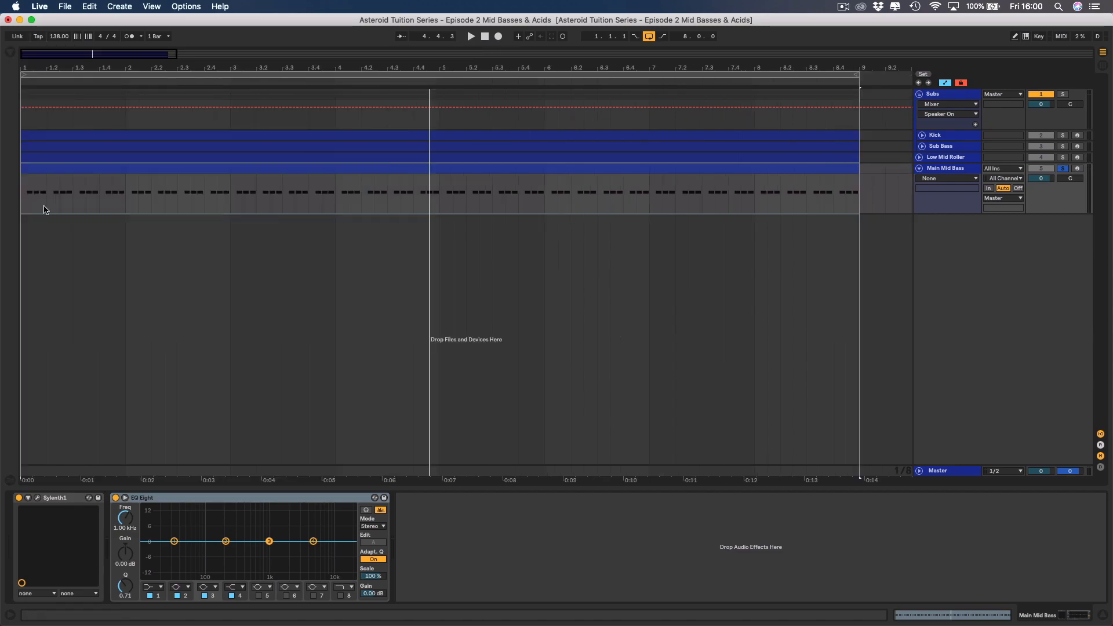
# Set EQ Eight's band 1 to a low cut at 199 Hz in the expanded display during playback, and collapse the display.
pyautogui.click(125, 498)
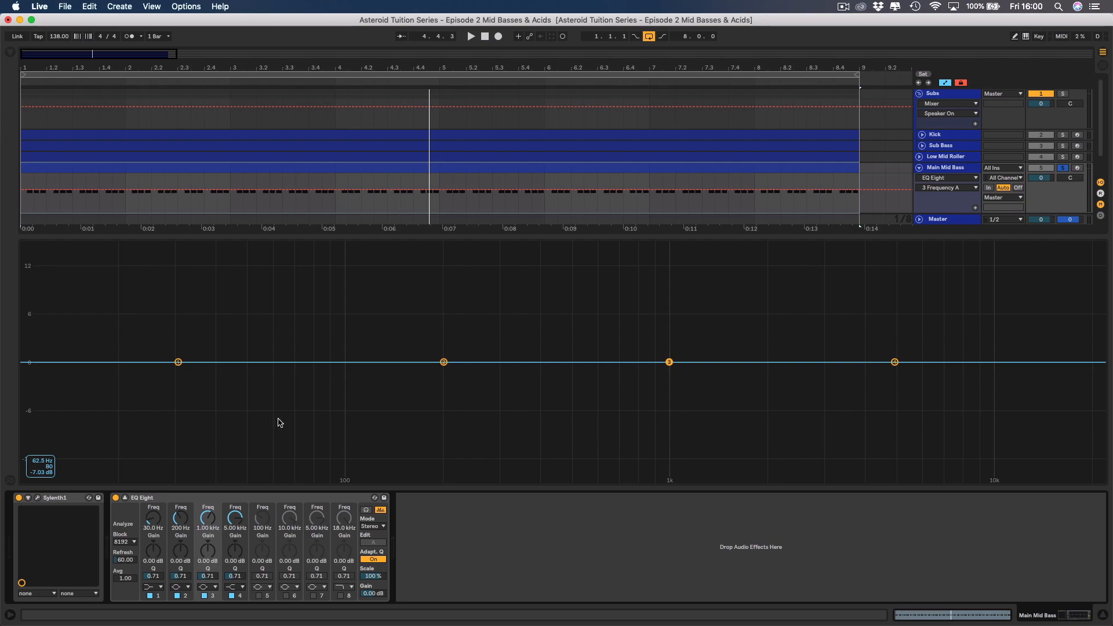
pyautogui.press('space')
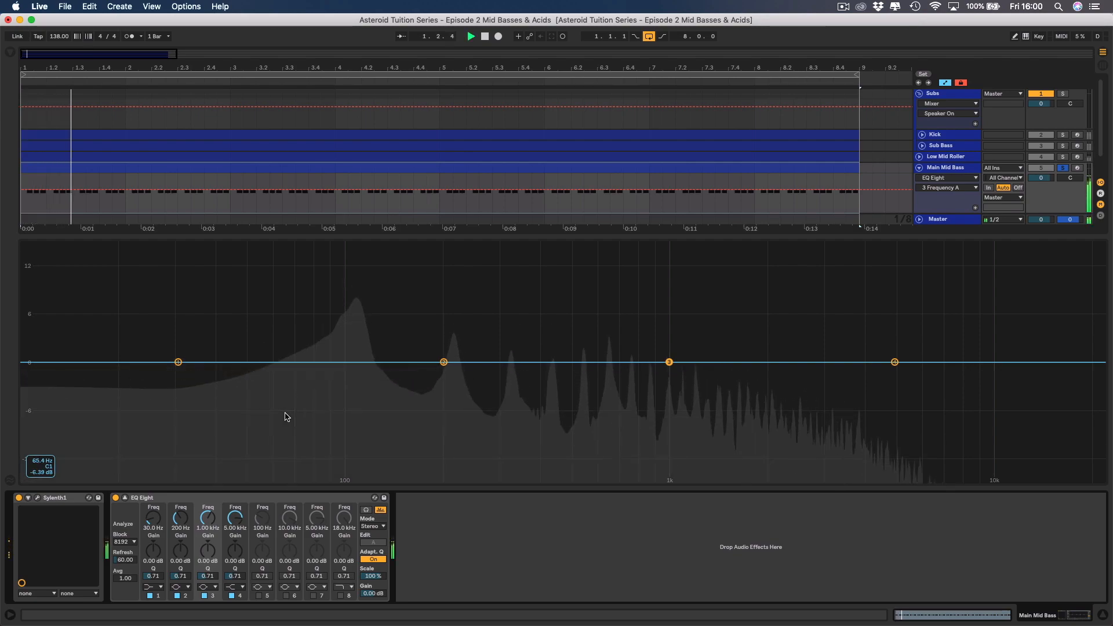
pyautogui.click(154, 589)
pyautogui.click(155, 534)
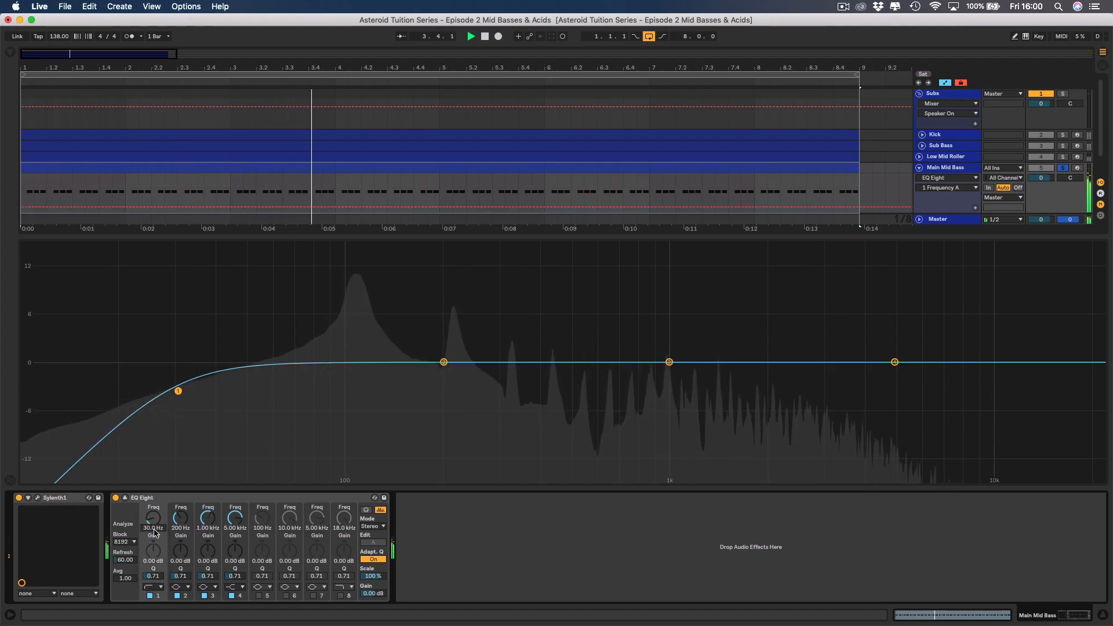
pyautogui.moveTo(152, 523); pyautogui.dragTo(152, 481)
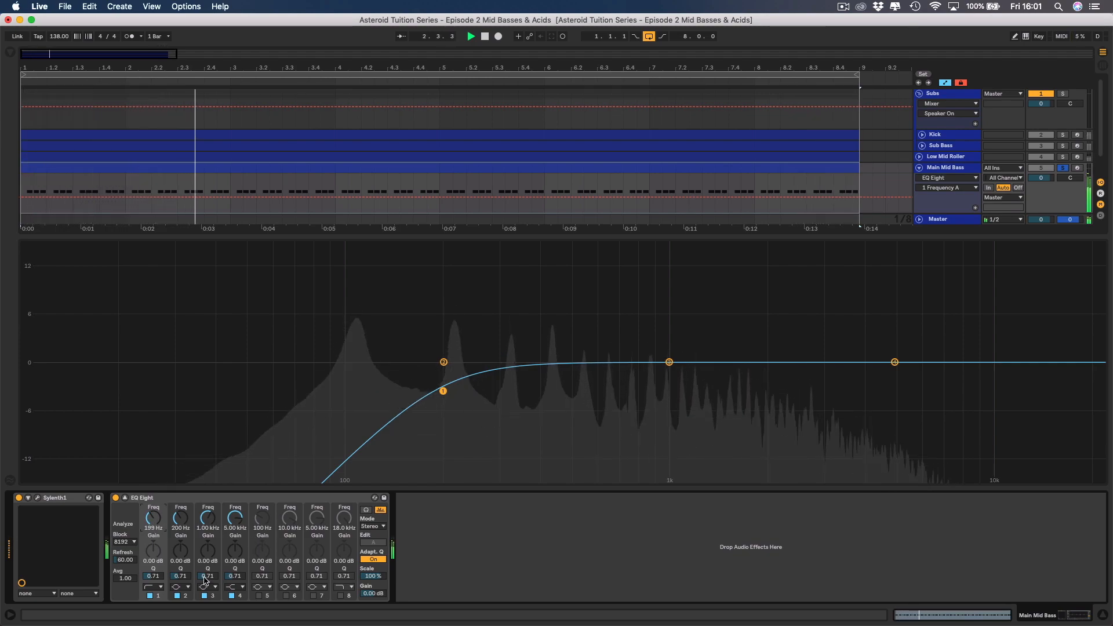
pyautogui.click(125, 498)
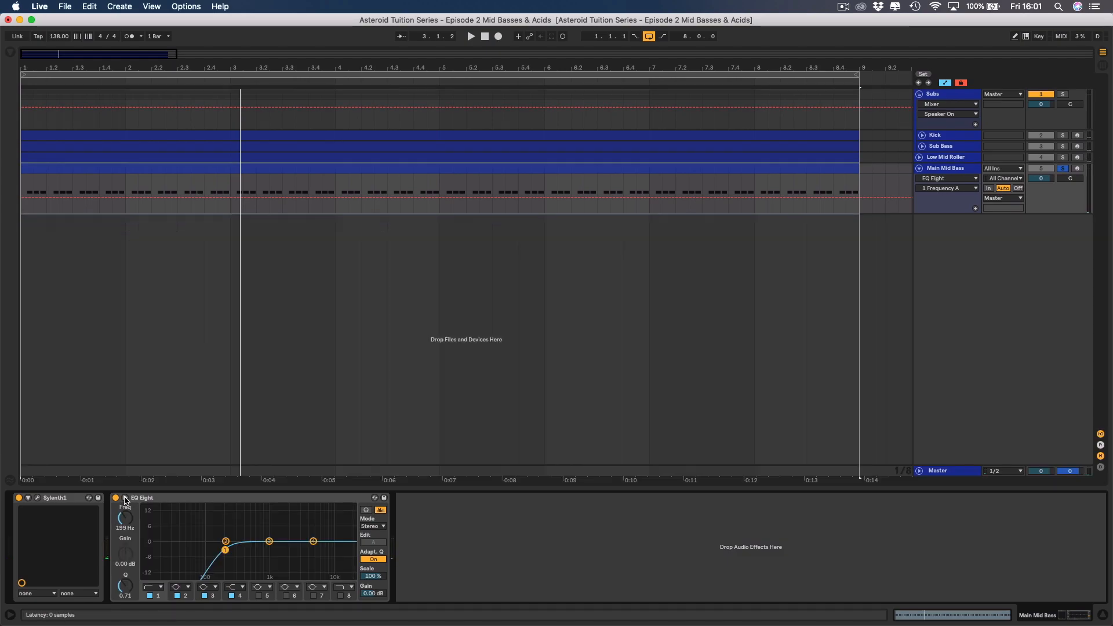
# Transpose all notes of the Main Mid Bass clip down one octave to A2 and play the clip back.
pyautogui.doubleClick(424, 165)
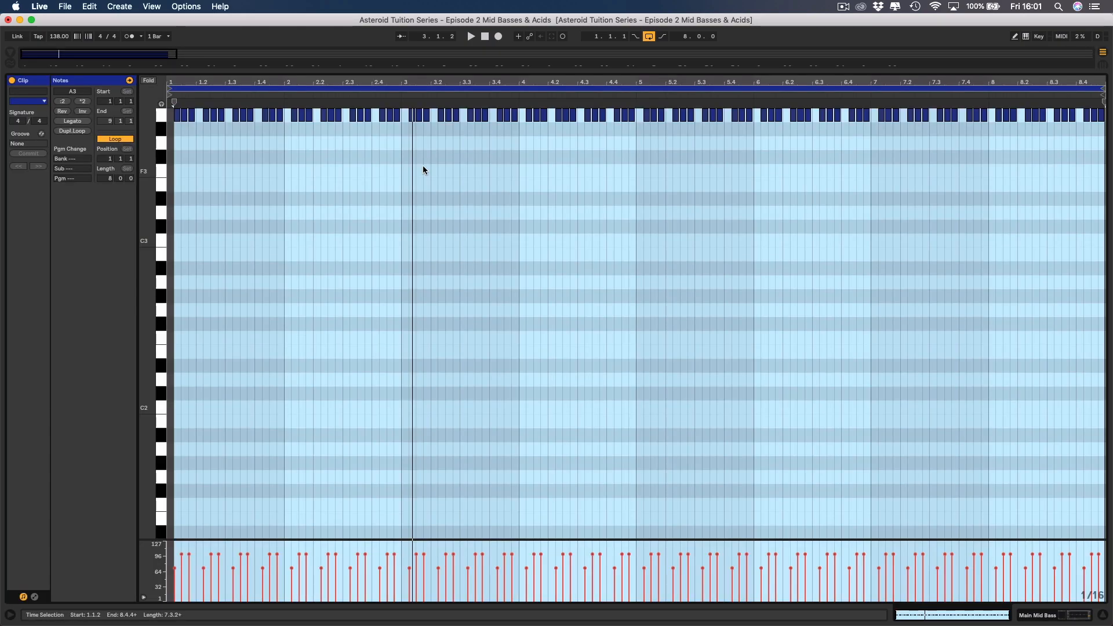
pyautogui.press('super+a')
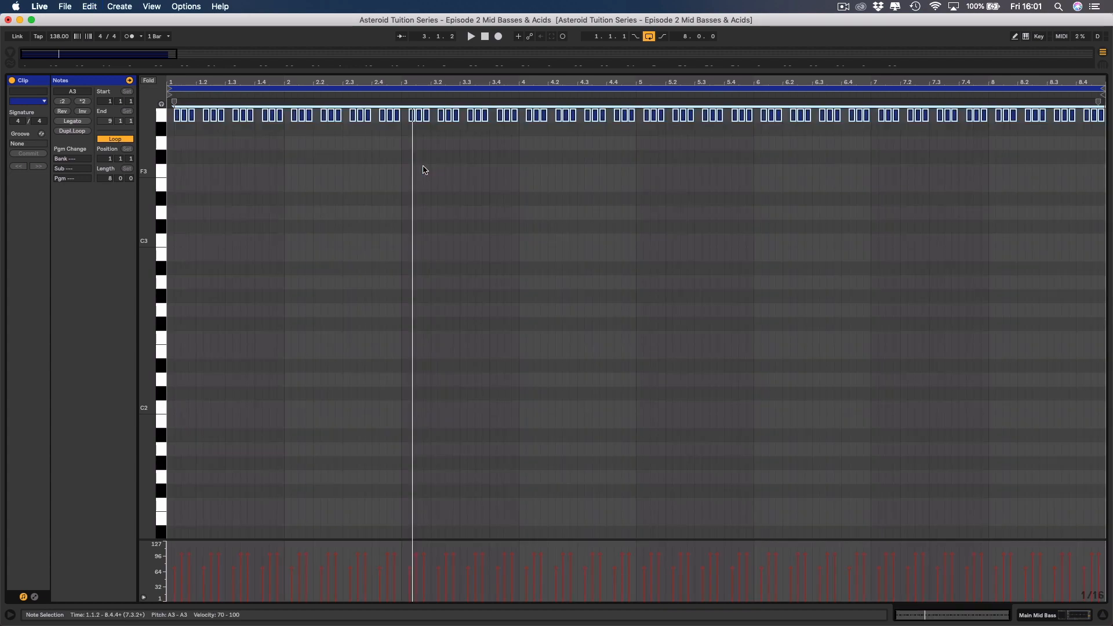
pyautogui.hotkey('shift', 'Down')
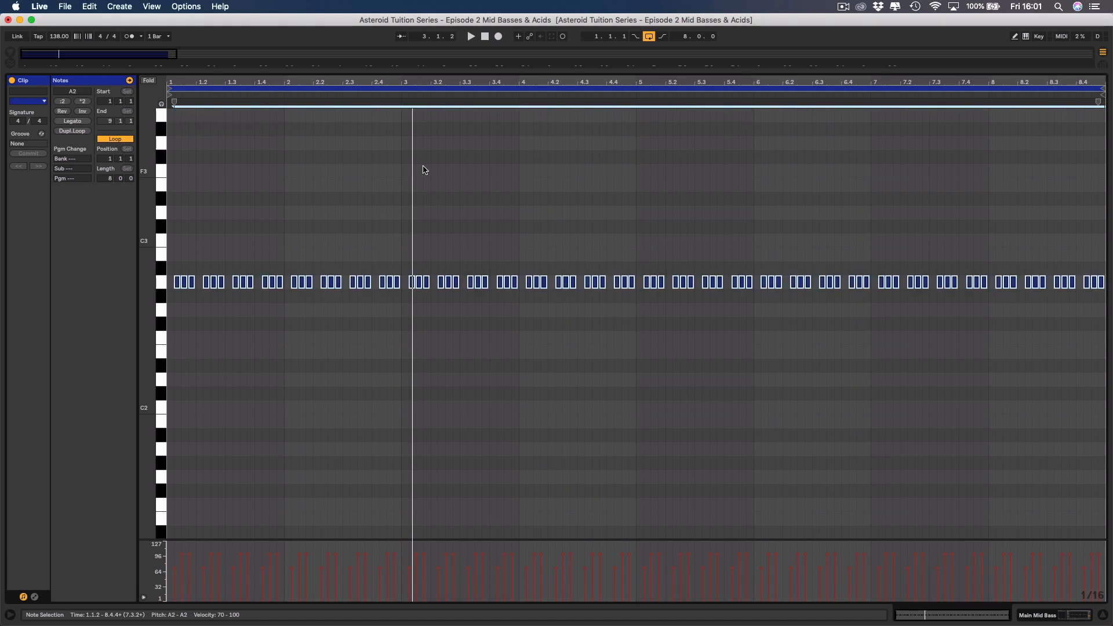
pyautogui.press('space')
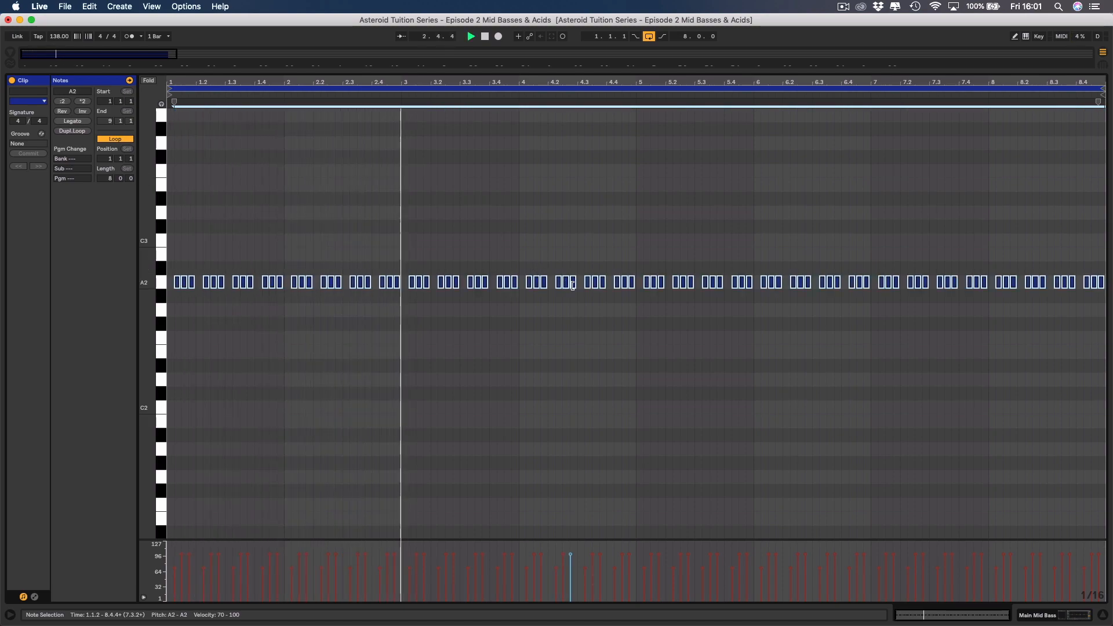
pyautogui.press('space')
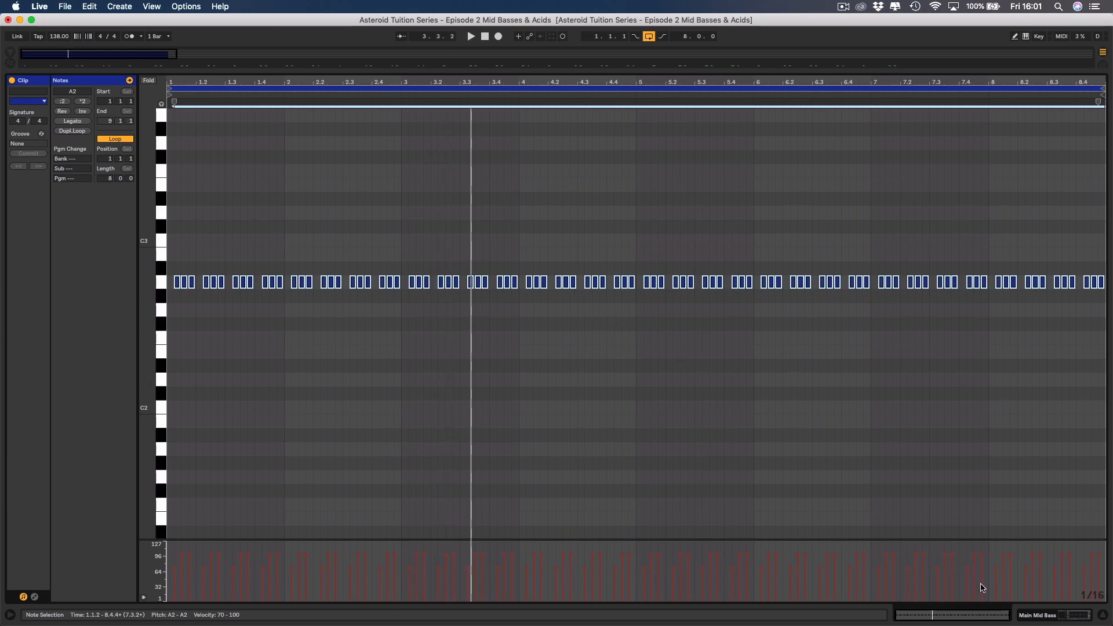
# Insert a Saturator between Sylenth1 and EQ Eight on the Main Mid Bass track.
pyautogui.click(1040, 619)
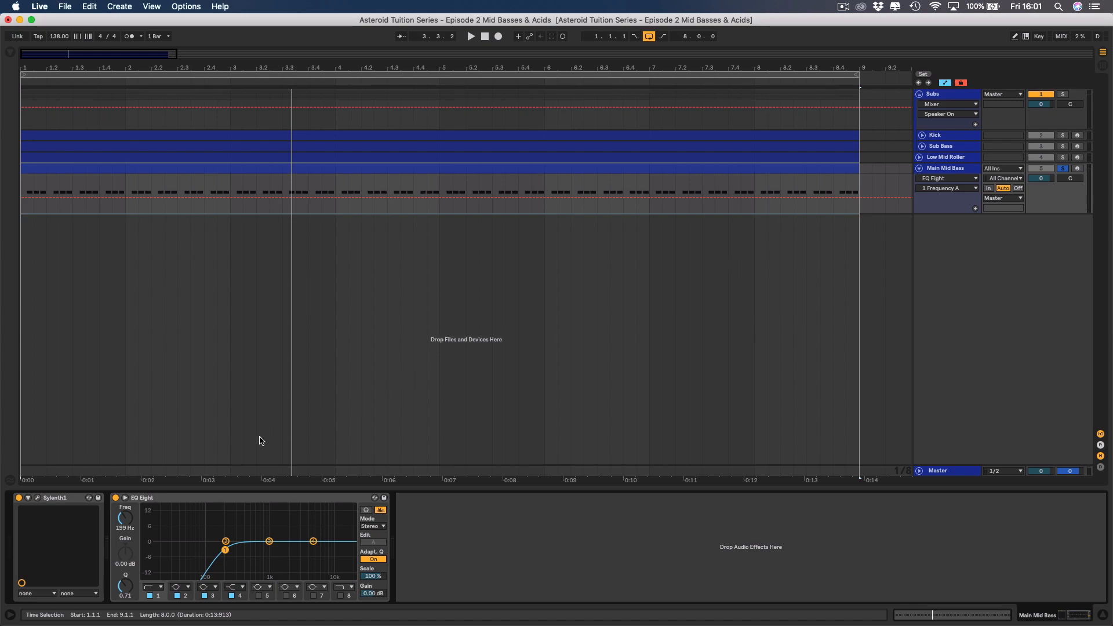
pyautogui.click(175, 501)
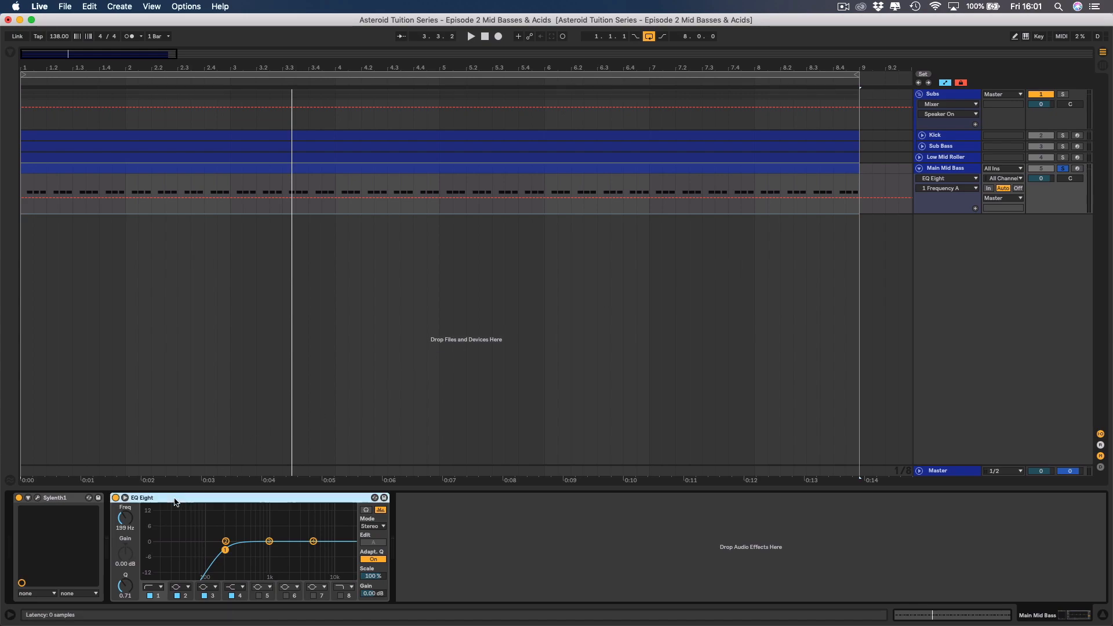
pyautogui.click(10, 55)
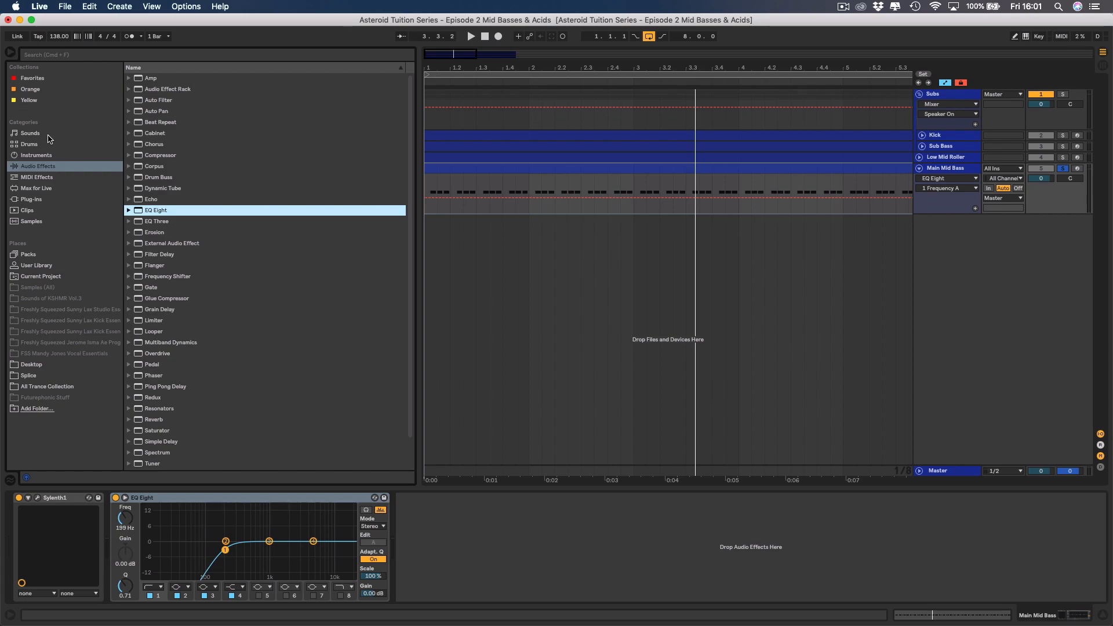
pyautogui.scroll(-3, 138, 268)
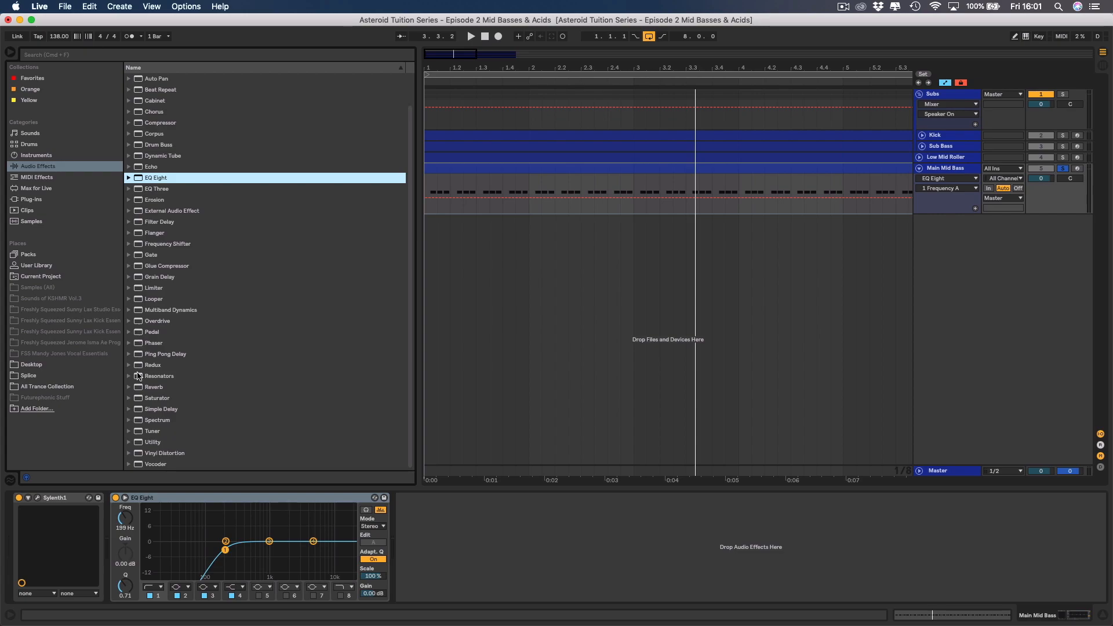
pyautogui.moveTo(149, 400); pyautogui.dragTo(118, 517)
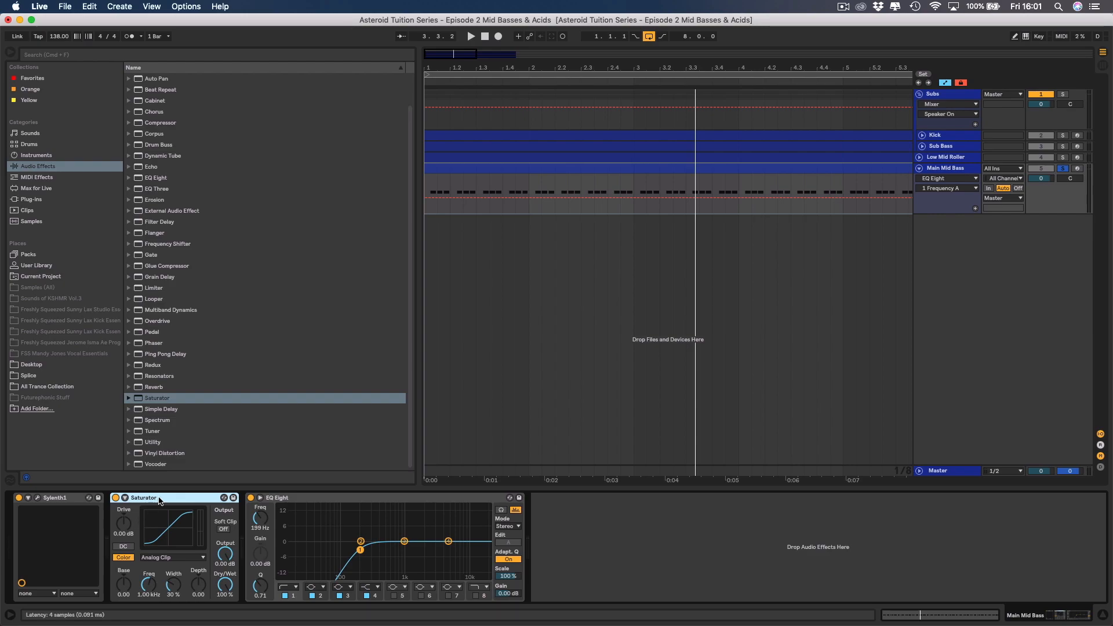
# Expand the Saturator, set its Base to -14.9 and Drive to 2.29 dB, and hide the browser.
pyautogui.click(125, 500)
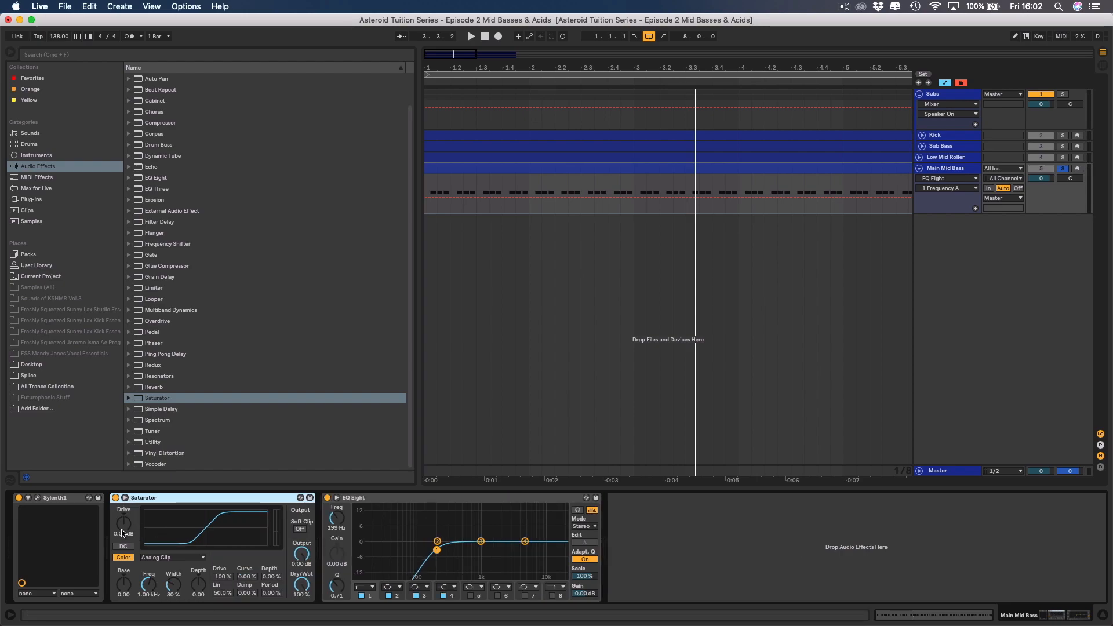
pyautogui.moveTo(124, 582); pyautogui.dragTo(123, 595)
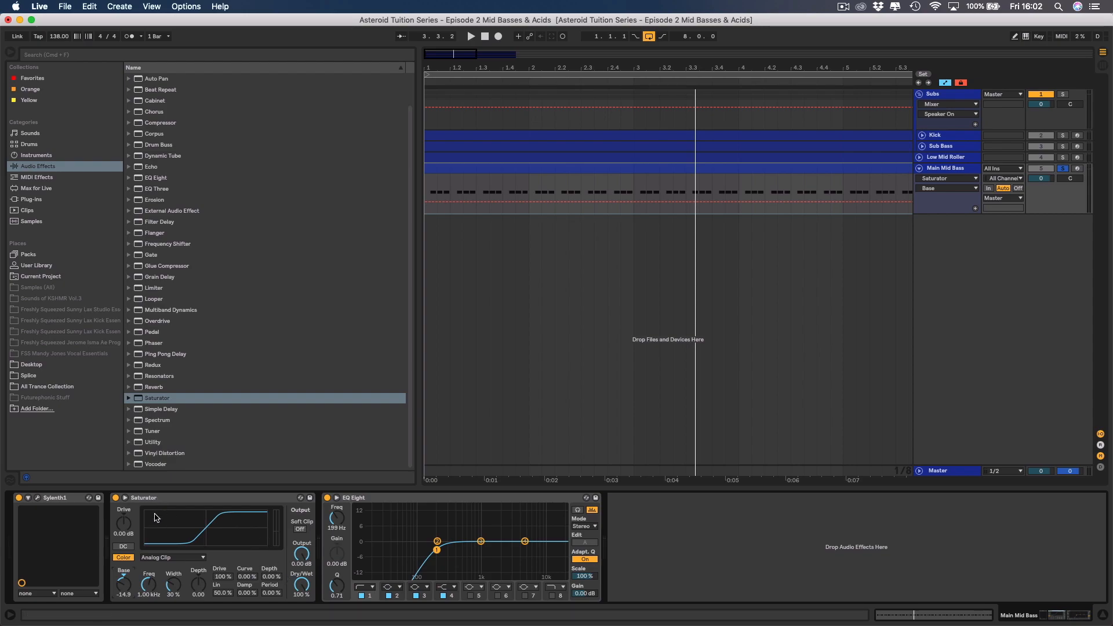
pyautogui.press('space')
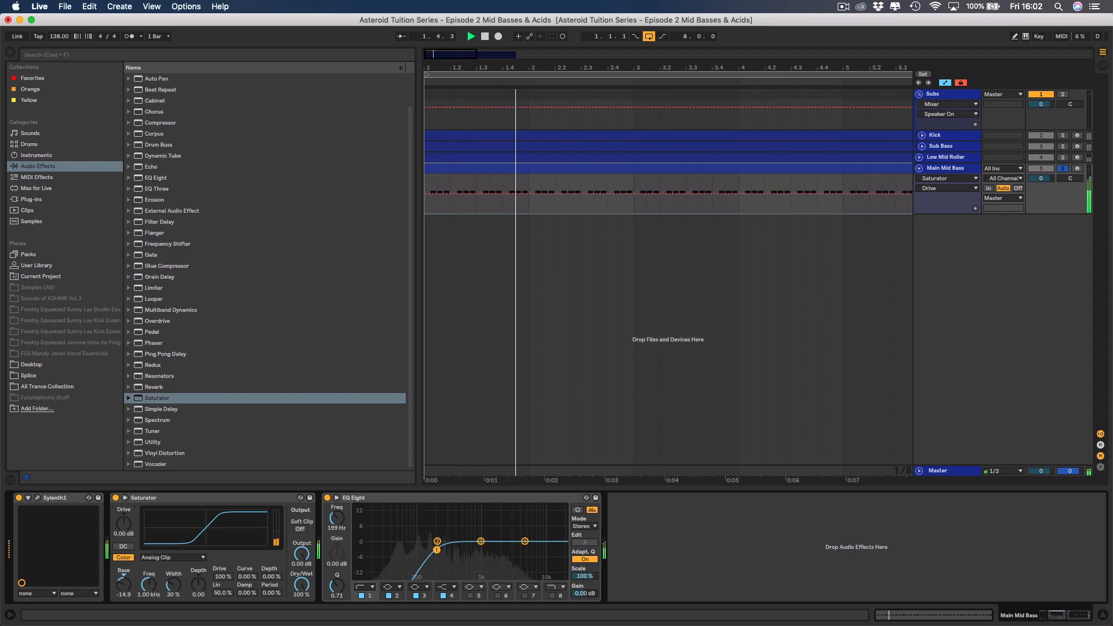
pyautogui.moveTo(123, 529); pyautogui.dragTo(123, 526)
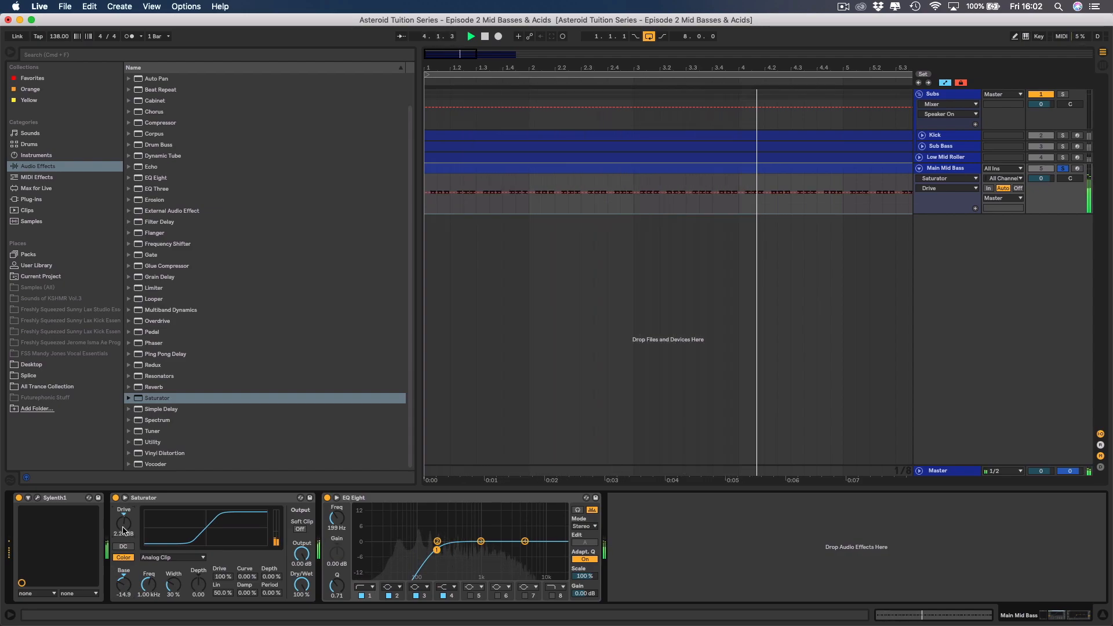
pyautogui.press('space')
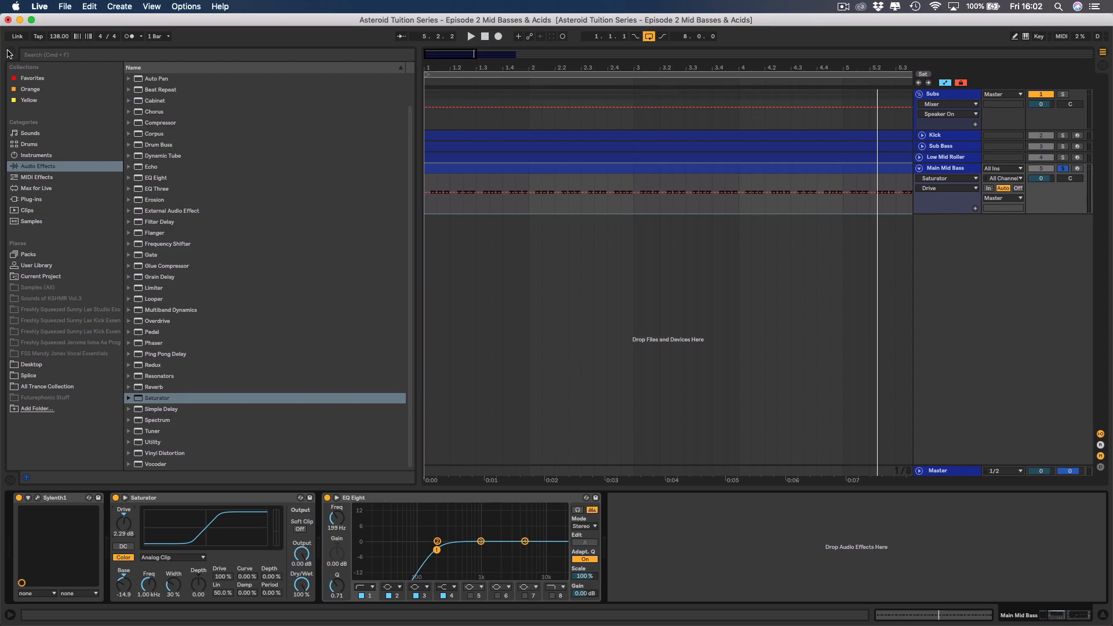
pyautogui.click(8, 53)
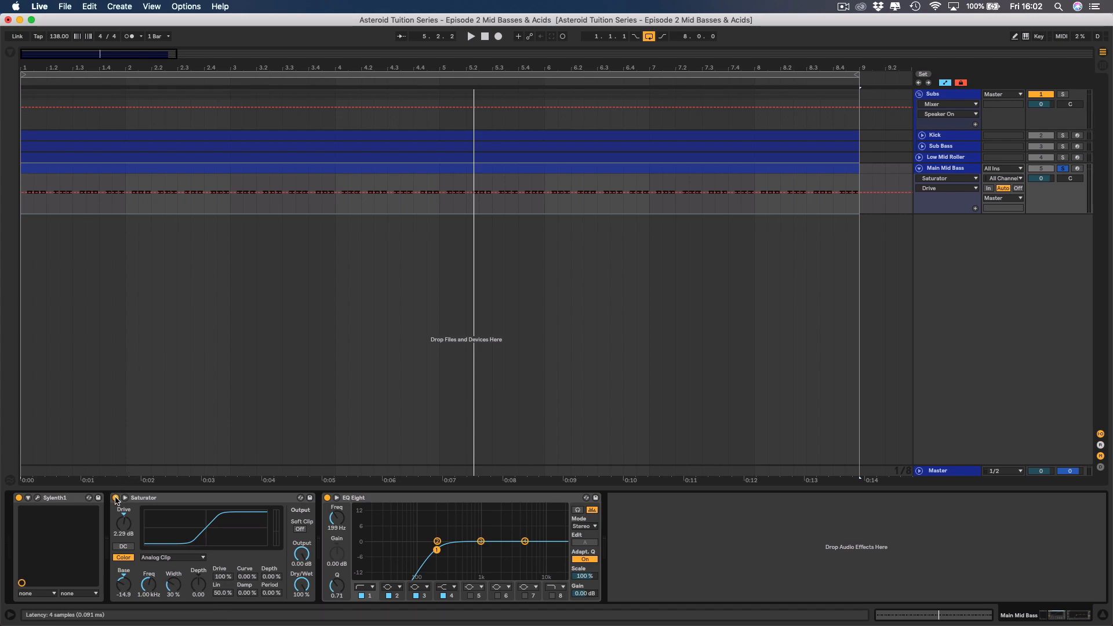
# Compare the Main Mid Bass with the Saturator switched off and on during playback.
pyautogui.press('space')
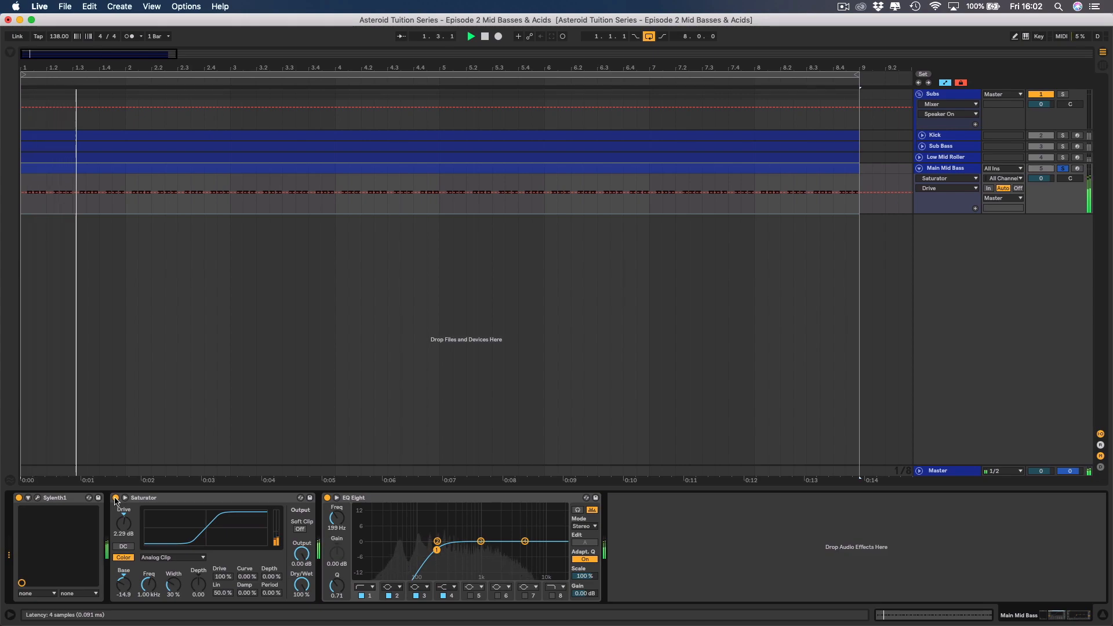
pyautogui.click(115, 499)
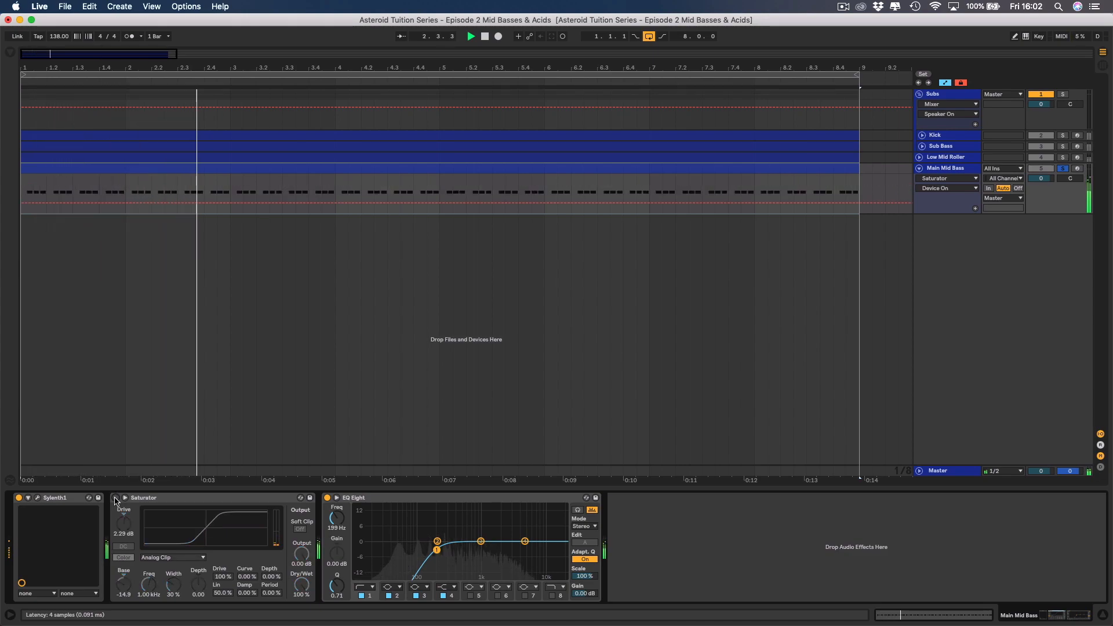
pyautogui.click(114, 499)
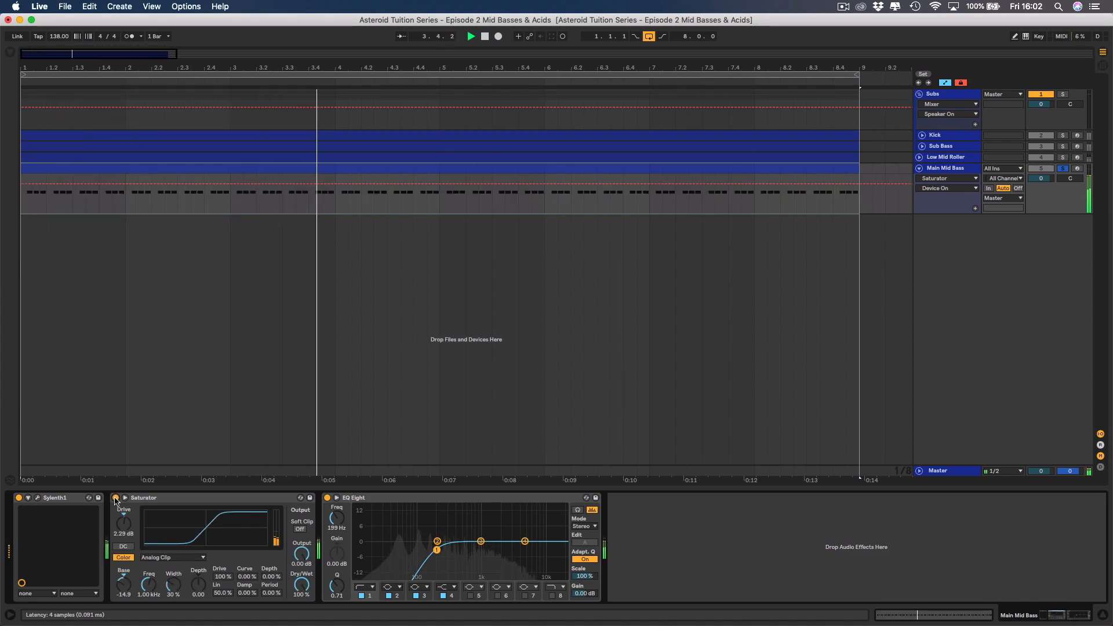
pyautogui.press('space')
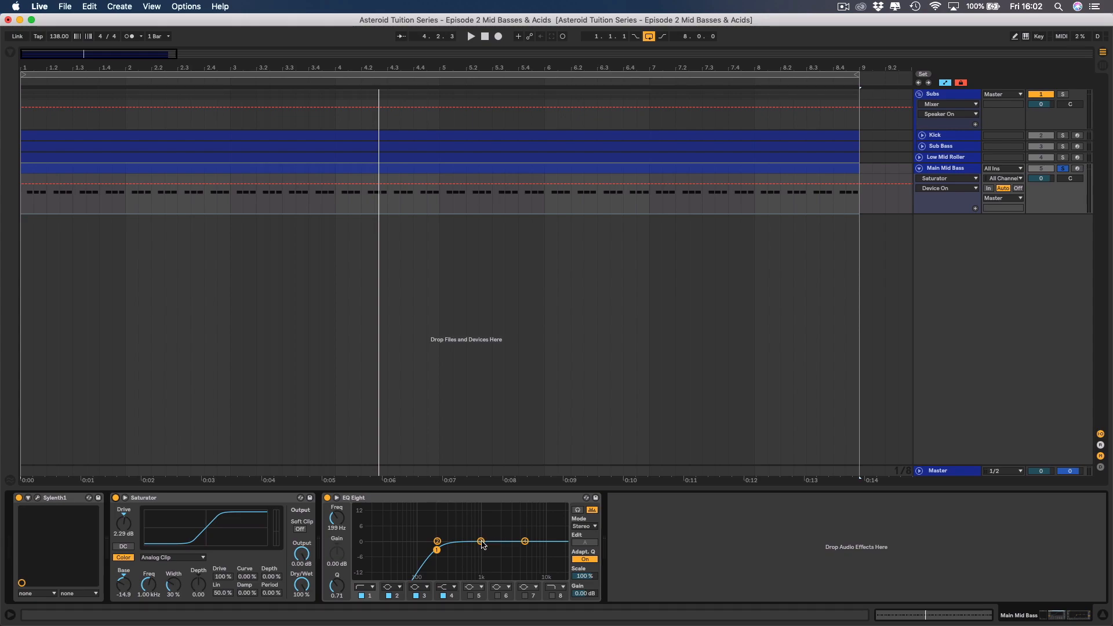
# During playback, boost EQ Eight band 3 by 3.81 dB at 4.95 kHz and band 4 by 2.85 dB at 9.38 kHz, comparing band 3 off and on.
pyautogui.press('space')
pyautogui.moveTo(481, 542); pyautogui.dragTo(524, 529)
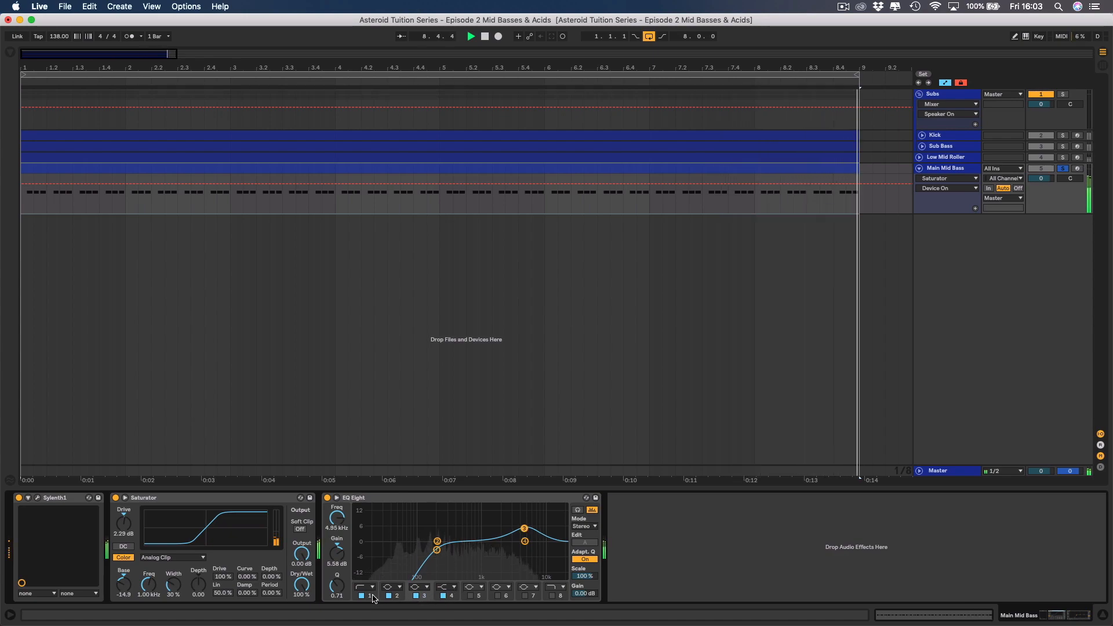
pyautogui.moveTo(337, 553); pyautogui.dragTo(336, 560)
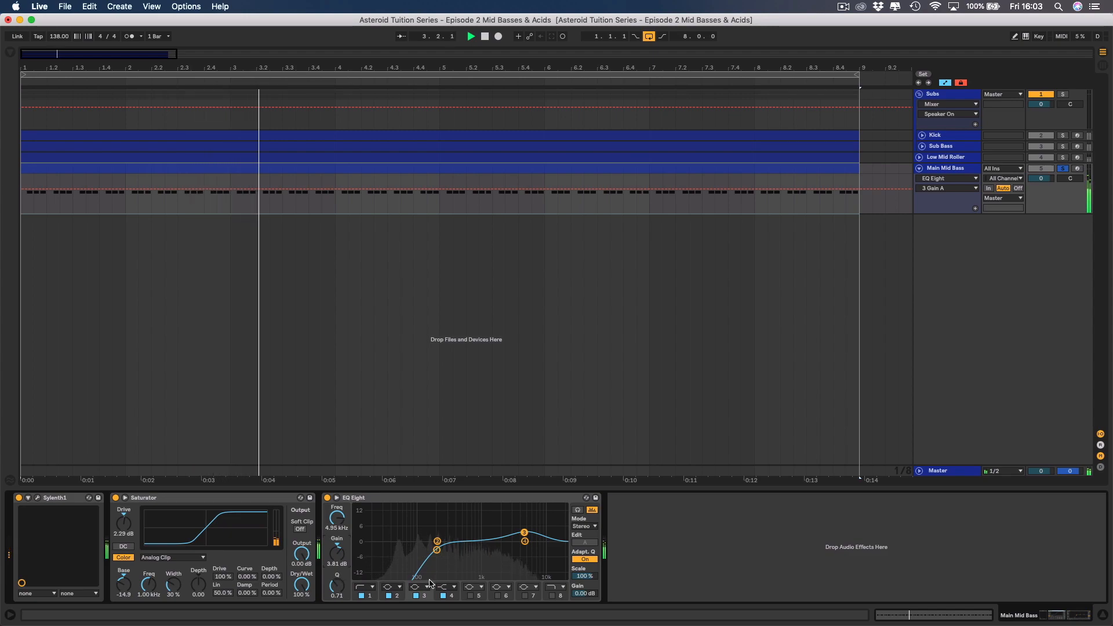
pyautogui.click(415, 596)
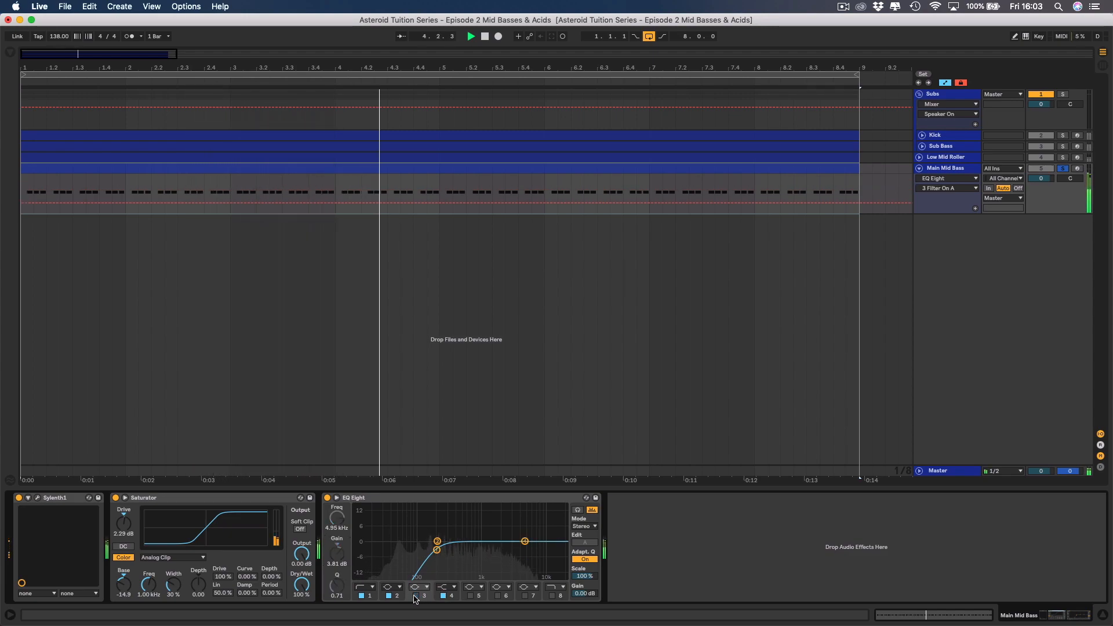
pyautogui.click(416, 596)
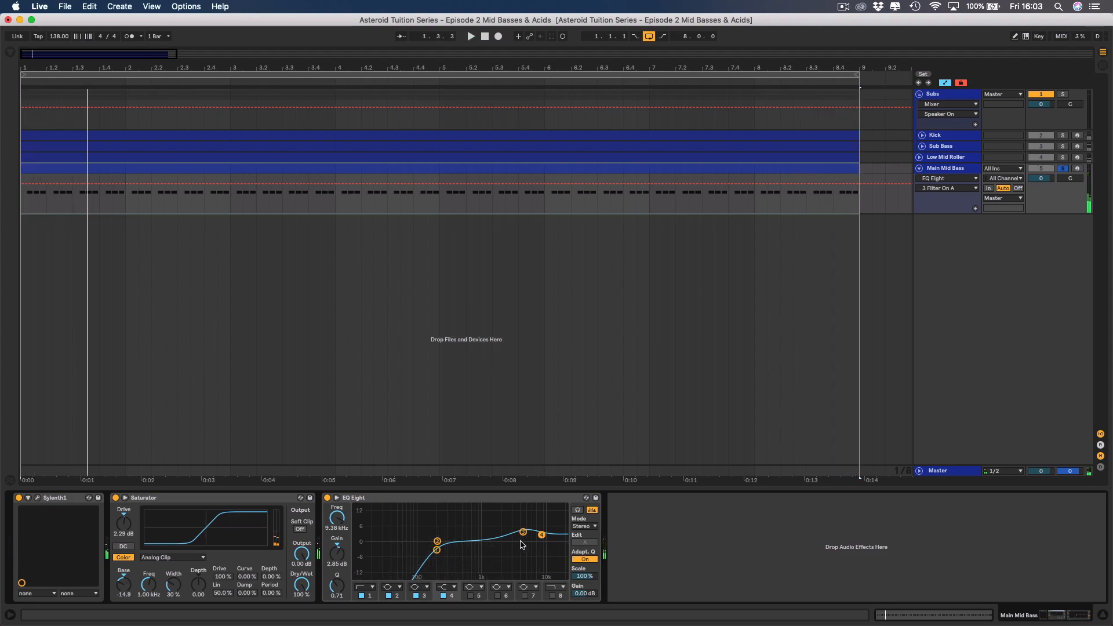
pyautogui.doubleClick(371, 498)
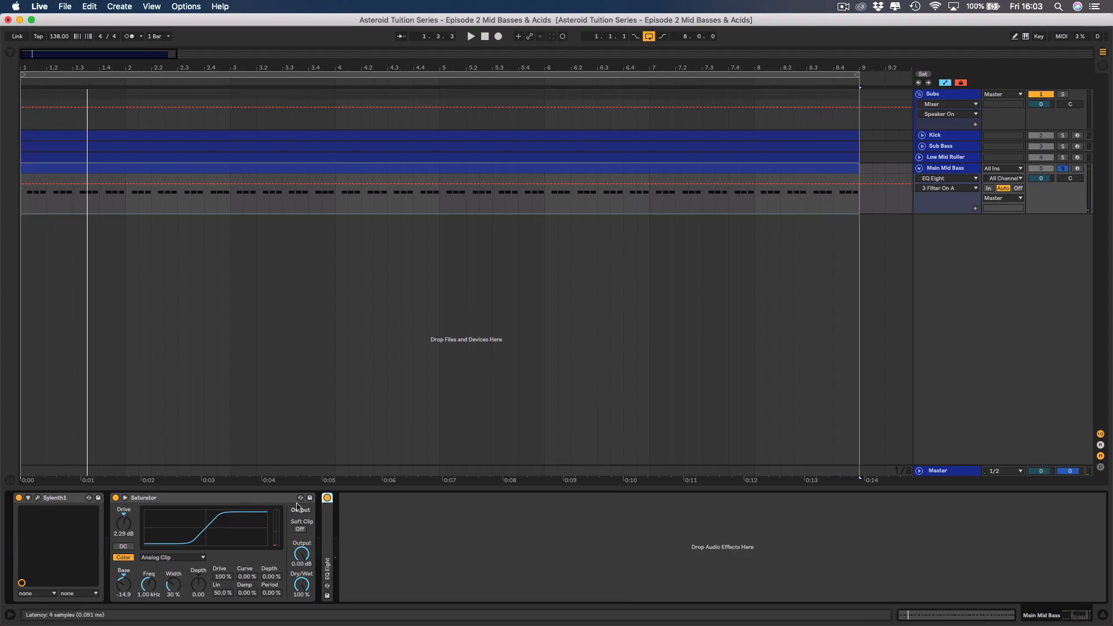
pyautogui.doubleClick(328, 524)
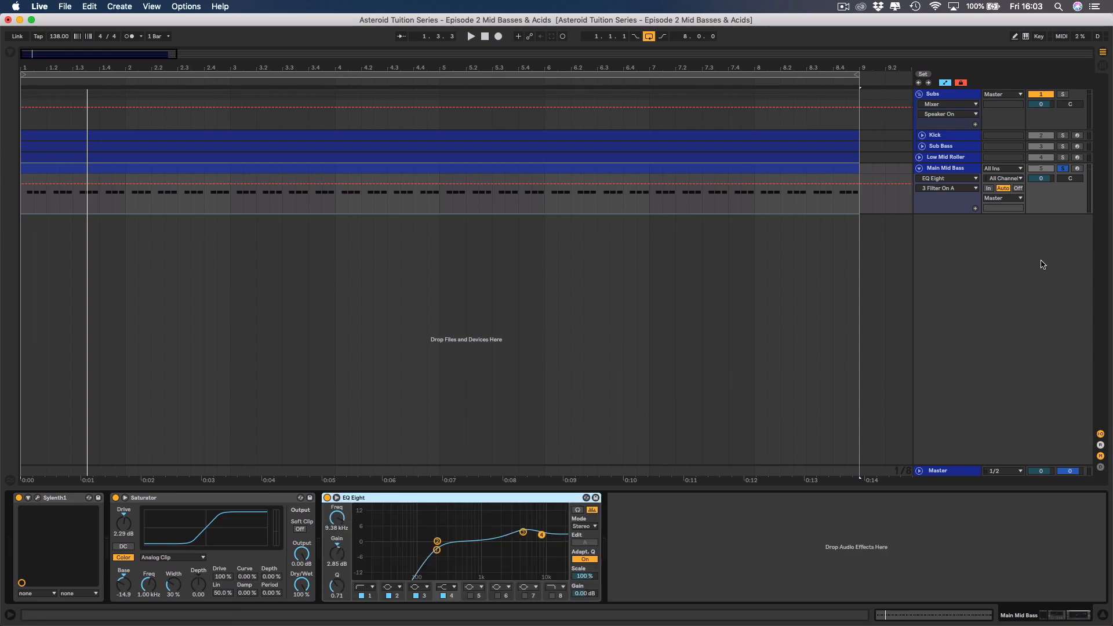
# Solo Low Mid Roller together with Main Mid Bass and lower the Main Mid Bass volume to -6.0 dB during playback.
pyautogui.click(1063, 158)
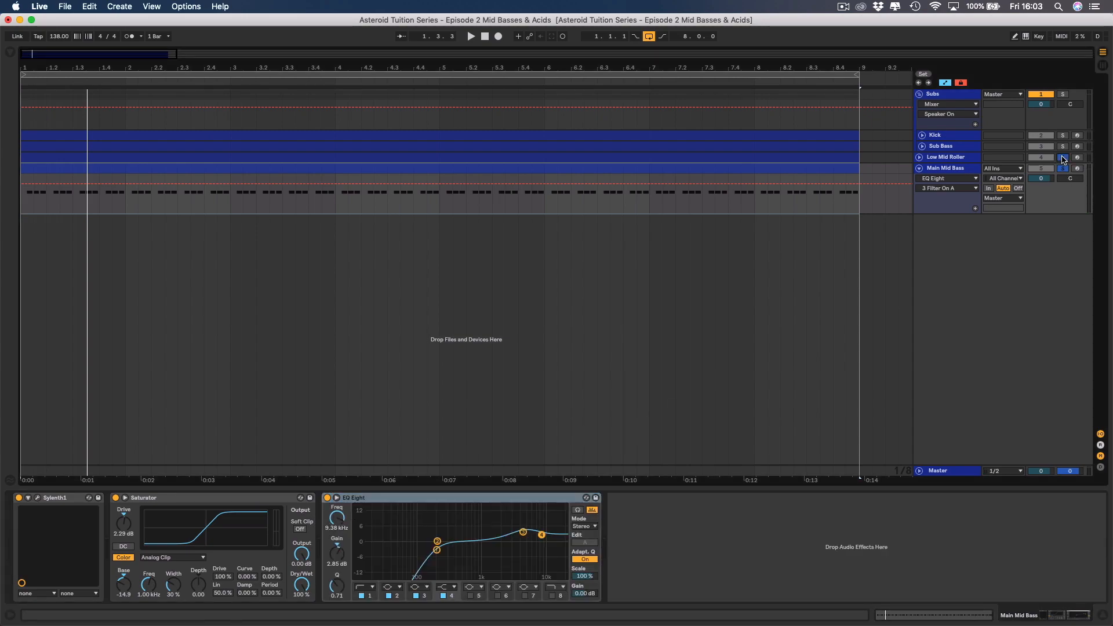
pyautogui.press('space')
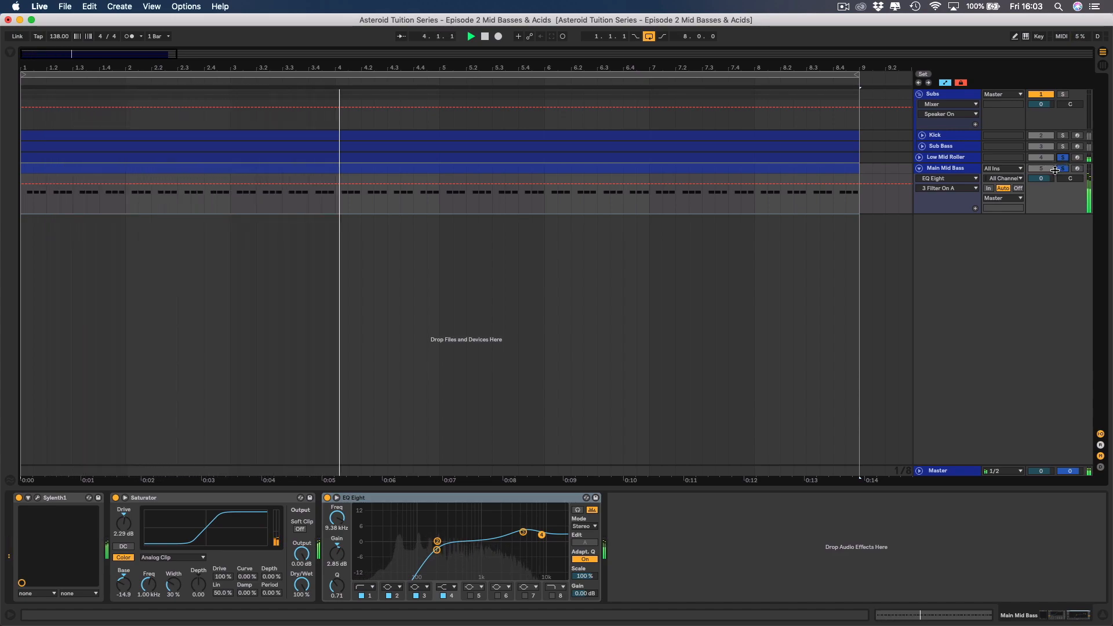
pyautogui.click(1041, 178)
pyautogui.moveTo(1042, 178); pyautogui.dragTo(1041, 197)
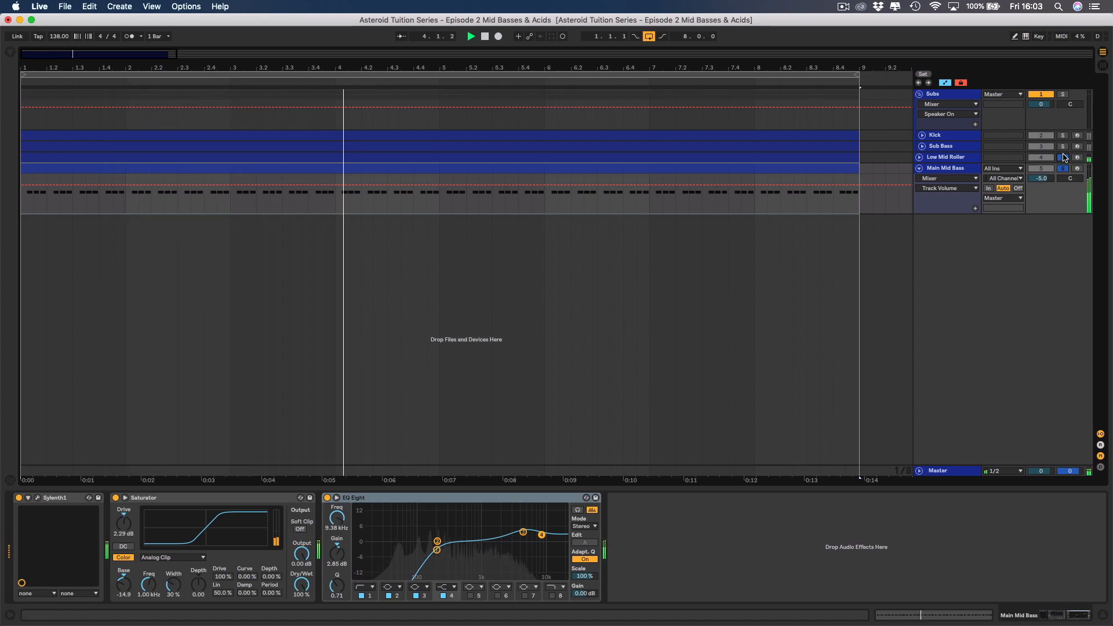
pyautogui.click(1064, 157)
pyautogui.moveTo(1041, 178); pyautogui.dragTo(1042, 182)
# Unsolo Main Mid Bass and Low Mid Roller and play the full loop with all tracks together.
pyautogui.click(1064, 169)
pyautogui.click(1063, 158)
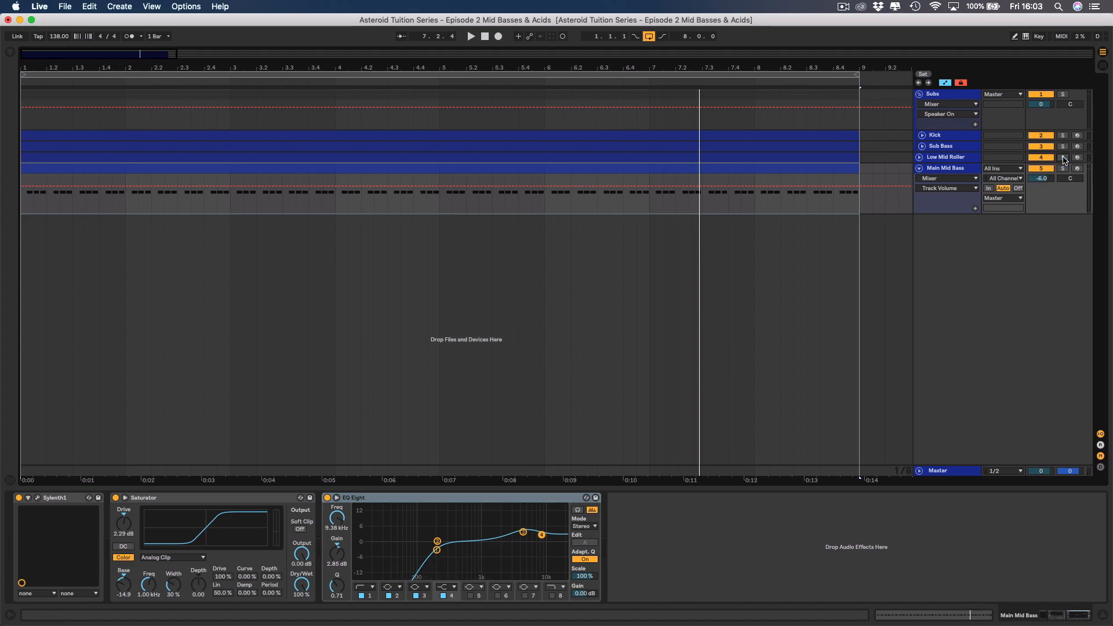
pyautogui.press('space')
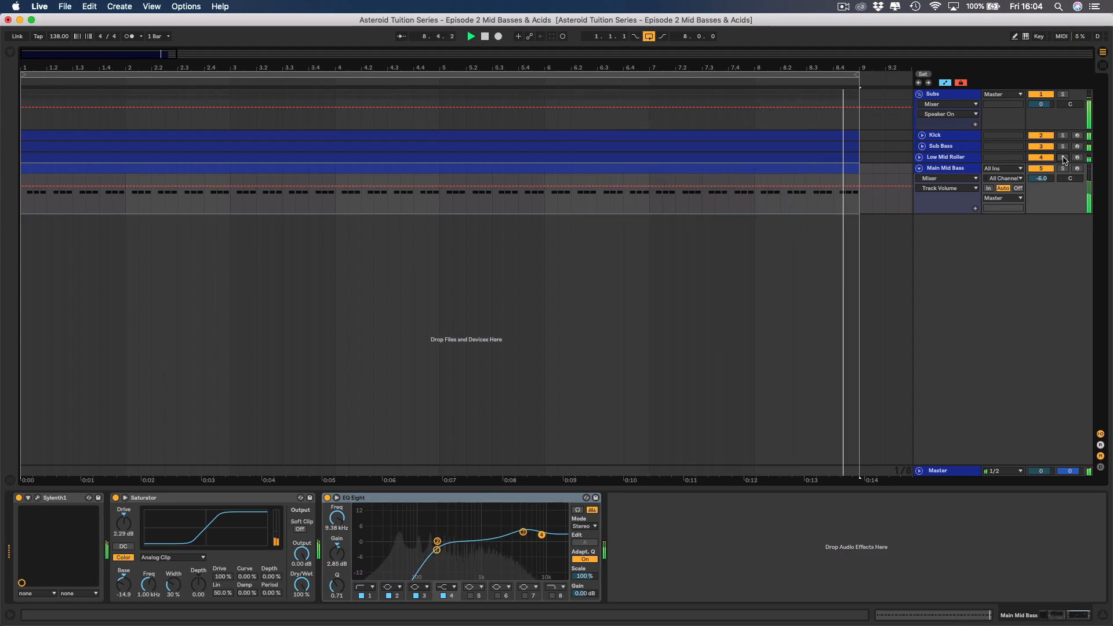
pyautogui.press('space')
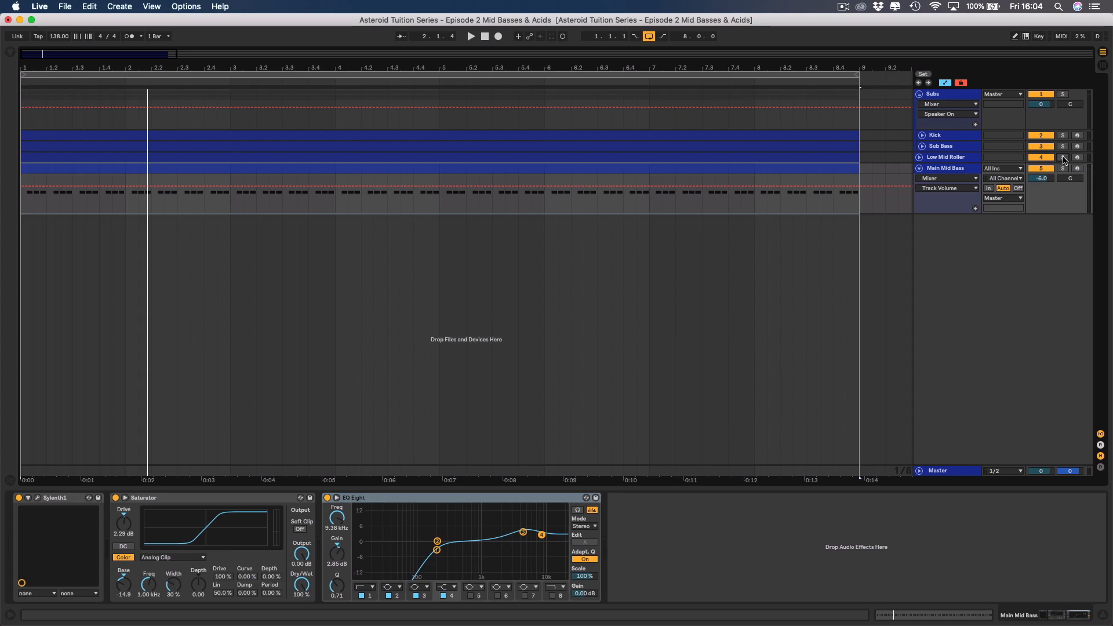
# Fold the Main Mid Bass track, insert a MIDI track below it and name the new track "Mid Delayed".
pyautogui.click(951, 171)
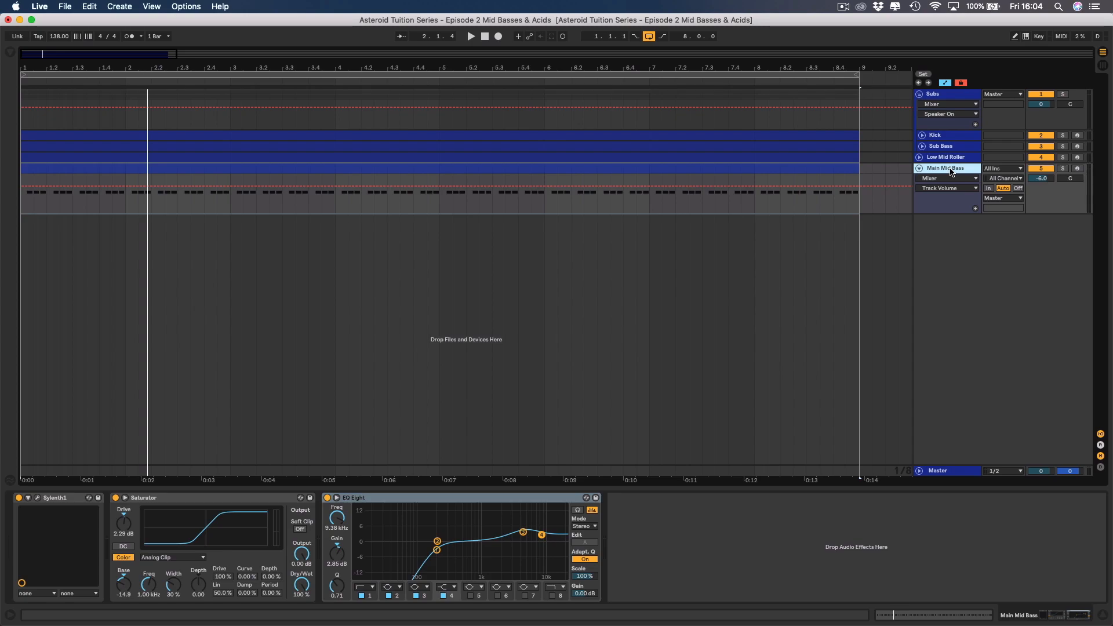
pyautogui.click(921, 169)
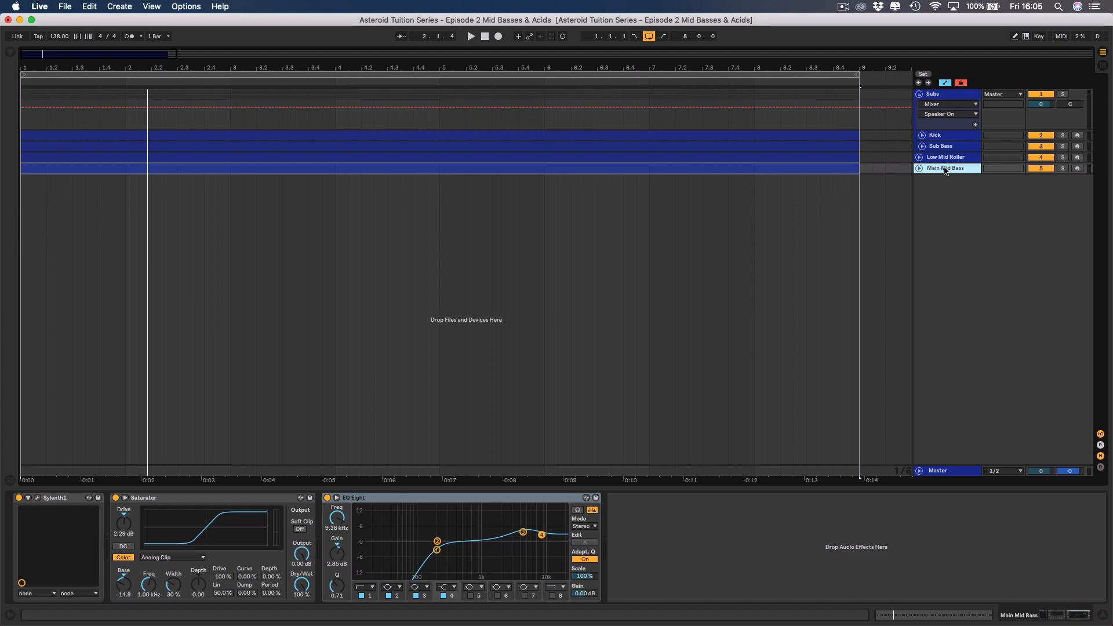
pyautogui.rightClick(945, 171)
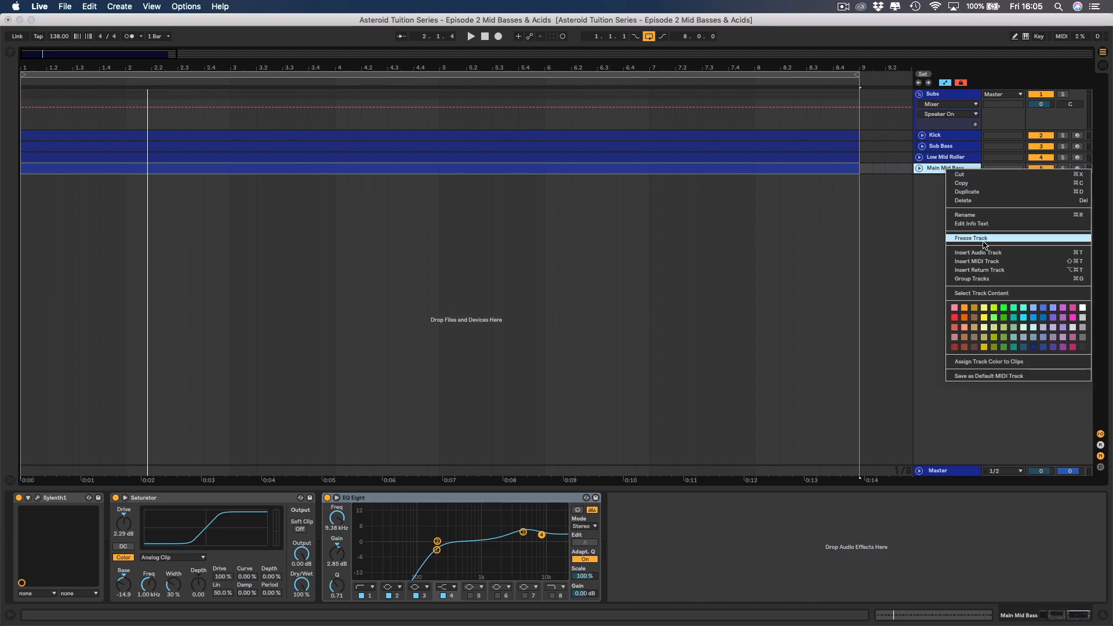
pyautogui.click(980, 261)
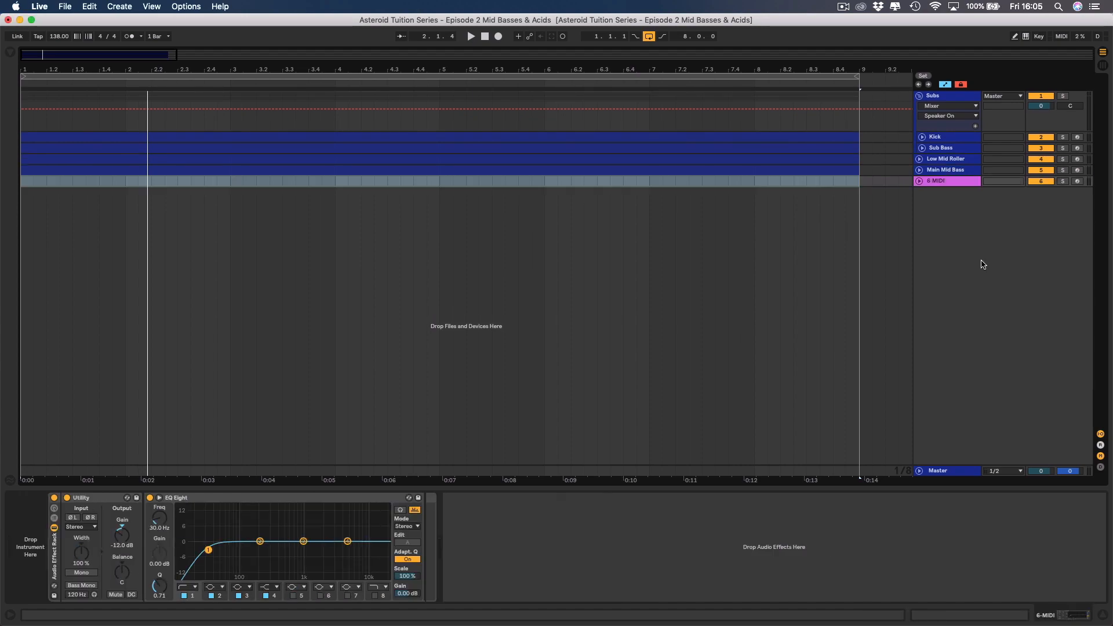
pyautogui.click(943, 184)
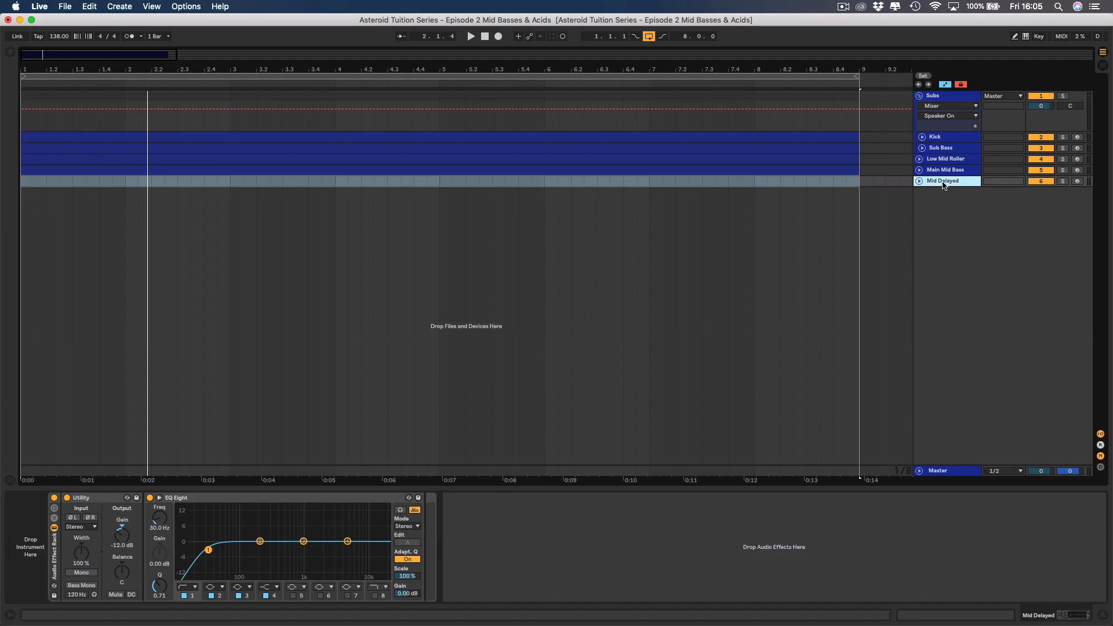
# Copy the eight-bar Main Mid Bass clip to the start of the Mid Delayed track.
pyautogui.click(919, 170)
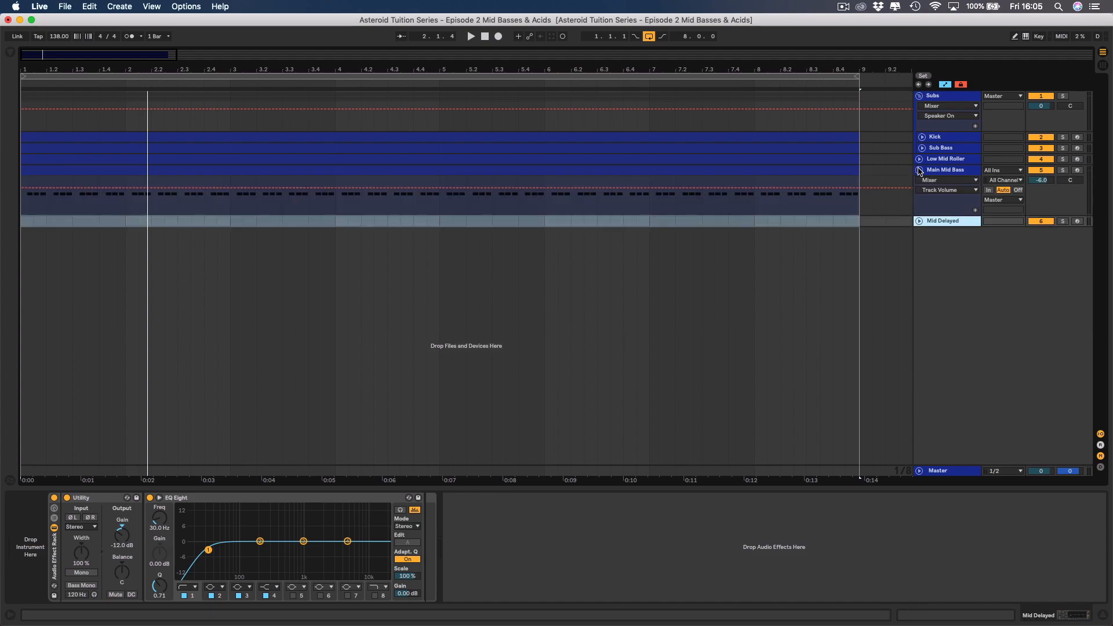
pyautogui.click(717, 174)
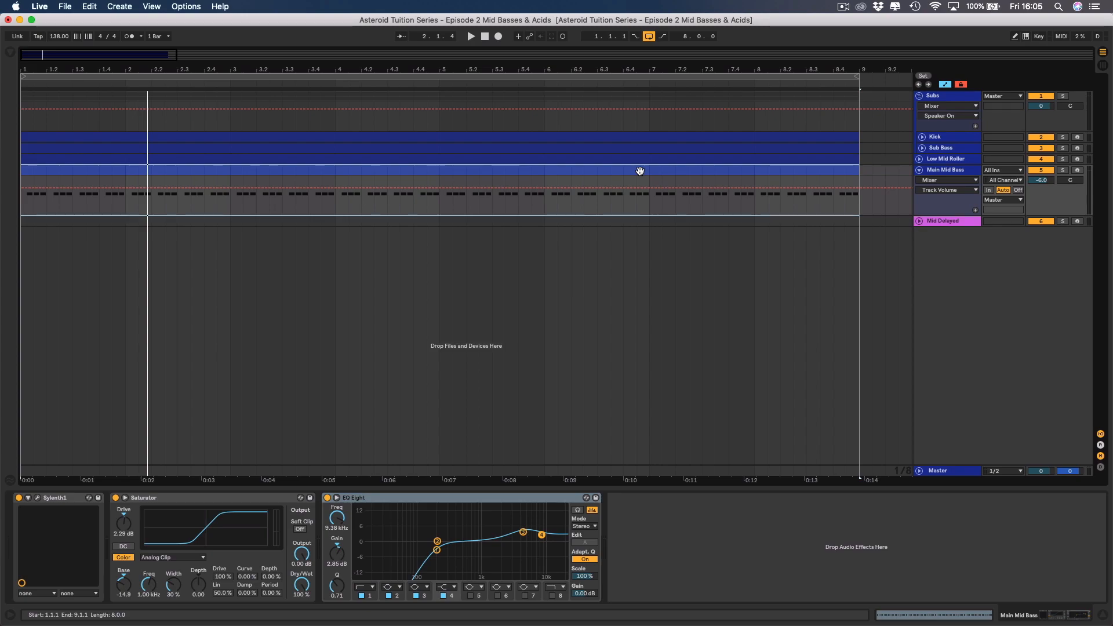
pyautogui.click(641, 191)
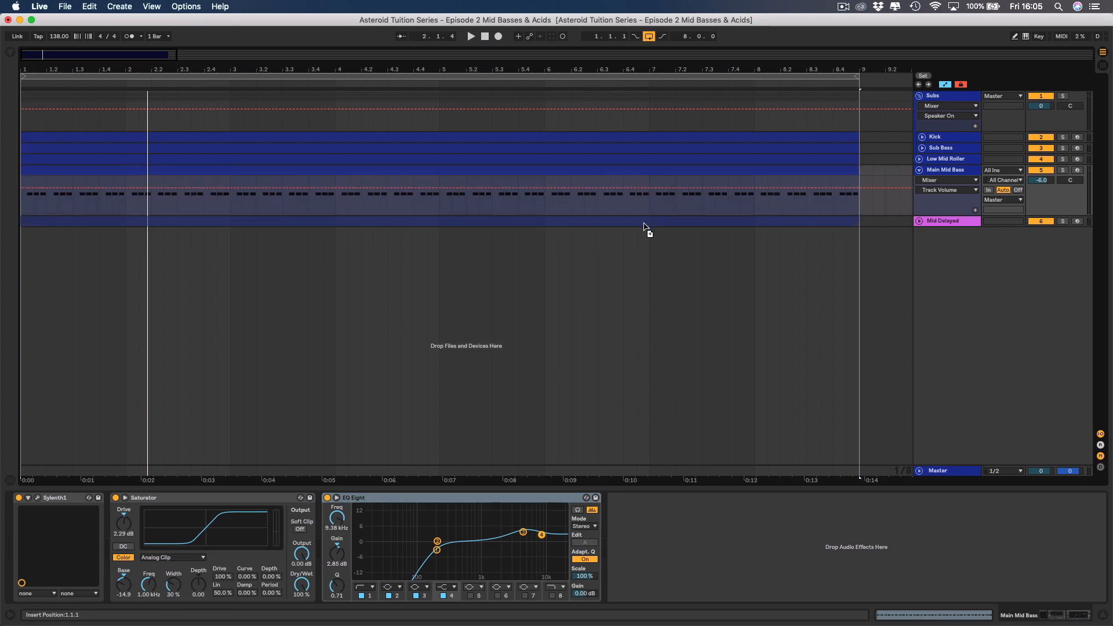
pyautogui.click(643, 222)
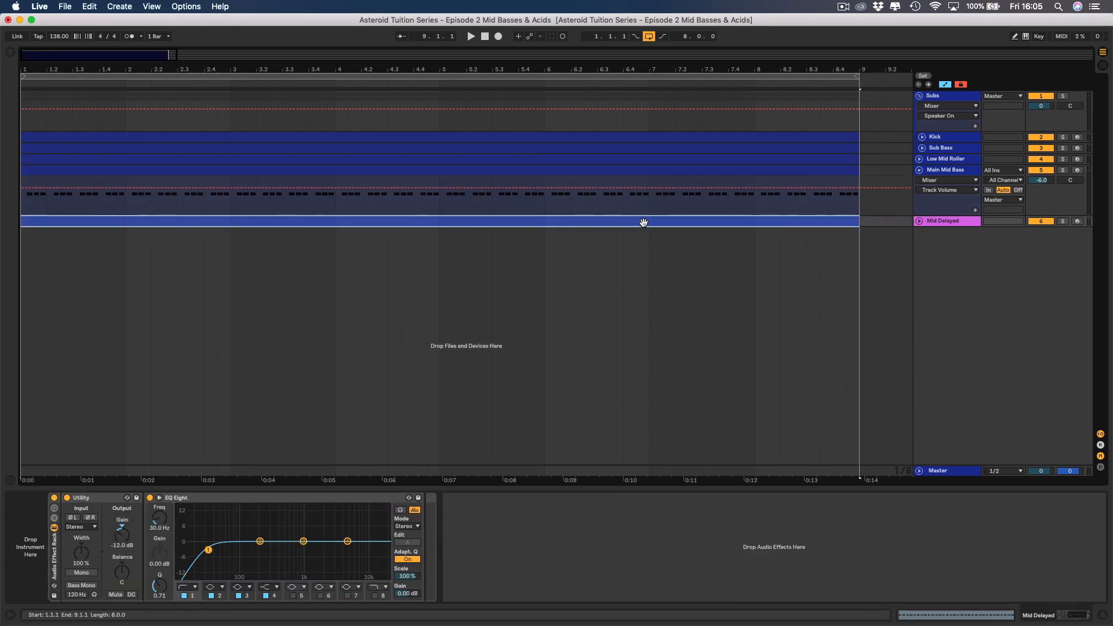
pyautogui.click(919, 171)
# Colour the Mid Delayed track dark blue and unfold the Low Mid Roller, Main Mid Bass and Mid Delayed tracks.
pyautogui.rightClick(947, 184)
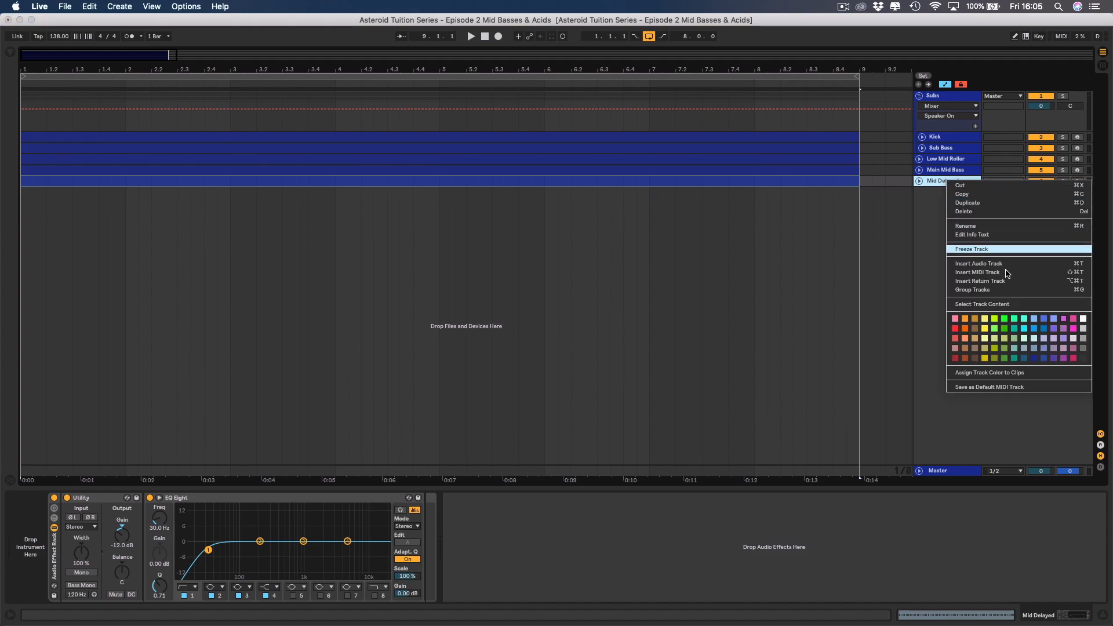
pyautogui.click(1038, 359)
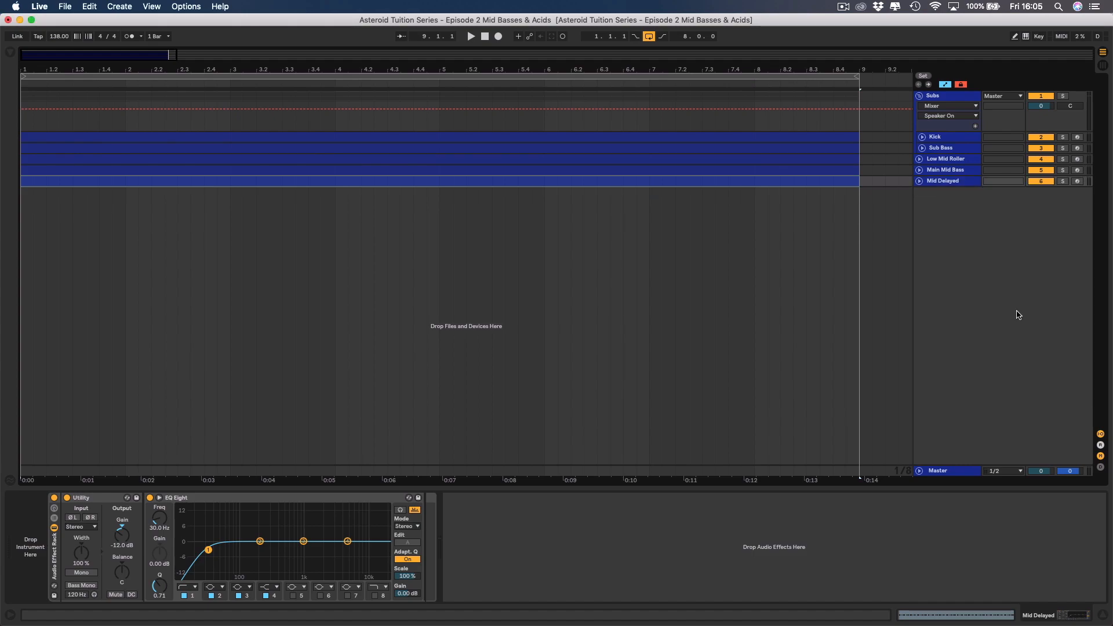
pyautogui.click(920, 171)
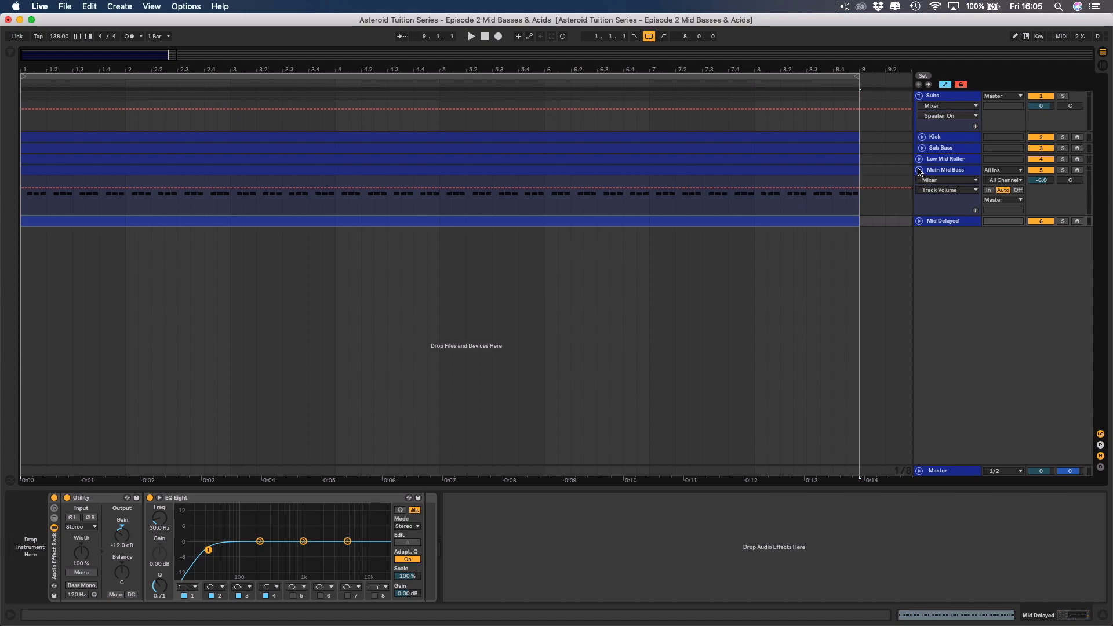
pyautogui.click(920, 160)
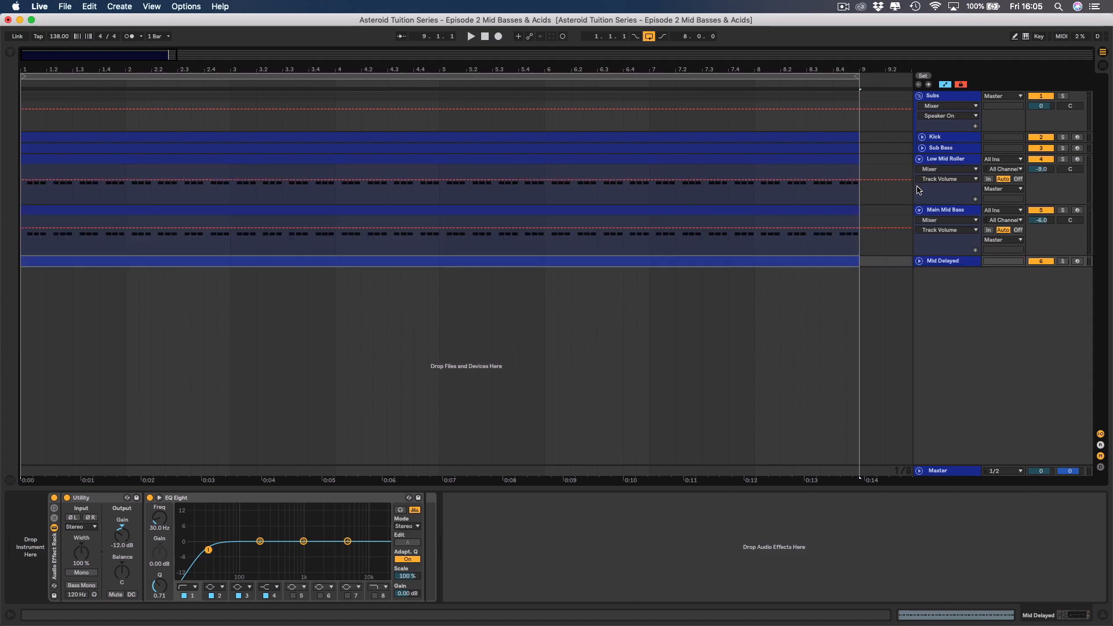
pyautogui.click(919, 261)
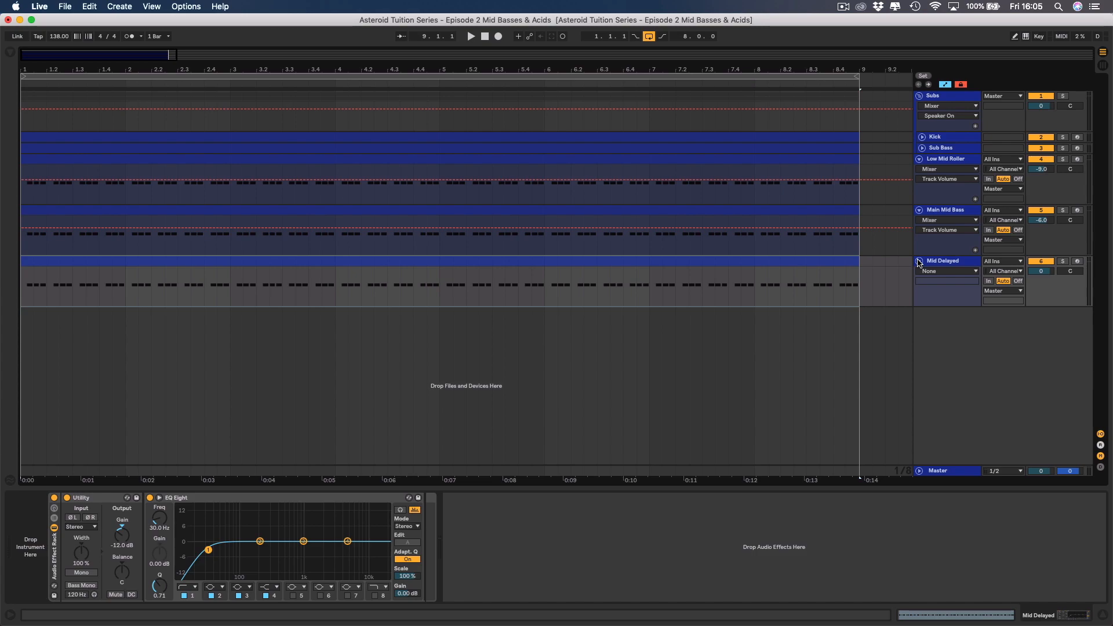
# Delete the default Audio Effect Rack from Mid Delayed and fold the Low Mid Roller and Main Mid Bass tracks.
pyautogui.click(56, 553)
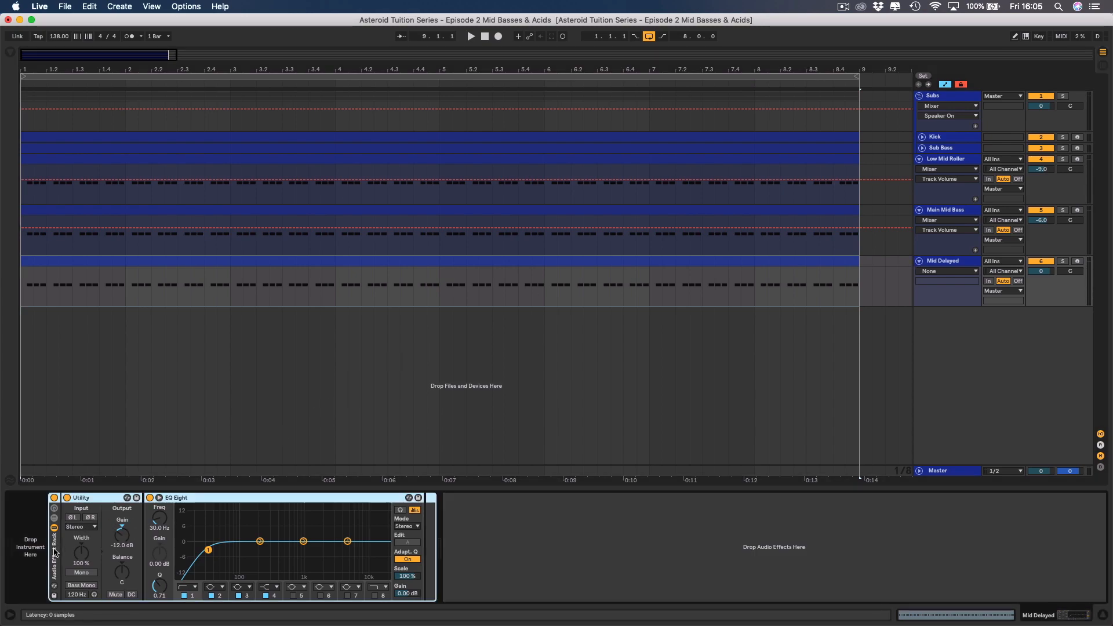
pyautogui.press('Delete')
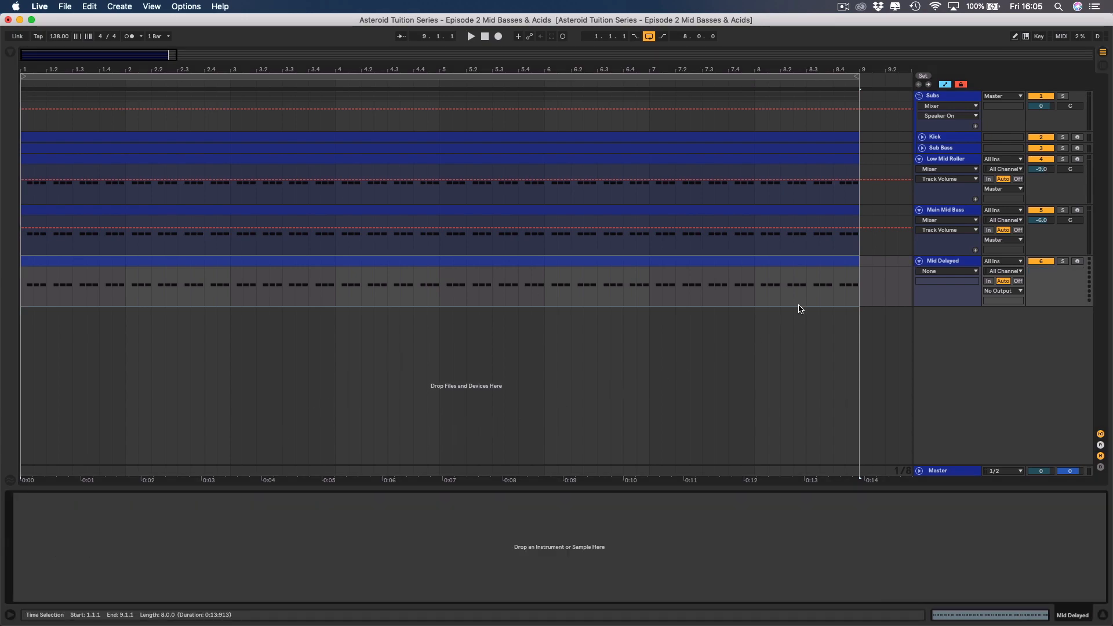
pyautogui.click(919, 158)
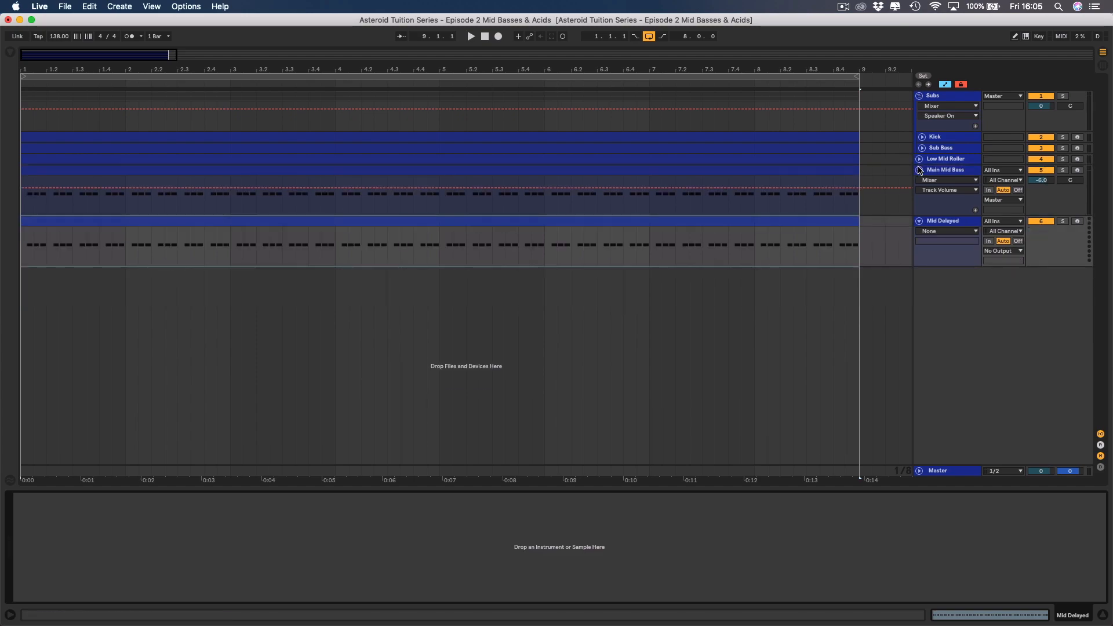
pyautogui.click(919, 170)
# Load the Reveal Sound Spire-1.1 plug-in onto the Mid Delayed track.
pyautogui.click(942, 180)
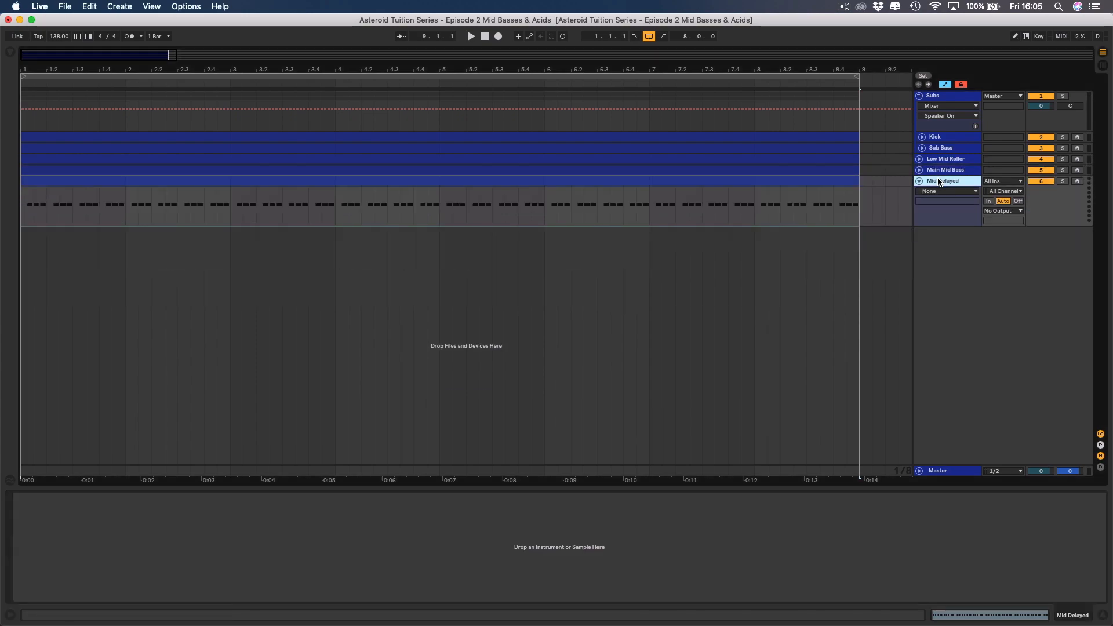
pyautogui.click(10, 53)
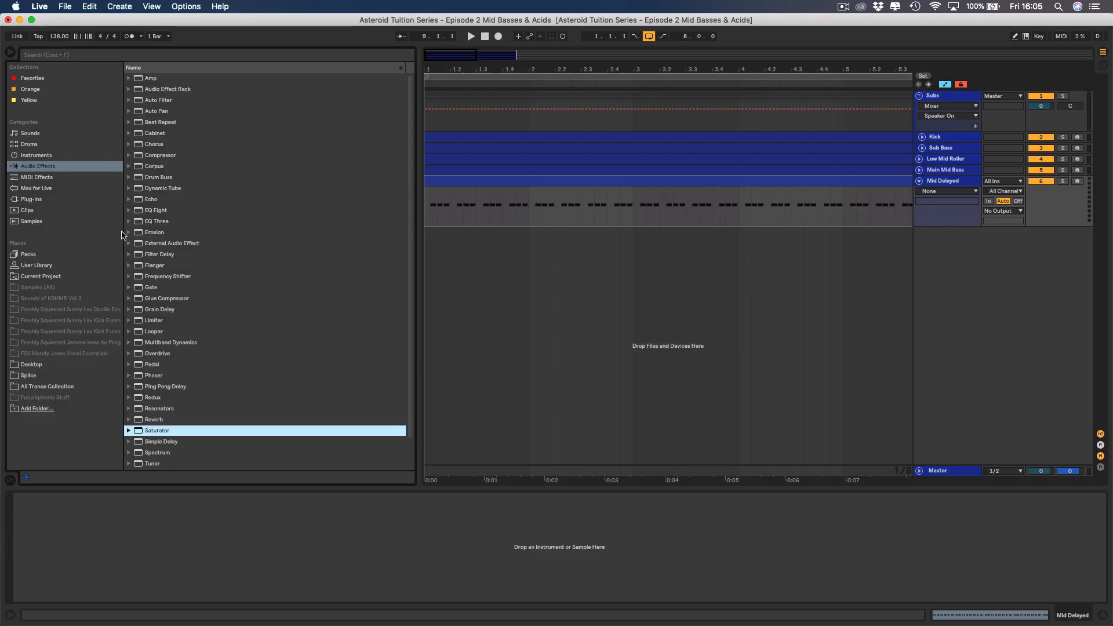
pyautogui.click(32, 199)
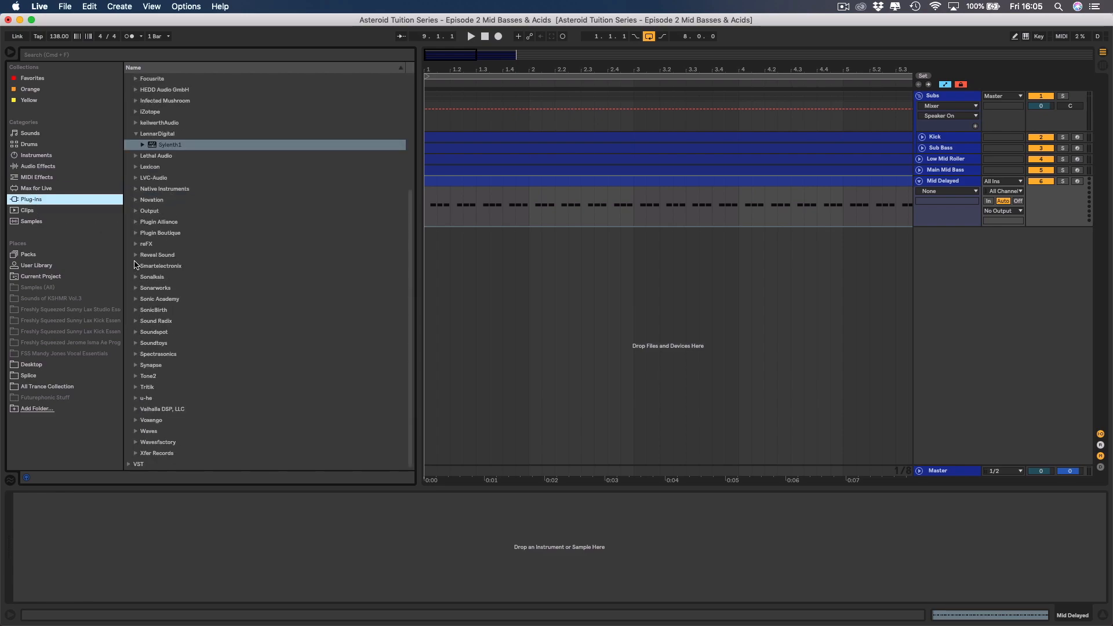
pyautogui.click(136, 256)
pyautogui.doubleClick(162, 267)
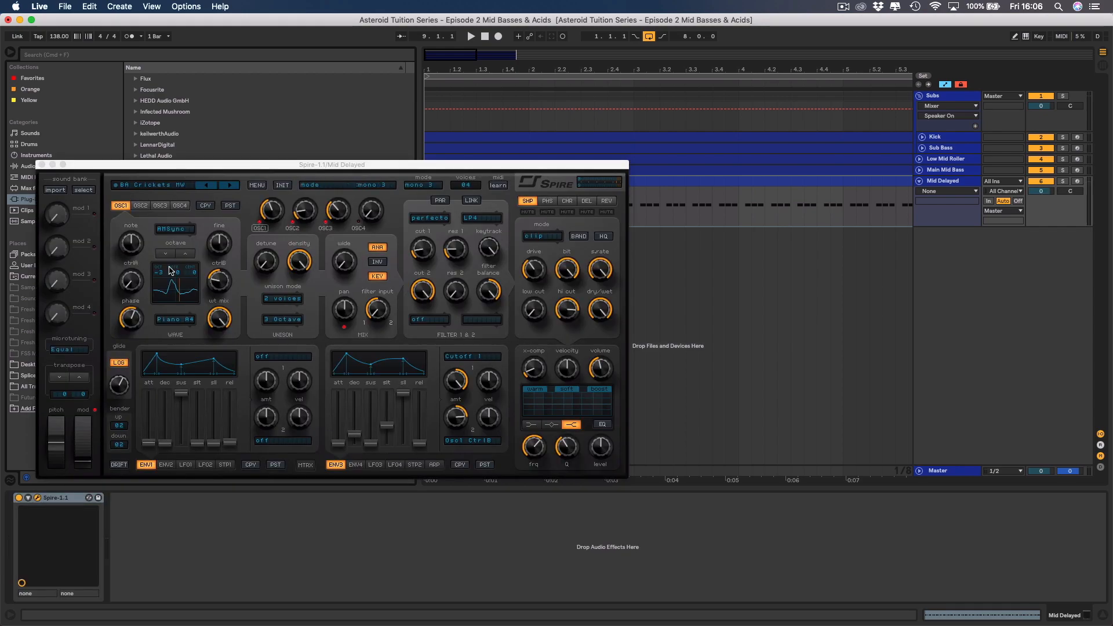
# Load the preset AST (Bass) Mid Delayed.spf from the project's Spire folder into Spire.
pyautogui.click(257, 186)
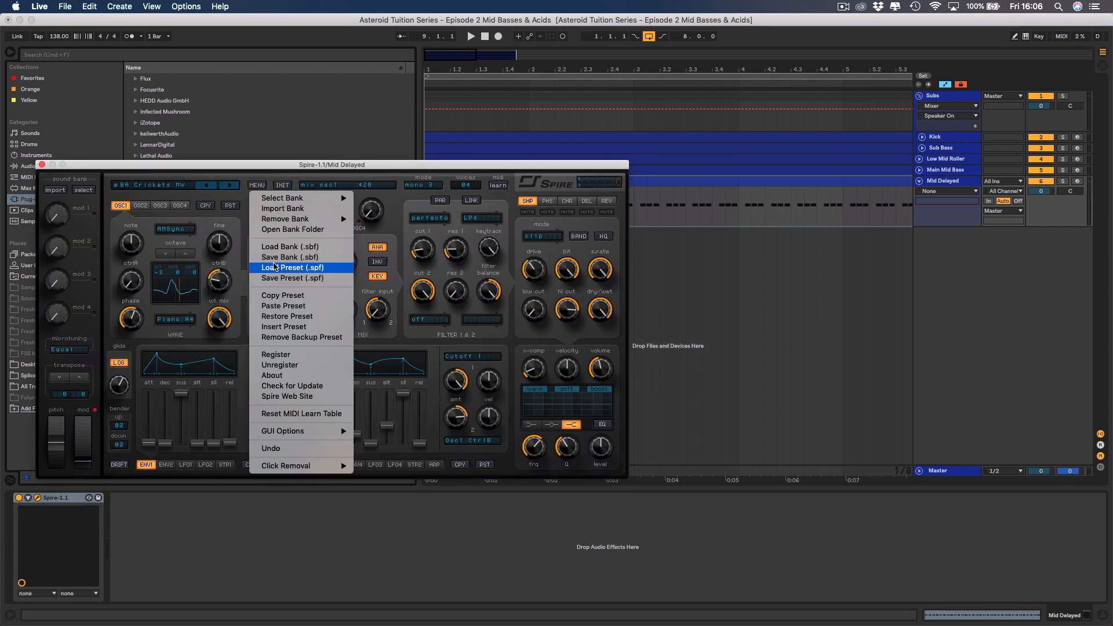
pyautogui.click(277, 267)
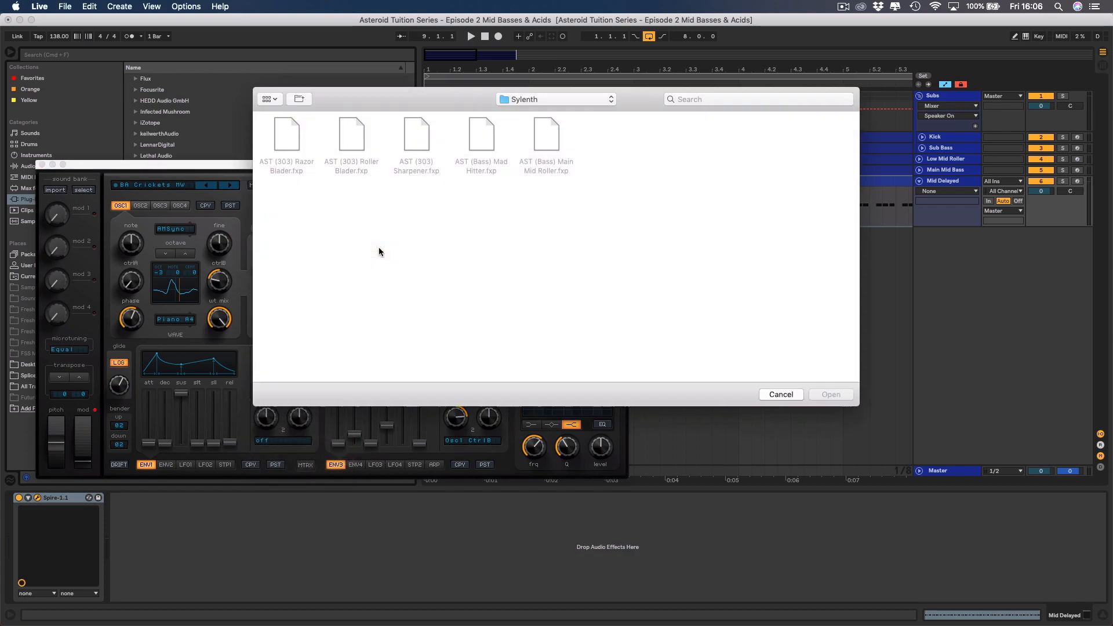
pyautogui.click(542, 100)
pyautogui.click(541, 114)
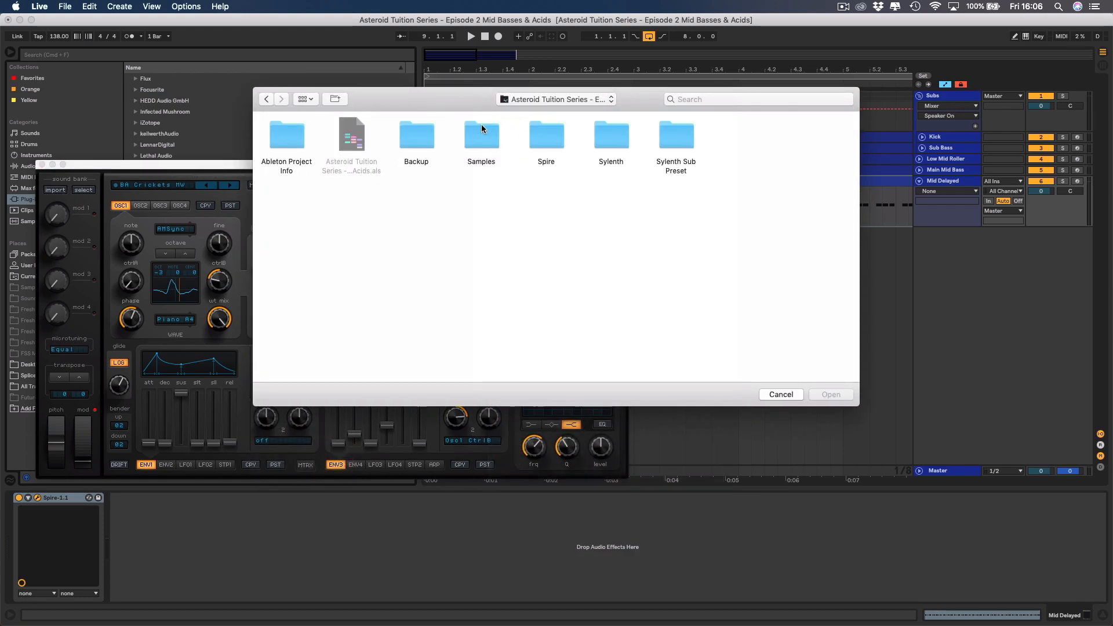
pyautogui.doubleClick(544, 138)
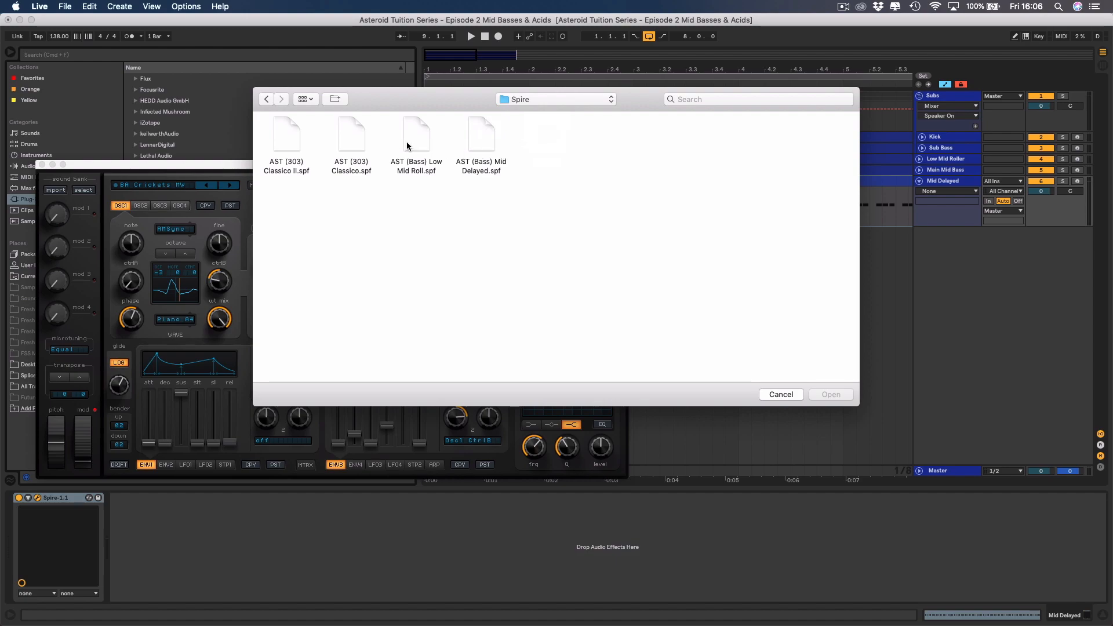
pyautogui.doubleClick(482, 143)
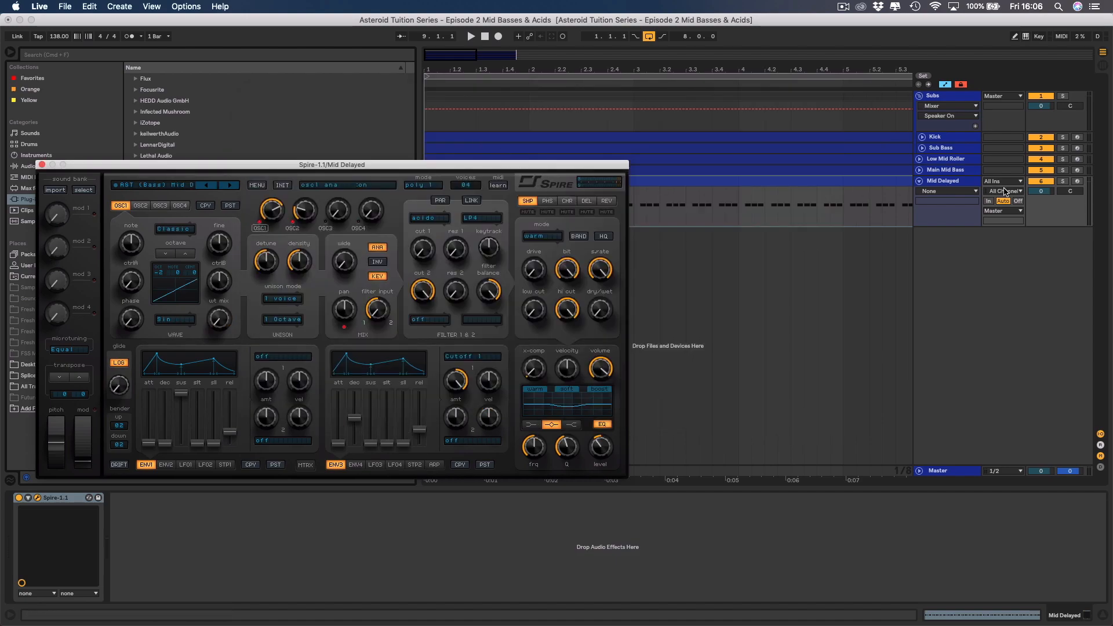
# Solo the Mid Delayed track, hide the browser, play the new preset briefly and close the Spire window.
pyautogui.click(1063, 182)
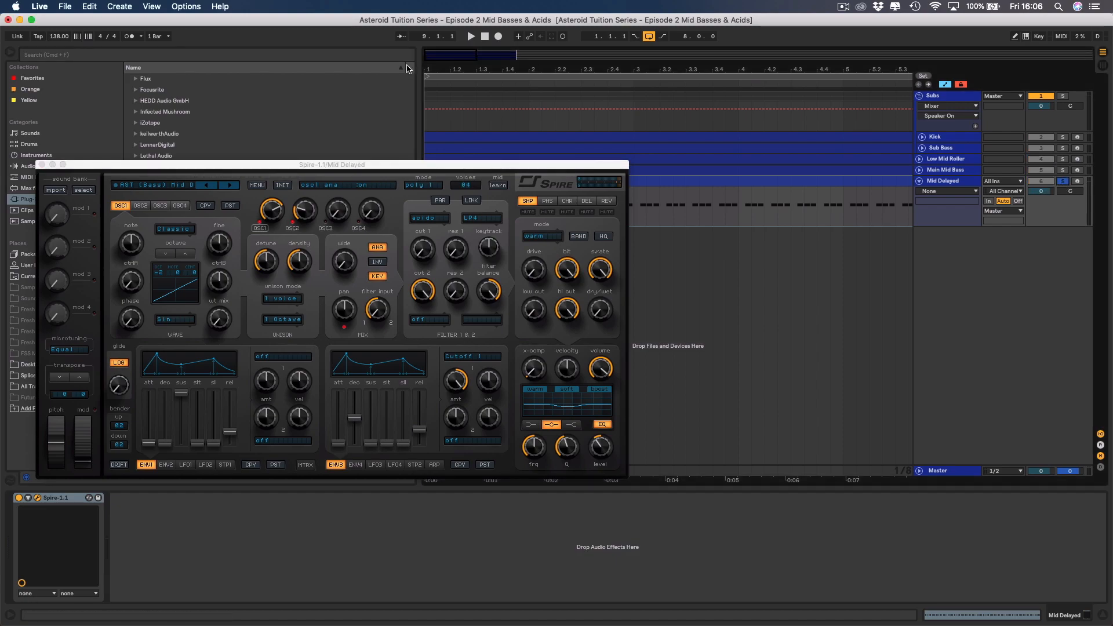
pyautogui.click(12, 52)
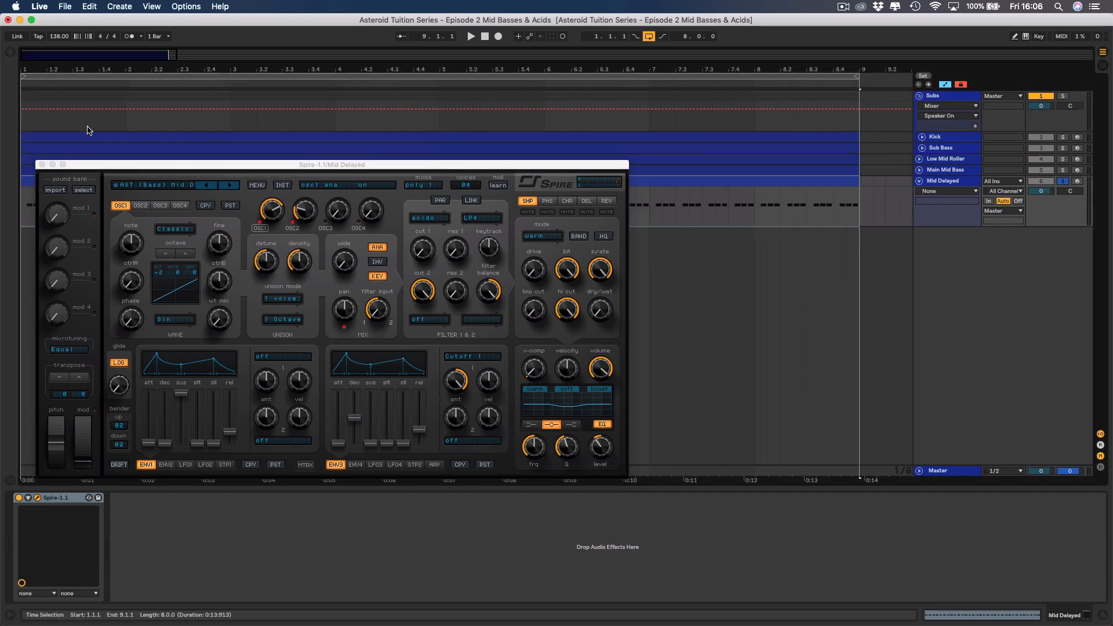
pyautogui.press('space')
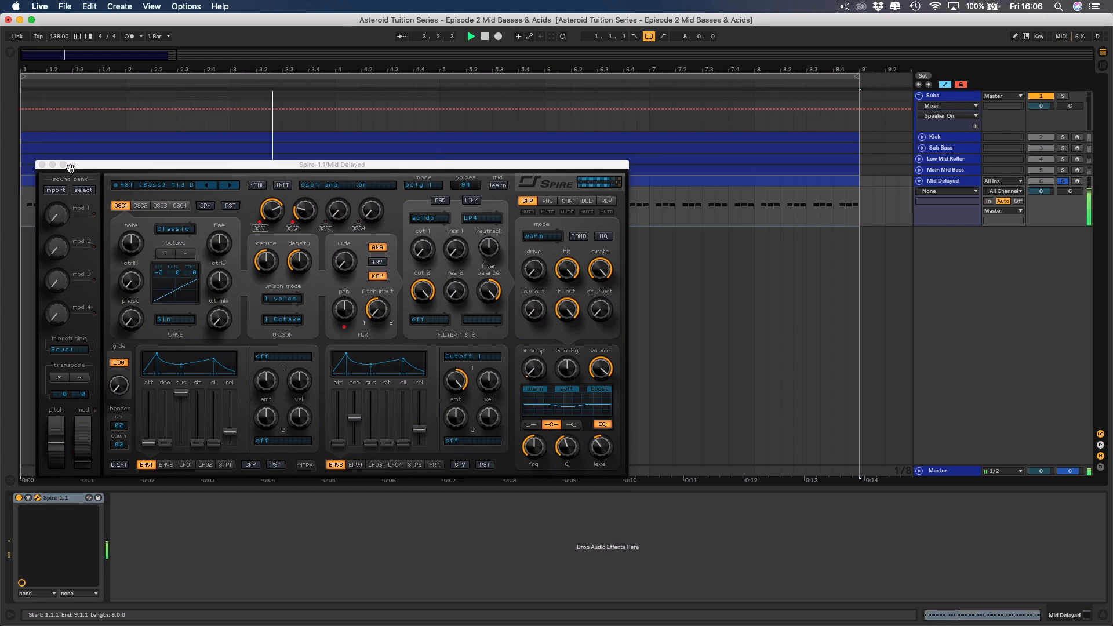
pyautogui.press('space')
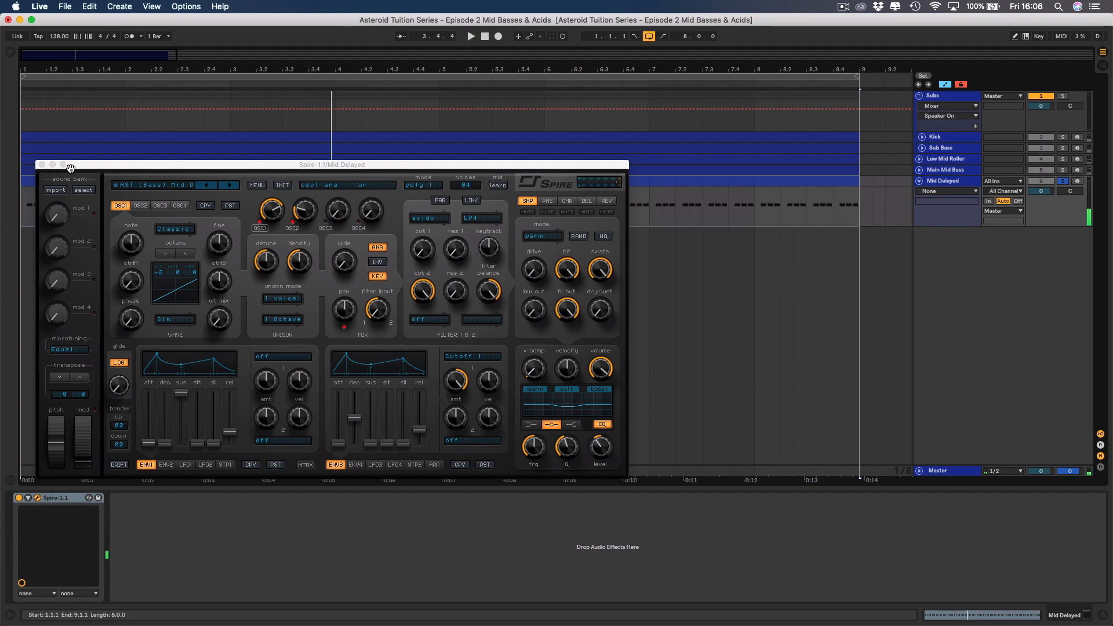
pyautogui.click(41, 165)
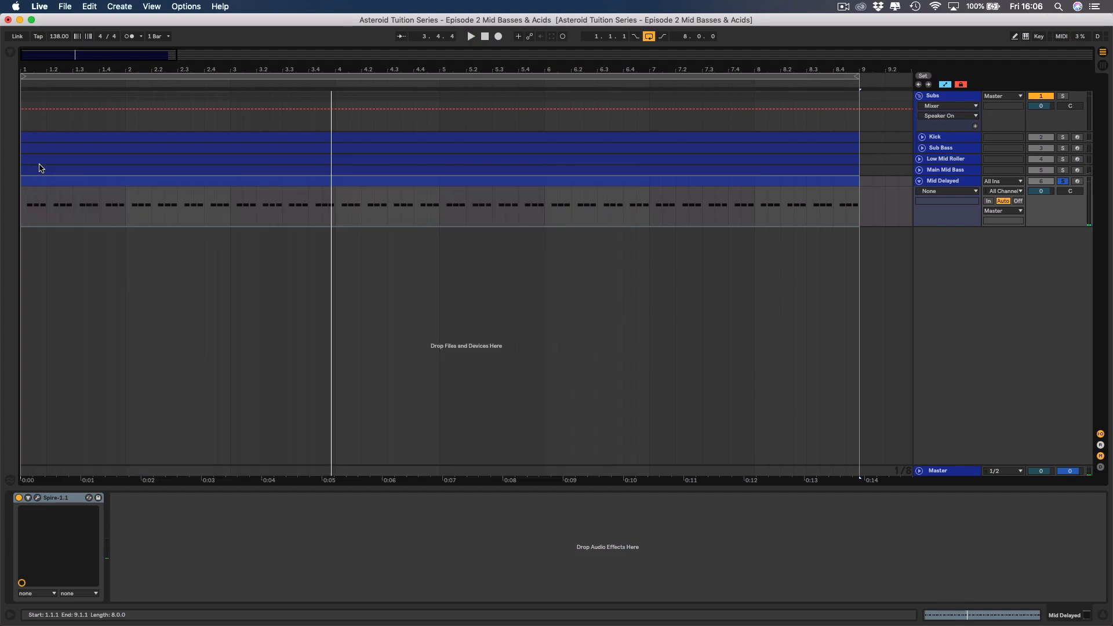
# Try all notes of the Mid Delayed clip an octave higher at A3 during playback, and move them back to A2.
pyautogui.doubleClick(255, 182)
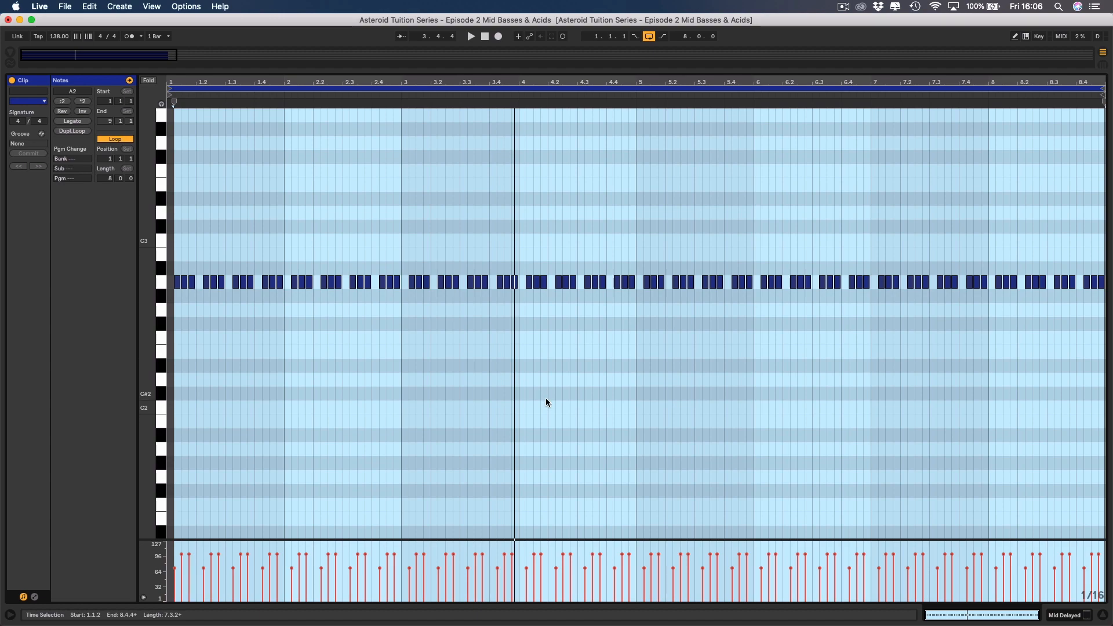
pyautogui.click(1057, 612)
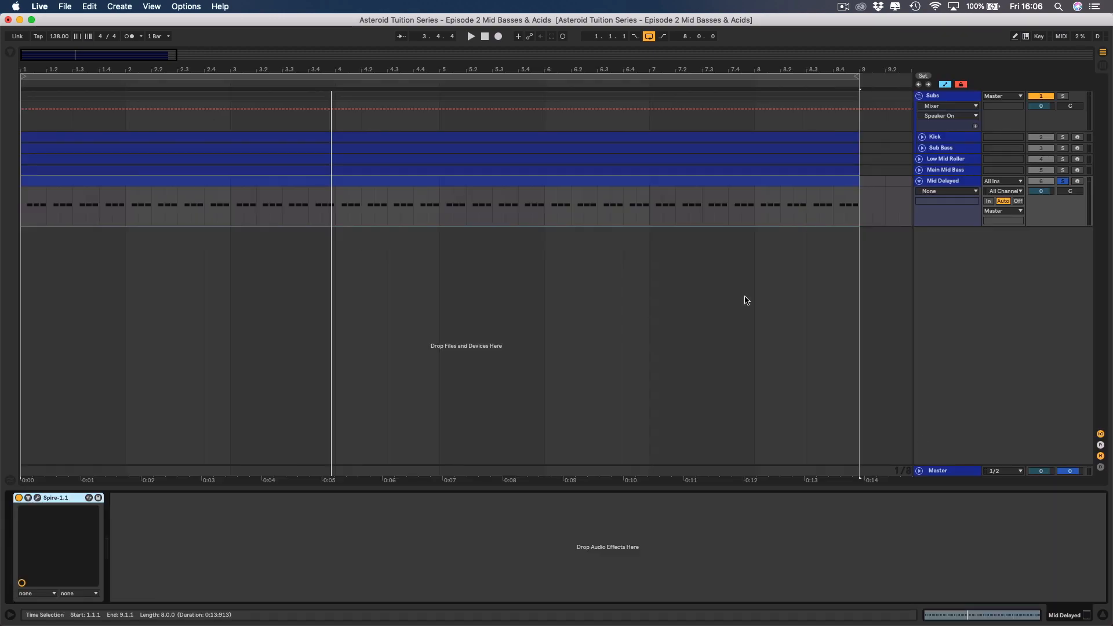
pyautogui.doubleClick(614, 182)
pyautogui.press('super+a')
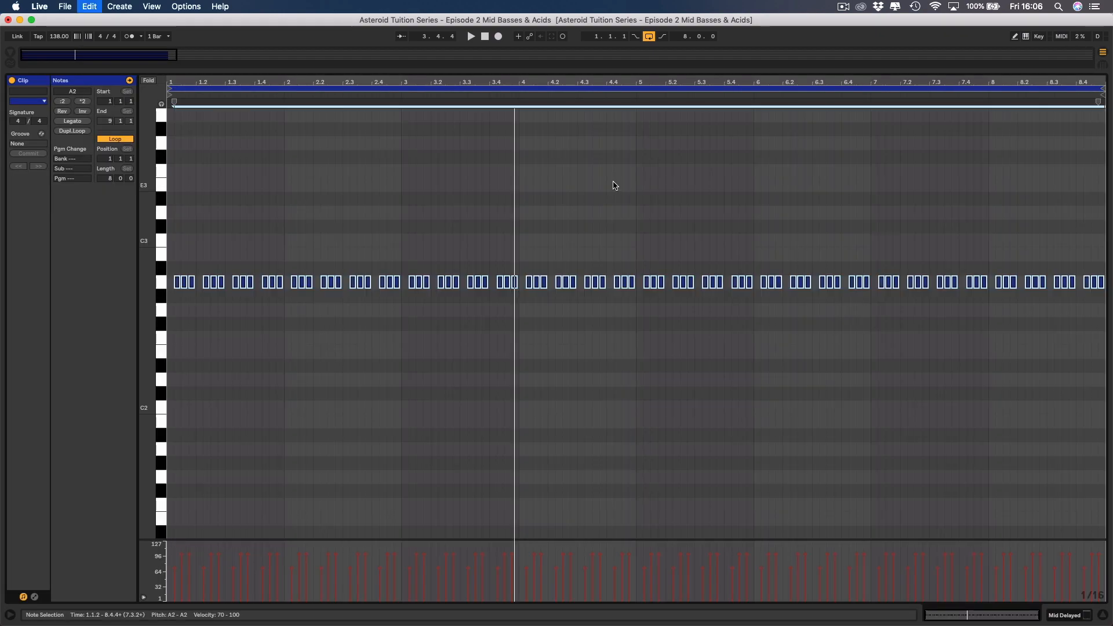
pyautogui.hotkey('shift', 'Up')
pyautogui.press('space')
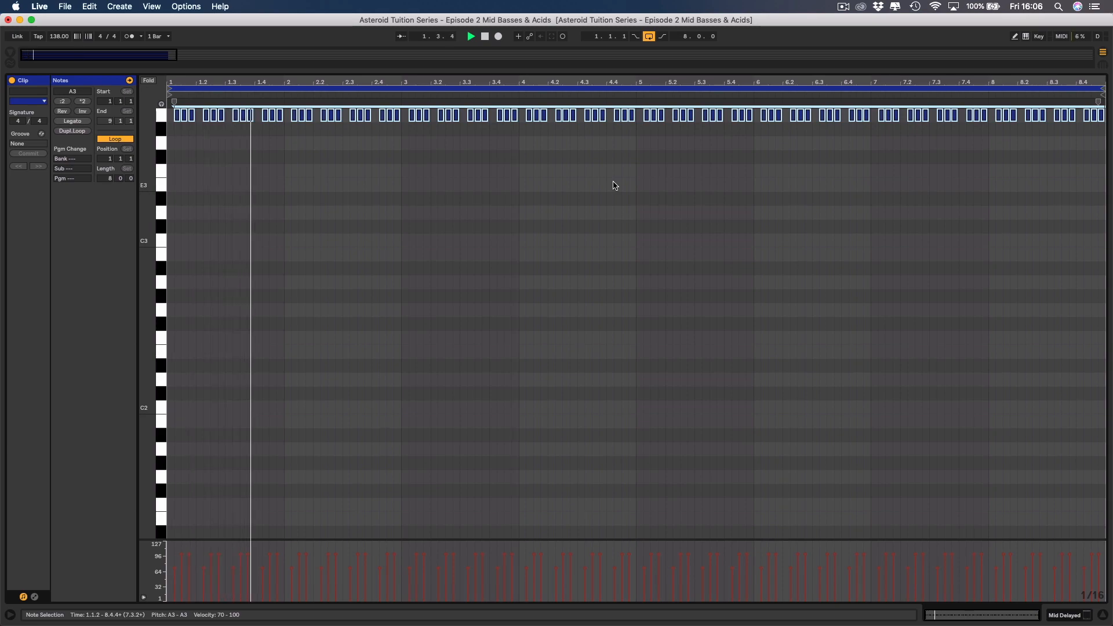
pyautogui.hotkey('shift', 'Down')
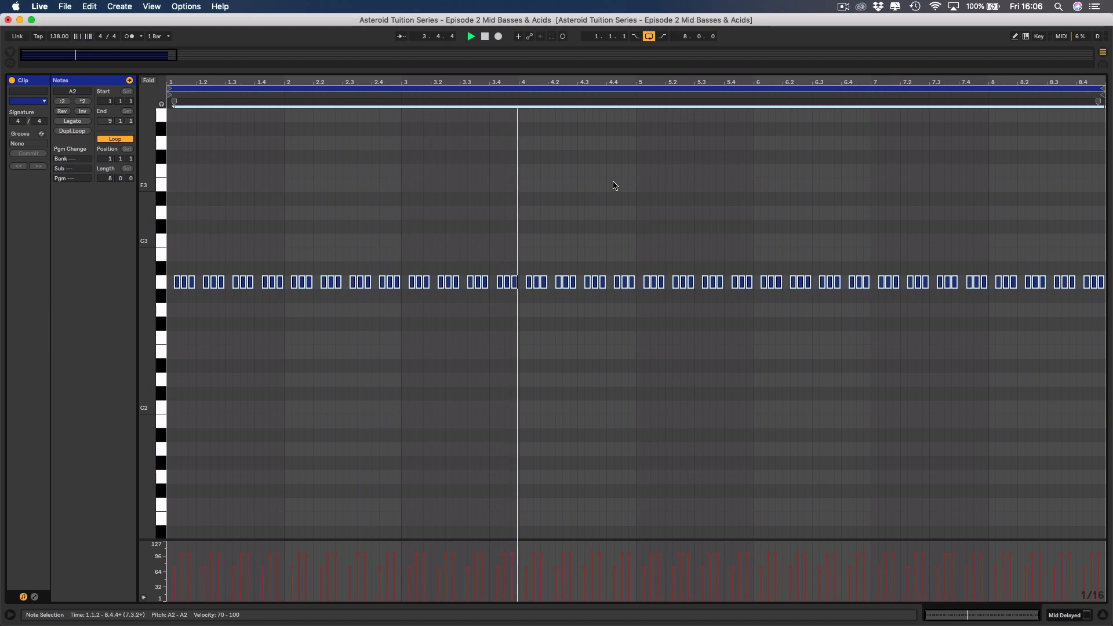
pyautogui.press('space')
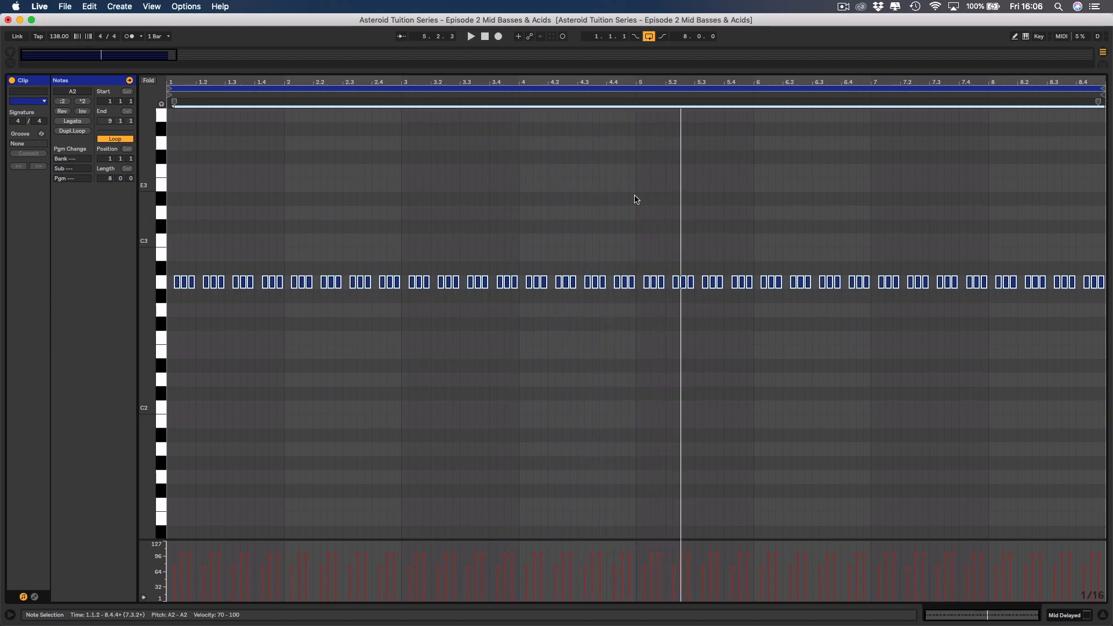
pyautogui.click(1066, 616)
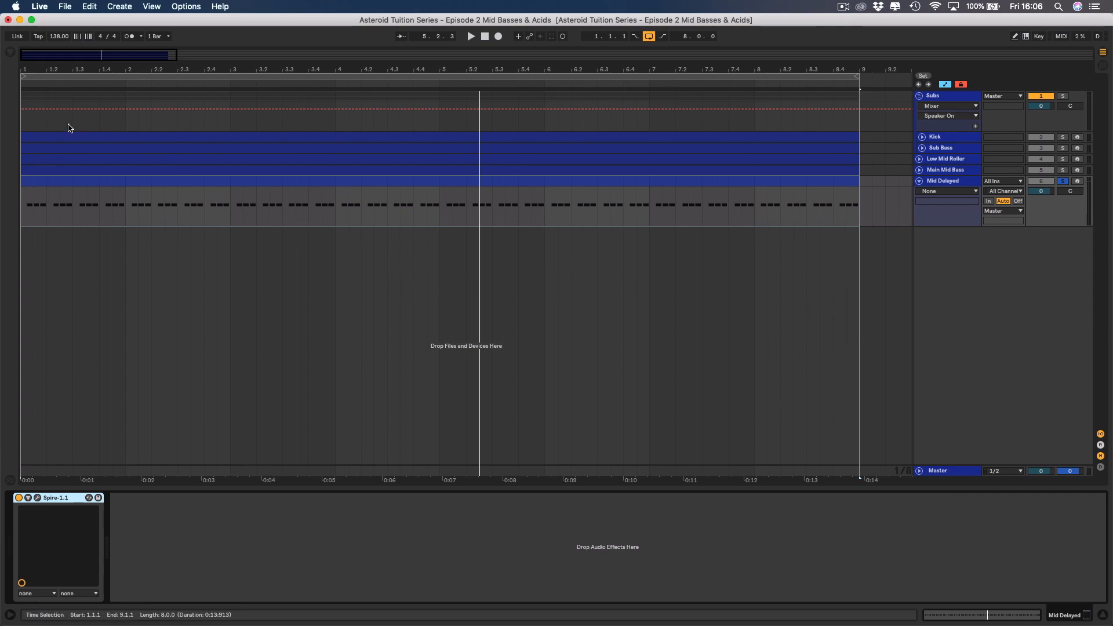
# Add EQ Eight after Spire on the Mid Delayed track and set its first band to a low cut.
pyautogui.click(11, 53)
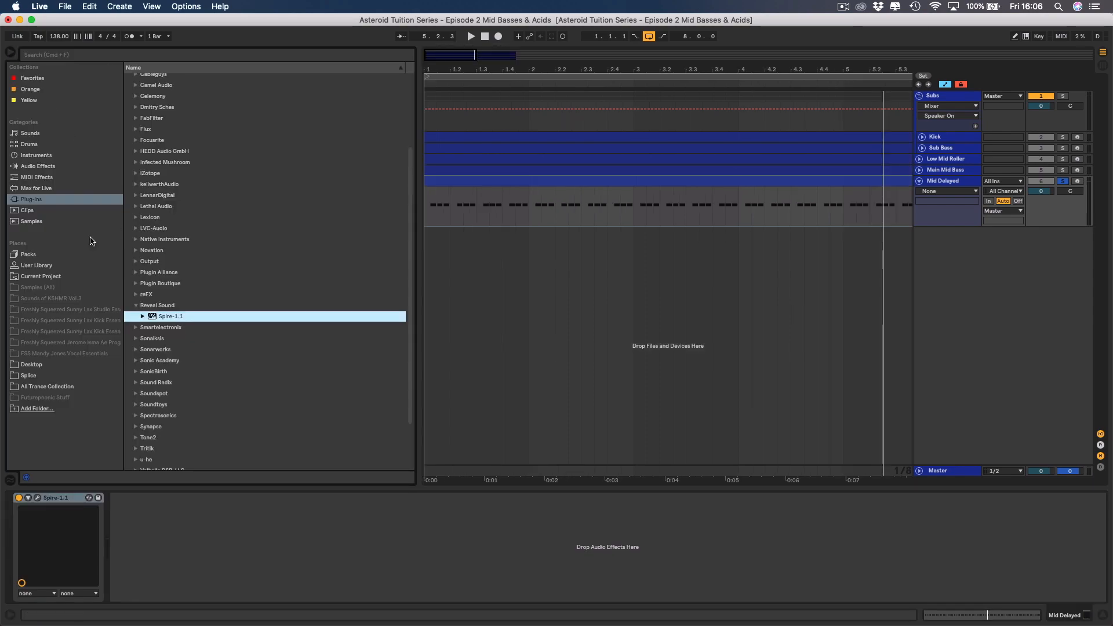
pyautogui.click(44, 168)
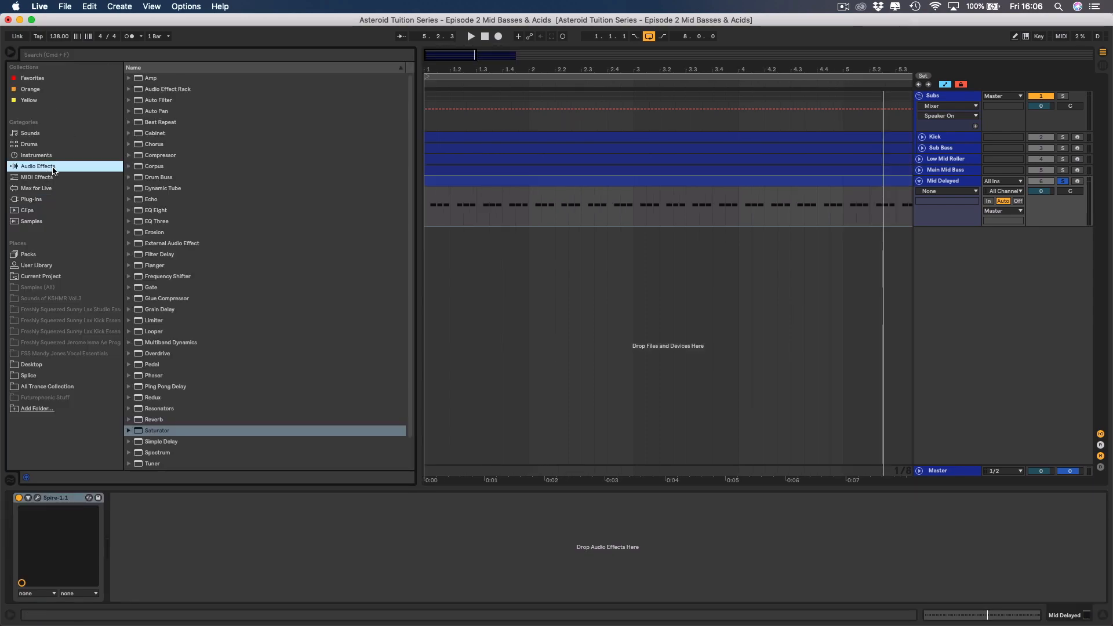
pyautogui.click(154, 211)
pyautogui.doubleClick(155, 211)
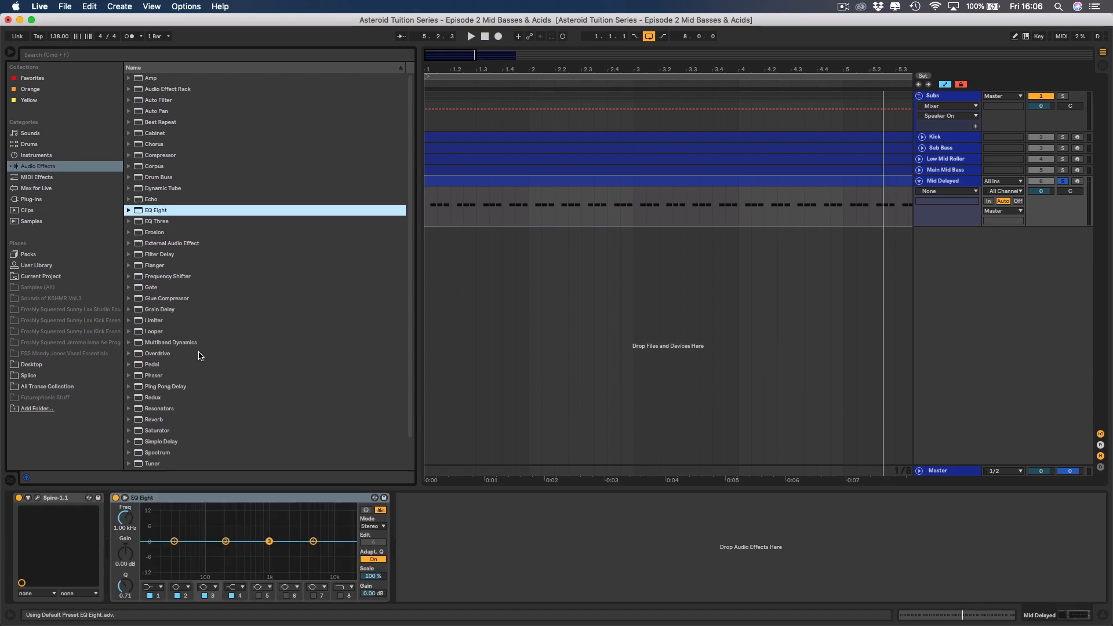
pyautogui.click(154, 587)
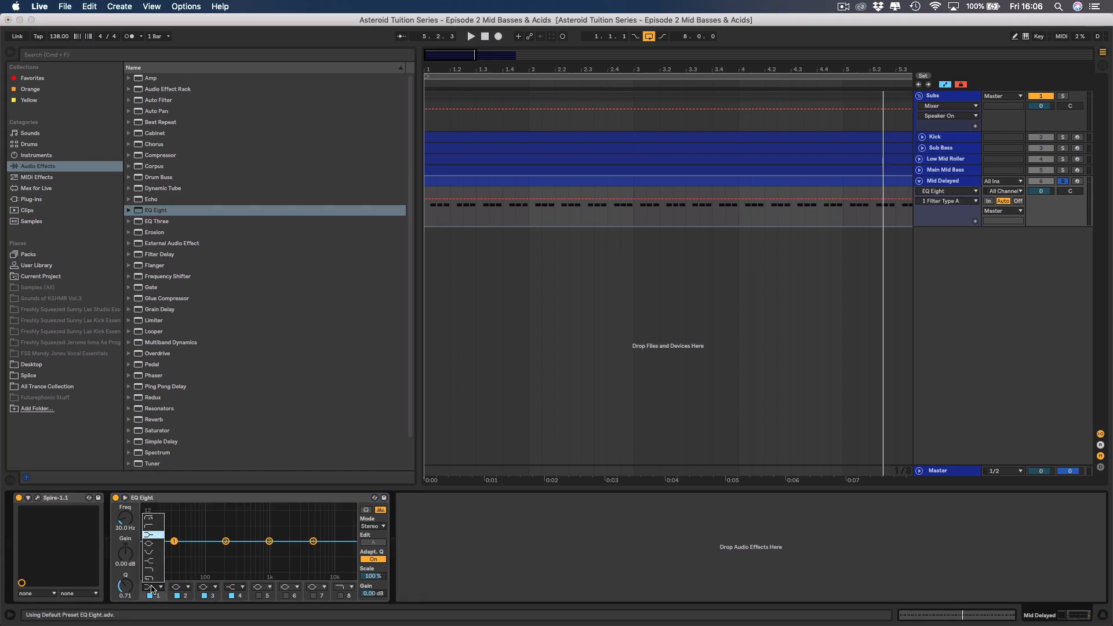
pyautogui.click(151, 527)
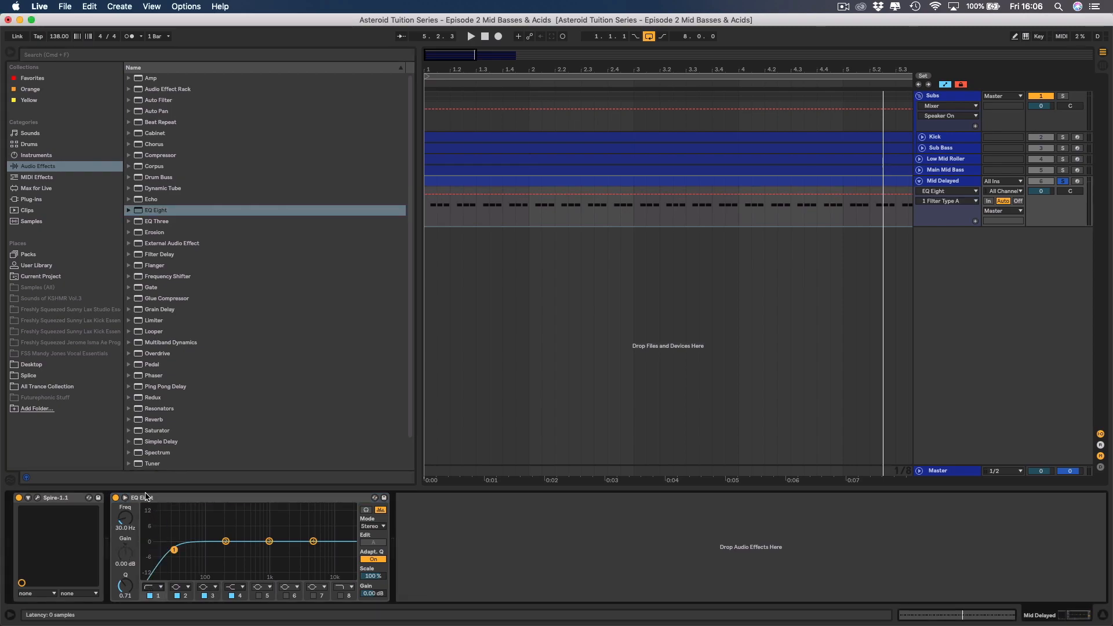
# Tune the EQ Eight low cut on Mid Delayed to 415 Hz with a Q of 0.76, checking it during playback.
pyautogui.click(124, 497)
pyautogui.press('space')
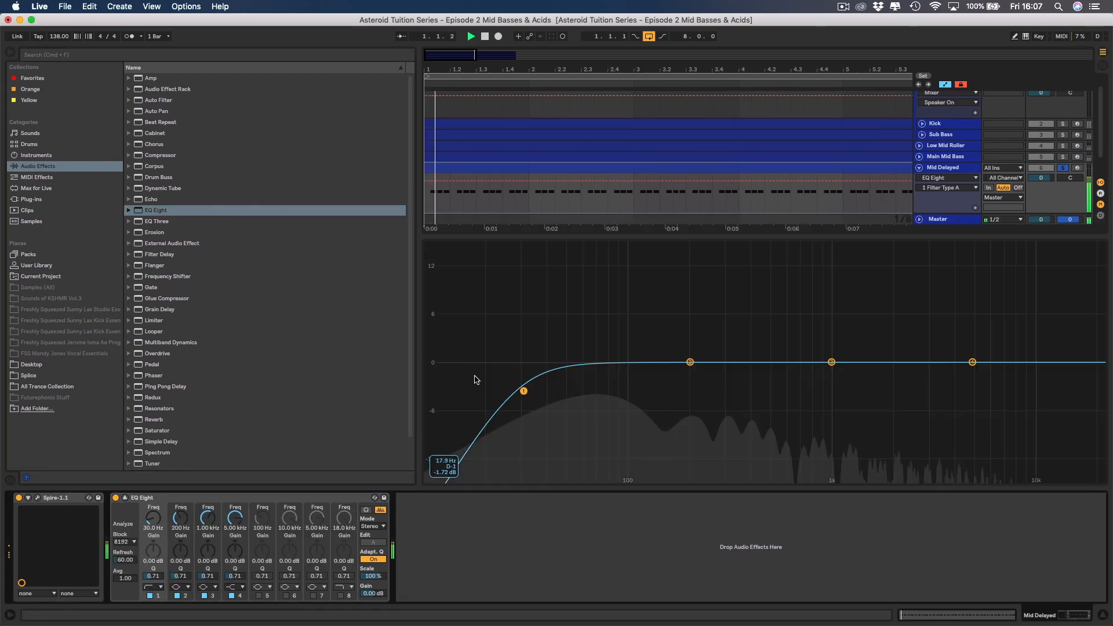
pyautogui.moveTo(149, 516); pyautogui.dragTo(149, 480)
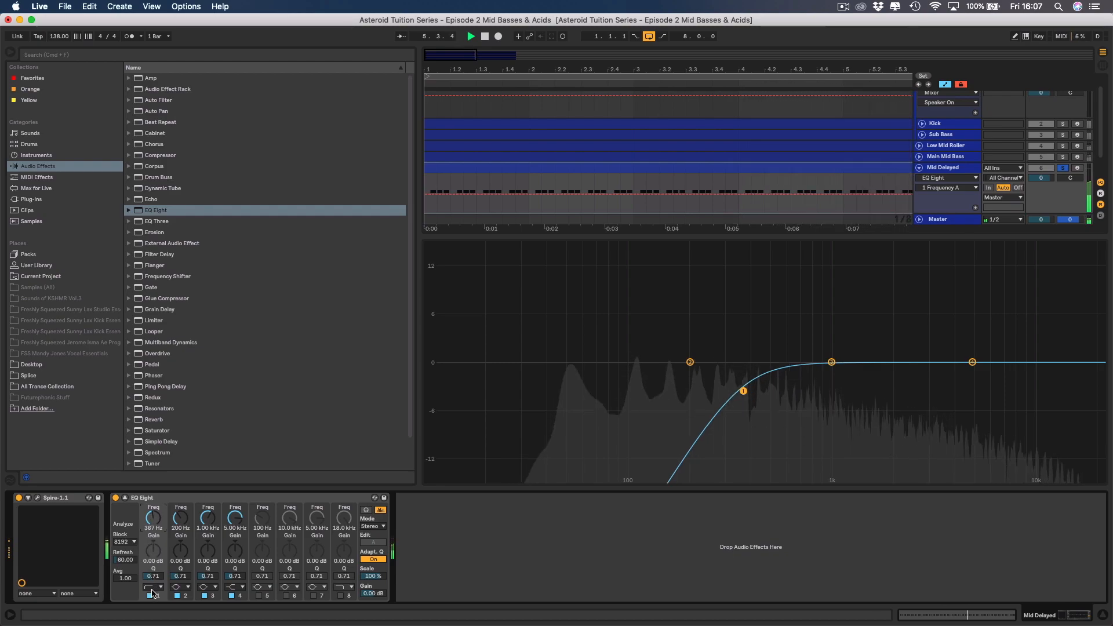
pyautogui.moveTo(153, 576); pyautogui.dragTo(153, 575)
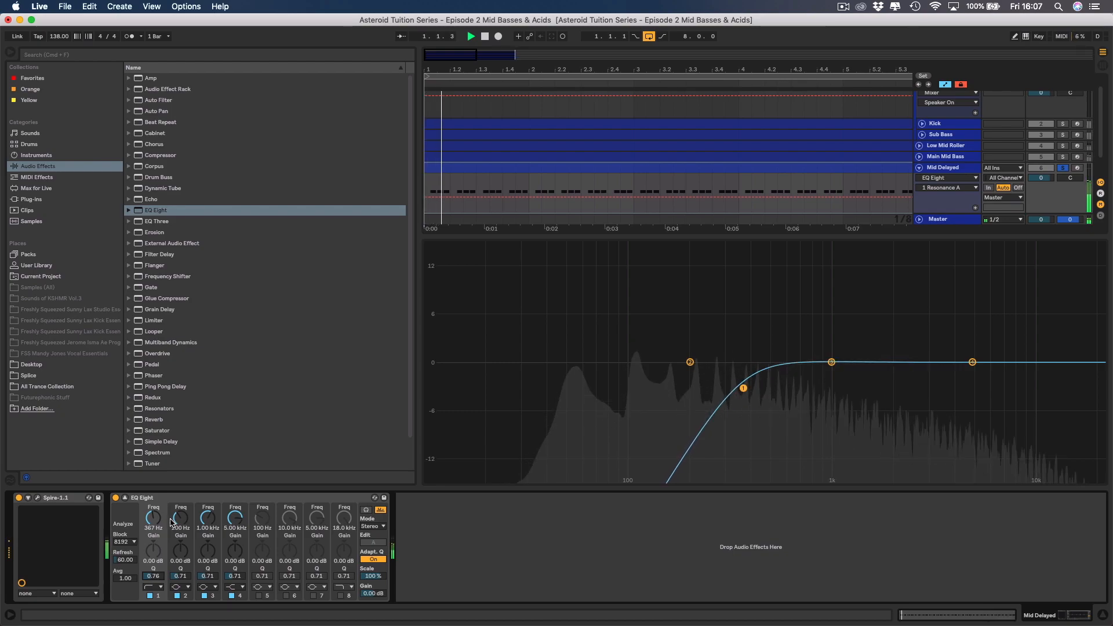
pyautogui.press('space')
pyautogui.click(124, 498)
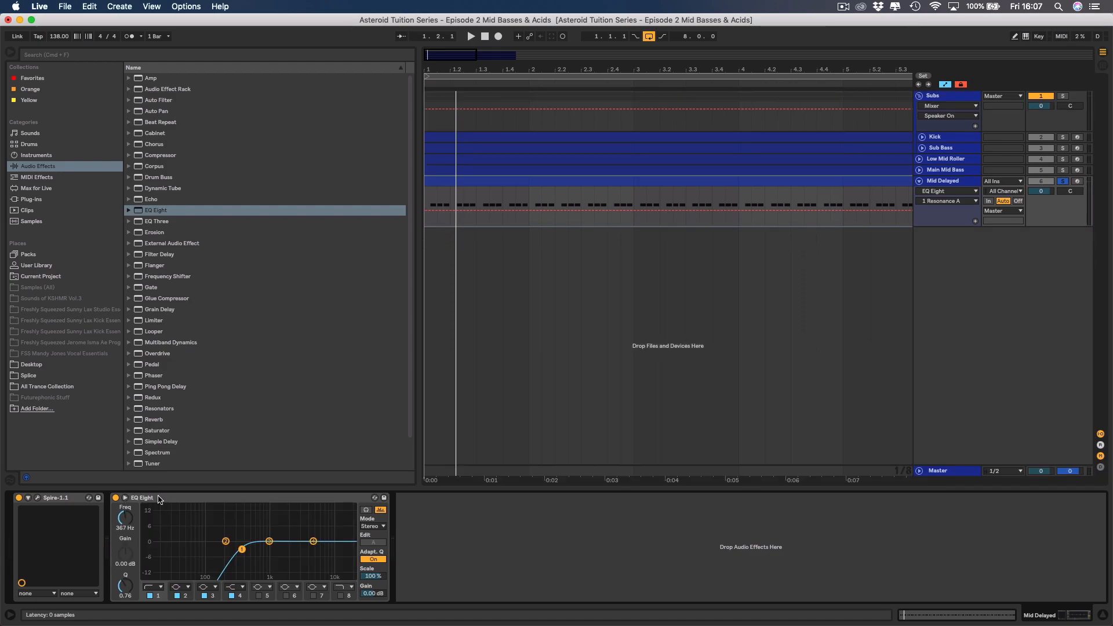
pyautogui.click(126, 523)
pyautogui.moveTo(125, 517); pyautogui.dragTo(125, 520)
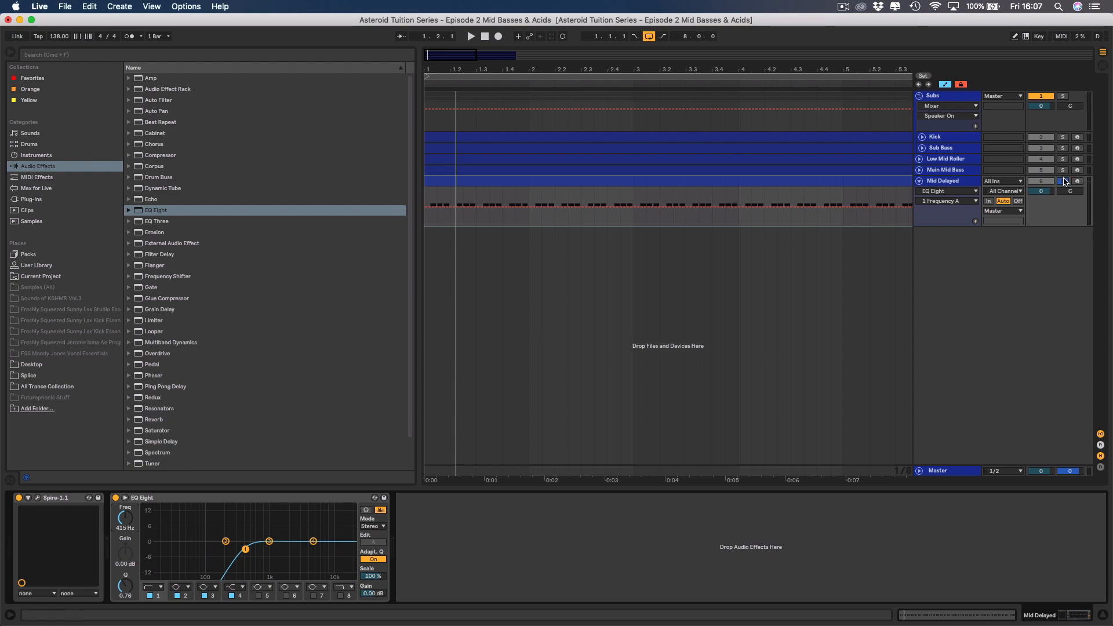
# Solo Main Mid Bass together with Mid Delayed and play both layers.
pyautogui.click(1065, 182)
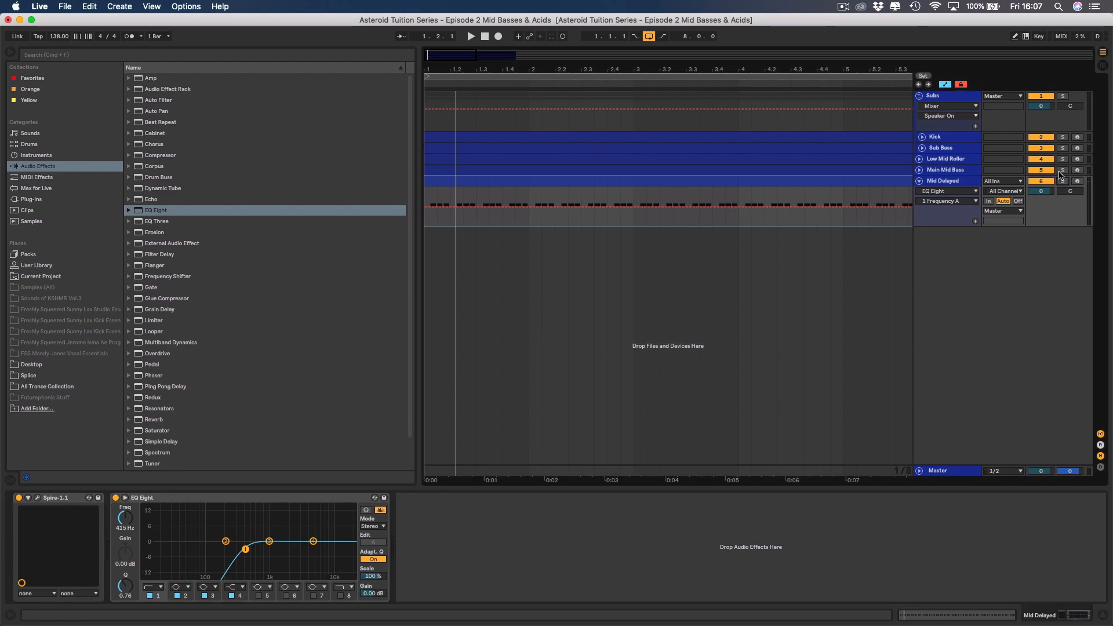
pyautogui.click(1064, 182)
pyautogui.click(1063, 173)
pyautogui.click(1064, 172)
pyautogui.press('space')
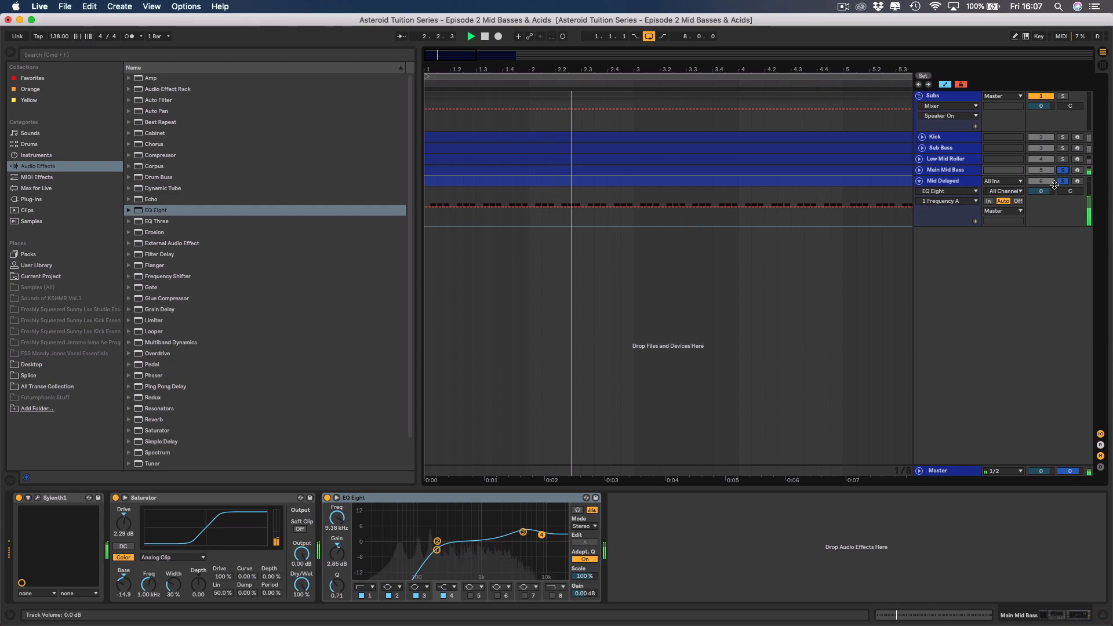
pyautogui.click(1063, 181)
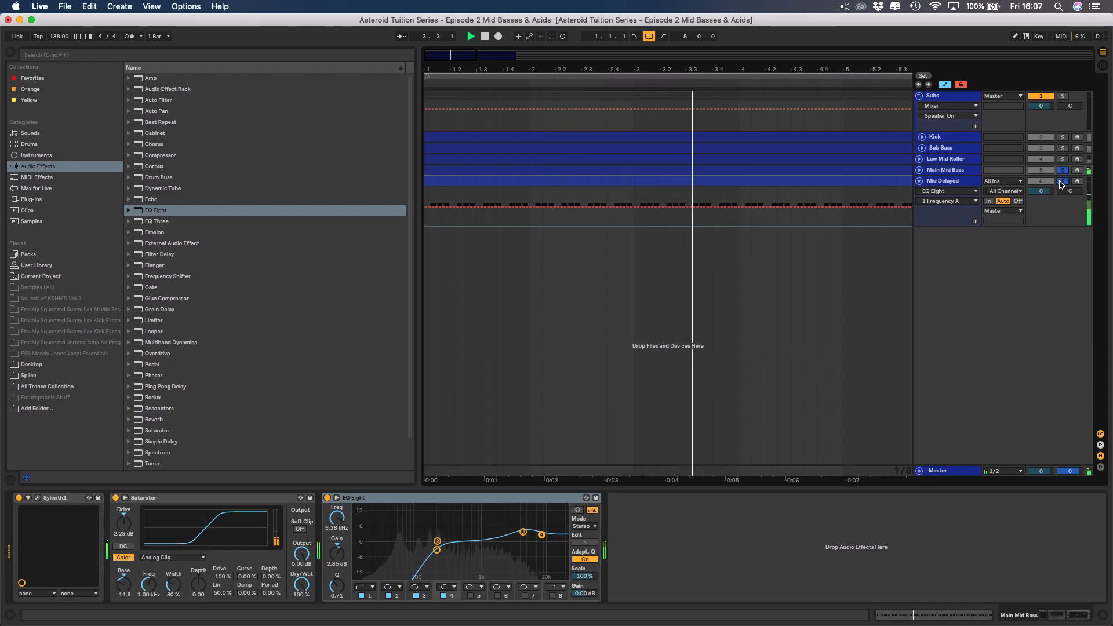
# Set the Mid Delayed track's volume to -4.0 dB and show its device chain with the browser hidden.
pyautogui.moveTo(1041, 192); pyautogui.dragTo(1042, 200)
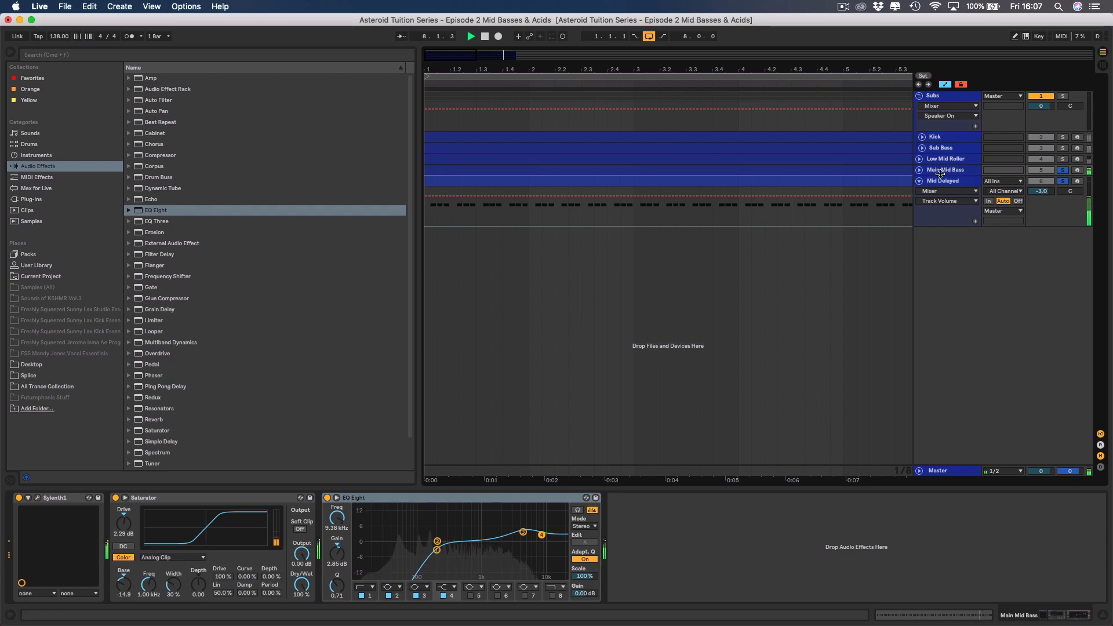
pyautogui.click(919, 170)
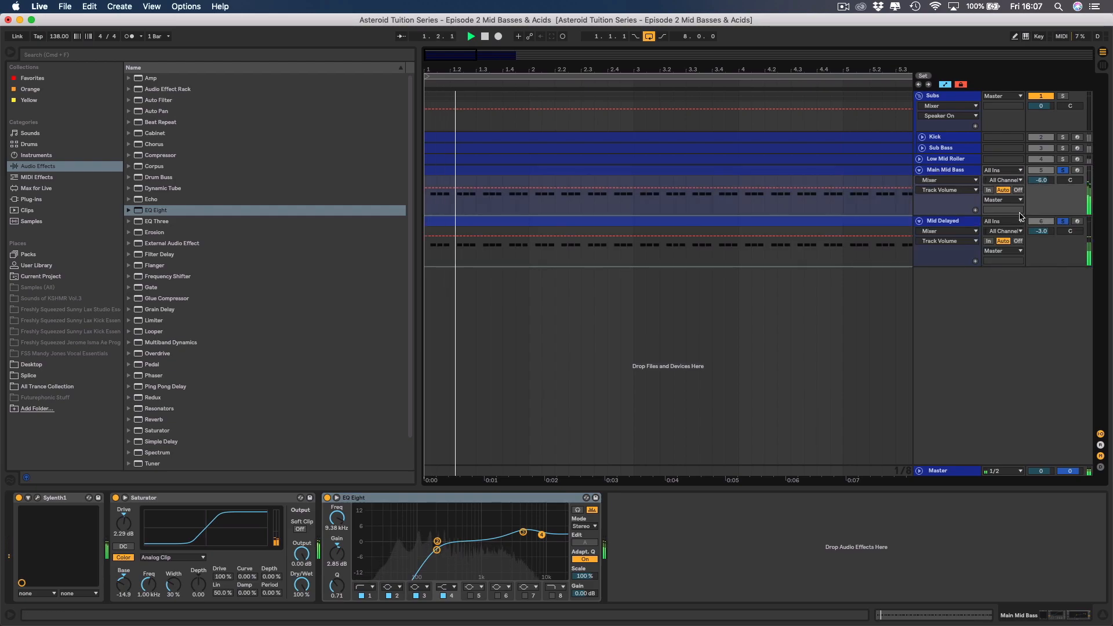
pyautogui.click(918, 170)
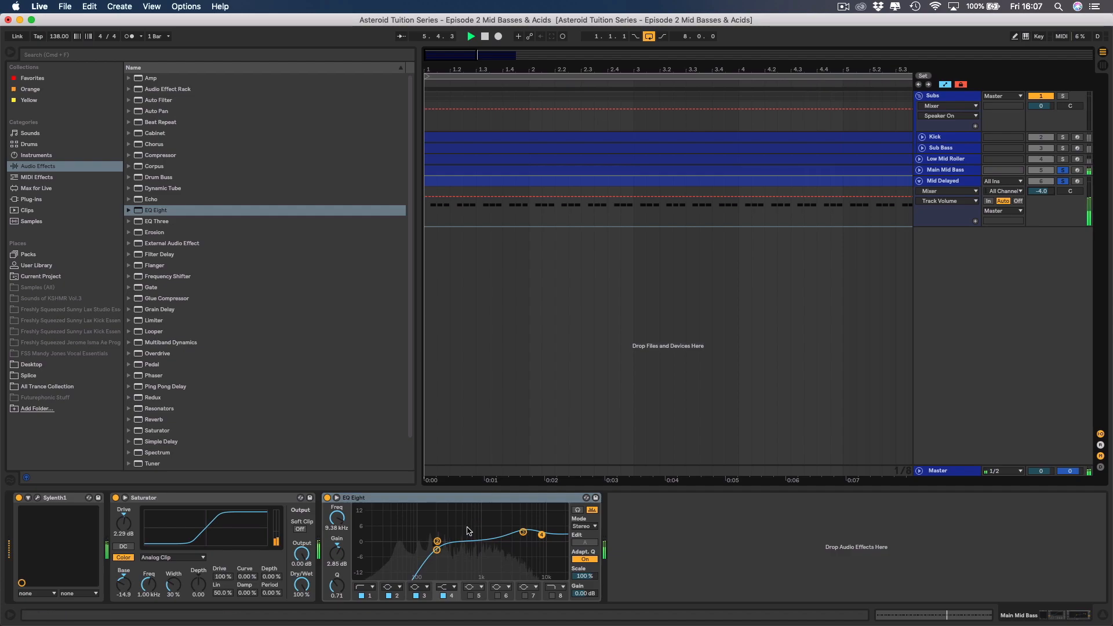
pyautogui.click(945, 182)
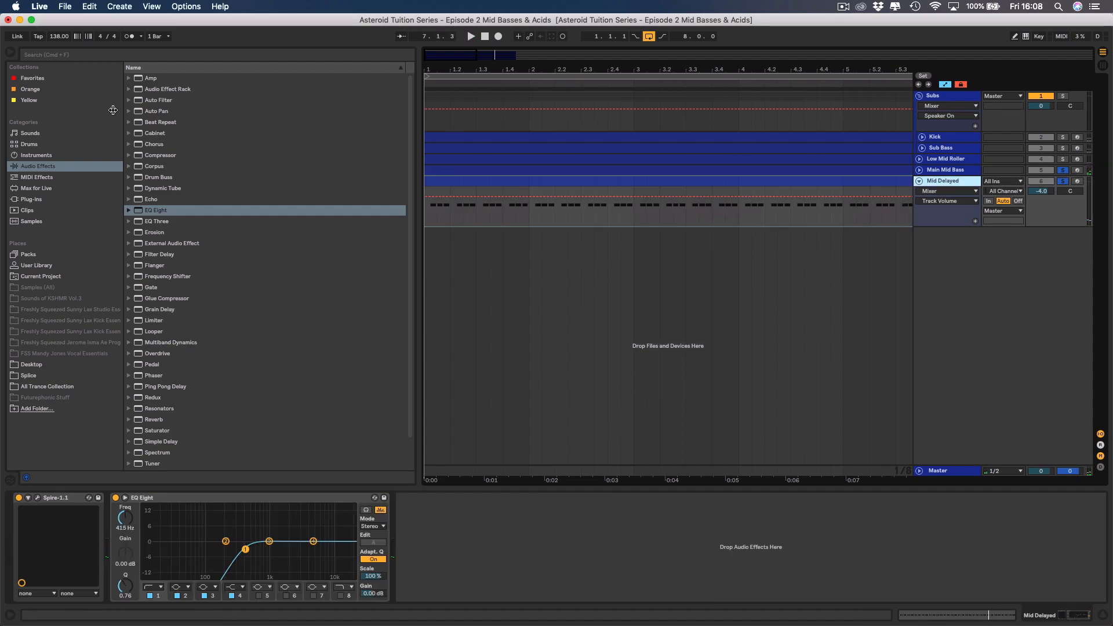
pyautogui.click(8, 52)
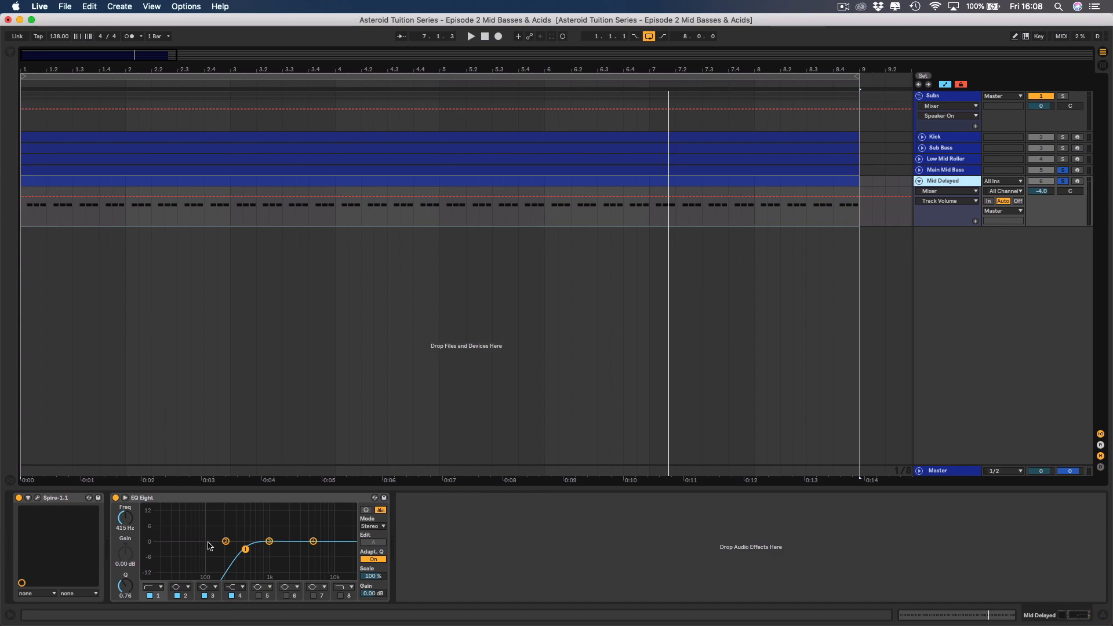
# Raise the EQ Eight low cut on Mid Delayed to 441 Hz while both soloed layers play.
pyautogui.click(245, 549)
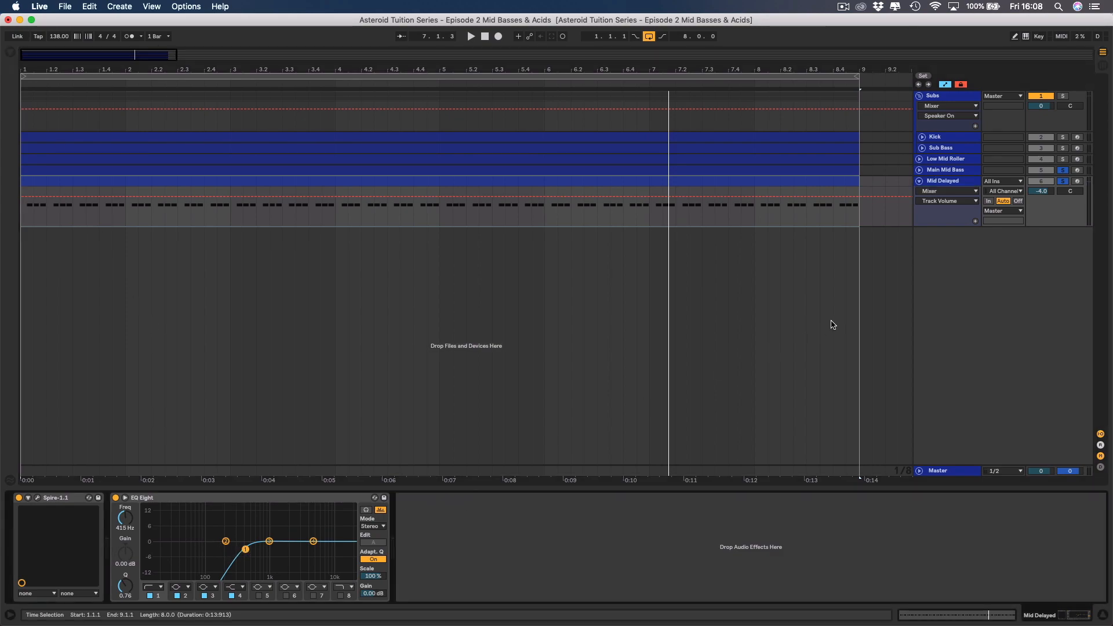
pyautogui.press('space')
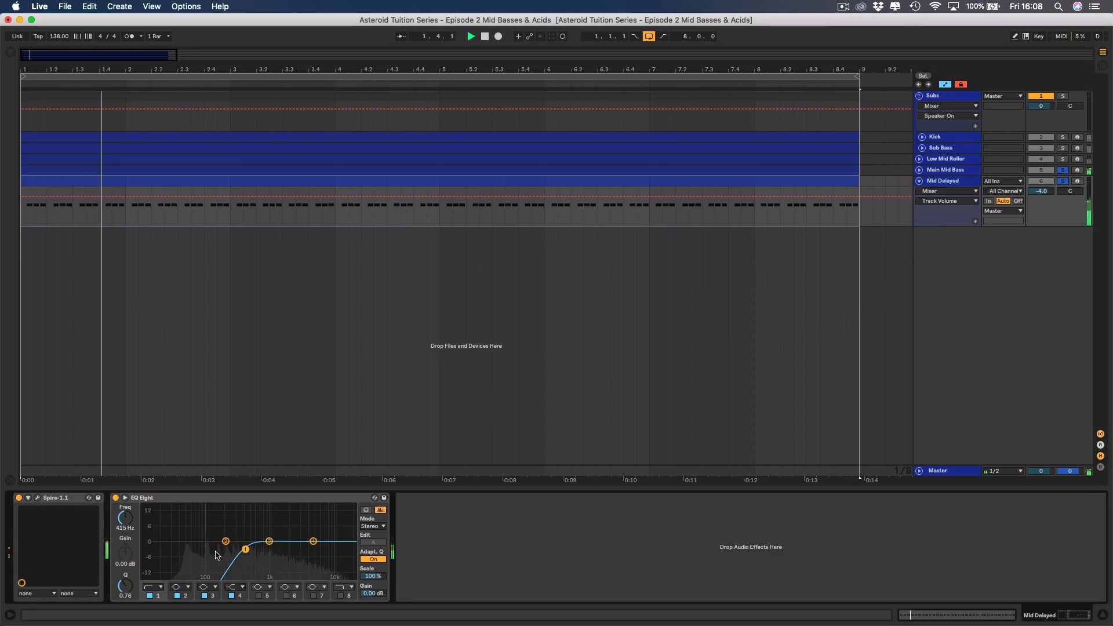
pyautogui.moveTo(125, 519); pyautogui.dragTo(125, 517)
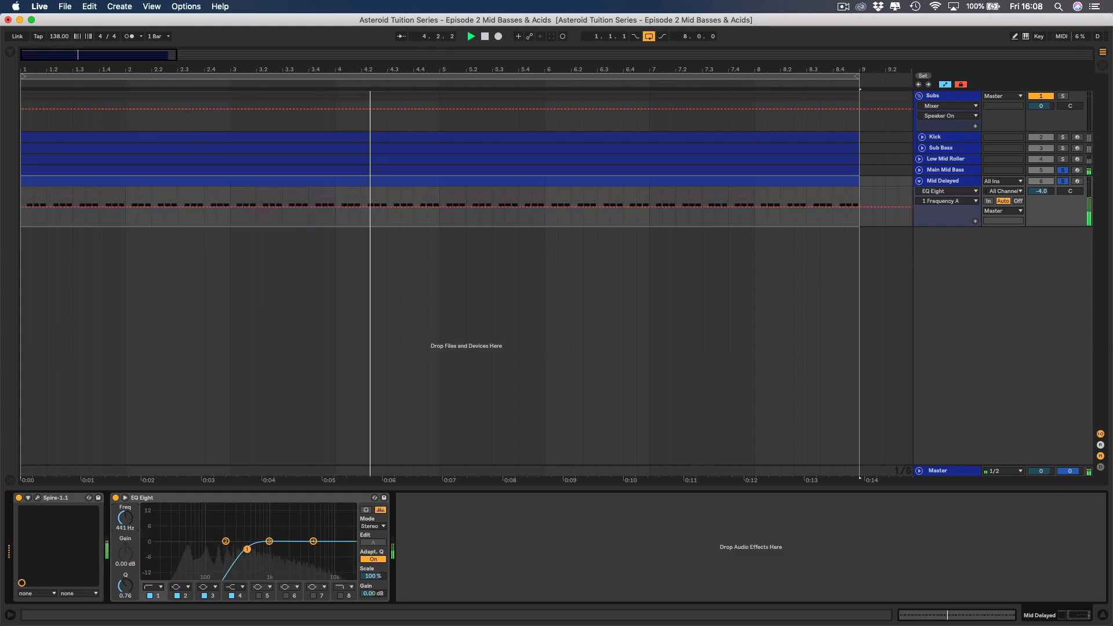
pyautogui.doubleClick(181, 499)
pyautogui.doubleClick(116, 520)
pyautogui.press('space')
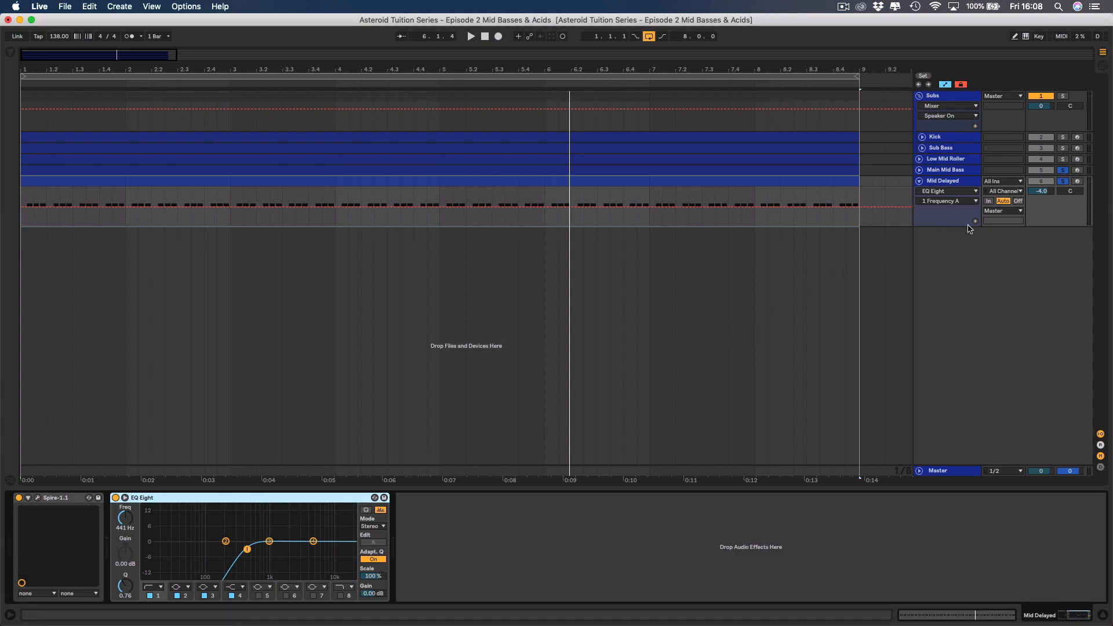
# Unsolo Main Mid Bass and Mid Delayed and fold the Mid Delayed track.
pyautogui.click(1064, 171)
pyautogui.click(1065, 182)
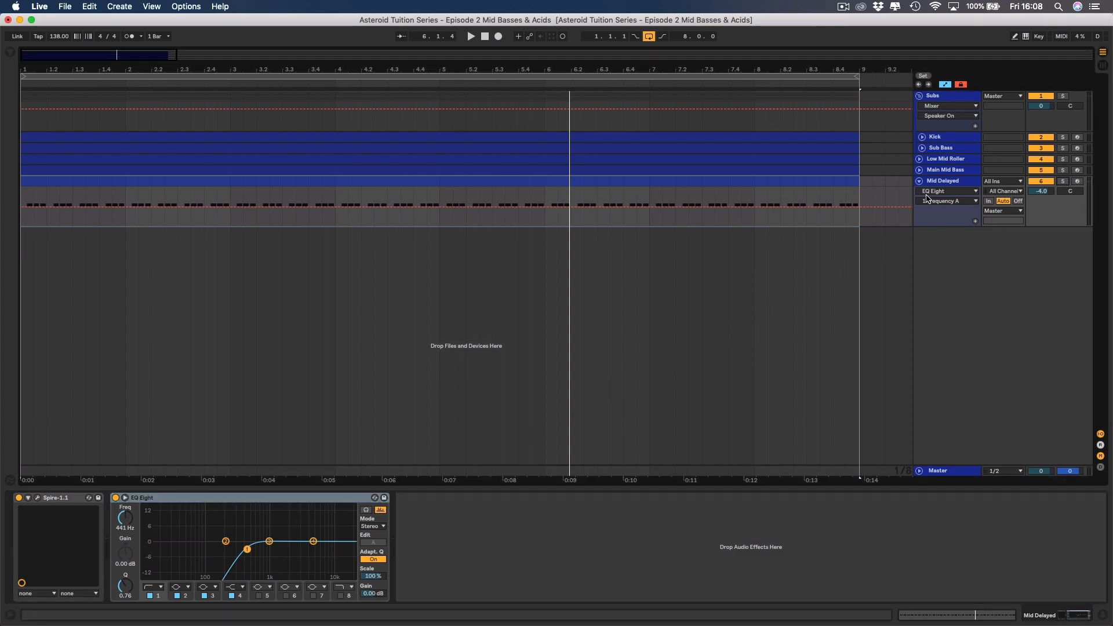
pyautogui.click(920, 182)
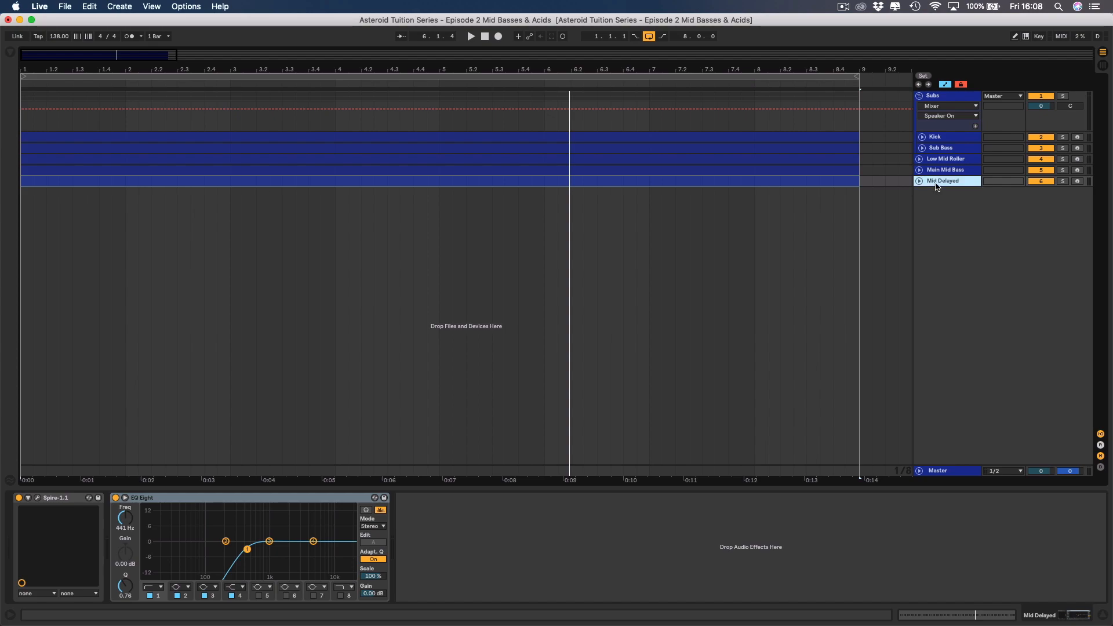
# Insert a MIDI track below Mid Delayed, name it Hi Roller and colour it dark blue.
pyautogui.rightClick(937, 184)
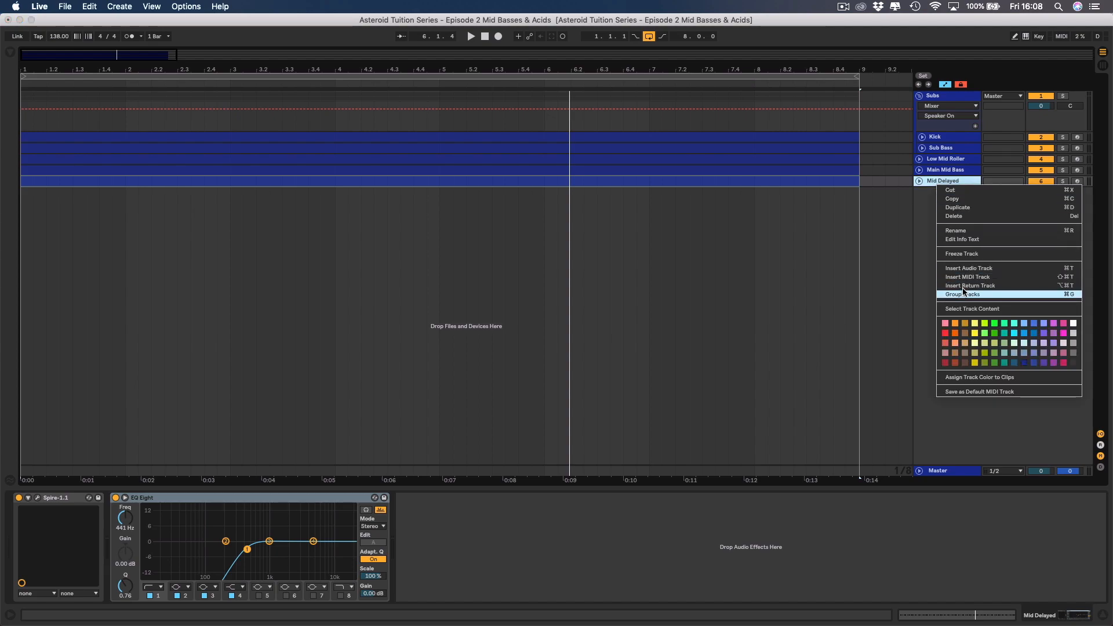
pyautogui.click(979, 277)
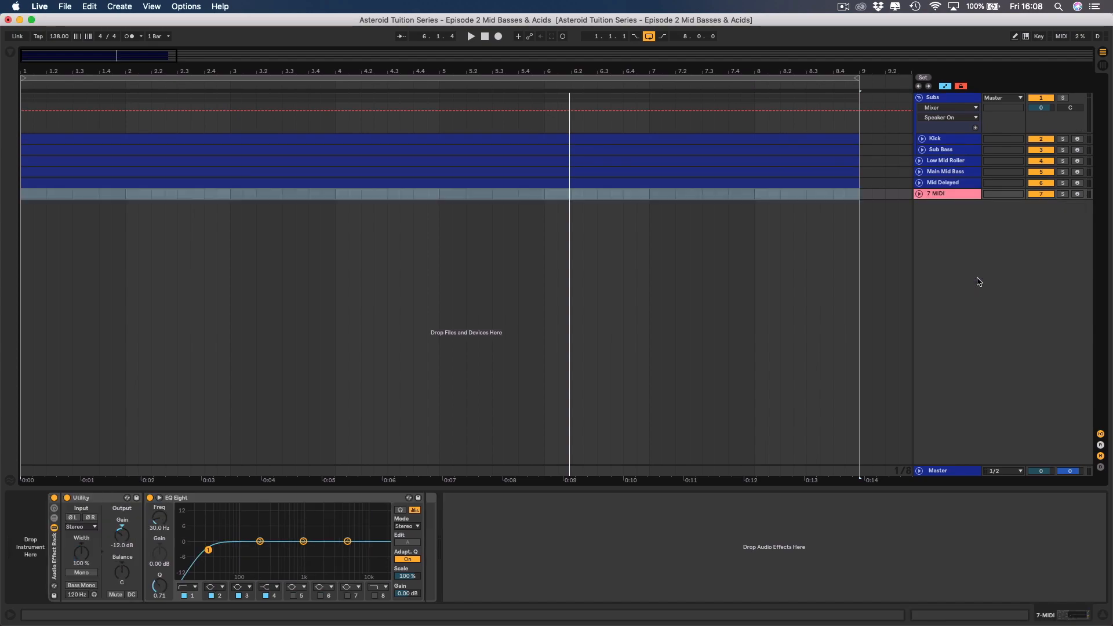
pyautogui.rightClick(940, 196)
pyautogui.click(1027, 374)
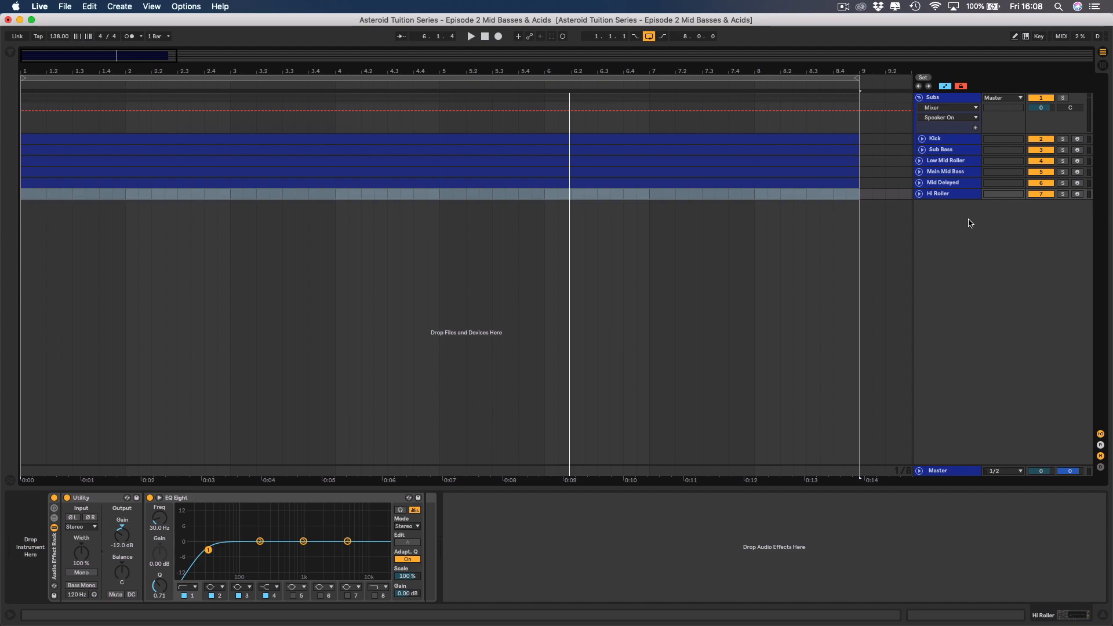
# Copy the eight-bar Mid Delayed clip onto the Hi Roller track, then fold Mid Delayed and unfold Hi Roller.
pyautogui.click(930, 184)
pyautogui.click(920, 183)
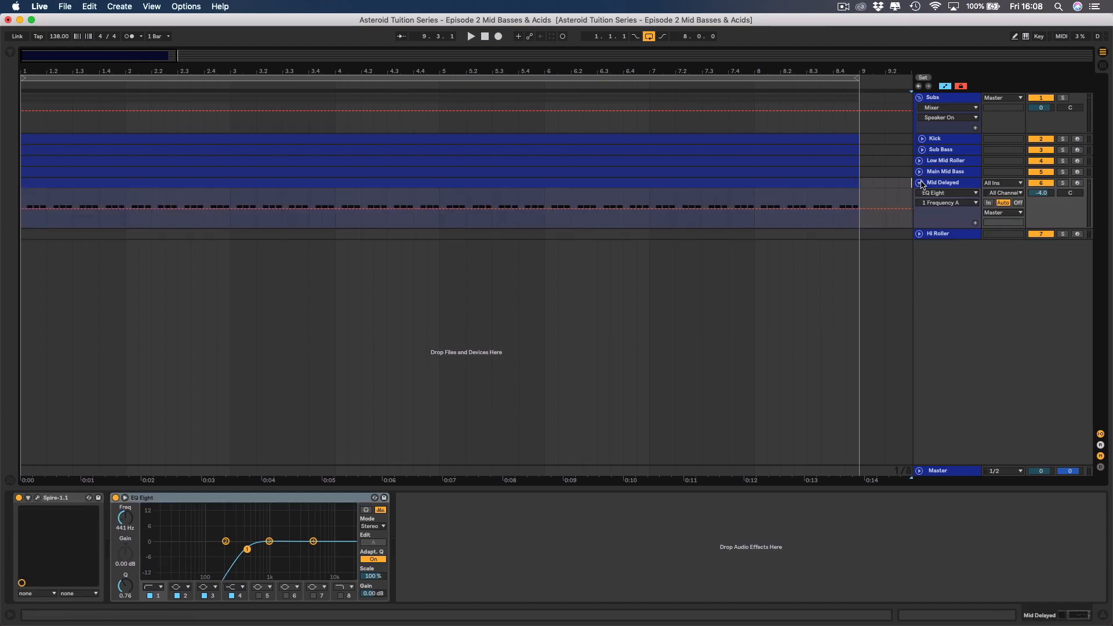
pyautogui.click(406, 184)
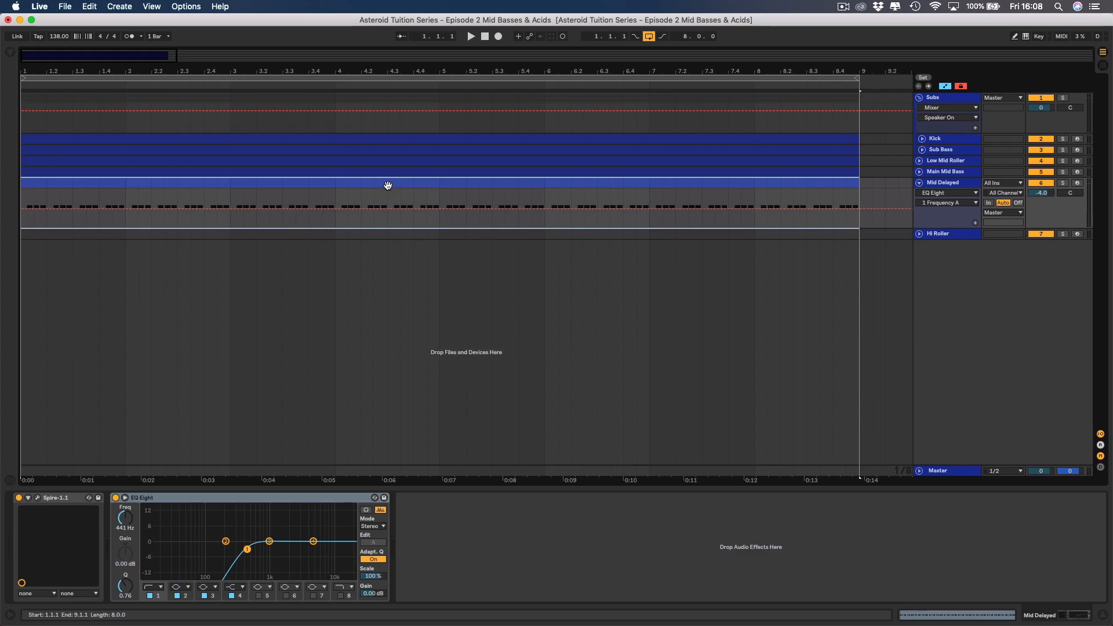
pyautogui.moveTo(390, 193); pyautogui.dragTo(389, 234)
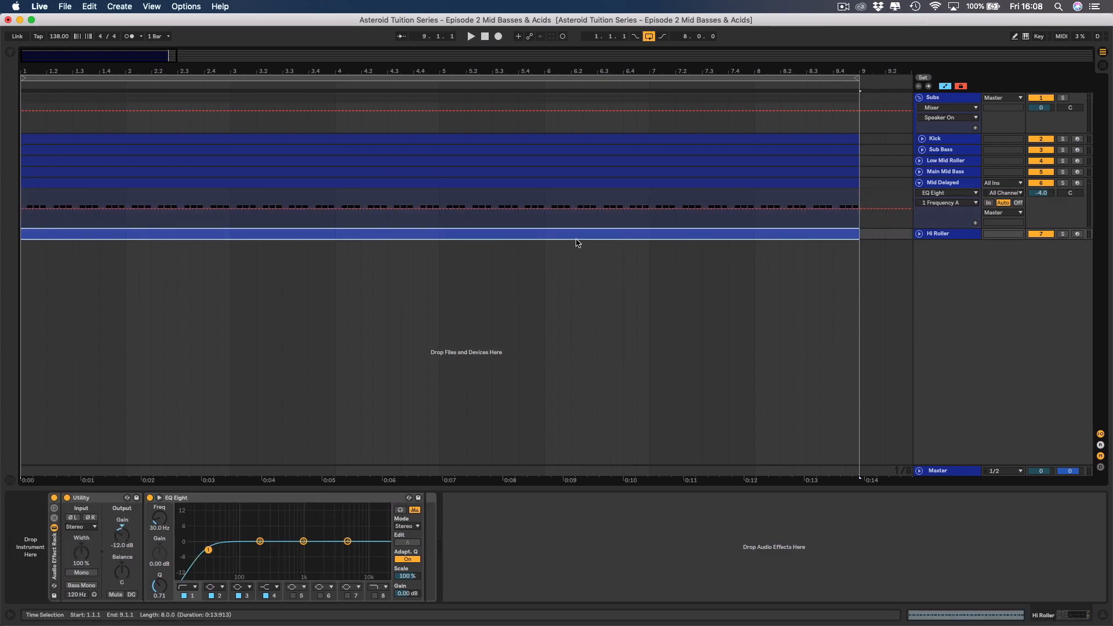
pyautogui.click(919, 184)
pyautogui.click(919, 193)
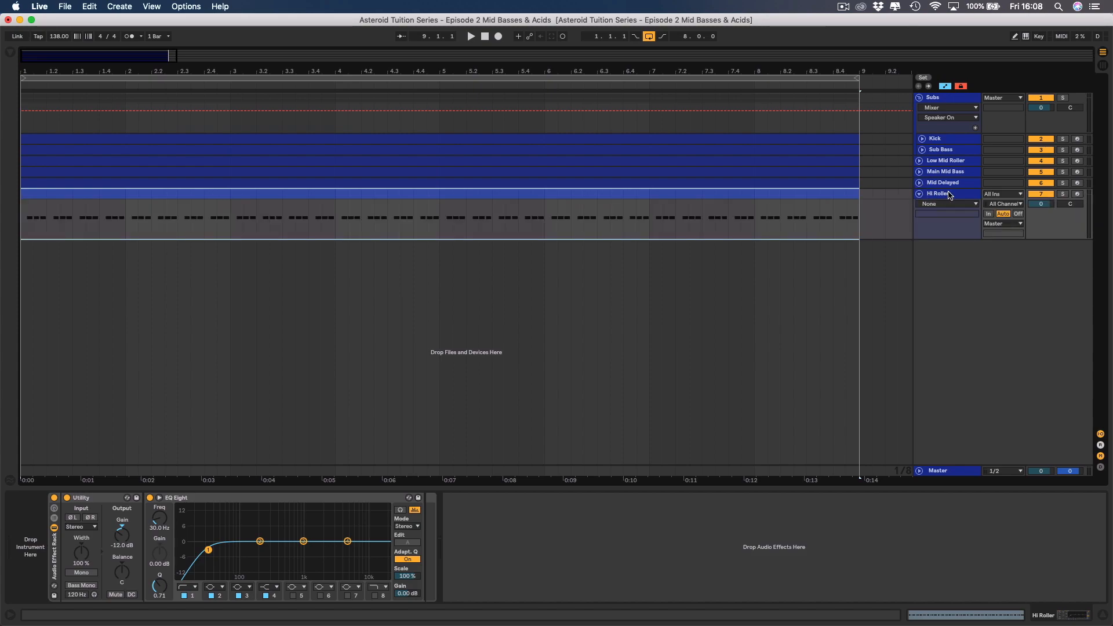
# Solo the Hi Roller track and delete the default Audio Effect Rack from its device chain.
pyautogui.click(1065, 194)
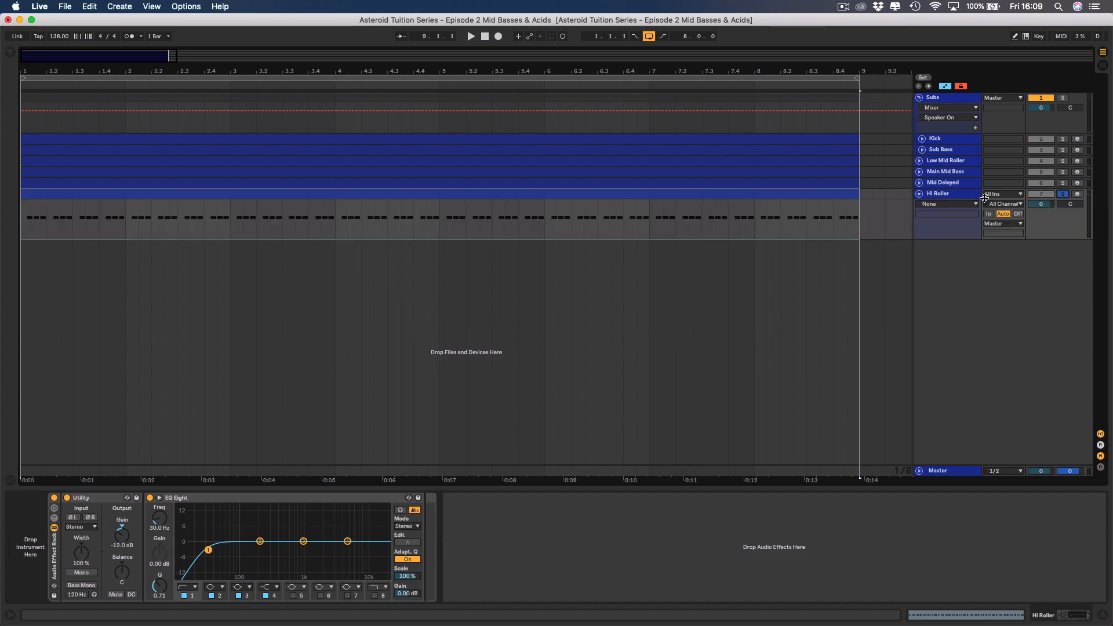
pyautogui.click(53, 561)
pyautogui.press('Delete')
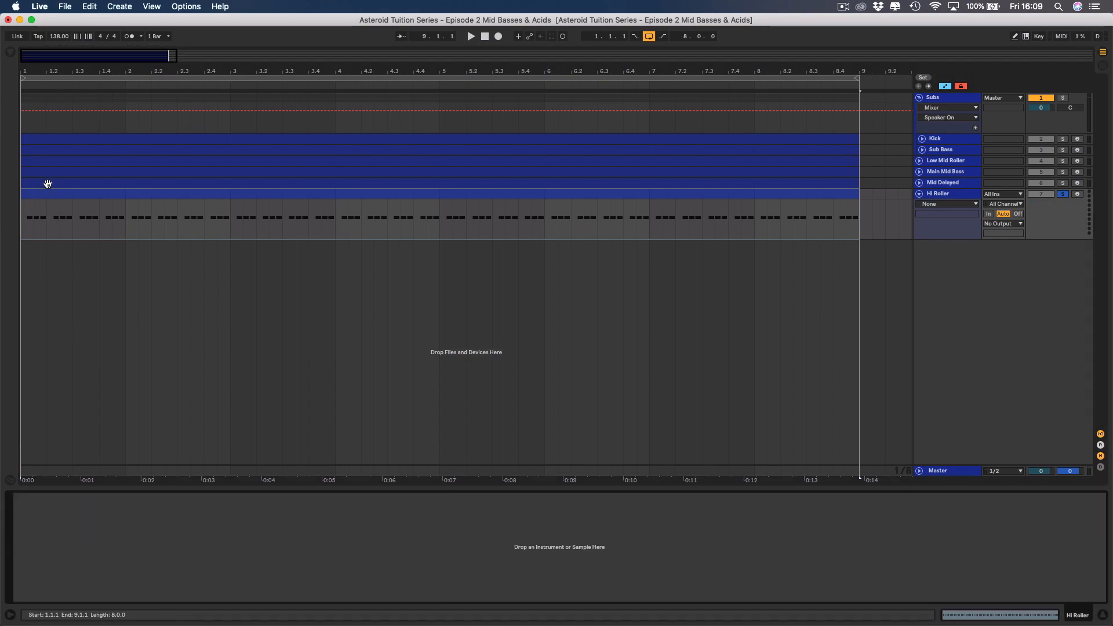
# Load the LennarDigital Sylenth1 plug-in as the instrument on the Hi Roller track.
pyautogui.click(11, 53)
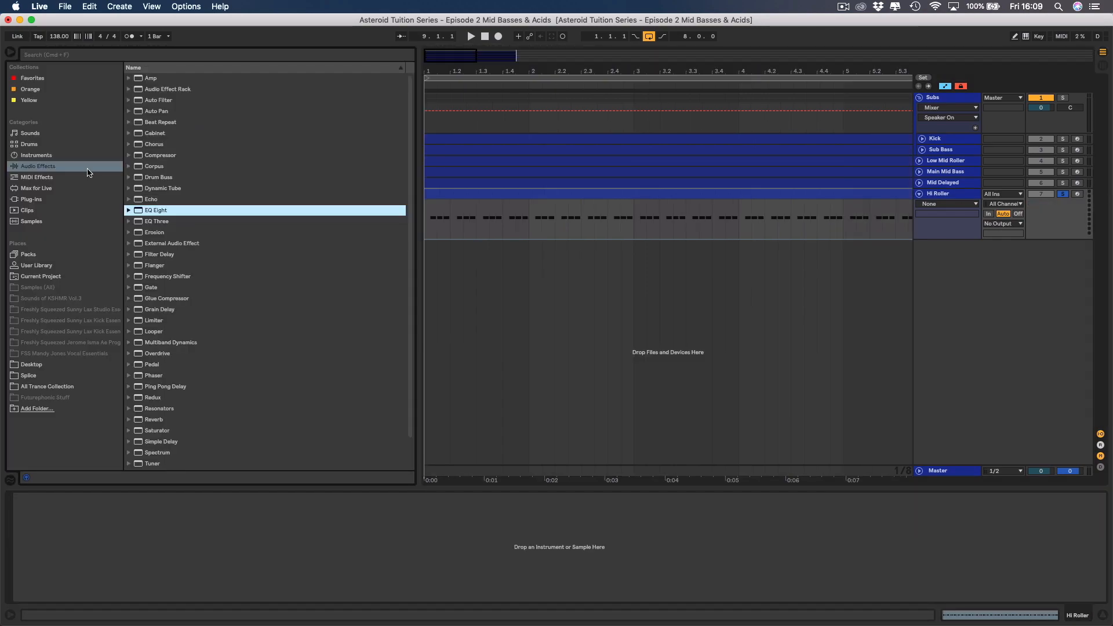
pyautogui.click(37, 200)
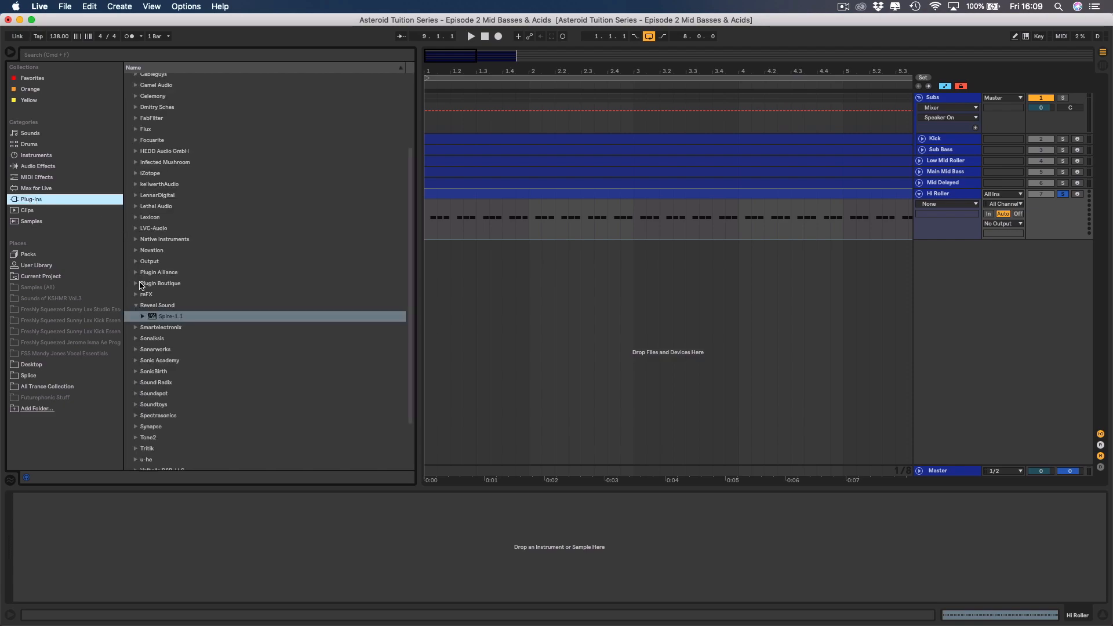
pyautogui.click(137, 196)
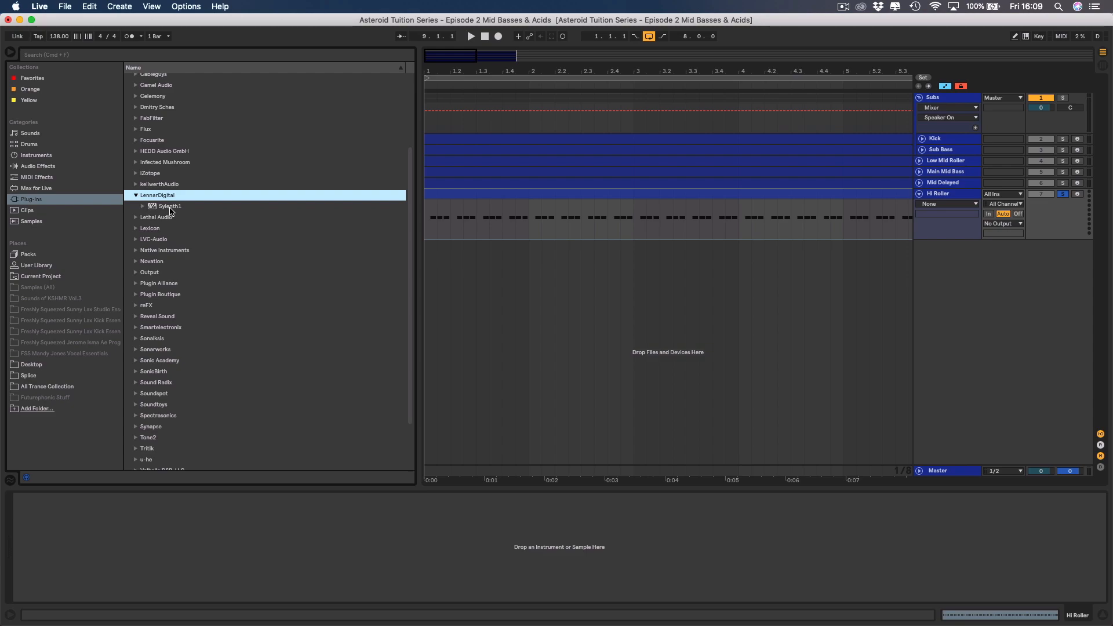
pyautogui.click(175, 206)
pyautogui.press('Return')
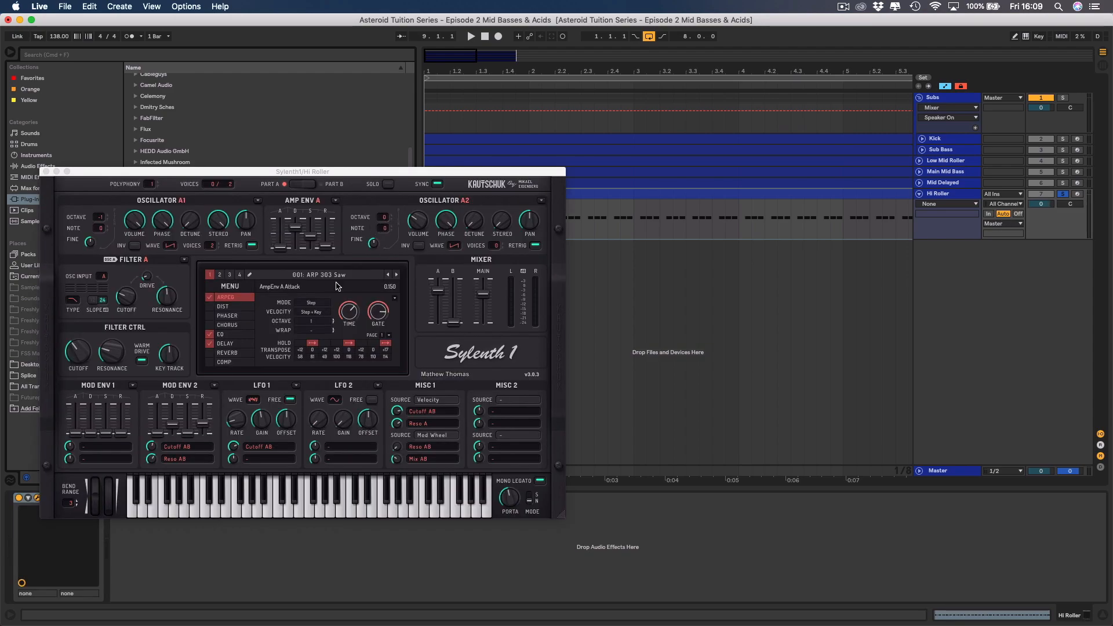
# Load the preset file AST (Bass) Mad Hitter.fxp into Sylenth1.
pyautogui.click(230, 286)
pyautogui.moveTo(261, 297)
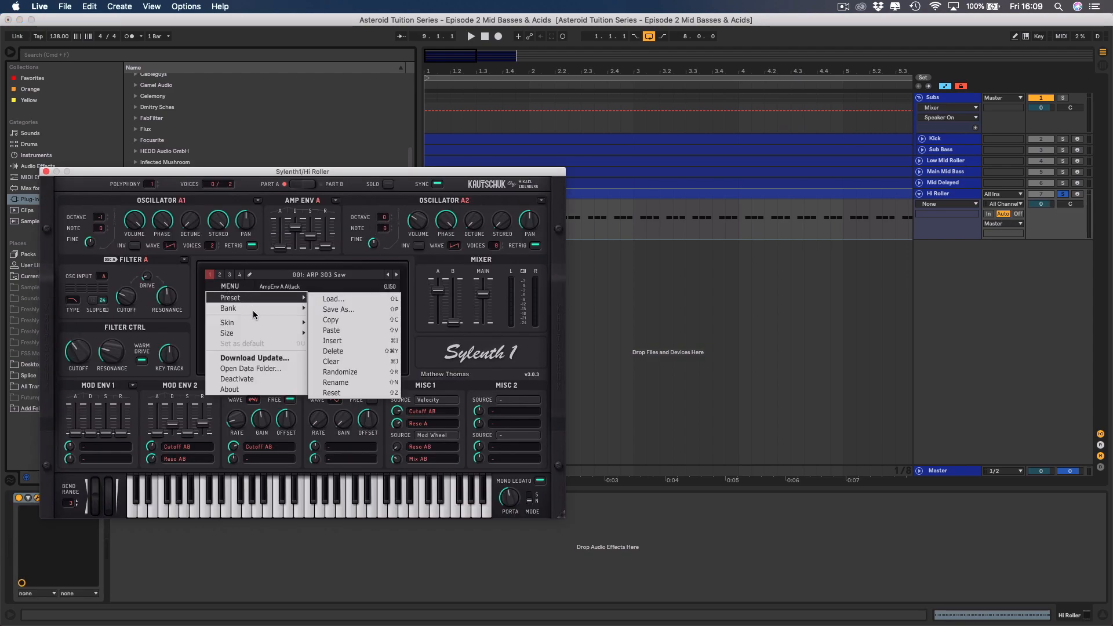
pyautogui.click(330, 299)
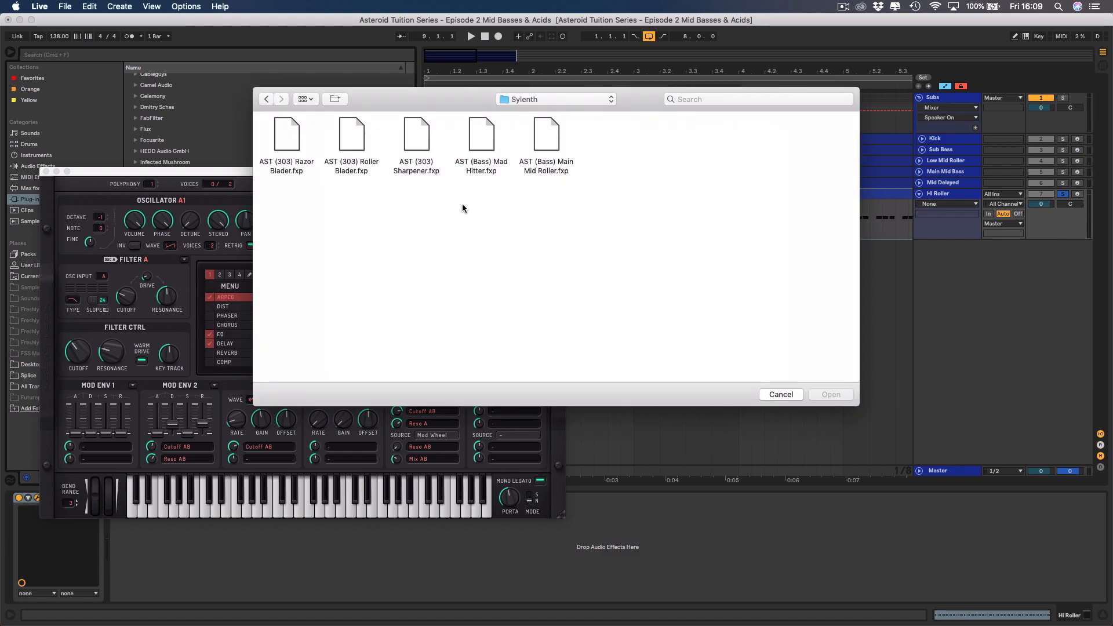
pyautogui.doubleClick(485, 134)
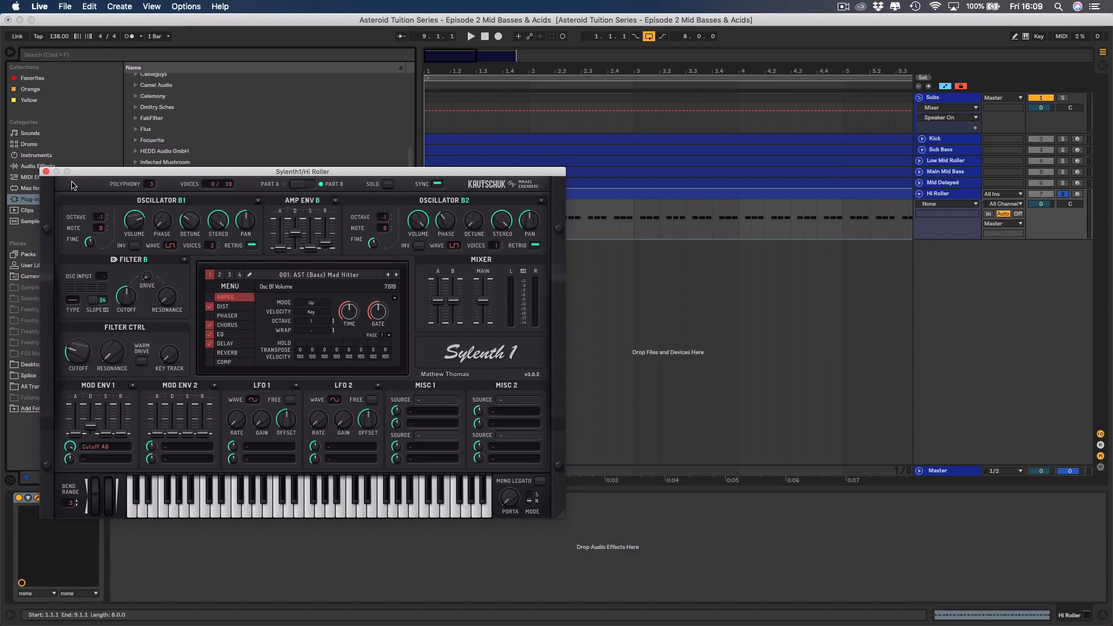
# Play Hi Roller with the browser hidden, lower Sylenth1's main mixer volume and close the plug-in window.
pyautogui.click(935, 193)
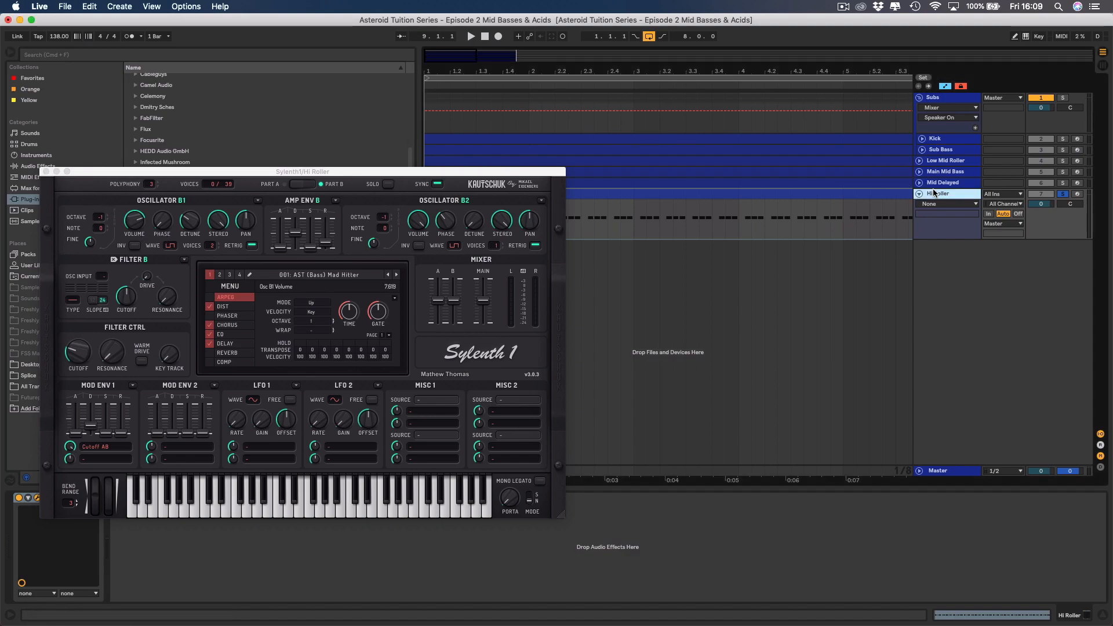
pyautogui.click(13, 54)
pyautogui.press('space')
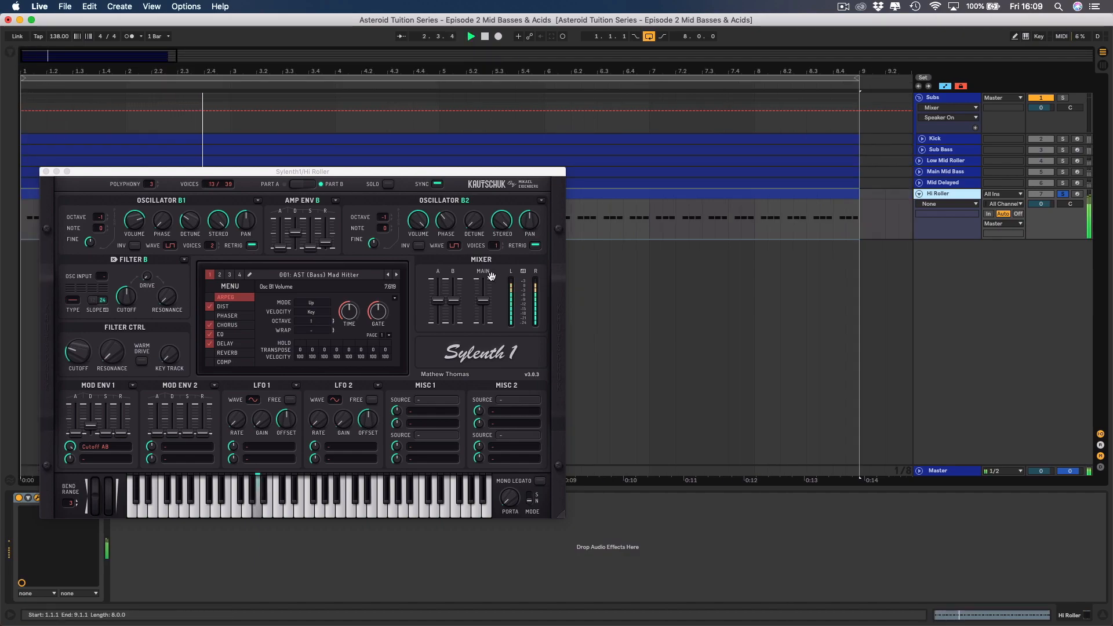
pyautogui.moveTo(483, 301); pyautogui.dragTo(486, 337)
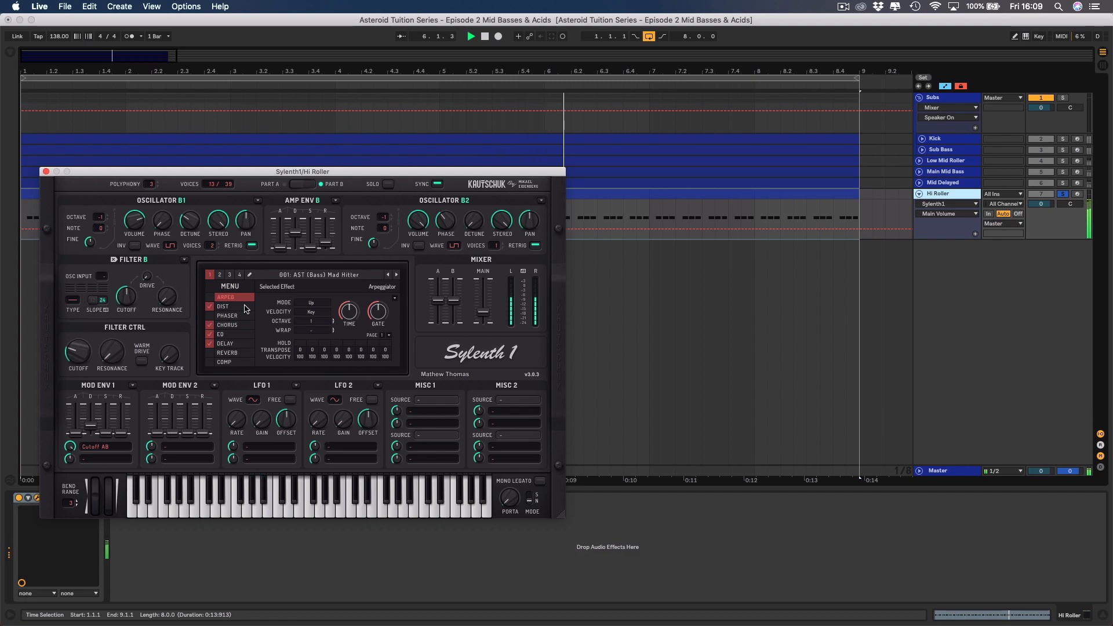
pyautogui.click(46, 173)
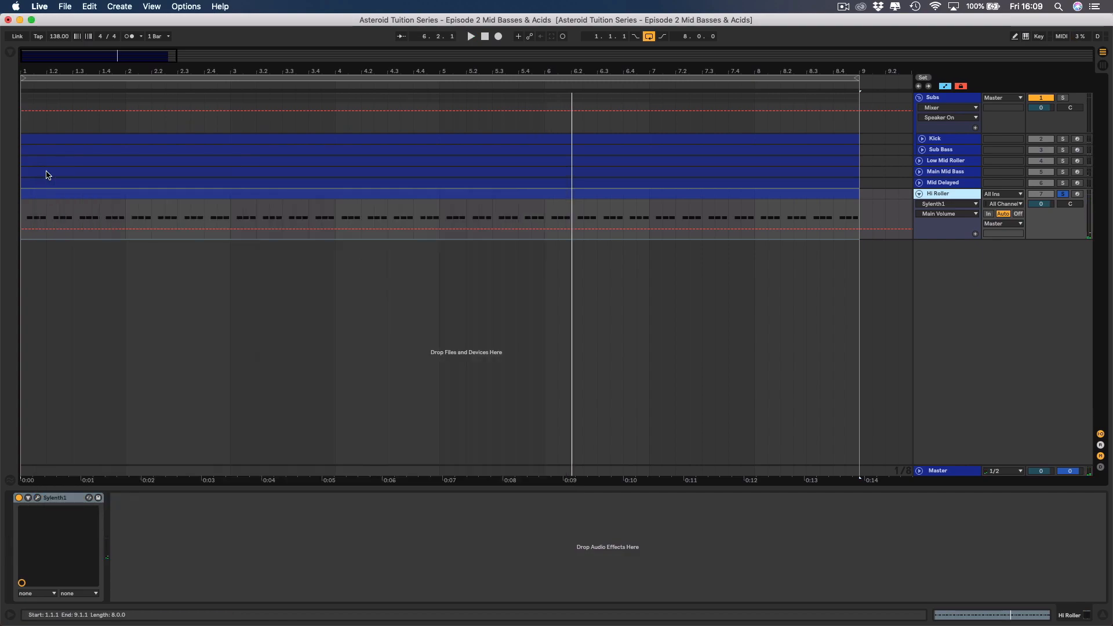
# Add EQ Eight after Sylenth1 on the Hi Roller track and hide the browser again.
pyautogui.click(11, 55)
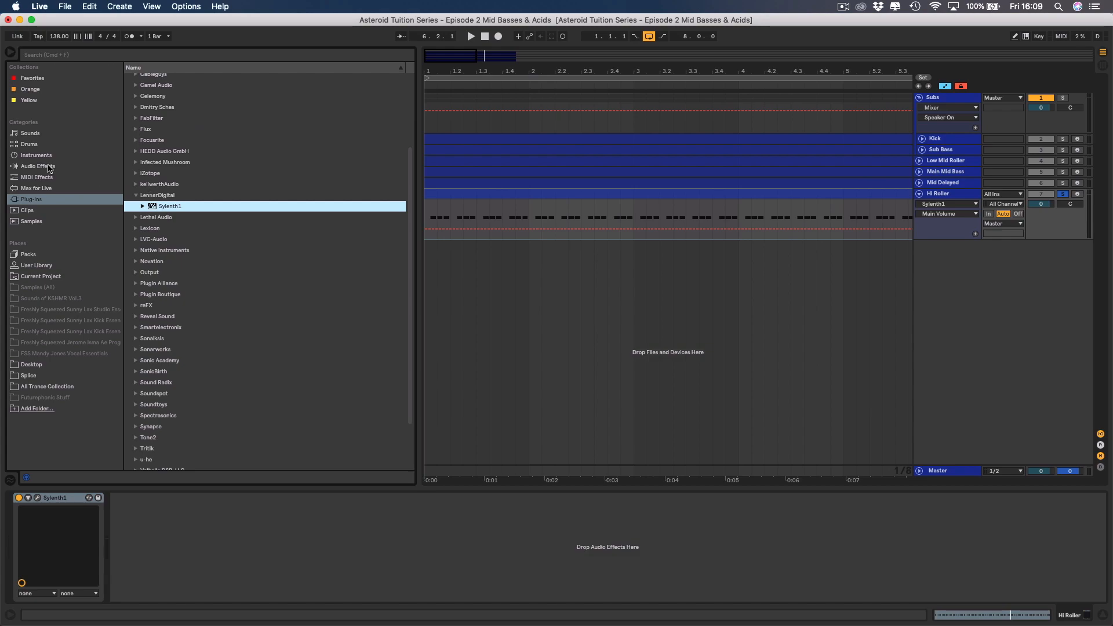
pyautogui.click(38, 167)
pyautogui.doubleClick(160, 210)
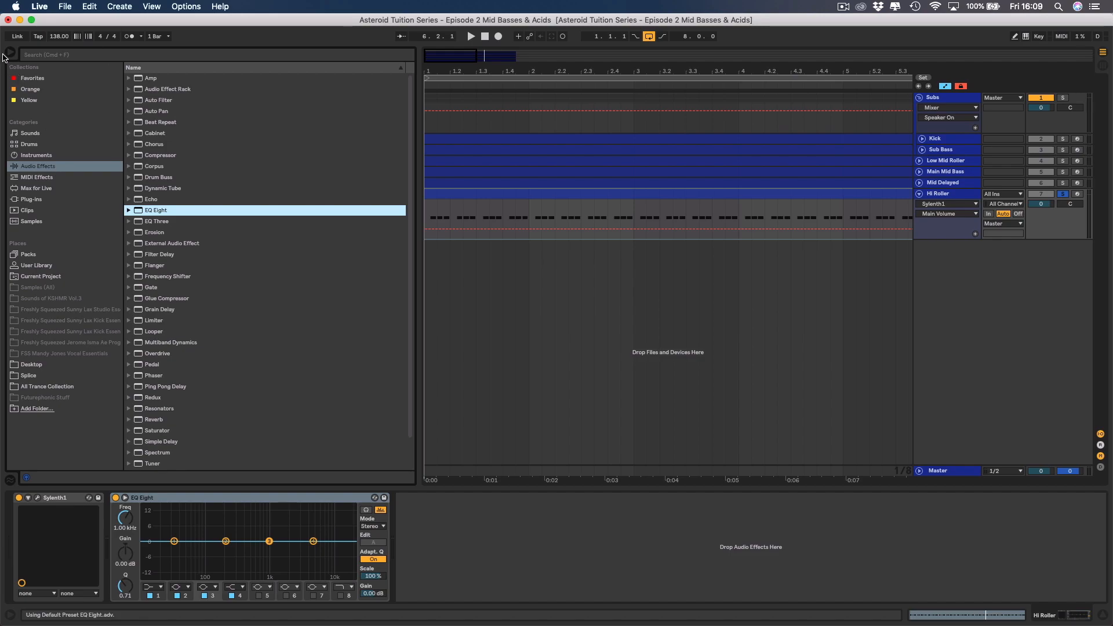
pyautogui.click(9, 55)
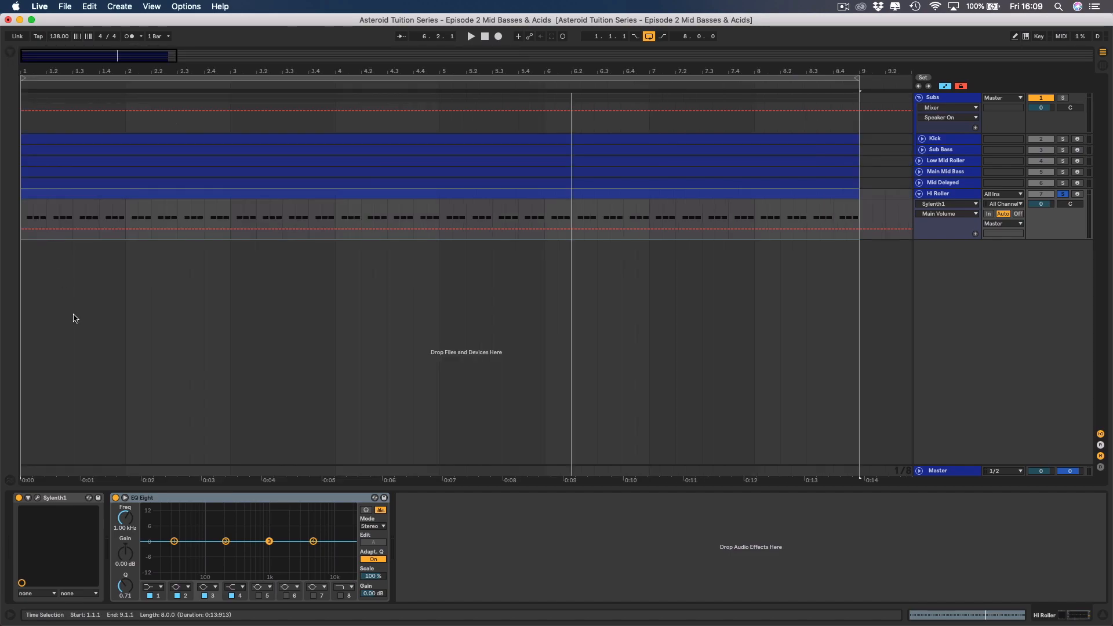
# Expand the EQ Eight display and set band 1 to a gentle low cut at 441 Hz during playback.
pyautogui.click(125, 498)
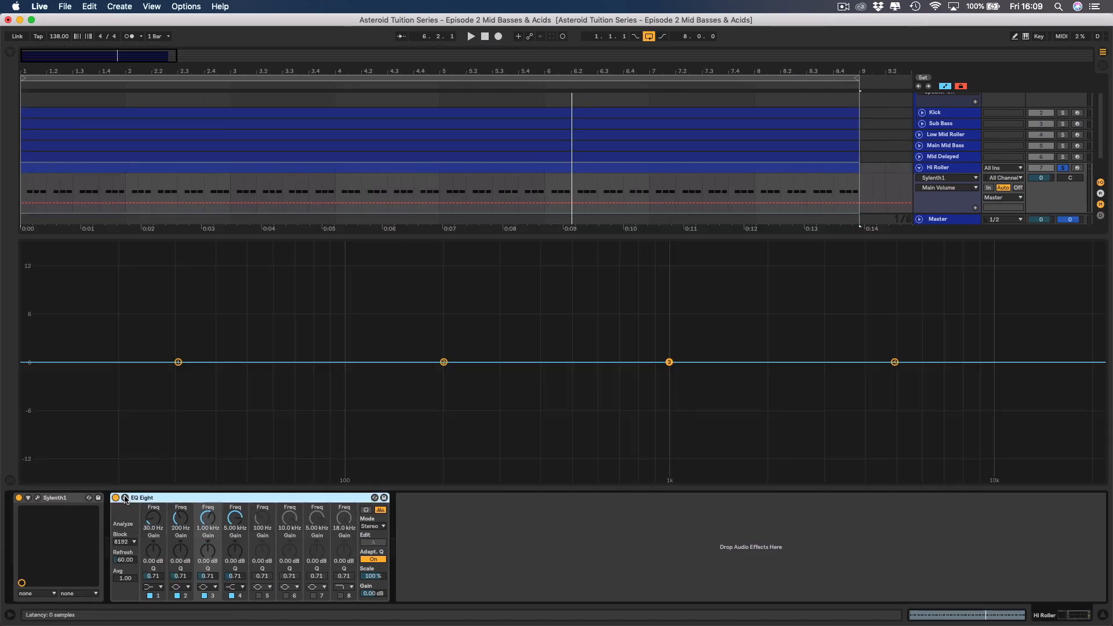
pyautogui.click(153, 587)
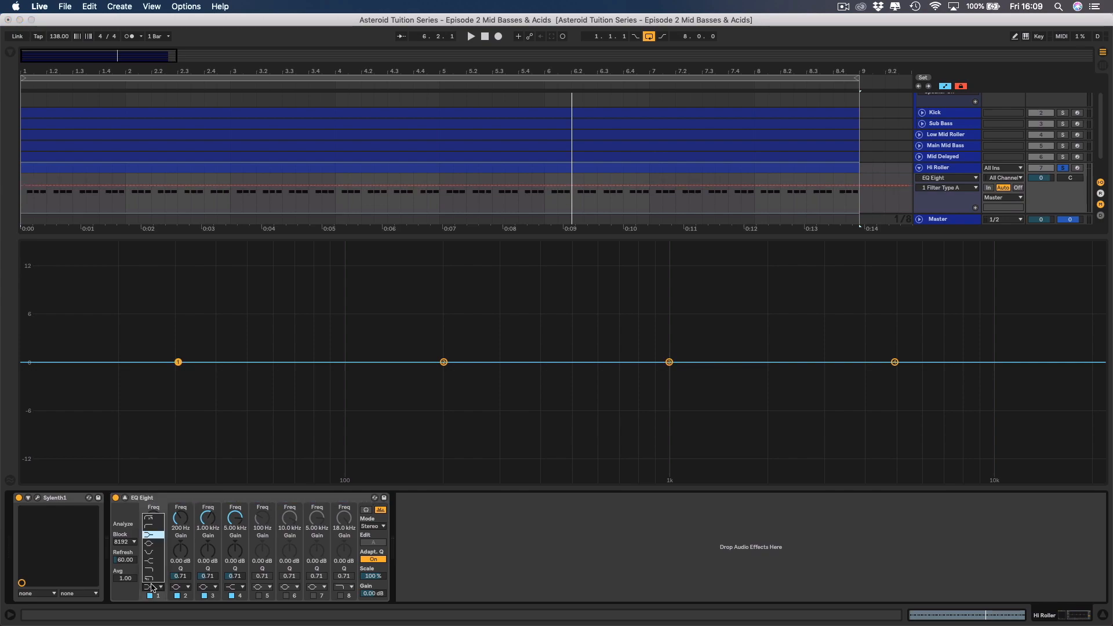
pyautogui.click(153, 528)
pyautogui.press('space')
pyautogui.moveTo(178, 391); pyautogui.dragTo(554, 391)
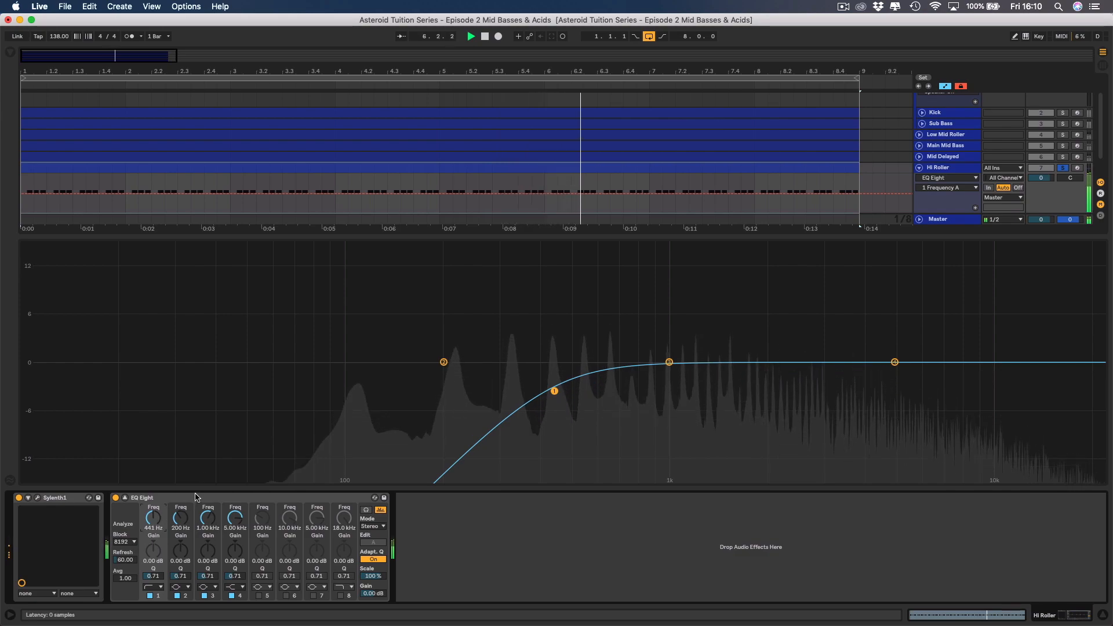
# Try the steep low-cut shape on EQ Eight band 1 during playback and return the band to the gentle low cut.
pyautogui.click(149, 588)
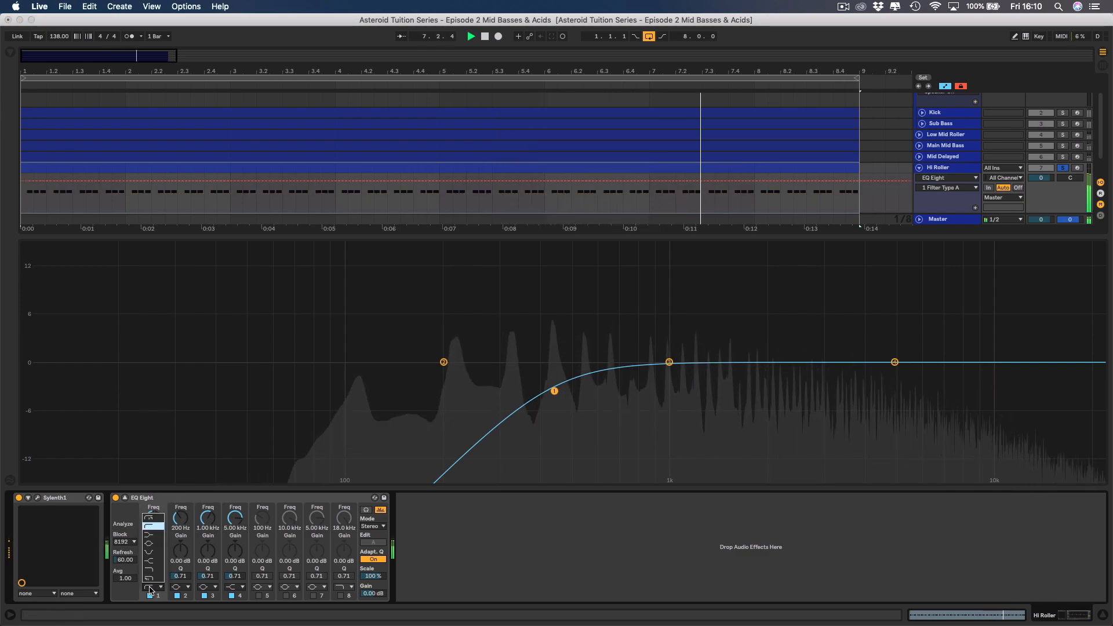
pyautogui.click(152, 519)
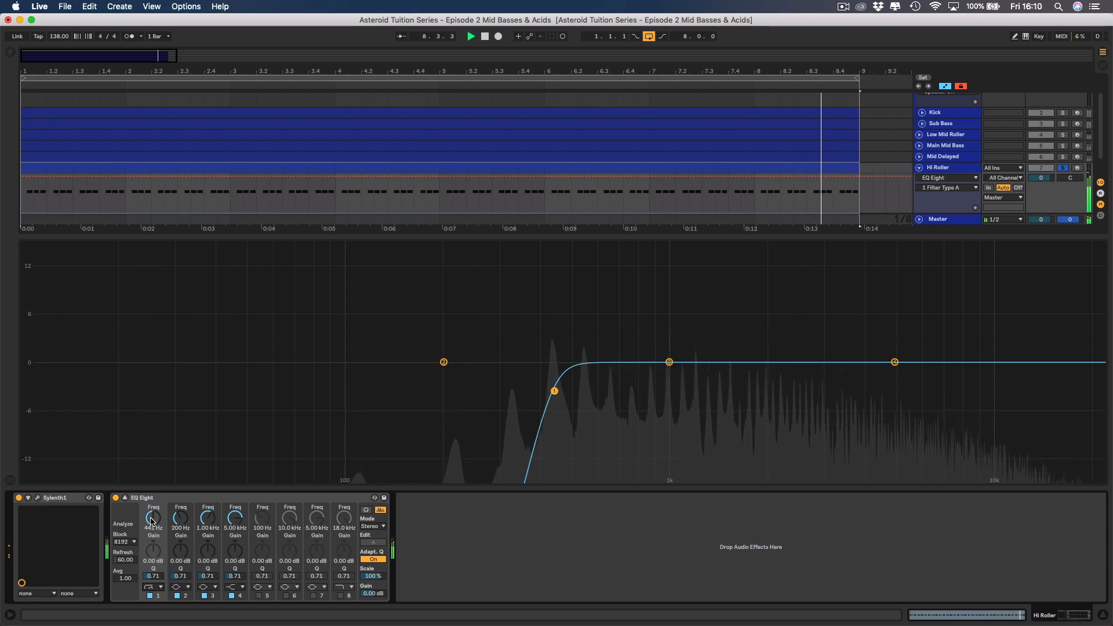
pyautogui.click(152, 588)
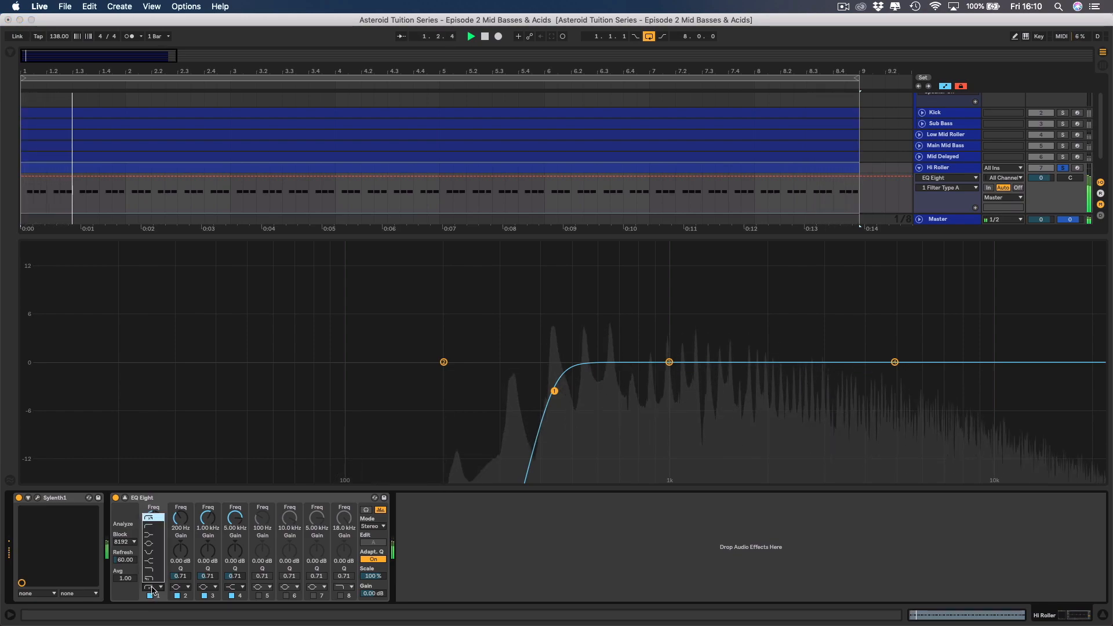
pyautogui.click(150, 534)
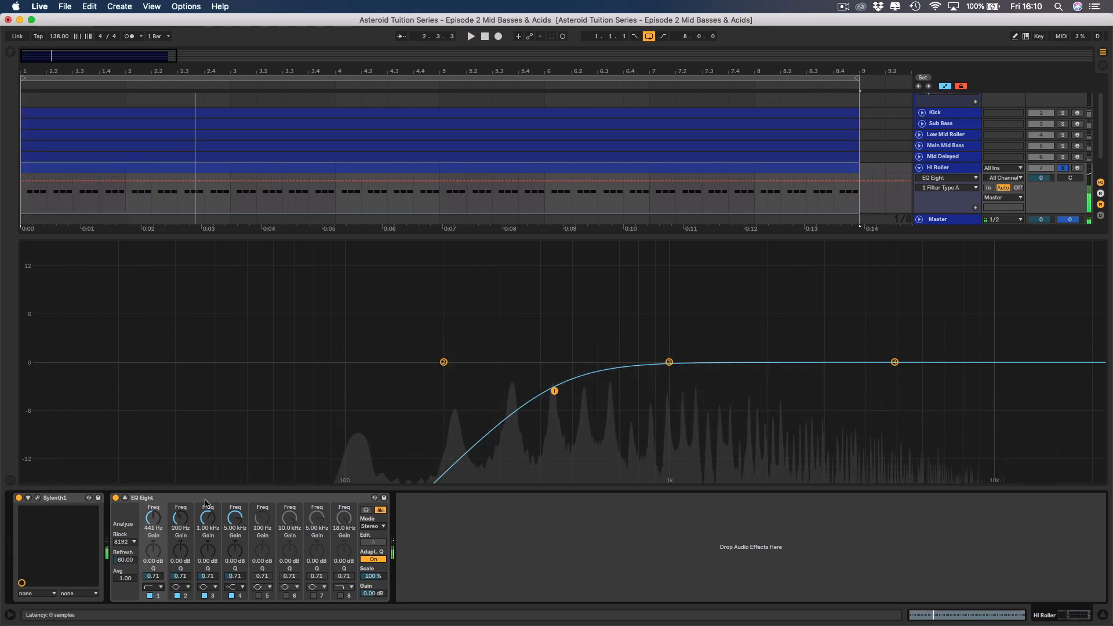
# Collapse the EQ display, set Hi Roller's track volume to -11 dB while playing it with Main Mid Bass, and unsolo both tracks.
pyautogui.click(125, 498)
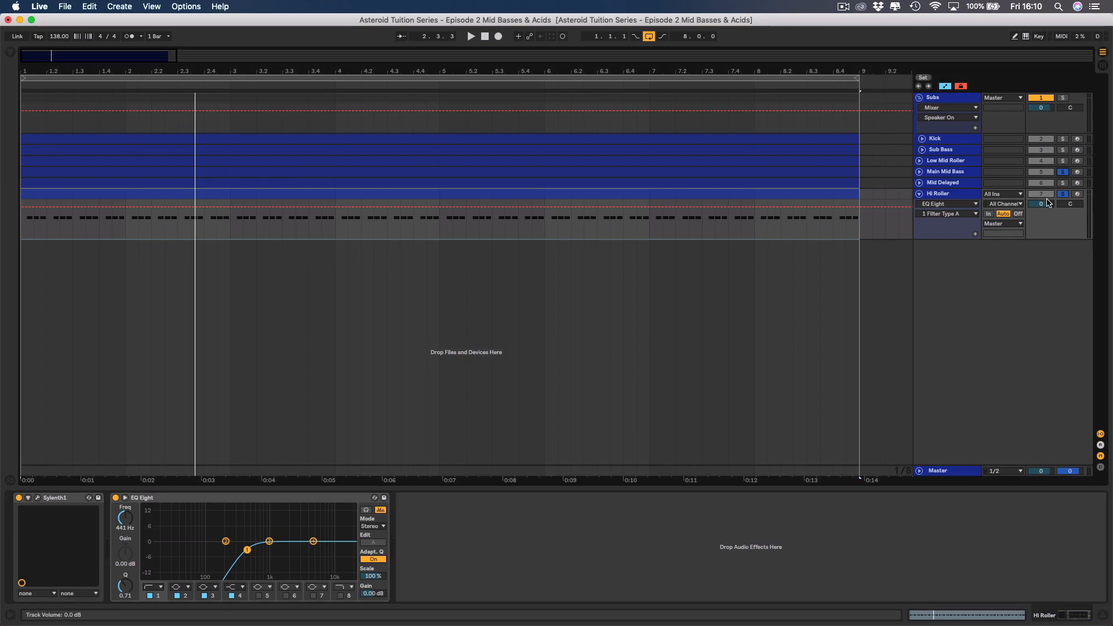
pyautogui.press('space')
pyautogui.moveTo(1048, 203); pyautogui.dragTo(1048, 225)
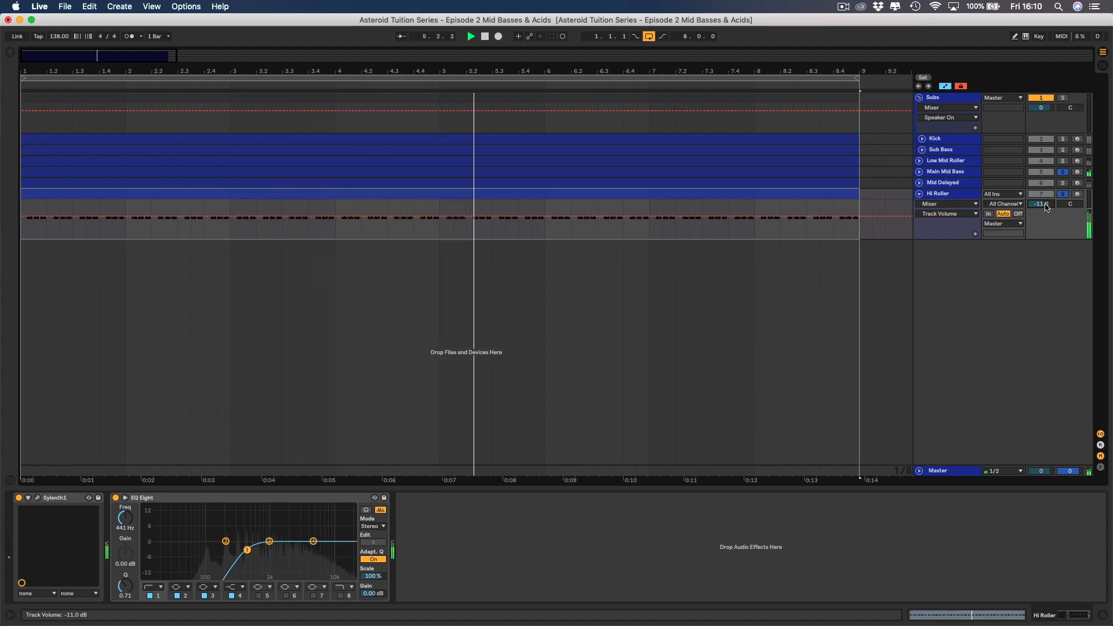
pyautogui.moveTo(1047, 208); pyautogui.dragTo(1048, 205)
pyautogui.press('space')
pyautogui.click(1064, 172)
pyautogui.click(1065, 194)
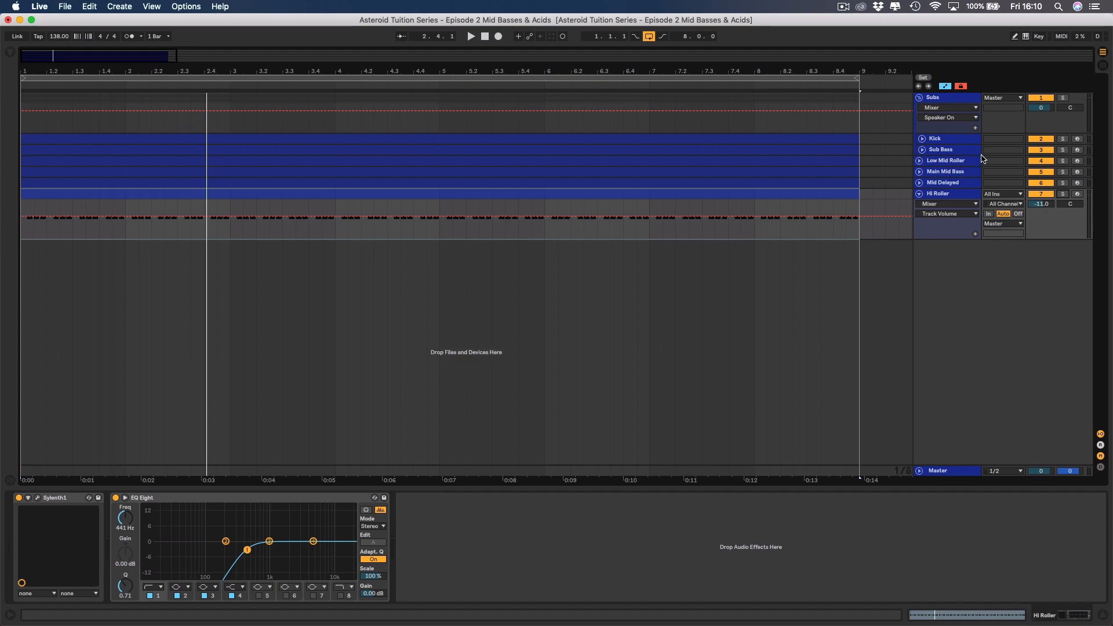
# Solo the Subs group to audition the kick and sub bass alone, and unsolo the group.
pyautogui.click(1062, 99)
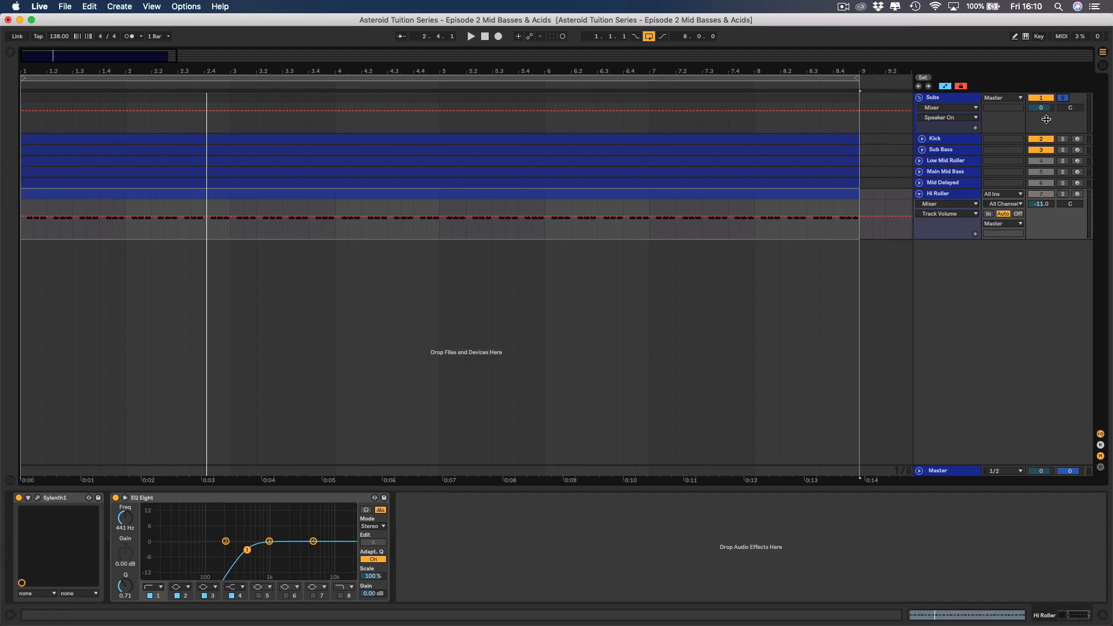
pyautogui.press('space')
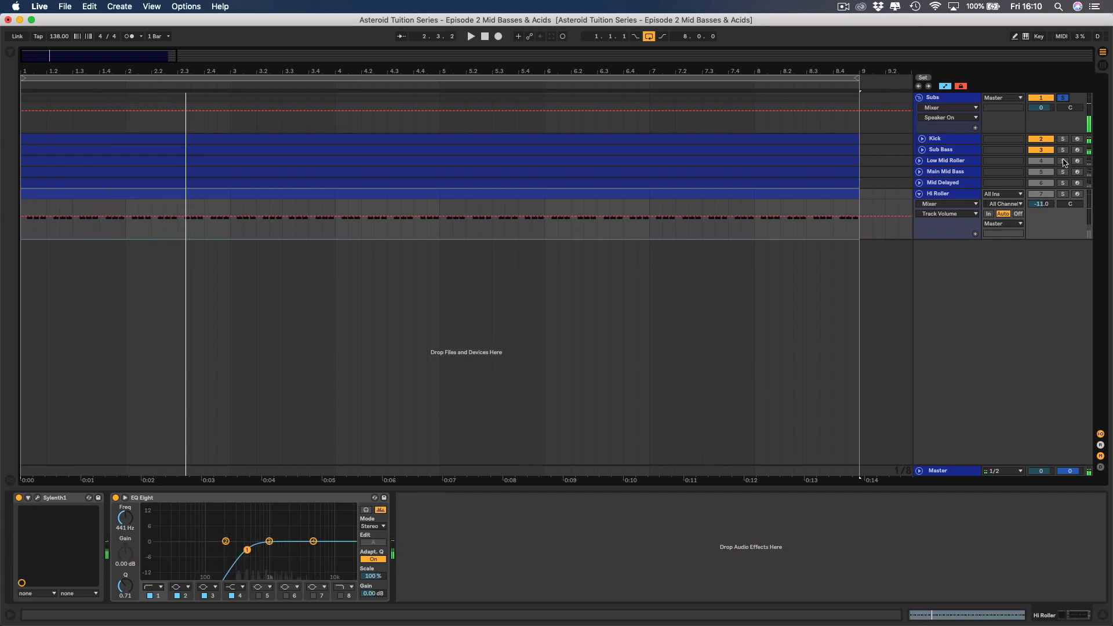
pyautogui.click(1062, 98)
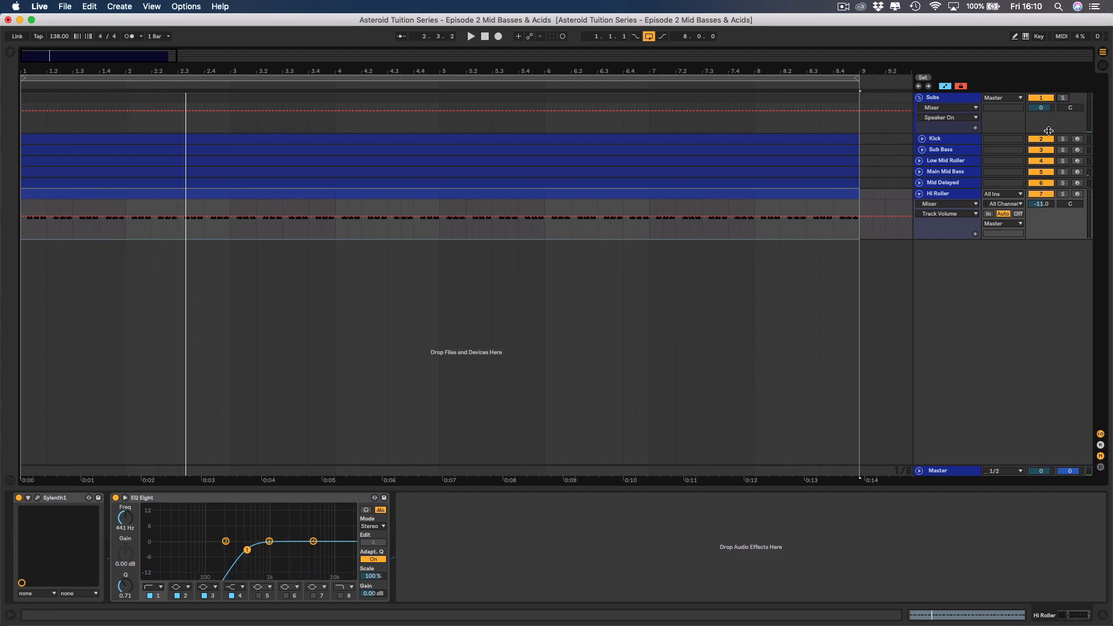
# Mute the mid bass layers and audition the build-up, reactivating Low Mid Roller, Main Mid Bass and Mid Delayed one by one.
pyautogui.click(1042, 193)
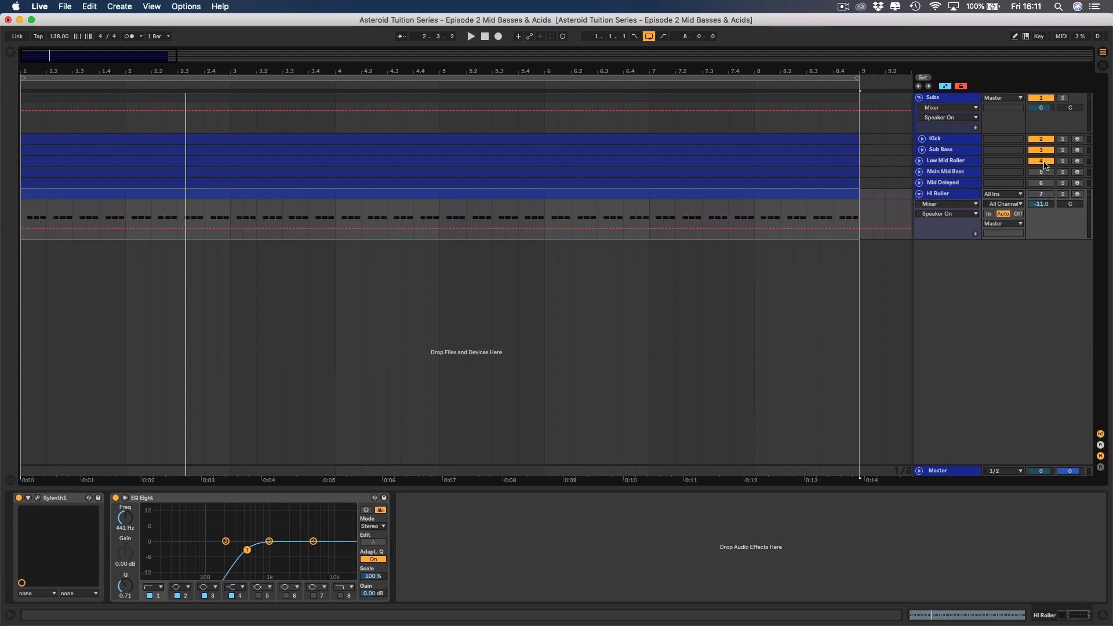
pyautogui.press('space')
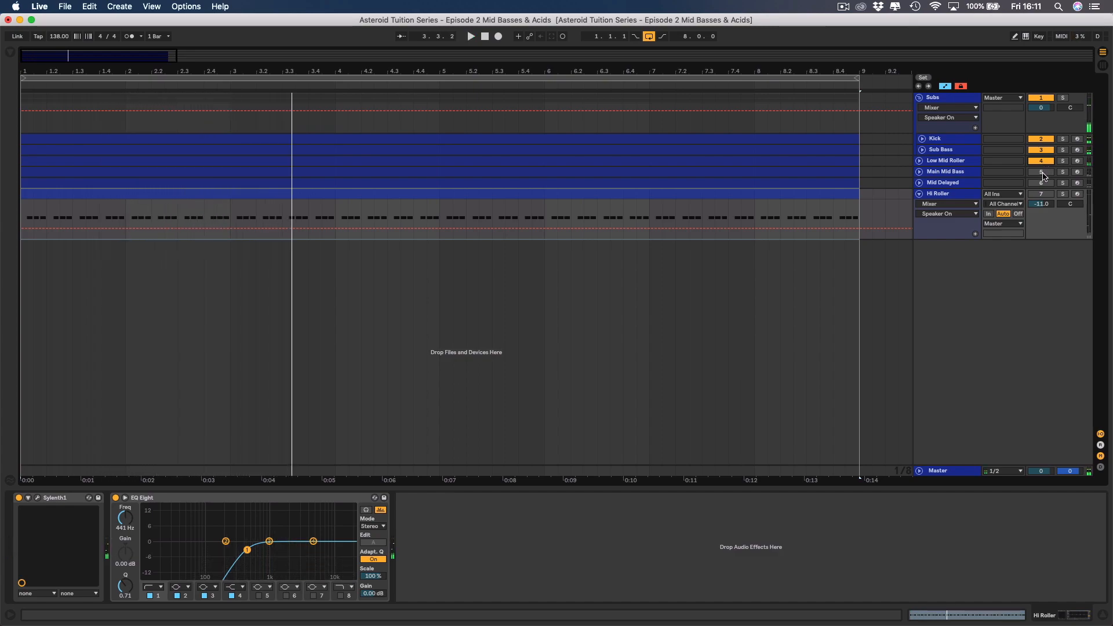
pyautogui.press('space')
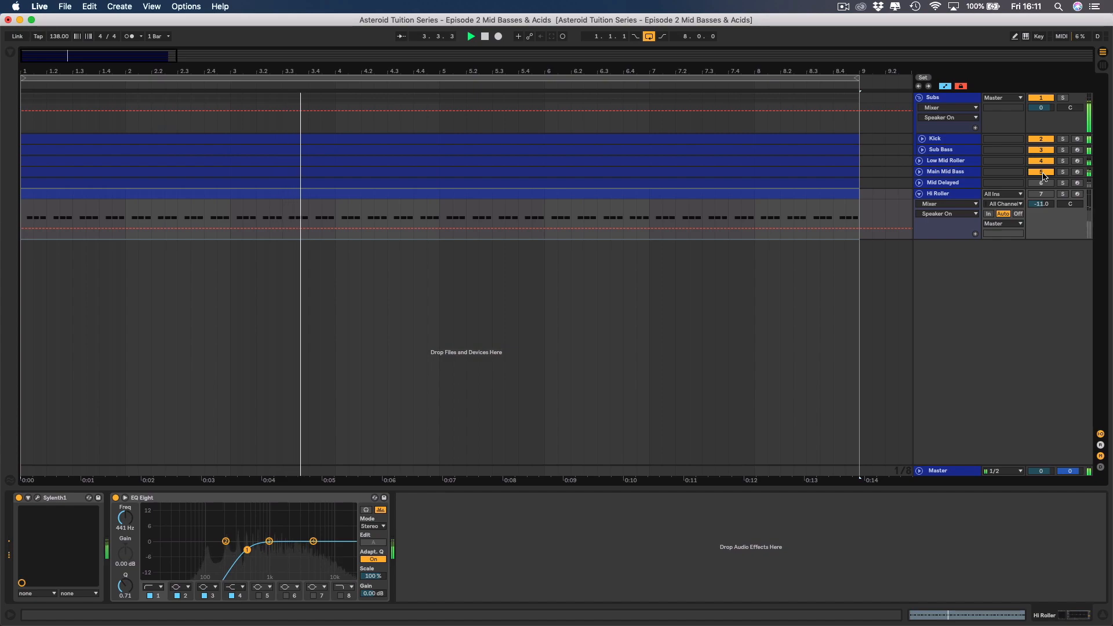
pyautogui.press('space')
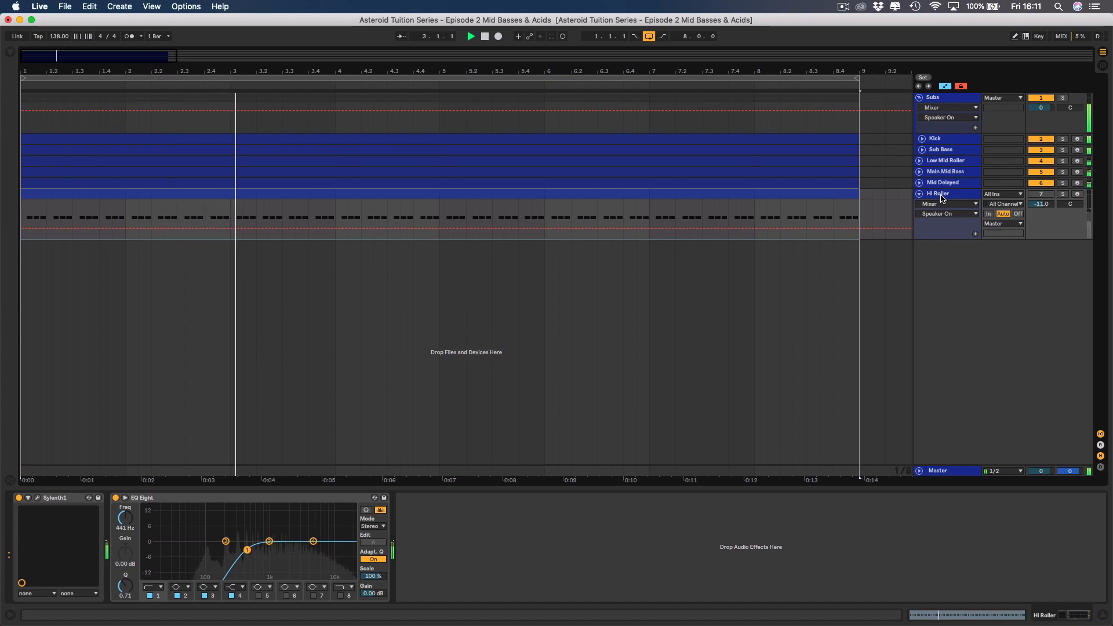
# Unfold the Mid Delayed track, set its volume to -5 dB during playback, and fold it again.
pyautogui.click(919, 182)
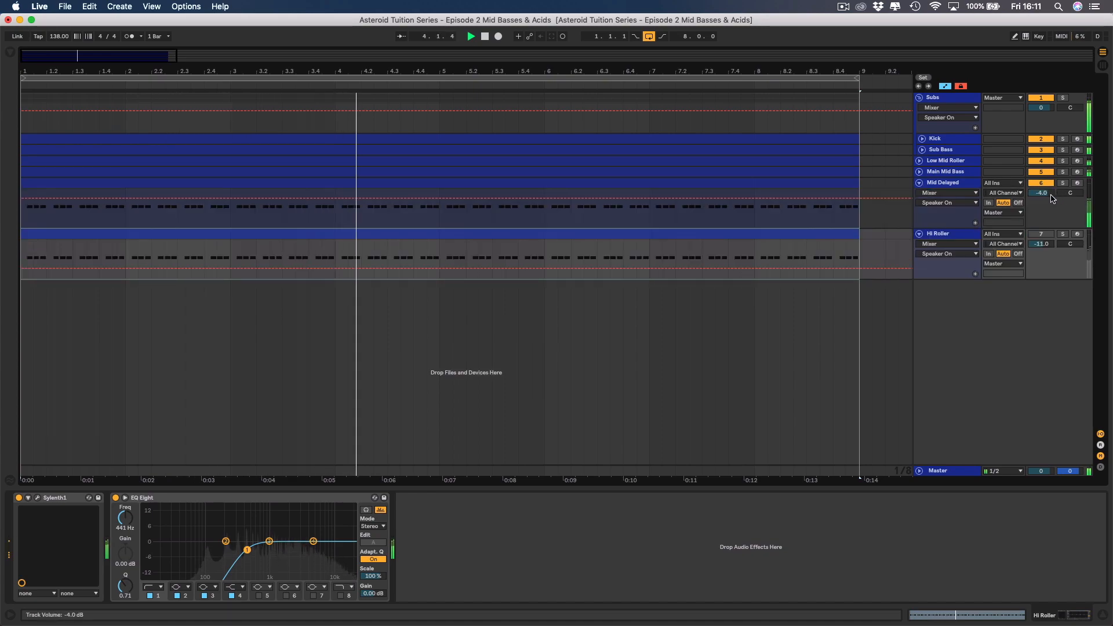
pyautogui.moveTo(1053, 199); pyautogui.dragTo(1052, 204)
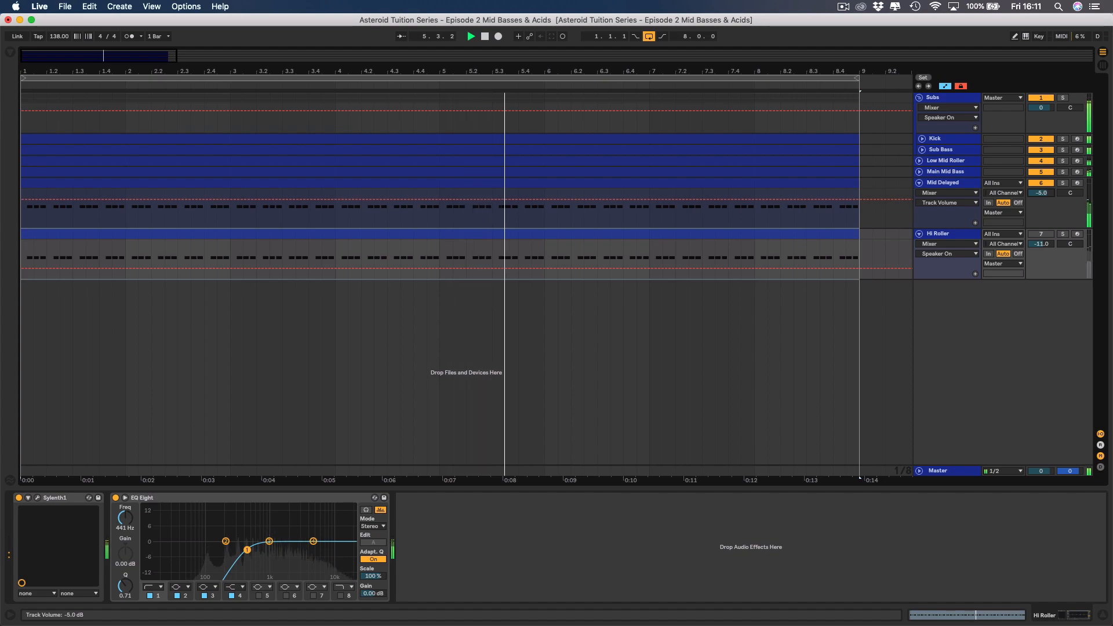
pyautogui.click(919, 183)
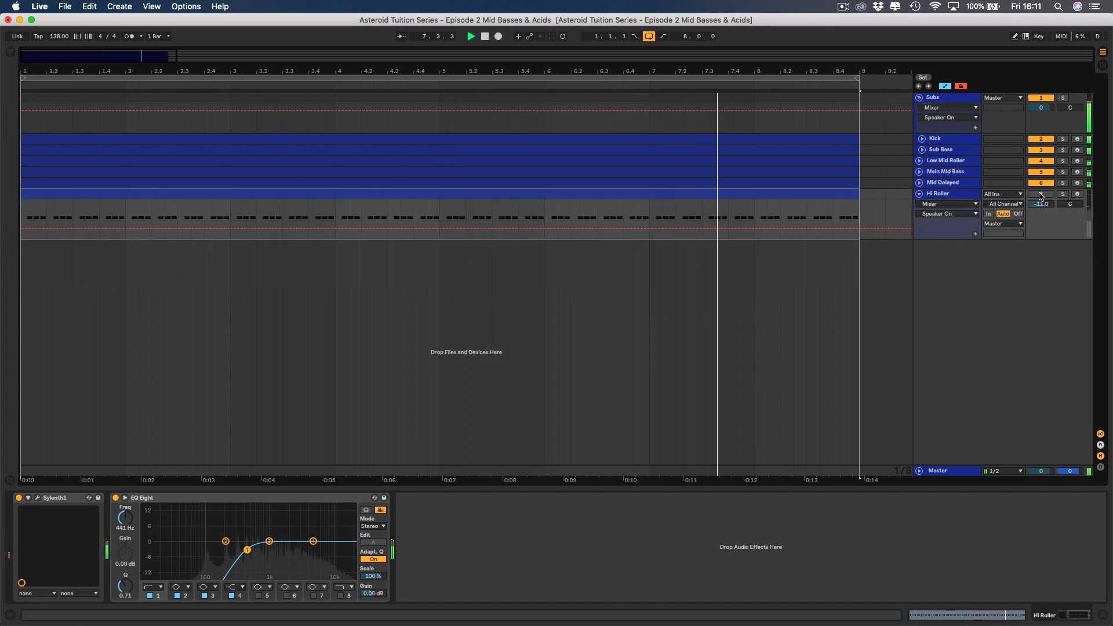
# Reactivate the Hi Roller track and lower its volume to -14 dB while the full stack plays.
pyautogui.click(1041, 194)
pyautogui.press('space')
pyautogui.moveTo(1042, 205); pyautogui.dragTo(1048, 207)
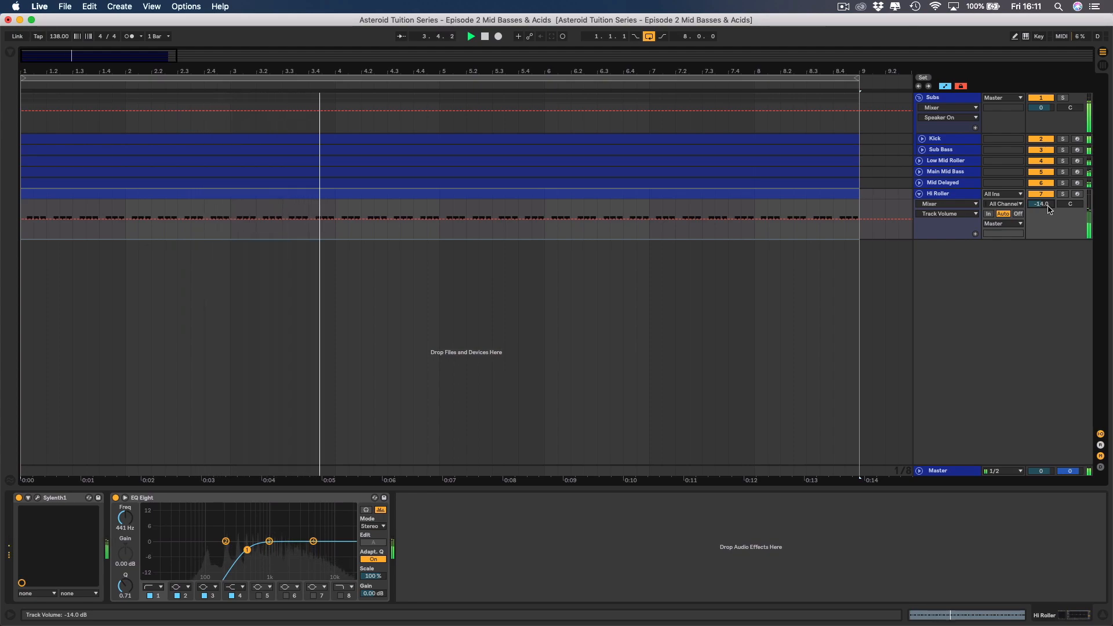
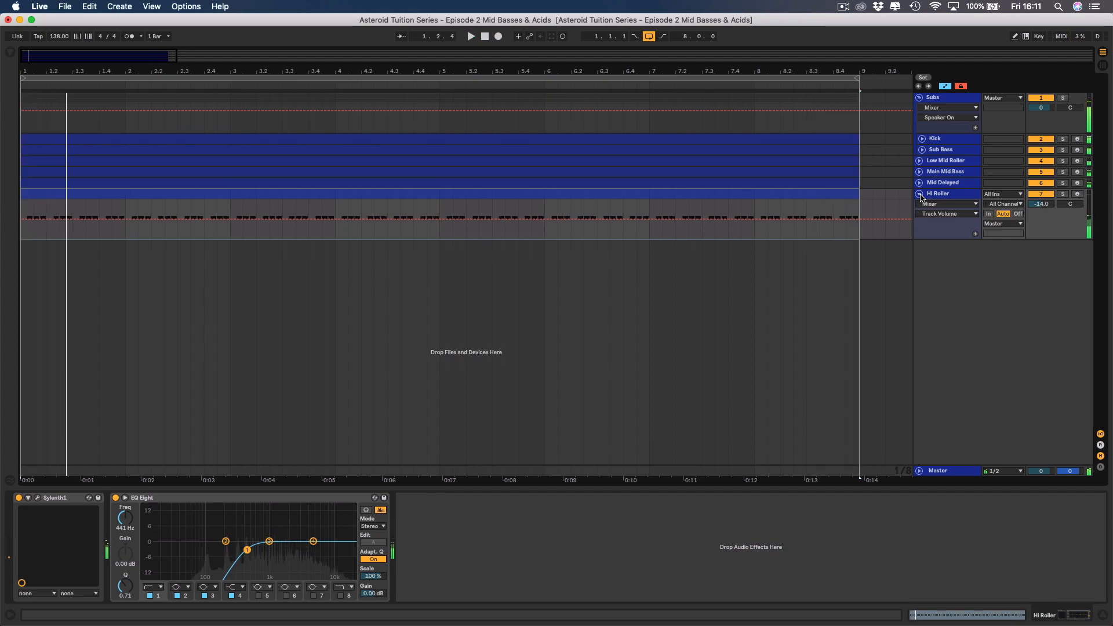
# Group the Low Mid Roller, Main Mid Bass, Mid Delayed and Hi Roller tracks and name the group Mid Basses.
pyautogui.click(920, 194)
pyautogui.click(939, 162)
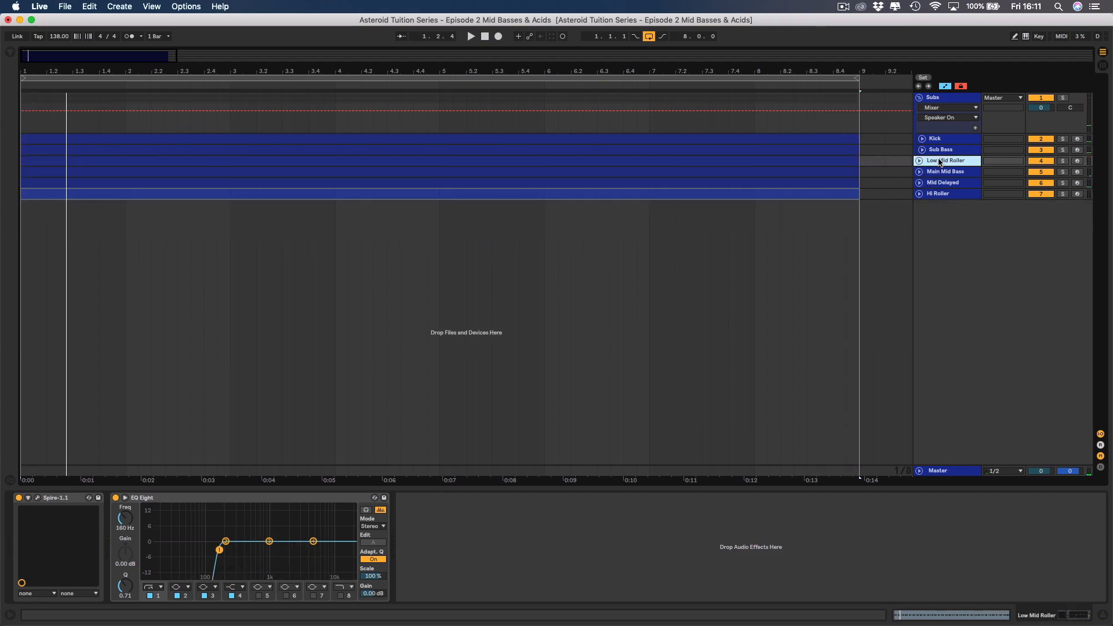
pyautogui.hotkey('shift', 'Down')
pyautogui.hotkey('shift', 'Down')
pyautogui.hotkey('shift', 'Down')
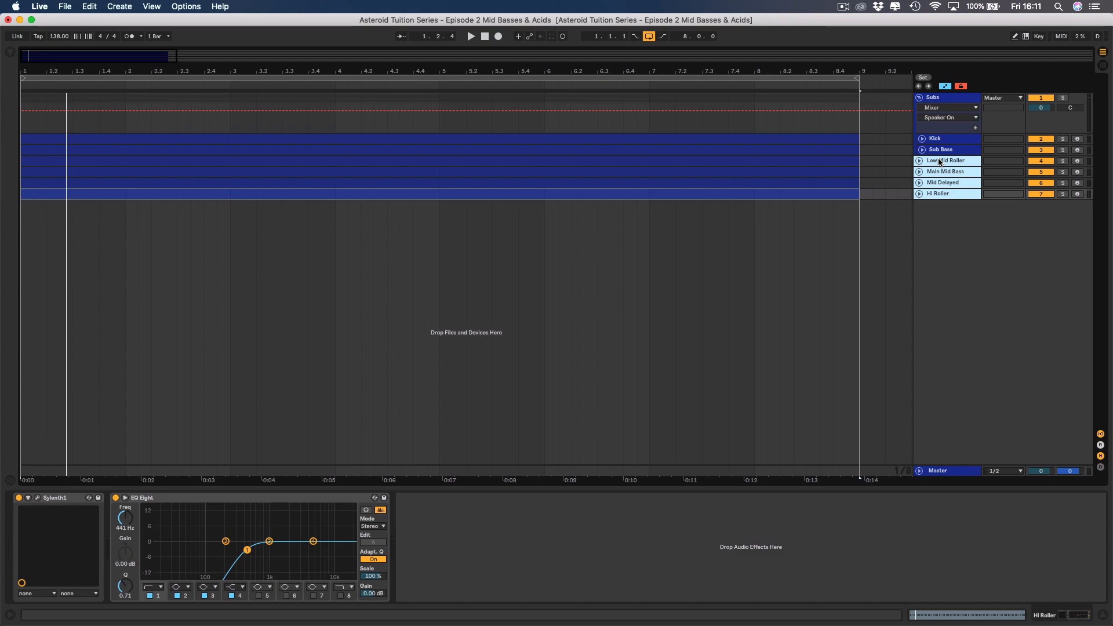
pyautogui.rightClick(940, 162)
pyautogui.click(968, 247)
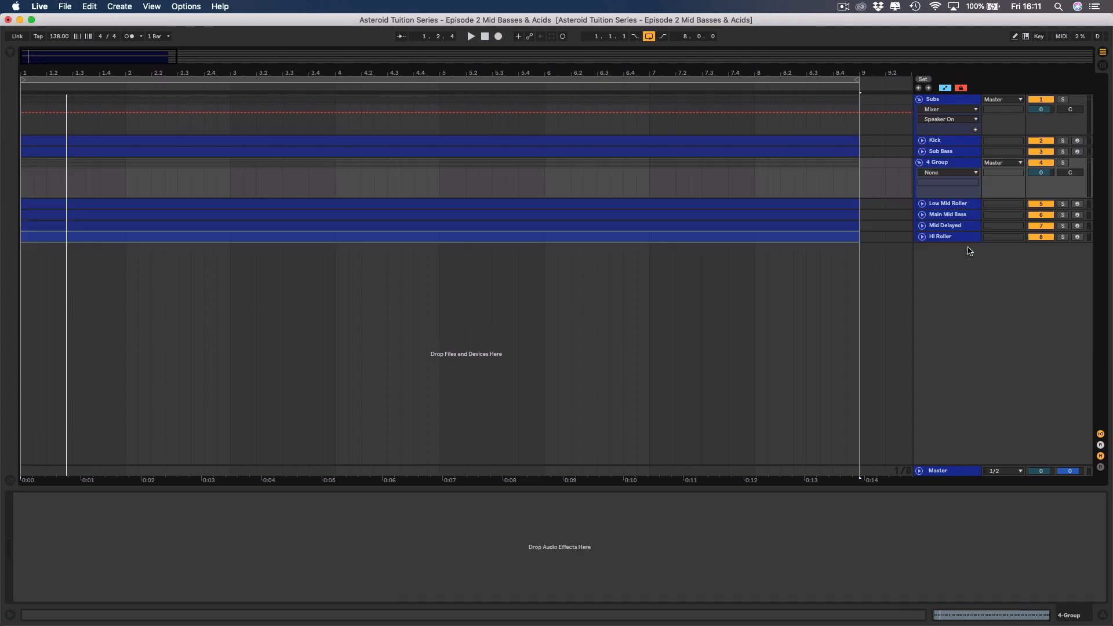
pyautogui.click(941, 165)
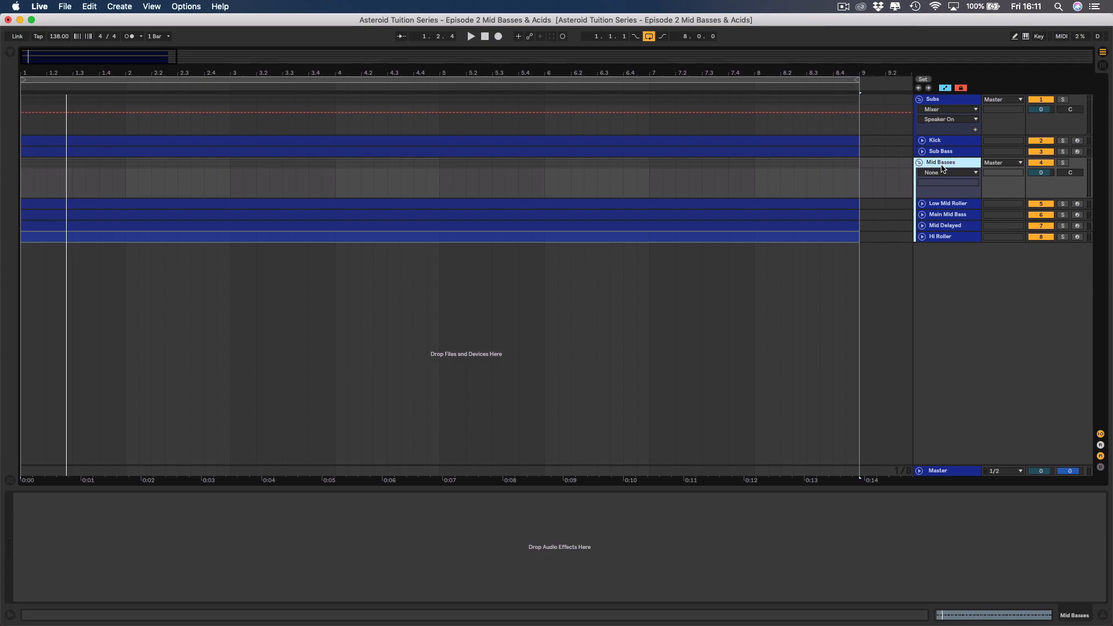
# Solo the Mid Basses group and audition it in playback, comparing the mix with and without the Low Mid Roller layer.
pyautogui.click(1063, 164)
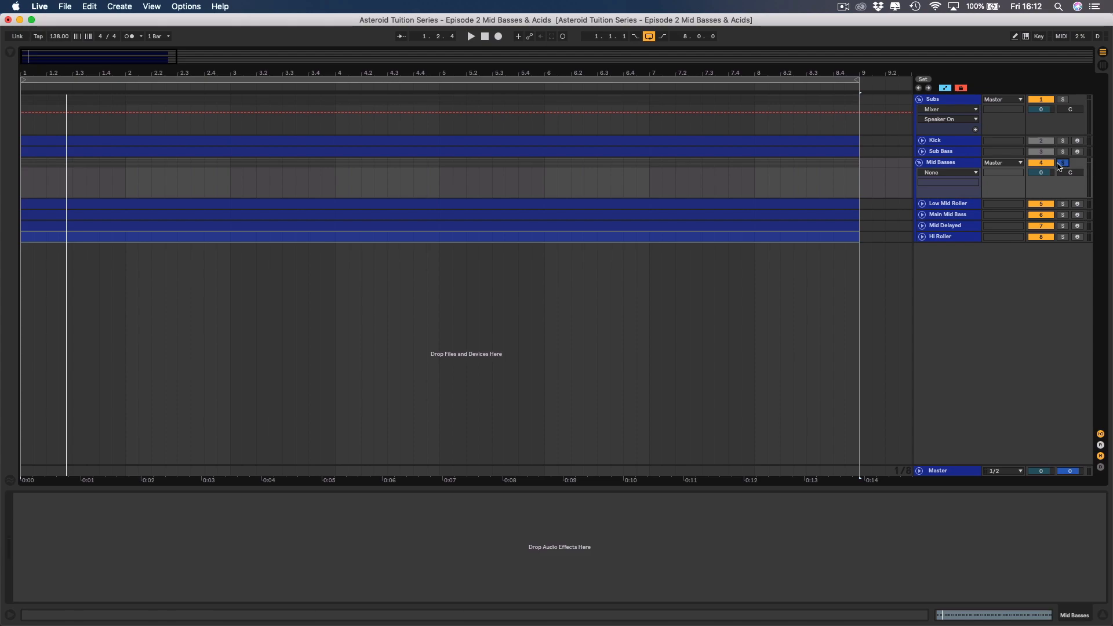
pyautogui.press('space')
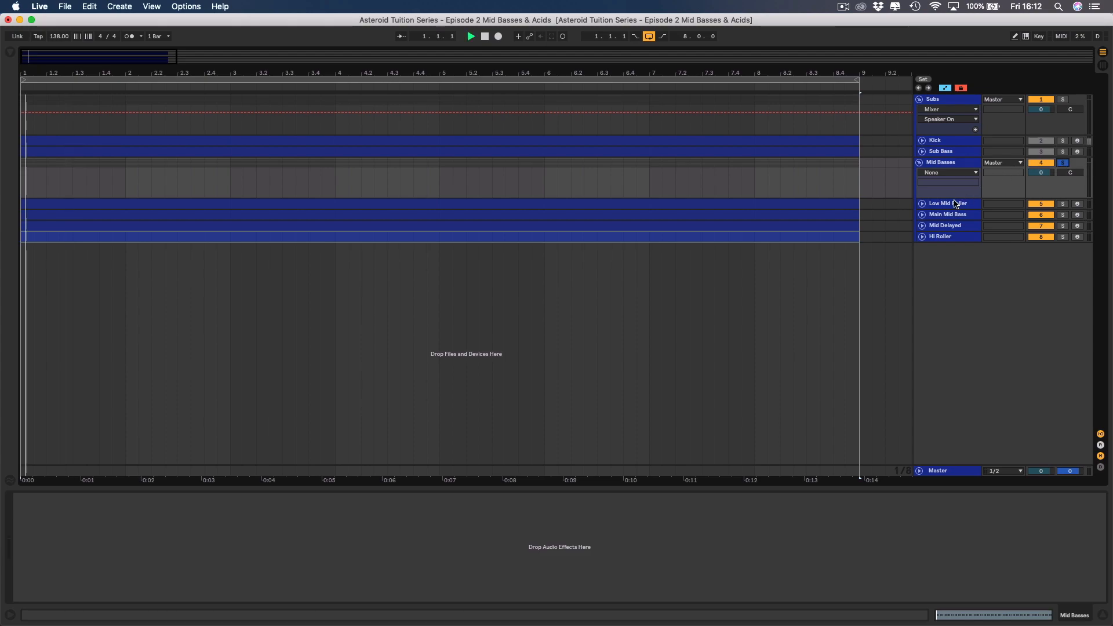
pyautogui.click(923, 215)
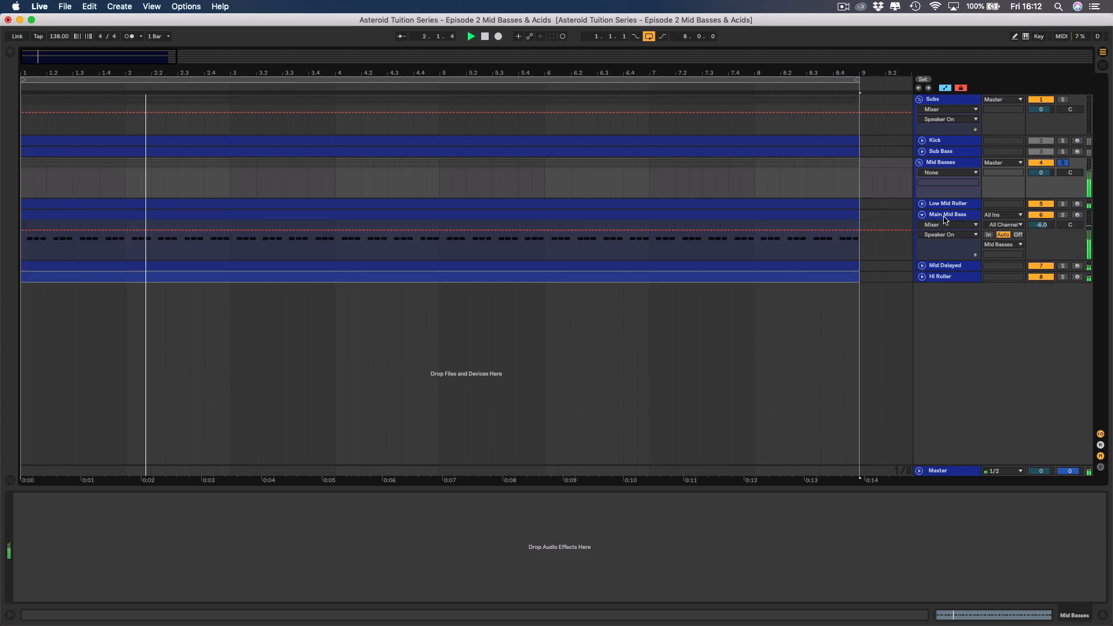
pyautogui.click(923, 204)
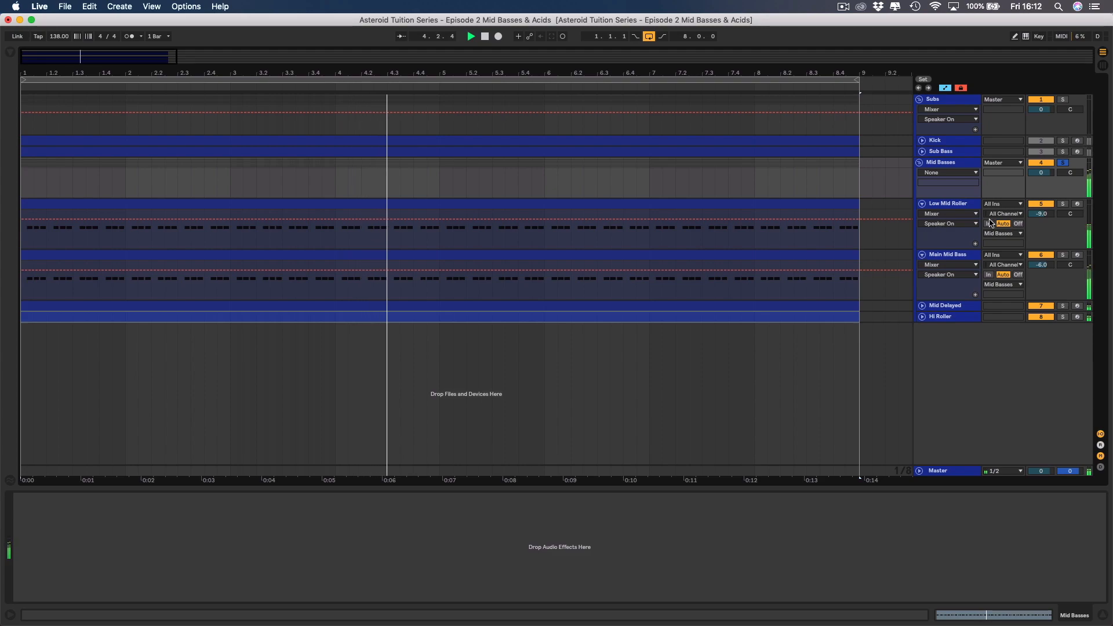
pyautogui.click(1042, 204)
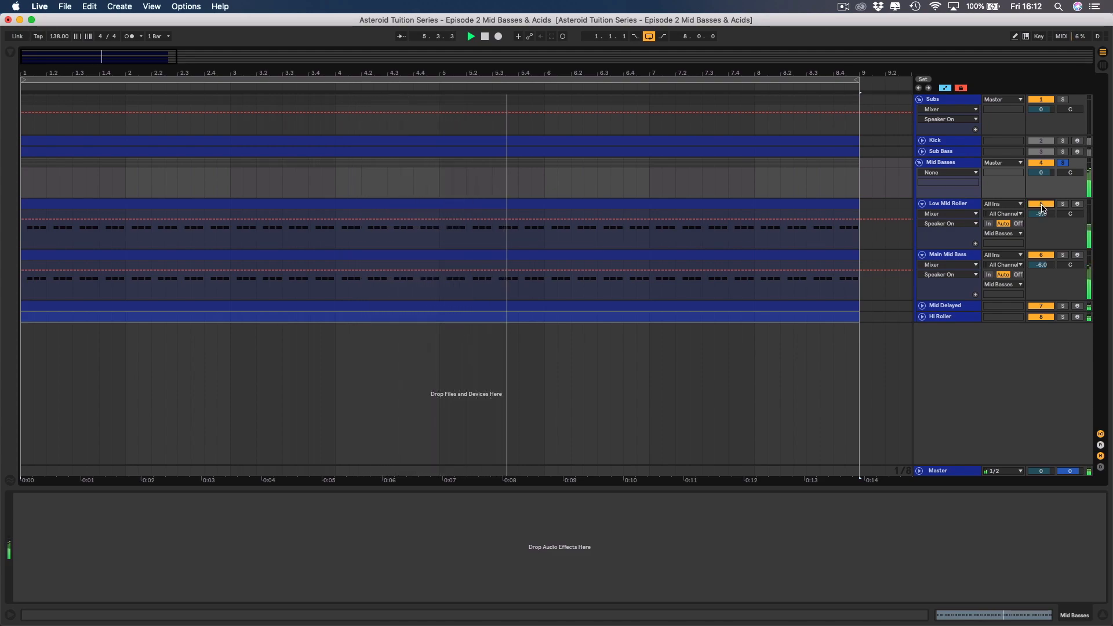
pyautogui.click(922, 204)
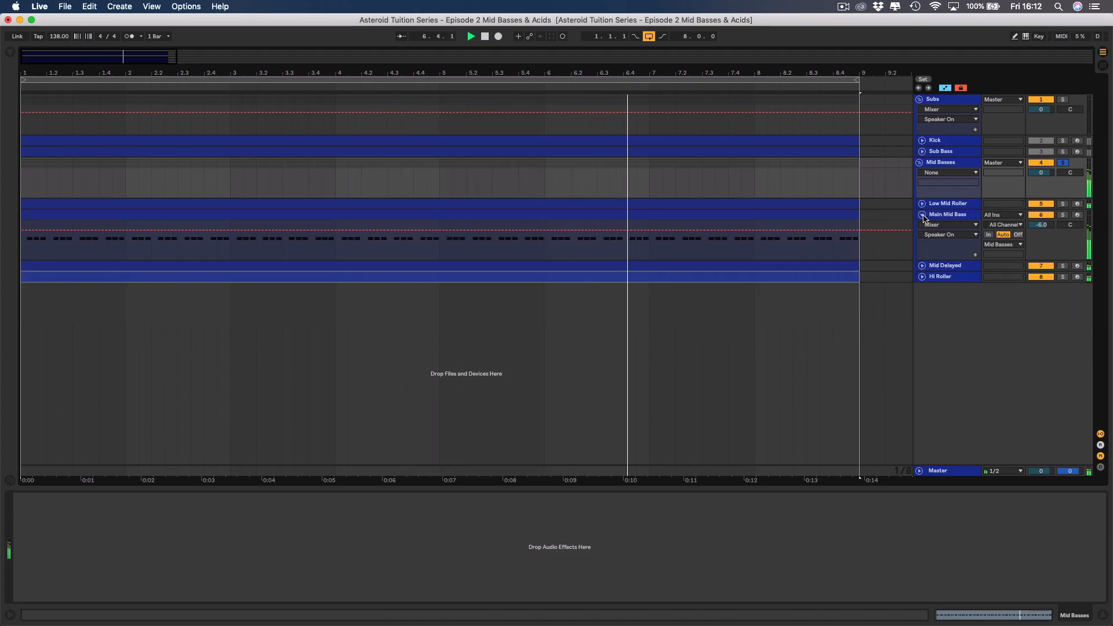
pyautogui.click(922, 215)
# Compare the soloed group with and without Mid Delayed, and lower the Mid Delayed track's volume slightly.
pyautogui.click(922, 225)
pyautogui.click(1049, 226)
pyautogui.click(1051, 227)
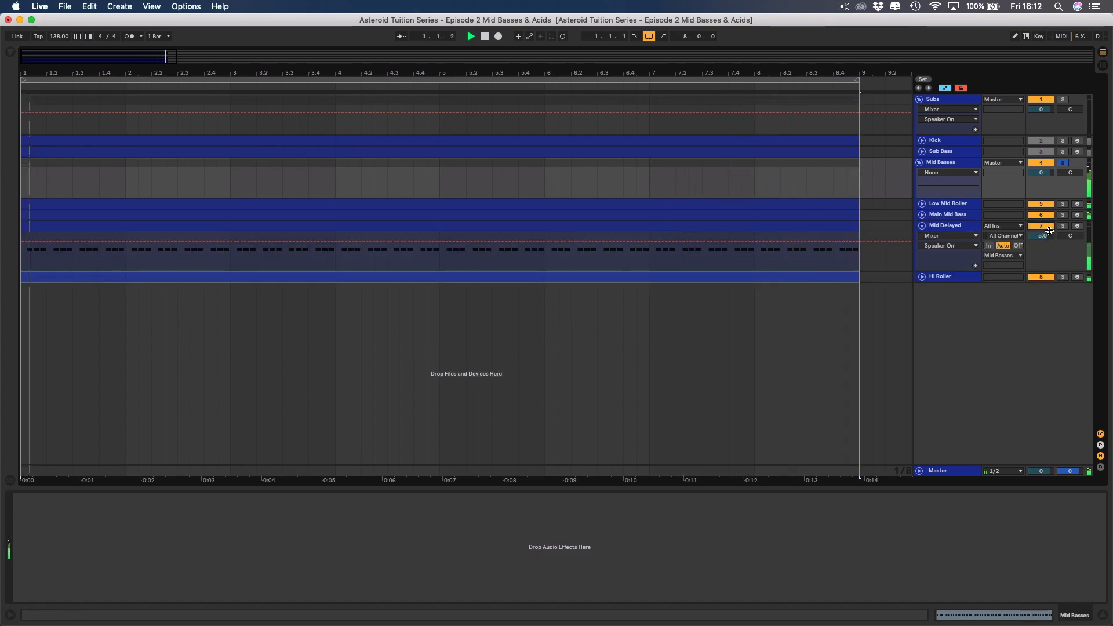
pyautogui.moveTo(1042, 235); pyautogui.dragTo(1042, 243)
pyautogui.click(922, 226)
# Compare the group with and without Hi Roller, and lower the Hi Roller track's volume to -18 dB.
pyautogui.click(922, 236)
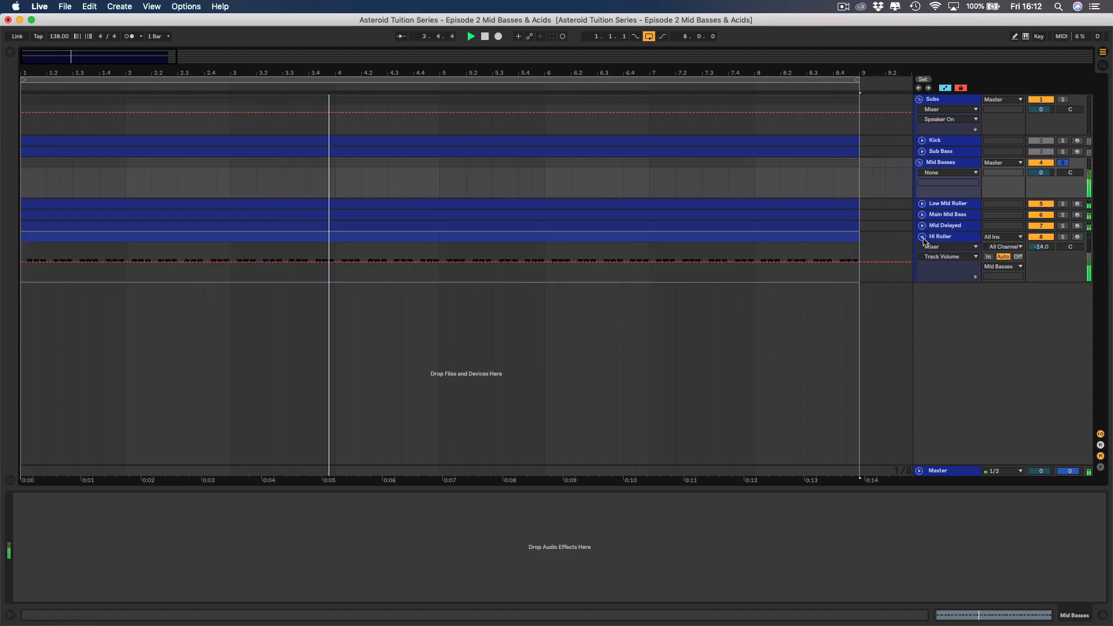
pyautogui.click(1041, 237)
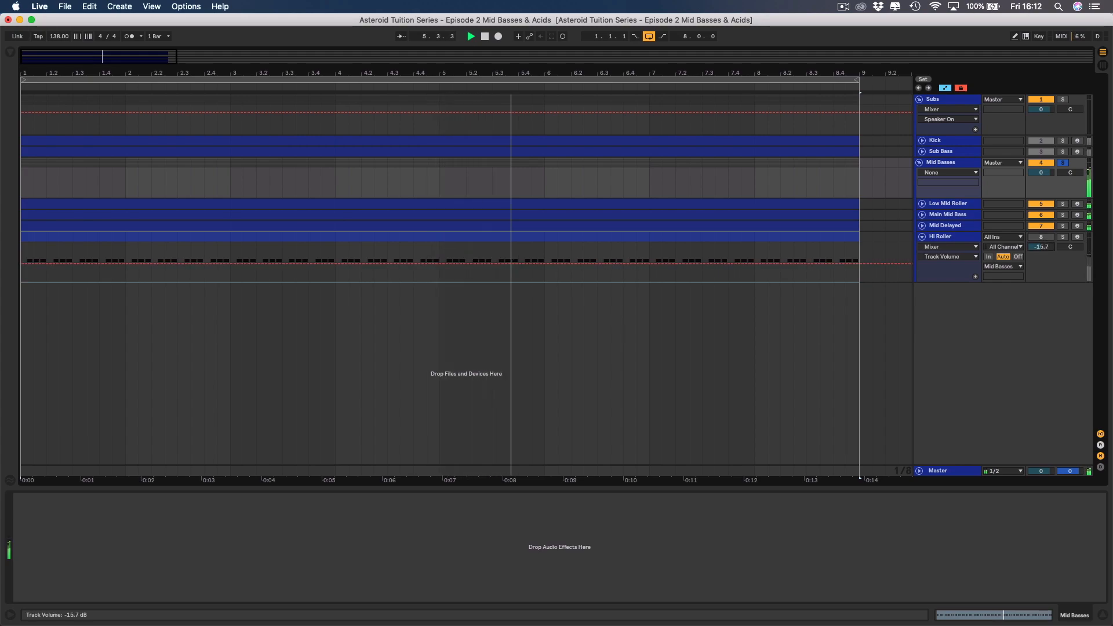
pyautogui.click(1049, 238)
pyautogui.moveTo(1044, 247); pyautogui.dragTo(1044, 248)
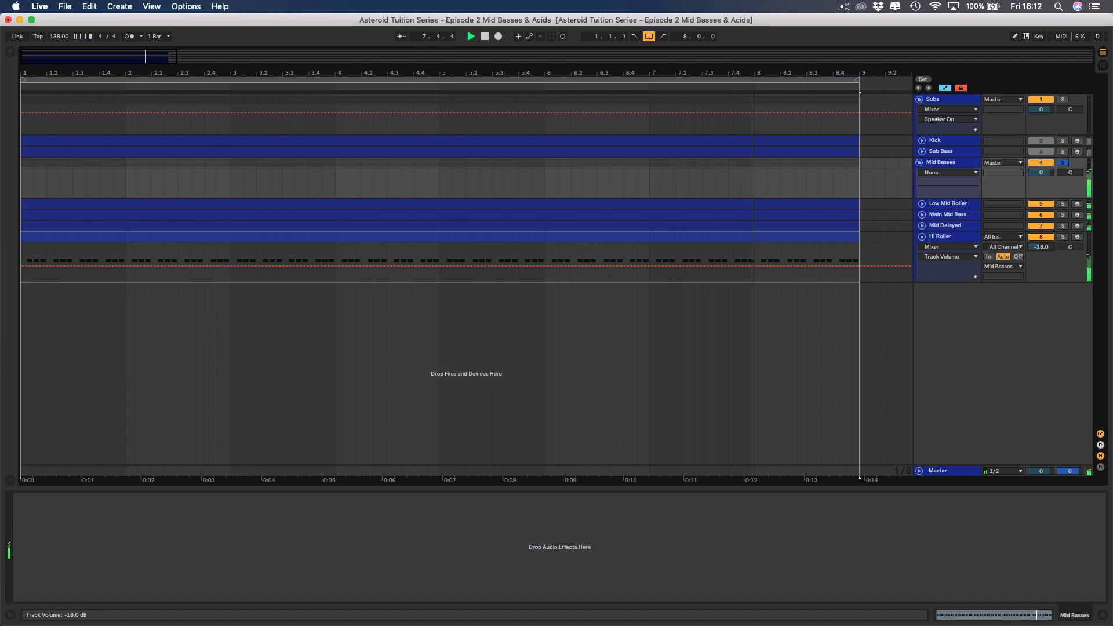
# On Main Mid Bass, set the Saturator drive to 2.86 dB and EQ Eight band 3 to 4.64 kHz at 4.34 dB gain.
pyautogui.click(922, 214)
pyautogui.click(928, 215)
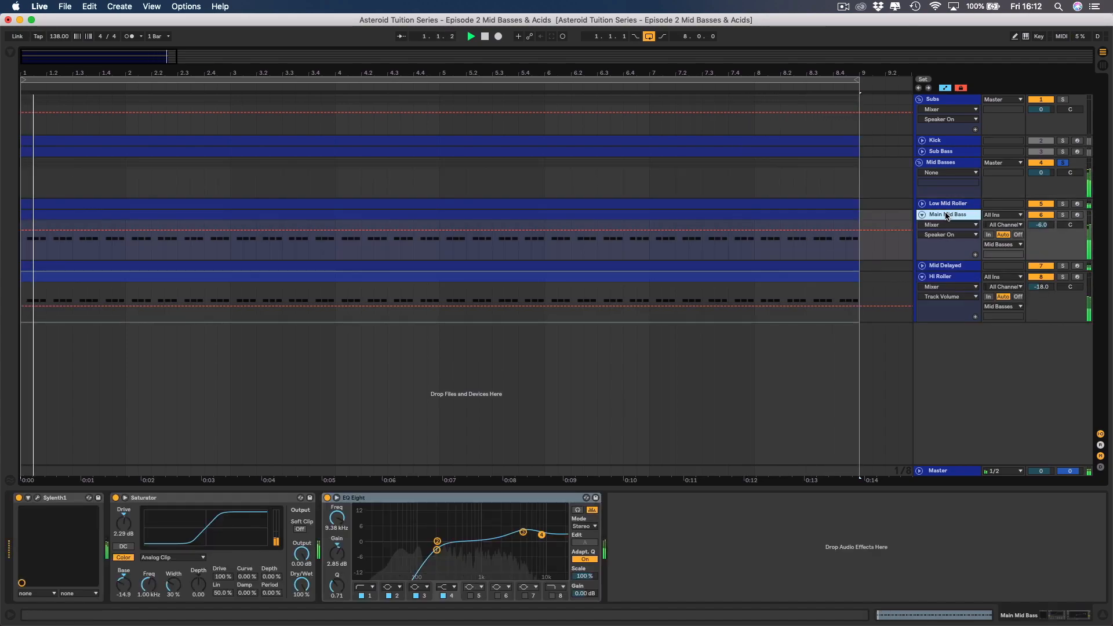
pyautogui.click(133, 515)
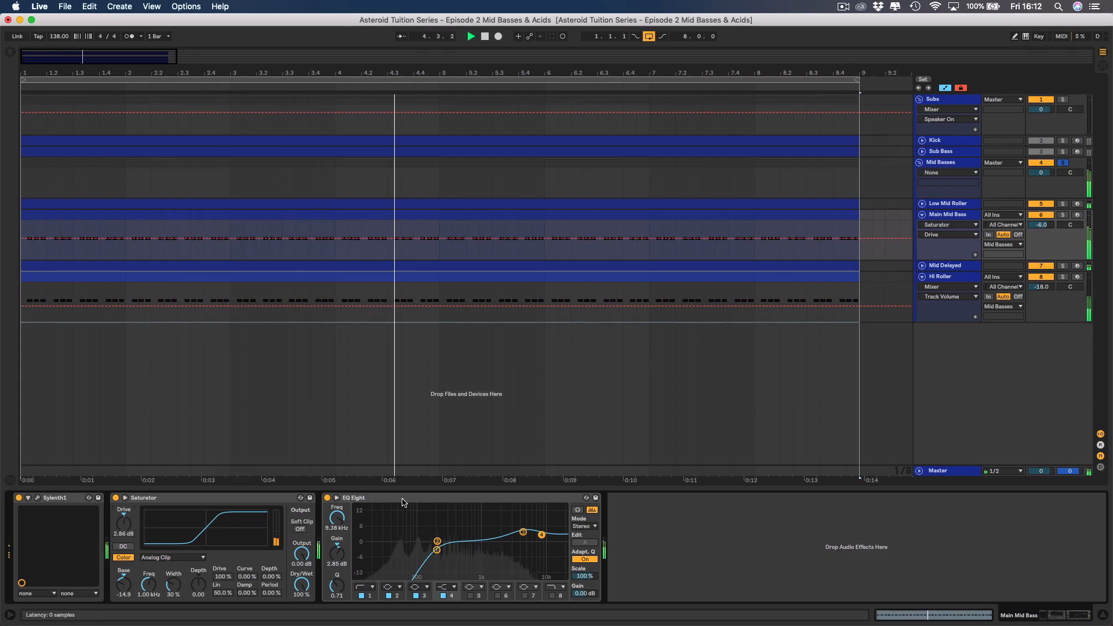
pyautogui.moveTo(523, 532); pyautogui.dragTo(523, 531)
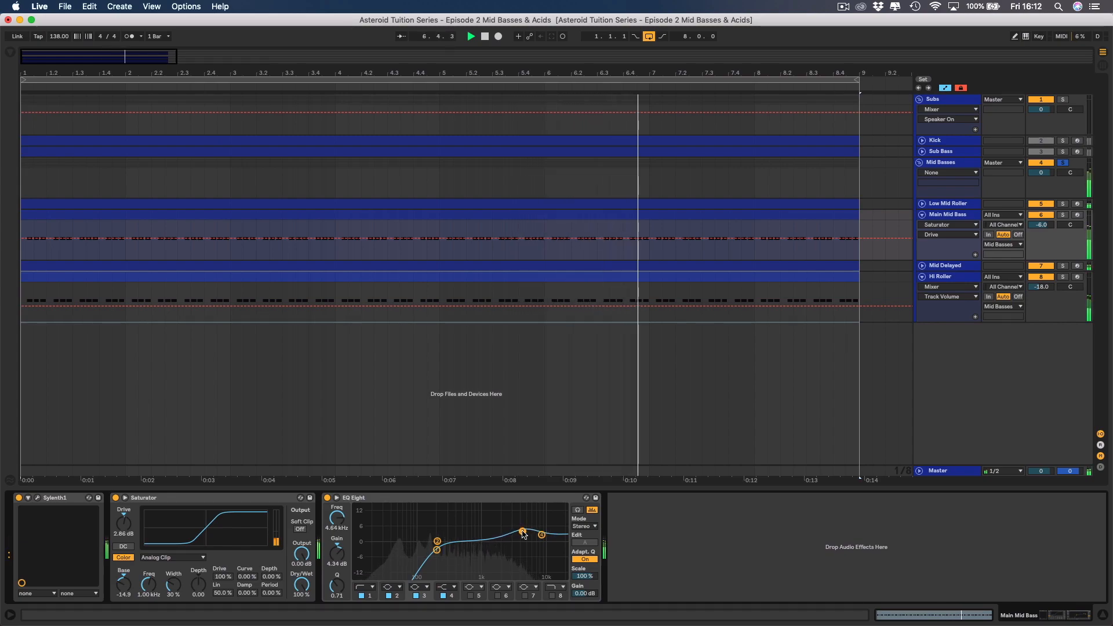
pyautogui.press('space')
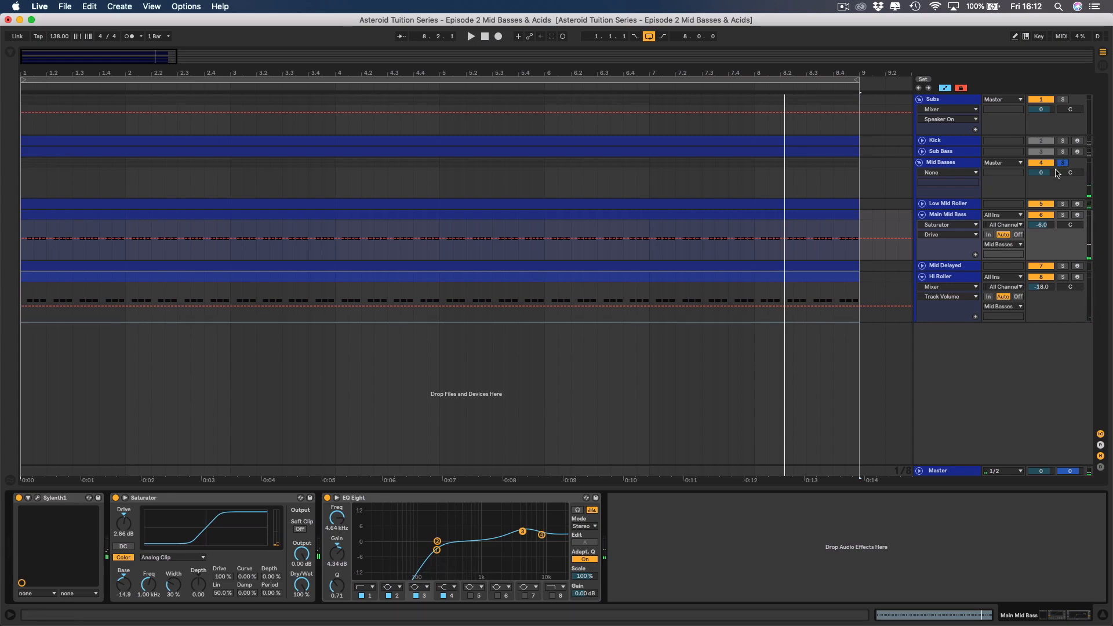
# Fold the Hi Roller and Main Mid Bass tracks, and load a Glue Compressor onto the Mid Basses group.
pyautogui.click(922, 276)
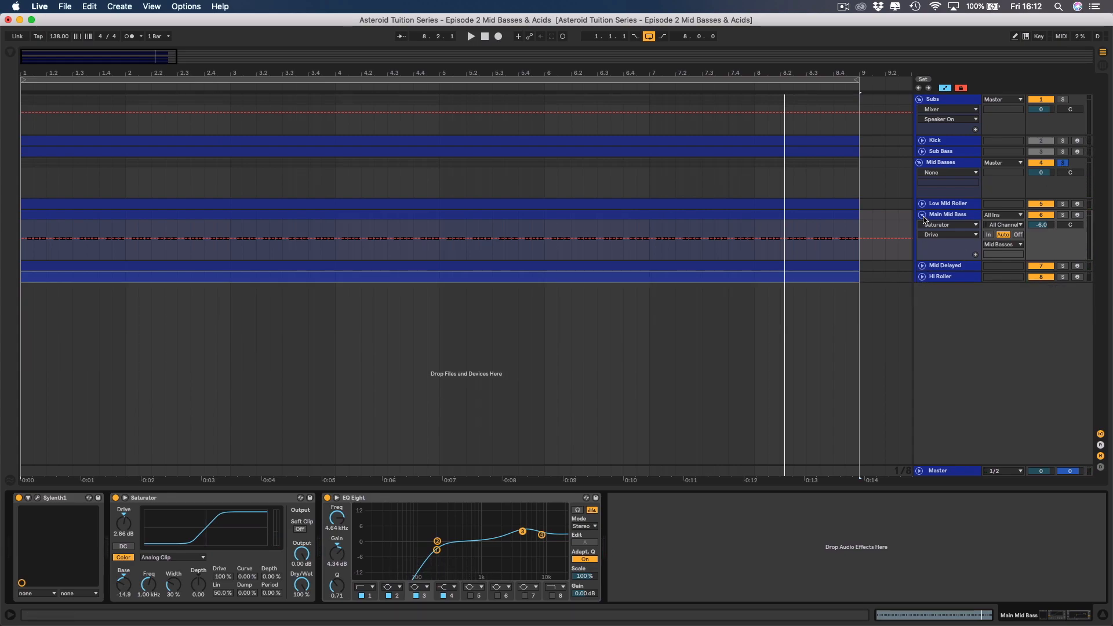
pyautogui.click(923, 215)
pyautogui.click(947, 167)
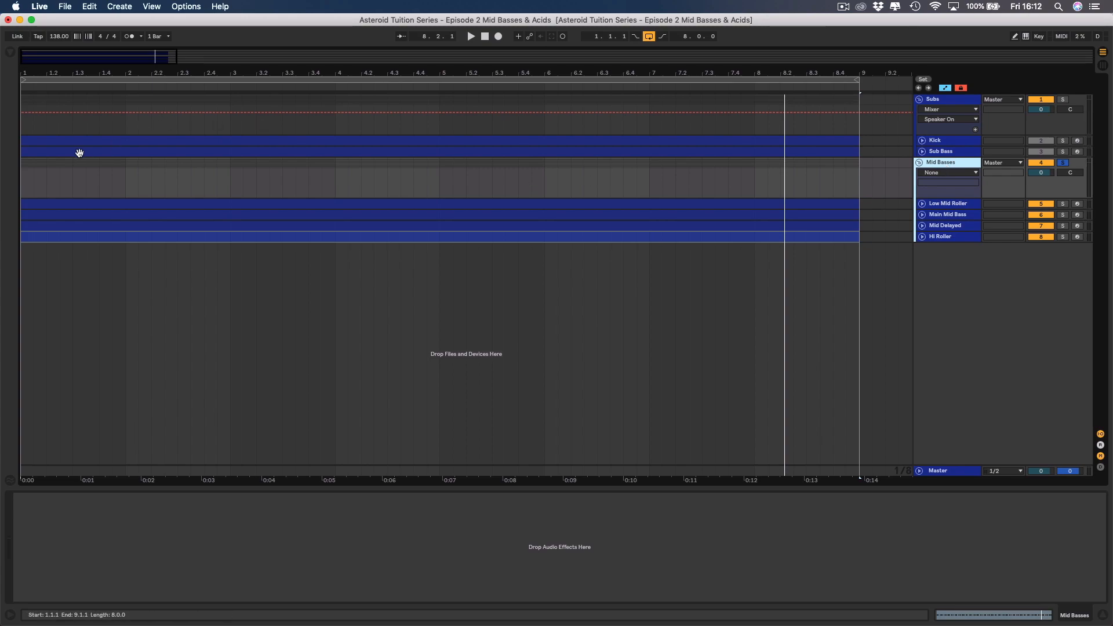
pyautogui.click(9, 54)
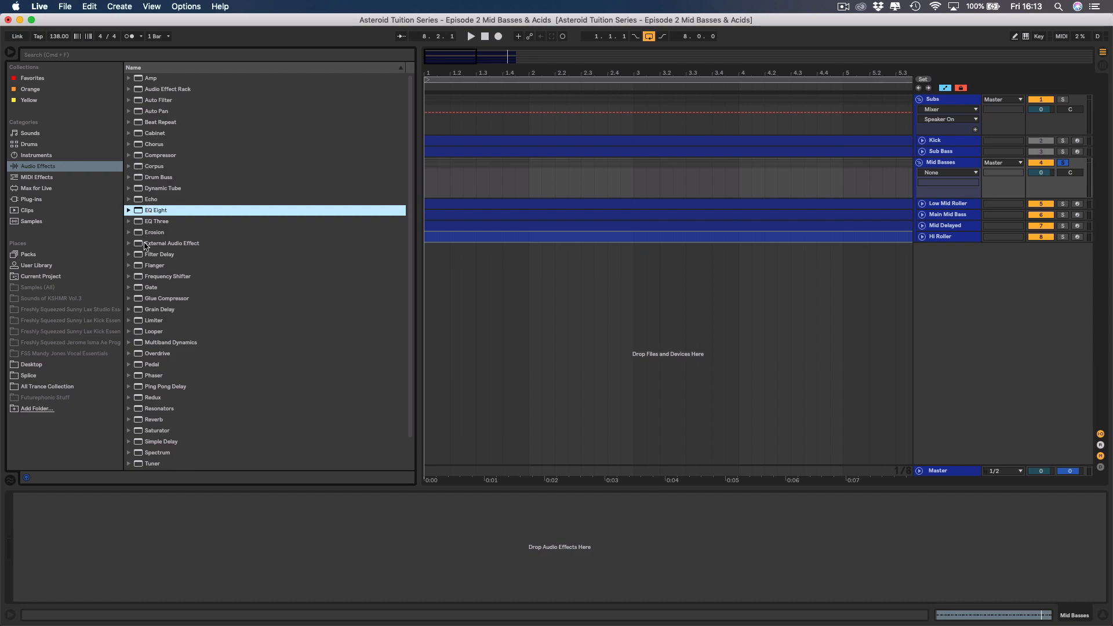
pyautogui.click(129, 299)
pyautogui.click(129, 299)
pyautogui.doubleClick(168, 300)
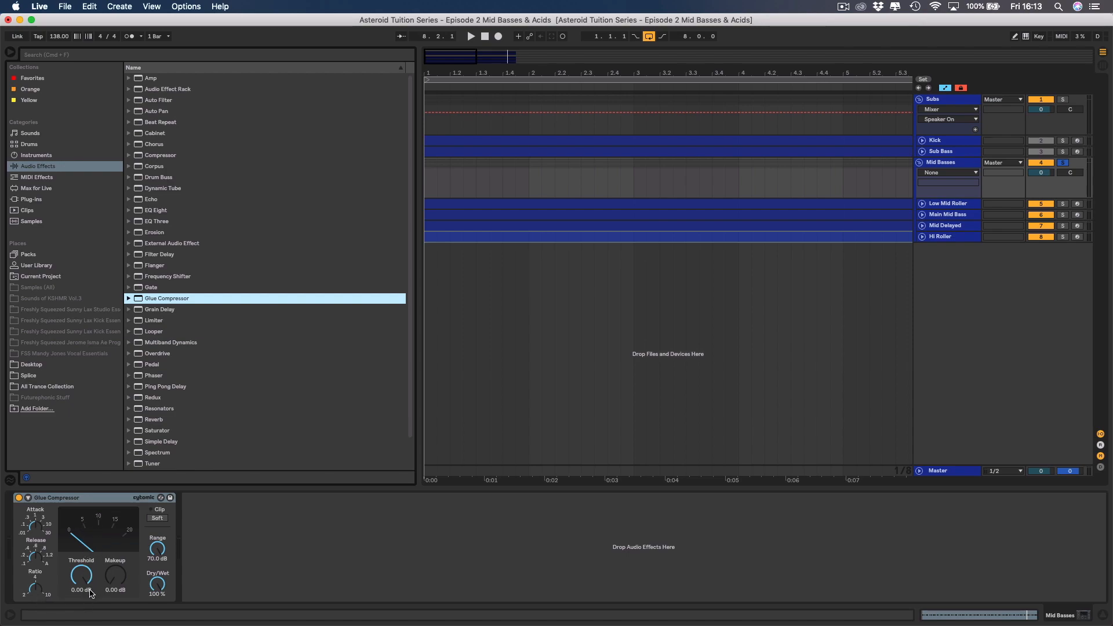
# Lower the Glue Compressor's threshold to -20.6 dB during playback and compare the sound with the compressor bypassed.
pyautogui.moveTo(81, 585); pyautogui.dragTo(82, 587)
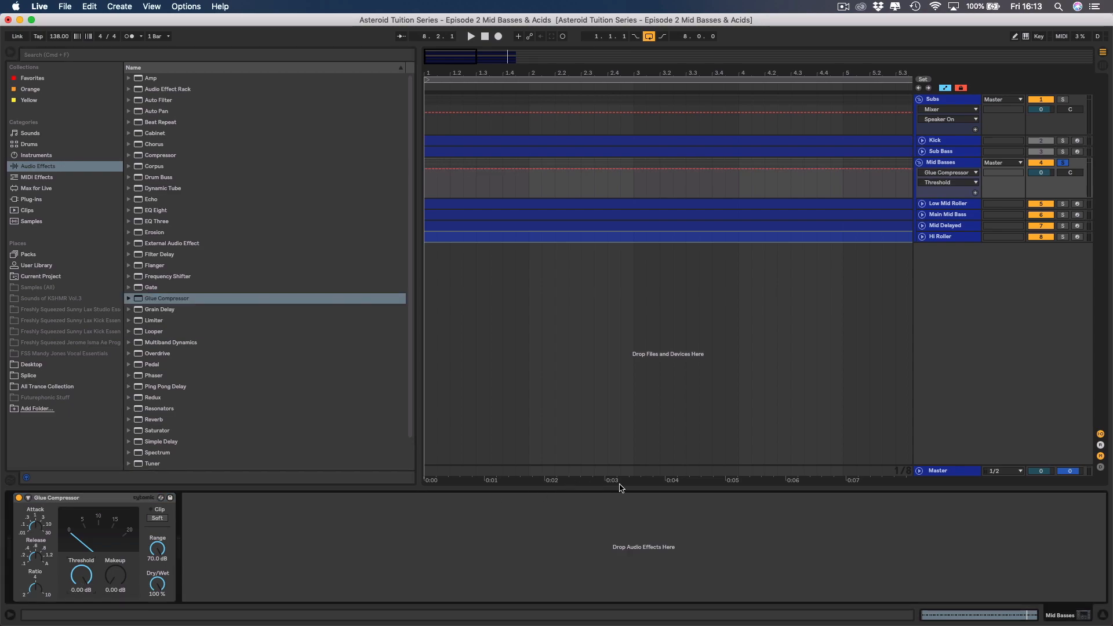
pyautogui.press('space')
pyautogui.moveTo(90, 575); pyautogui.dragTo(90, 613)
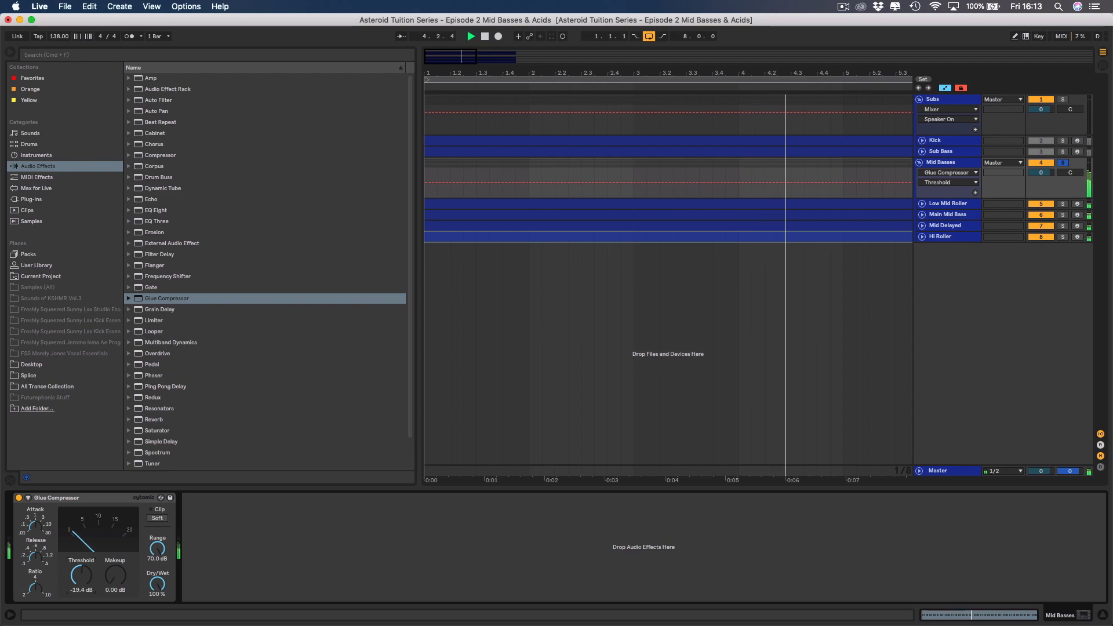
pyautogui.moveTo(90, 614); pyautogui.dragTo(90, 614)
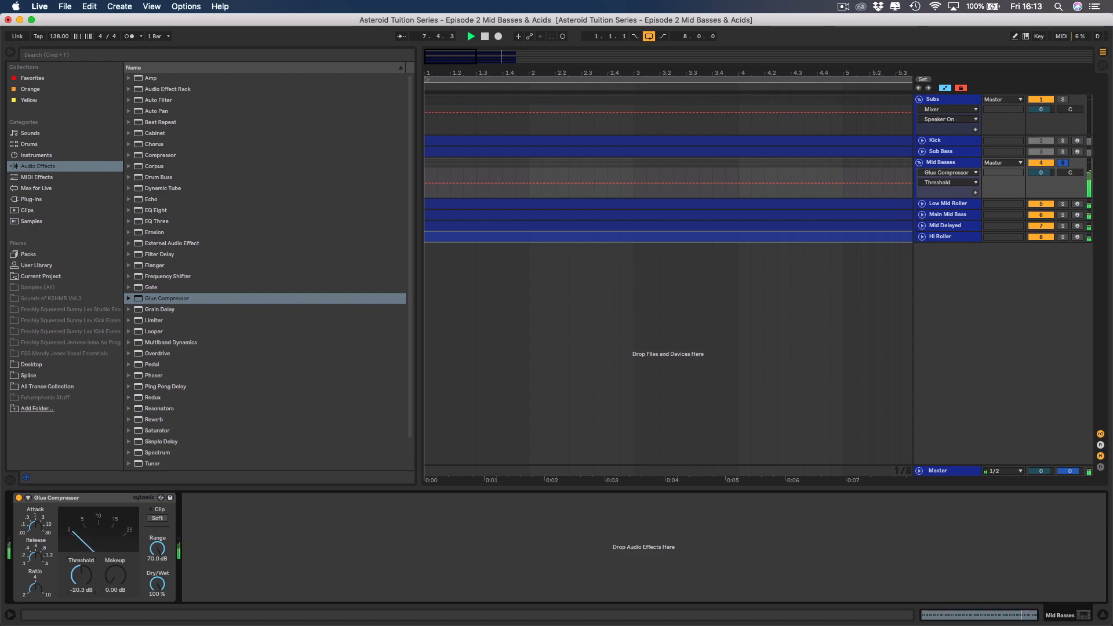
pyautogui.moveTo(81, 576); pyautogui.dragTo(82, 578)
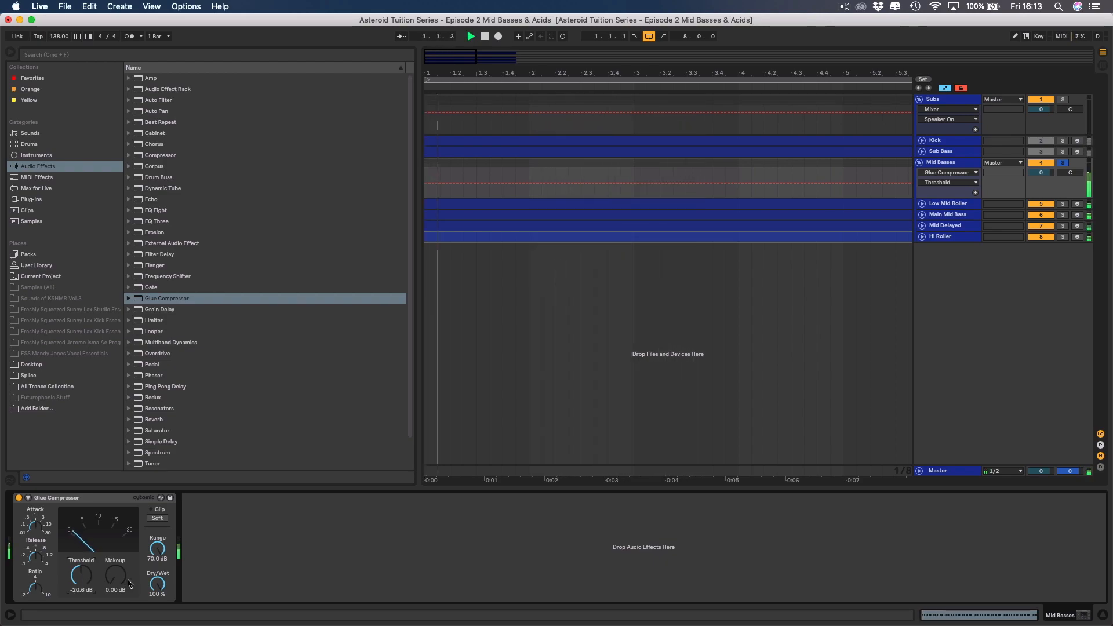
pyautogui.click(19, 498)
pyautogui.click(19, 498)
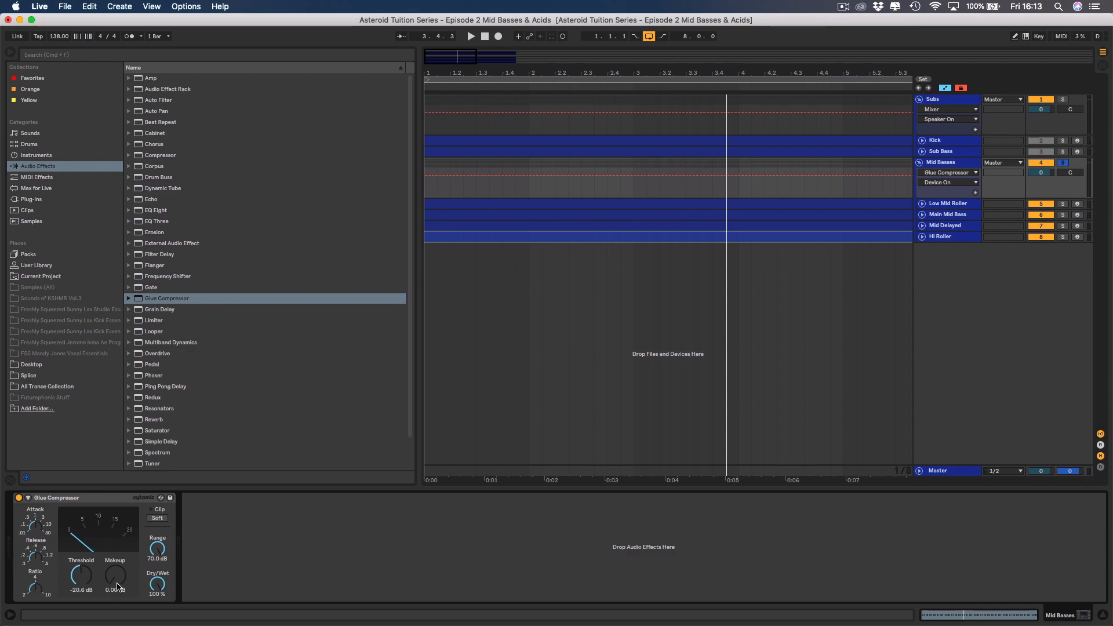
# Raise the Glue Compressor's makeup gain to 3.65 dB, matching loudness by switching the compressor off and on.
pyautogui.moveTo(116, 587); pyautogui.dragTo(116, 578)
pyautogui.click(18, 498)
pyautogui.click(18, 497)
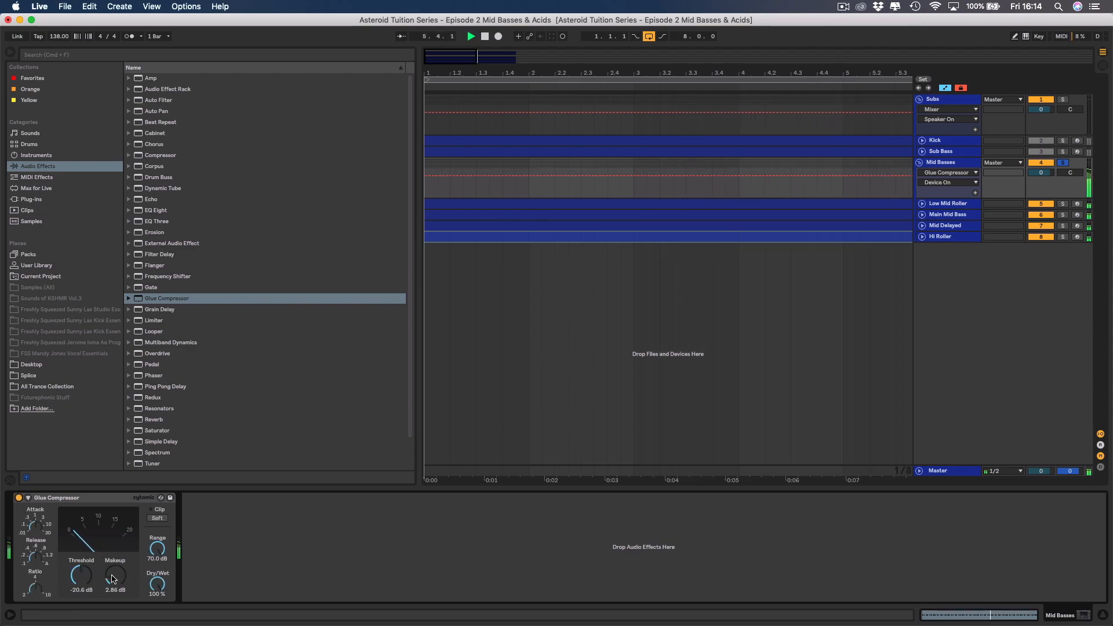
pyautogui.moveTo(113, 579); pyautogui.dragTo(113, 570)
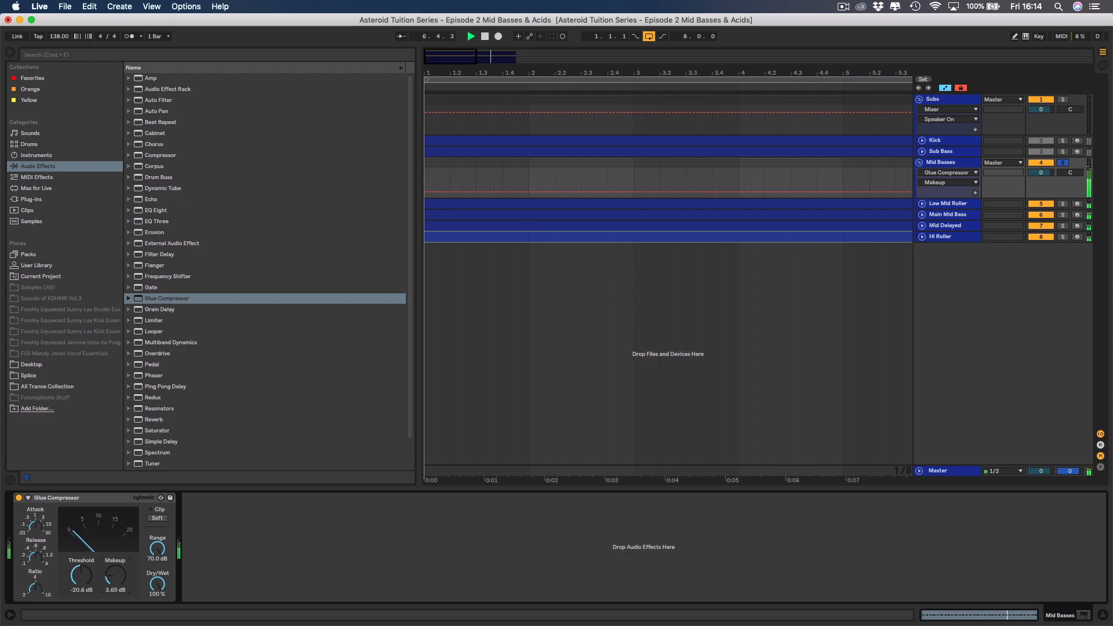
pyautogui.click(19, 497)
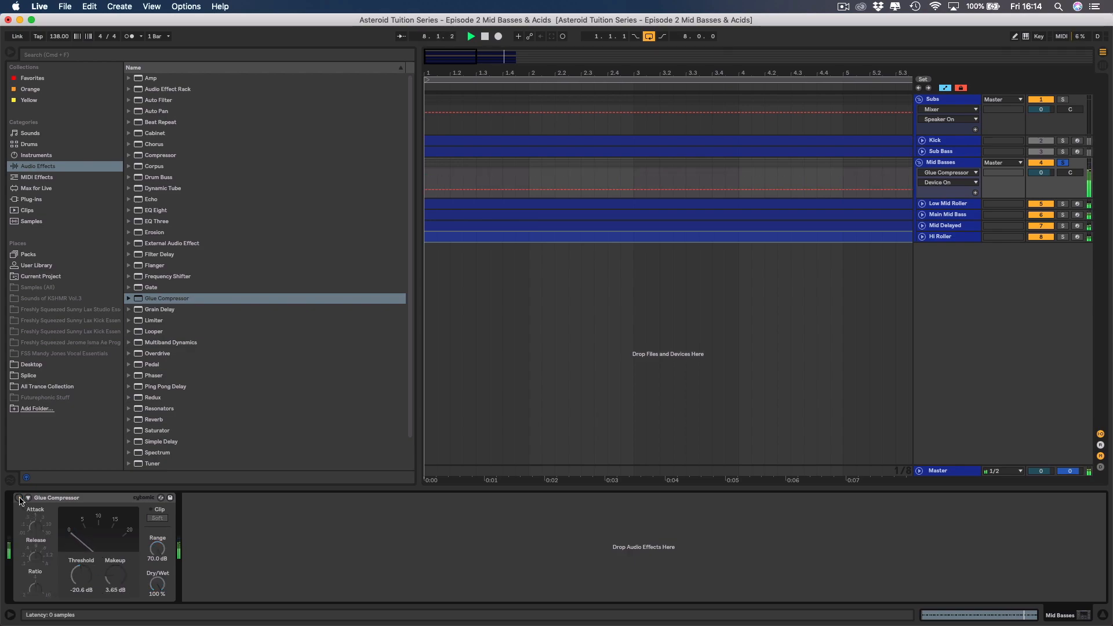
pyautogui.click(19, 498)
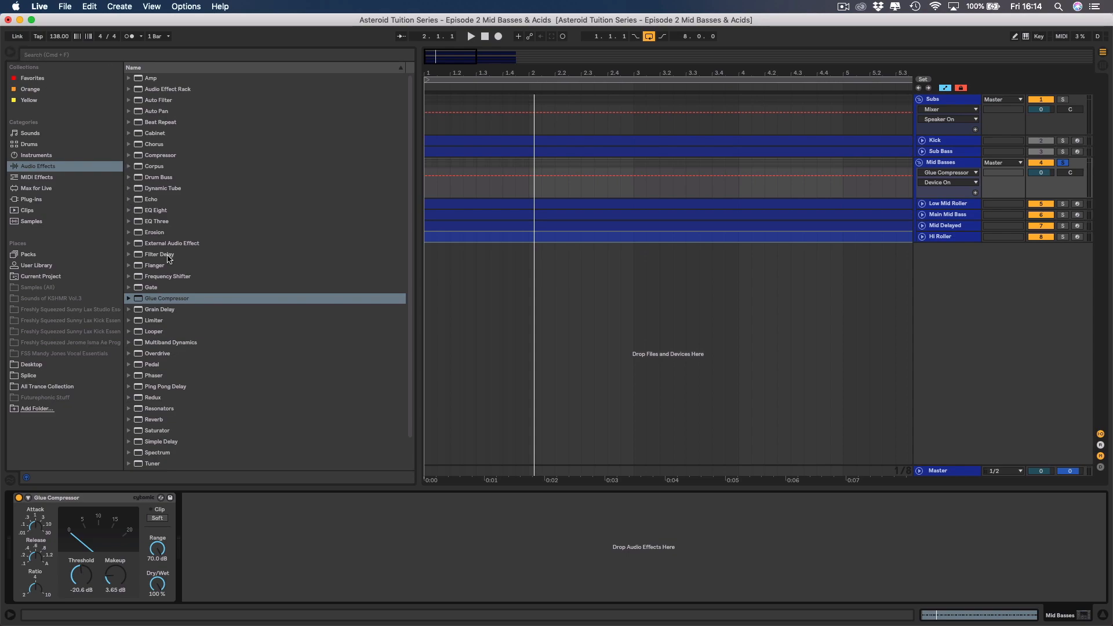
# Add a Saturator after the Glue Compressor and set its Base to -6.19, Width to 100 % and Depth to 6.86.
pyautogui.scroll(-3, 165, 342)
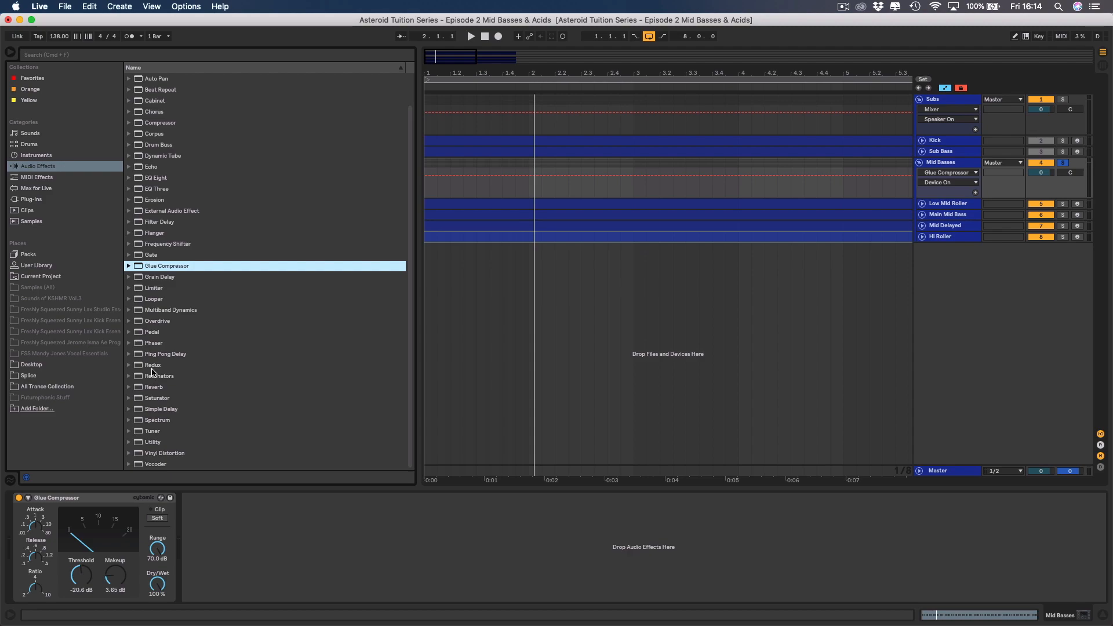
pyautogui.moveTo(145, 400); pyautogui.dragTo(197, 517)
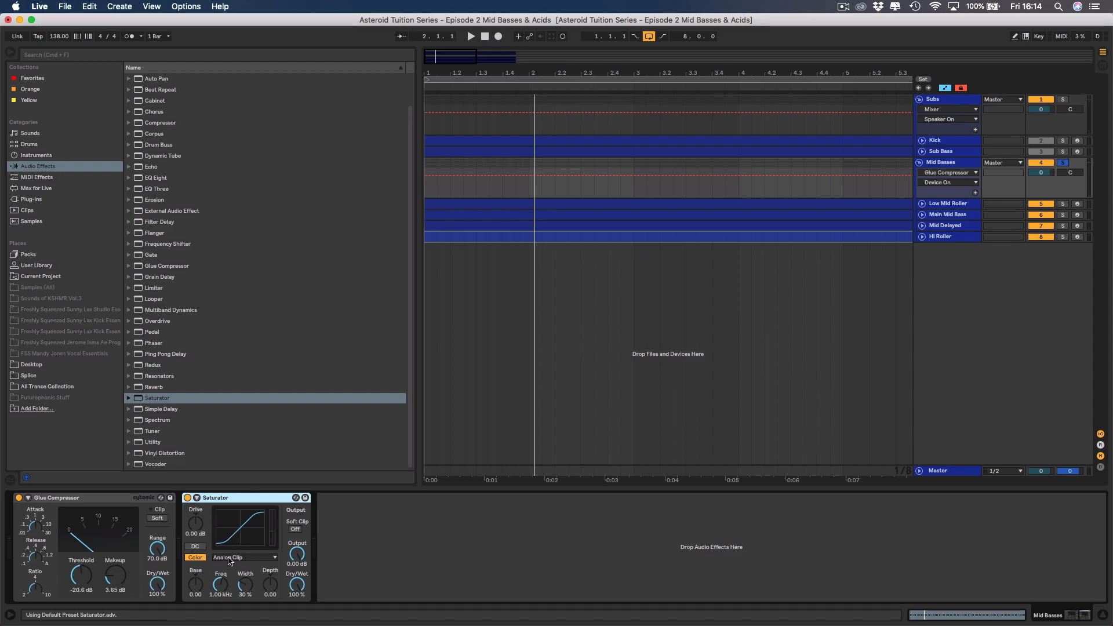
pyautogui.moveTo(196, 589); pyautogui.dragTo(196, 606)
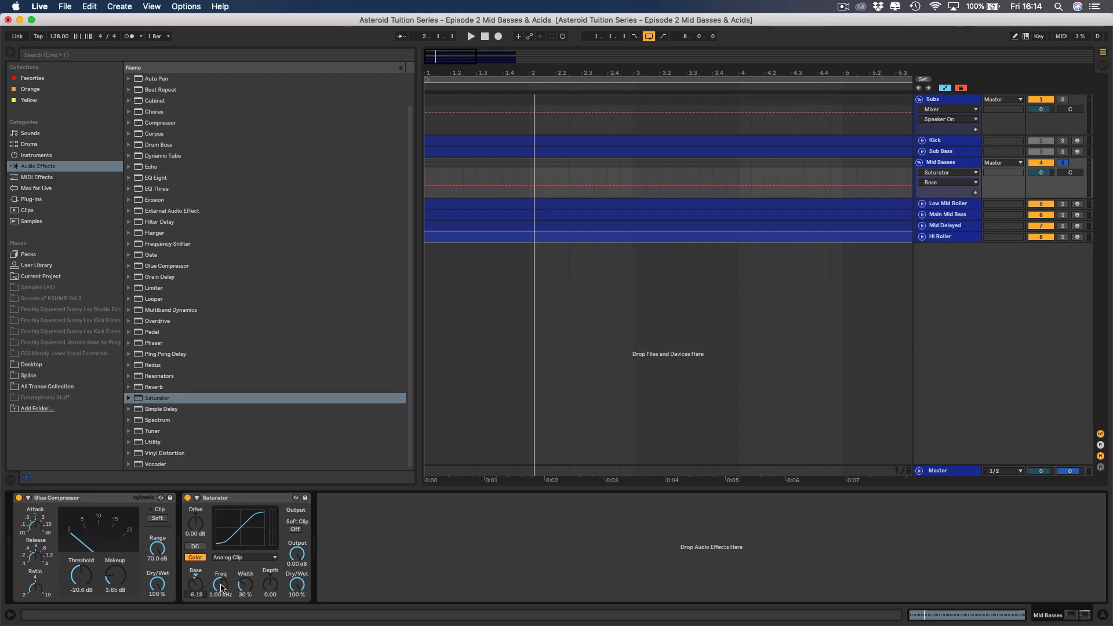
pyautogui.click(240, 587)
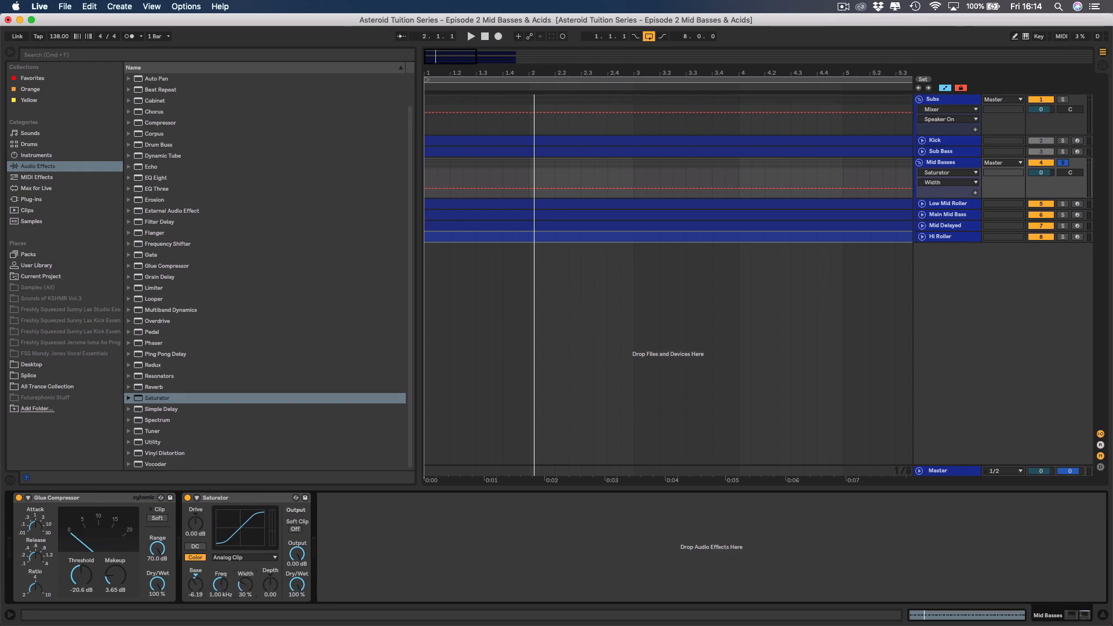
pyautogui.moveTo(245, 585); pyautogui.dragTo(246, 567)
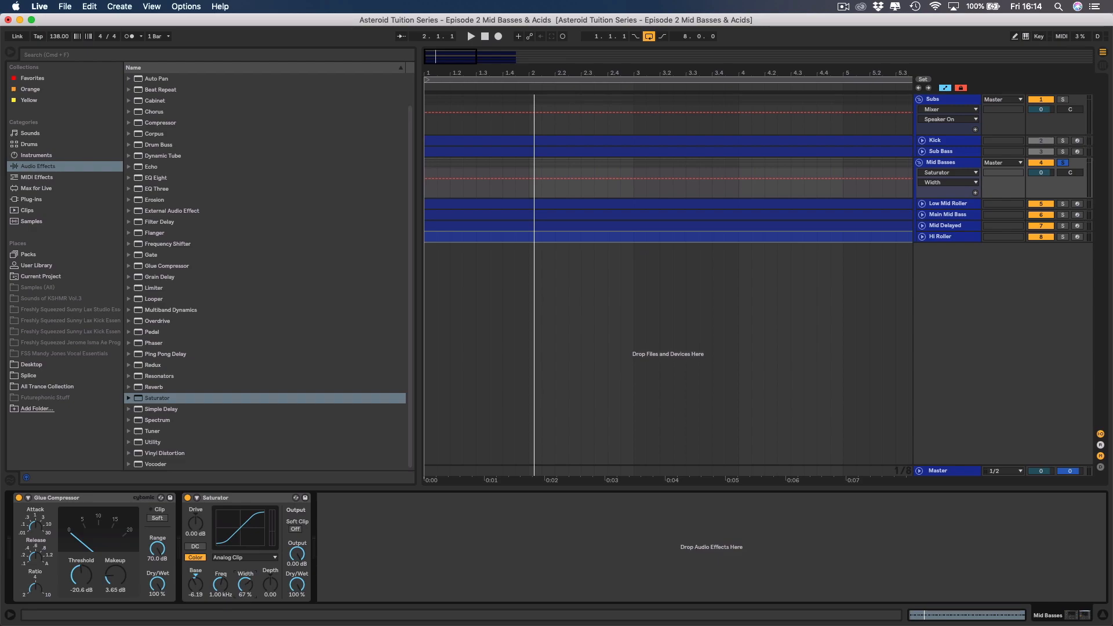
pyautogui.moveTo(245, 586); pyautogui.dragTo(246, 573)
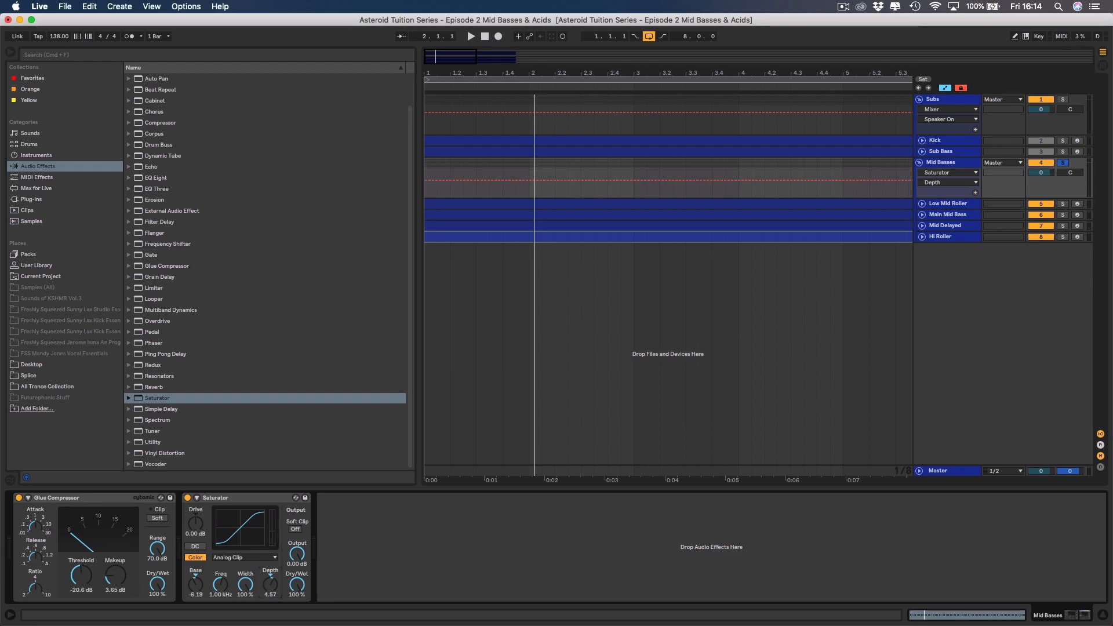
pyautogui.moveTo(270, 585); pyautogui.dragTo(270, 583)
# Hide the browser and play the Mid Basses group, comparing the sound with the Saturator off and on.
pyautogui.click(955, 164)
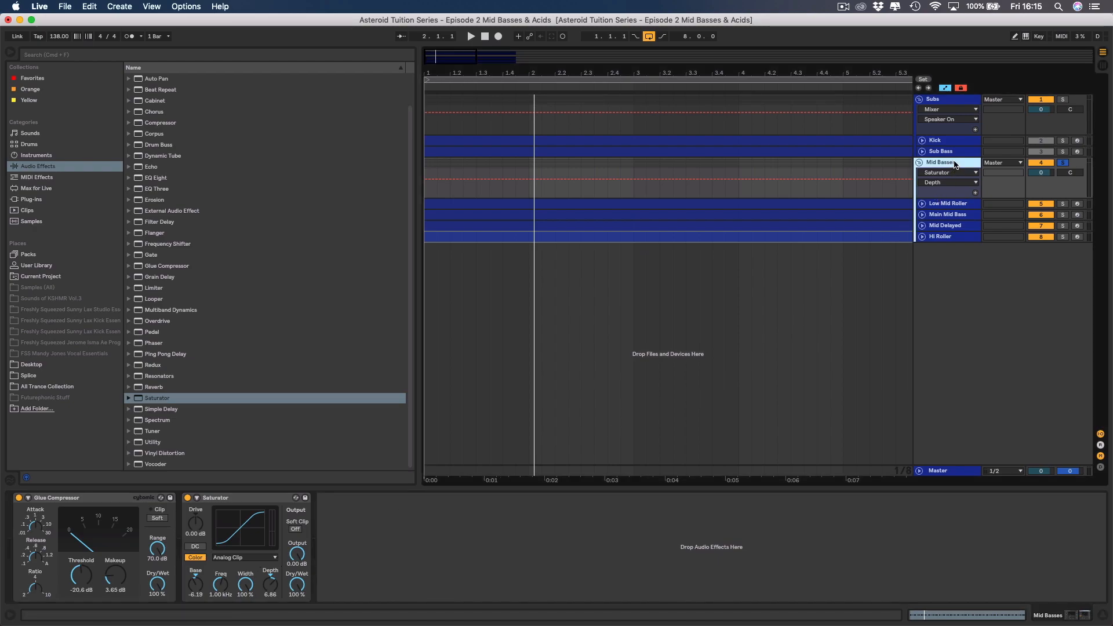
pyautogui.press('space')
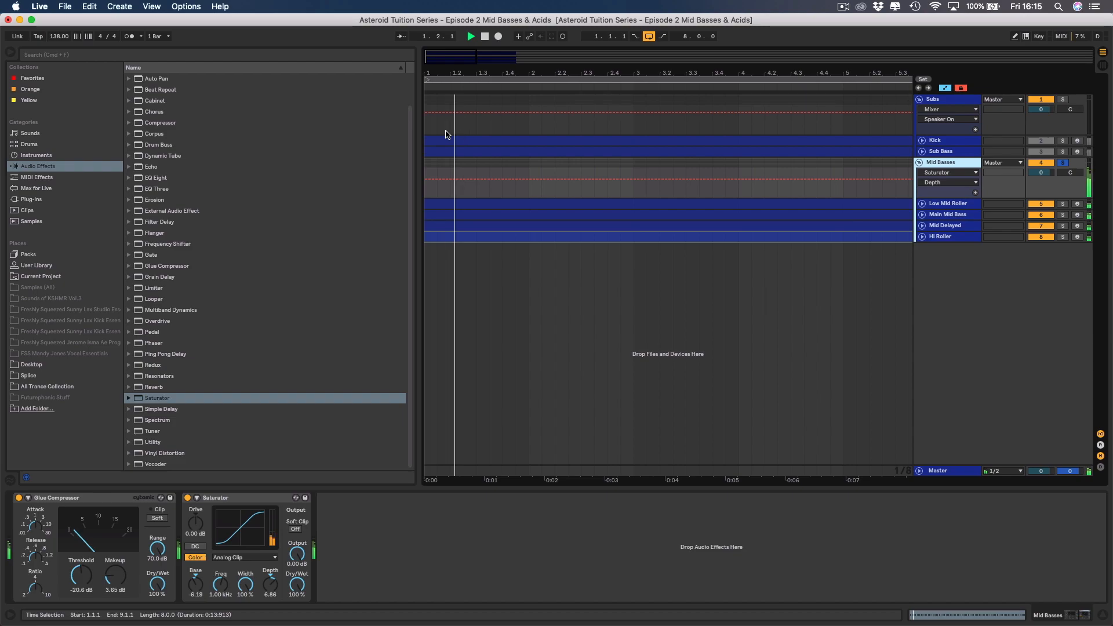
pyautogui.press('super+alt+b')
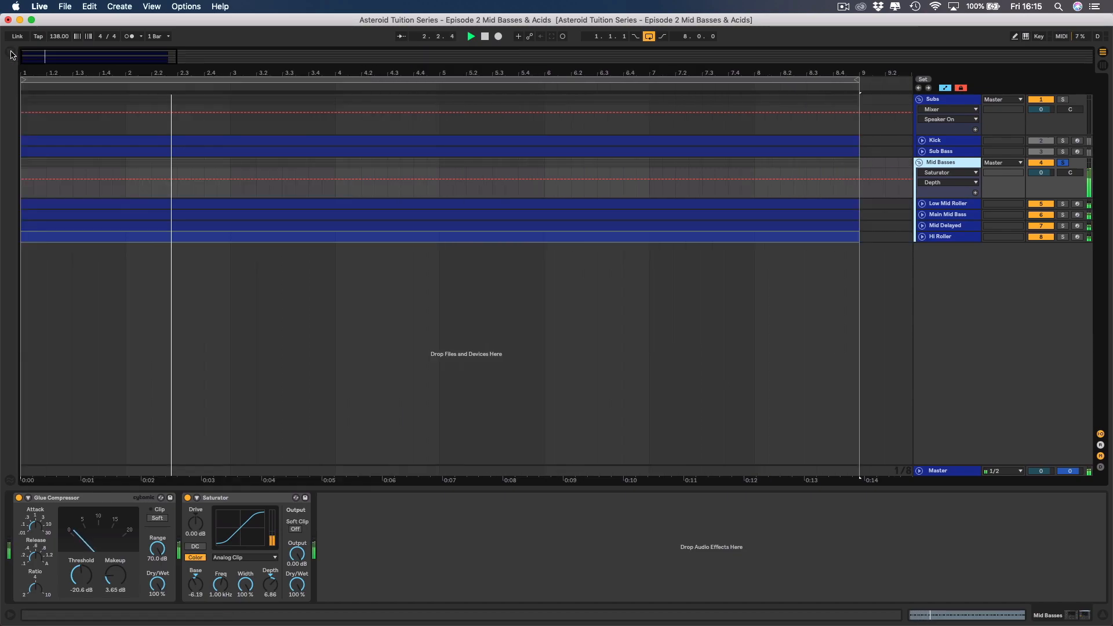
pyautogui.click(187, 497)
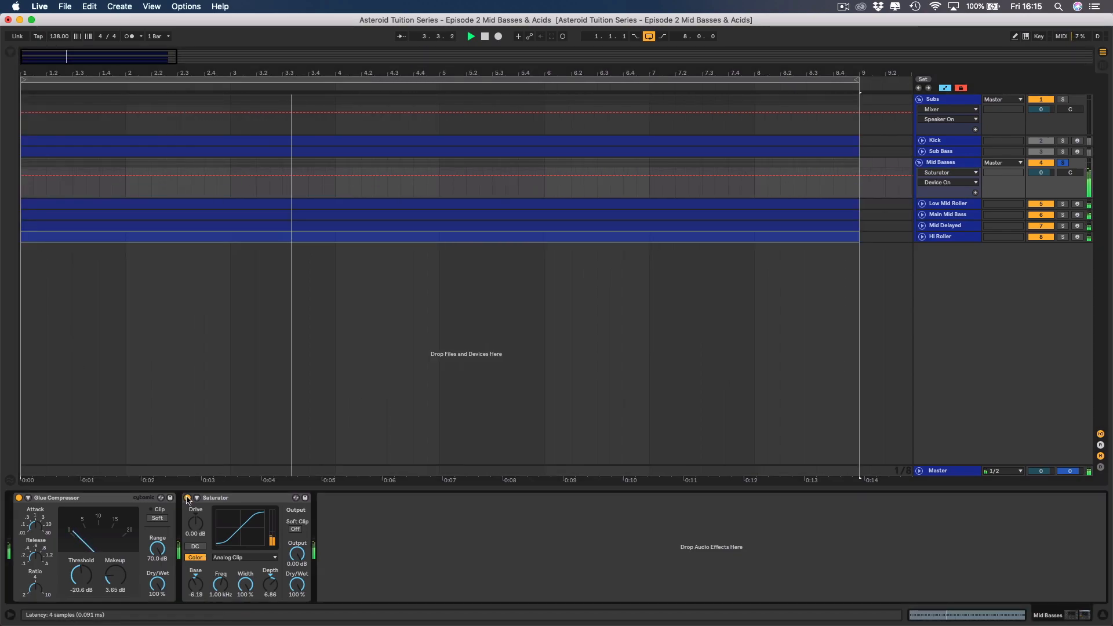
pyautogui.click(188, 497)
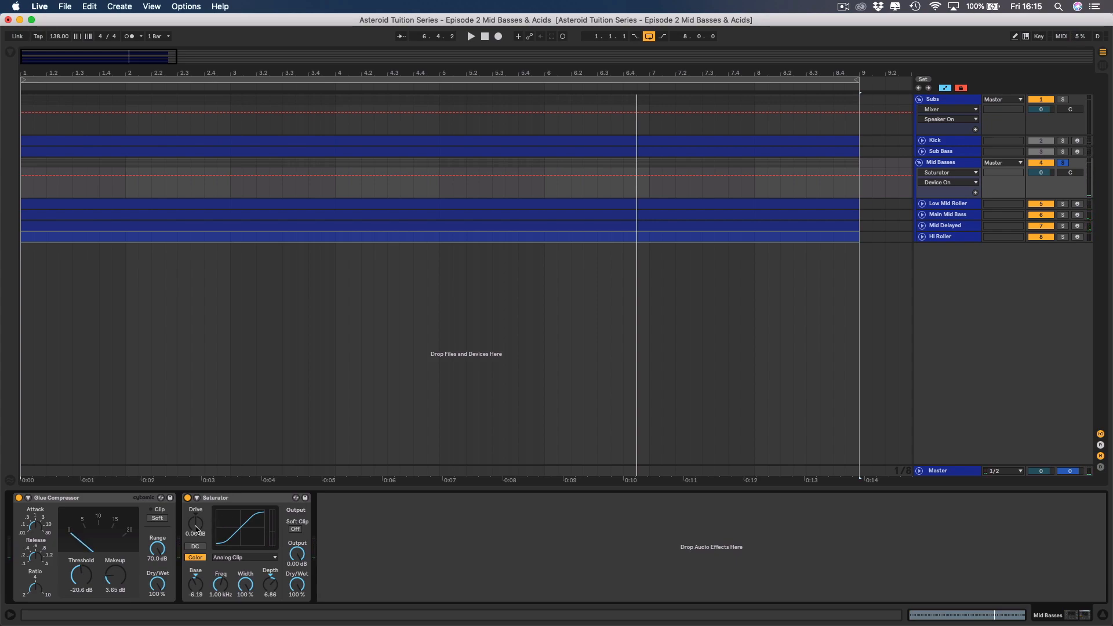
# Raise the Saturator's drive to 9.14 dB during playback of the Mid Basses.
pyautogui.press('space')
pyautogui.moveTo(196, 529); pyautogui.dragTo(196, 513)
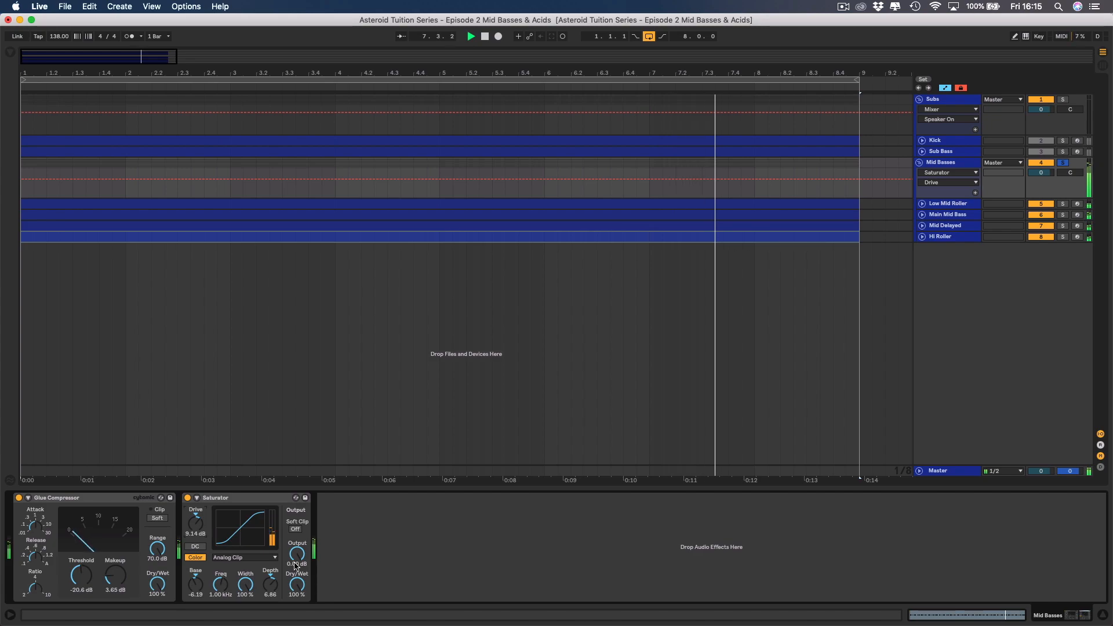
pyautogui.press('space')
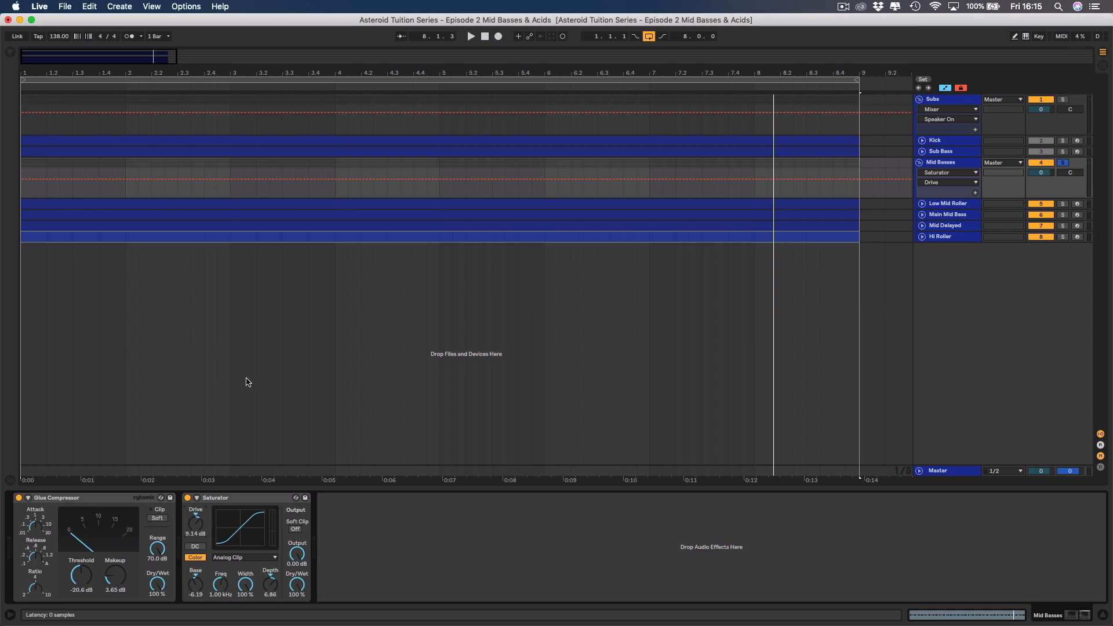
# View the Spire synth's settings on the Low Mid Roller track and close its window.
pyautogui.click(965, 204)
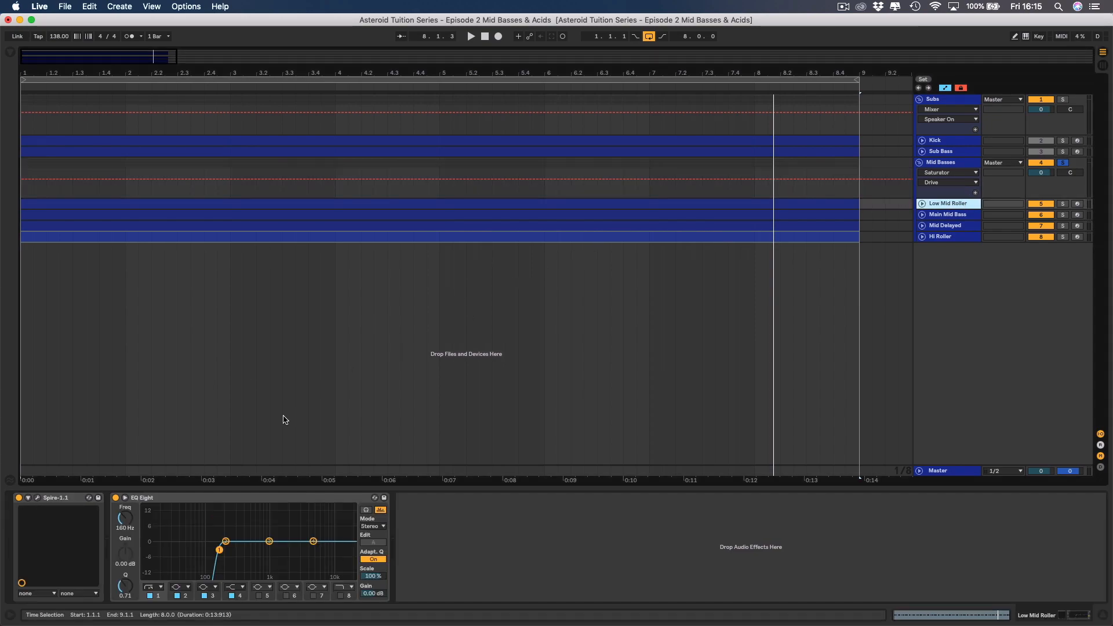
pyautogui.click(37, 498)
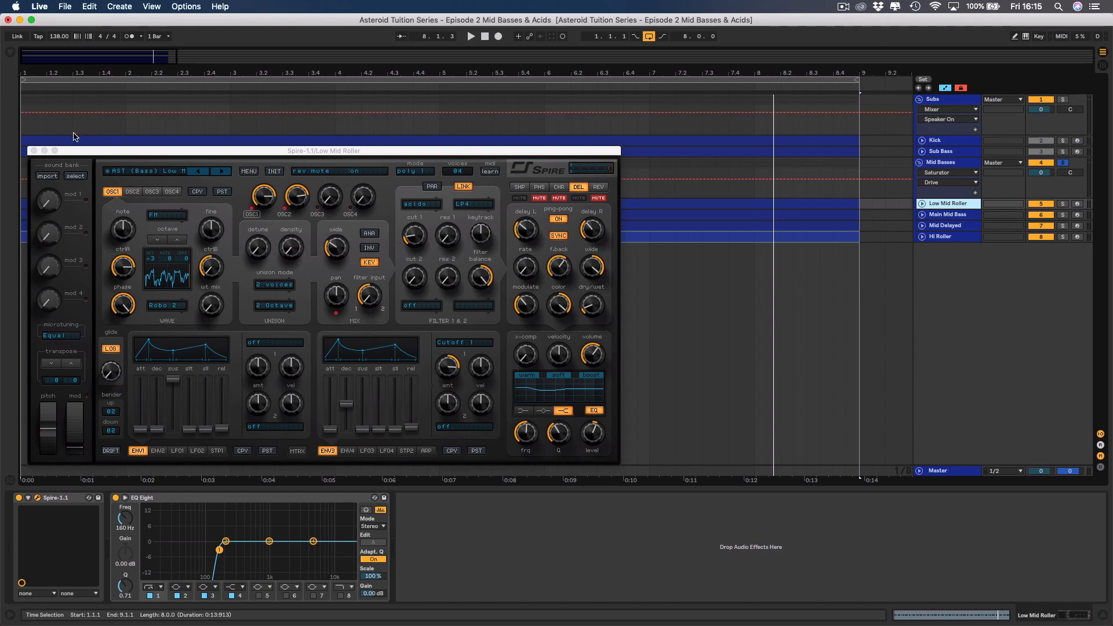
pyautogui.click(34, 151)
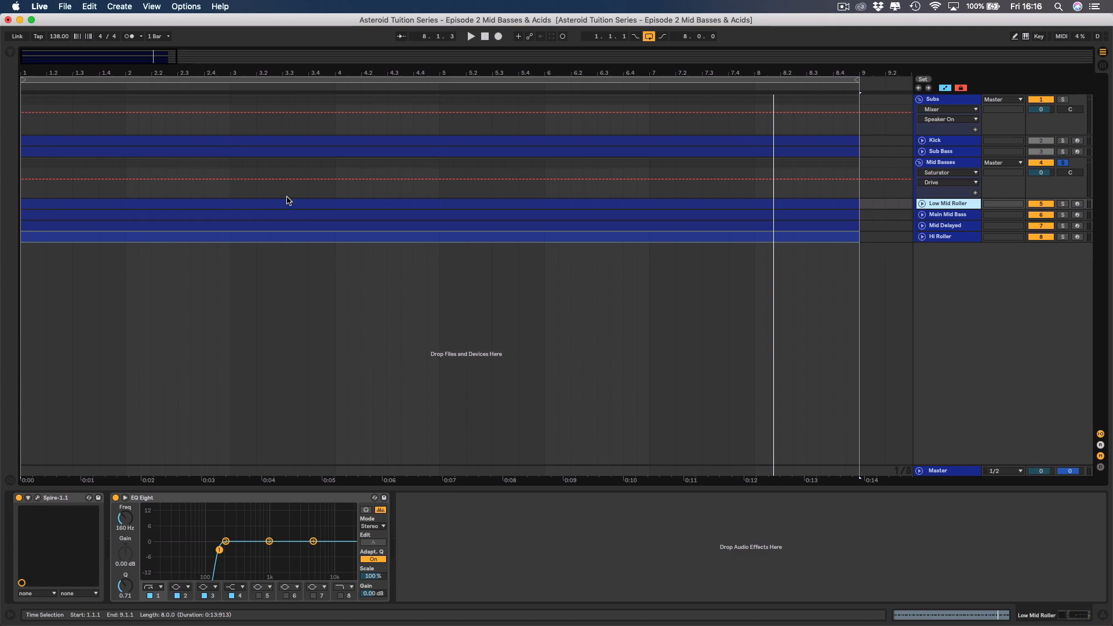
# Lower the output of the Mid Basses group's Saturator to -2.00 dB during playback.
pyautogui.click(951, 163)
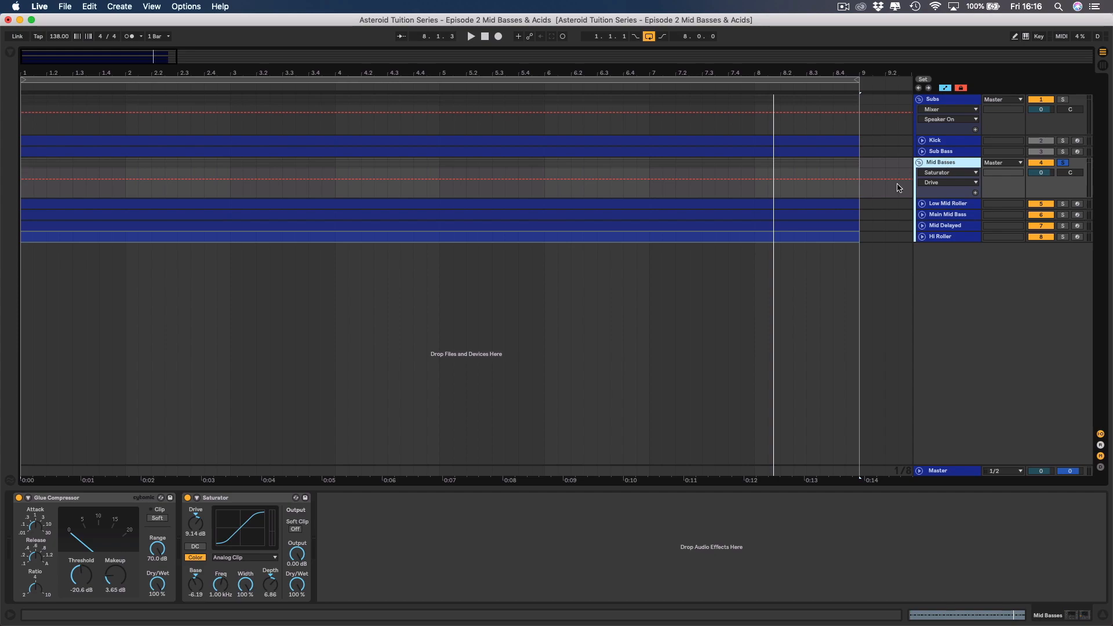
pyautogui.click(245, 497)
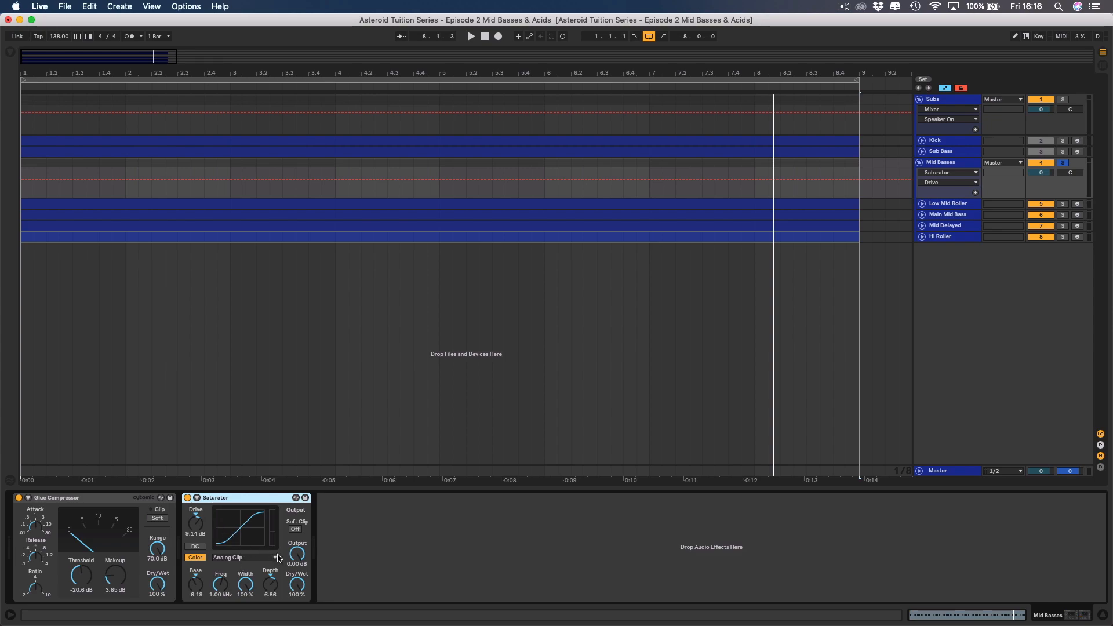
pyautogui.click(297, 558)
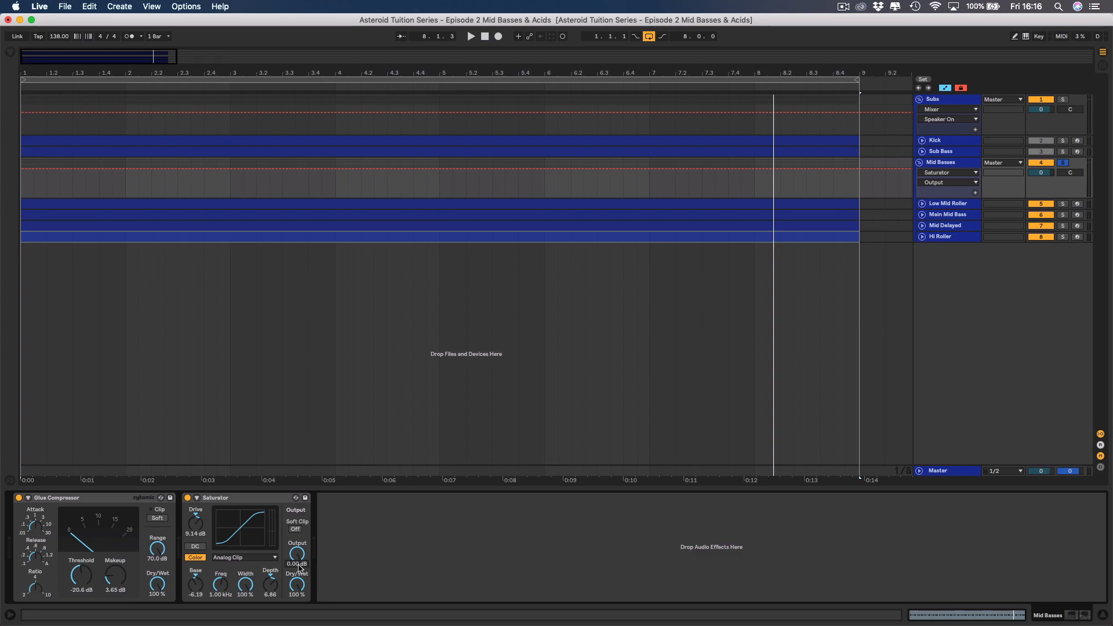
pyautogui.press('space')
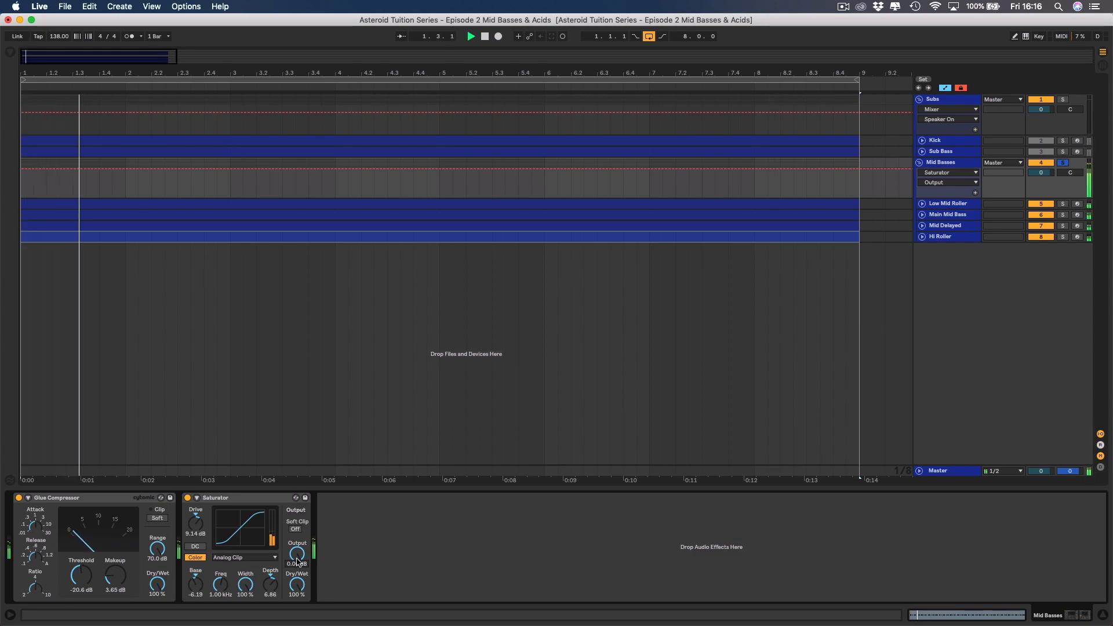
pyautogui.moveTo(298, 562); pyautogui.dragTo(295, 566)
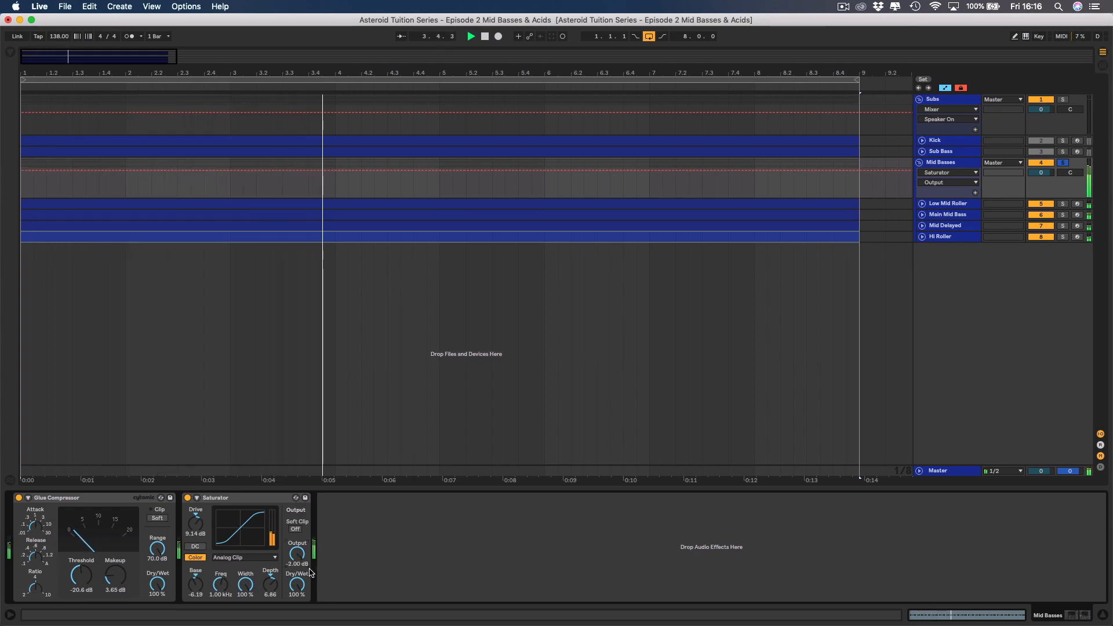
# Compare the Mid Basses with the Saturator bypassed and active during playback, leaving it switched on.
pyautogui.click(187, 497)
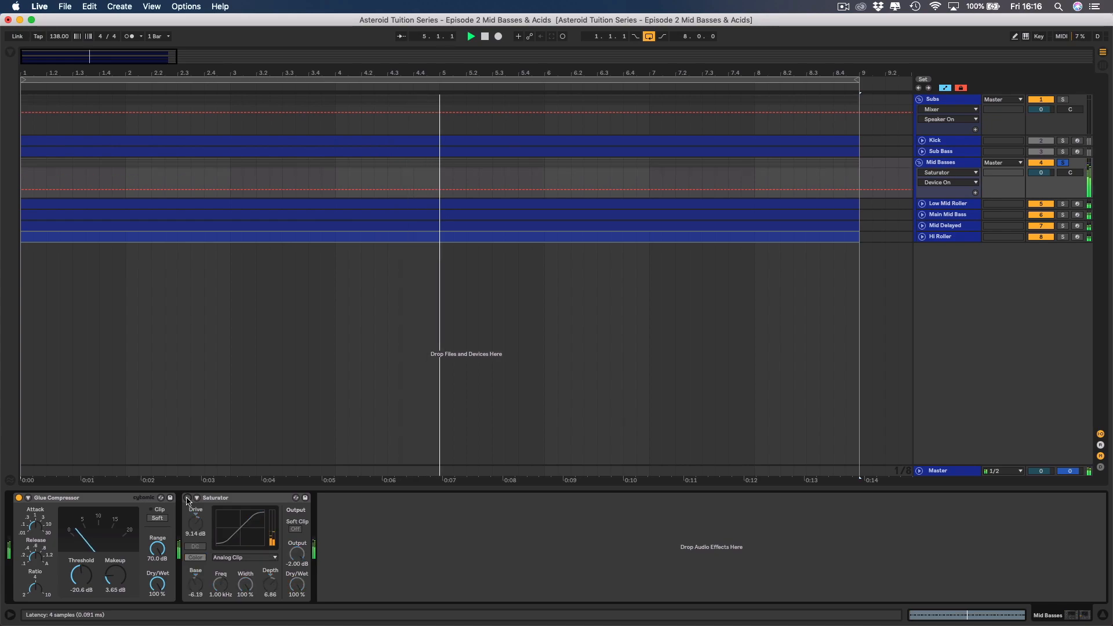
pyautogui.click(188, 498)
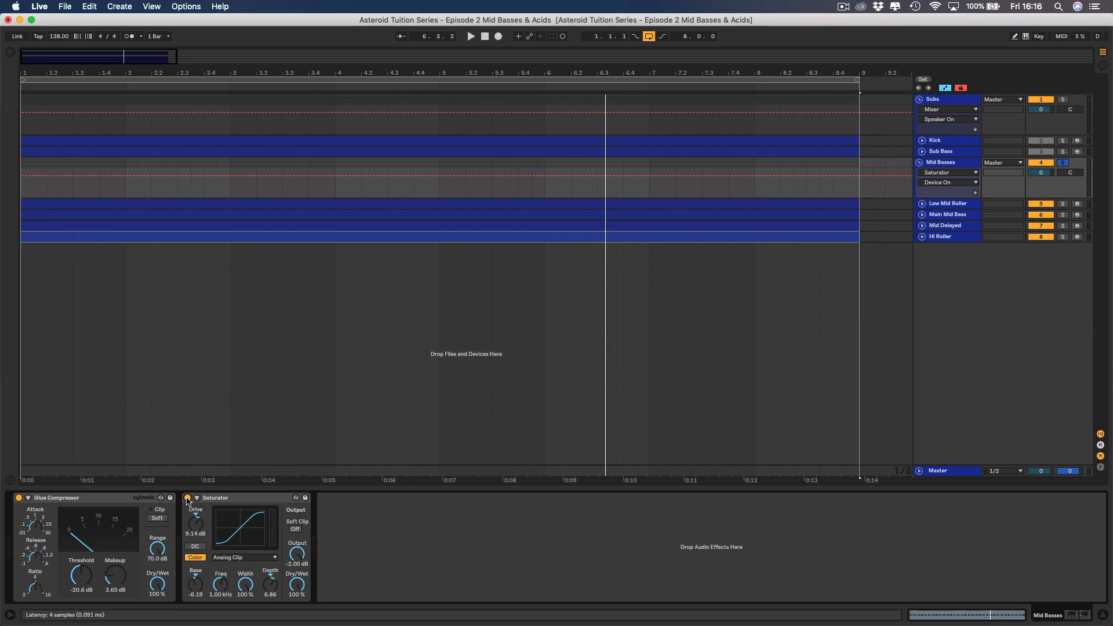
pyautogui.click(188, 497)
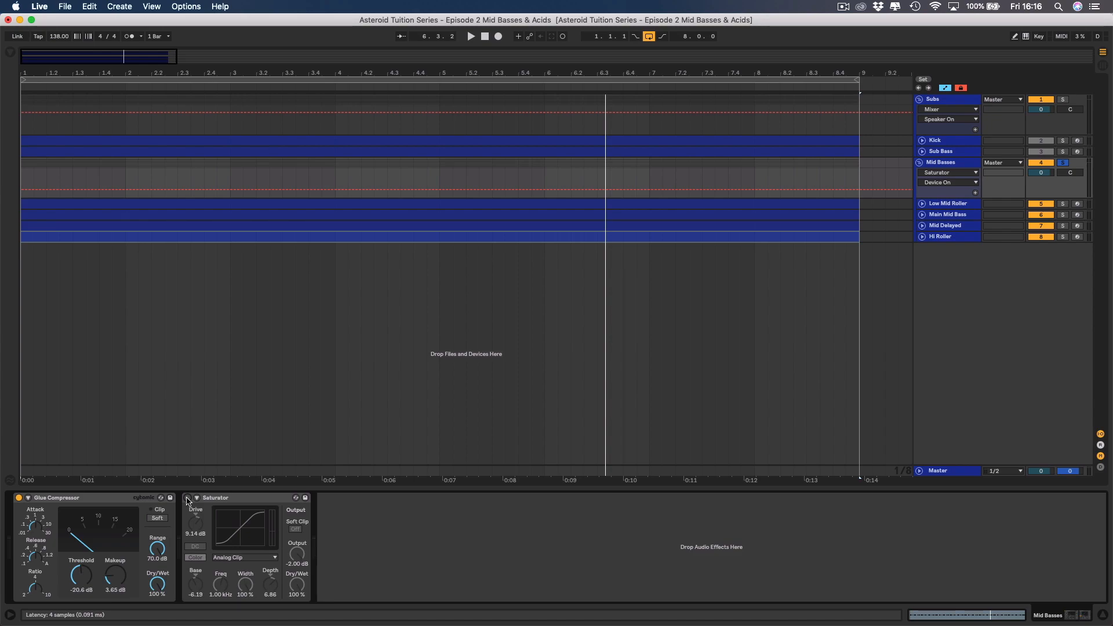
pyautogui.press('space')
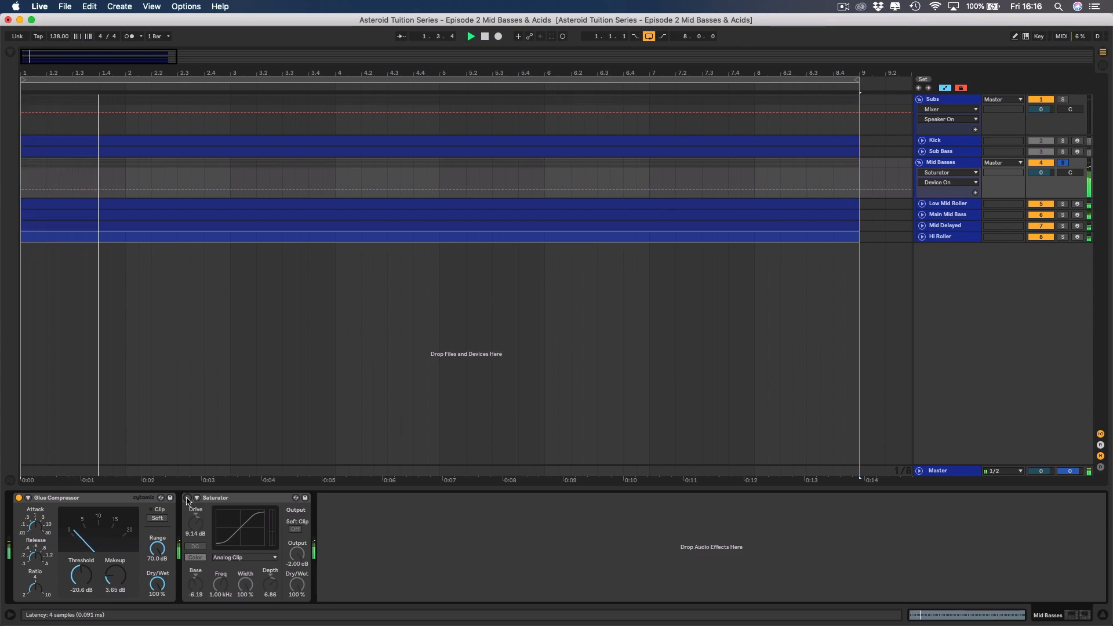
pyautogui.click(188, 498)
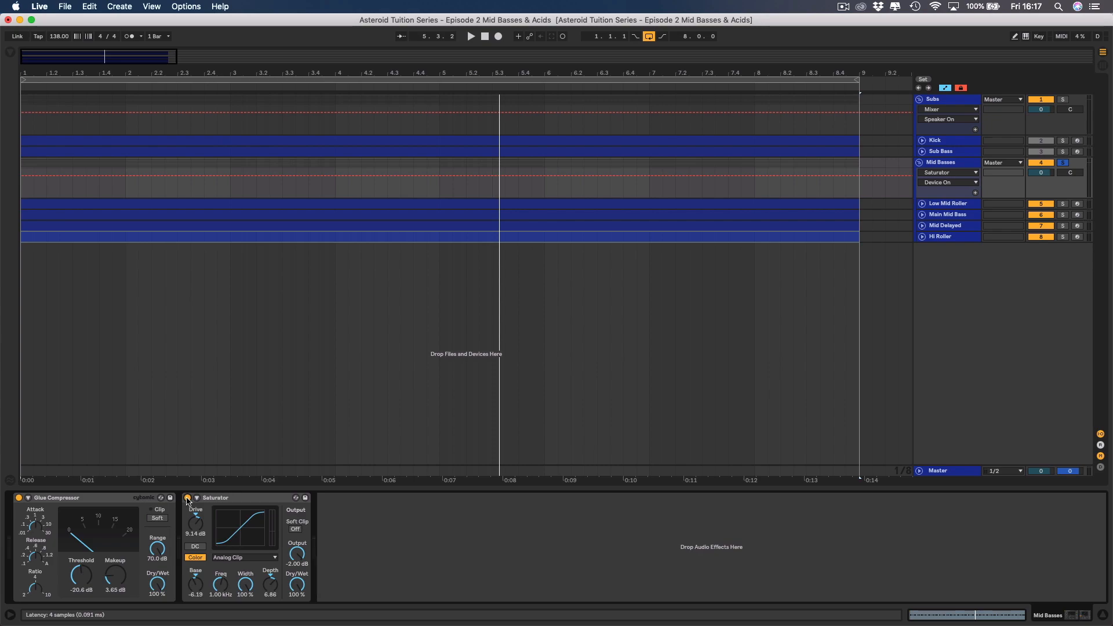
# Add an EQ Eight after the Saturator on Mid Basses and make band 1 the steepest low-cut filter.
pyautogui.click(226, 500)
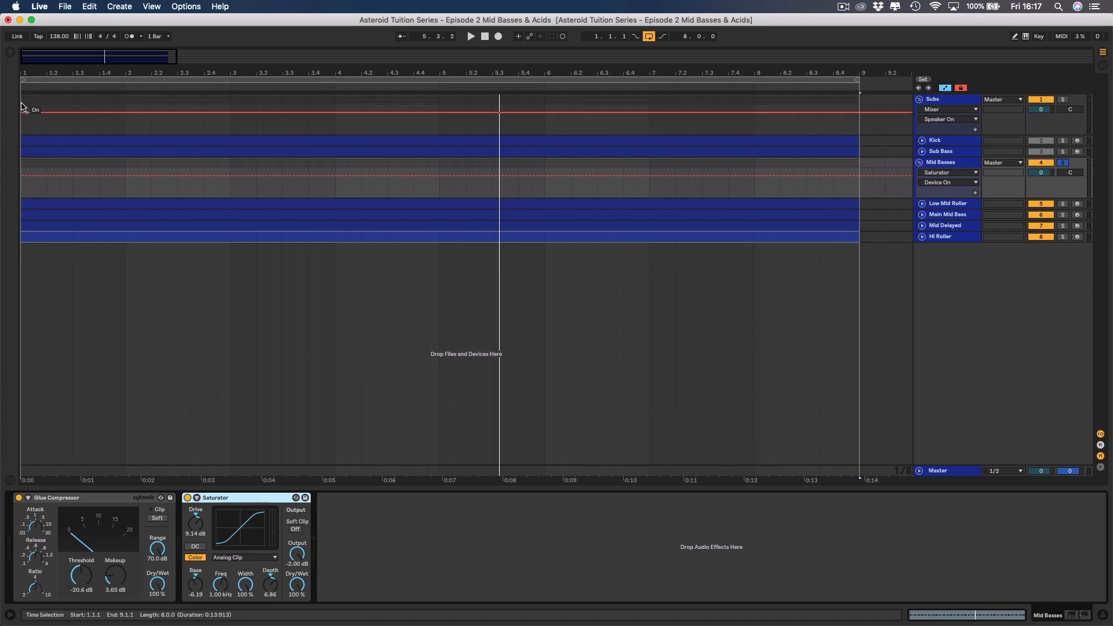
pyautogui.click(10, 53)
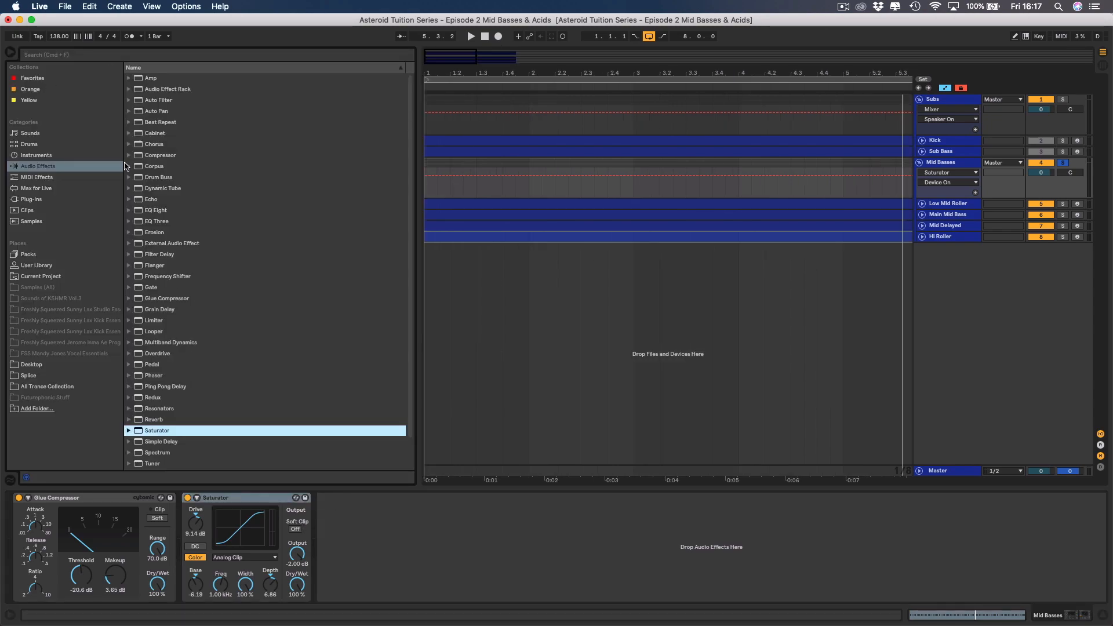
pyautogui.doubleClick(158, 212)
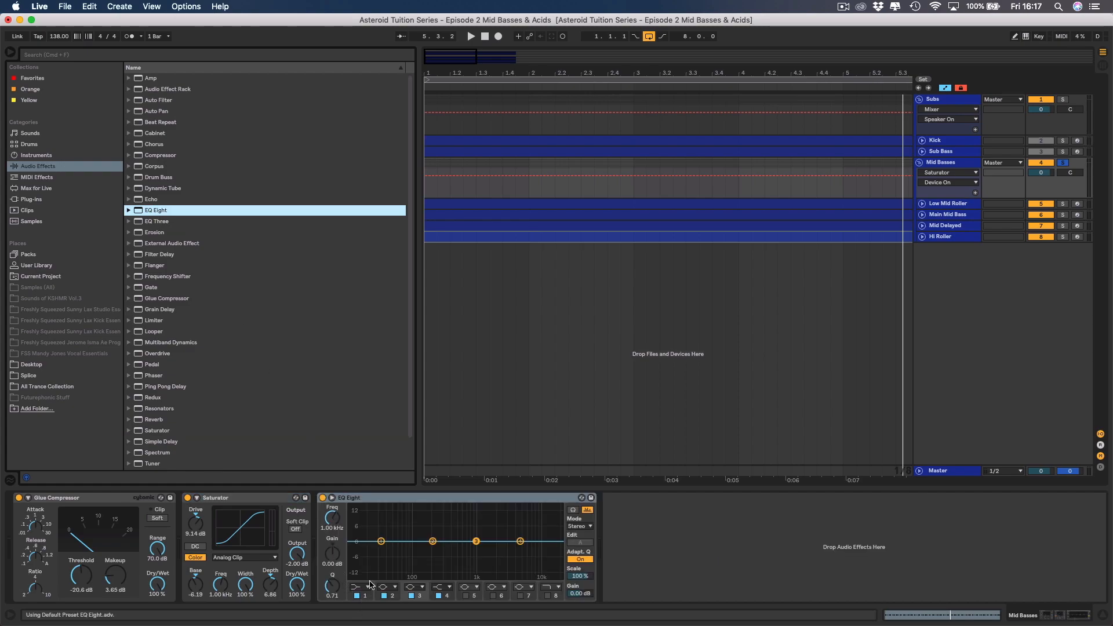
pyautogui.click(361, 587)
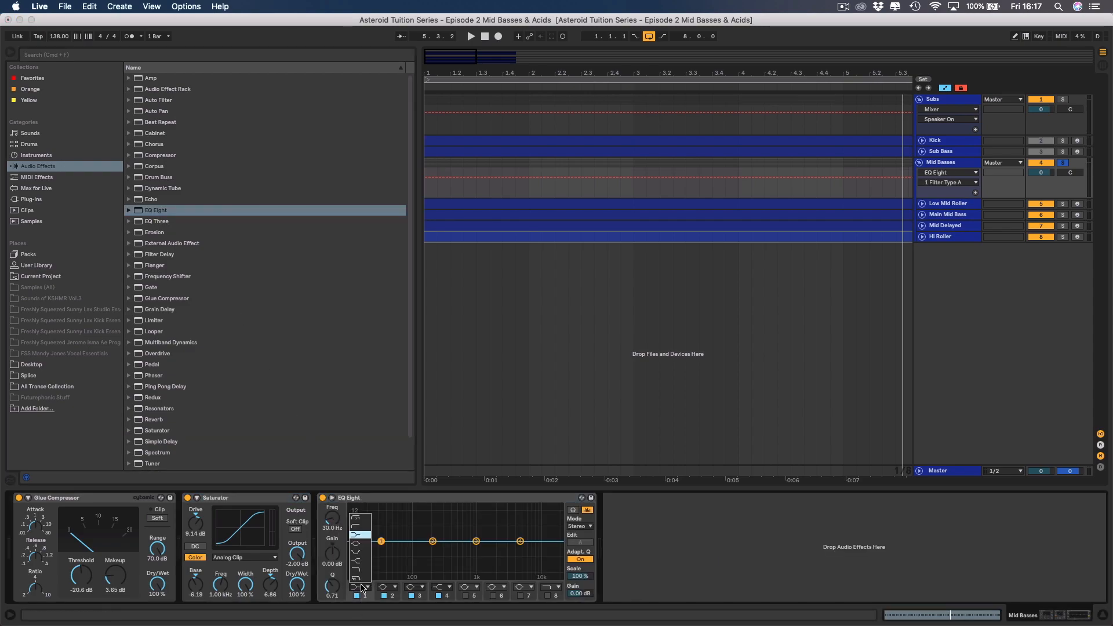
pyautogui.click(359, 527)
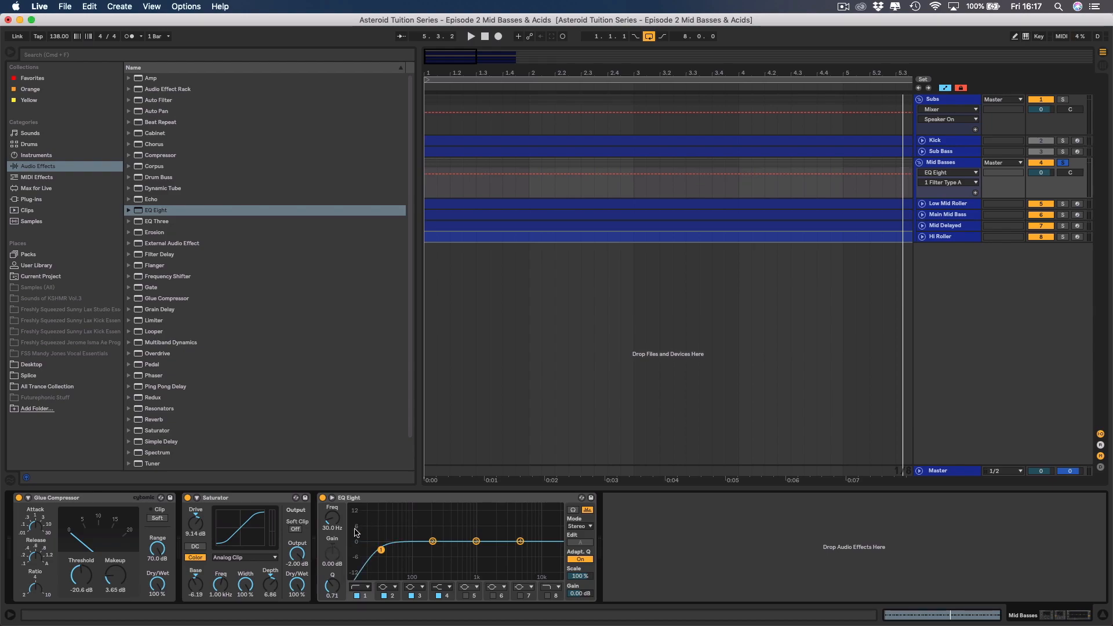
pyautogui.click(354, 588)
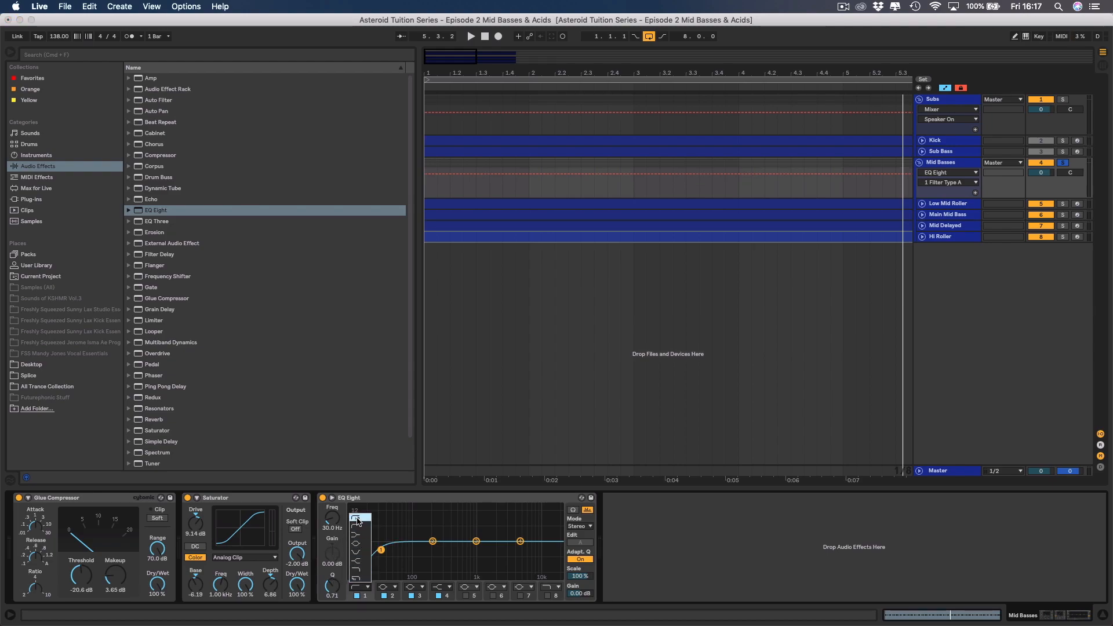
pyautogui.click(356, 517)
# Set the low-cut frequency of EQ Eight band 1 to 115 Hz and solo Sub Bass alongside the Mid Basses during playback.
pyautogui.click(329, 528)
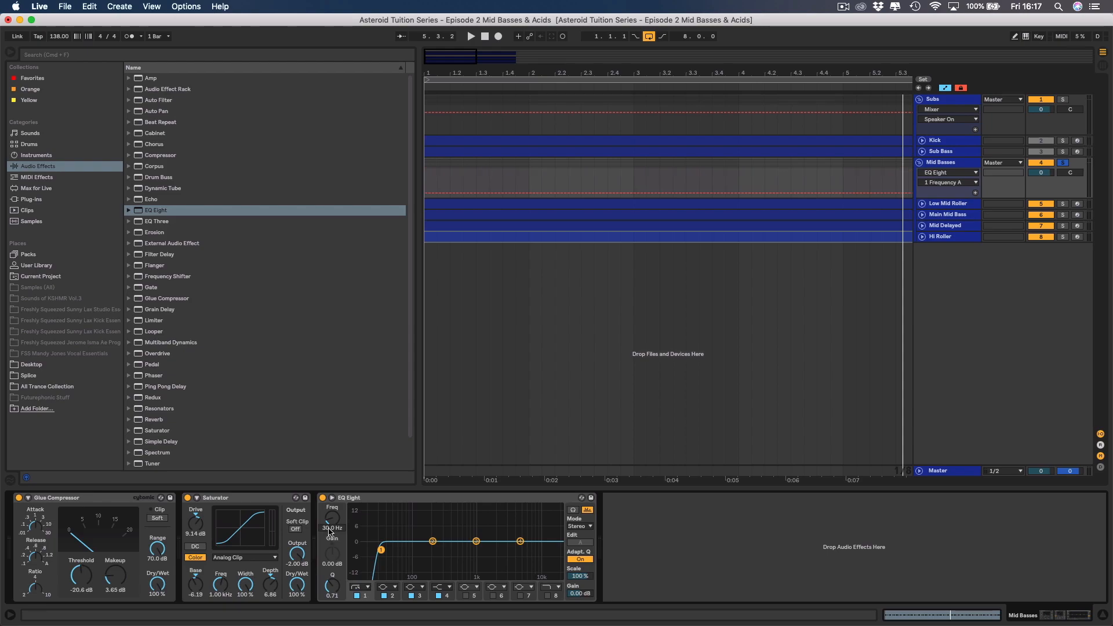
pyautogui.moveTo(329, 528); pyautogui.dragTo(330, 507)
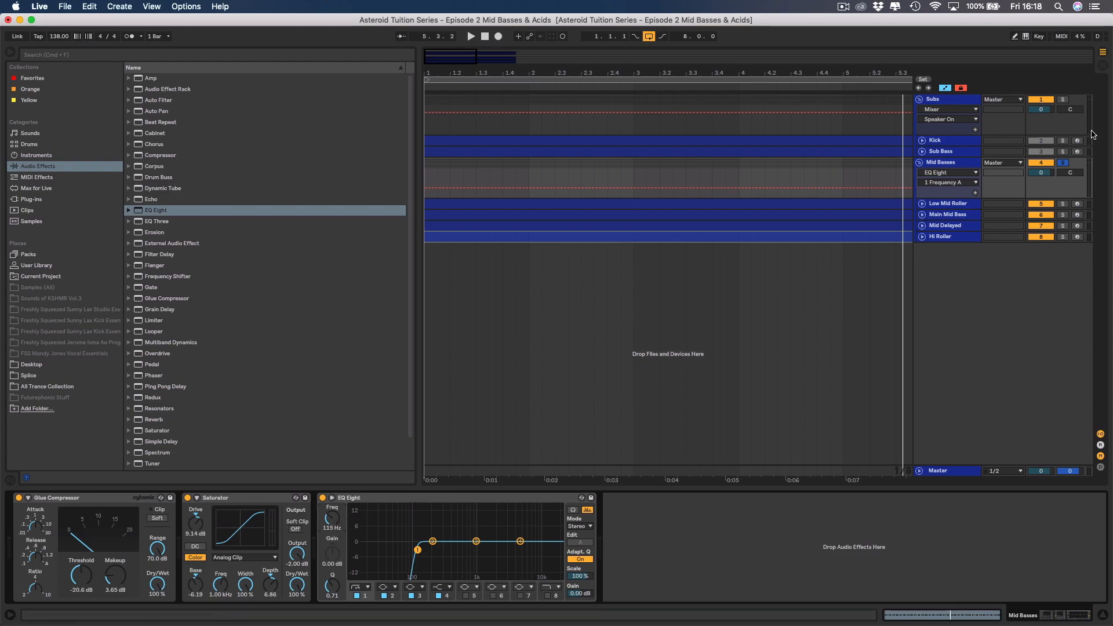
pyautogui.press('space')
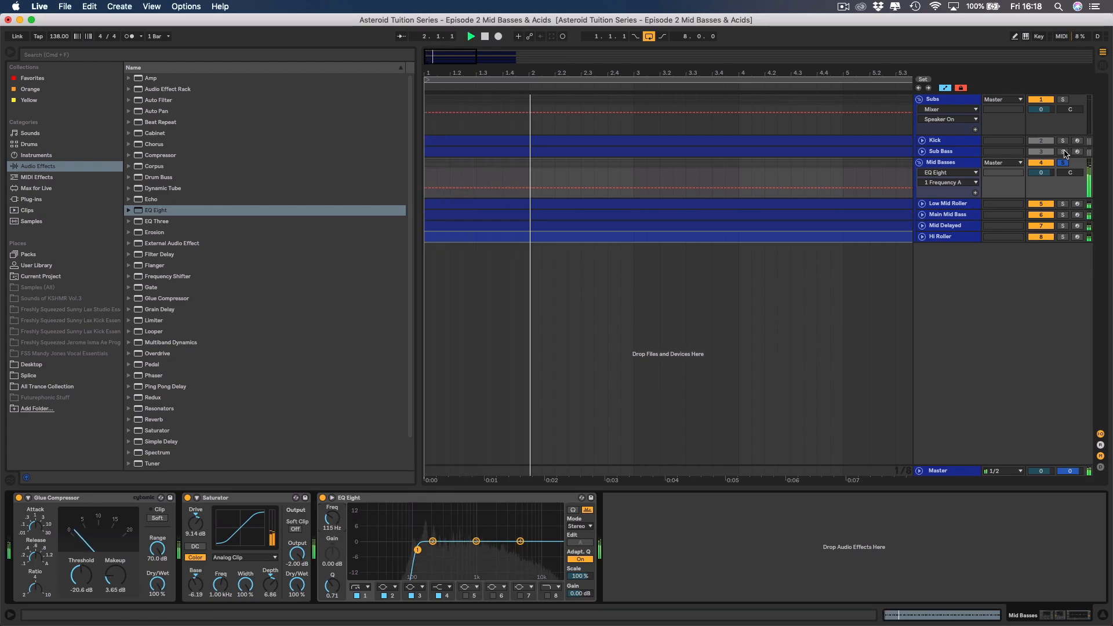
pyautogui.click(1063, 151)
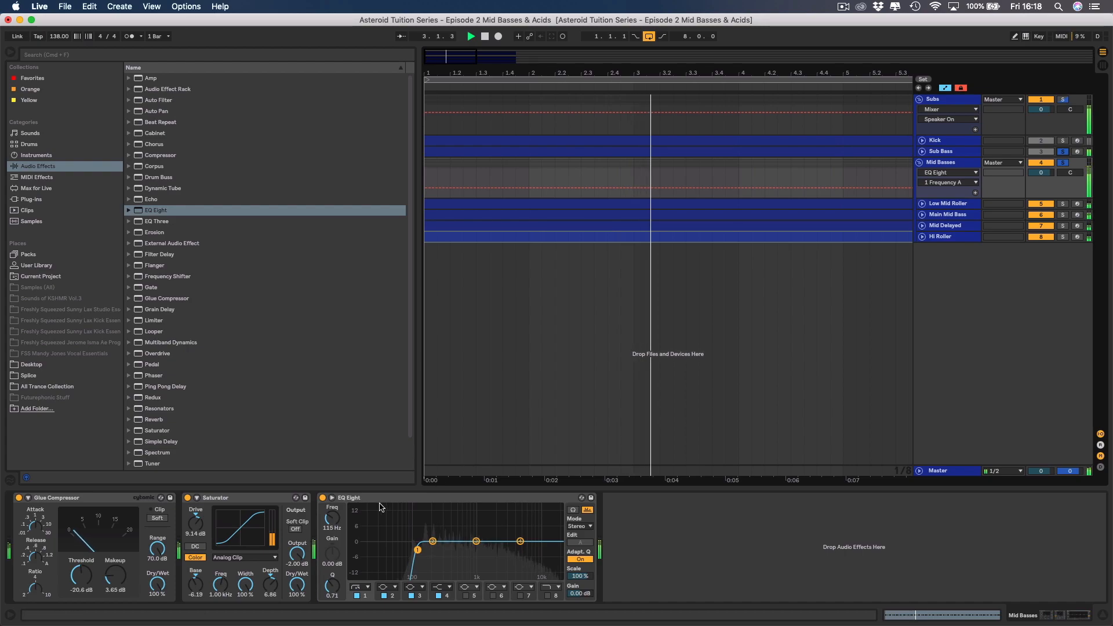
# Raise the low-cut frequency of EQ Eight band 1 to 130 Hz and expand its curve display to inspect the area below the cut.
pyautogui.moveTo(331, 525); pyautogui.dragTo(330, 516)
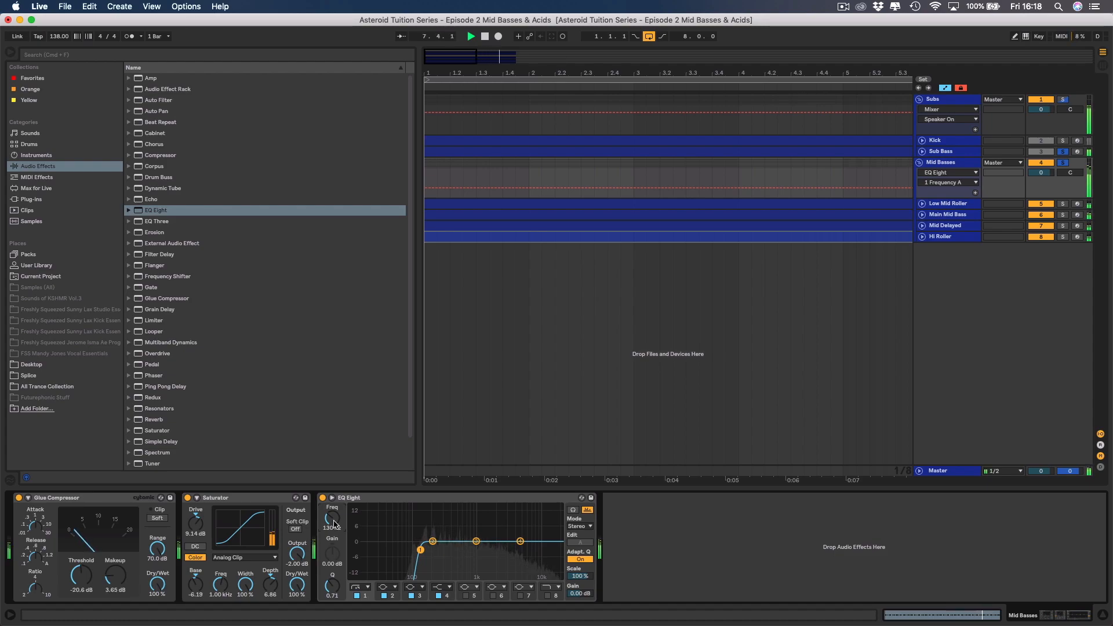
pyautogui.press('space')
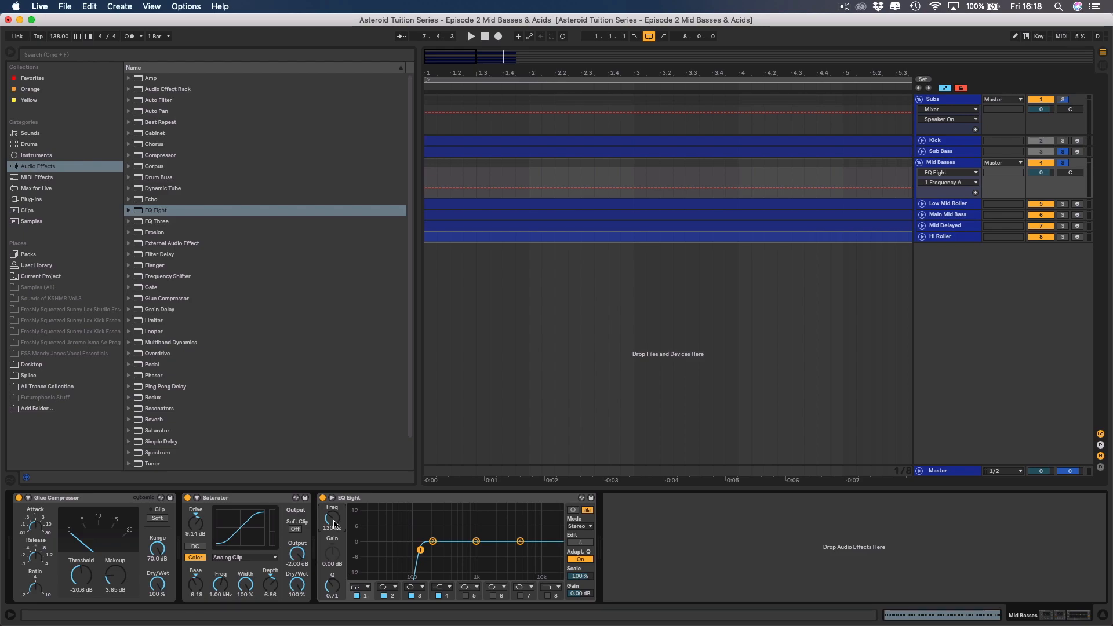
pyautogui.click(332, 498)
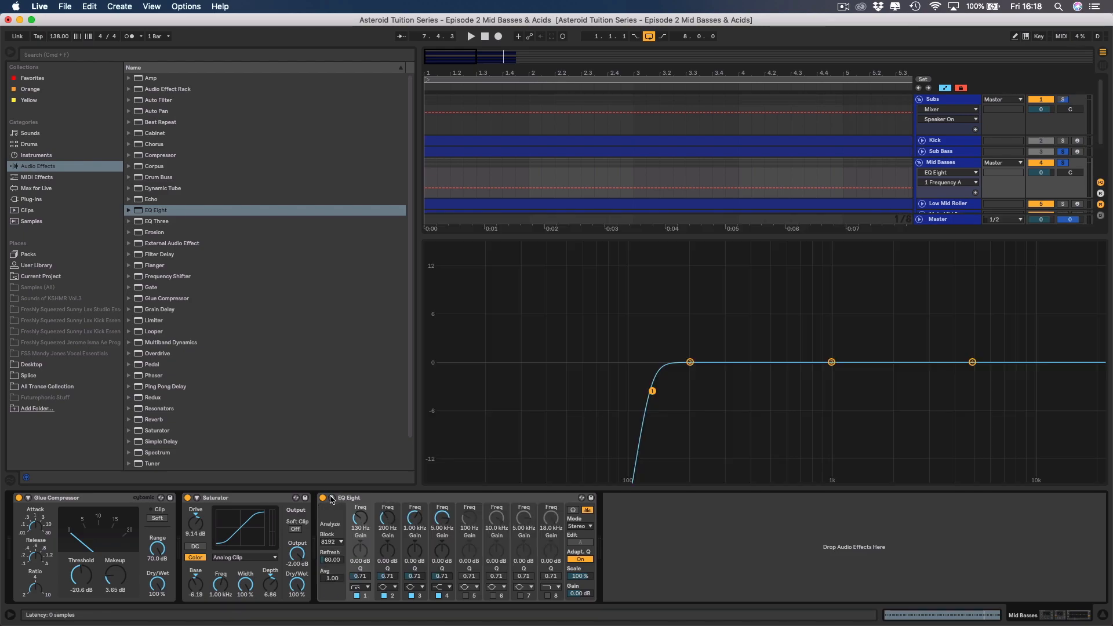
pyautogui.moveTo(459, 281); pyautogui.dragTo(606, 366)
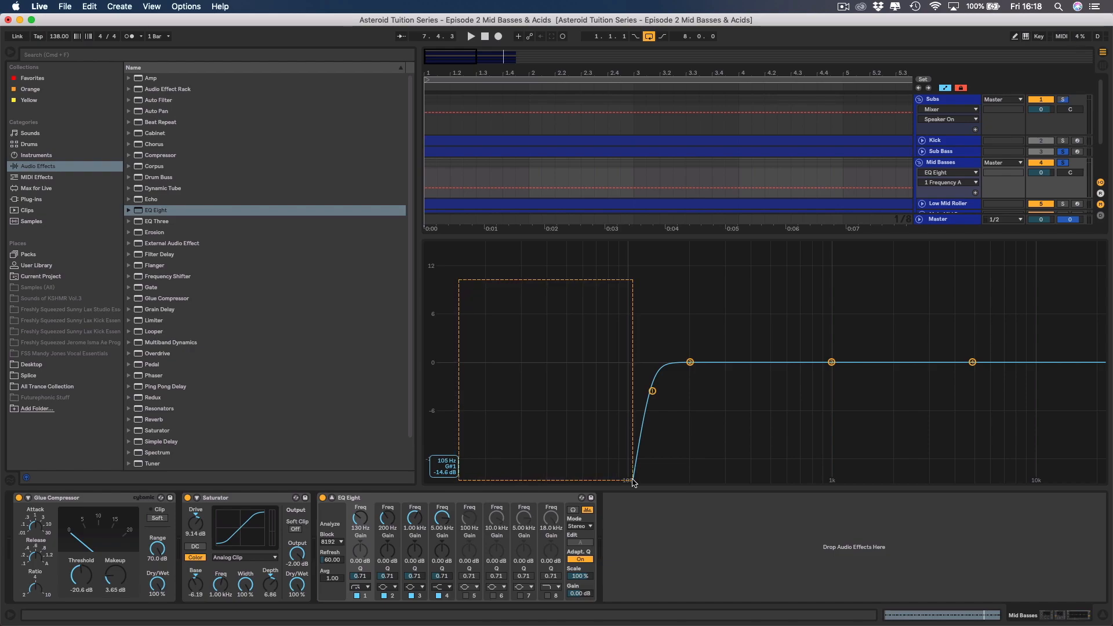
pyautogui.moveTo(633, 480); pyautogui.dragTo(632, 481)
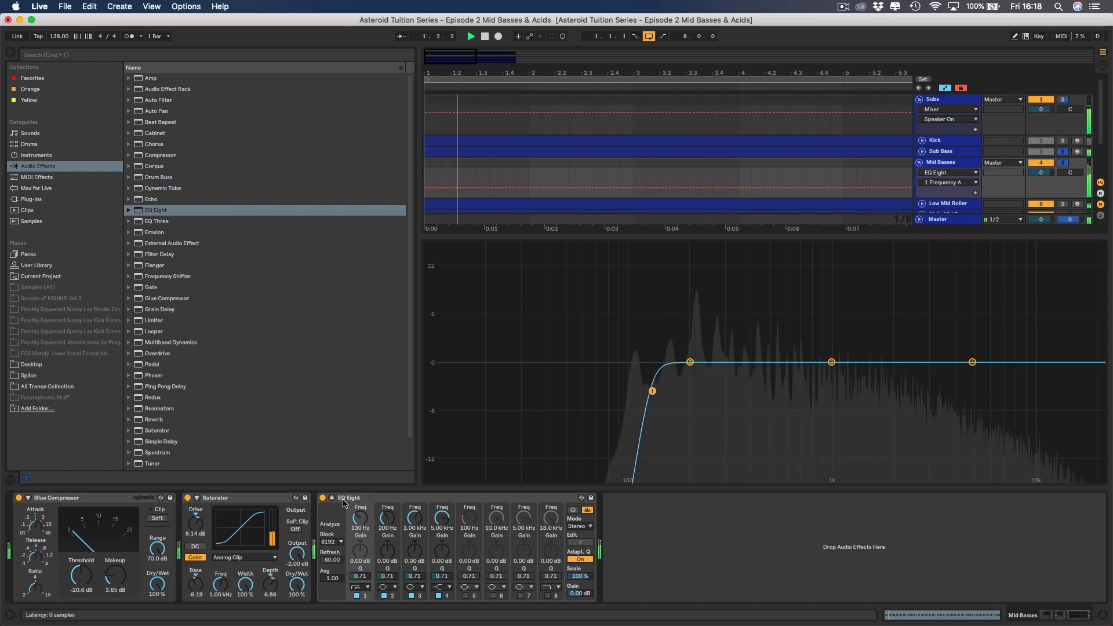
# Compare the Mid Basses with EQ Eight bypassed and active, leaving it switched on, and hide the browser.
pyautogui.click(322, 498)
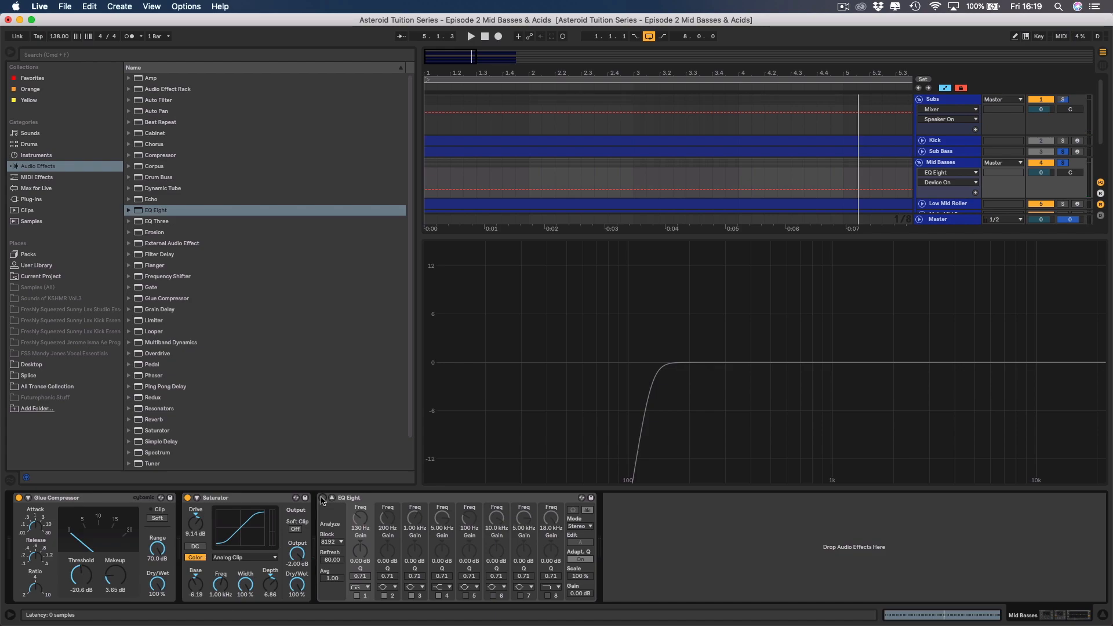
pyautogui.click(322, 498)
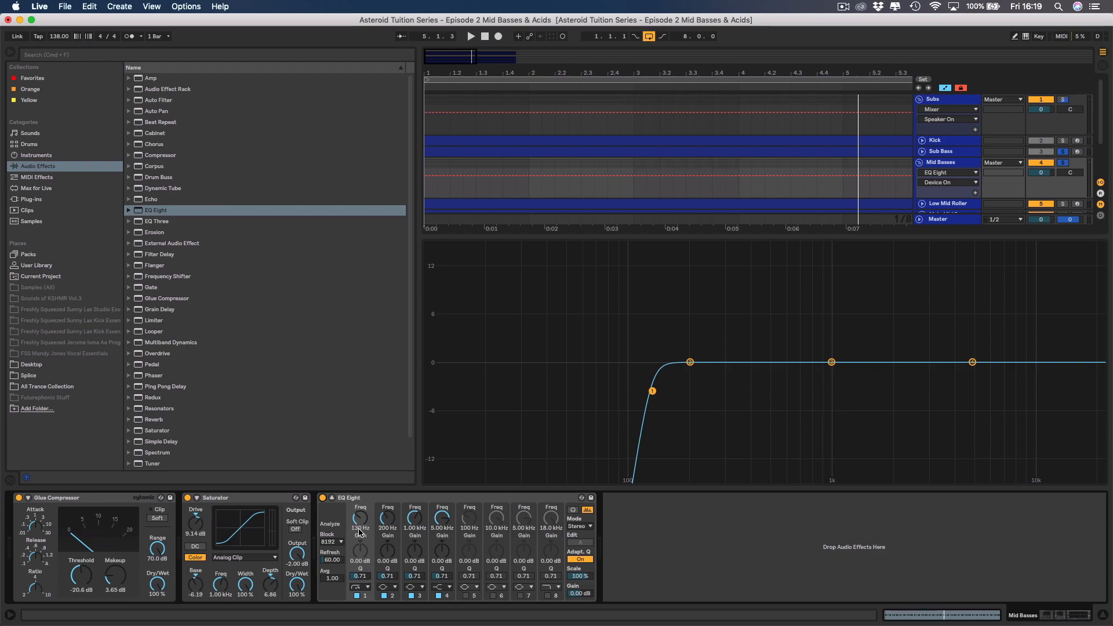
pyautogui.press('space')
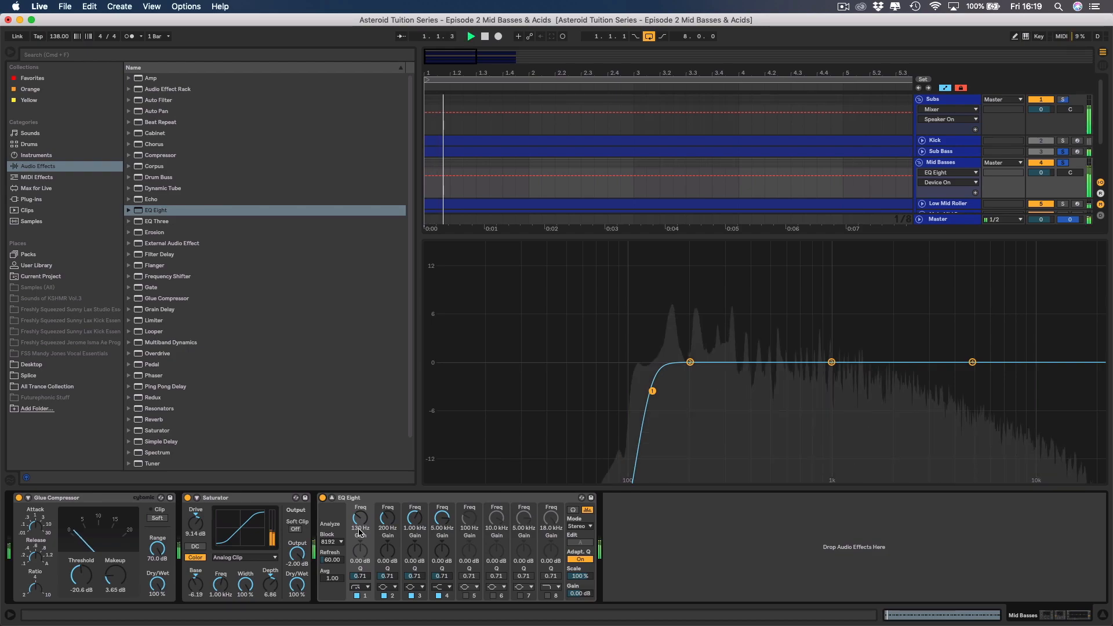
pyautogui.click(9, 51)
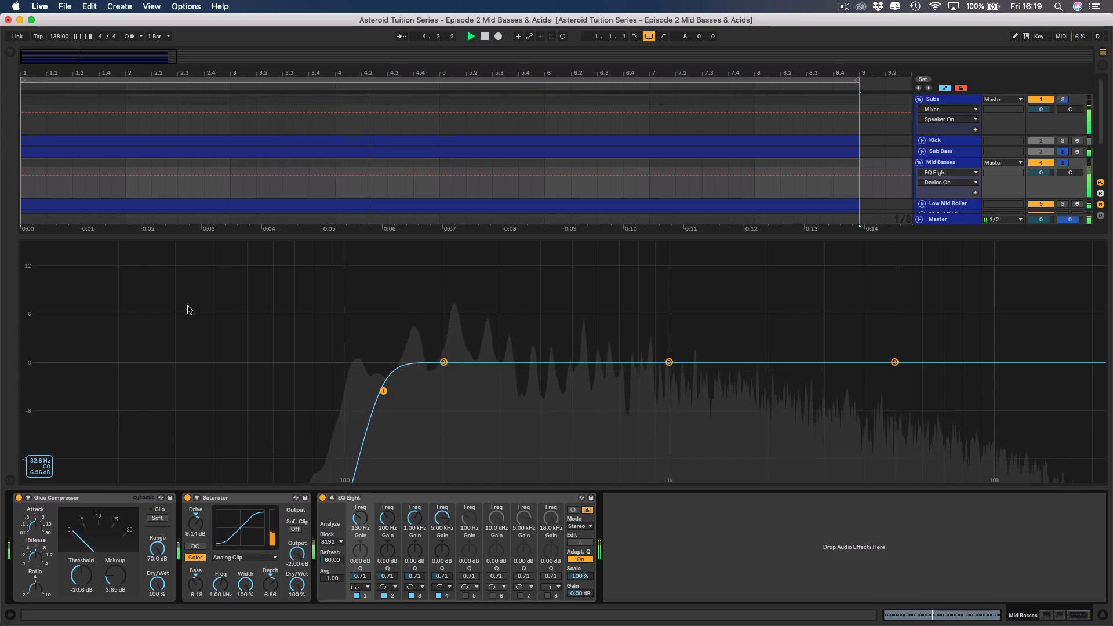
pyautogui.press('space')
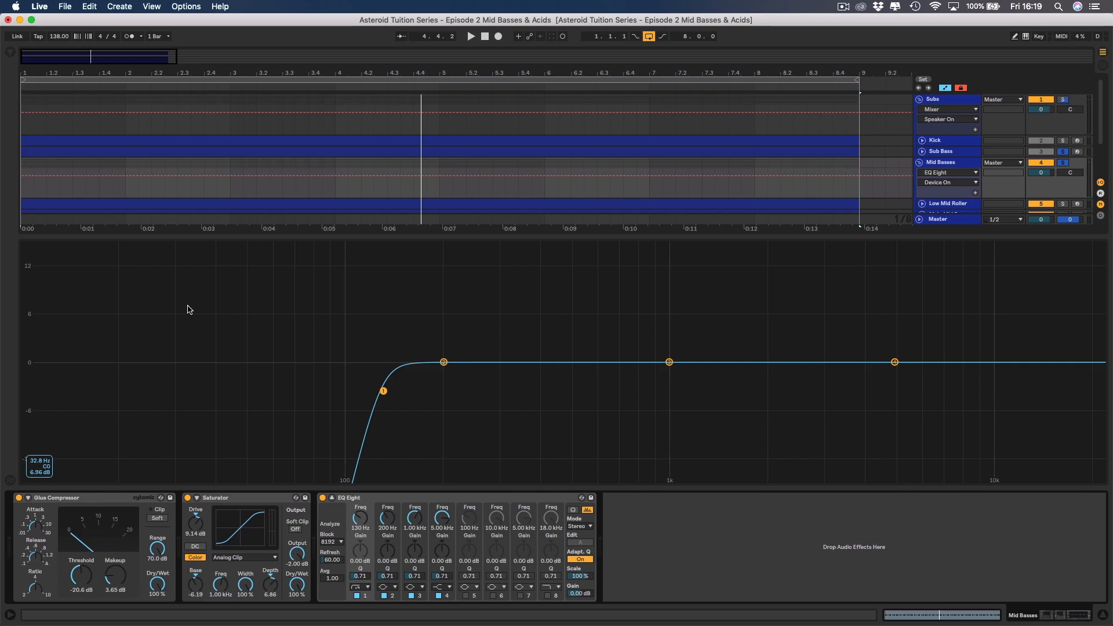
pyautogui.click(332, 498)
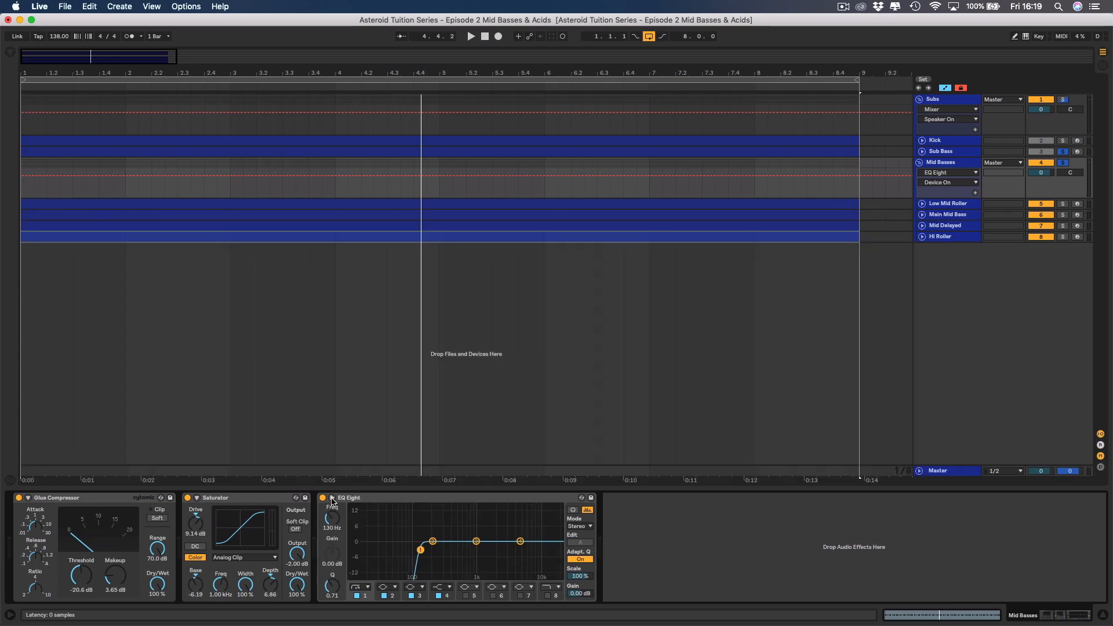
# Shape EQ Eight band 2 into a narrow 1.37 dB boost at 375 Hz with a Q of 9.78 during playback.
pyautogui.click(433, 541)
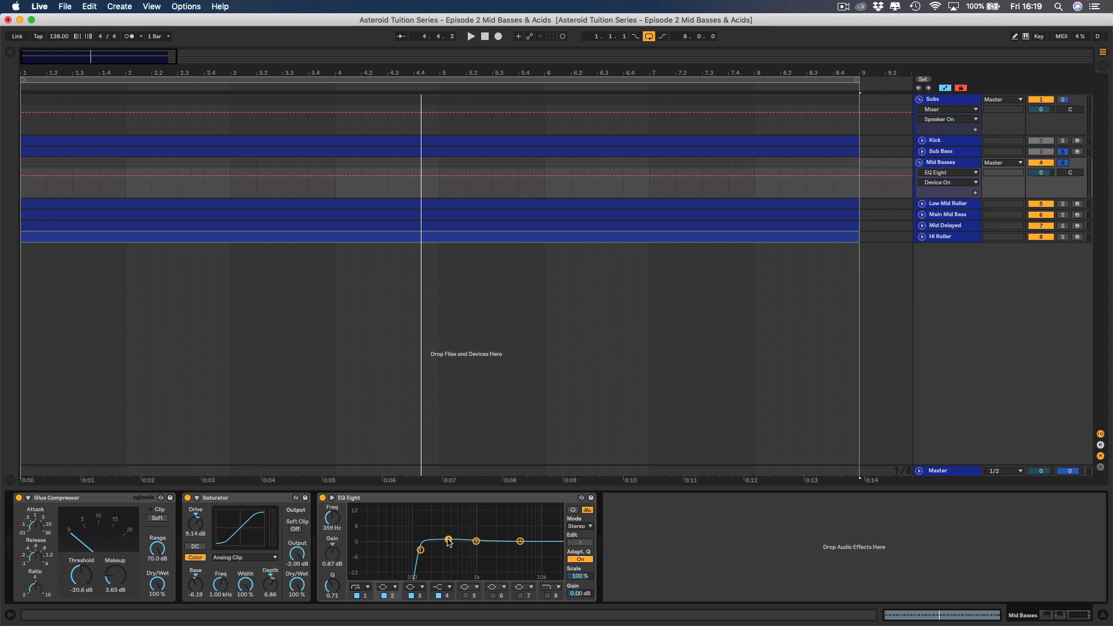
pyautogui.moveTo(331, 592); pyautogui.dragTo(330, 579)
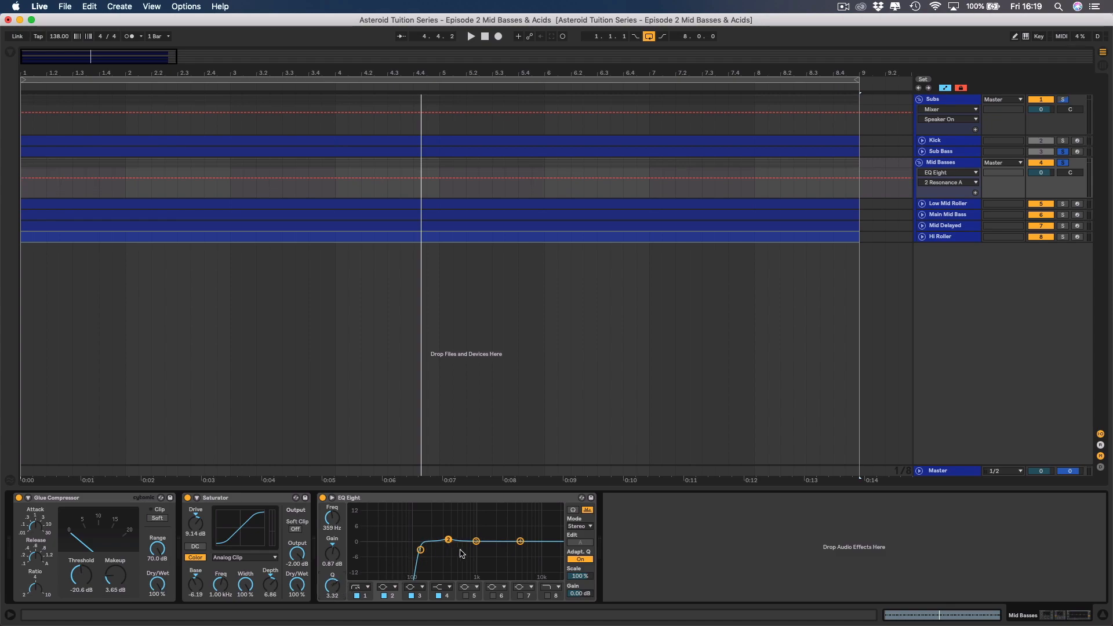
pyautogui.press('space')
pyautogui.click(332, 498)
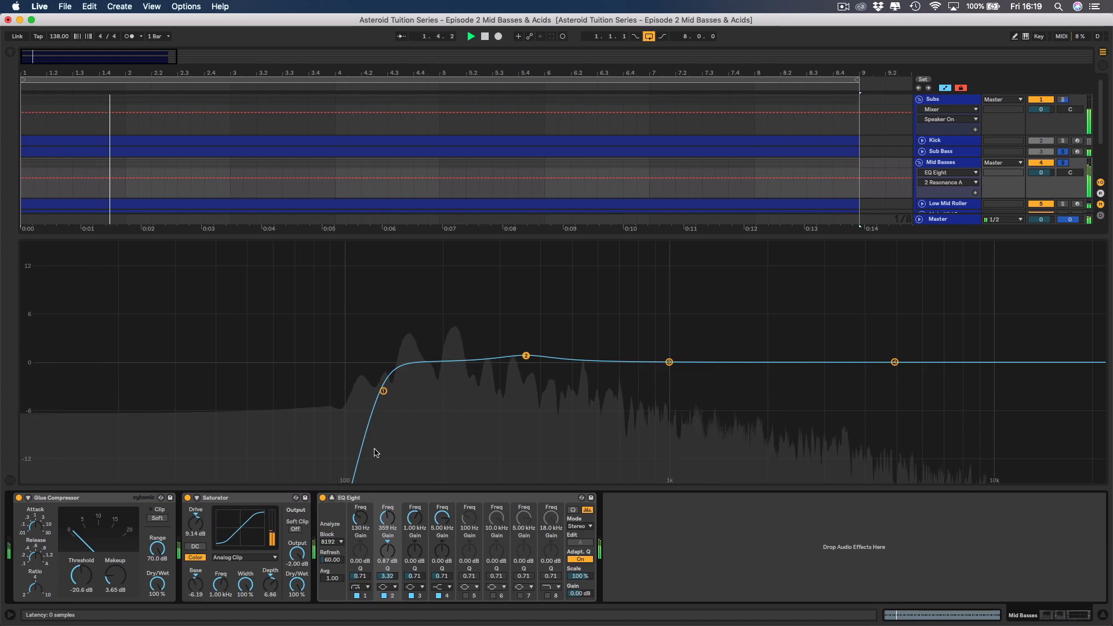
pyautogui.moveTo(525, 355)
pyautogui.mouseDown()
pyautogui.moveTo(538, 318)
pyautogui.moveTo(510, 312)
pyautogui.moveTo(538, 349)
pyautogui.mouseUp()
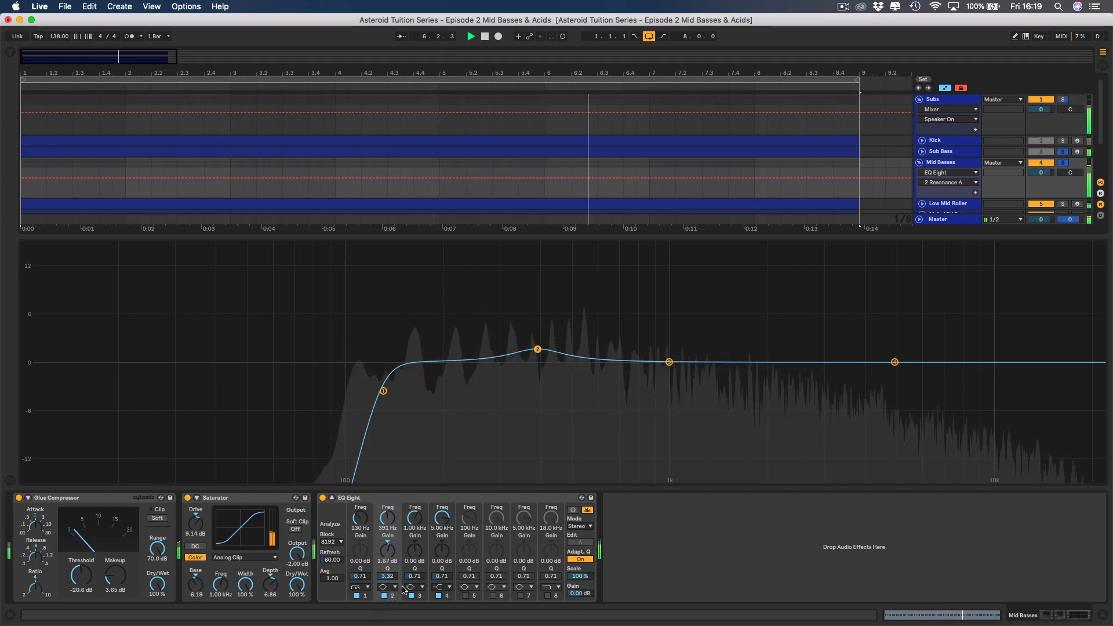
pyautogui.moveTo(387, 577); pyautogui.dragTo(387, 562)
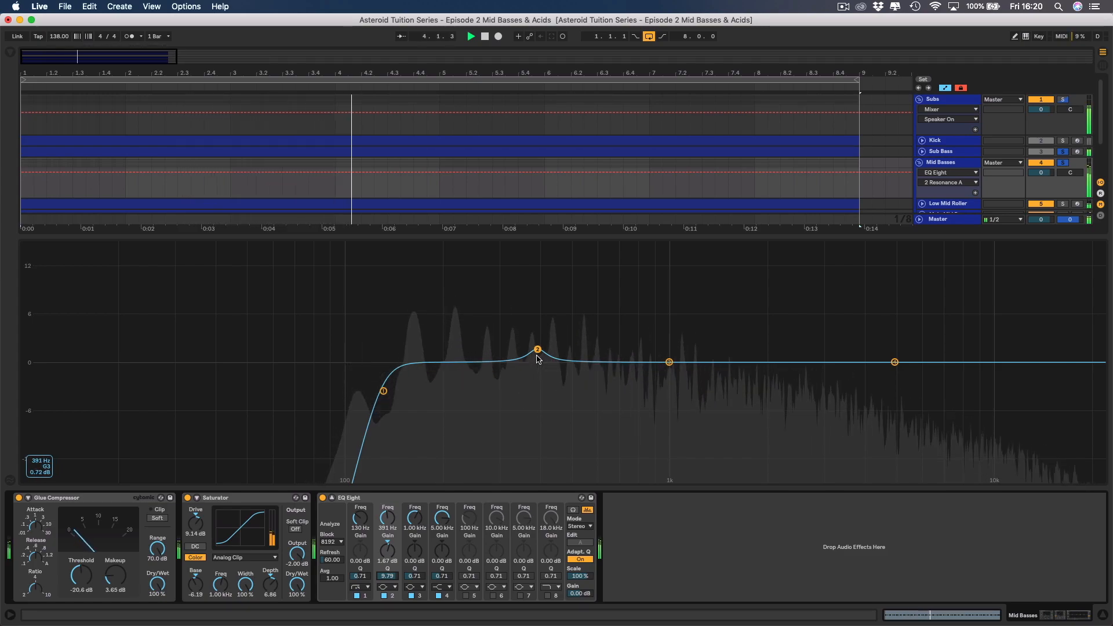
pyautogui.moveTo(538, 353); pyautogui.dragTo(531, 352)
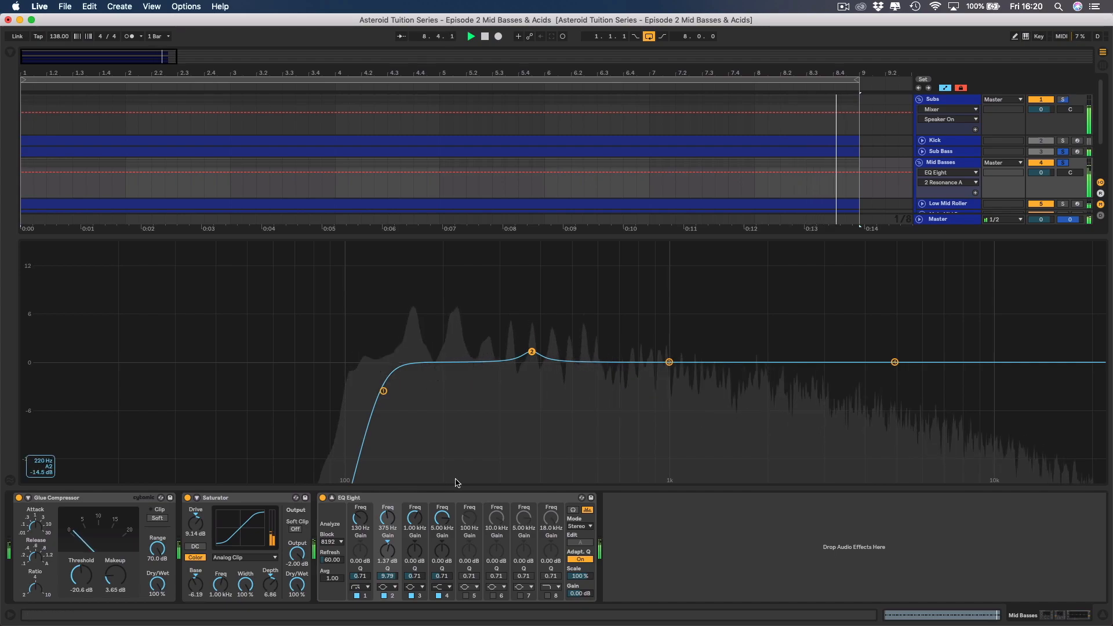
# Boost EQ Eight band 3 by 5.44 dB at 1.07 kHz with a Q of 1.52 during playback.
pyautogui.moveTo(670, 362); pyautogui.dragTo(690, 338)
pyautogui.moveTo(414, 576); pyautogui.dragTo(414, 539)
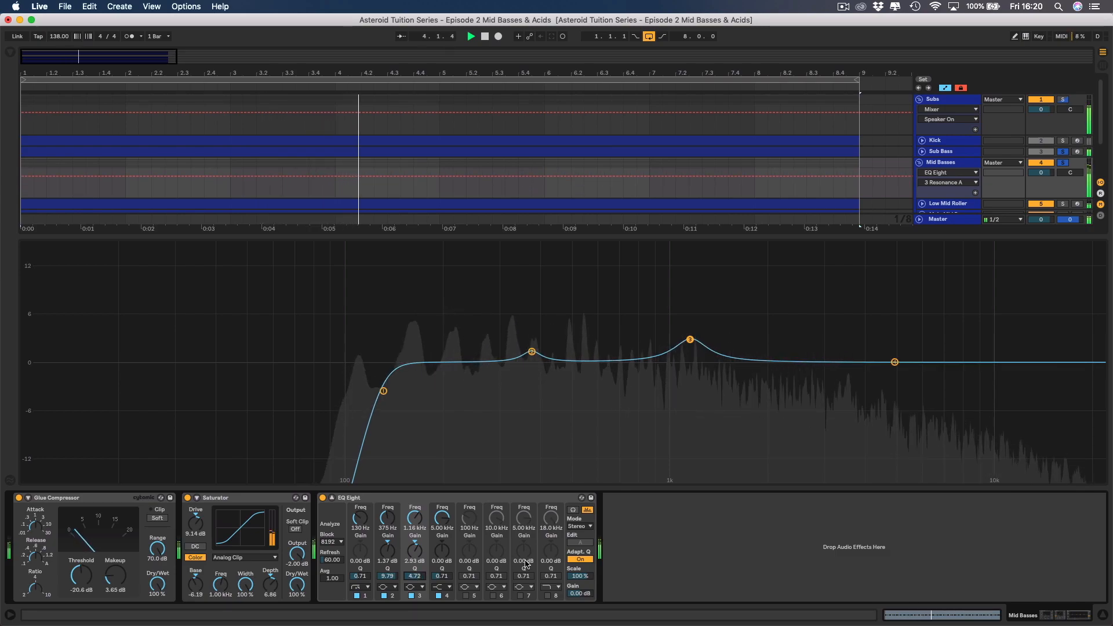
pyautogui.moveTo(690, 339); pyautogui.dragTo(678, 314)
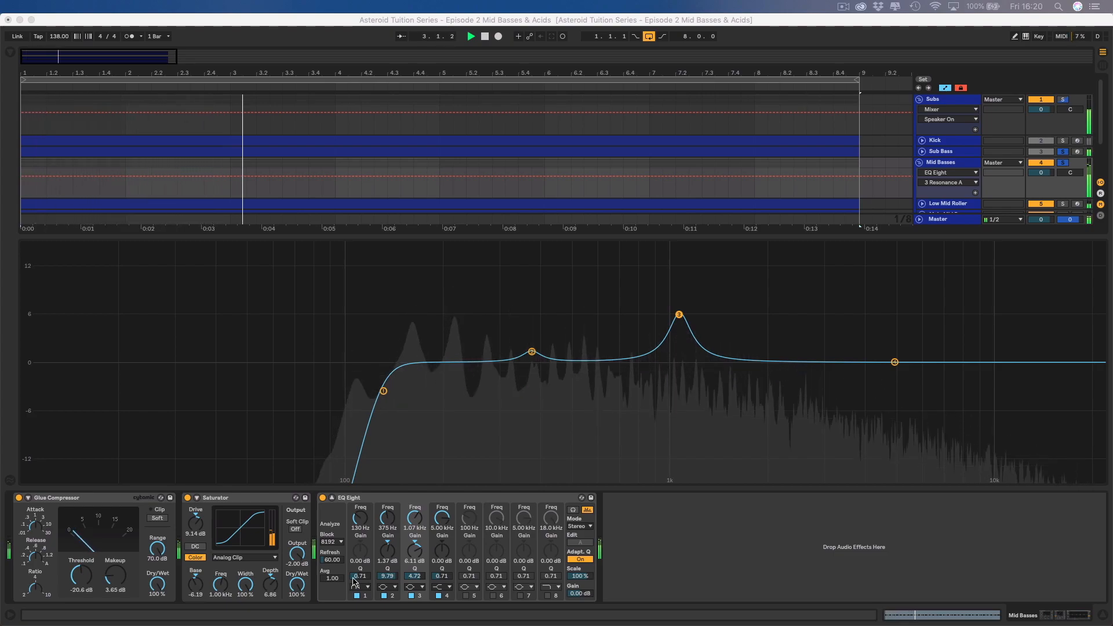
pyautogui.click(414, 581)
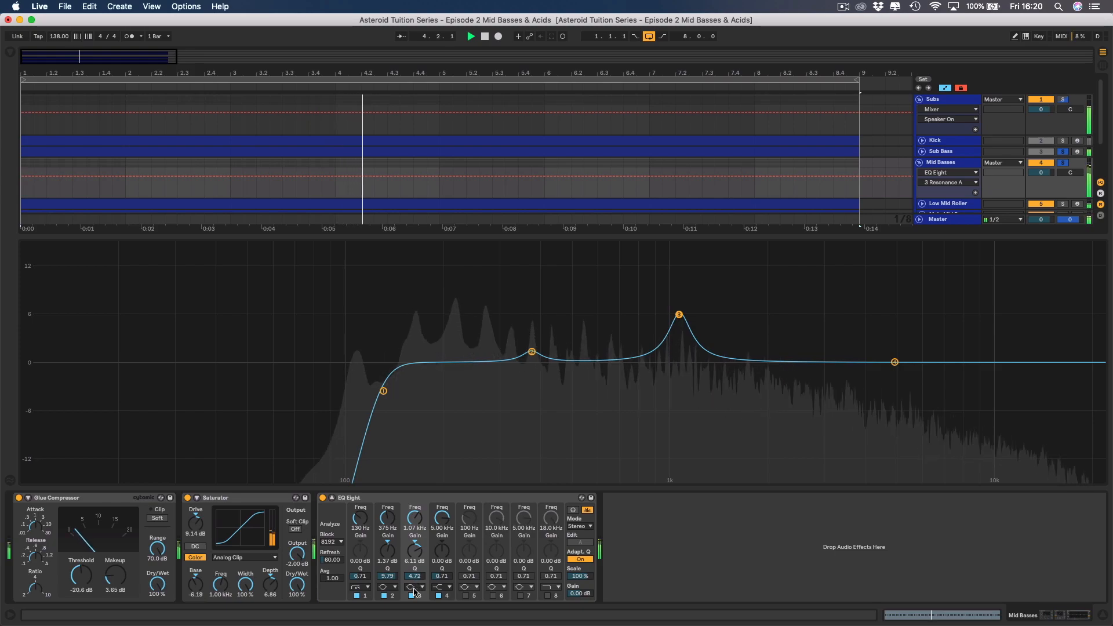
pyautogui.click(414, 578)
pyautogui.moveTo(414, 577); pyautogui.dragTo(414, 593)
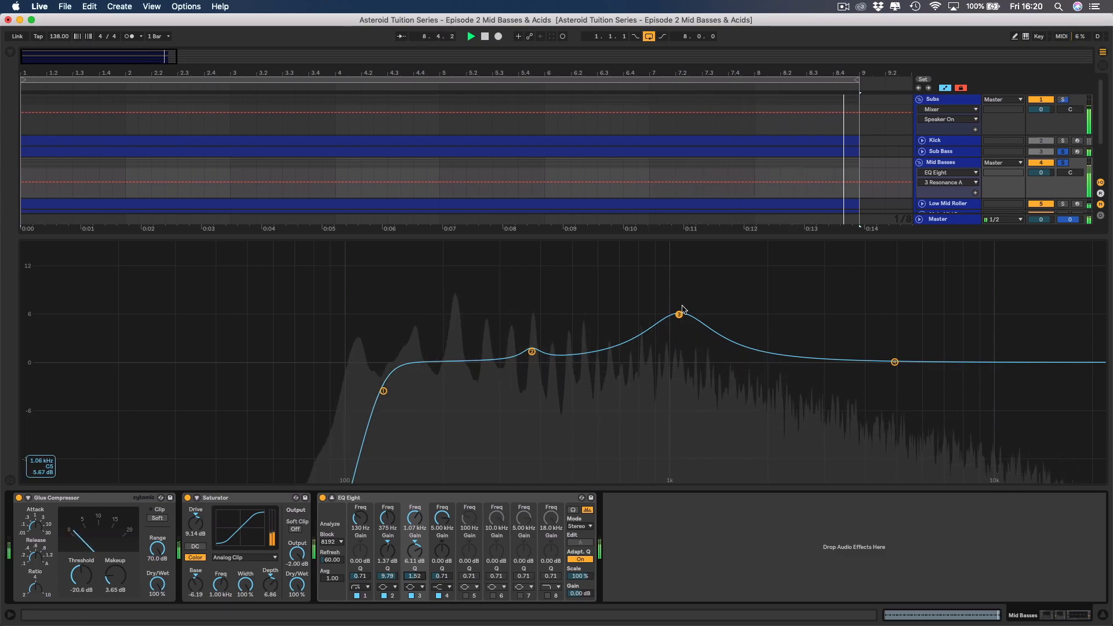
pyautogui.moveTo(679, 316); pyautogui.dragTo(679, 318)
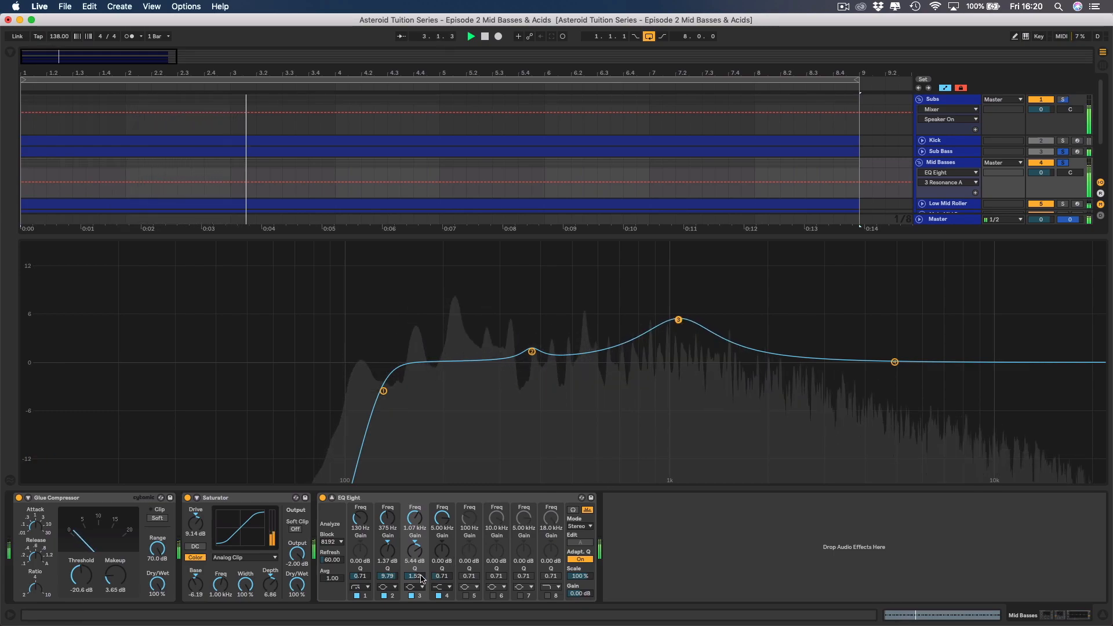
# Compare the sound with band 3 off and on, leaving it on, and reduce its gain to 3.75 dB.
pyautogui.click(412, 595)
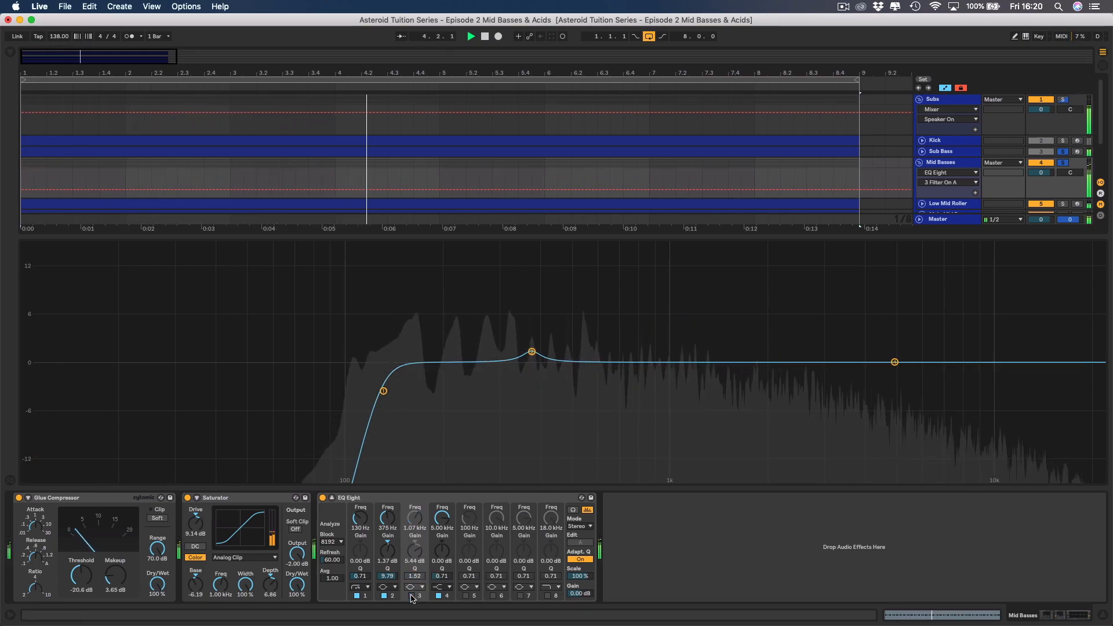
pyautogui.click(412, 595)
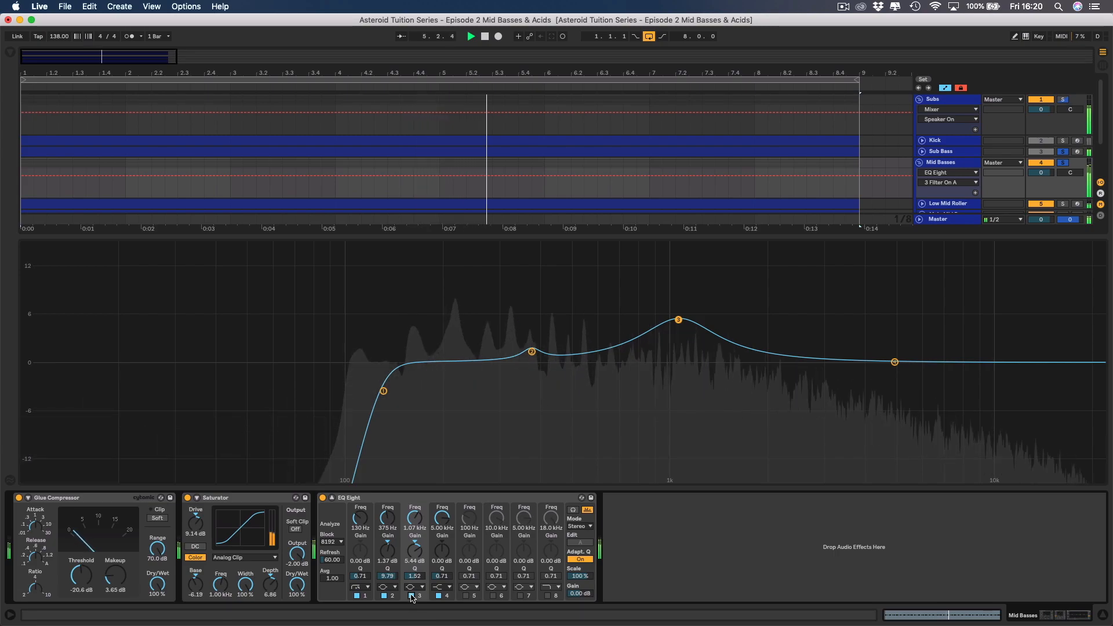
pyautogui.moveTo(415, 551); pyautogui.dragTo(415, 559)
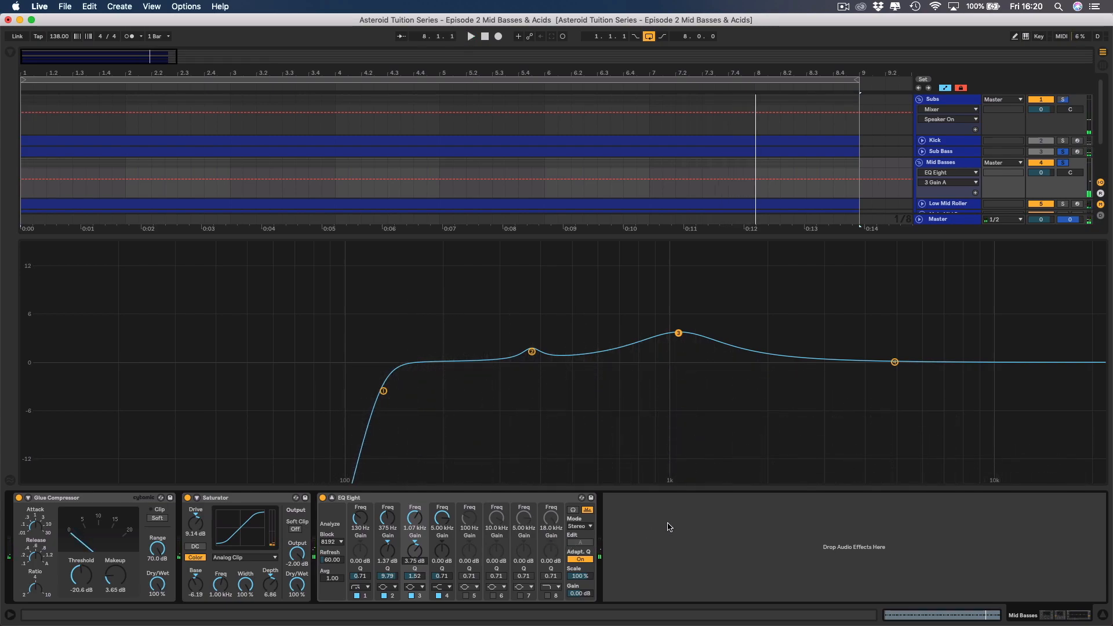
# Activate bands 5, 6 and 7 of EQ Eight, leaving band 8 switched off.
pyautogui.click(467, 596)
pyautogui.click(493, 596)
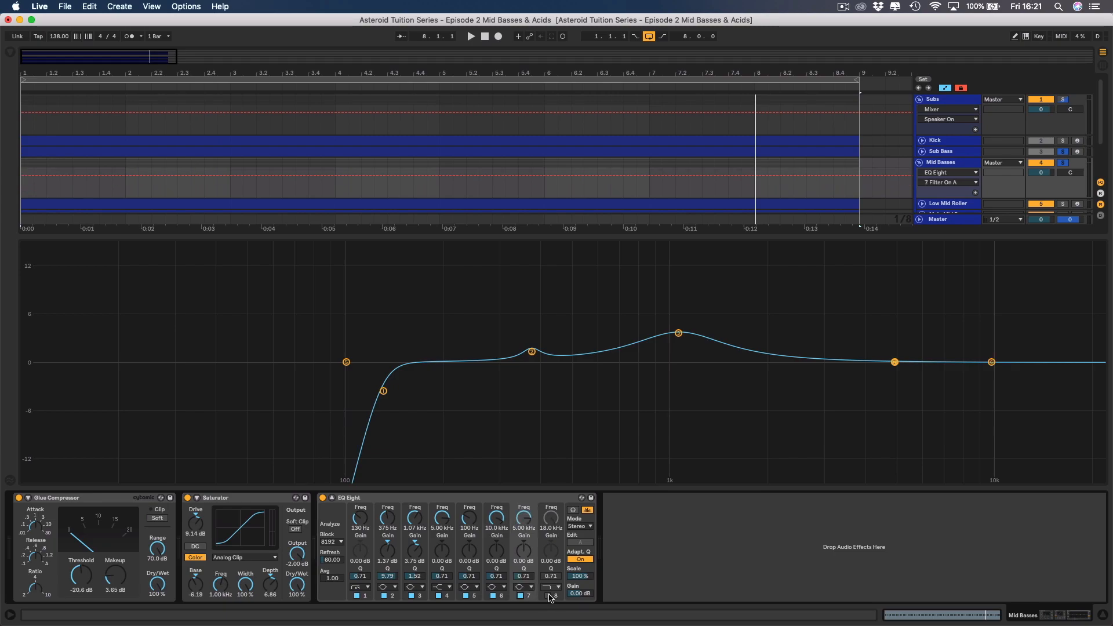
pyautogui.click(550, 596)
pyautogui.click(549, 595)
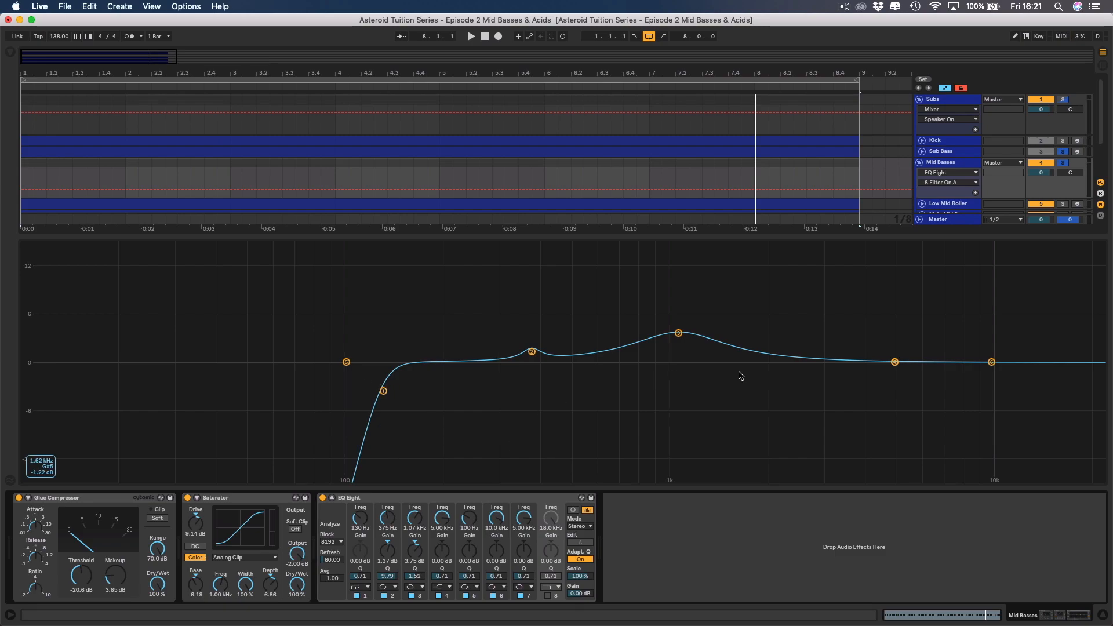
# Change EQ Eight band 4 to a bell filter and boost it by 5.07 dB at 3.68 kHz during playback.
pyautogui.press('space')
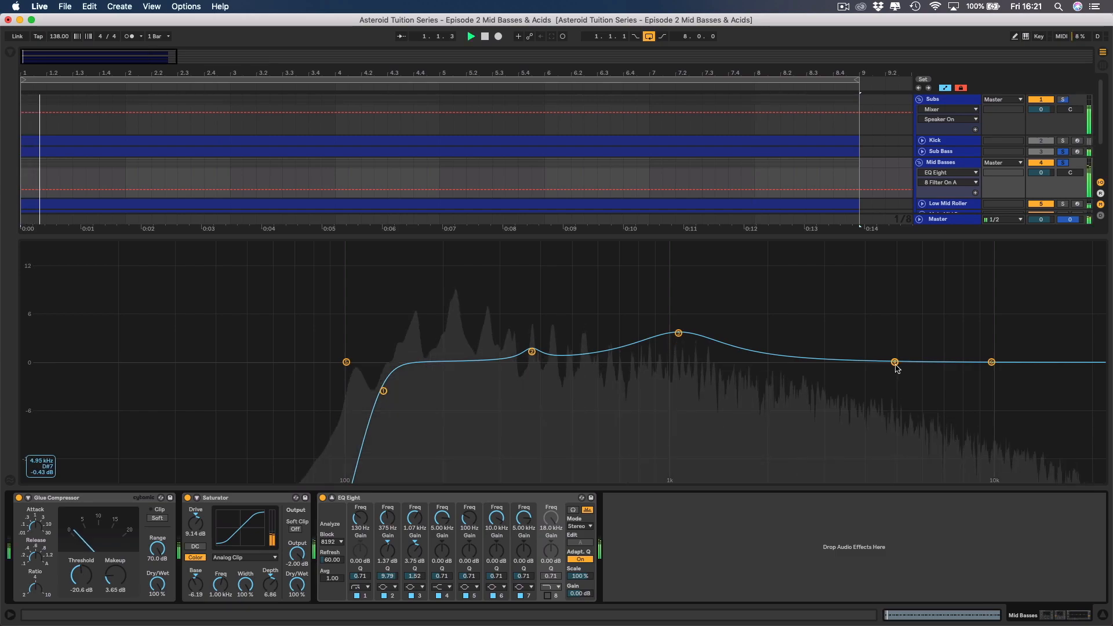
pyautogui.moveTo(894, 361); pyautogui.dragTo(815, 348)
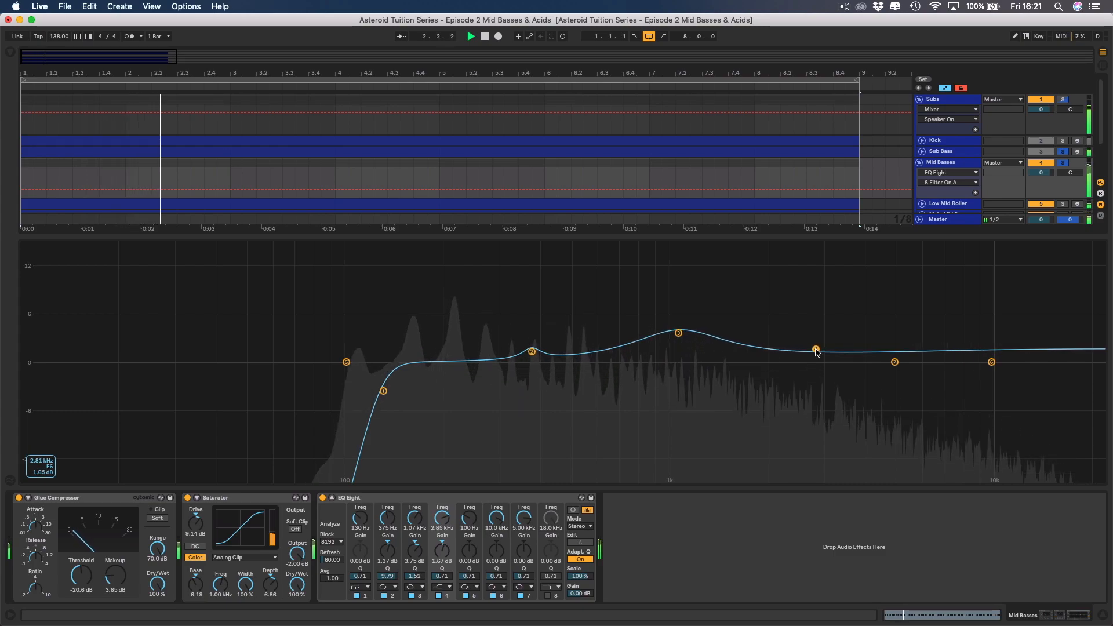
pyautogui.click(443, 588)
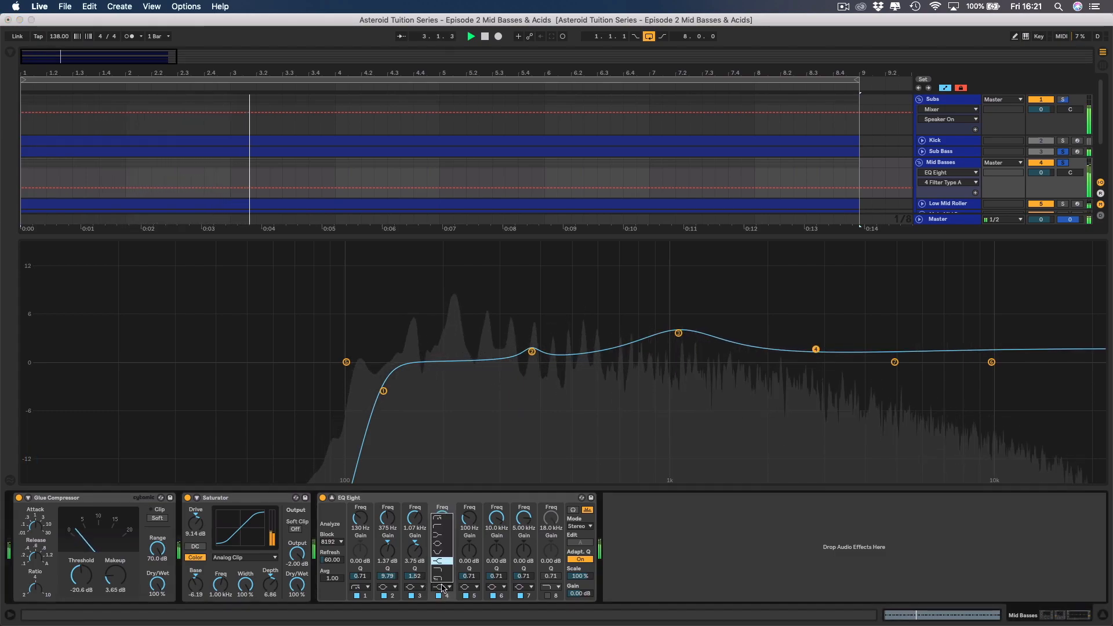
pyautogui.click(441, 543)
pyautogui.moveTo(815, 350); pyautogui.dragTo(851, 323)
# Fine-tune EQ Eight band 3 to 1.06 kHz with a 3.22 dB gain and a Q of 1.71.
pyautogui.click(679, 333)
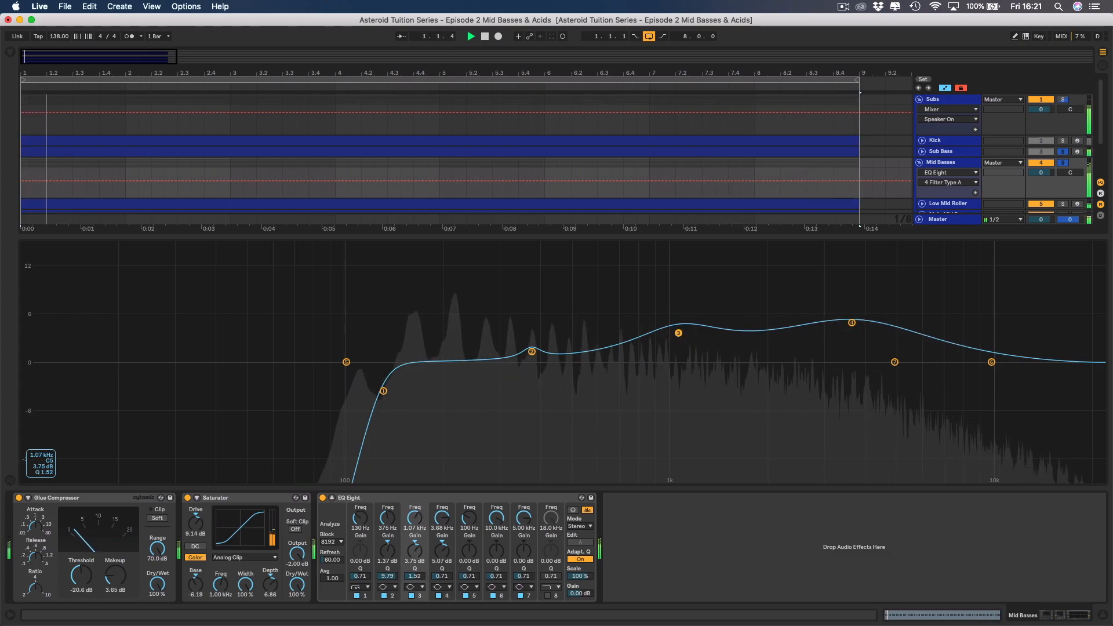
pyautogui.moveTo(679, 335); pyautogui.dragTo(677, 336)
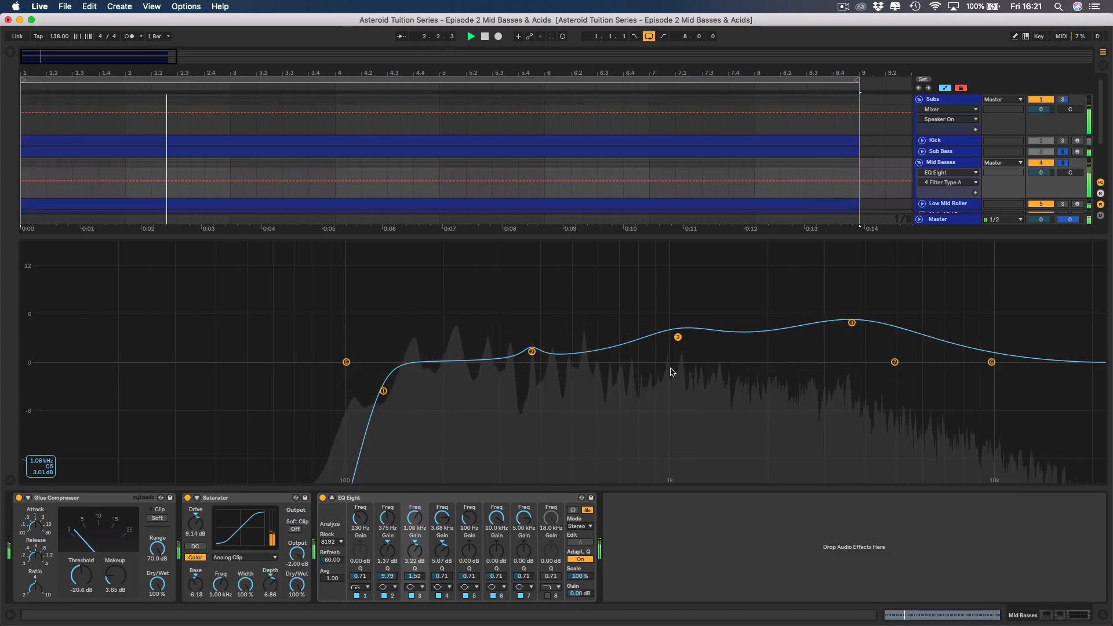
pyautogui.moveTo(415, 577); pyautogui.dragTo(414, 572)
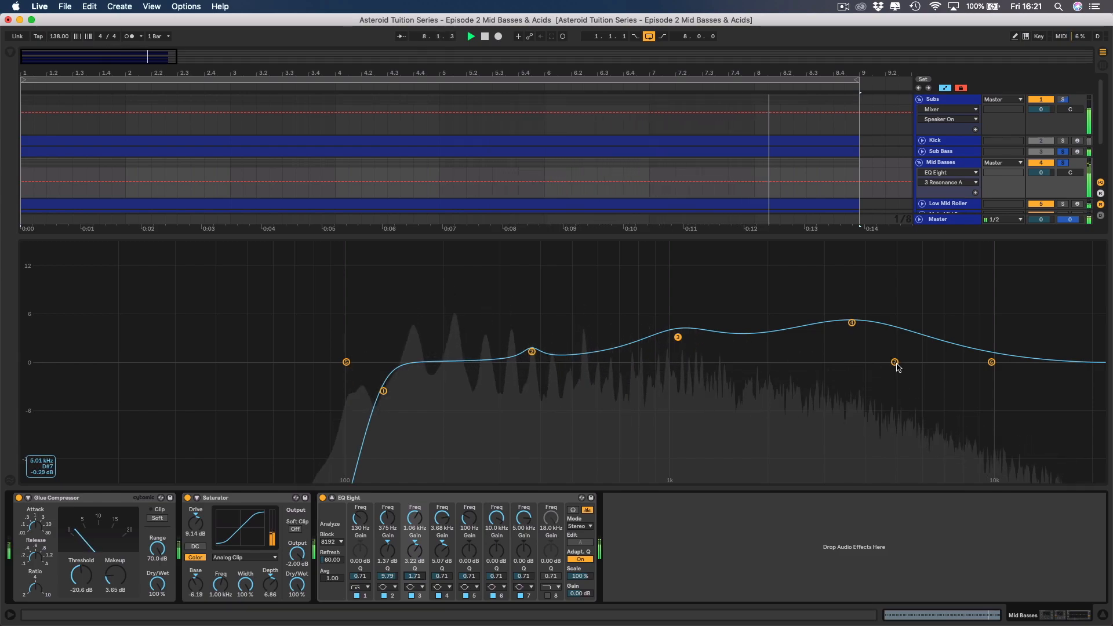
# Boost EQ Eight band 7 by 4.93 dB at 11.3 kHz and ease the gain of band 4 to 4.78 dB.
pyautogui.moveTo(895, 362); pyautogui.dragTo(1008, 323)
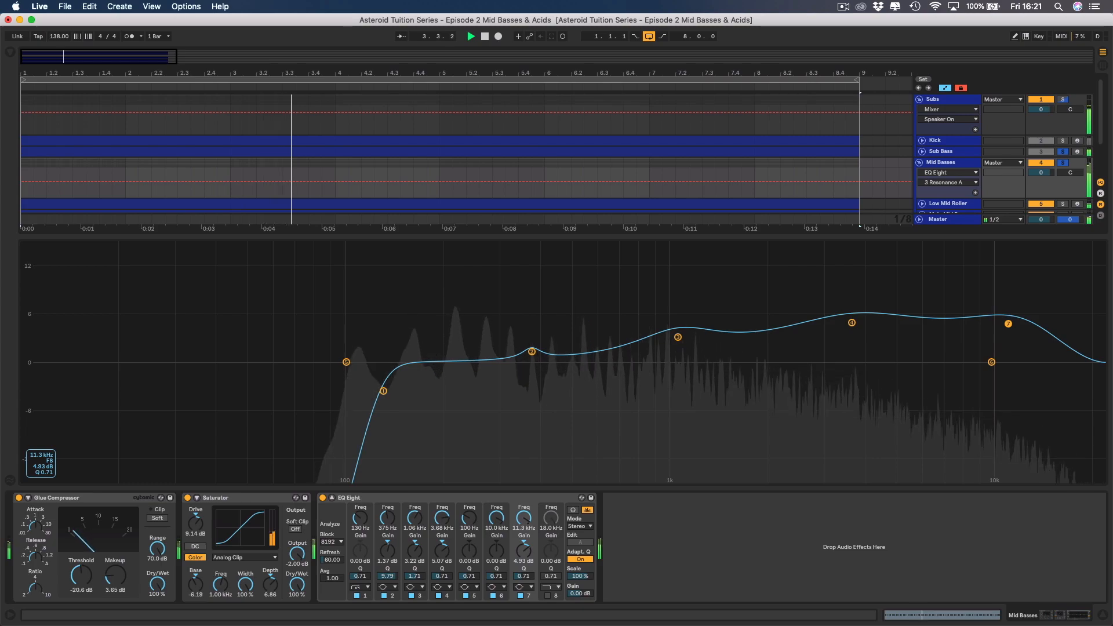
pyautogui.moveTo(852, 323); pyautogui.dragTo(851, 325)
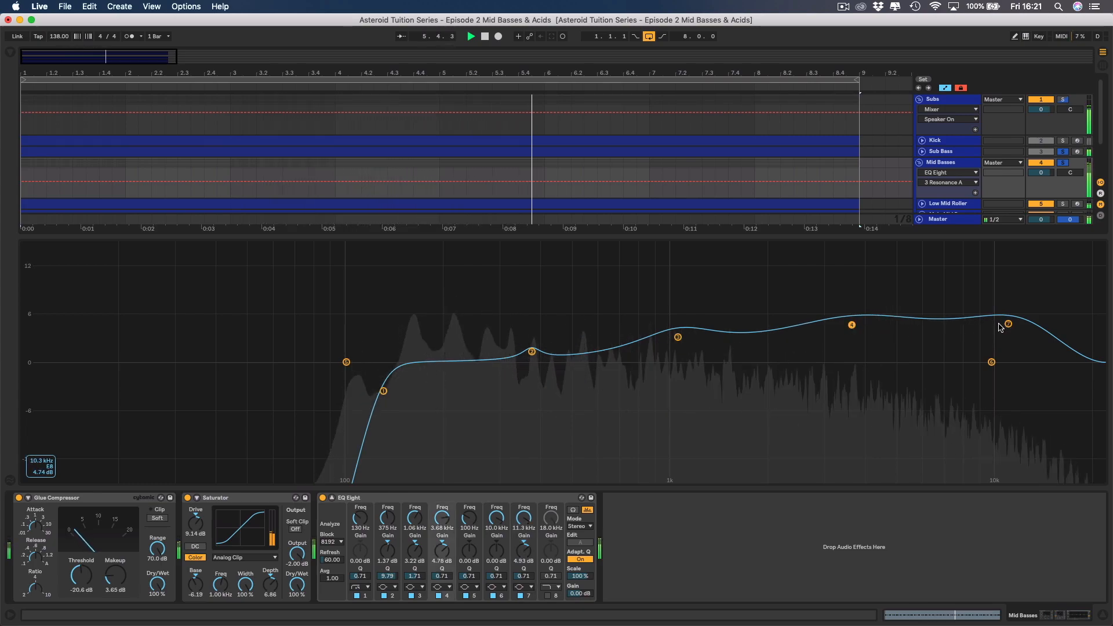
# Lower EQ Eight band 3 to 2.93 dB, and set band 4 to 4.48 dB with a Q of 0.86.
pyautogui.click(322, 498)
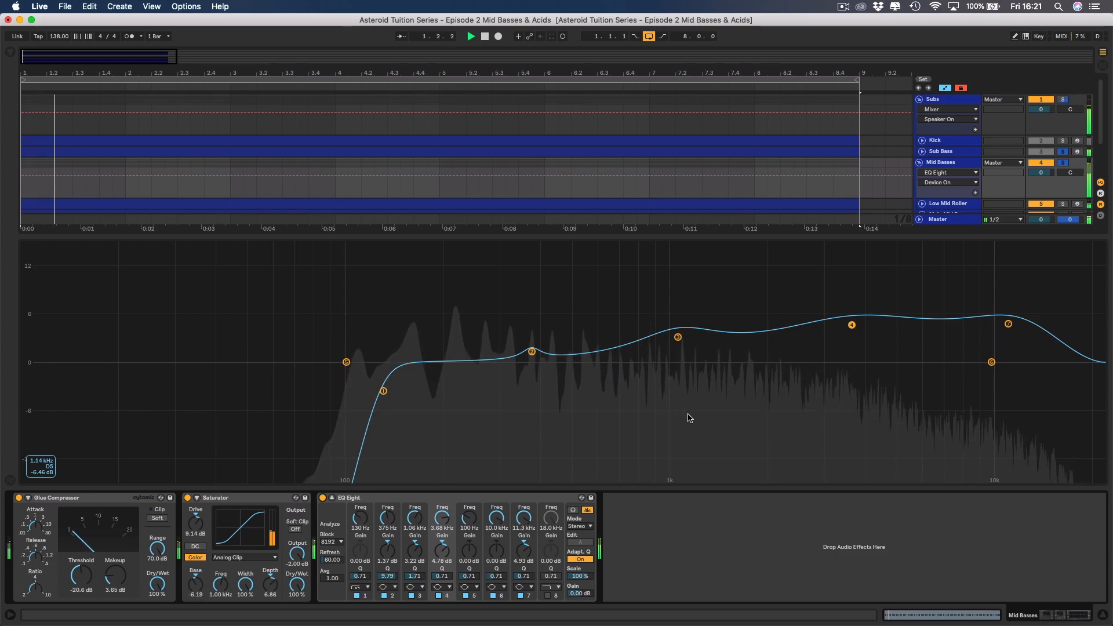
pyautogui.click(677, 336)
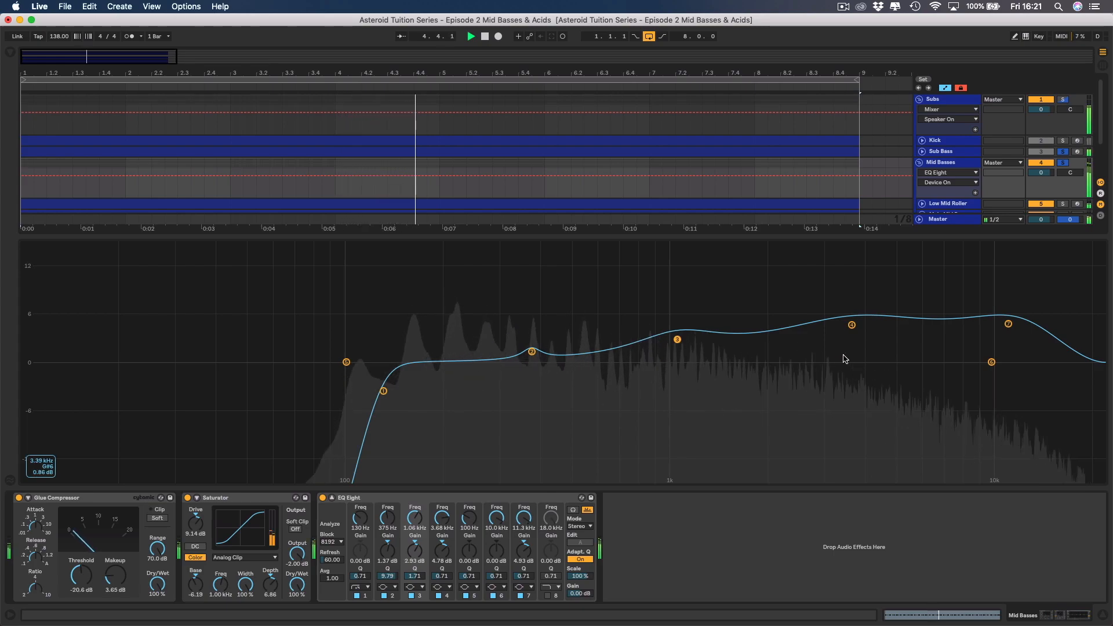
pyautogui.moveTo(852, 325); pyautogui.dragTo(852, 327)
pyautogui.moveTo(452, 578); pyautogui.dragTo(452, 572)
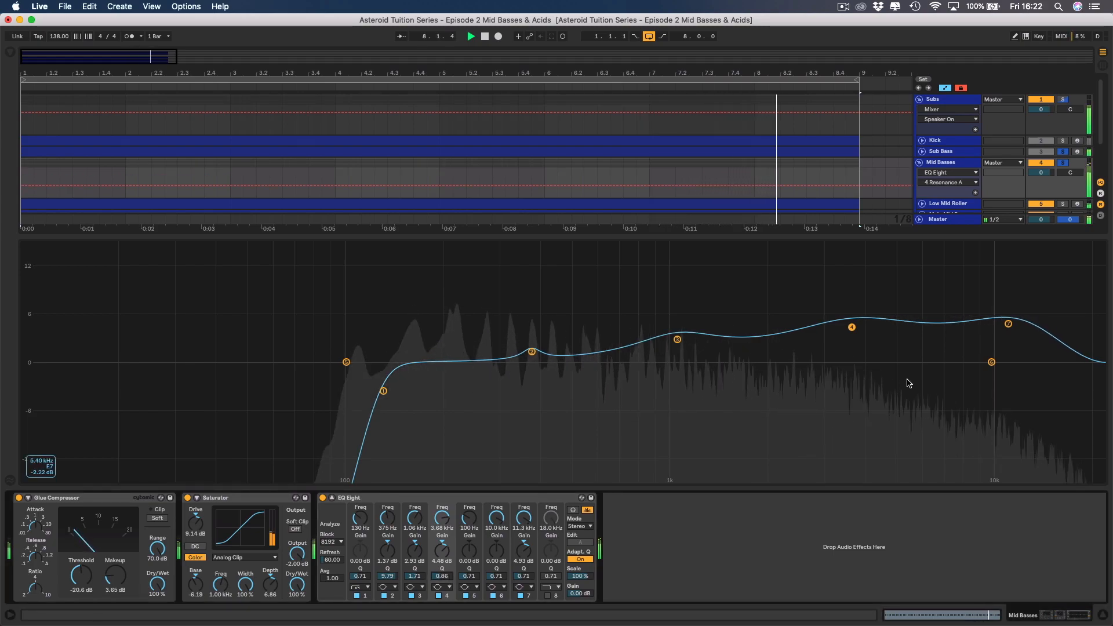
# Shift EQ Eight band 7 to 10.4 kHz, set band 6 to 17.3 kHz at -0.63 dB, and stop playback.
pyautogui.moveTo(1008, 323); pyautogui.dragTo(998, 323)
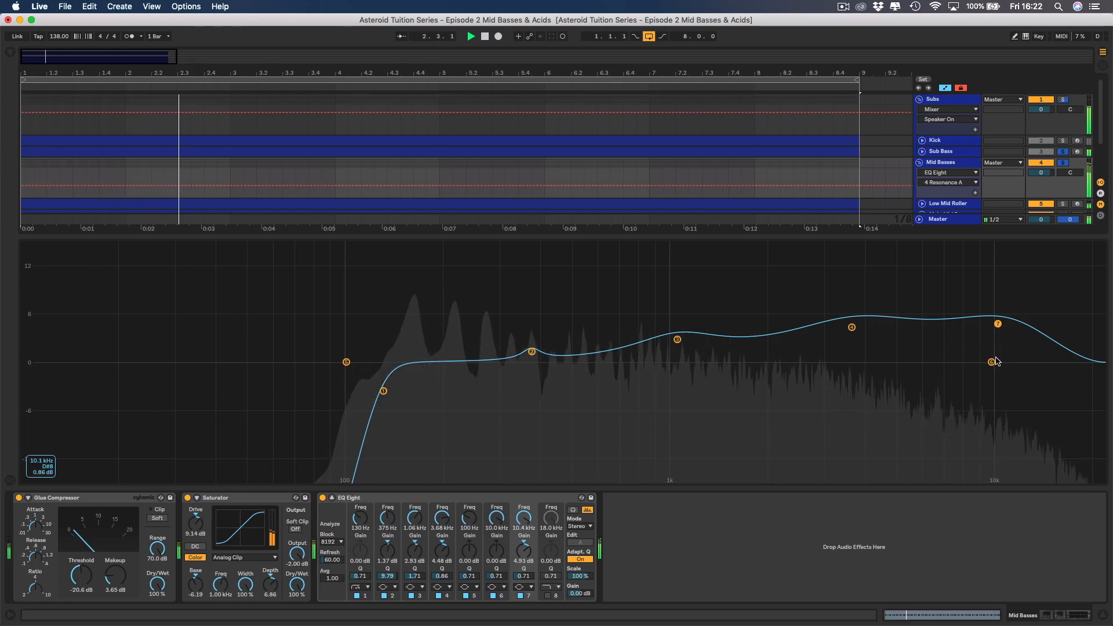
pyautogui.moveTo(991, 362); pyautogui.dragTo(1034, 361)
pyautogui.moveTo(1069, 361); pyautogui.dragTo(1068, 367)
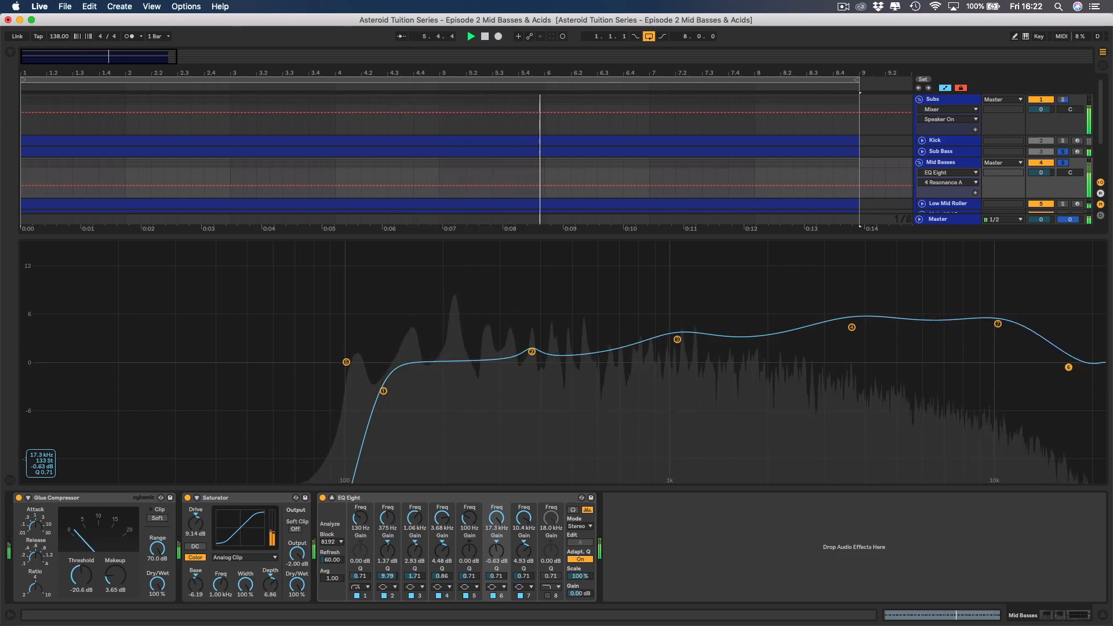
pyautogui.press('space')
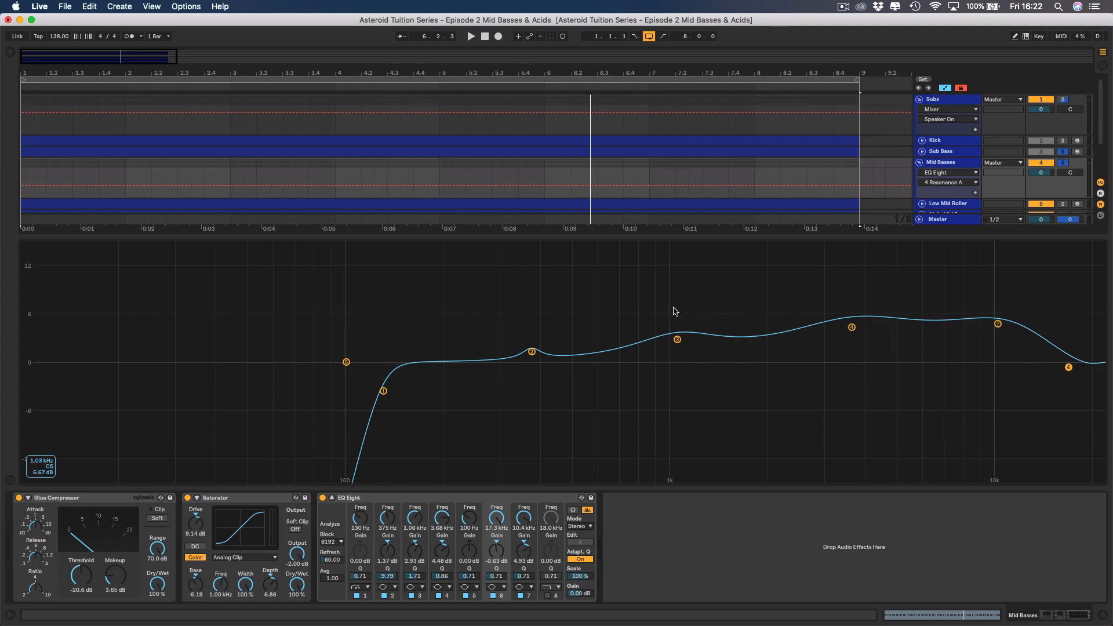
# Select EQ Eight bands 3, 4 and 7 together and nudge their gains to 3.00, 4.56 and 5.00 dB.
pyautogui.moveTo(666, 315); pyautogui.dragTo(1012, 372)
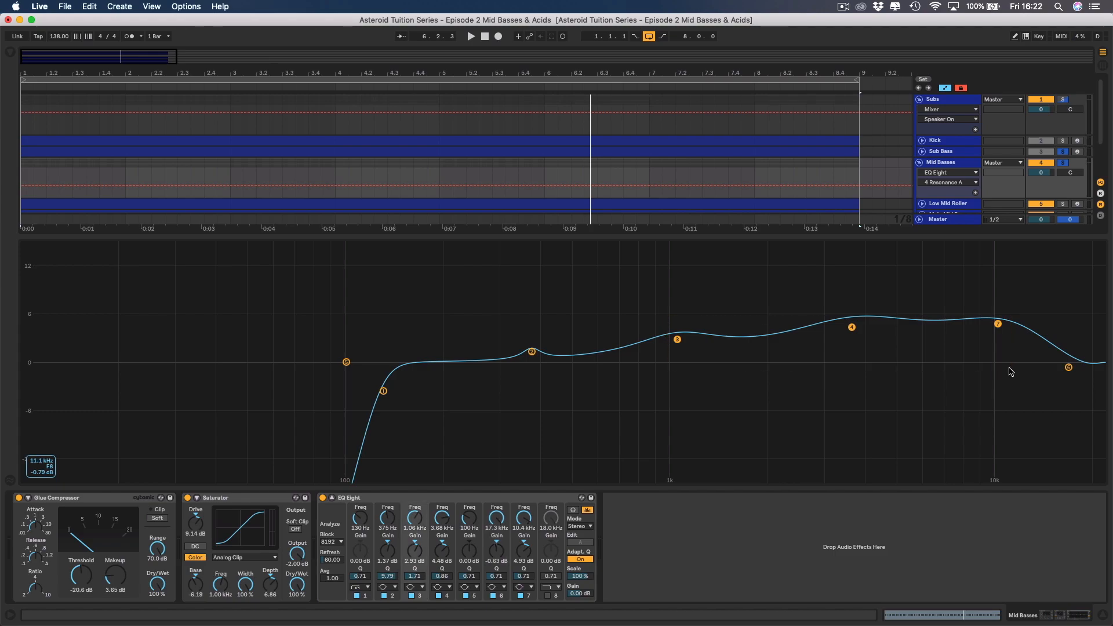
pyautogui.moveTo(672, 315); pyautogui.dragTo(1009, 367)
pyautogui.click(851, 327)
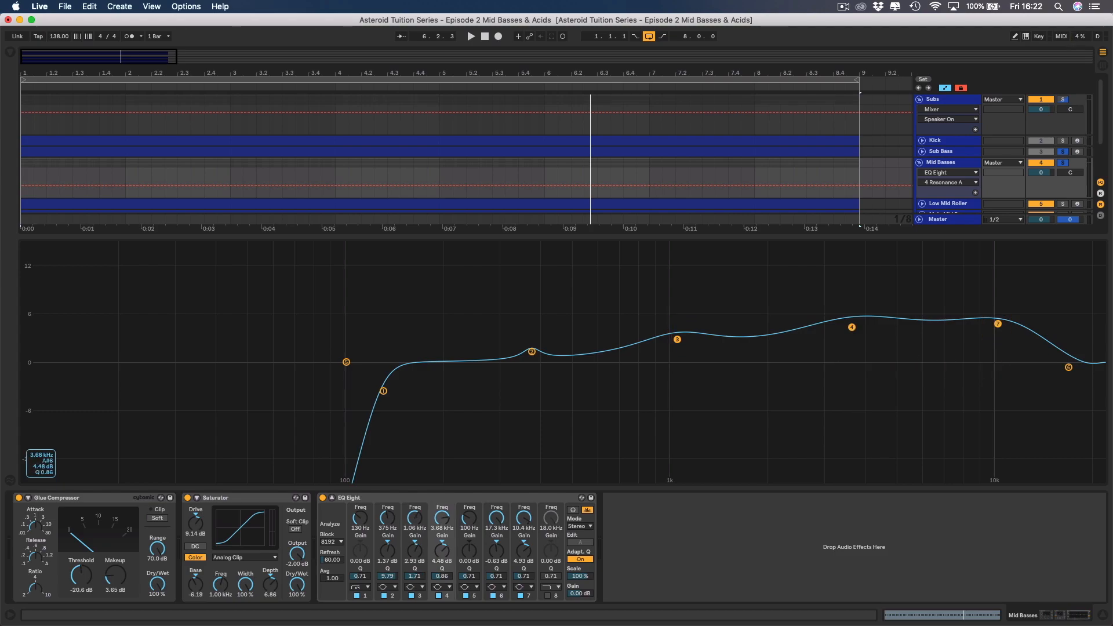
pyautogui.moveTo(852, 327); pyautogui.dragTo(853, 326)
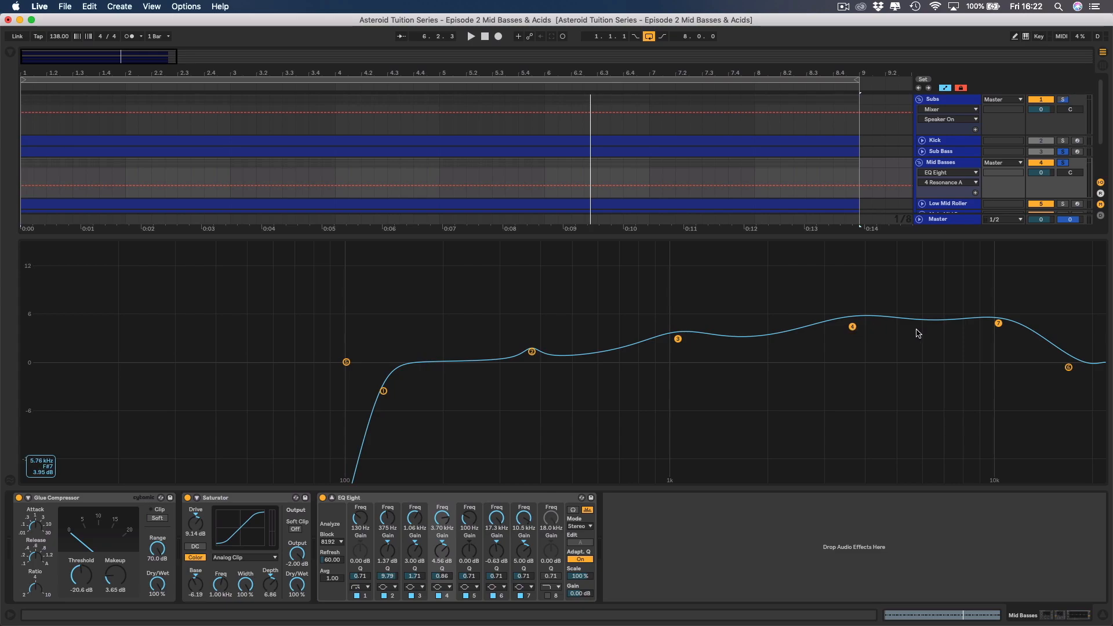
# Return EQ Eight to its compact display, lower the selected bands with band 4 at 4.16 dB, and audition the result.
pyautogui.click(332, 498)
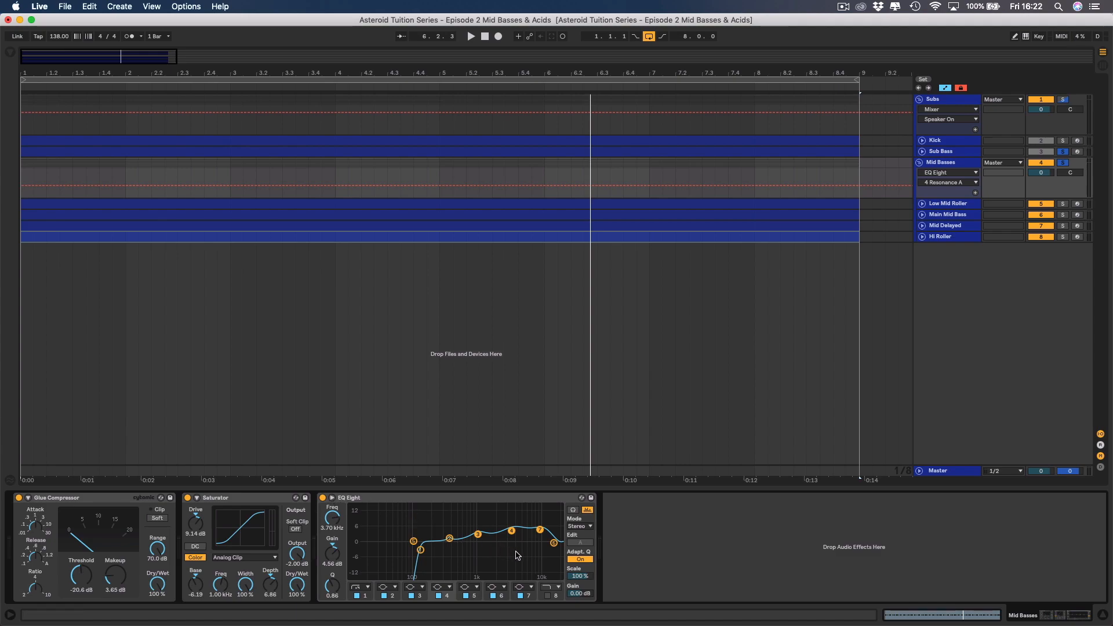
pyautogui.moveTo(513, 536); pyautogui.dragTo(512, 532)
pyautogui.press('space')
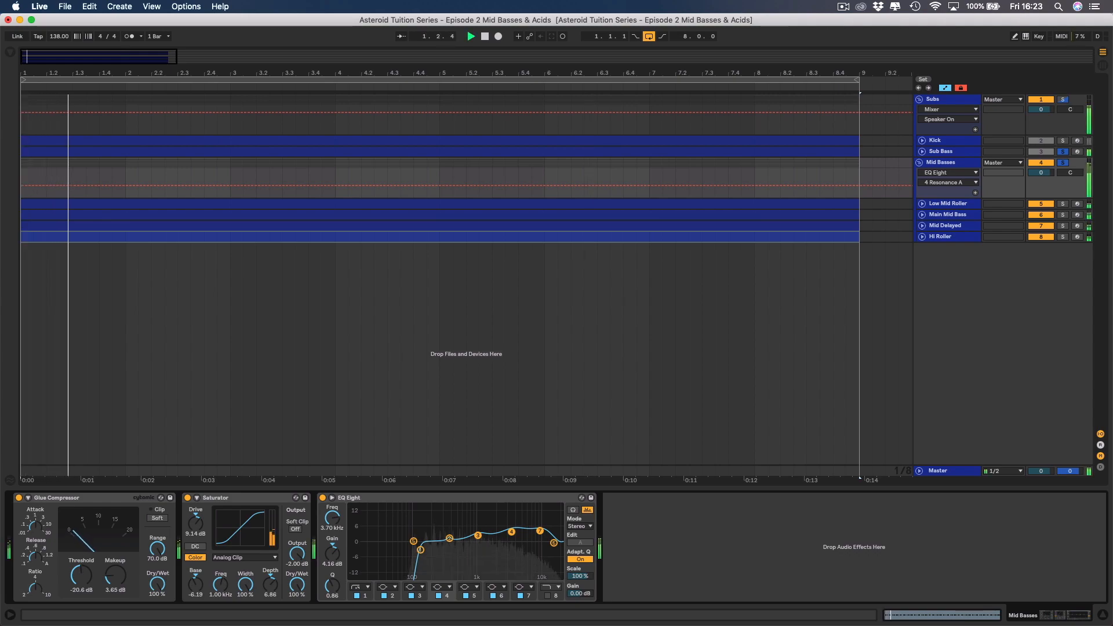
pyautogui.press('space')
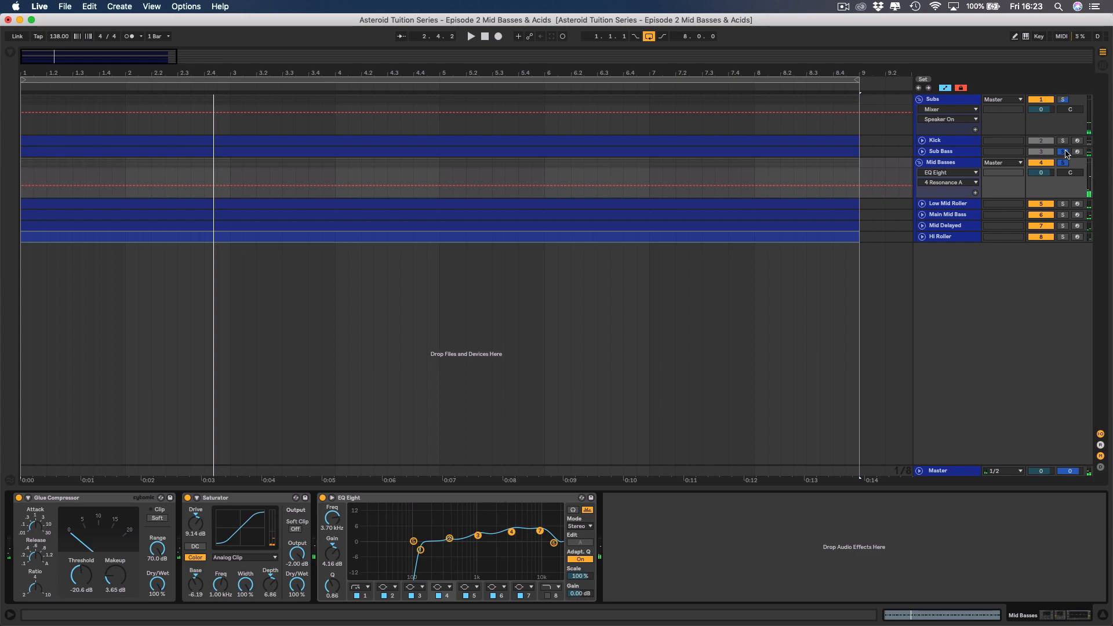
# Unsolo the sub tracks and add a Ping Pong Delay after EQ Eight on the Mid Basses group.
pyautogui.click(874, 361)
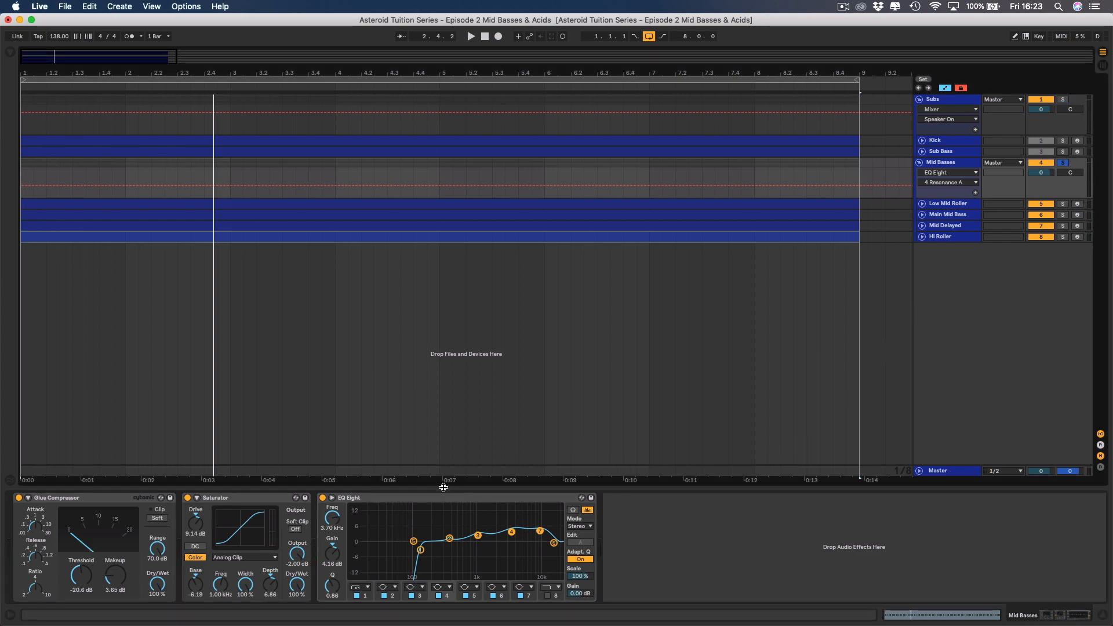
pyautogui.click(403, 500)
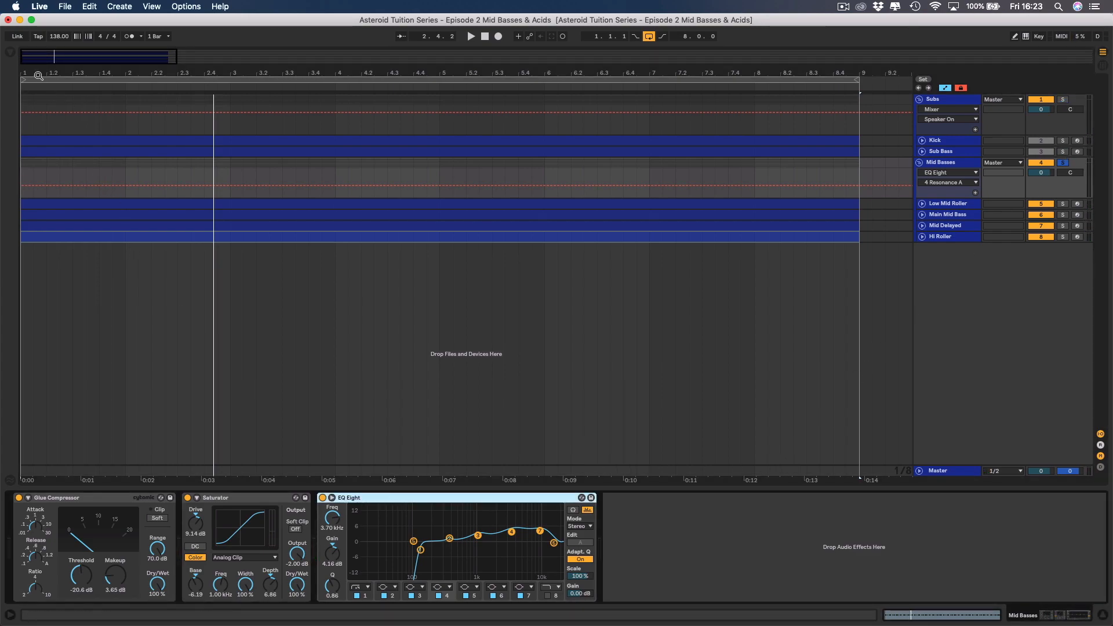
pyautogui.click(10, 53)
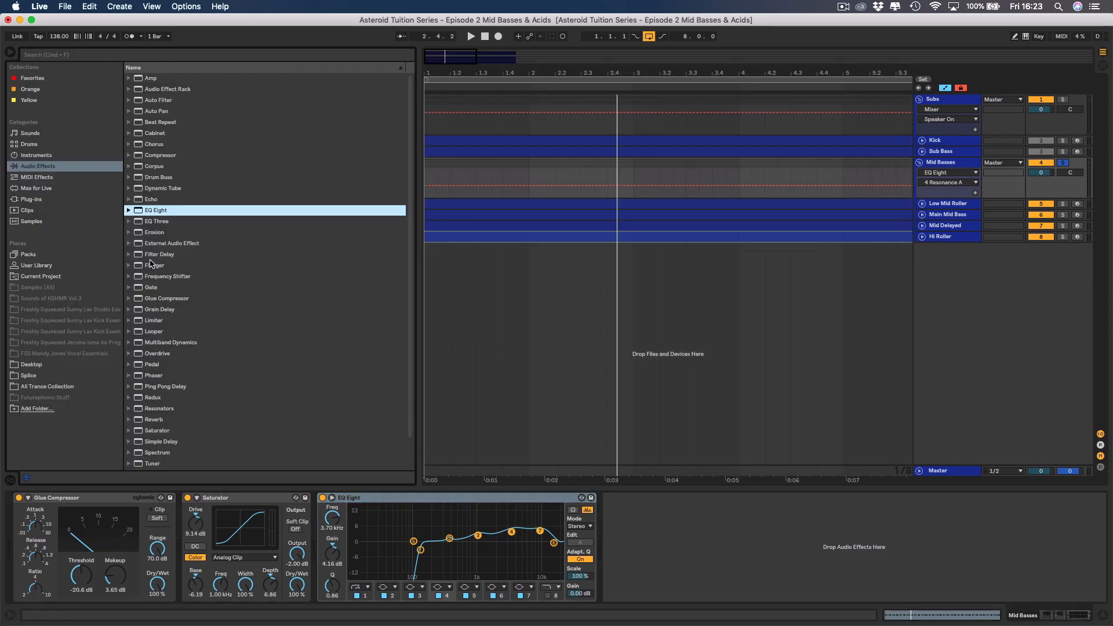
pyautogui.click(156, 387)
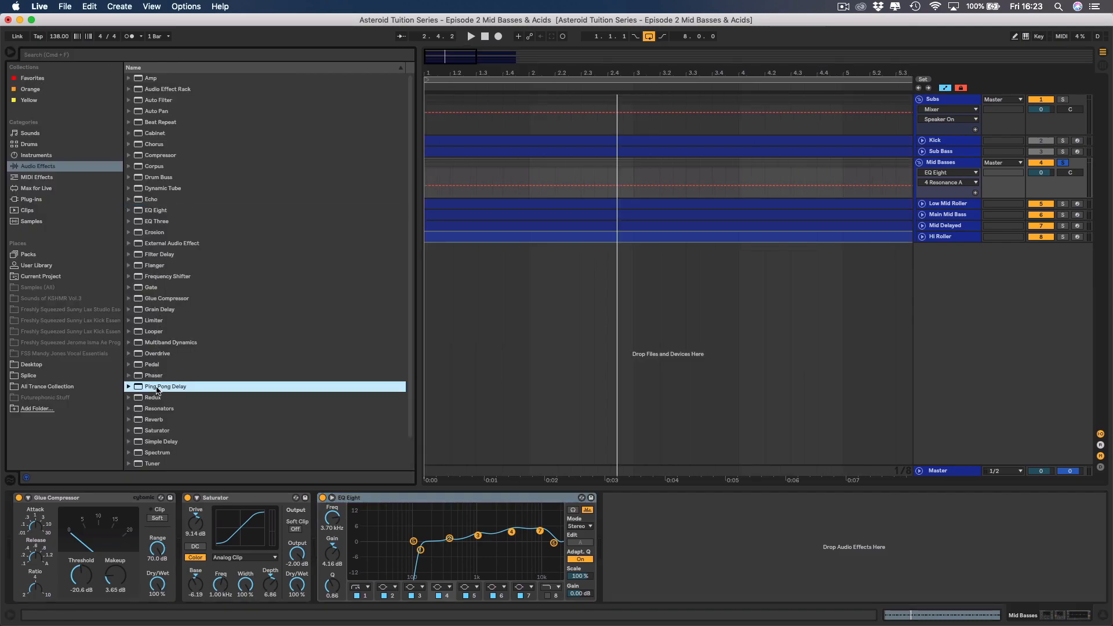
pyautogui.doubleClick(153, 387)
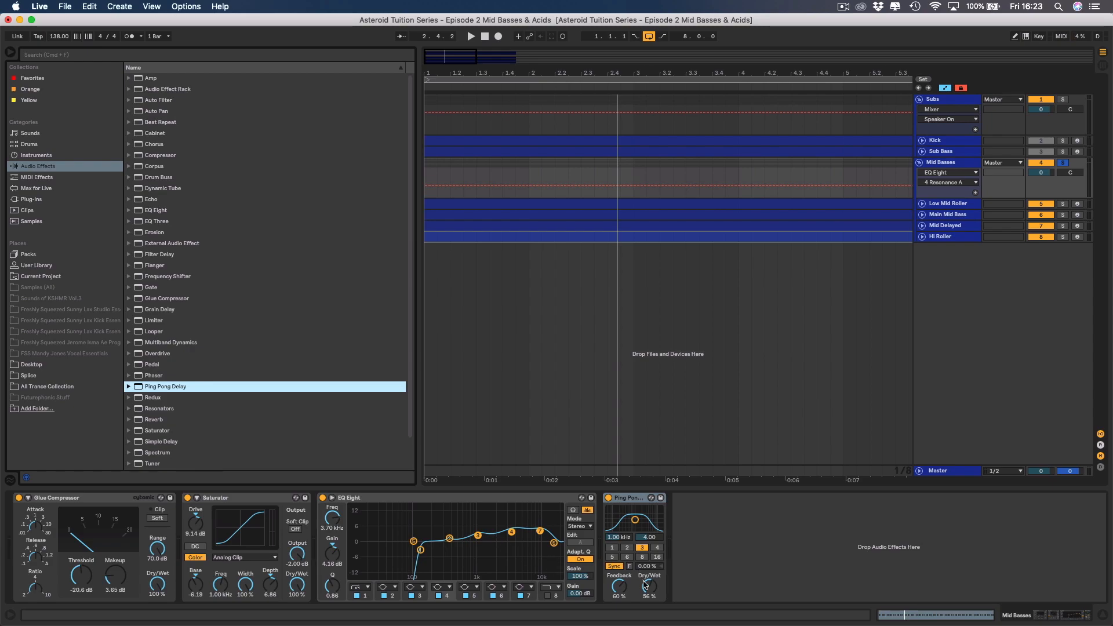
# Set the Ping Pong Delay to 0% dry/wet, a 3.86 kHz filter with width 4.29, and a beat delay of 3.
pyautogui.moveTo(648, 590); pyautogui.dragTo(648, 614)
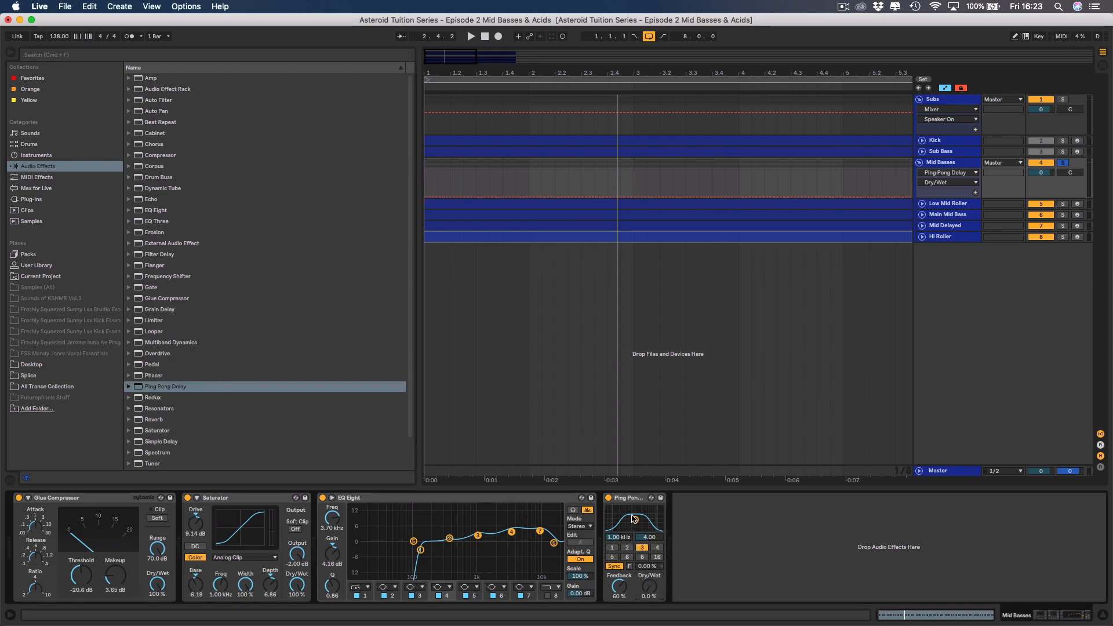
pyautogui.moveTo(635, 520); pyautogui.dragTo(646, 520)
pyautogui.click(647, 542)
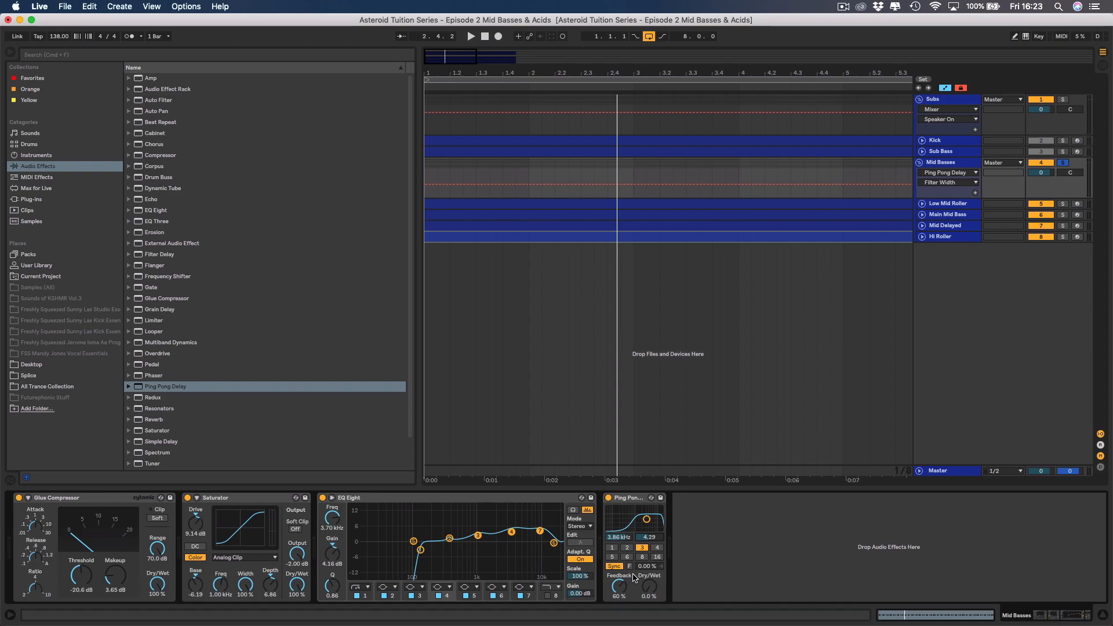
pyautogui.click(642, 548)
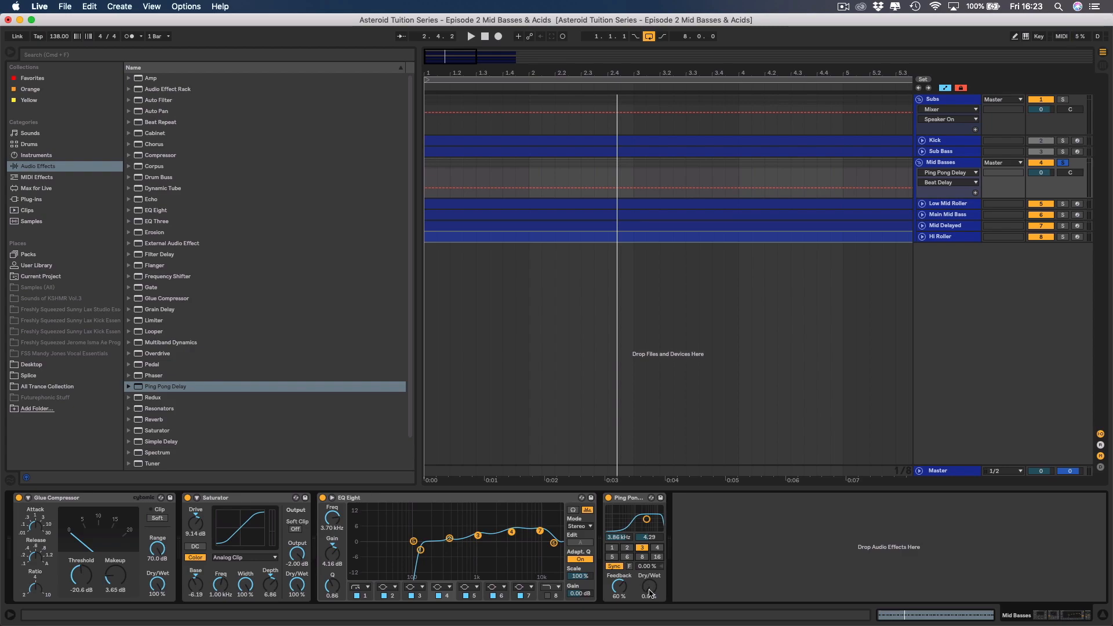
# Play the mid basses with the browser hidden and raise the Ping Pong Delay's dry/wet to 24%.
pyautogui.press('space')
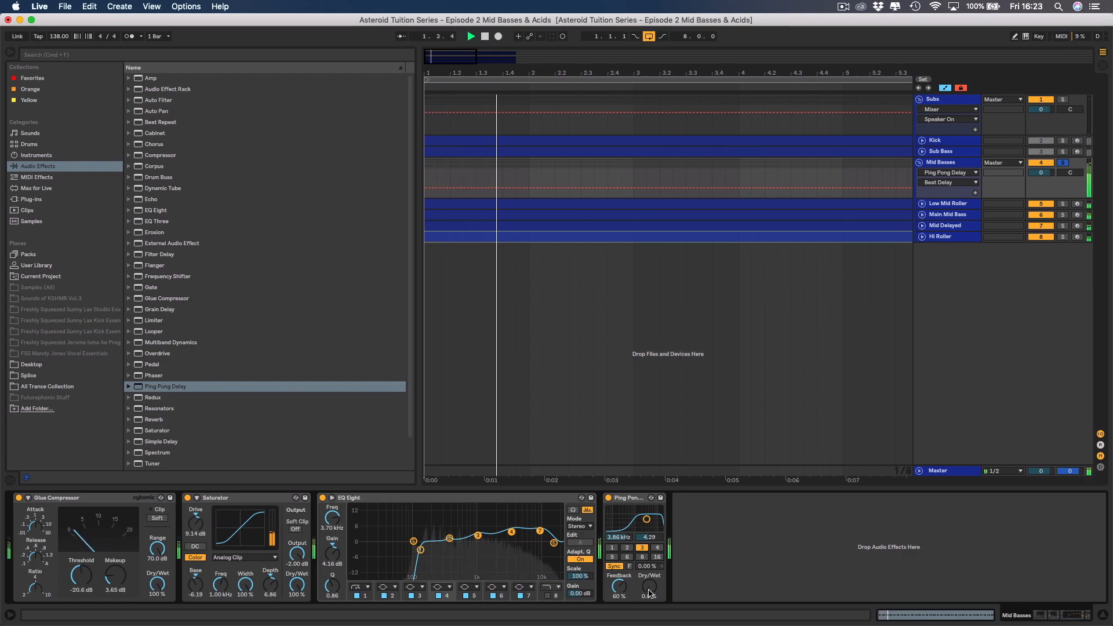
pyautogui.press('super+alt+b')
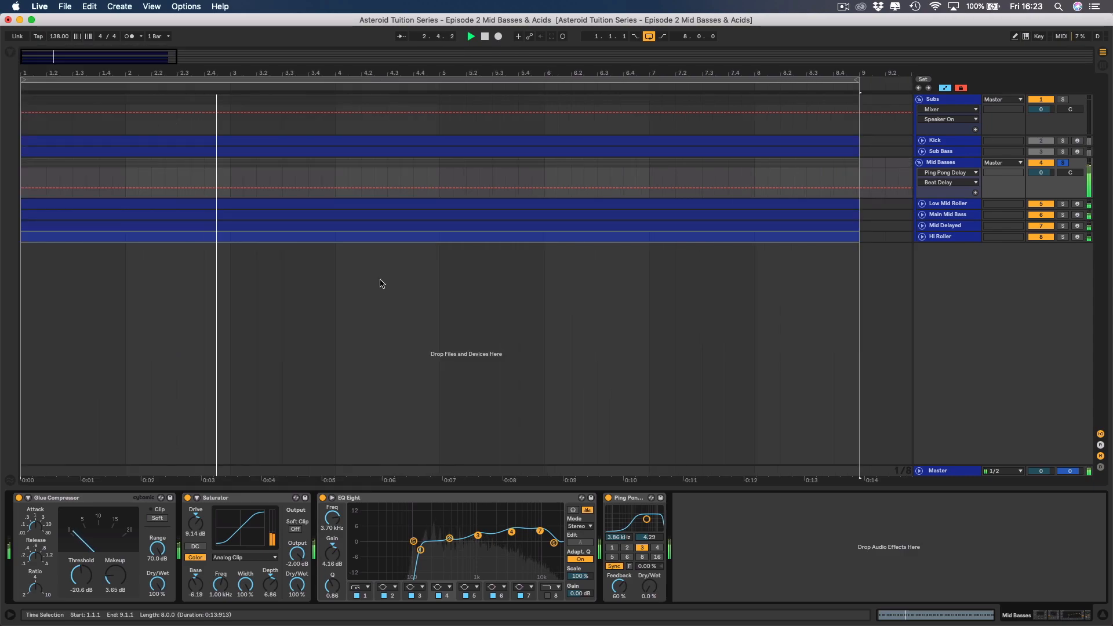
pyautogui.moveTo(649, 587); pyautogui.dragTo(649, 567)
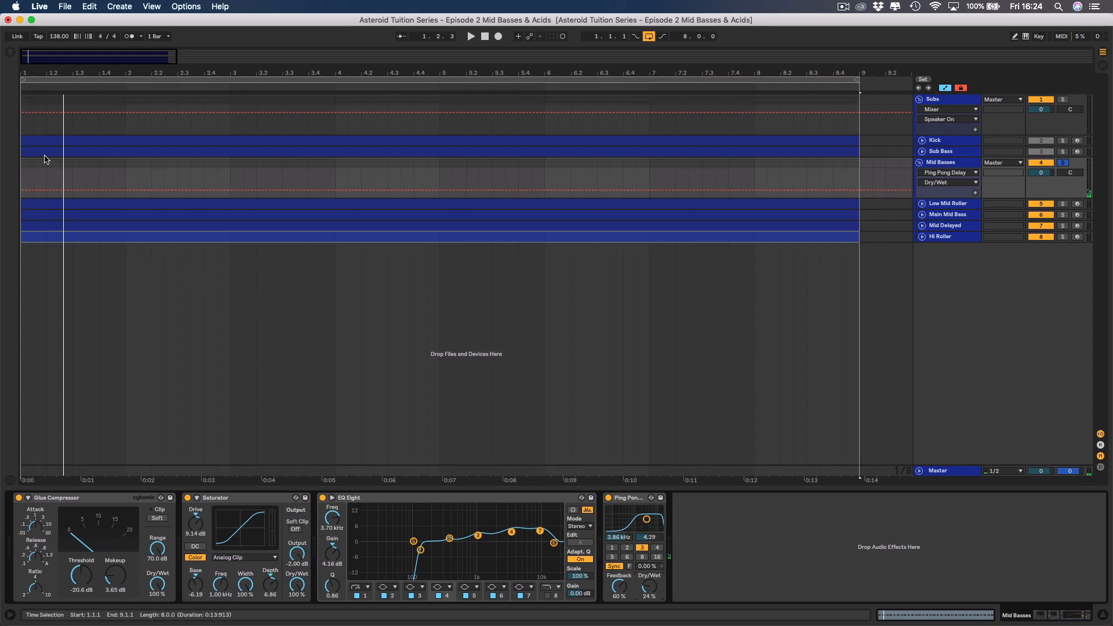
# Add a Utility device after the Ping Pong Delay on the Mid Basses group.
pyautogui.click(10, 57)
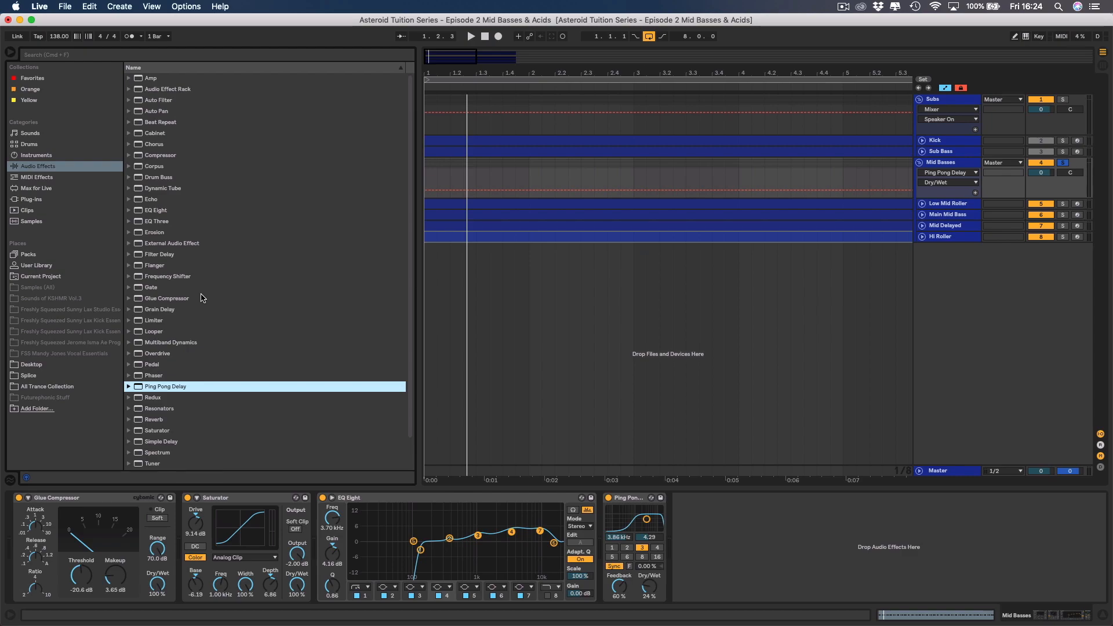
pyautogui.click(49, 169)
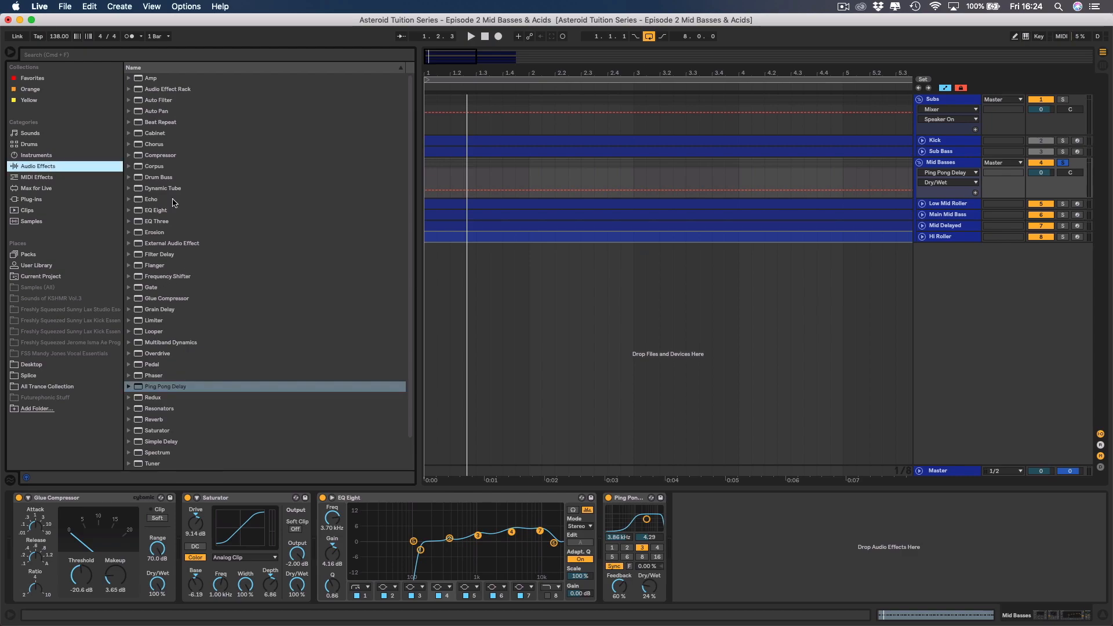
pyautogui.scroll(-1, 205, 264)
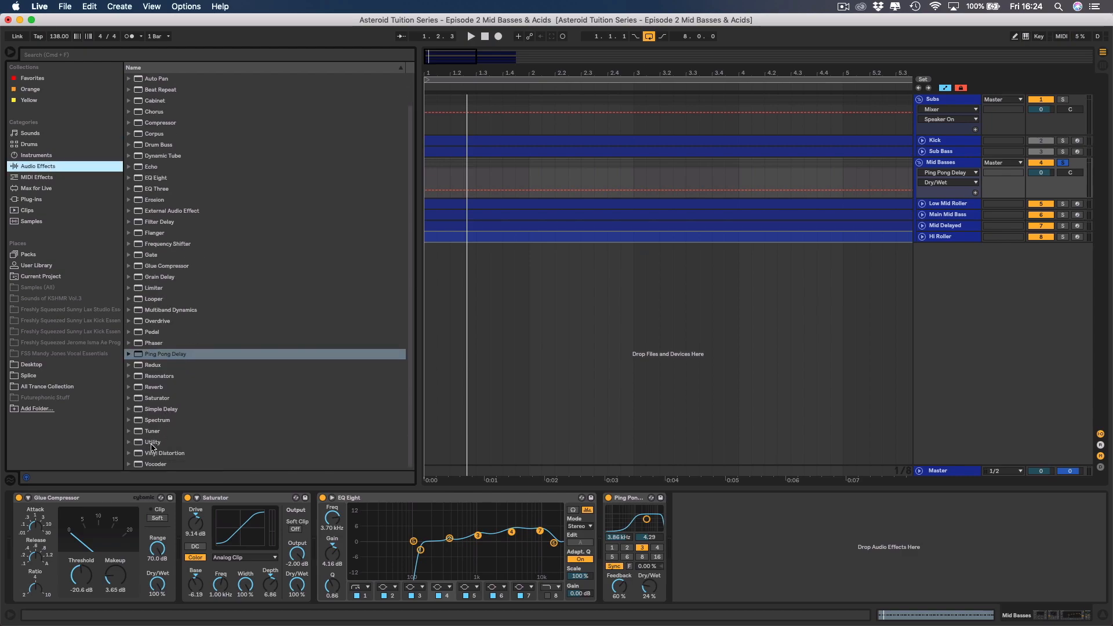
pyautogui.doubleClick(152, 444)
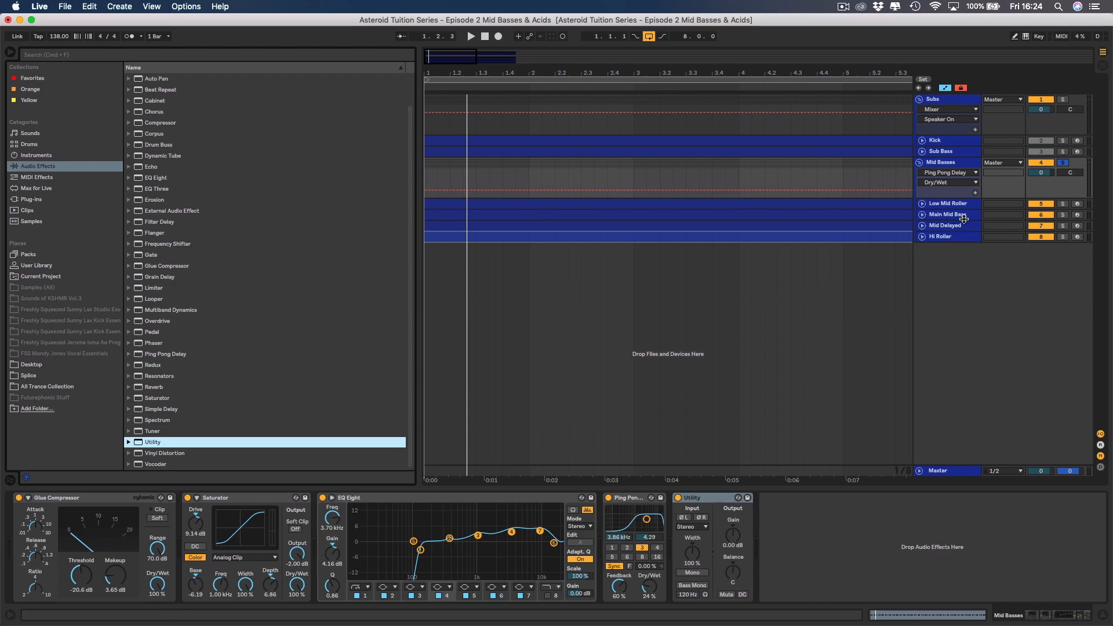
pyautogui.click(923, 204)
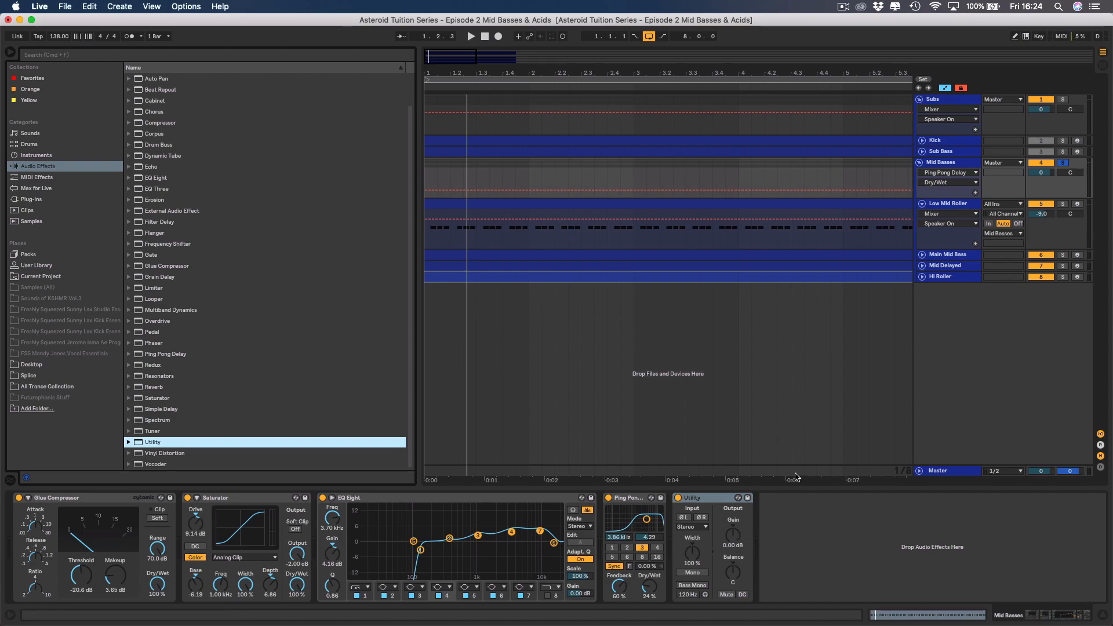
pyautogui.click(922, 204)
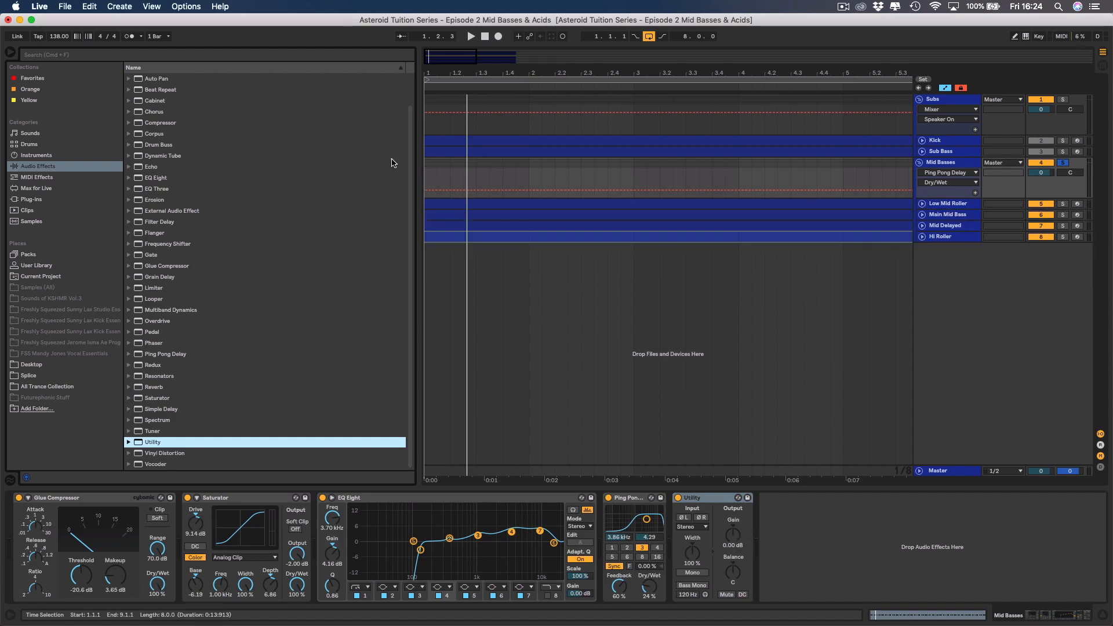
# Widen the Utility's stereo width to 123% during playback and compare the sound with the device bypassed and active.
pyautogui.click(10, 53)
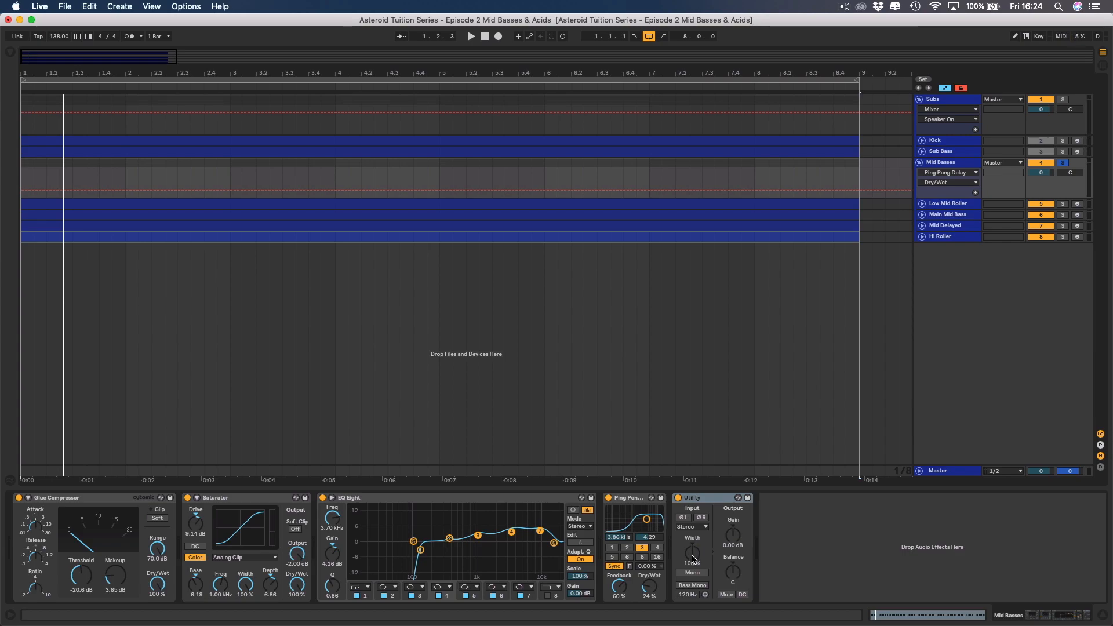
pyautogui.press('space')
pyautogui.moveTo(692, 556); pyautogui.dragTo(692, 532)
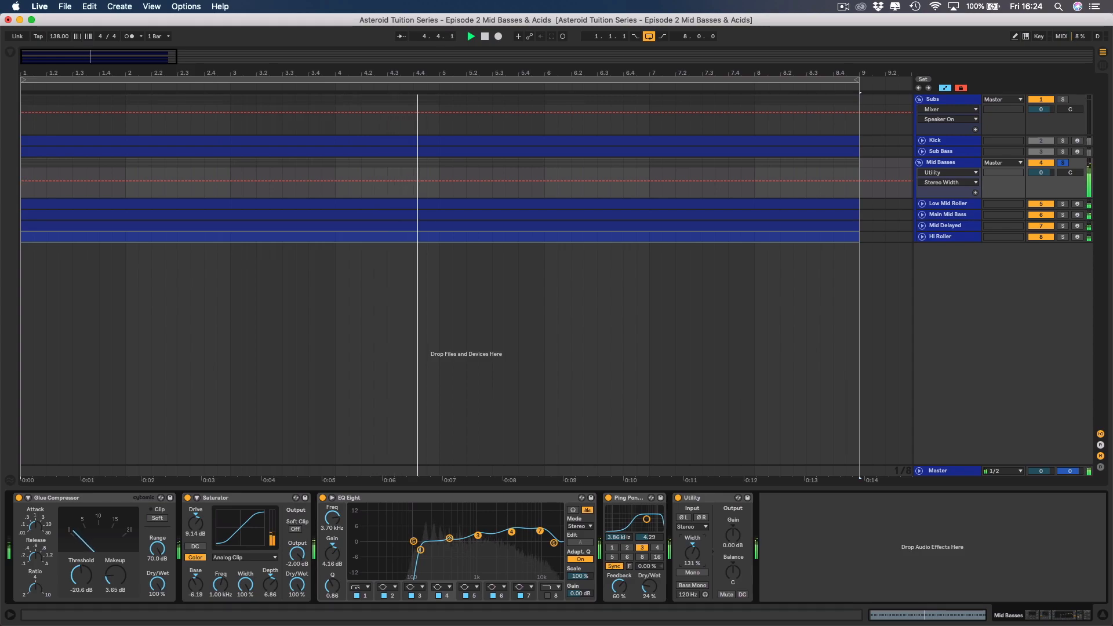
pyautogui.moveTo(693, 552); pyautogui.dragTo(692, 562)
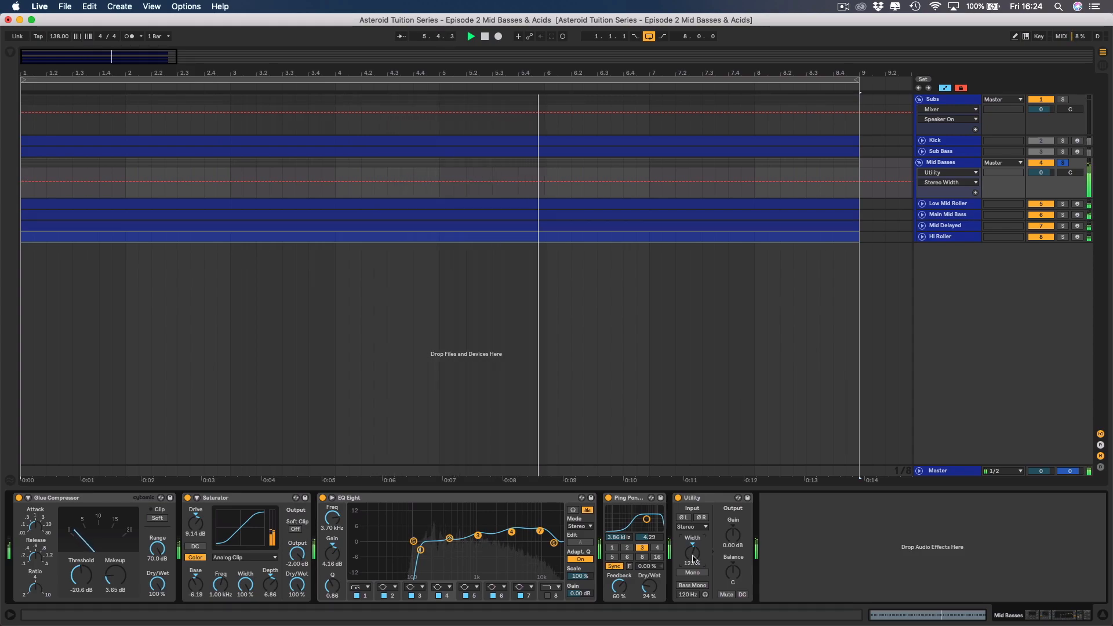
pyautogui.click(678, 498)
pyautogui.click(678, 498)
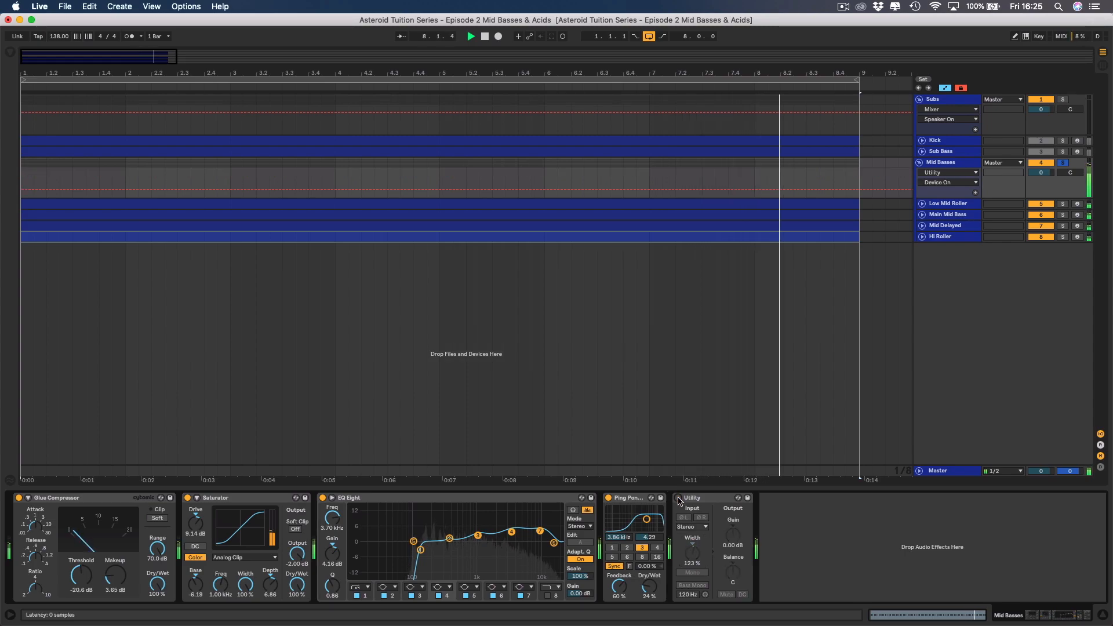
pyautogui.click(679, 497)
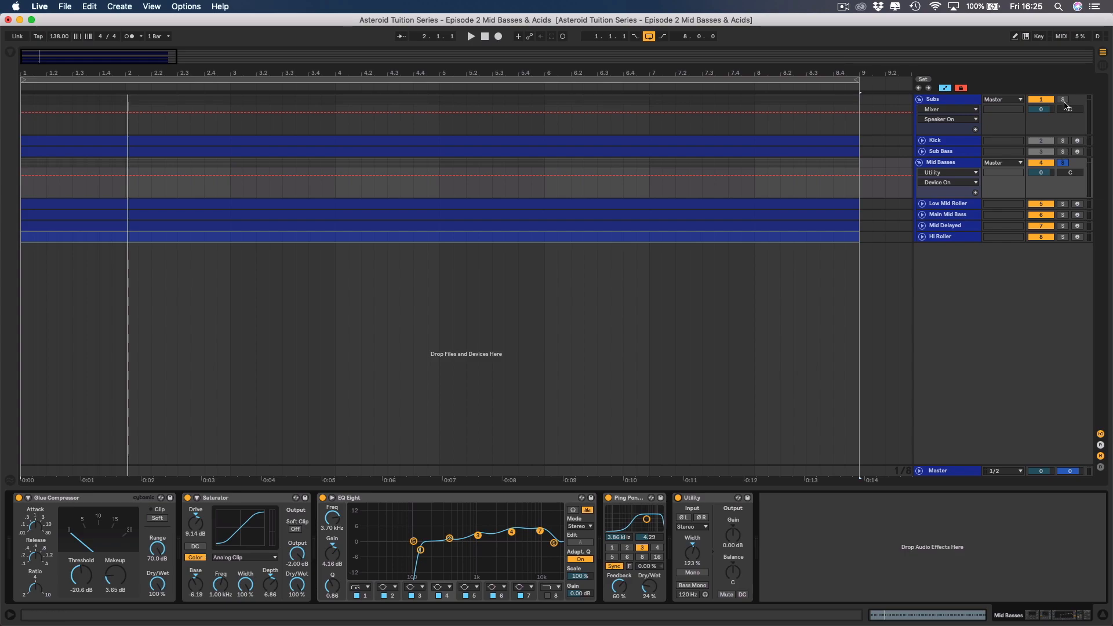
# Unsolo the Mid Basses group and play it together with the kick and sub bass.
pyautogui.click(1063, 163)
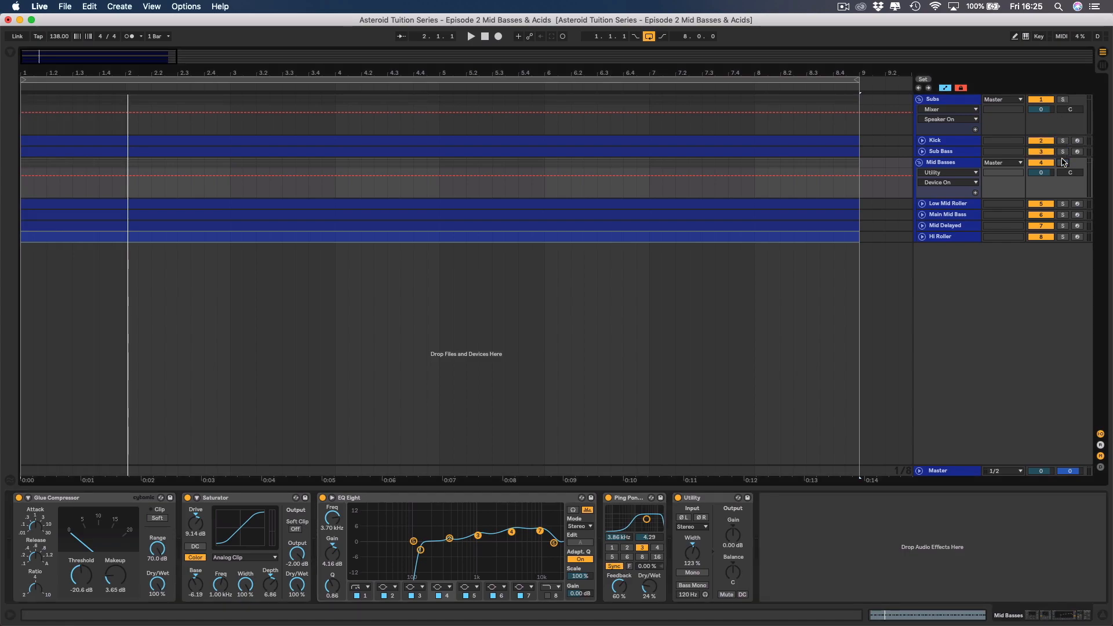
pyautogui.press('space')
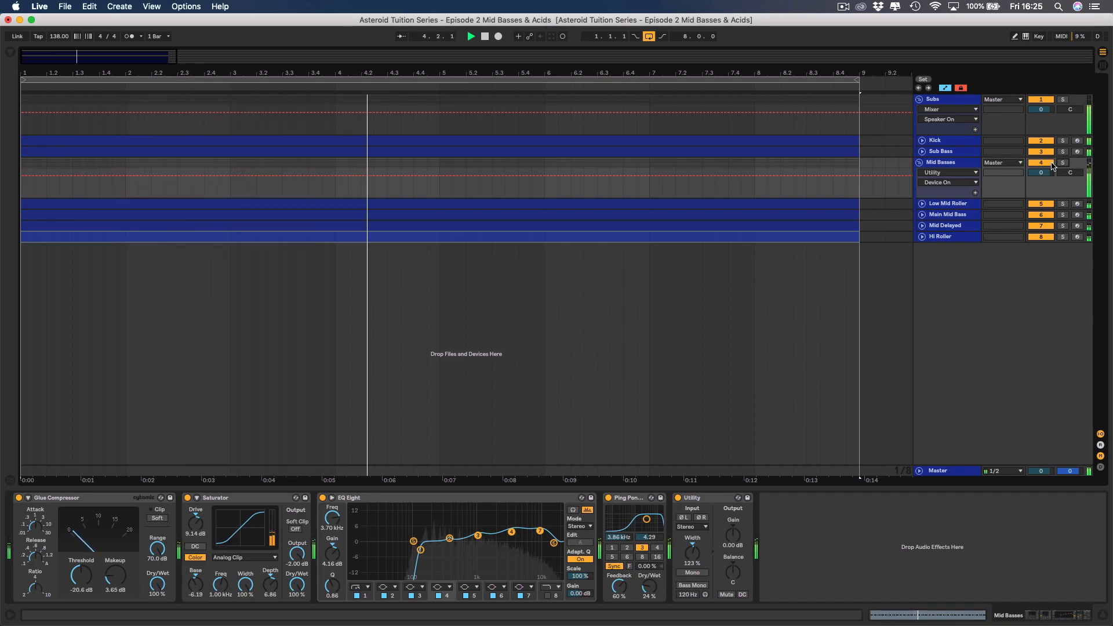
# Stop playback and add the Xfer Records LFOTool plug-in at the end of the Mid Basses group's device chain.
pyautogui.press('space')
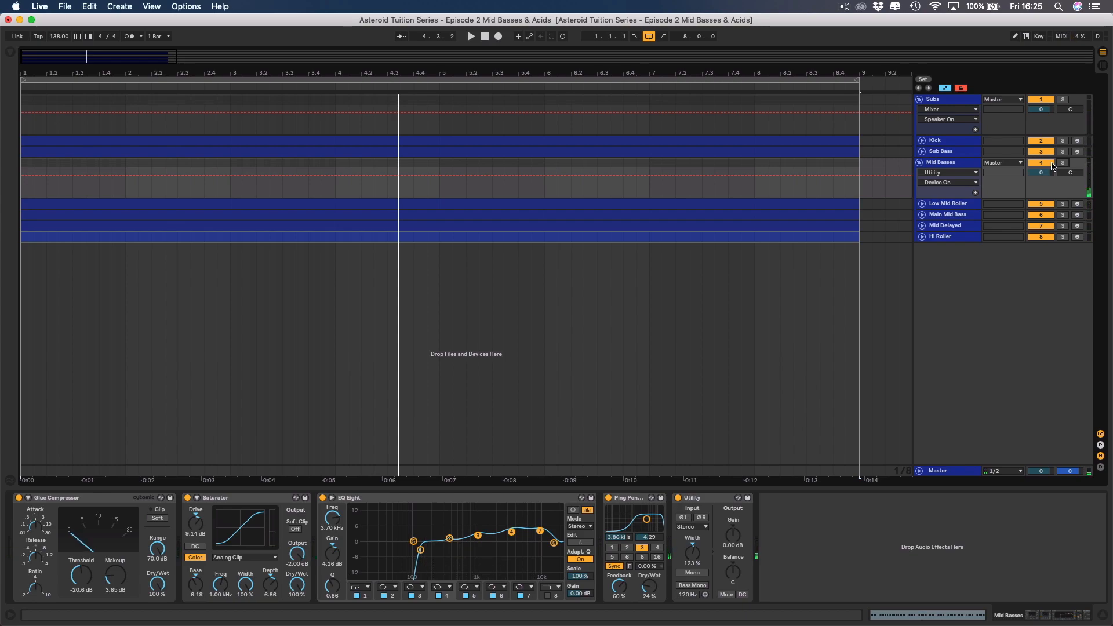
pyautogui.click(960, 163)
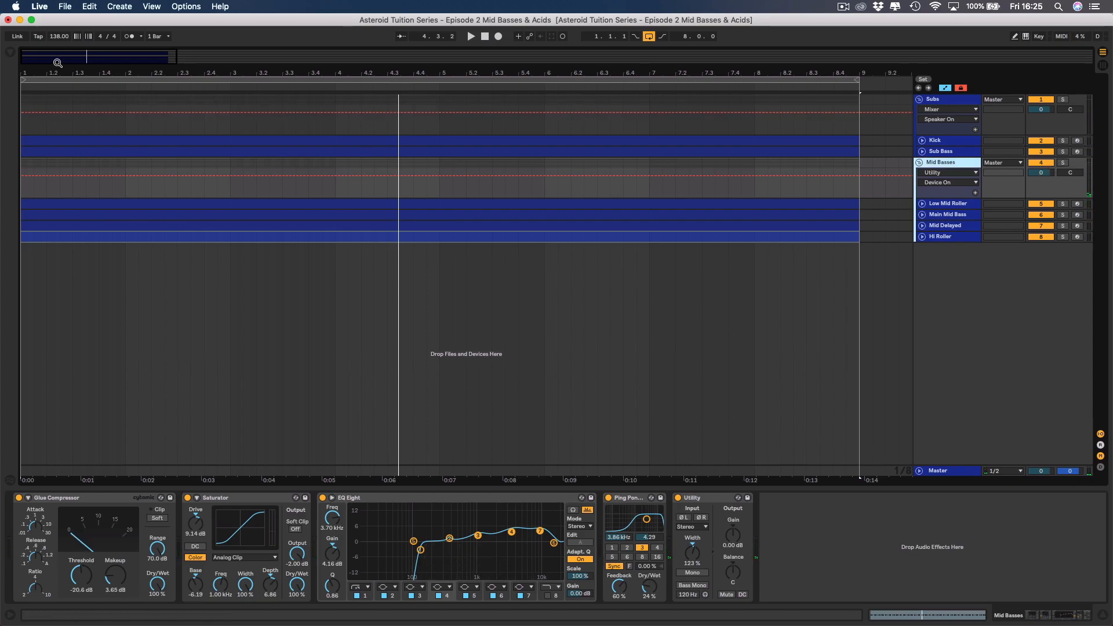
pyautogui.click(11, 52)
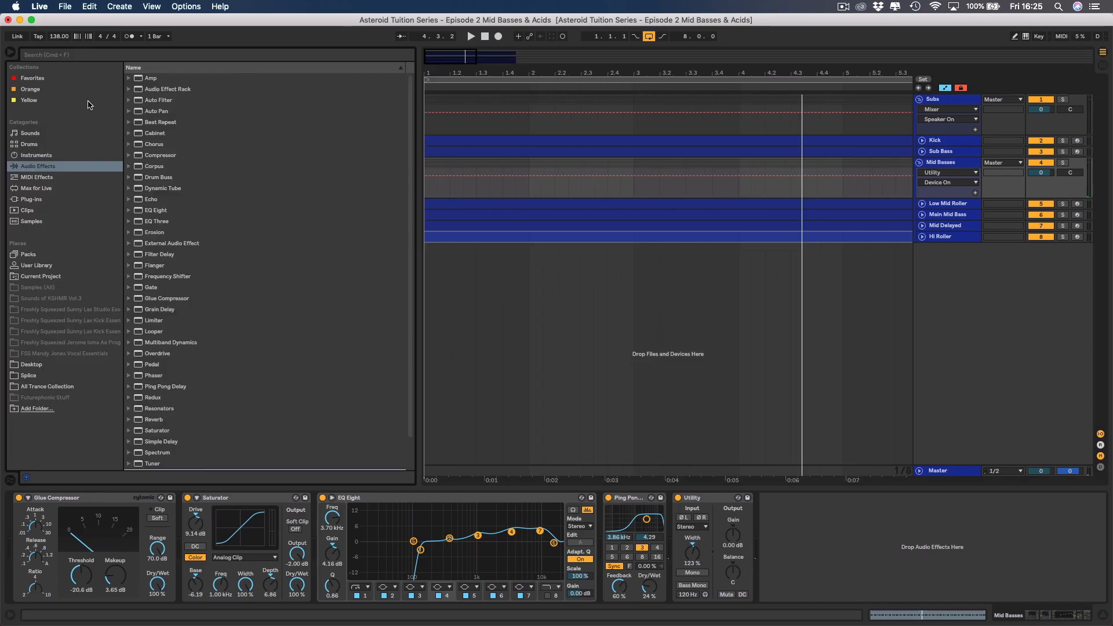
pyautogui.click(38, 199)
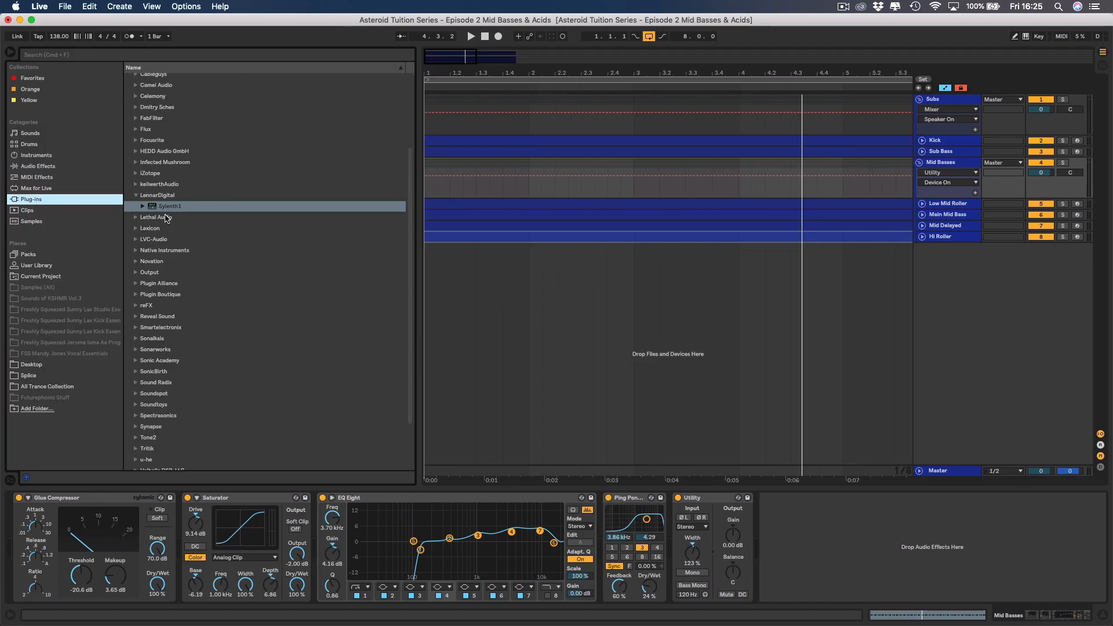
pyautogui.scroll(-5, 180, 336)
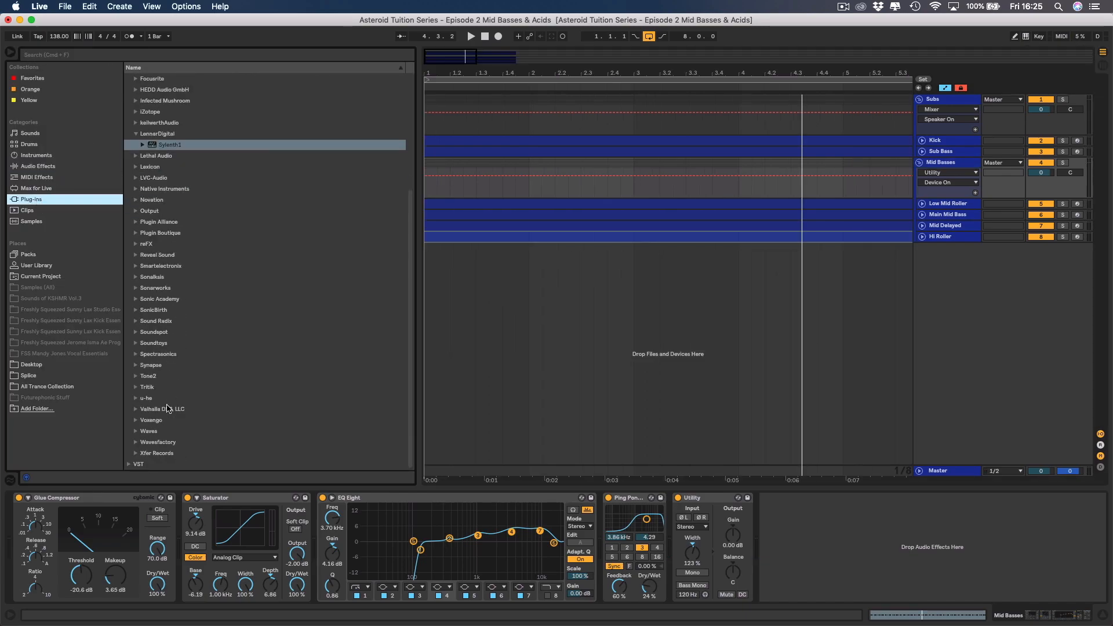
pyautogui.click(136, 455)
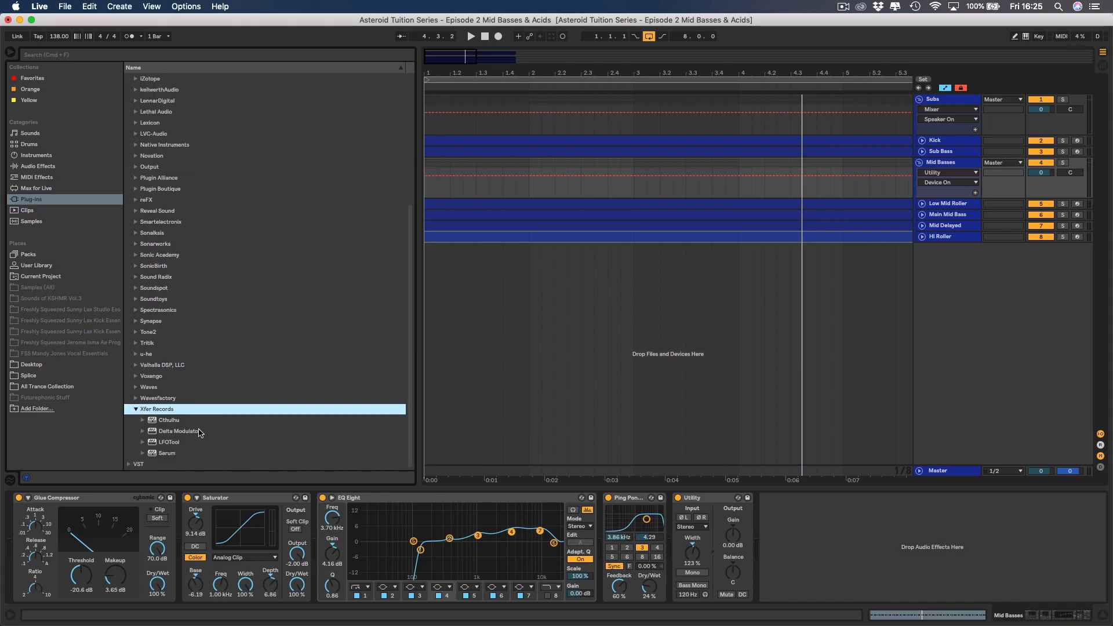
pyautogui.doubleClick(166, 444)
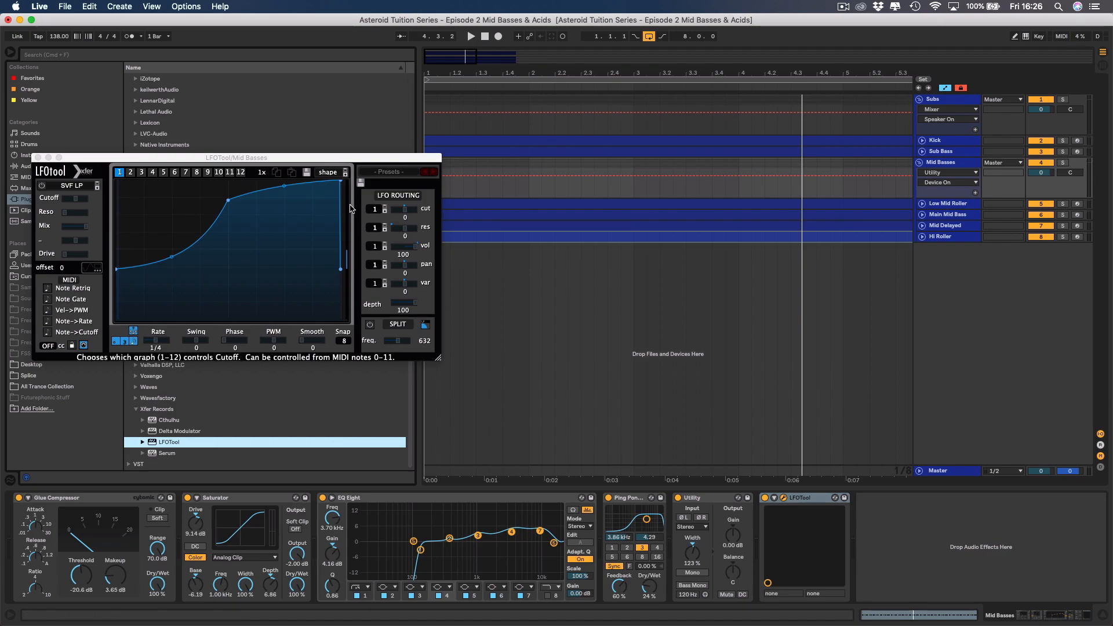
# Load the "Asteroid Mid Bass" preset from the Asteroid folder in LFOTool and close the plug-in window.
pyautogui.click(784, 499)
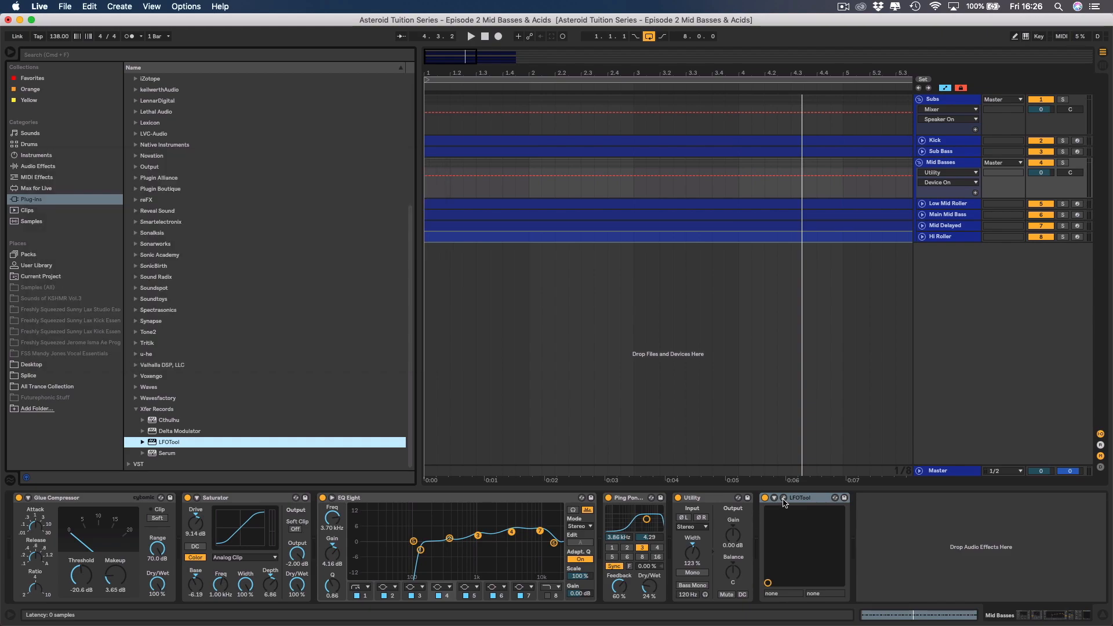
pyautogui.click(784, 498)
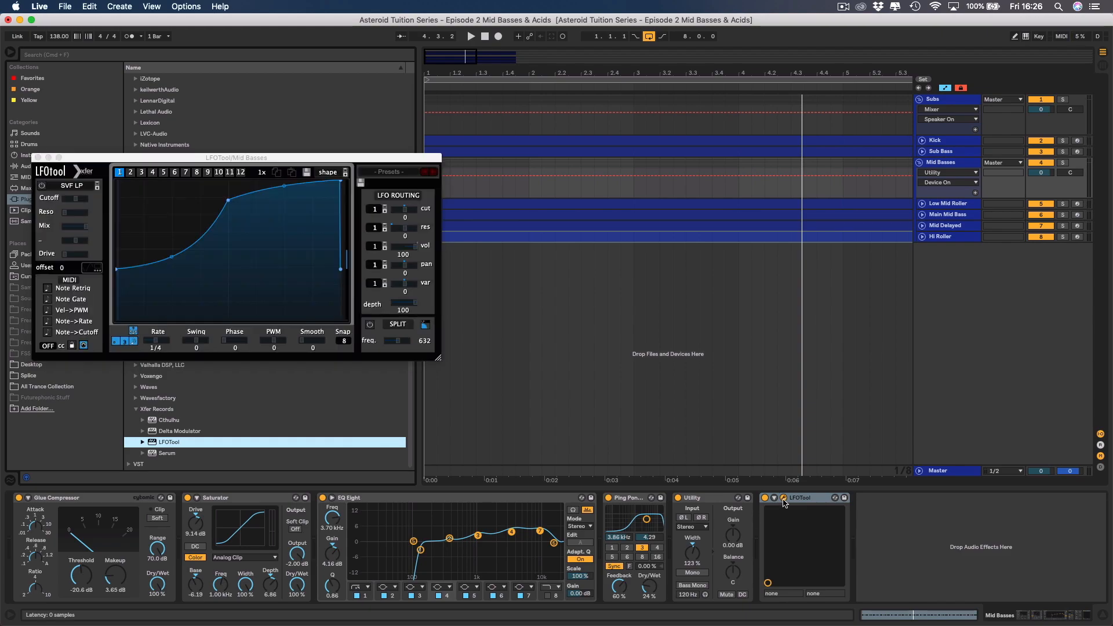
pyautogui.click(397, 173)
pyautogui.moveTo(412, 258)
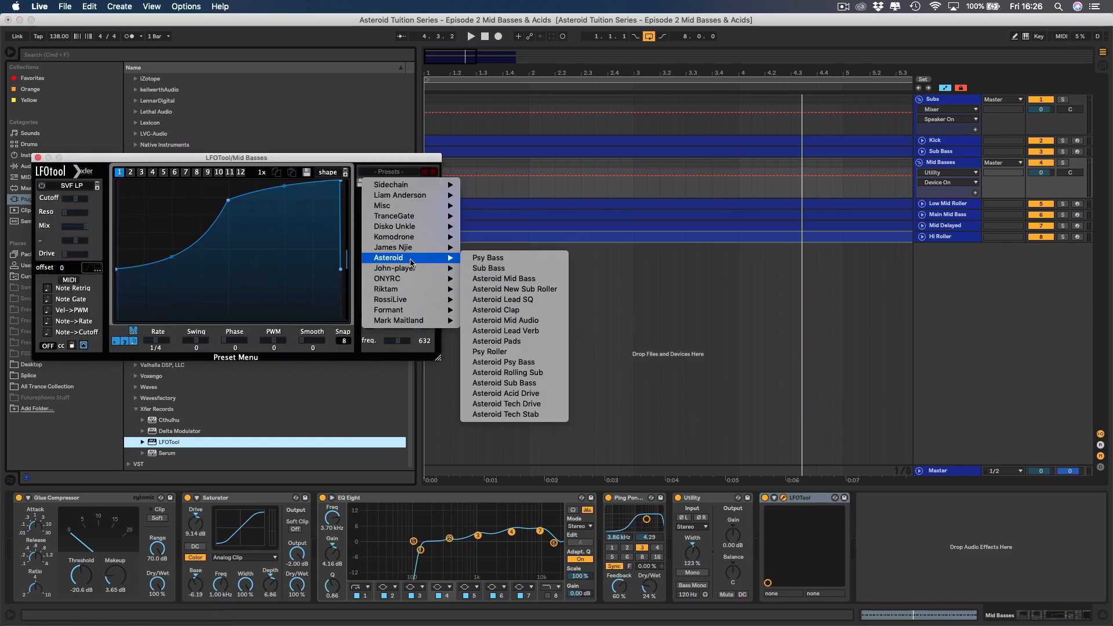
pyautogui.click(507, 279)
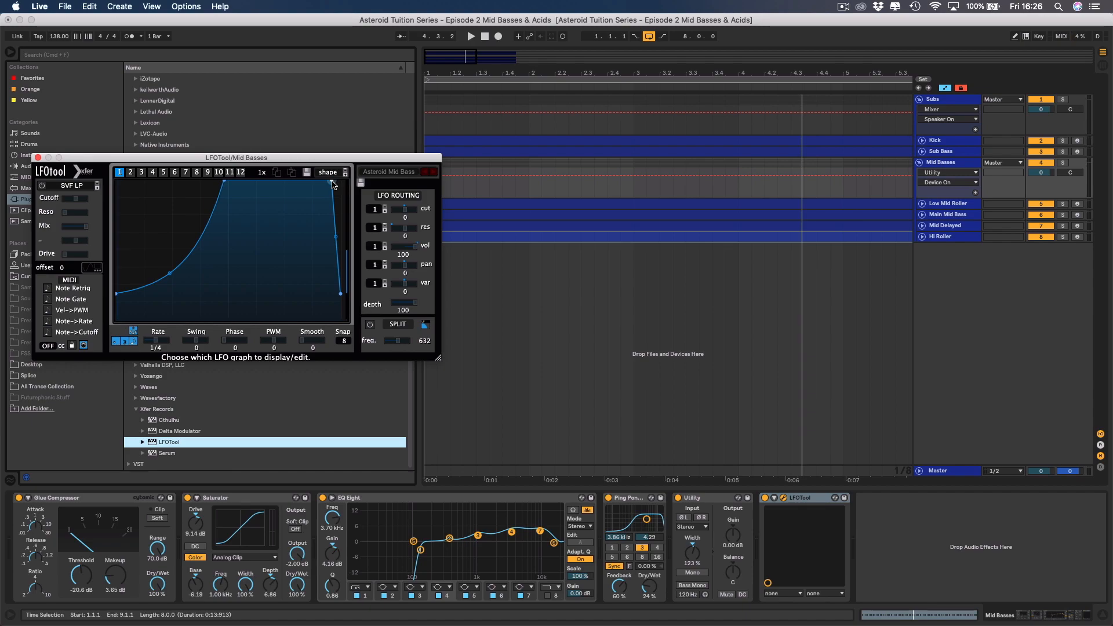
pyautogui.click(37, 157)
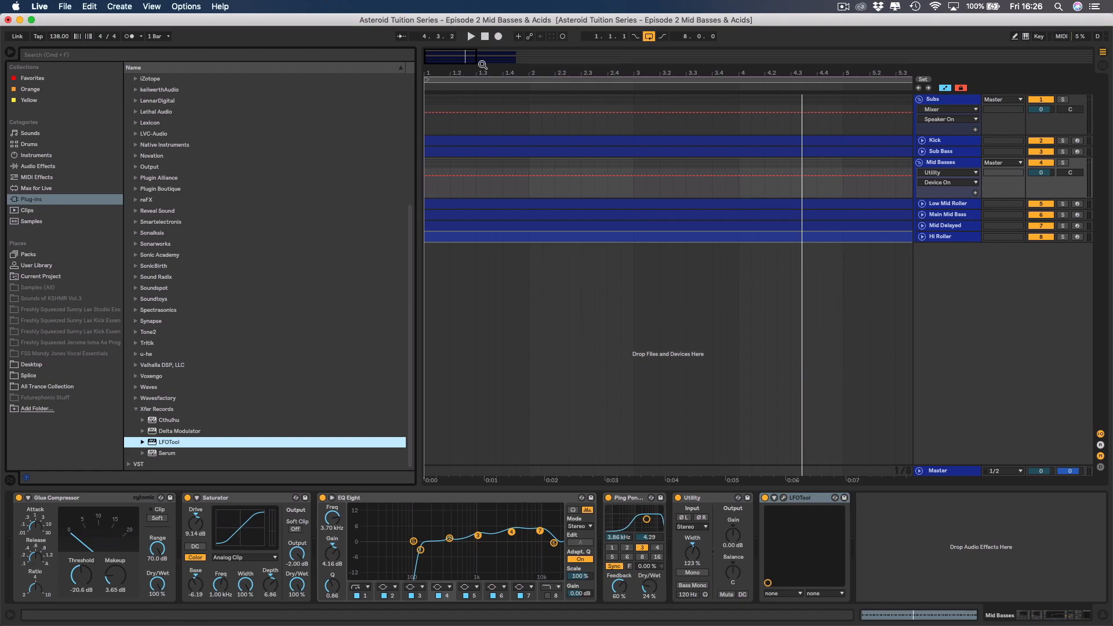
# Hide the browser and play the sidechained mid basses together with the kick and sub bass.
pyautogui.click(11, 54)
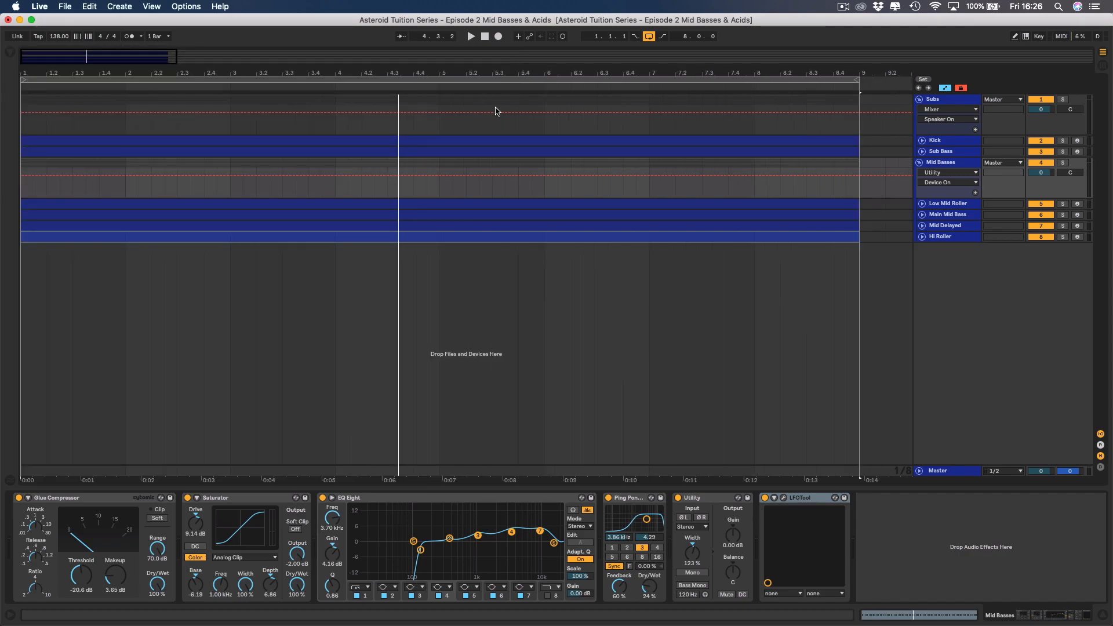
pyautogui.press('space')
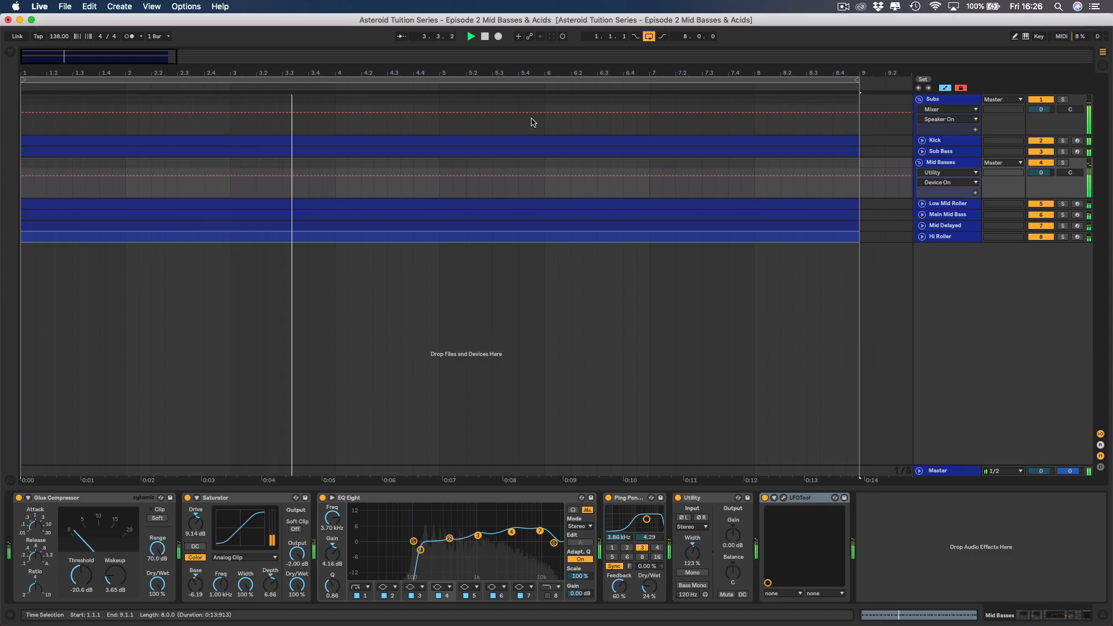
pyautogui.press('space')
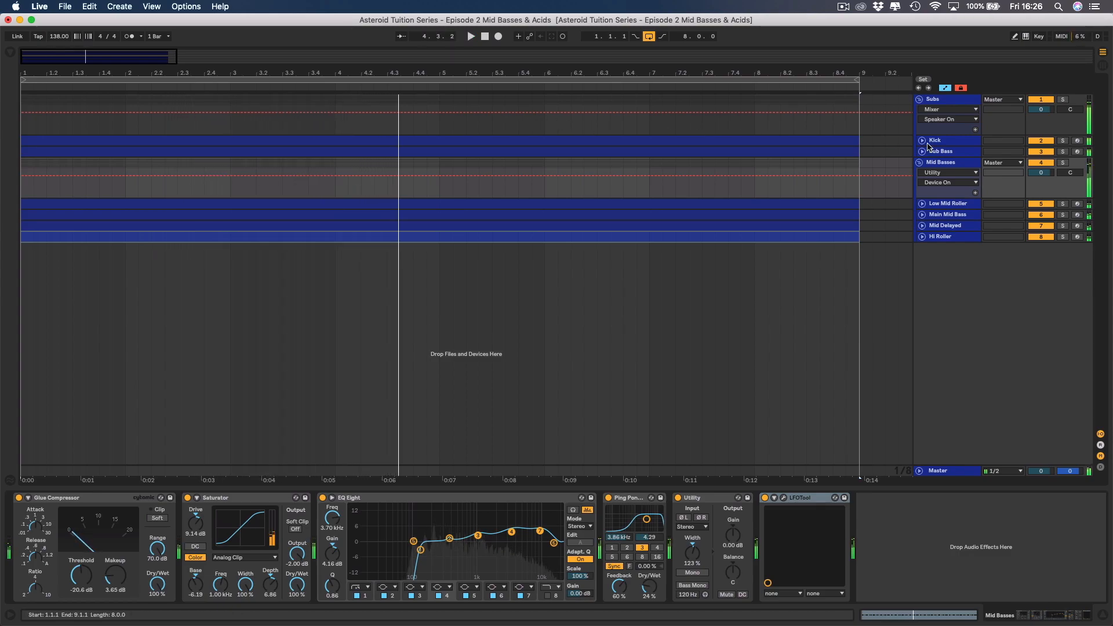
# Solo the Mid Basses group and Sub Bass, drop the group's volume to -21.0 dB, and raise it to -8.2 dB during playback.
pyautogui.click(1065, 163)
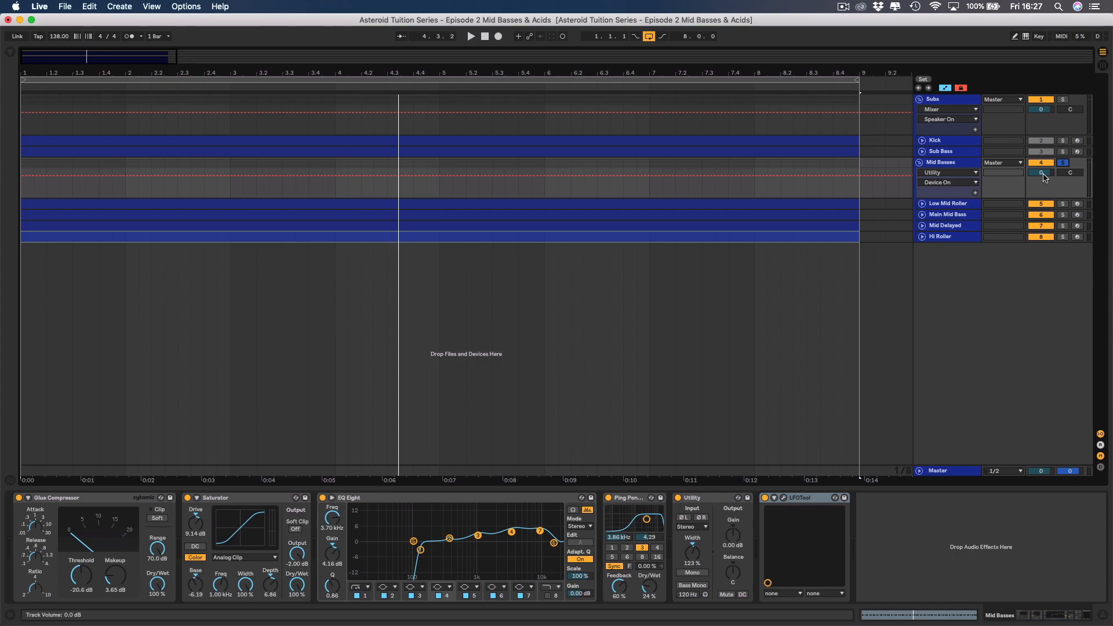
pyautogui.moveTo(1044, 172); pyautogui.dragTo(1043, 209)
pyautogui.keyDown('super'); pyautogui.click(1063, 153); pyautogui.keyUp('super')
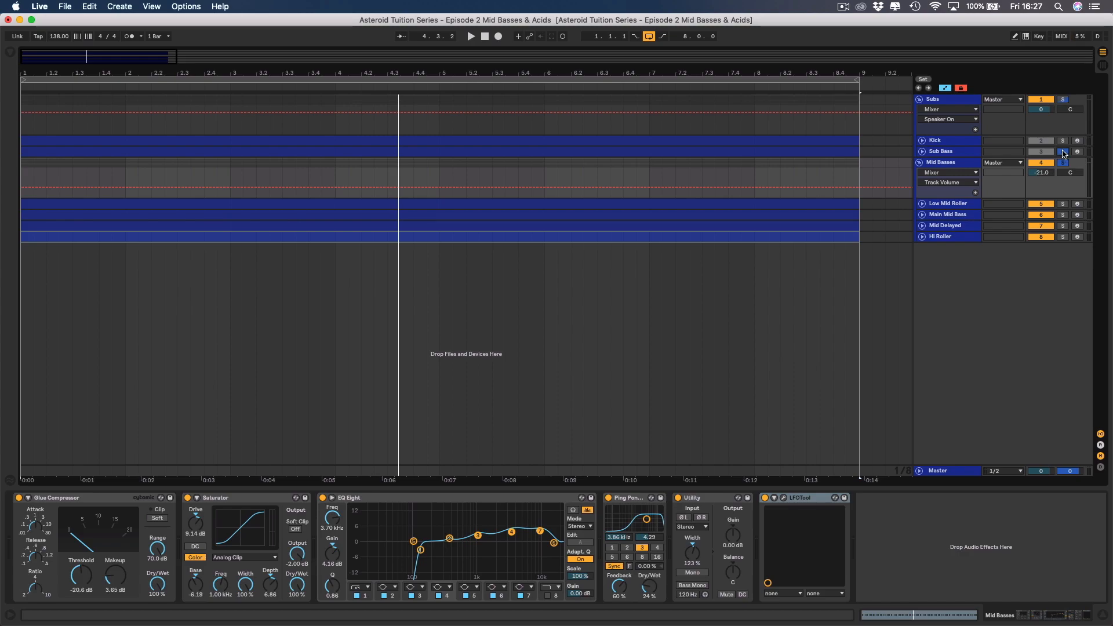
pyautogui.press('space')
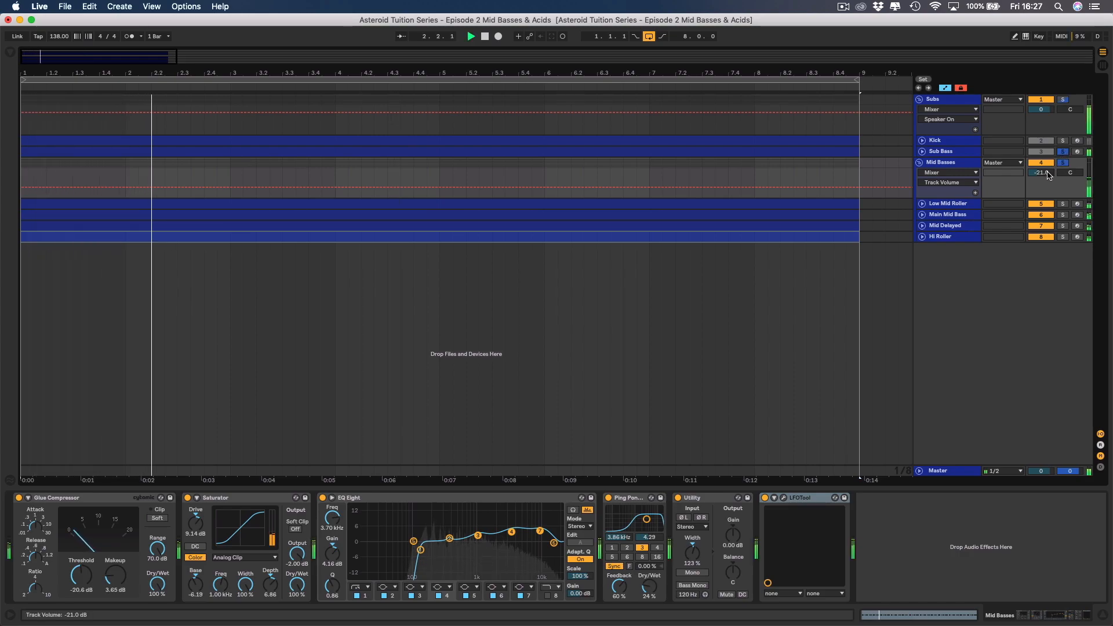
pyautogui.moveTo(1050, 174)
pyautogui.mouseDown()
pyautogui.moveTo(1050, 151)
pyautogui.moveTo(1049, 173)
pyautogui.mouseUp()
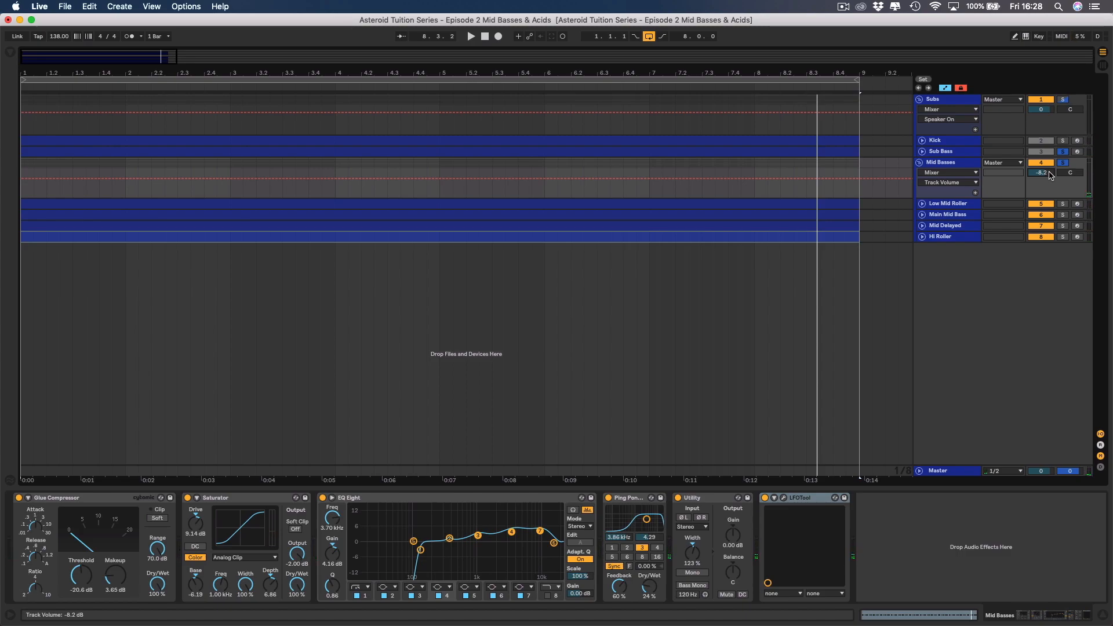
# Unsolo the Mid Basses group and Sub Bass, and set the group's volume to -7.2 dB while playing with the kick.
pyautogui.click(1063, 163)
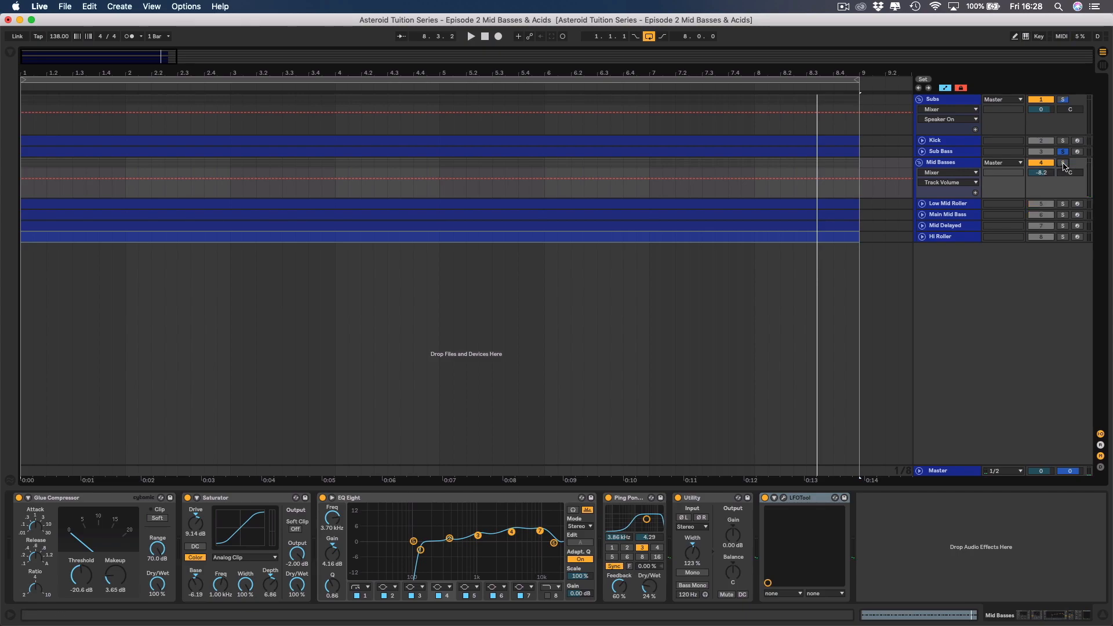
pyautogui.click(1063, 153)
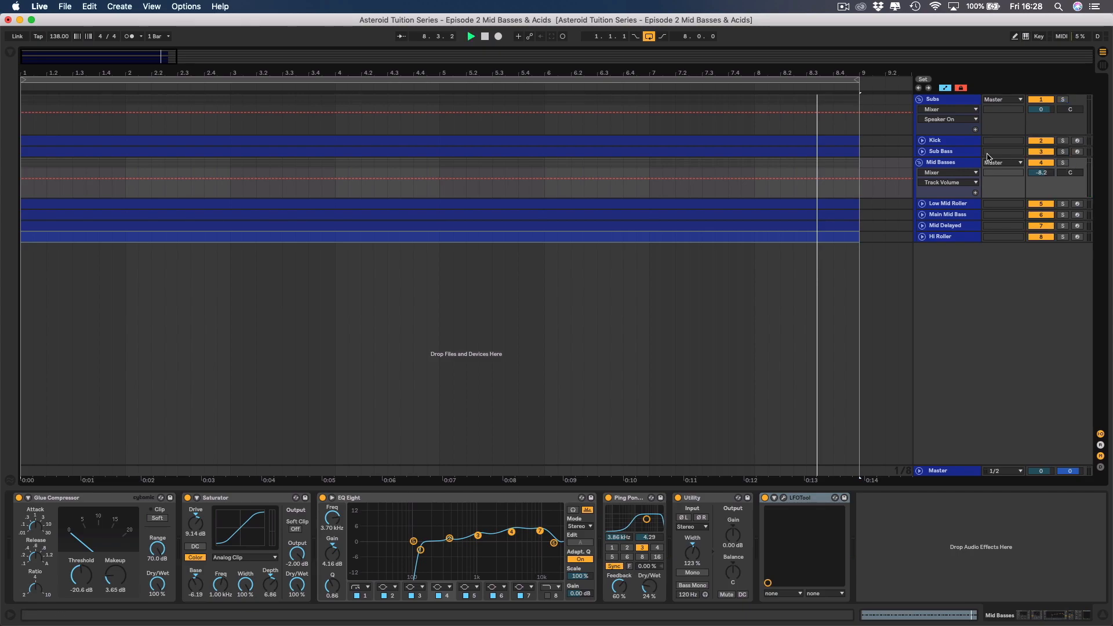
pyautogui.press('space')
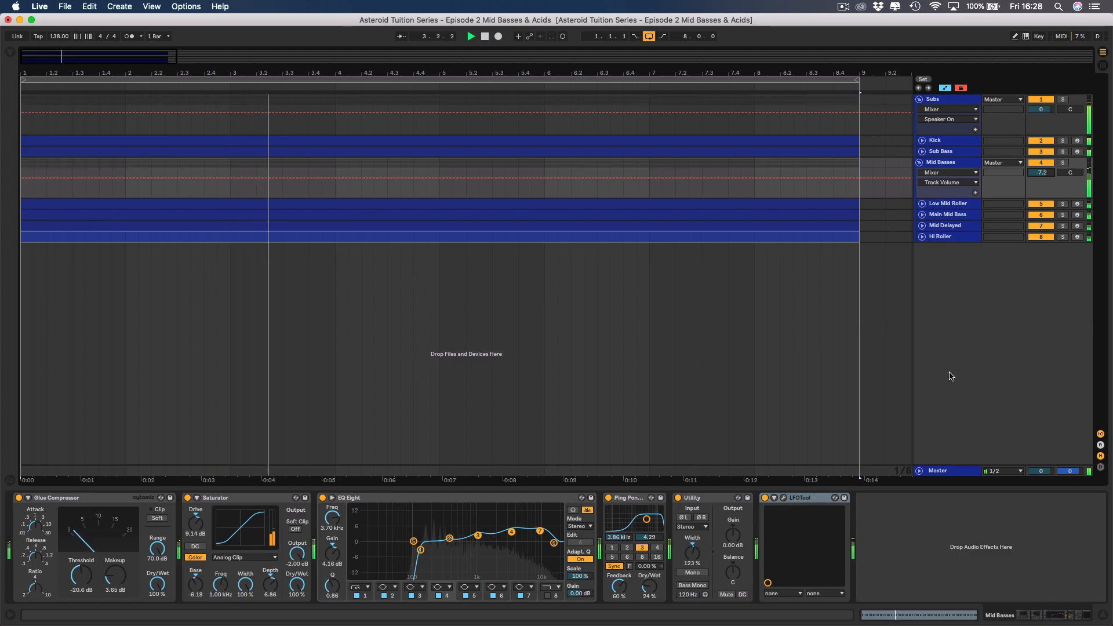
# Open SPAN on the Master and raise the Mid Basses volume to -6.6 dB with the group and Sub Bass soloed.
pyautogui.click(949, 470)
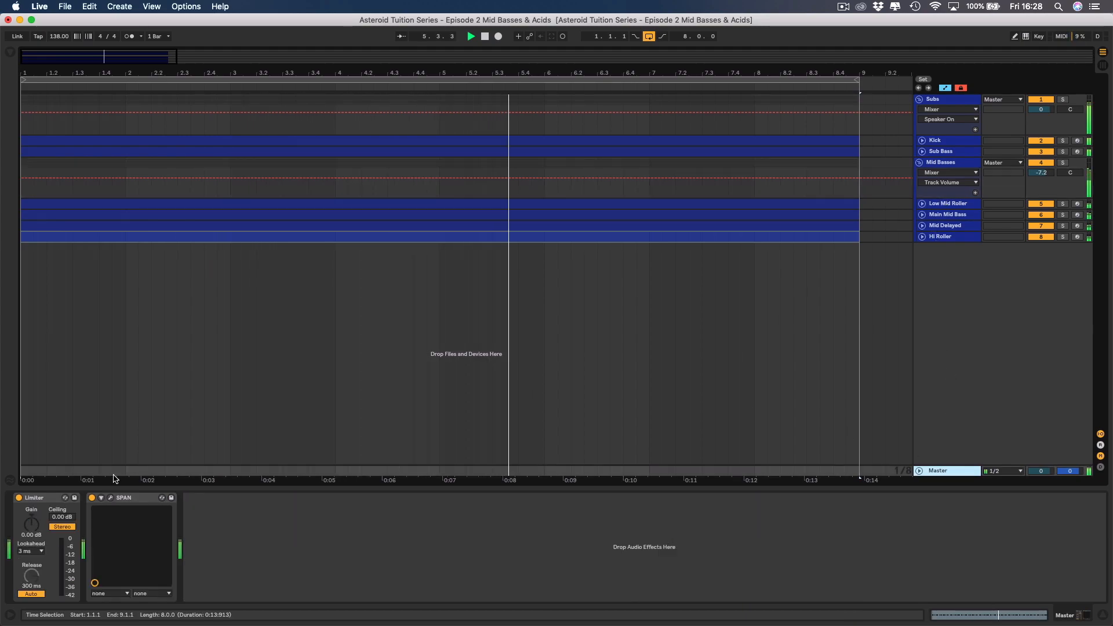
pyautogui.click(110, 497)
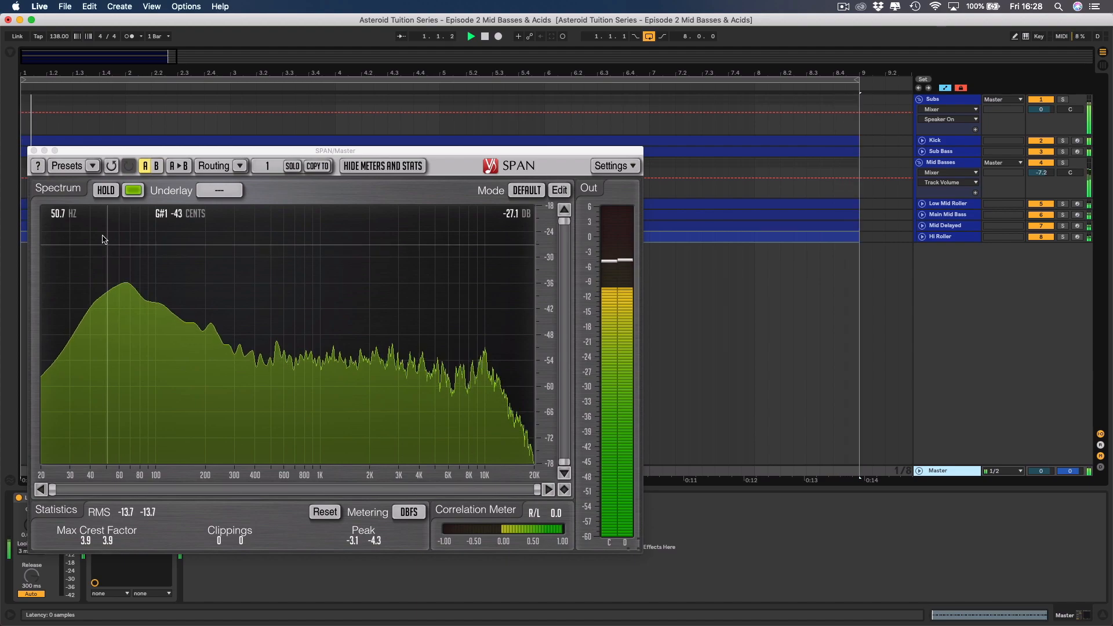
pyautogui.click(1063, 161)
pyautogui.click(1065, 152)
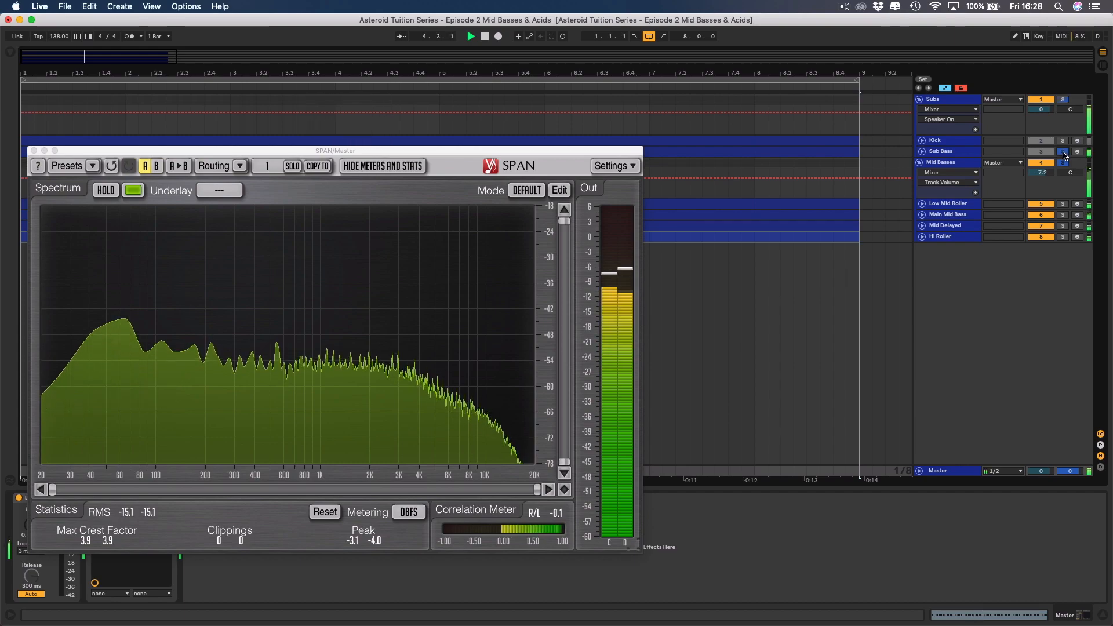
pyautogui.moveTo(1042, 173); pyautogui.dragTo(1042, 169)
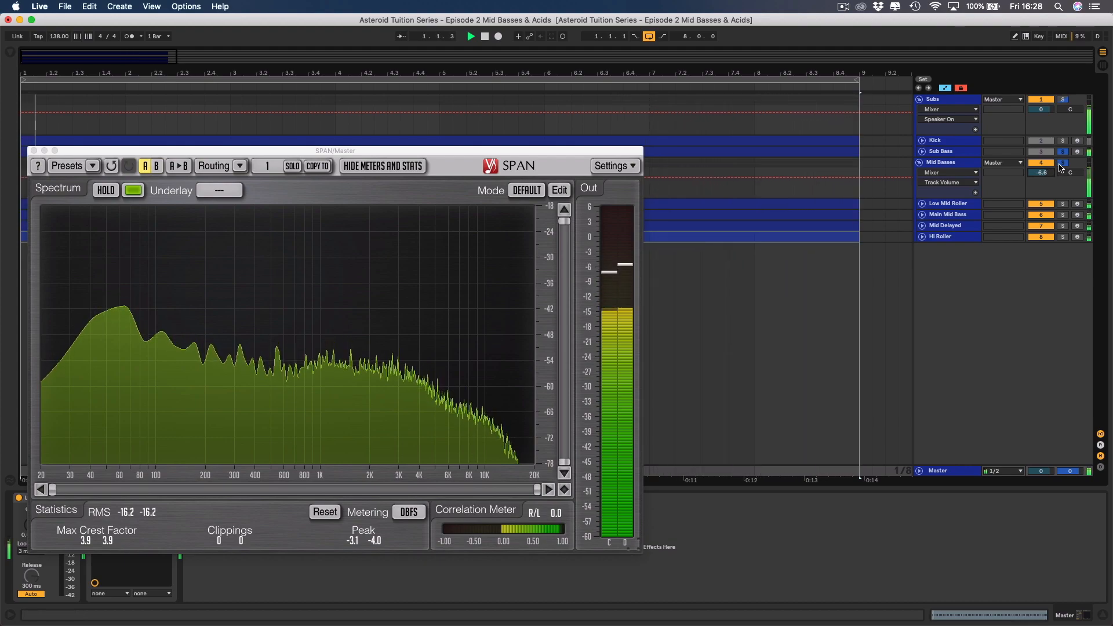
# Unsolo the Mid Basses group and Sub Bass, close SPAN, and lower the group's volume to -6.9 dB during full playback.
pyautogui.press('space')
pyautogui.click(1062, 163)
pyautogui.click(1063, 153)
pyautogui.press('space')
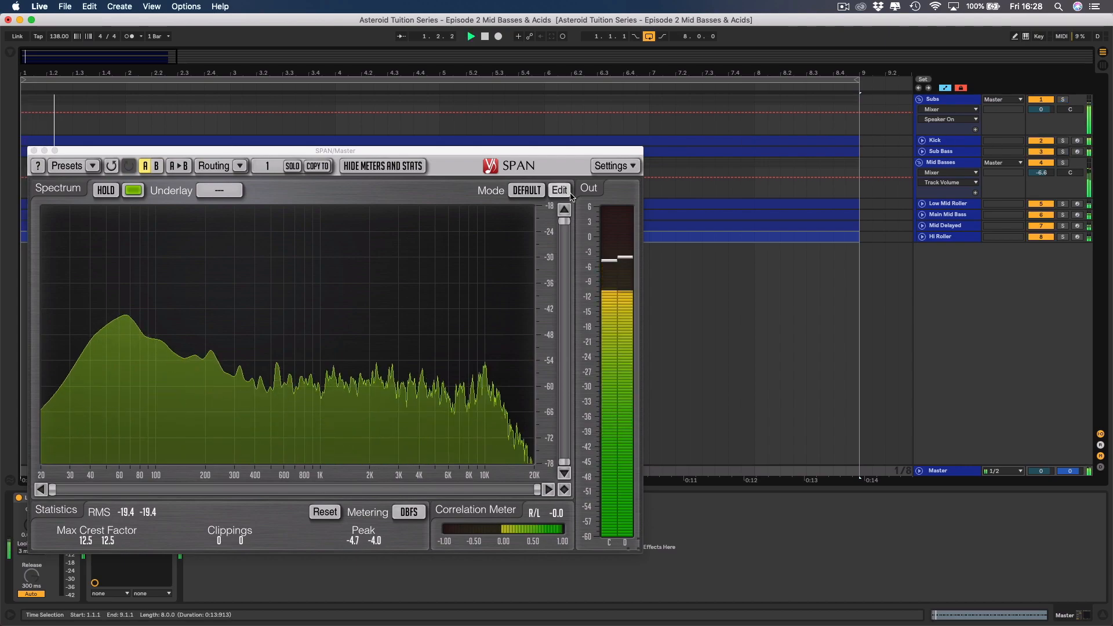
pyautogui.click(35, 150)
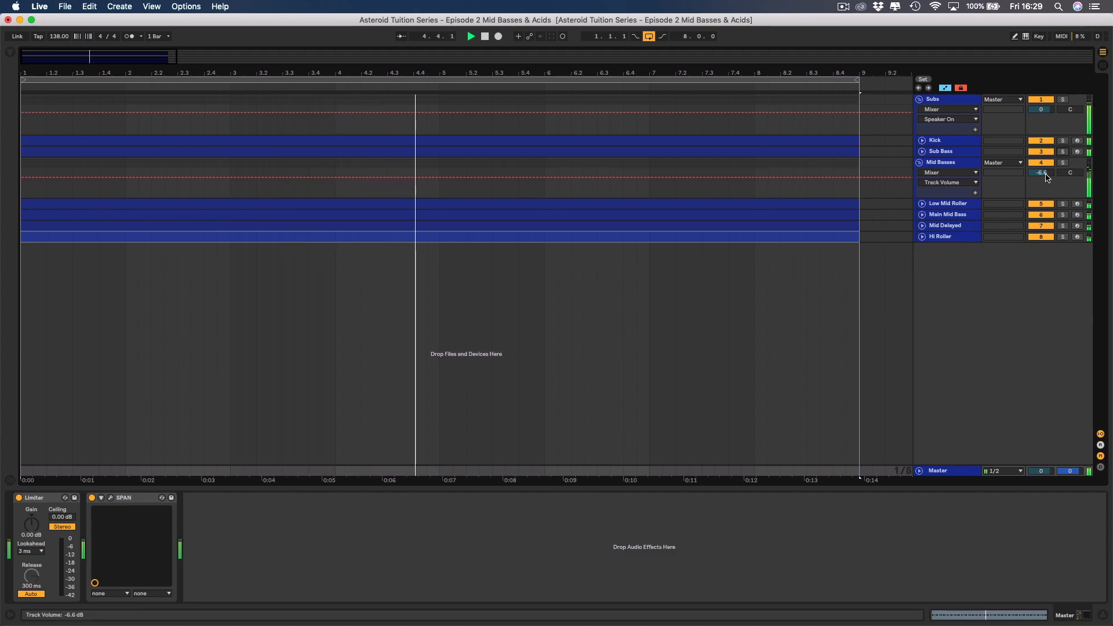
pyautogui.moveTo(1041, 173); pyautogui.dragTo(1041, 177)
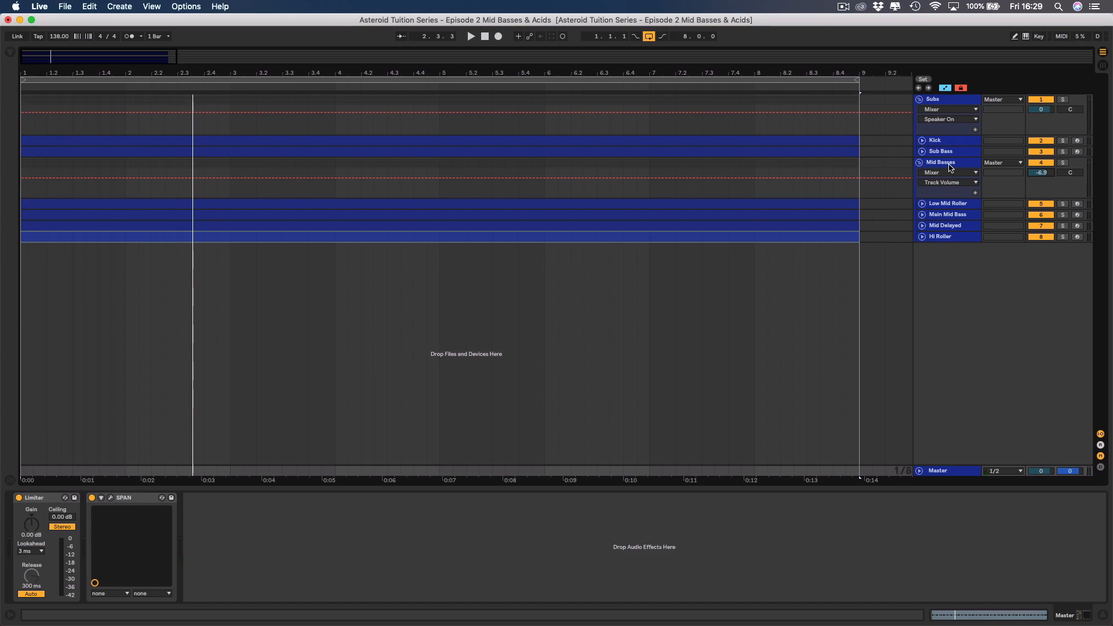
# Review the device chains of the Mid Basses group and its Main Mid Bass and Low Mid Roller tracks.
pyautogui.click(951, 167)
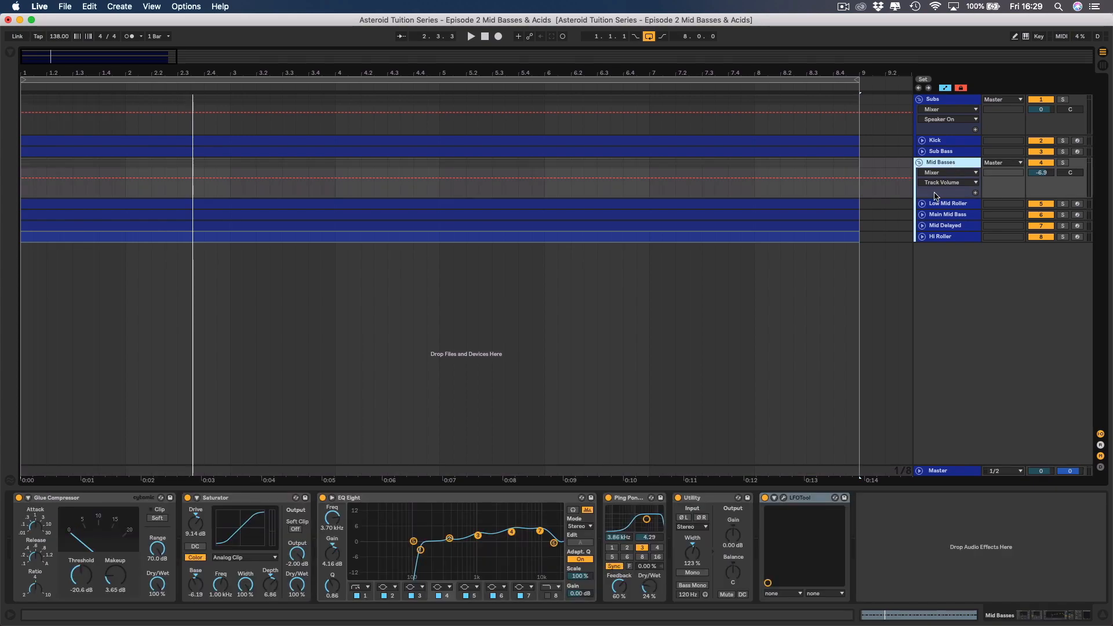
pyautogui.click(938, 214)
pyautogui.click(924, 204)
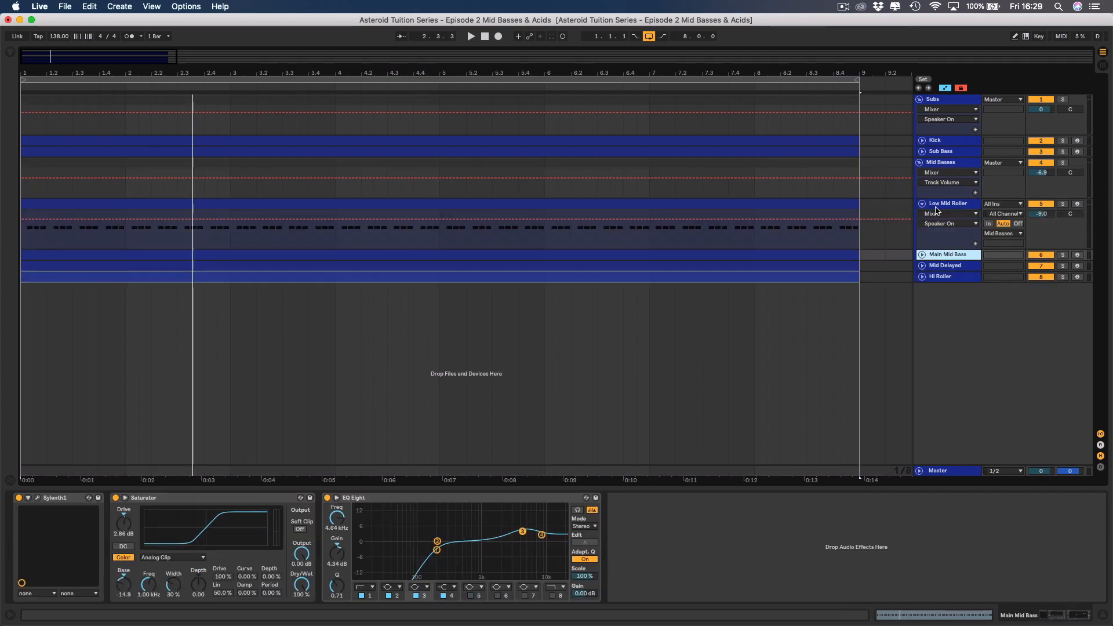
pyautogui.click(928, 207)
pyautogui.click(922, 203)
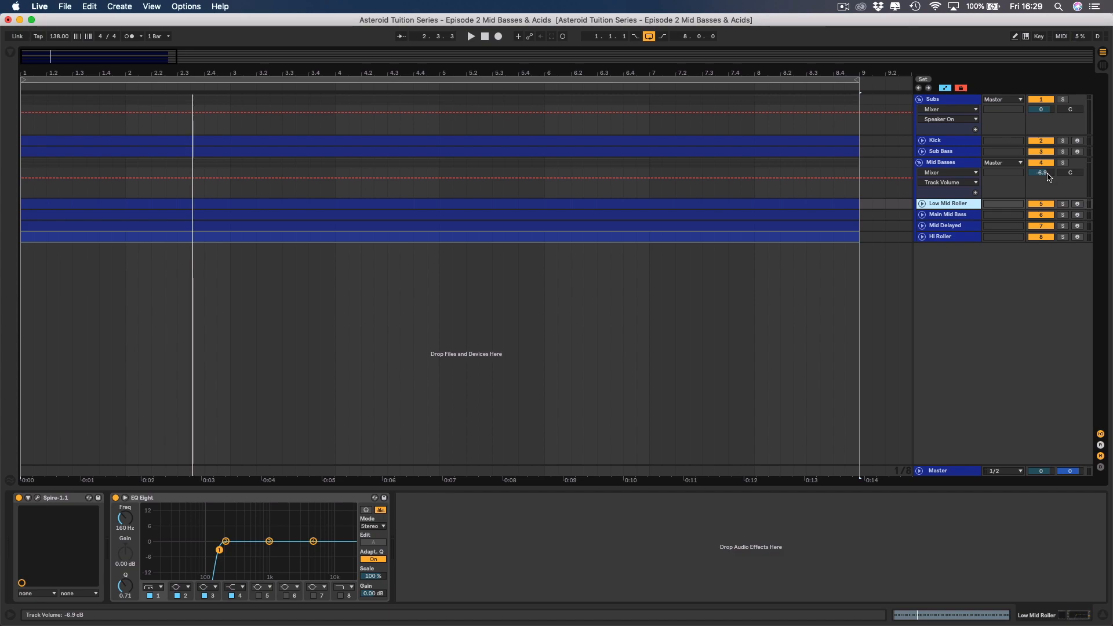
# Lower the Mid Basses group's volume to -7.5 dB during full playback and solo the group.
pyautogui.press('space')
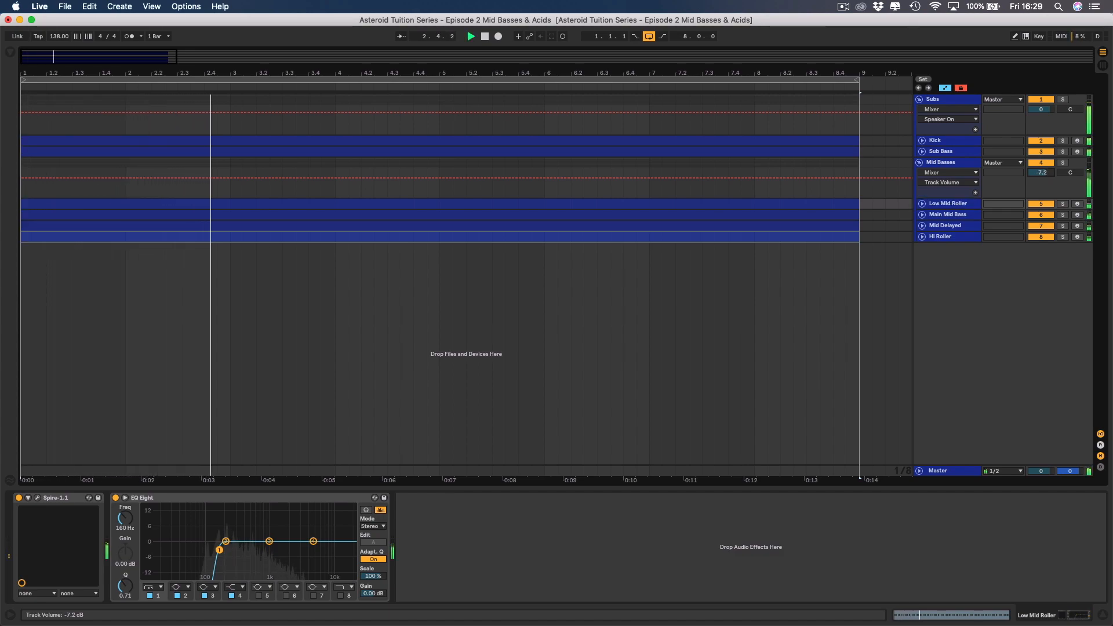
pyautogui.moveTo(1048, 173); pyautogui.dragTo(1048, 175)
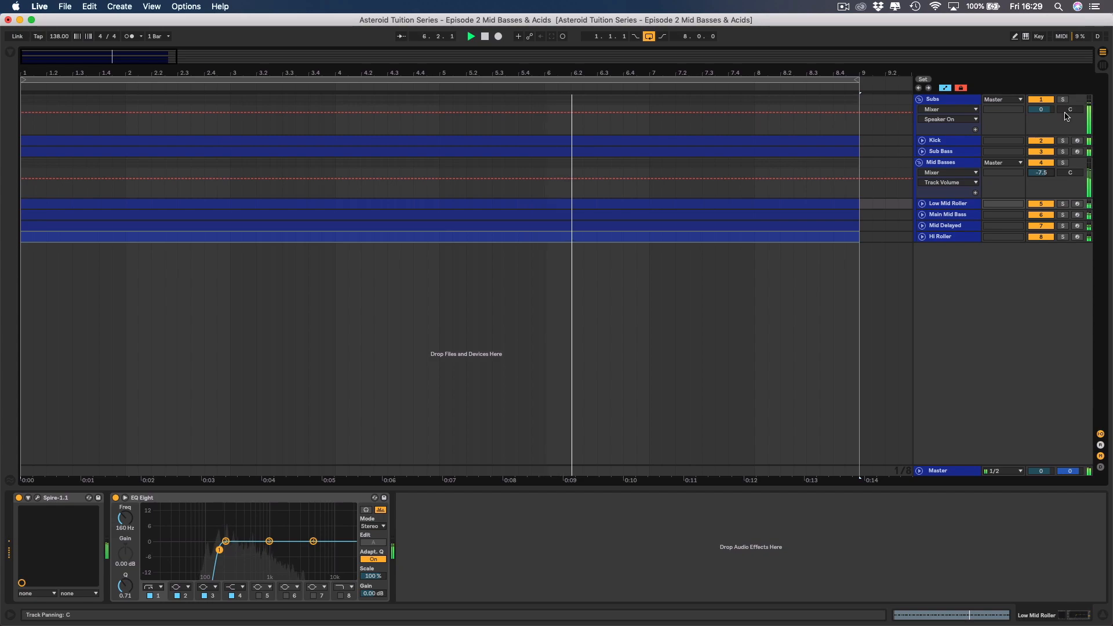
pyautogui.click(1062, 163)
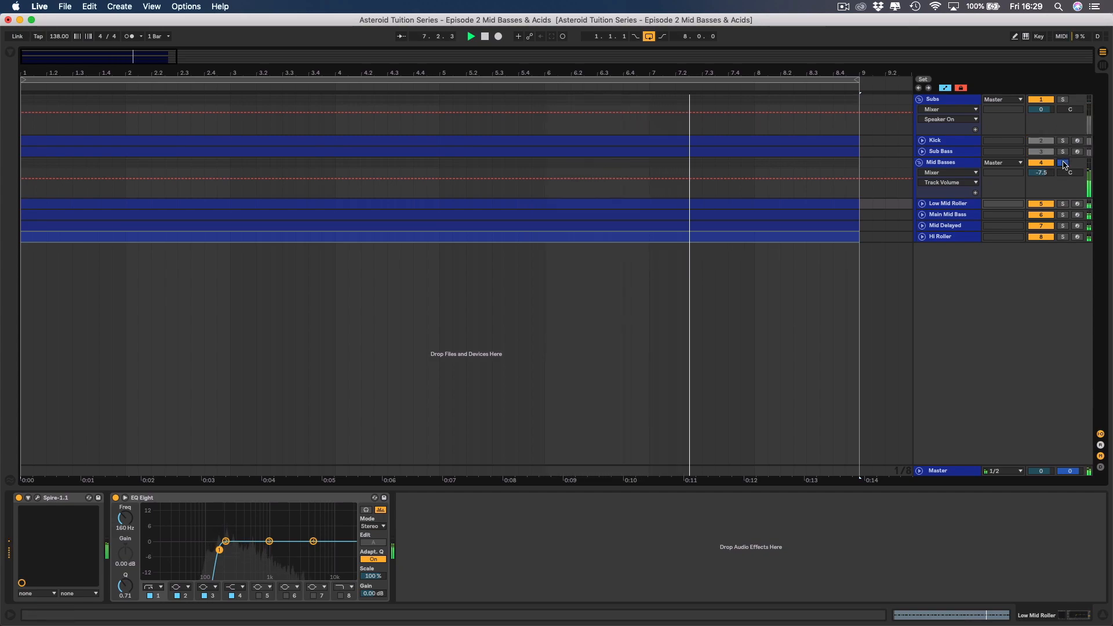
# Unsolo the Mid Basses group and set the RBass Mono intensity on the Sub Bass track to -5.0 dB.
pyautogui.click(1063, 163)
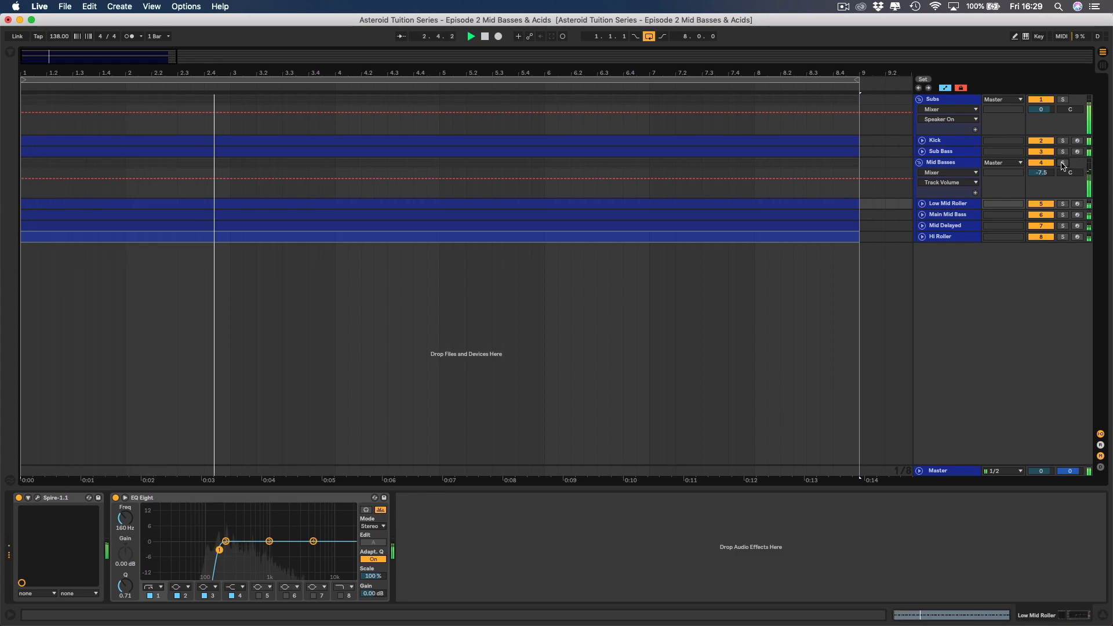
pyautogui.click(957, 152)
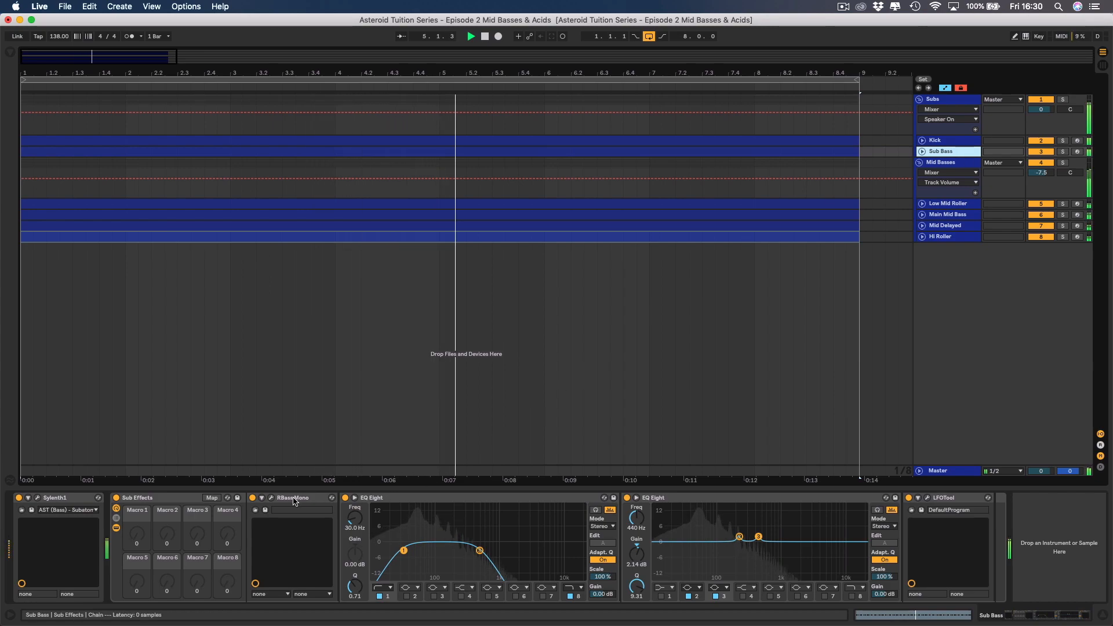
pyautogui.press('space')
pyautogui.click(273, 498)
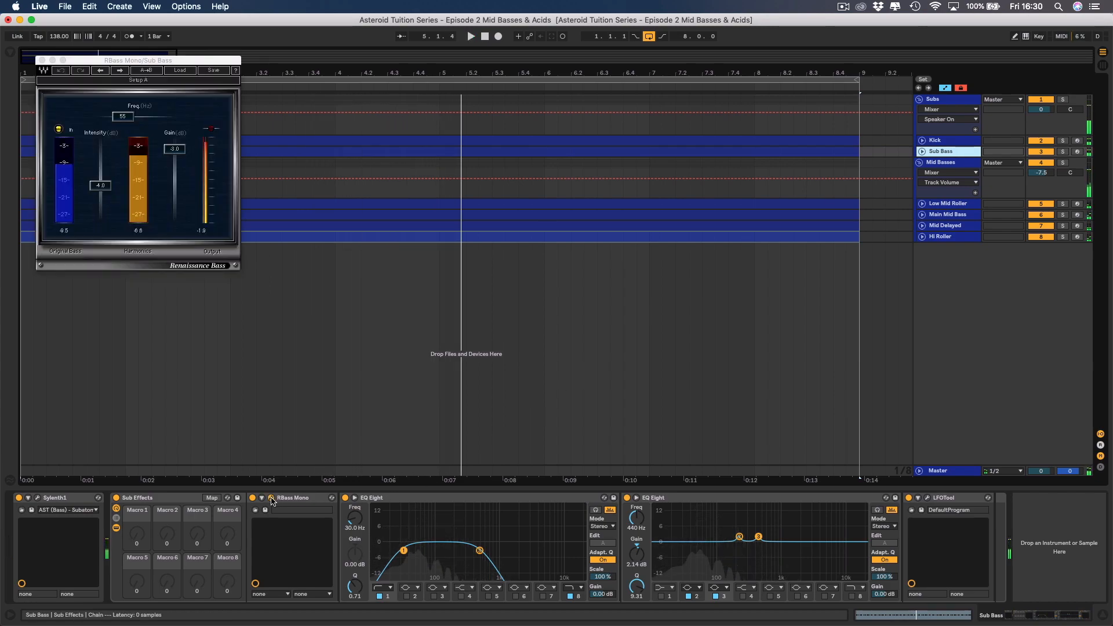
pyautogui.click(104, 187)
pyautogui.write('5')
pyautogui.press('Return')
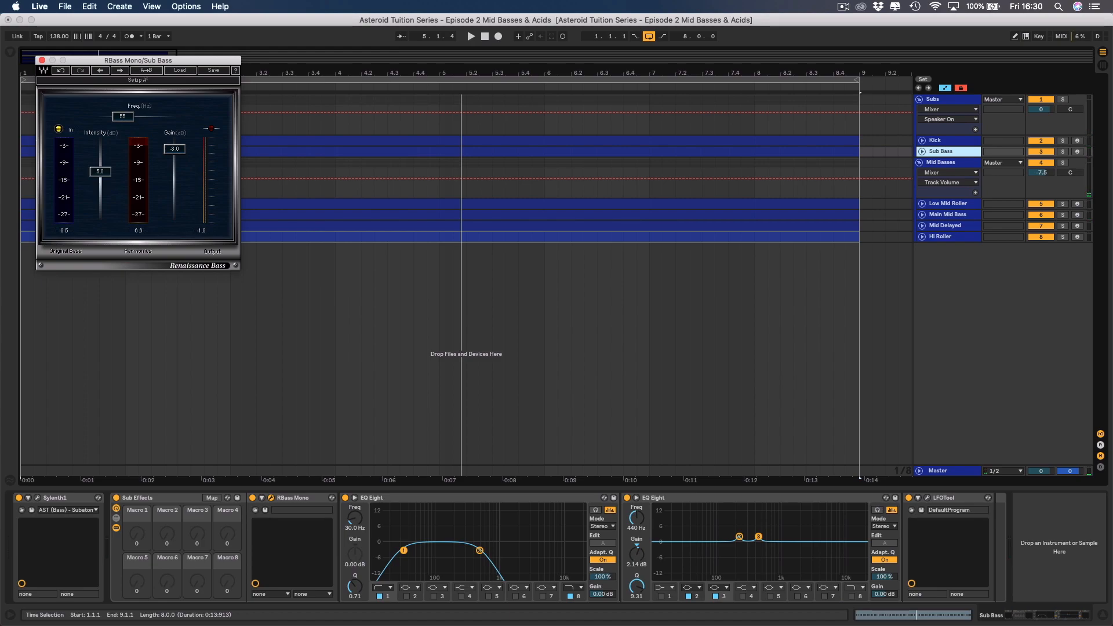
pyautogui.click(102, 172)
pyautogui.write('-5')
pyautogui.press('Return')
pyautogui.press('space')
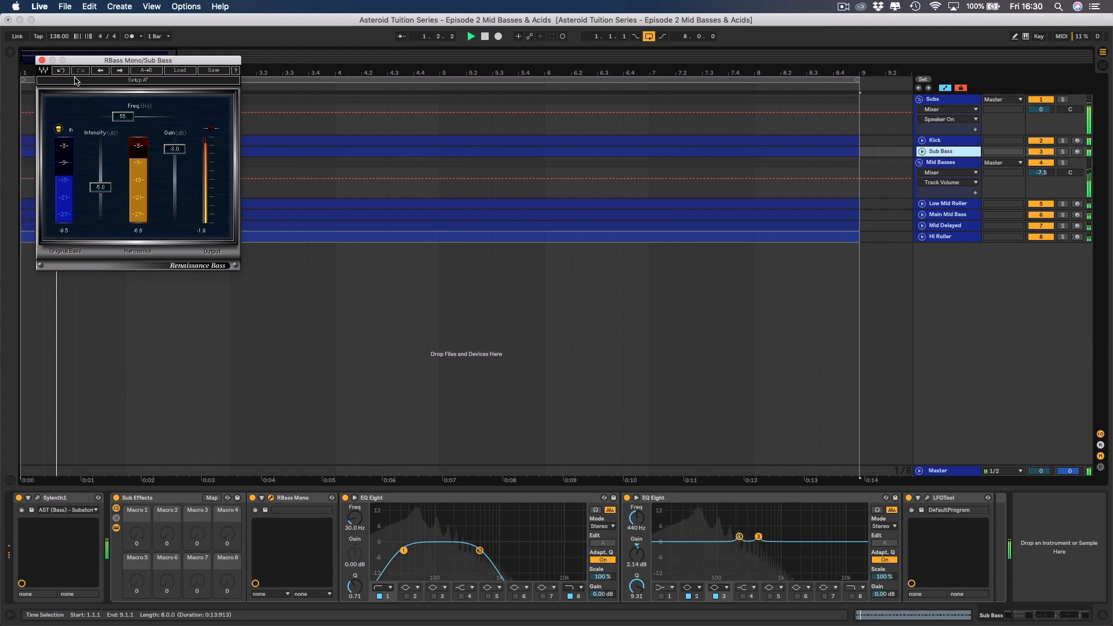
# Close RBass Mono and raise the Mid Basses group's volume to -7.3 dB during full playback.
pyautogui.click(41, 60)
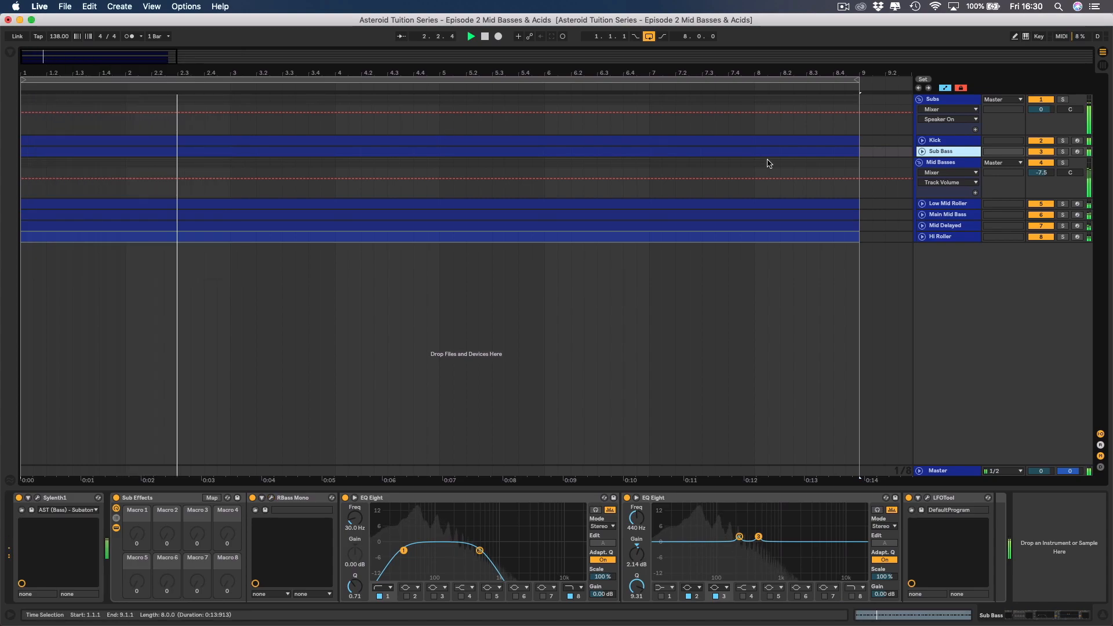
pyautogui.moveTo(1042, 174); pyautogui.dragTo(1049, 174)
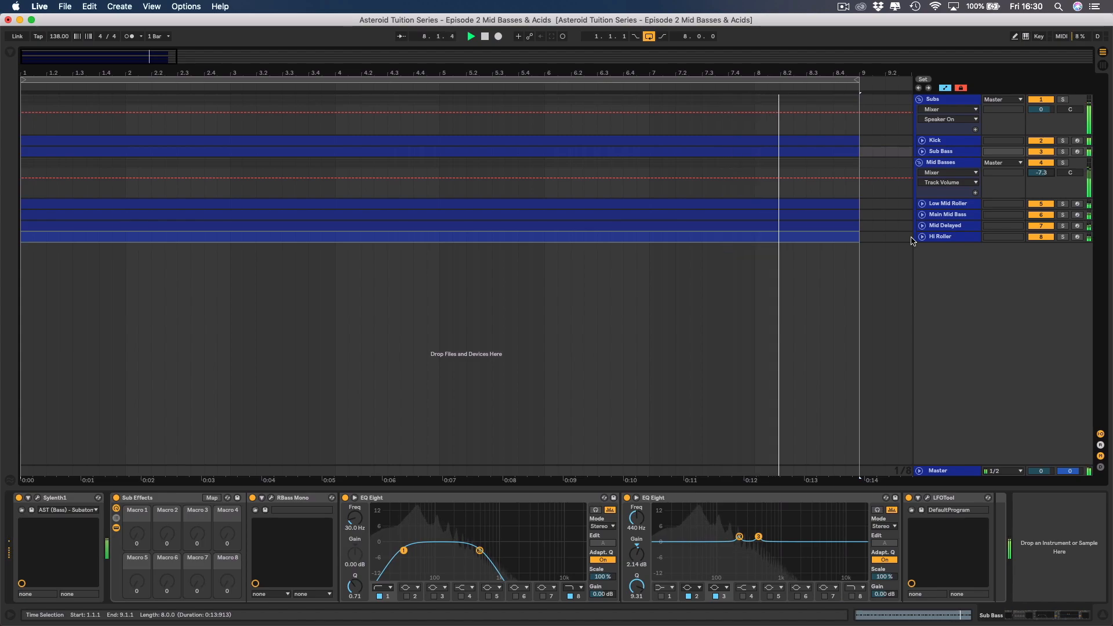
pyautogui.press('space')
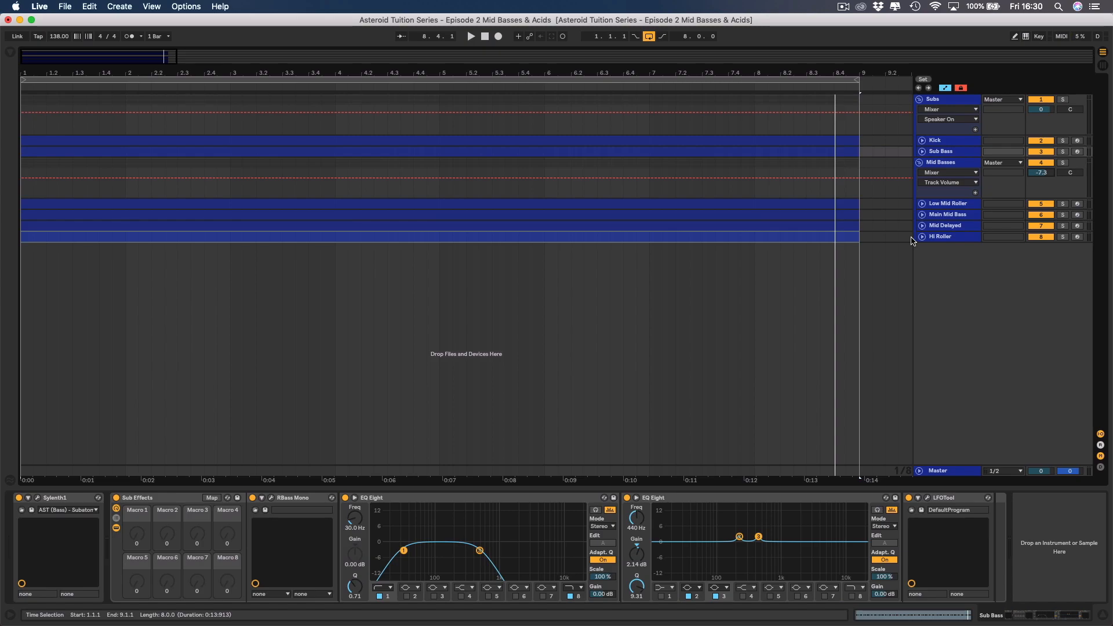
# Collapse the Mid Basses and Subs groups.
pyautogui.click(941, 163)
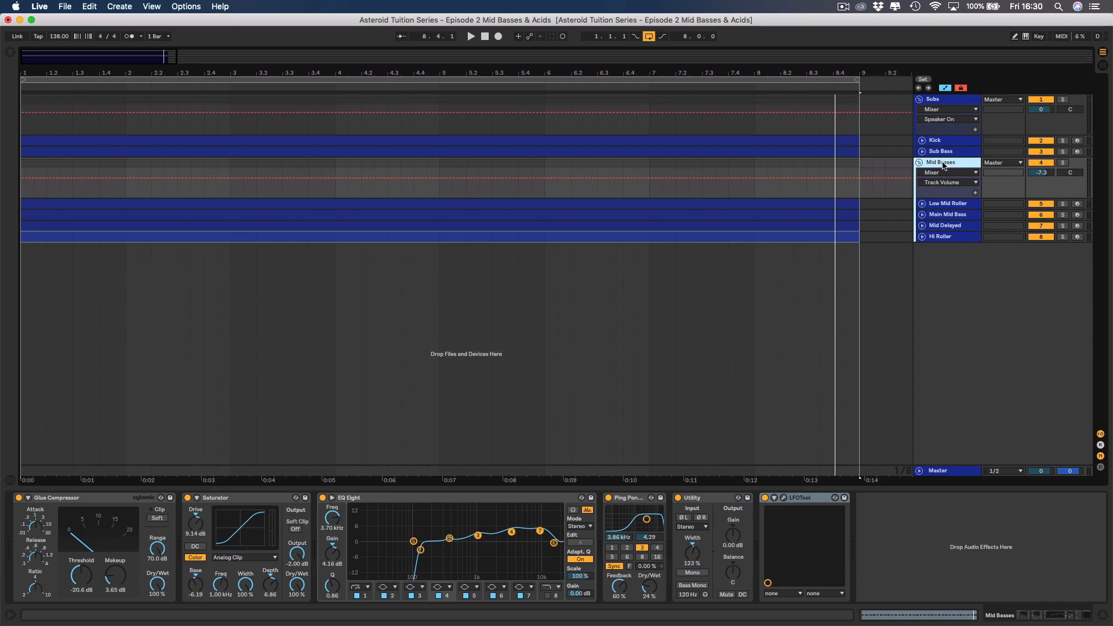
pyautogui.click(919, 162)
pyautogui.click(919, 162)
pyautogui.click(920, 162)
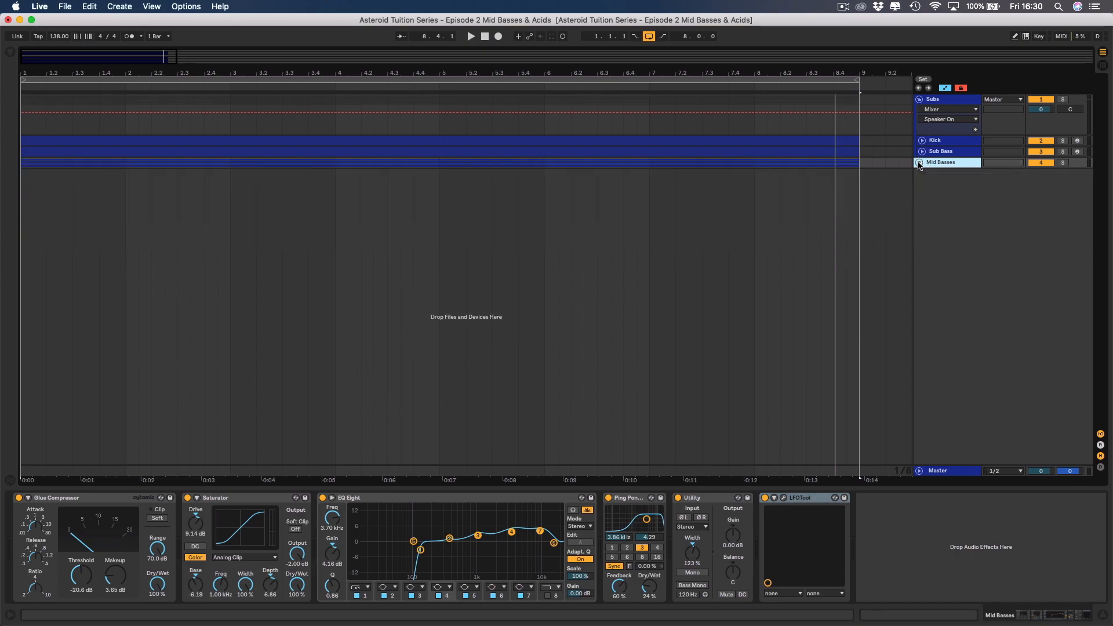
pyautogui.click(920, 99)
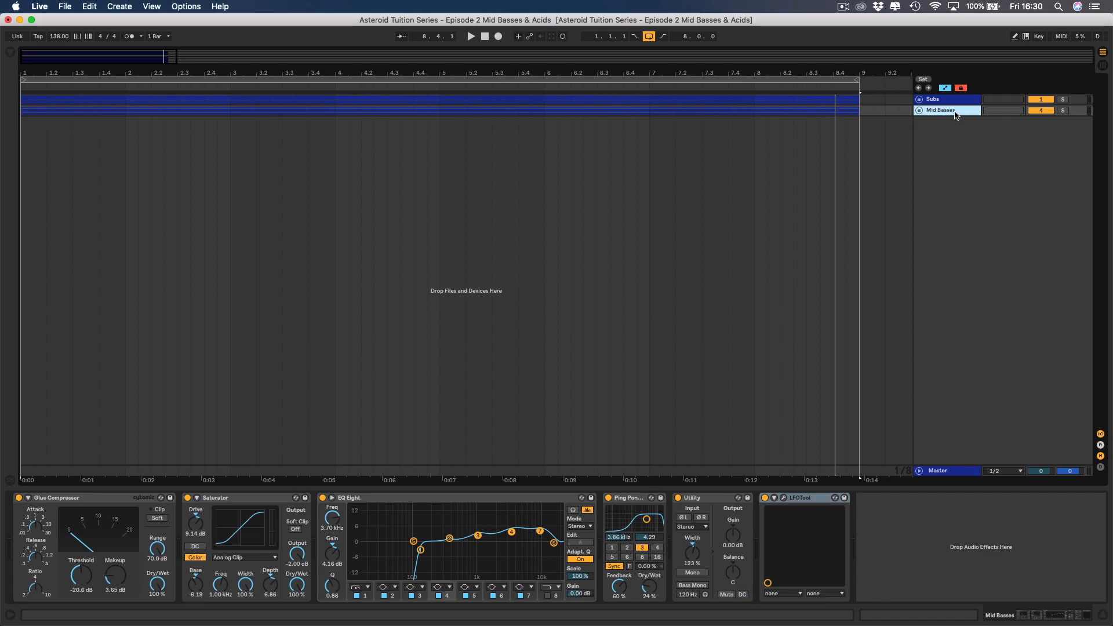
# Insert a new MIDI track below the Mid Basses group and colour it dark blue like the groups.
pyautogui.rightClick(950, 113)
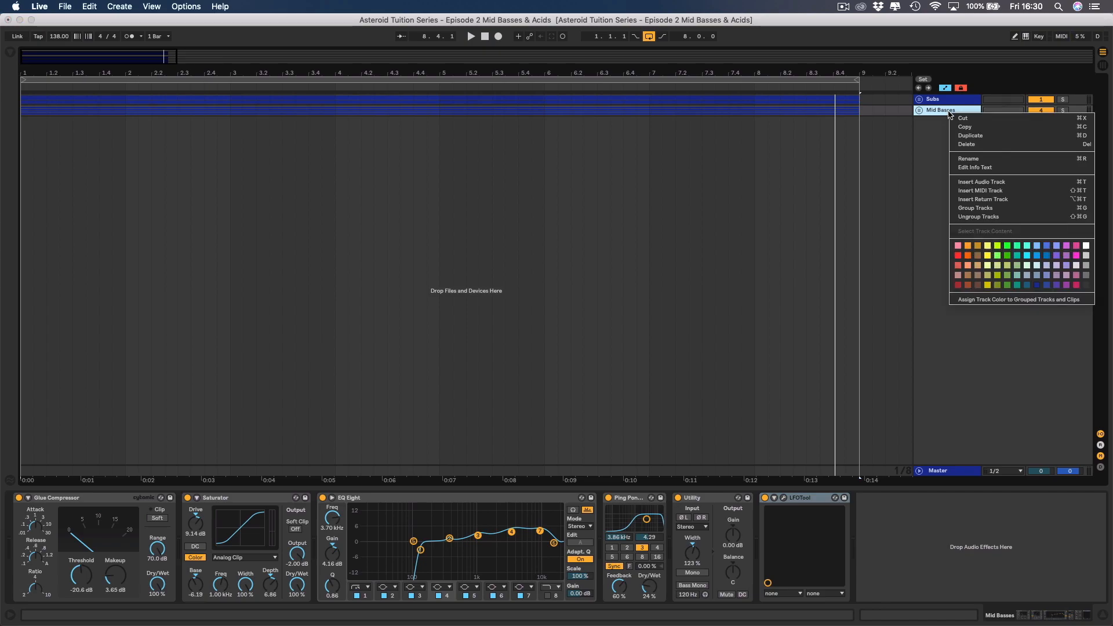
pyautogui.click(978, 192)
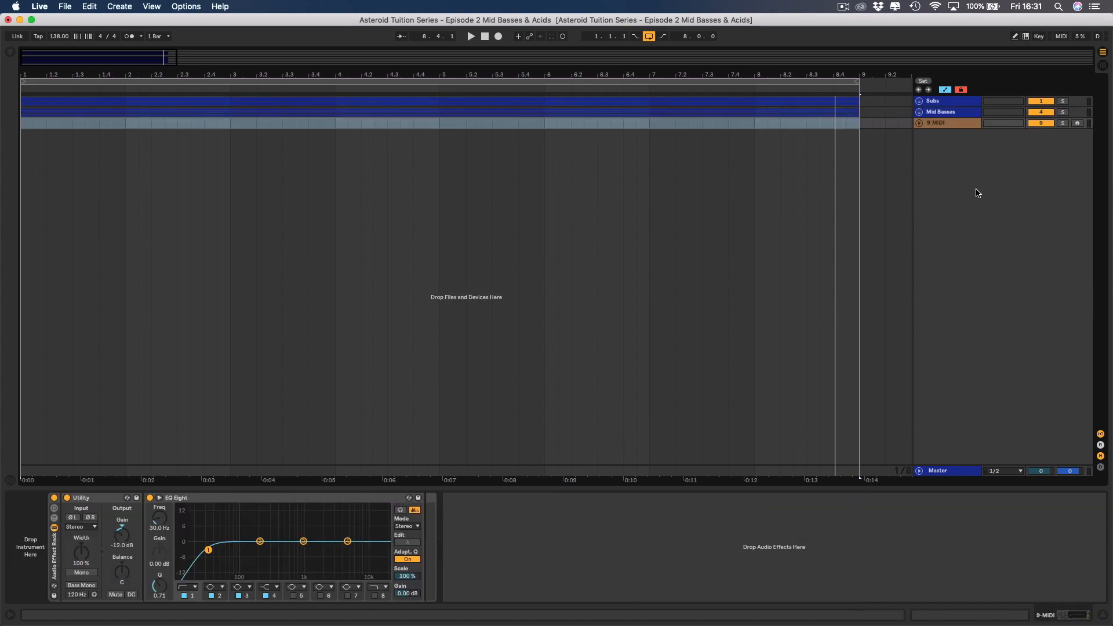
pyautogui.rightClick(942, 124)
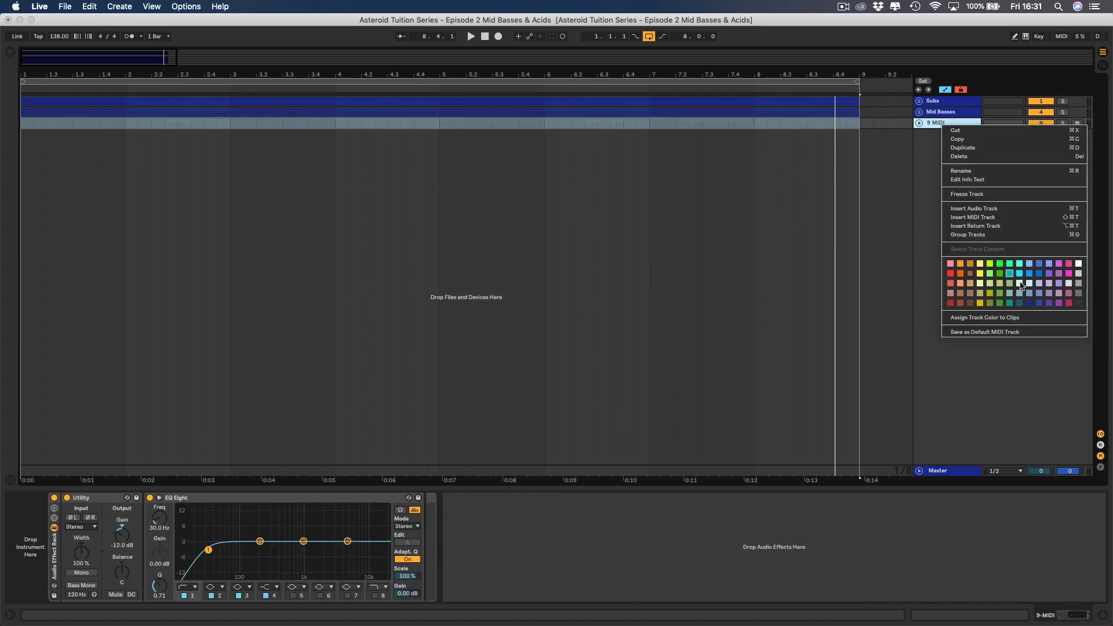
pyautogui.click(1029, 303)
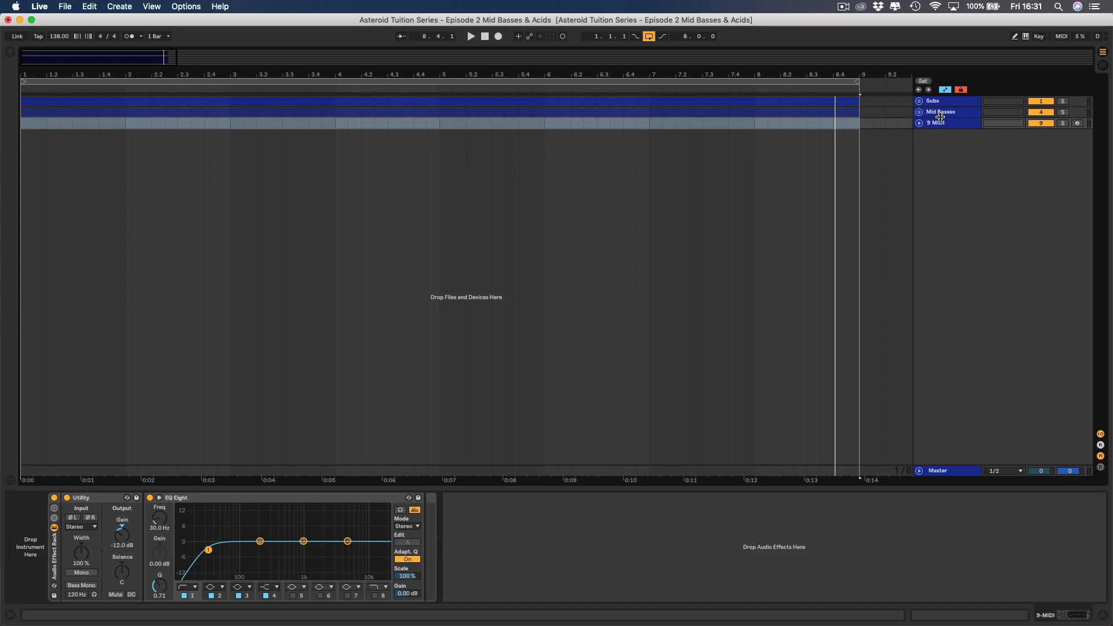
# Expand the Mid Basses group, try moving the new MIDI track into it, and undo the move.
pyautogui.click(919, 112)
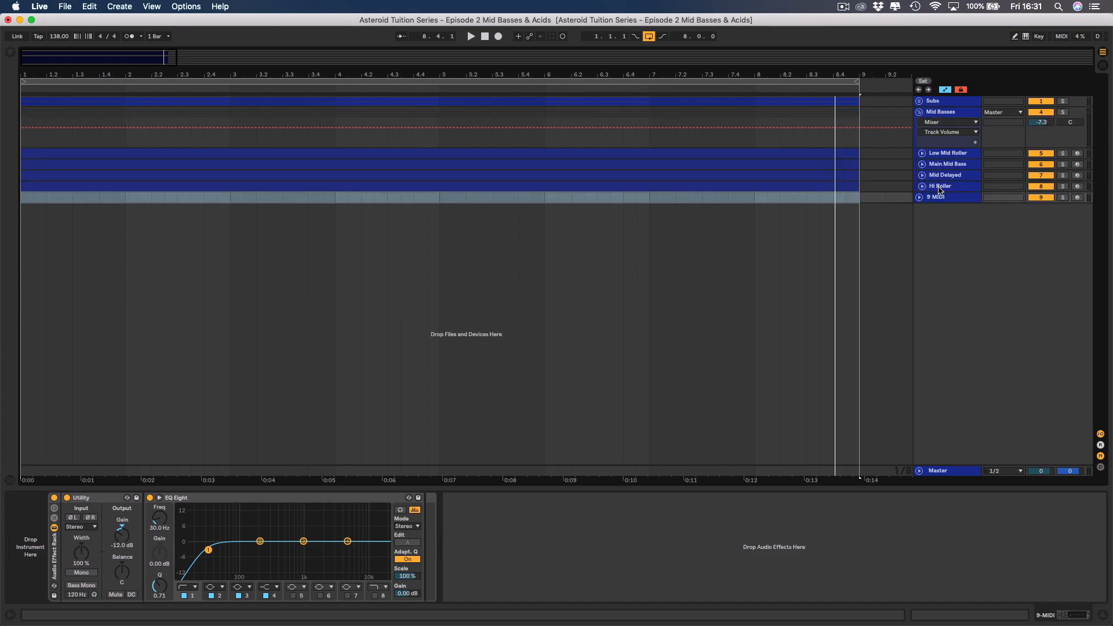
pyautogui.moveTo(940, 200); pyautogui.dragTo(938, 189)
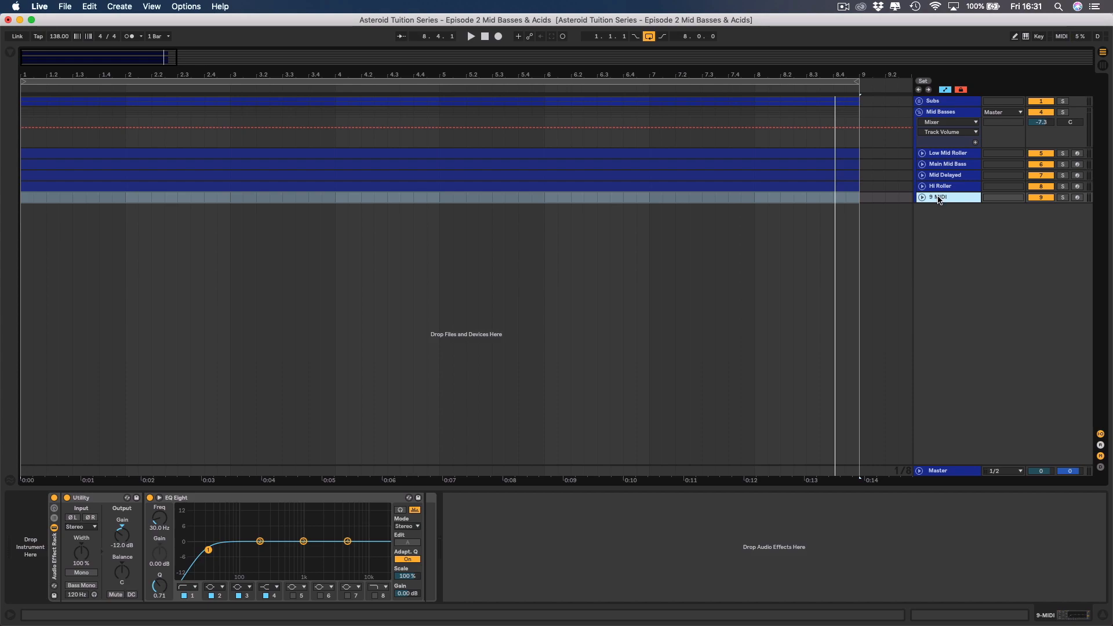
pyautogui.press('super+z')
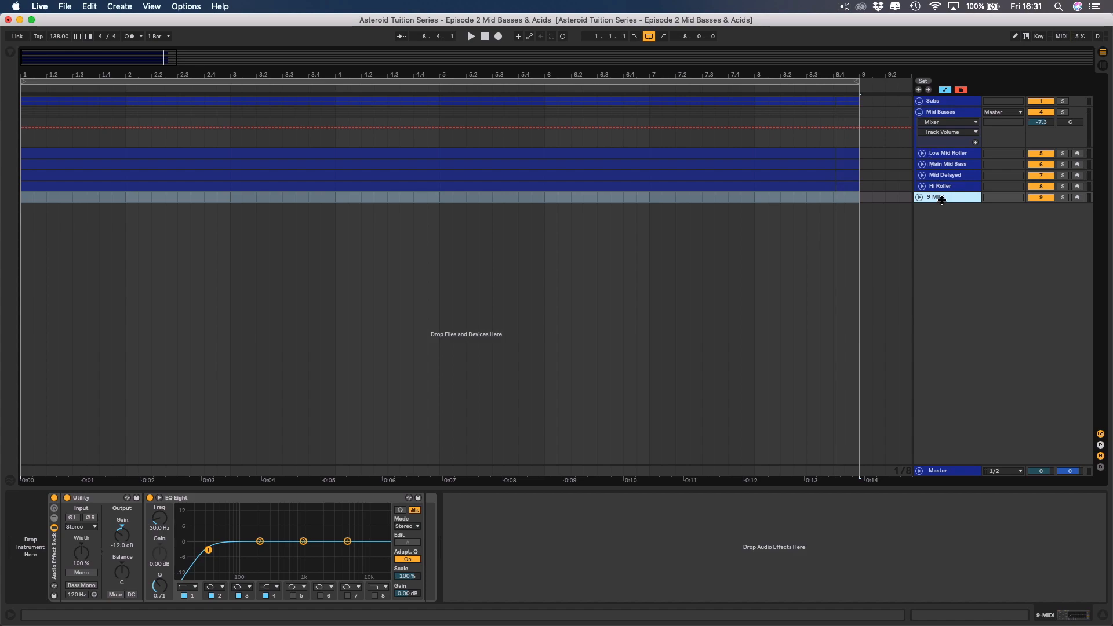
# Rename the new MIDI track to Acid 1 and create an eight-bar MIDI clip on it.
pyautogui.press('super+r')
pyautogui.click(919, 198)
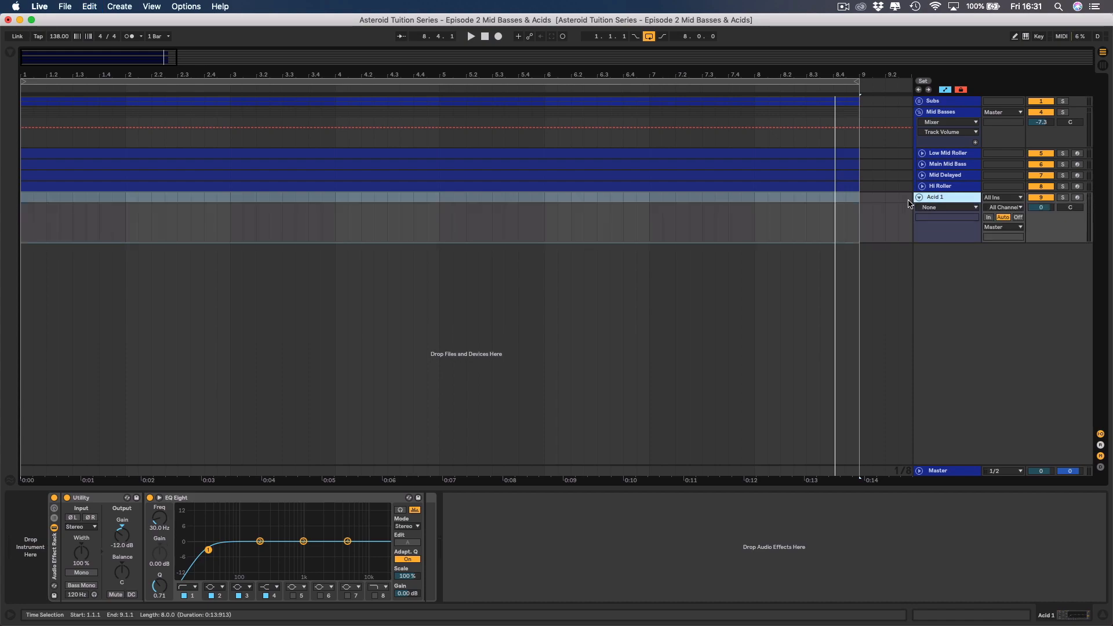
pyautogui.moveTo(860, 211); pyautogui.dragTo(21, 200)
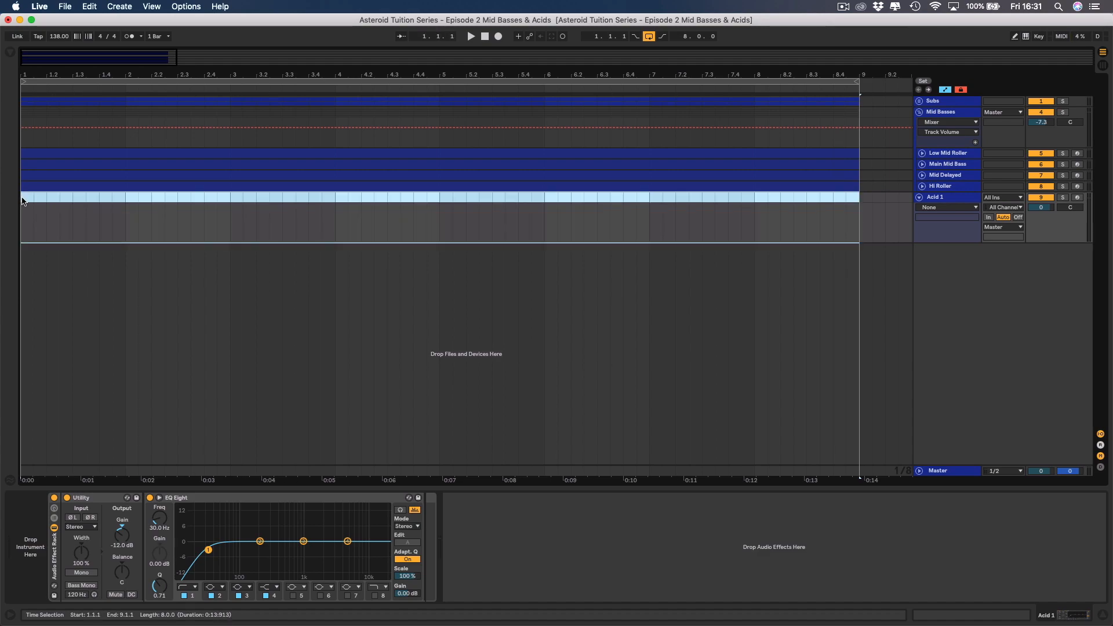
pyautogui.doubleClick(22, 200)
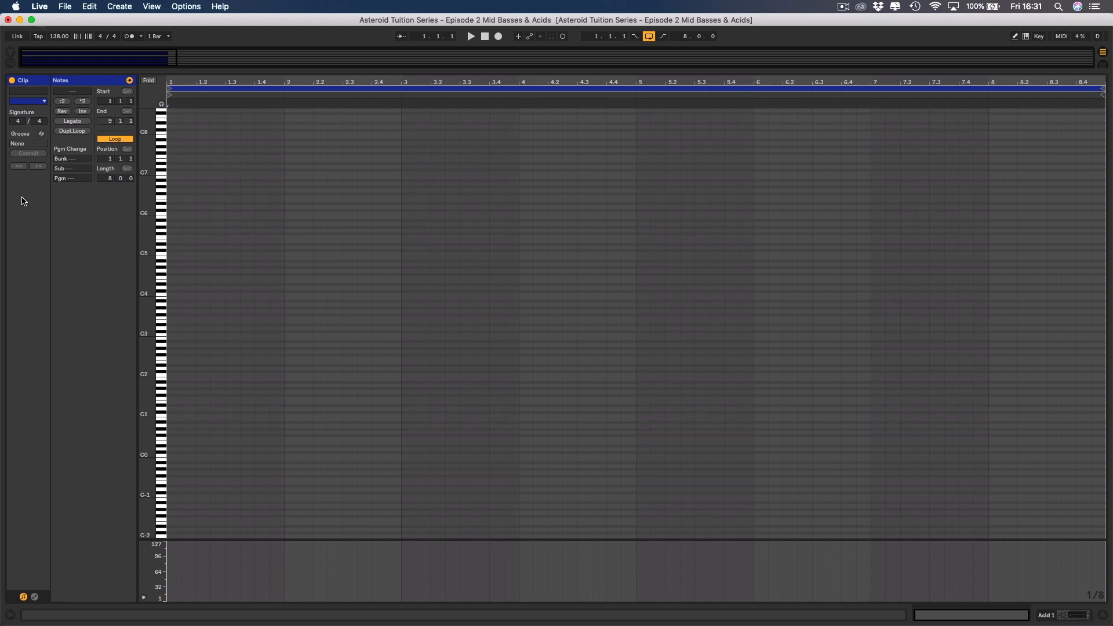
# Draw a single A2 note spanning all eight bars of the Acid 1 clip and return to the track's devices.
pyautogui.doubleClick(172, 346)
pyautogui.moveTo(178, 346); pyautogui.dragTo(1109, 365)
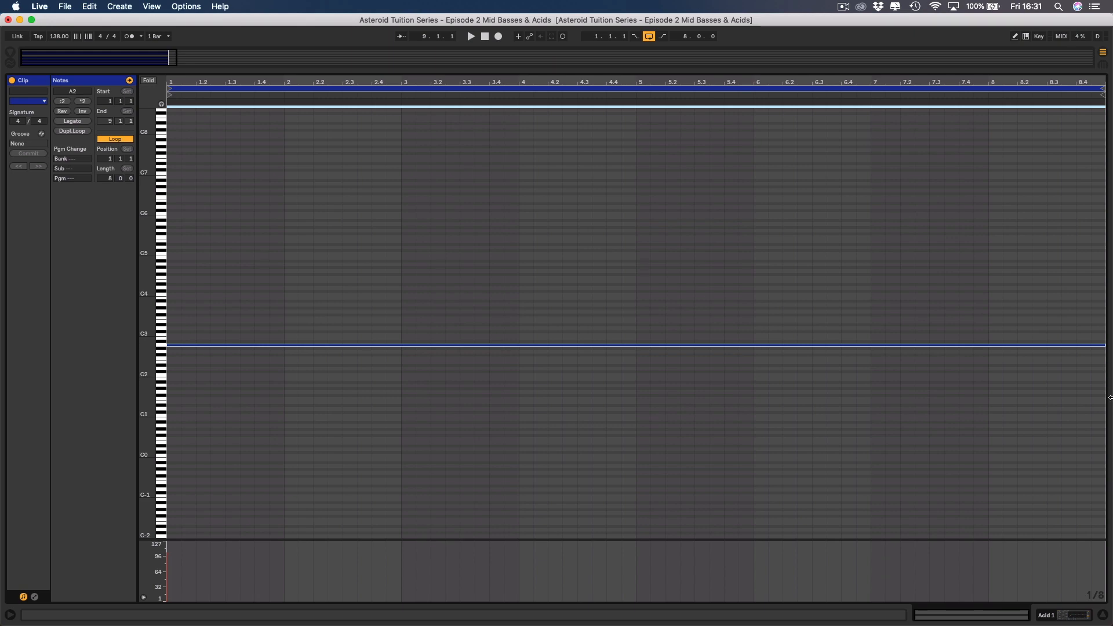
pyautogui.click(1046, 615)
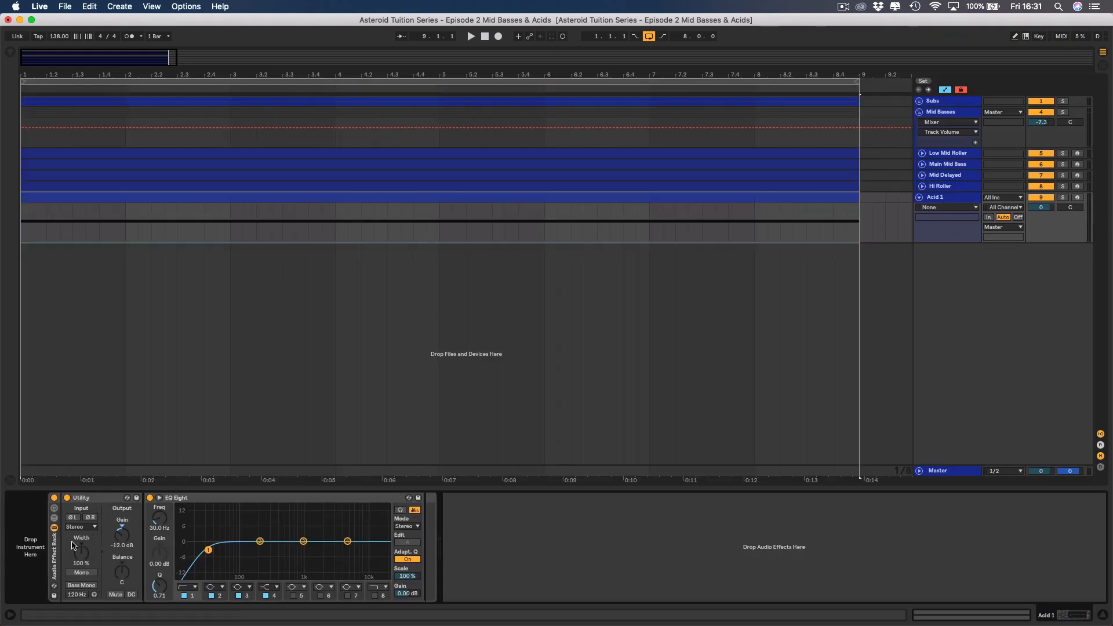
# Delete the Audio Effect Rack from Acid 1 and load Reveal Sound's Spire-1.1 as its instrument.
pyautogui.click(56, 553)
pyautogui.press('Delete')
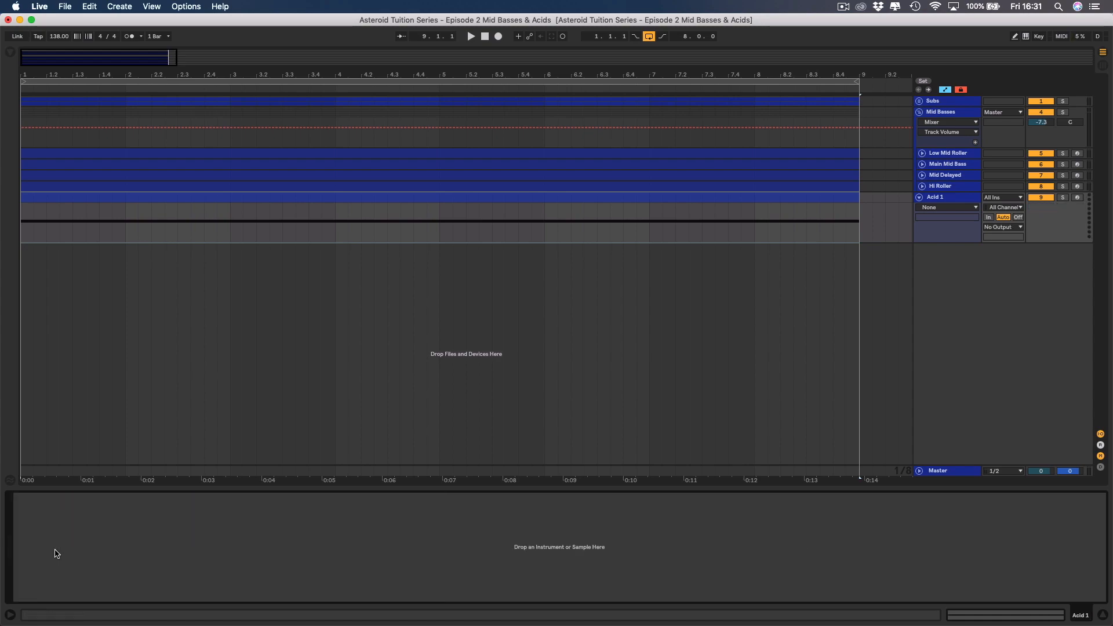
pyautogui.click(9, 53)
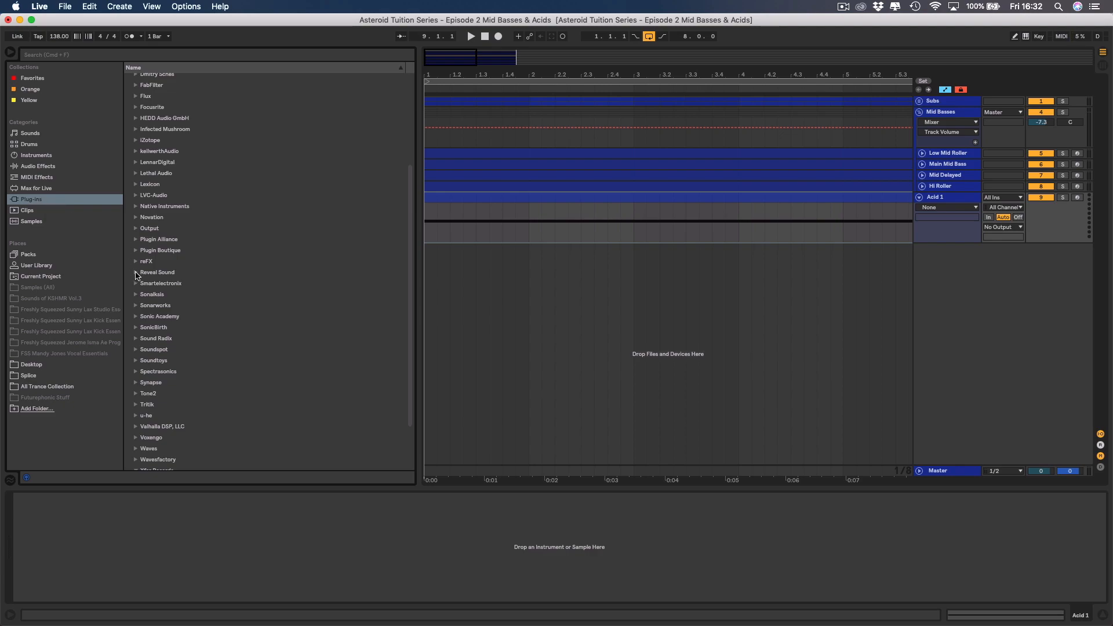
pyautogui.click(136, 272)
pyautogui.moveTo(166, 284); pyautogui.dragTo(166, 555)
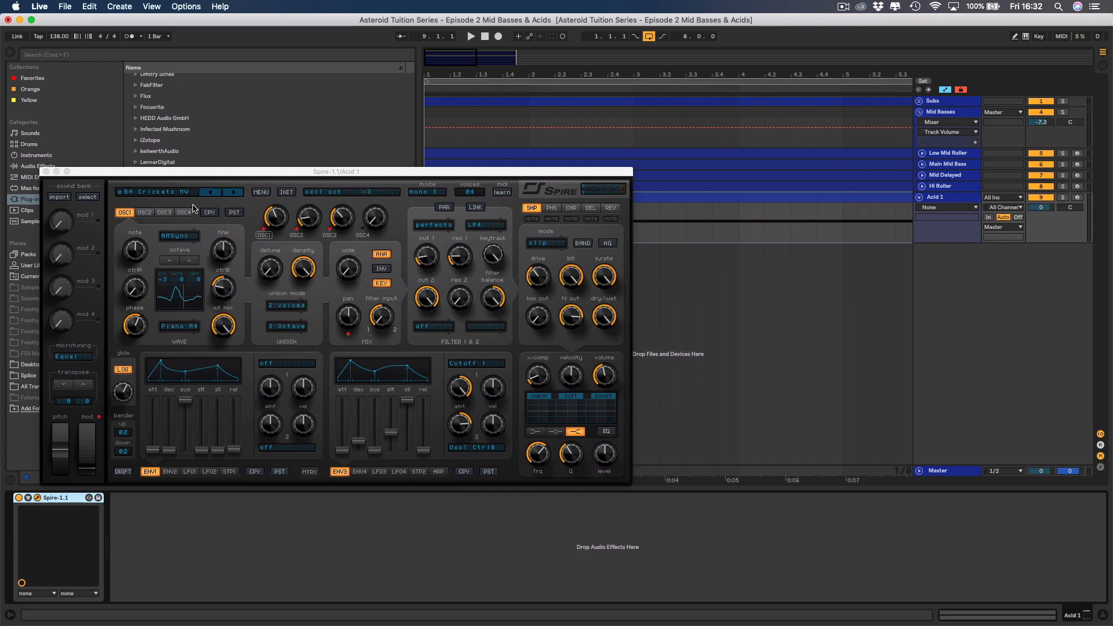
# Load the preset AST (303) Classico.spf from the project's Spire folder into Spire.
pyautogui.click(262, 192)
pyautogui.moveTo(285, 208)
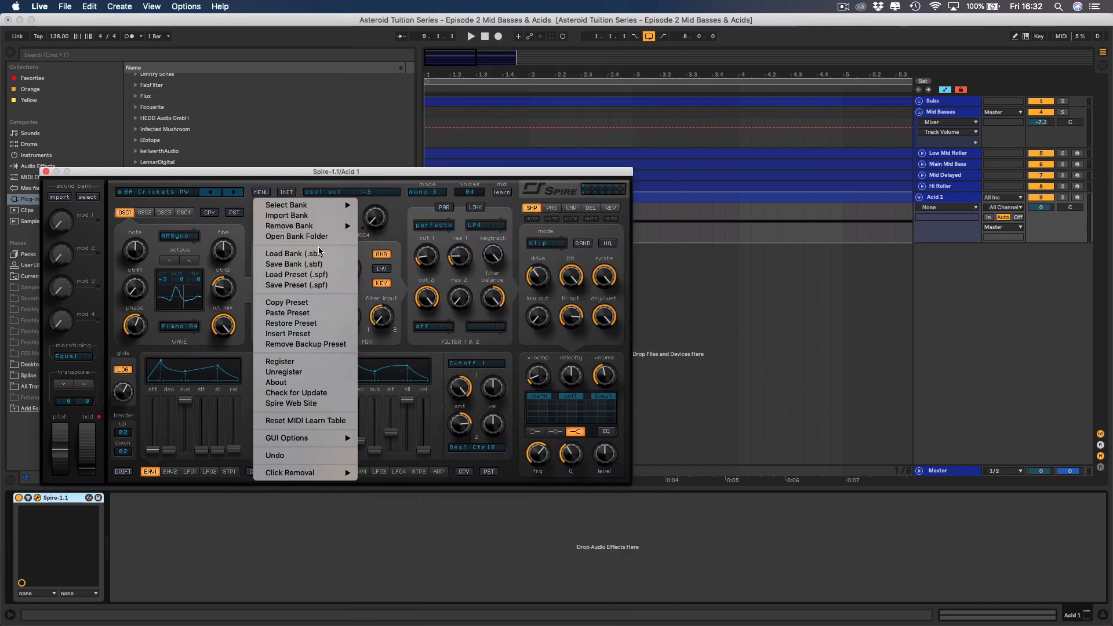
pyautogui.click(309, 277)
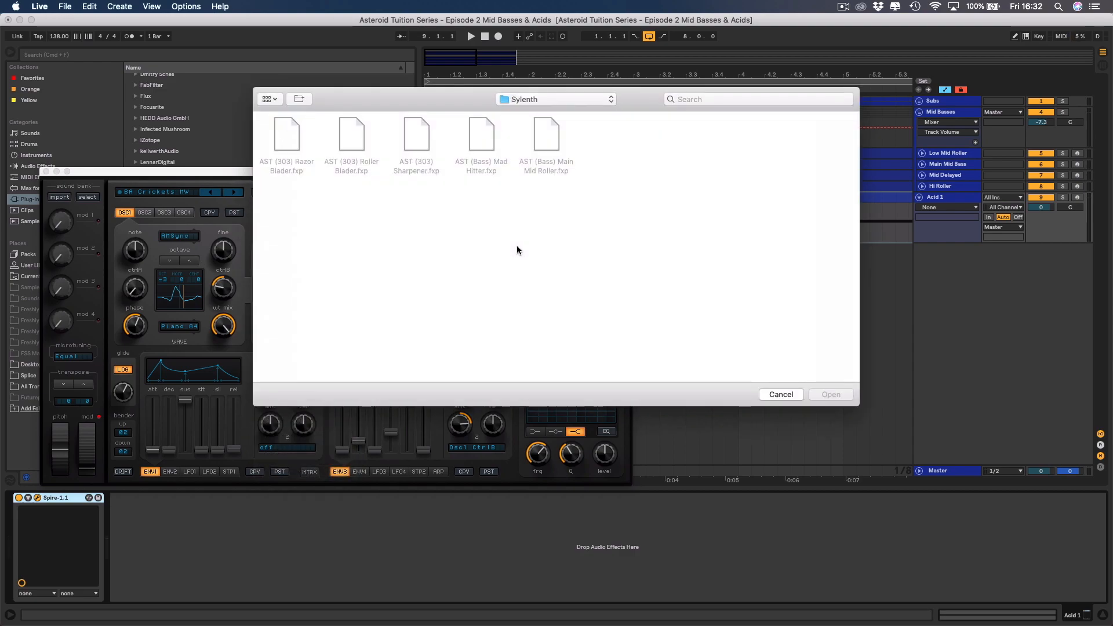
pyautogui.click(538, 101)
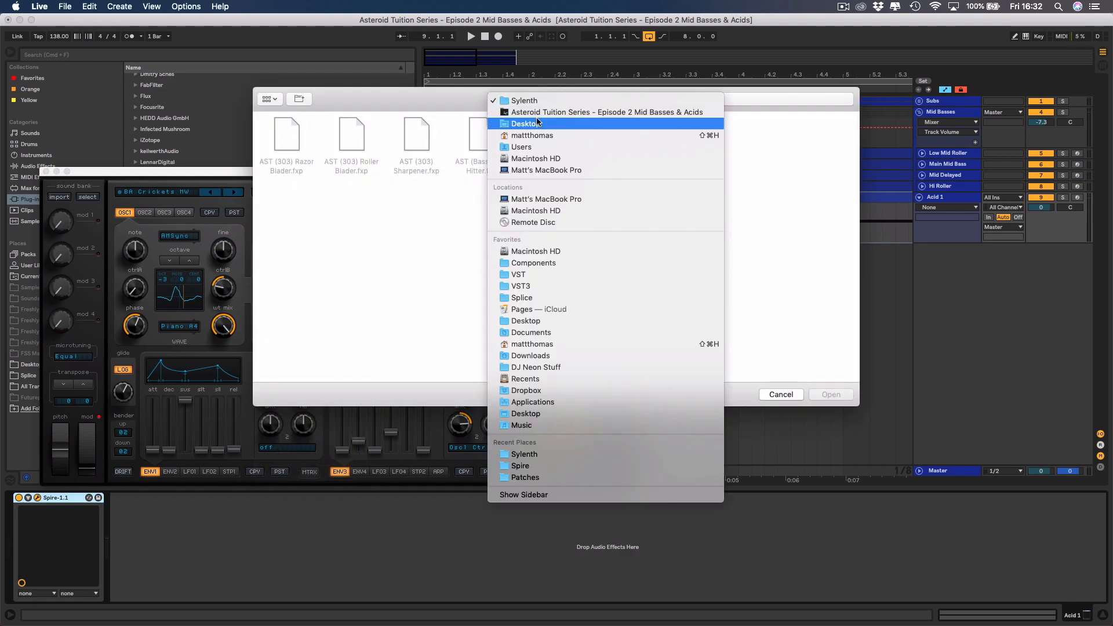
pyautogui.click(500, 113)
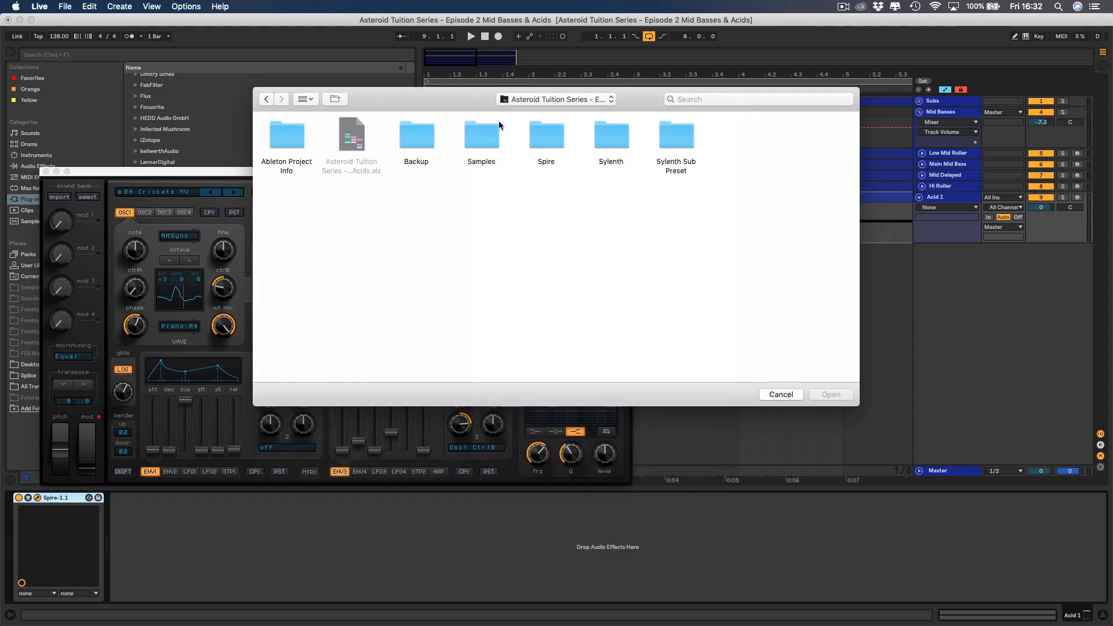
pyautogui.doubleClick(557, 130)
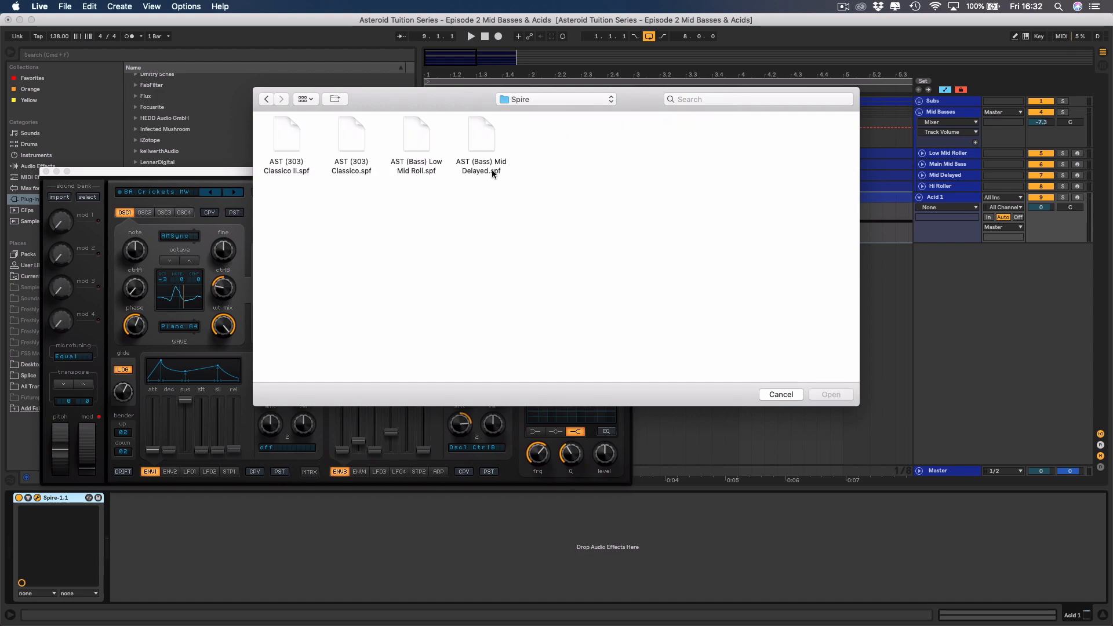
pyautogui.doubleClick(350, 140)
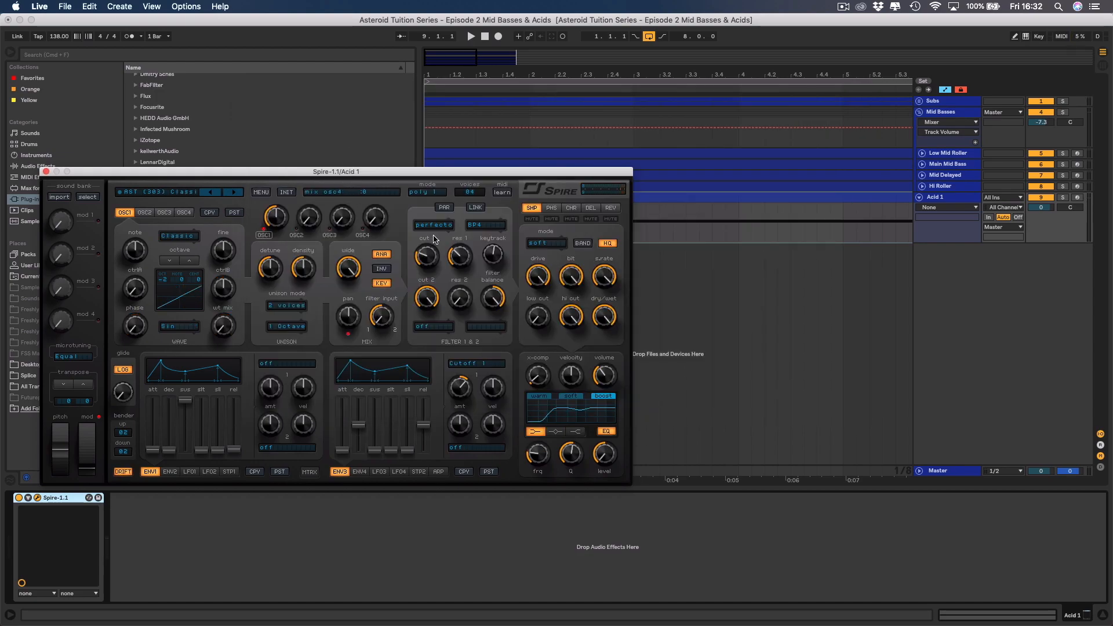
# Solo the Acid 1 track, start playback, and lower its volume to -7.4 dB.
pyautogui.click(1063, 198)
pyautogui.press('space')
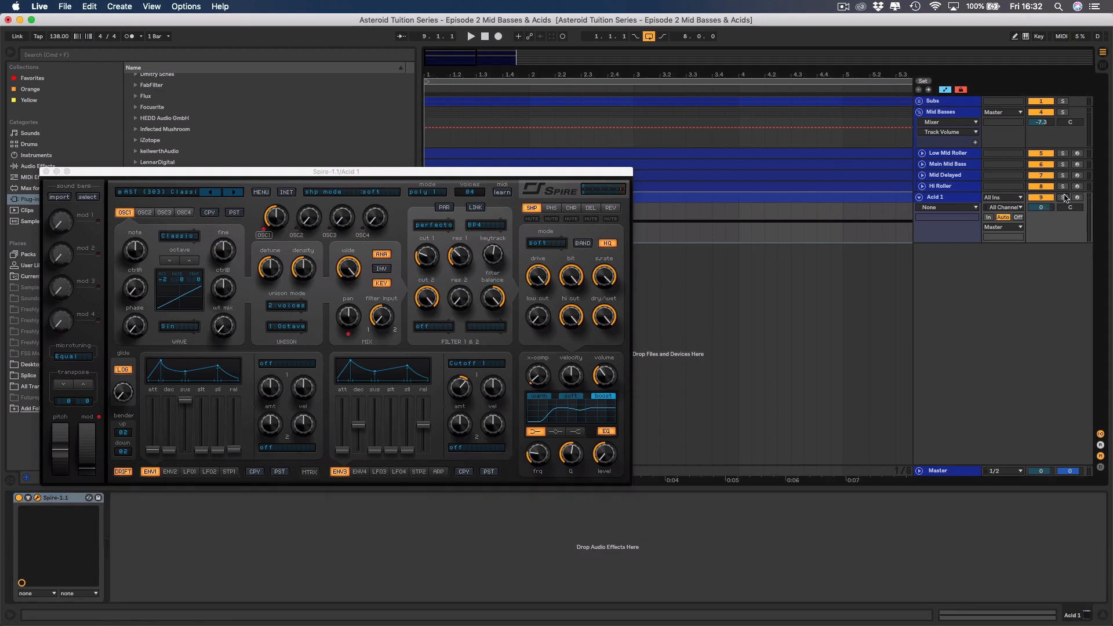
pyautogui.moveTo(1041, 207); pyautogui.dragTo(1041, 224)
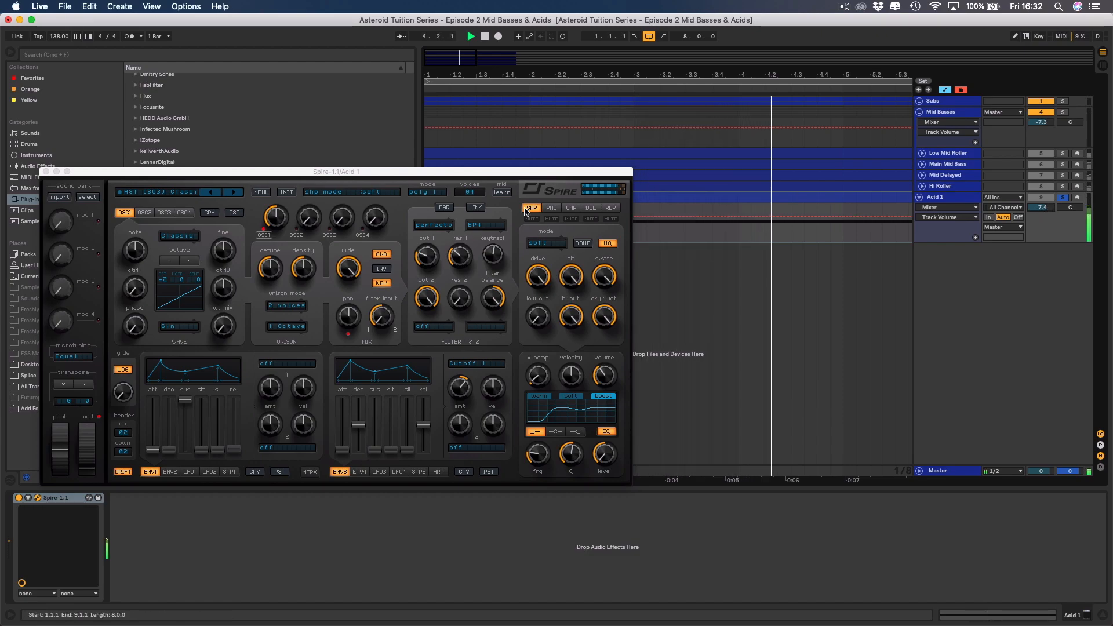
# Adjust Spire's filter 1 cutoff to 444 while Acid 1 plays.
pyautogui.click(426, 255)
pyautogui.moveTo(426, 255); pyautogui.dragTo(425, 248)
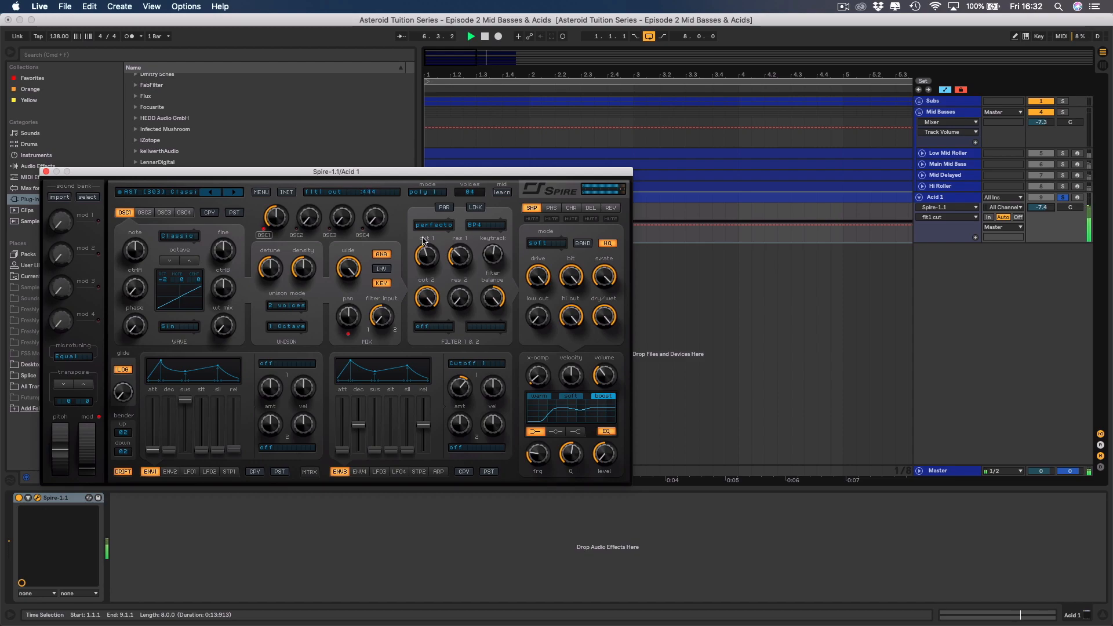
# Set Spire's filter keytrack to 547, lower the Acid 1 track volume to -12.8 dB, and close the synth window.
pyautogui.moveTo(422, 237); pyautogui.dragTo(427, 261)
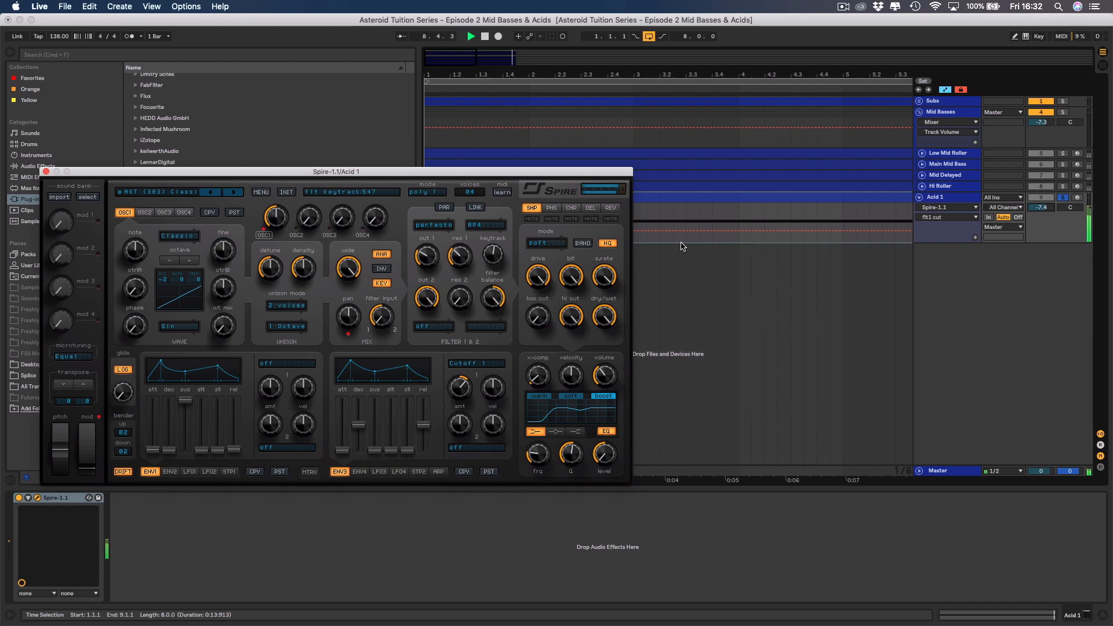
pyautogui.click(9, 54)
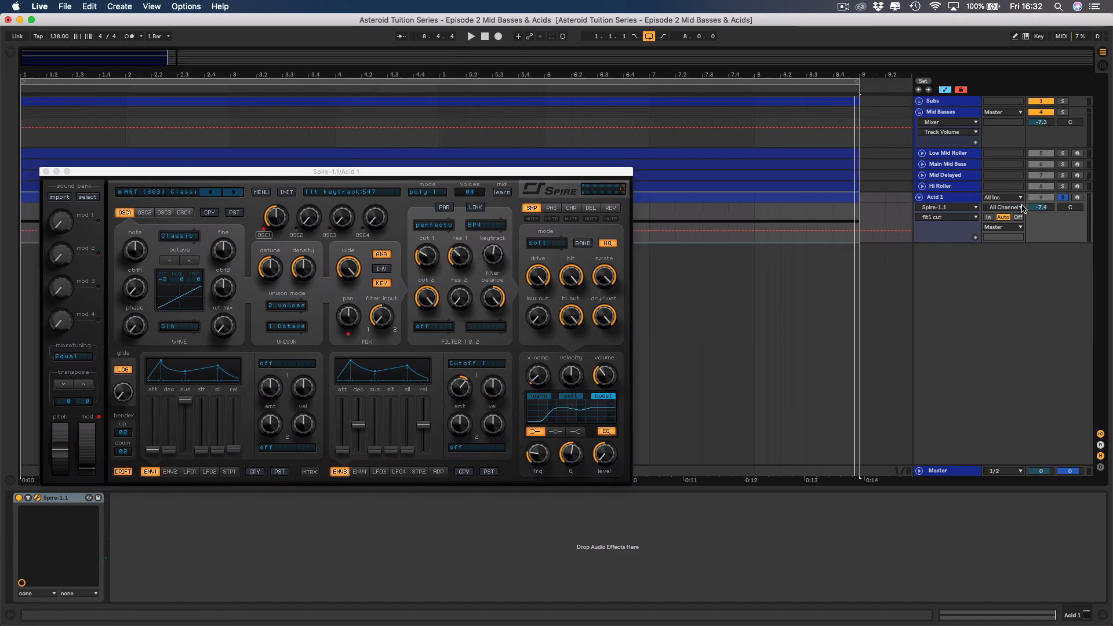
pyautogui.moveTo(1047, 209); pyautogui.dragTo(1047, 209)
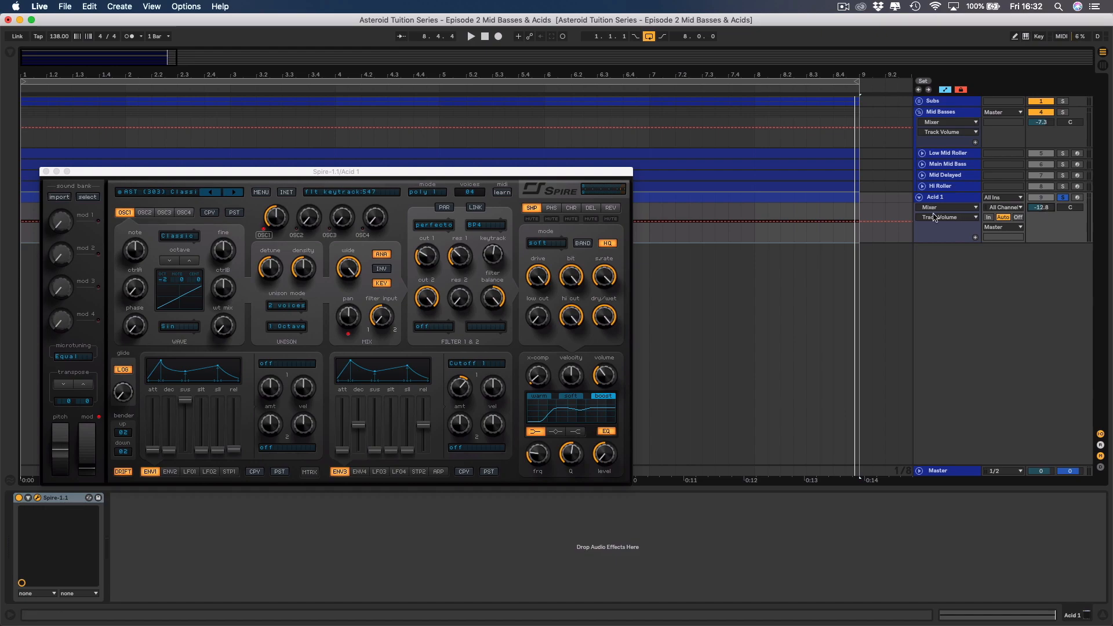
pyautogui.click(47, 171)
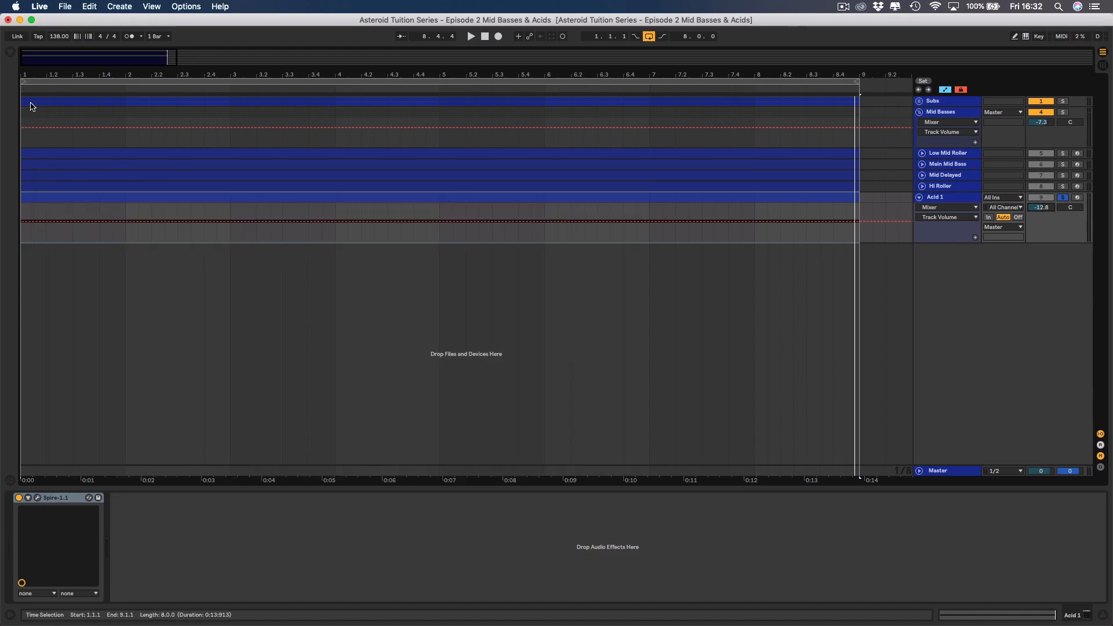
# Add an EQ Eight after Spire on Acid 1 and make its band 1 a gentle low-cut filter.
pyautogui.click(10, 54)
pyautogui.click(37, 169)
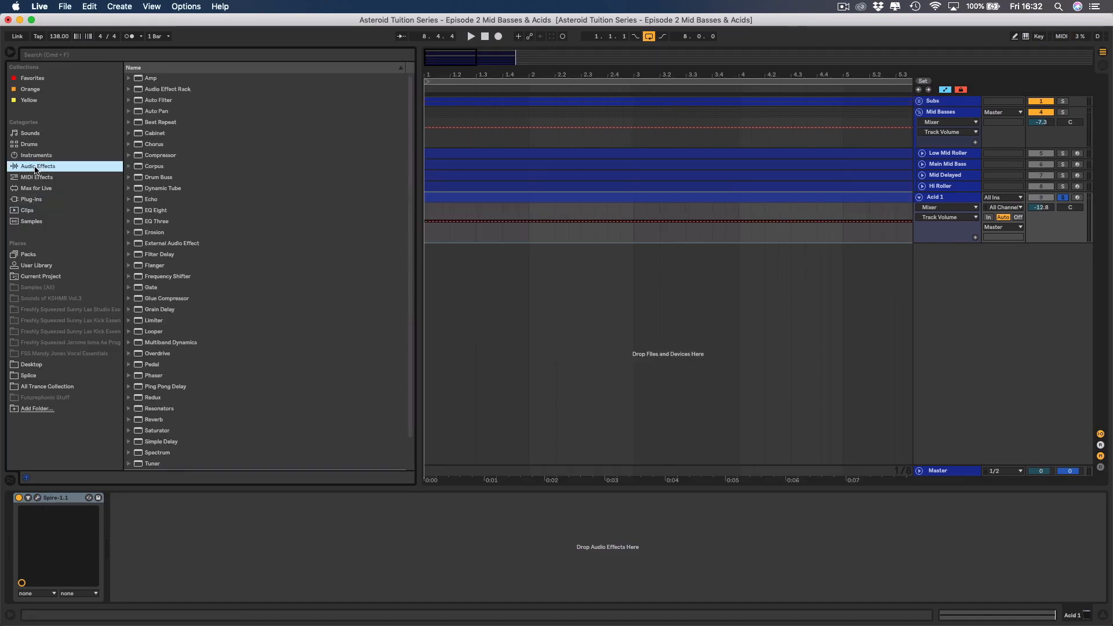
pyautogui.doubleClick(157, 211)
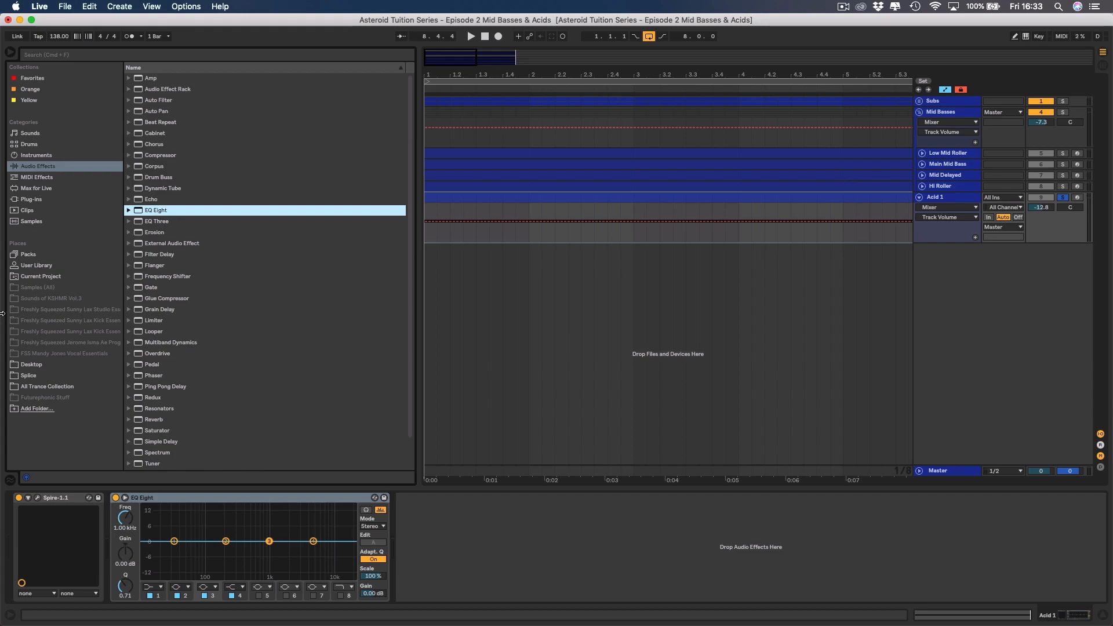
pyautogui.click(160, 587)
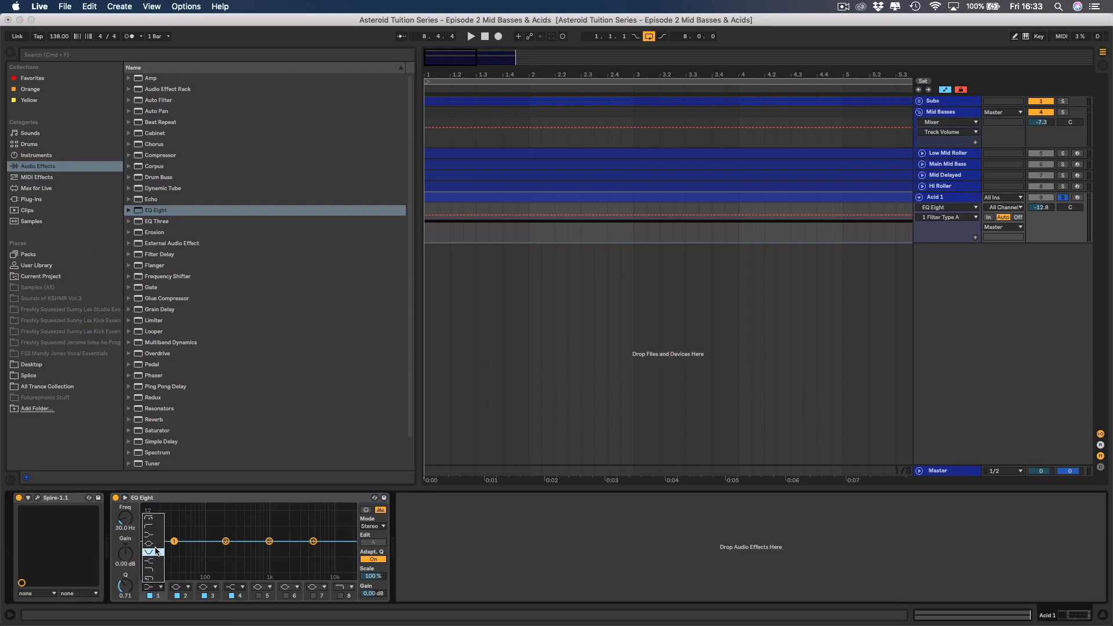
pyautogui.click(153, 526)
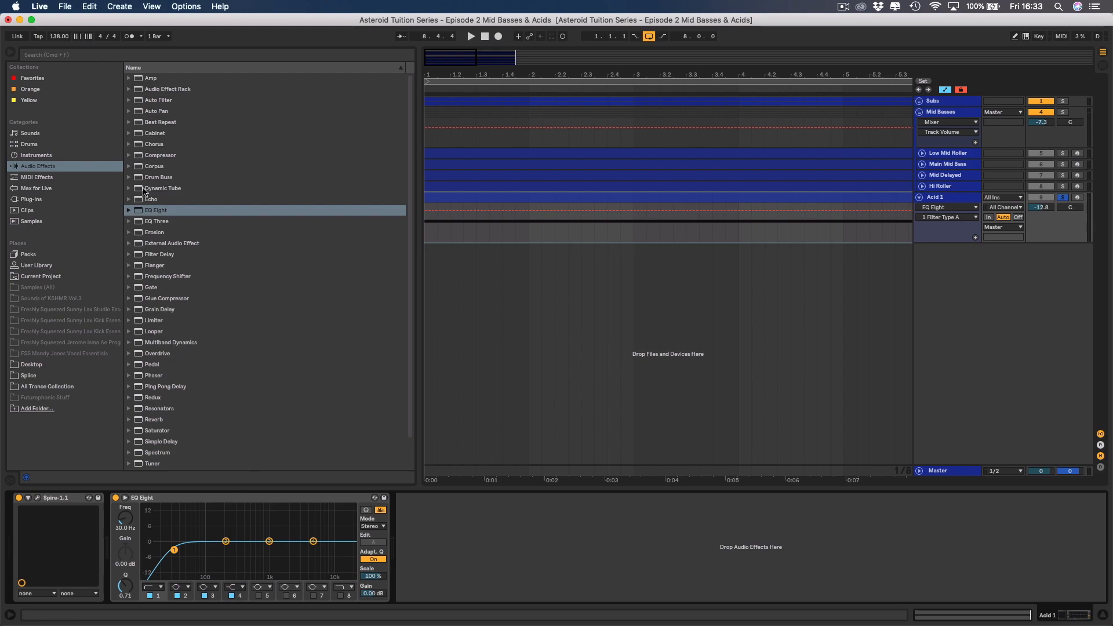
pyautogui.click(10, 52)
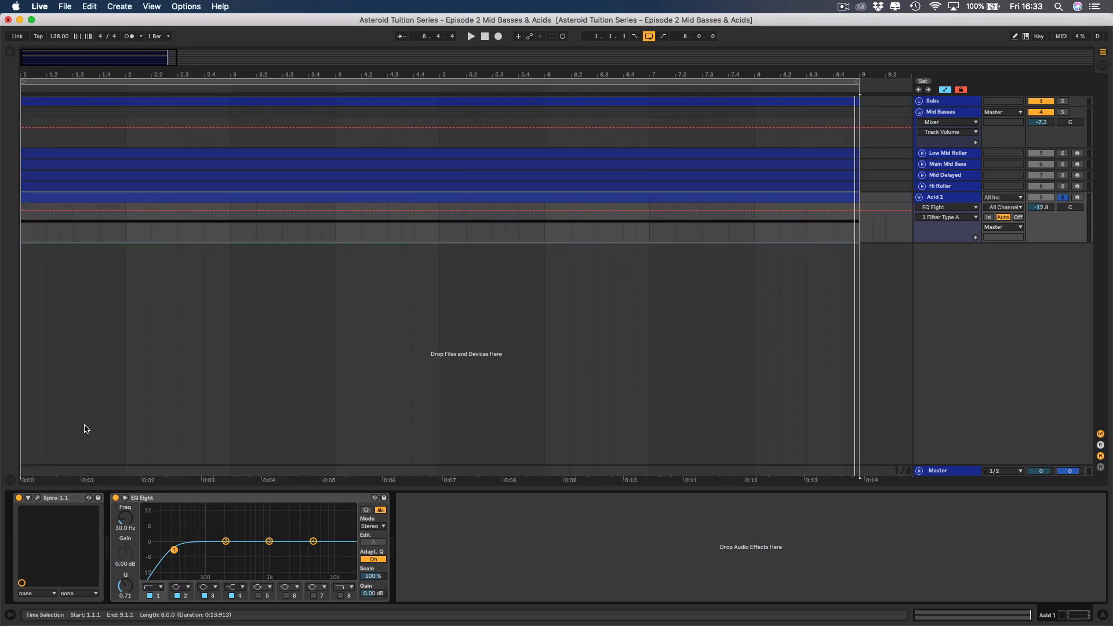
# With Acid 1 playing in the expanded EQ view, raise band 1's frequency to 188 Hz and compare with the band bypassed.
pyautogui.click(125, 499)
pyautogui.press('space')
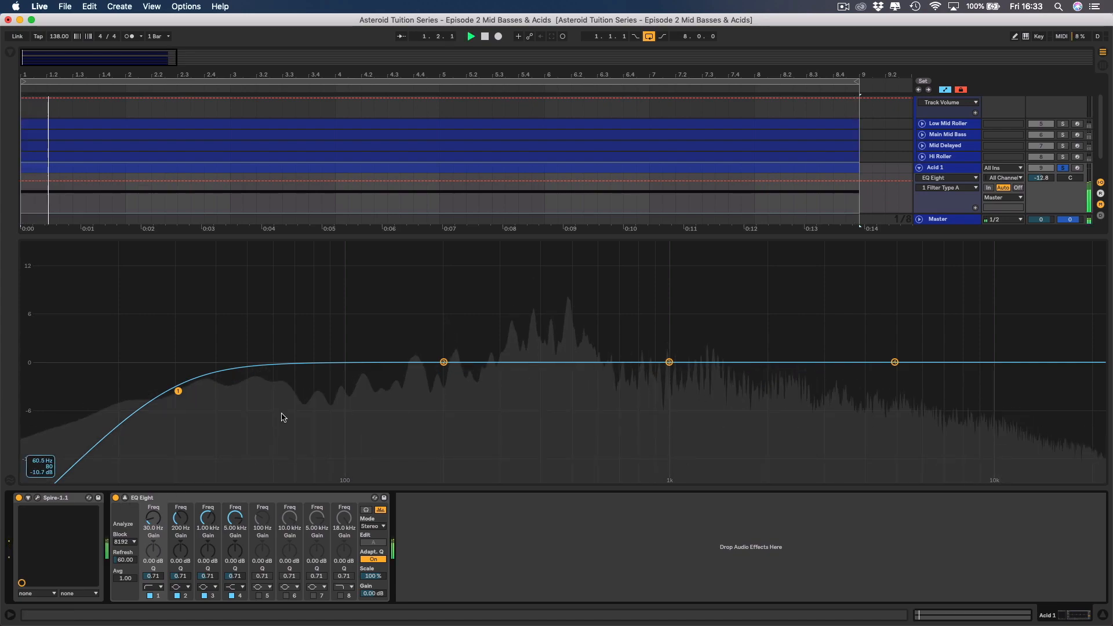
pyautogui.moveTo(140, 518); pyautogui.dragTo(140, 490)
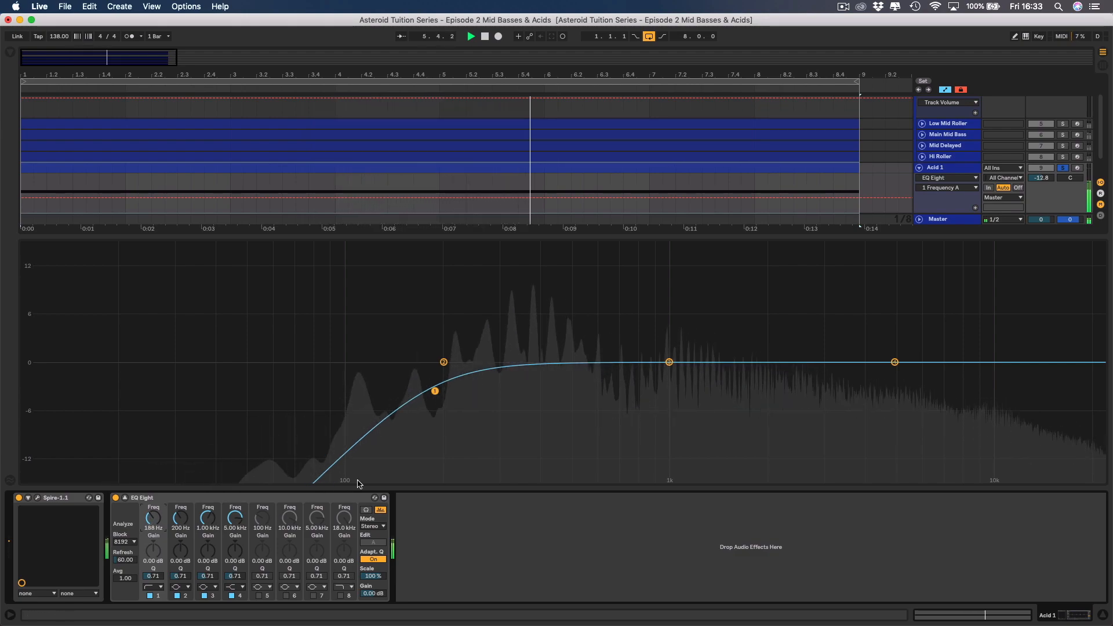
pyautogui.click(150, 595)
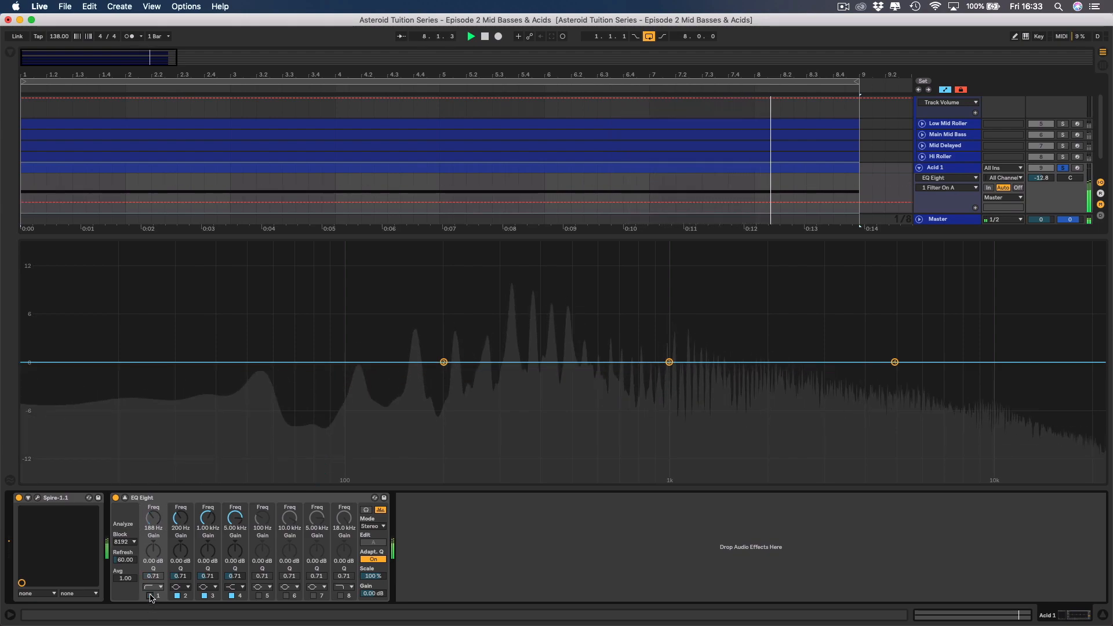
pyautogui.click(151, 596)
# Change EQ Eight's band 1 to the steeper low-cut type and set its frequency to 169 Hz.
pyautogui.click(153, 587)
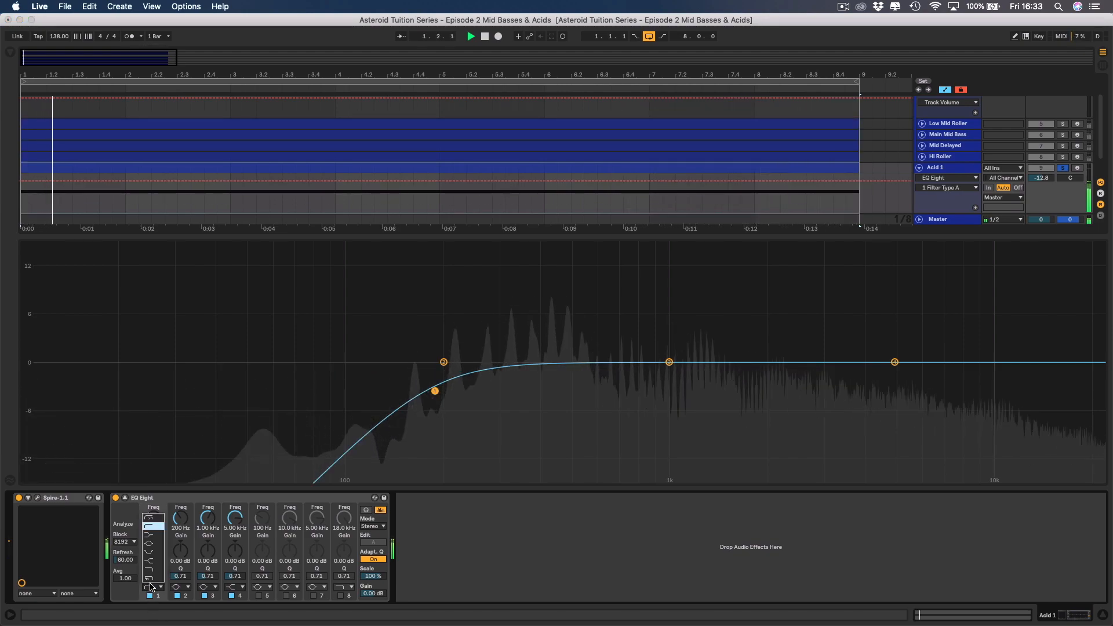
pyautogui.click(149, 524)
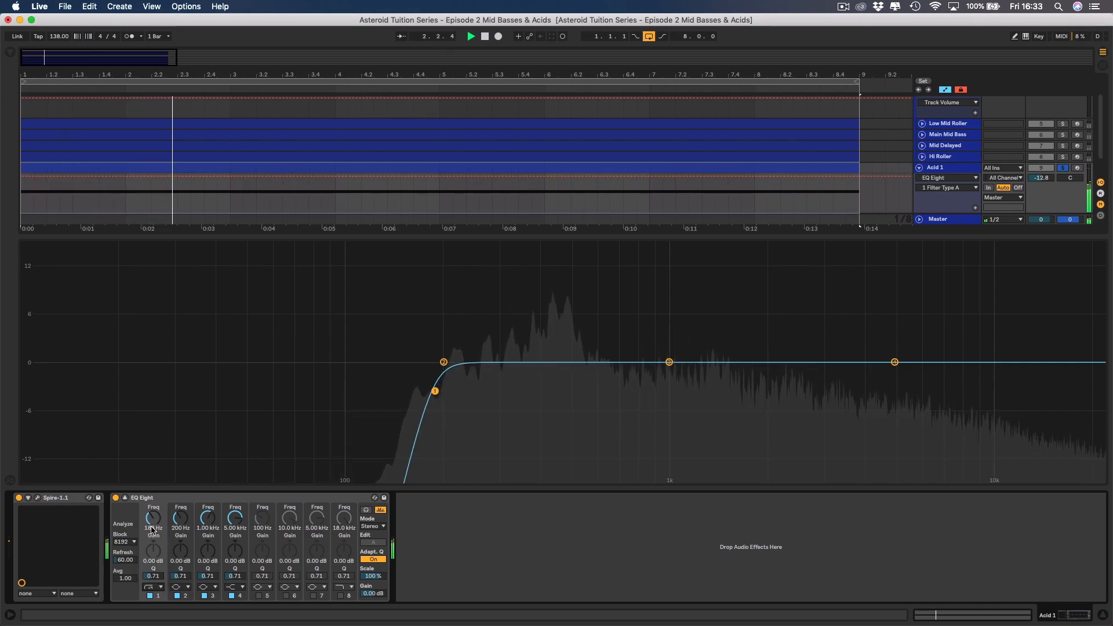
pyautogui.moveTo(153, 517); pyautogui.dragTo(153, 519)
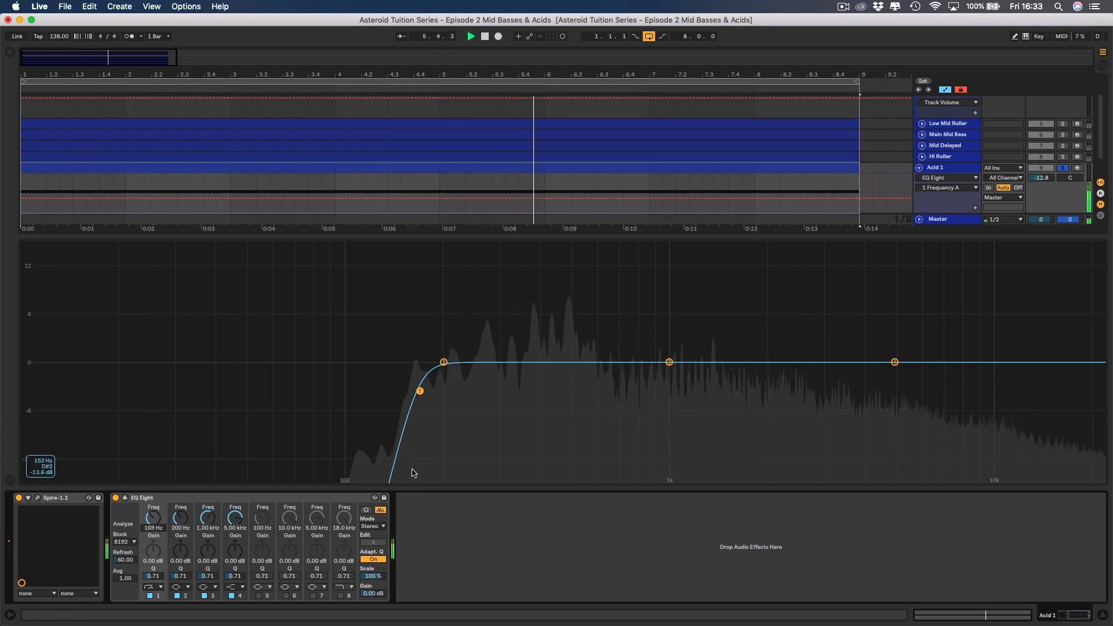
# Set band 4's high shelf to 3.02 kHz with 1.22 dB of gain and enable band 8's high cut at 18 kHz.
pyautogui.moveTo(894, 362); pyautogui.dragTo(824, 353)
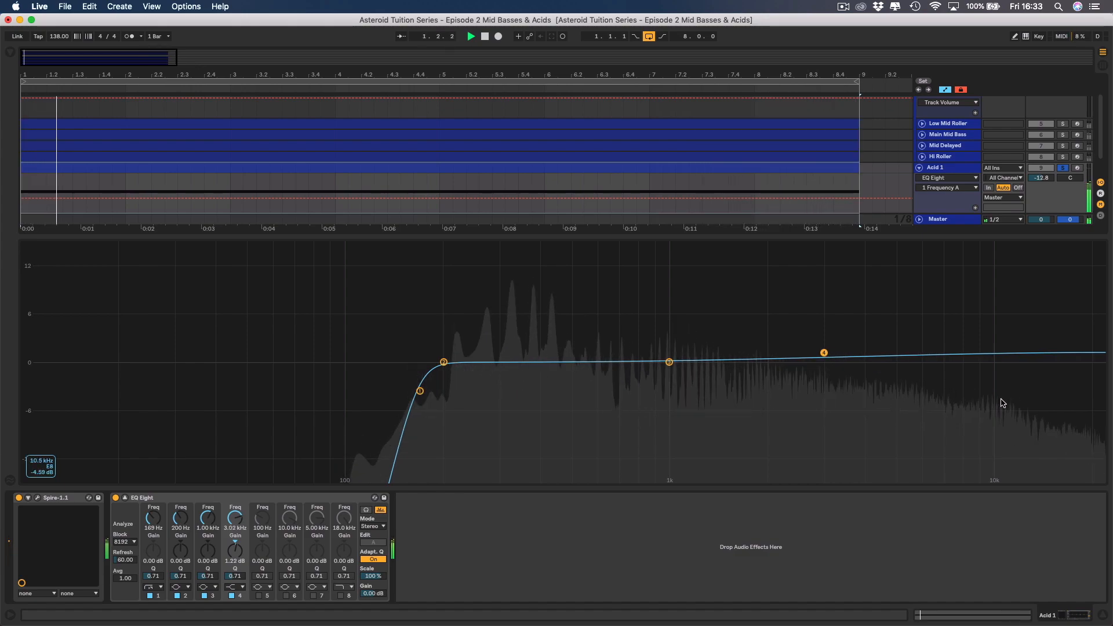
pyautogui.click(340, 596)
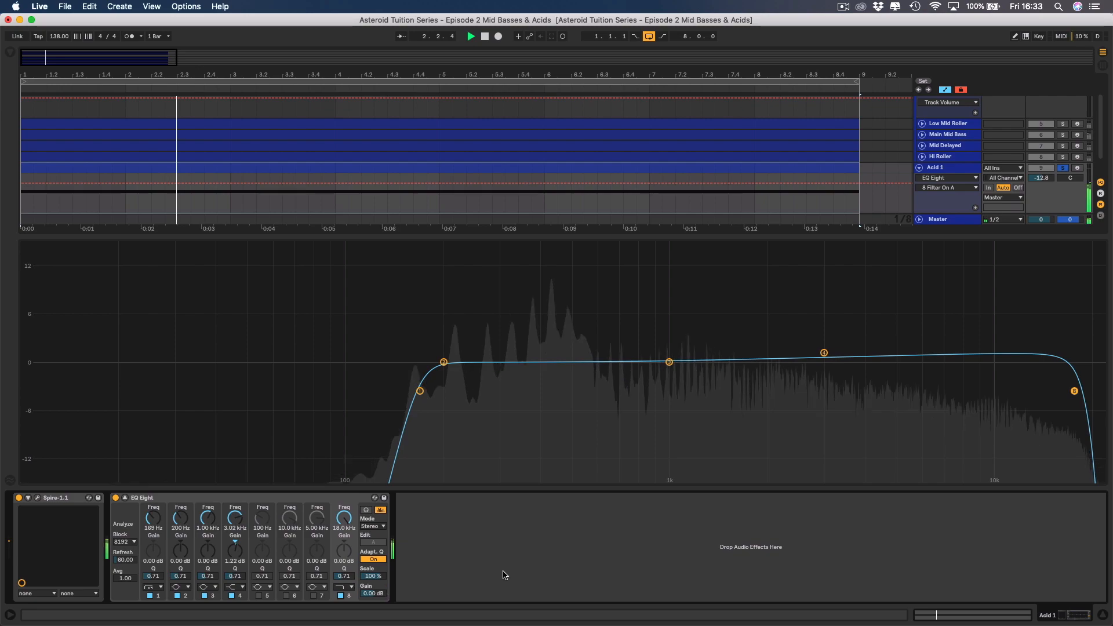
# Boost EQ Eight's band 3 at 1 kHz by about 4.3 dB and narrow its Q to about 15.9.
pyautogui.moveTo(207, 550); pyautogui.dragTo(208, 533)
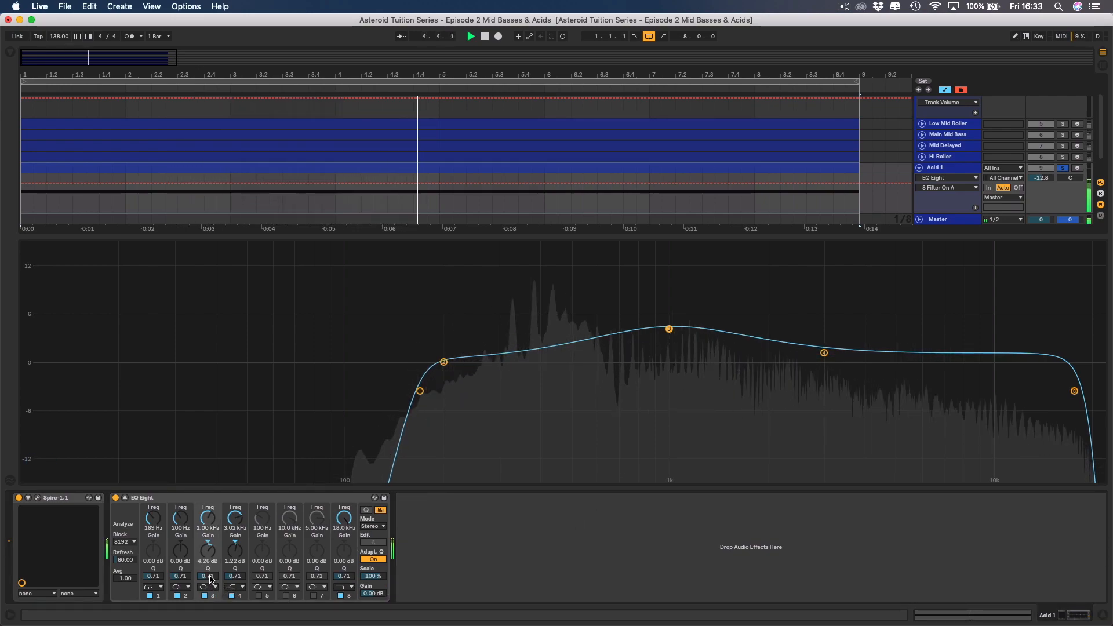
pyautogui.moveTo(207, 576); pyautogui.dragTo(207, 539)
pyautogui.press('space')
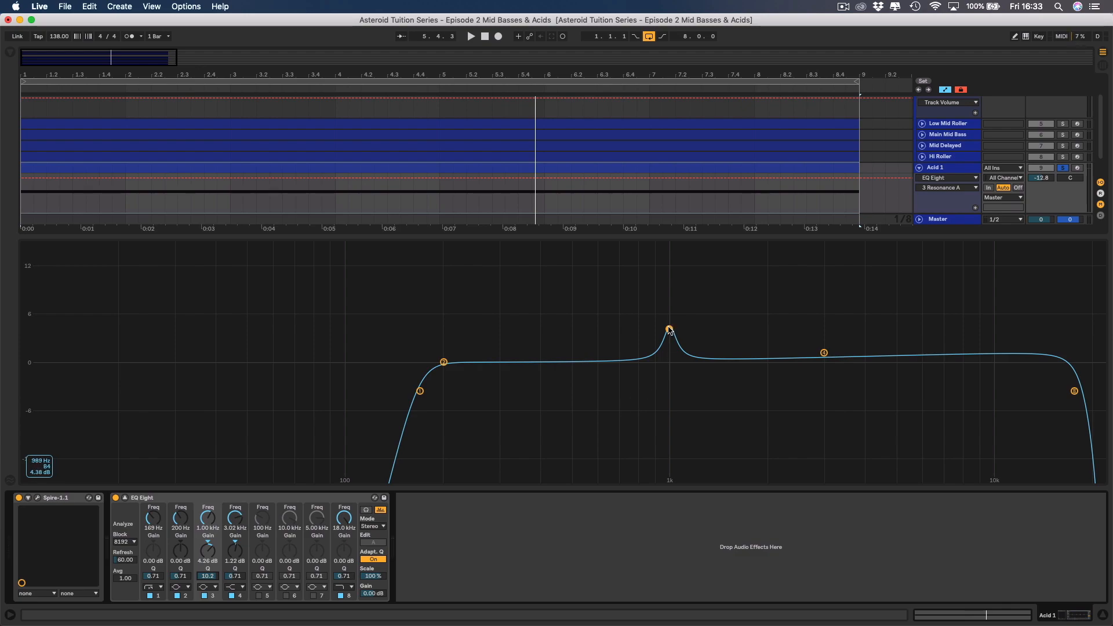
pyautogui.moveTo(212, 578); pyautogui.dragTo(212, 564)
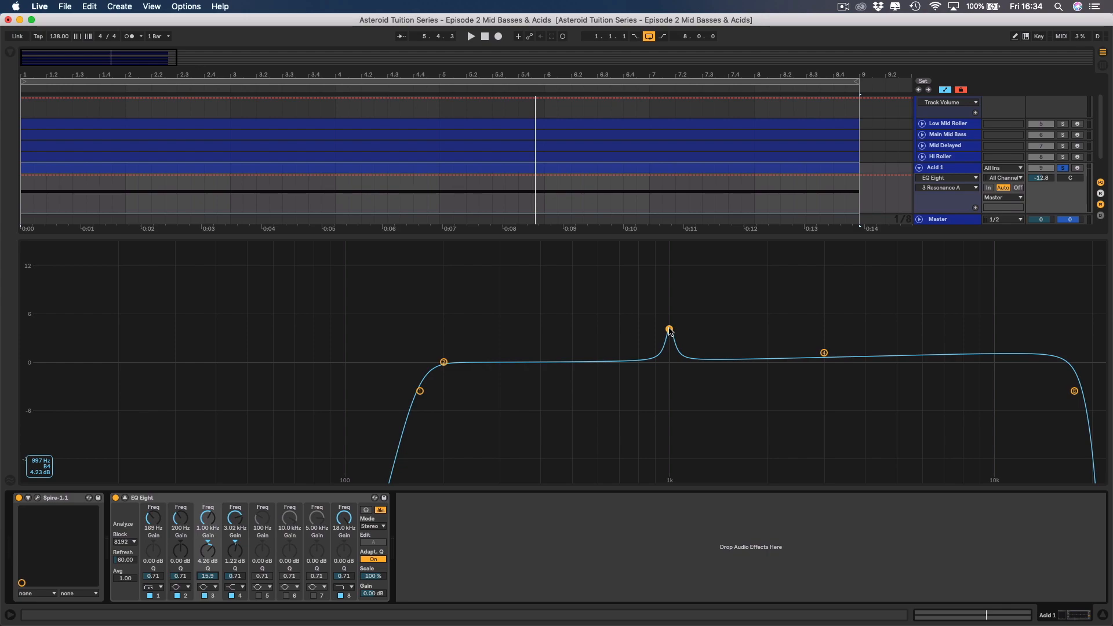
# While Acid 1 plays, raise band 3 to about 13.2 dB with a Q of 14.7 and sweep it down to 326 Hz.
pyautogui.press('space')
pyautogui.moveTo(671, 332); pyautogui.dragTo(699, 251)
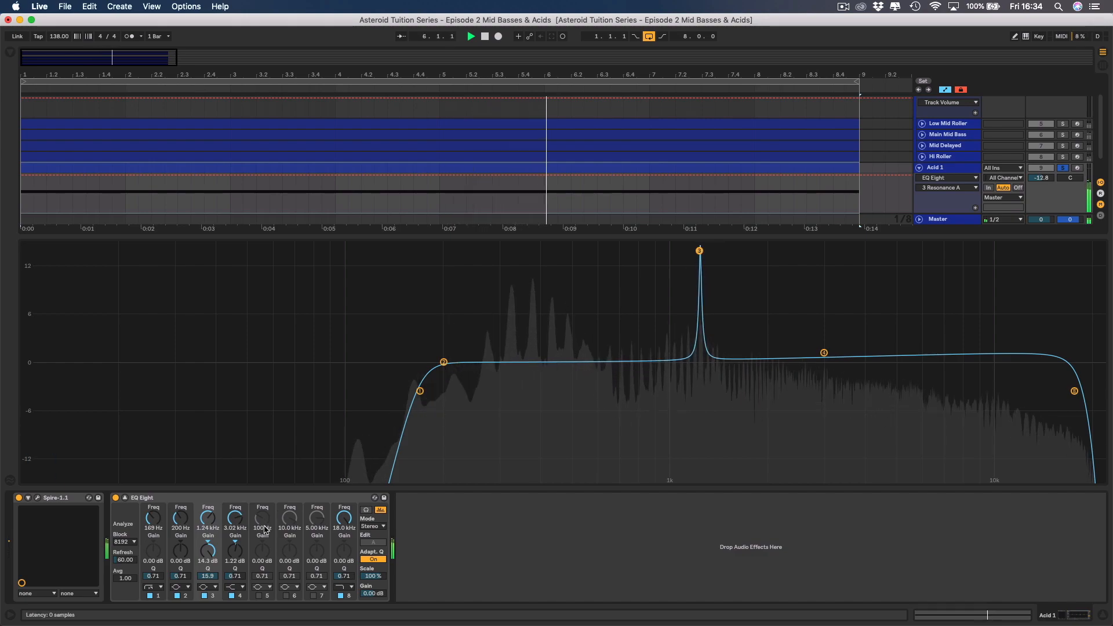
pyautogui.moveTo(209, 579); pyautogui.dragTo(209, 582)
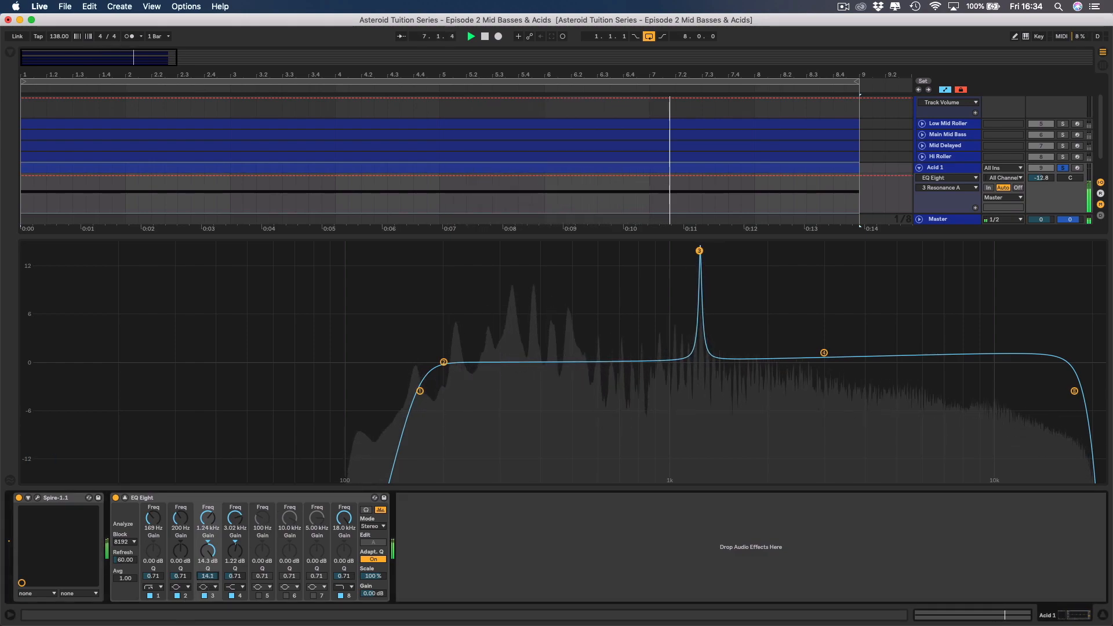
pyautogui.moveTo(699, 250); pyautogui.dragTo(577, 258)
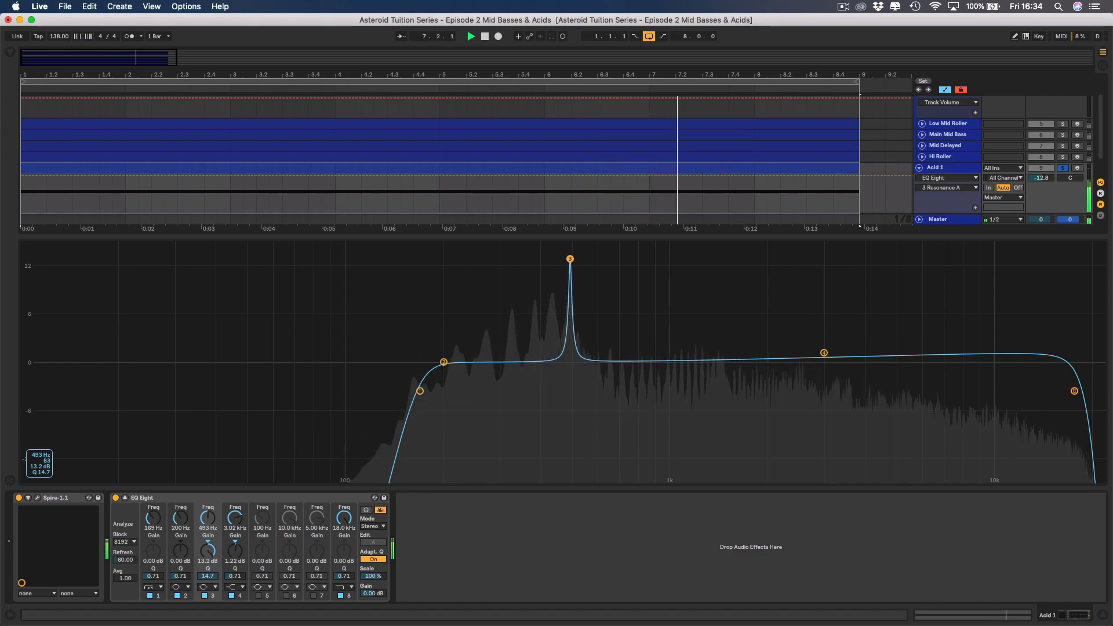
pyautogui.moveTo(569, 258); pyautogui.dragTo(523, 259)
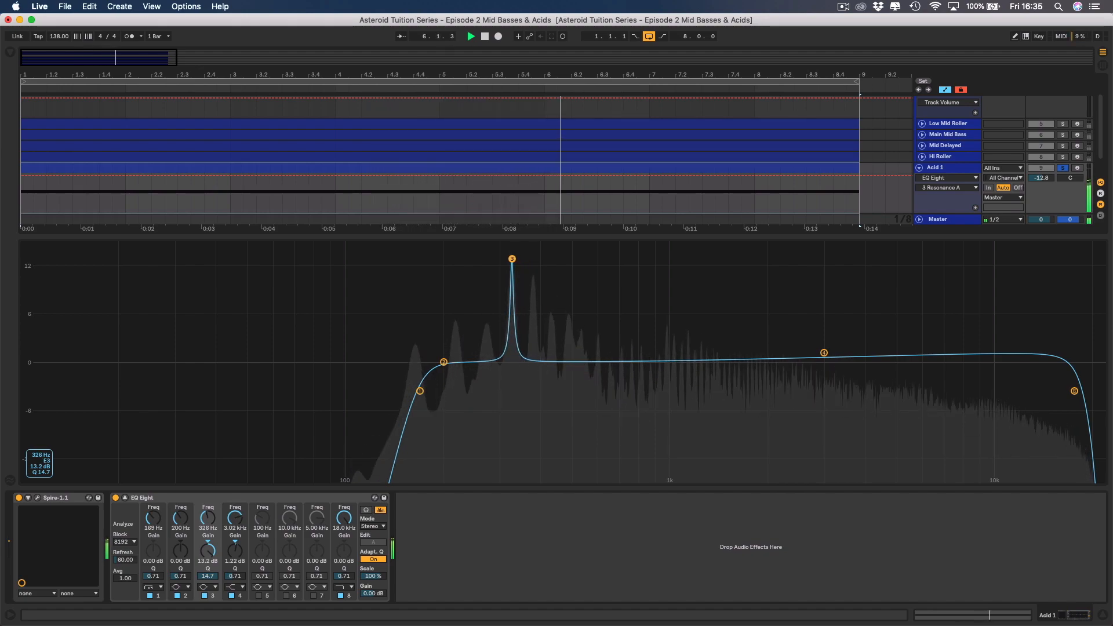
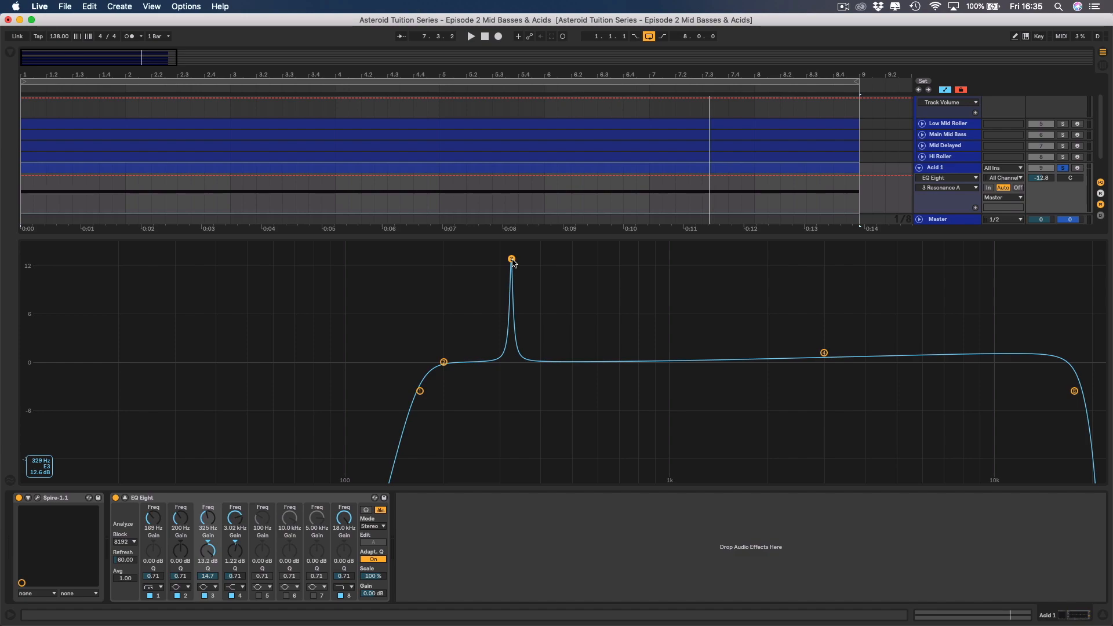
# During playback, turn EQ Eight's band 3 into a 6.33 dB cut at 299 Hz with a Q of 10.2, comparing it bypassed.
pyautogui.press('space')
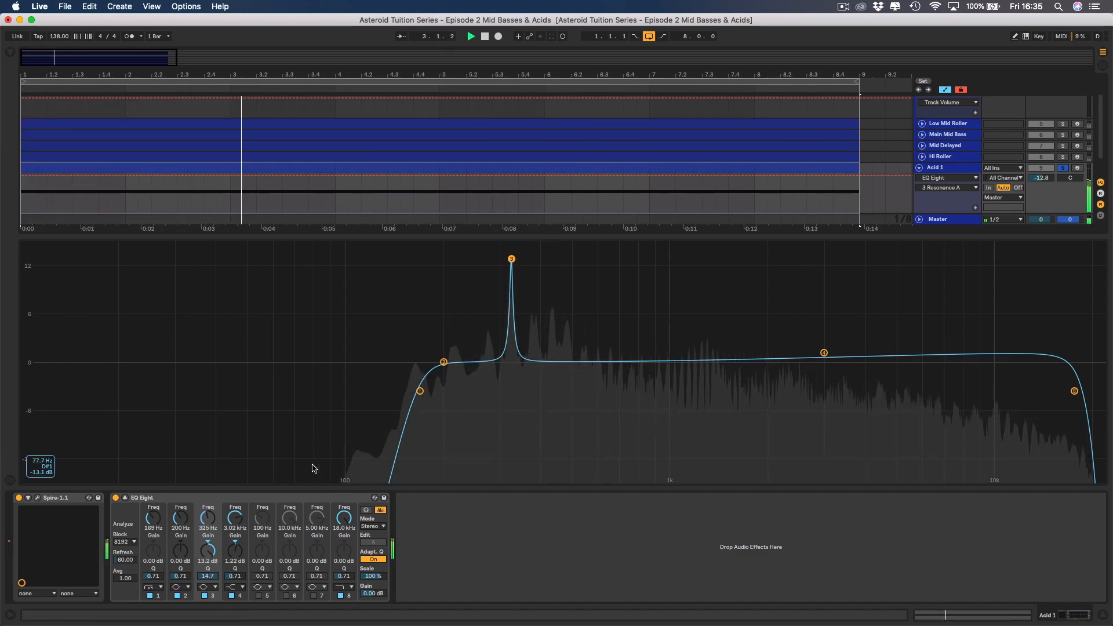
pyautogui.click(206, 578)
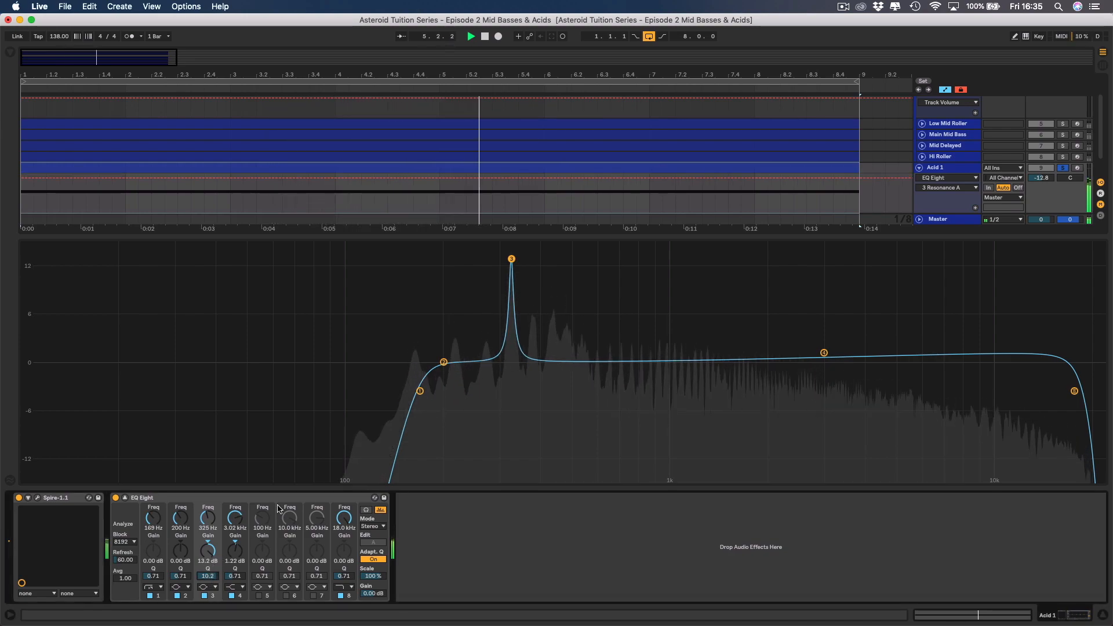
pyautogui.click(510, 258)
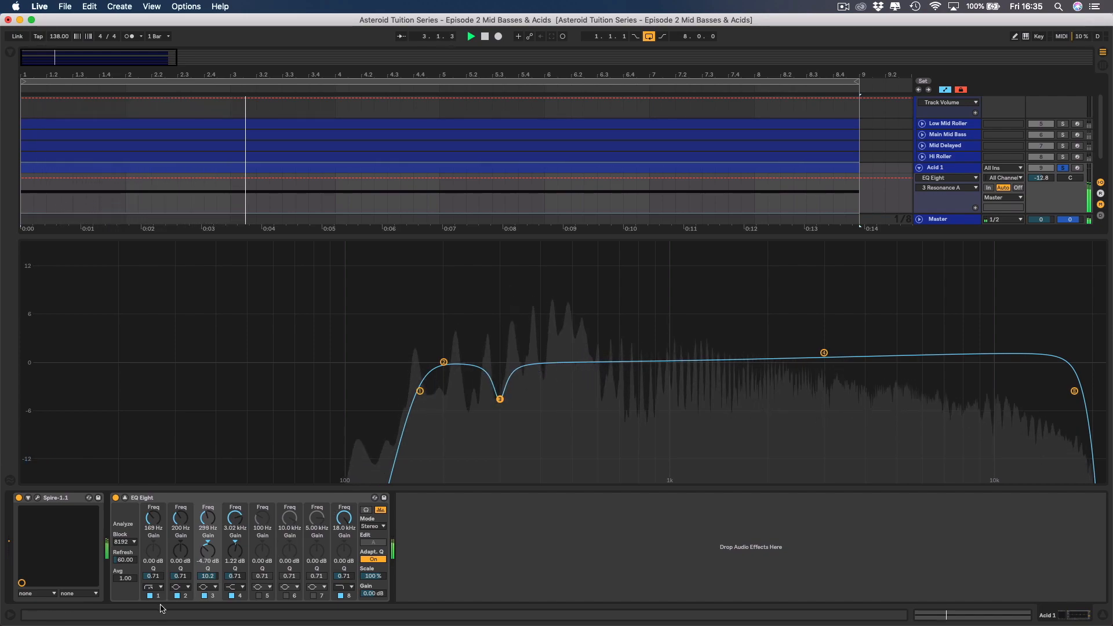
pyautogui.click(205, 596)
pyautogui.click(204, 596)
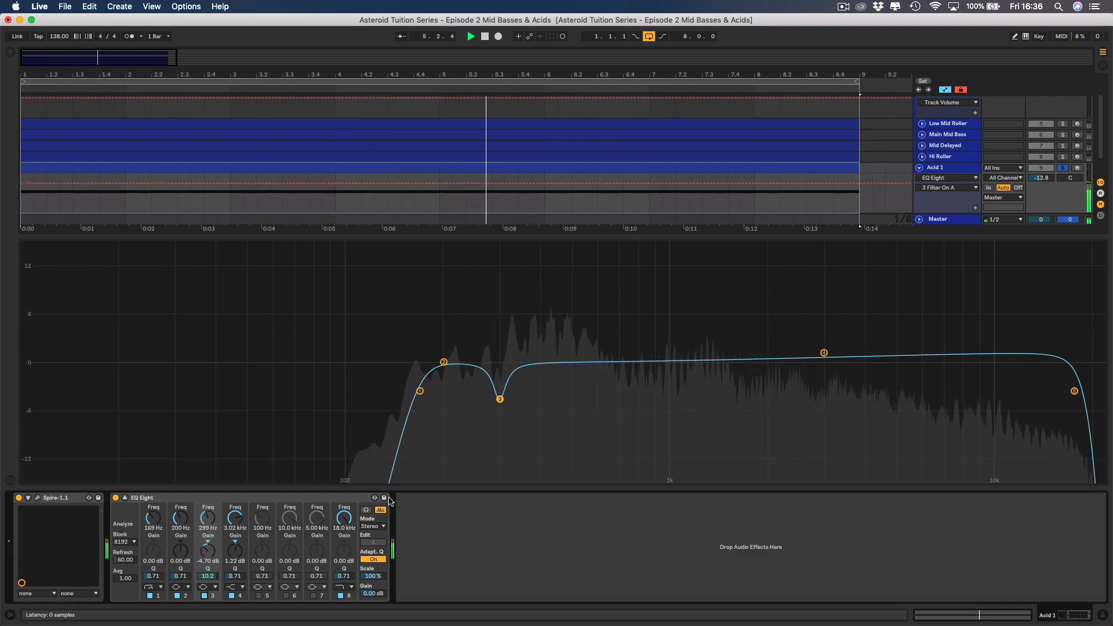
pyautogui.moveTo(502, 404); pyautogui.dragTo(502, 408)
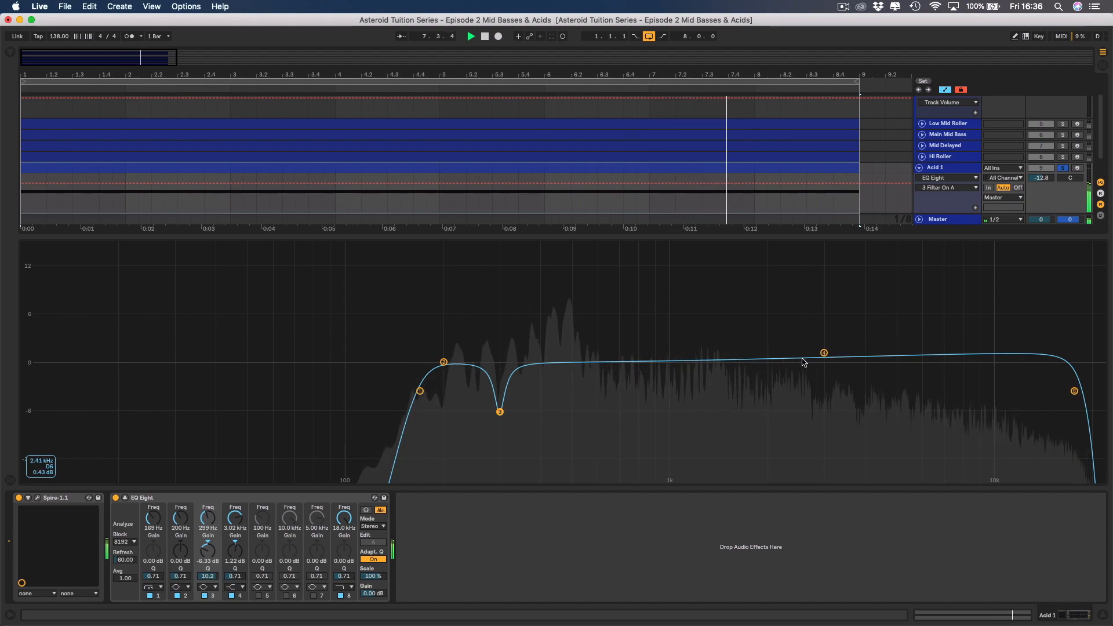
# Set band 4's Q to 2.78 and enable band 6 as a 2.26 dB cut at 1.12 kHz with a Q of 3.41.
pyautogui.click(824, 354)
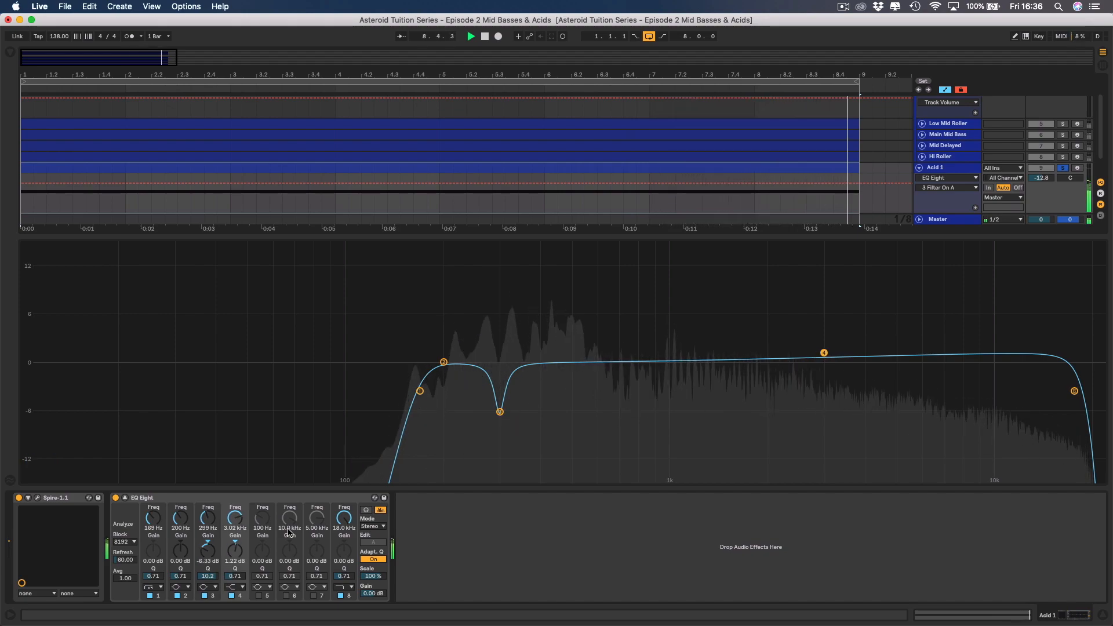
pyautogui.moveTo(234, 575); pyautogui.dragTo(235, 554)
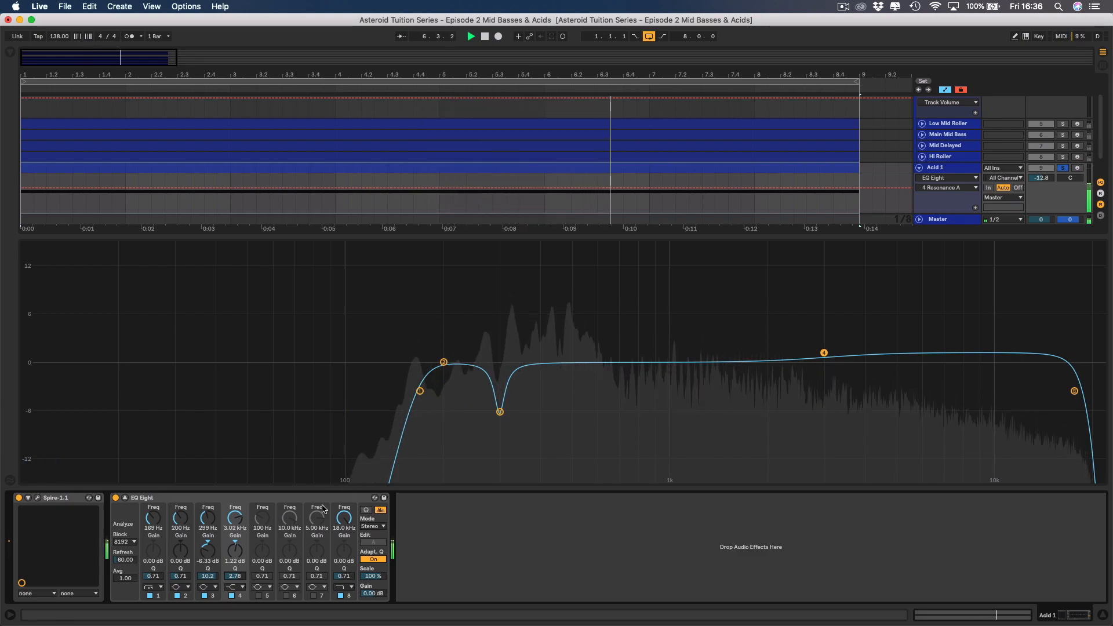
pyautogui.click(286, 596)
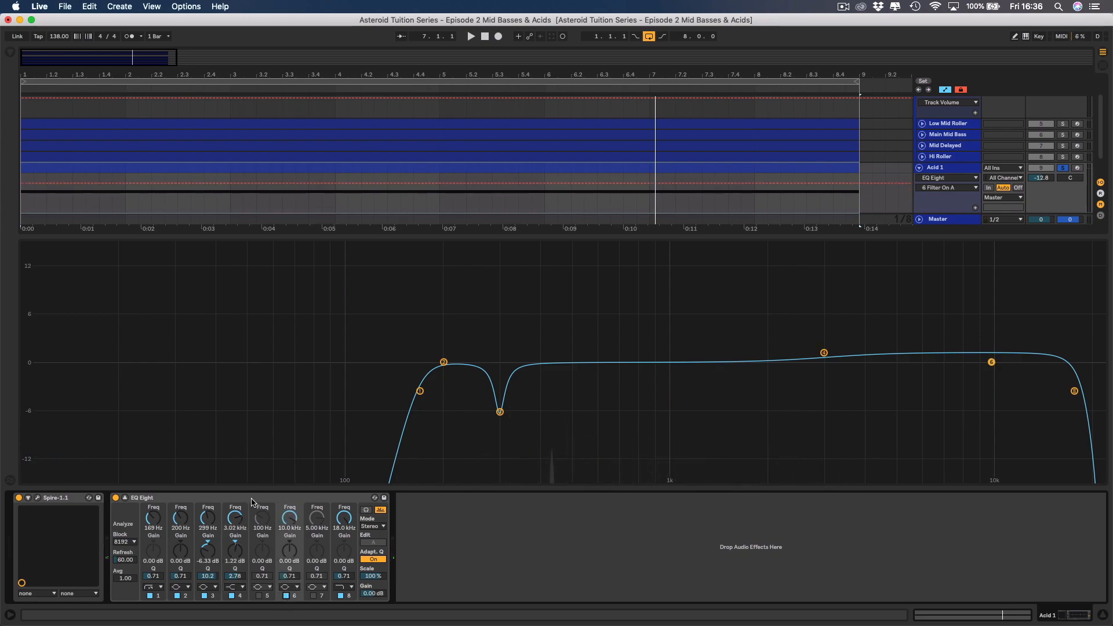
pyautogui.moveTo(291, 526); pyautogui.dragTo(291, 551)
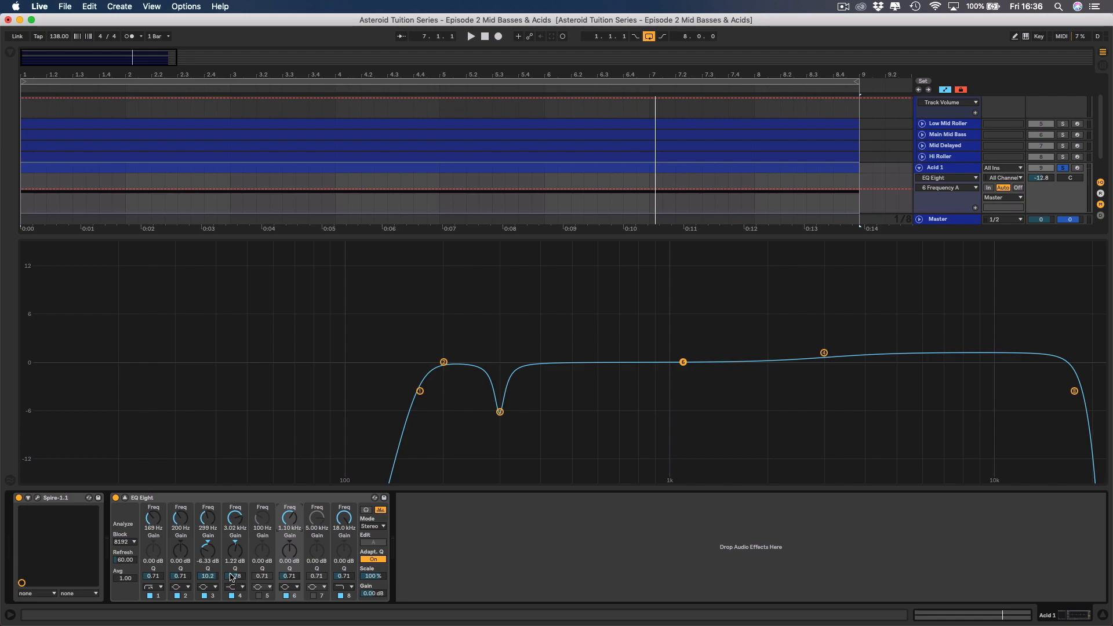
pyautogui.moveTo(292, 574); pyautogui.dragTo(292, 551)
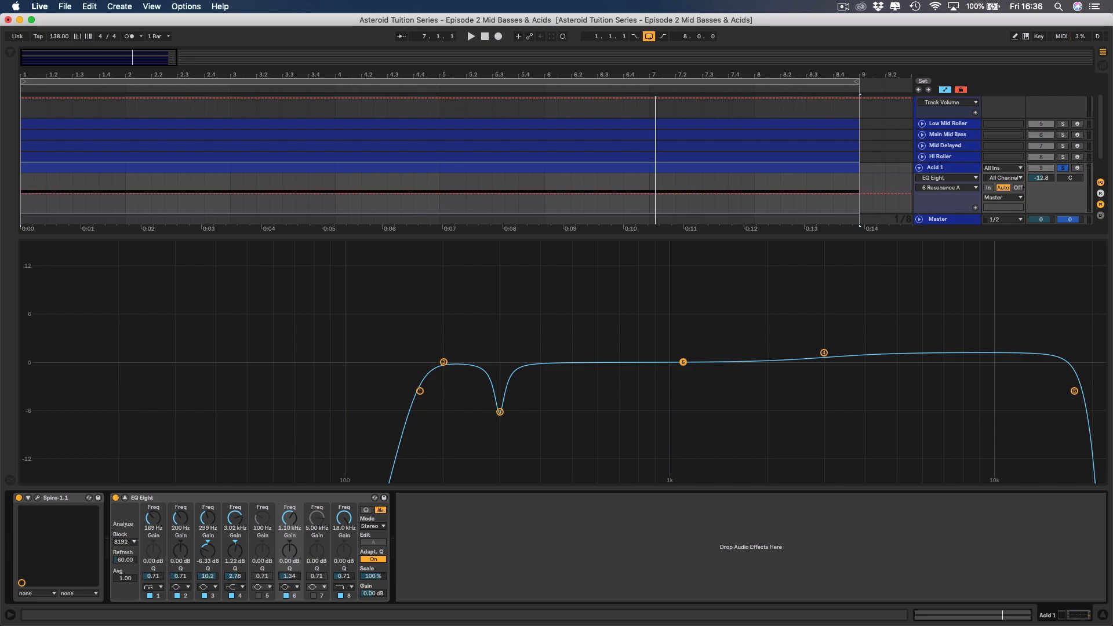
pyautogui.moveTo(288, 576)
pyautogui.mouseDown()
pyautogui.moveTo(289, 565)
pyautogui.moveTo(292, 577)
pyautogui.mouseUp()
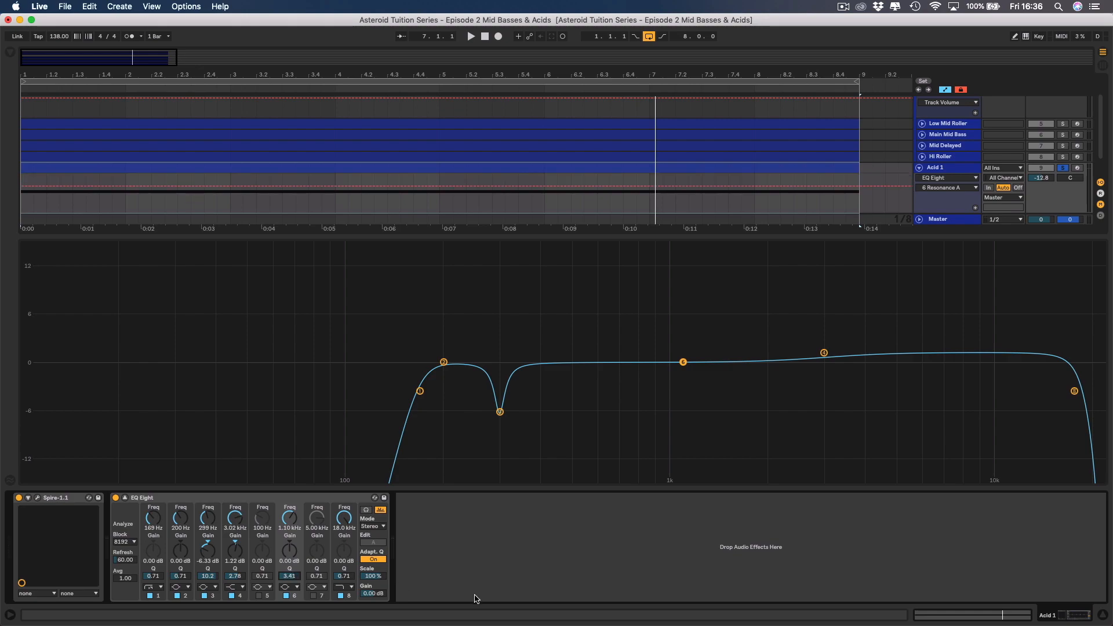
pyautogui.press('space')
pyautogui.moveTo(683, 363)
pyautogui.mouseDown()
pyautogui.moveTo(662, 368)
pyautogui.moveTo(735, 385)
pyautogui.moveTo(667, 385)
pyautogui.moveTo(686, 380)
pyautogui.mouseUp()
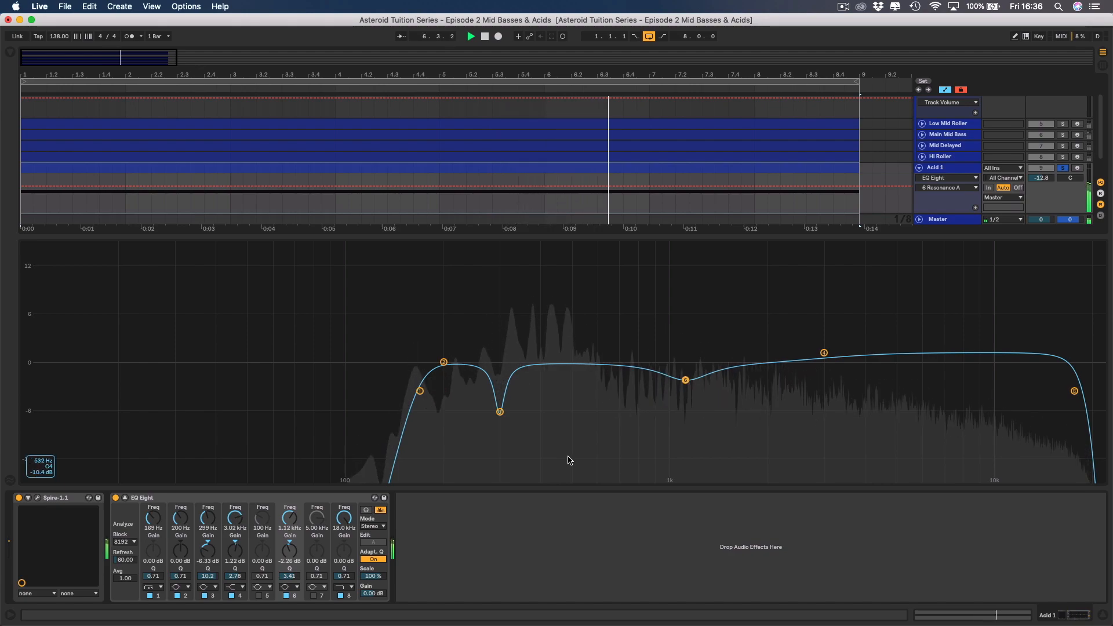
# Collapse the large EQ display, unsolo Acid 1 and lower its track volume to -18.7 dB while the full mix plays.
pyautogui.click(124, 497)
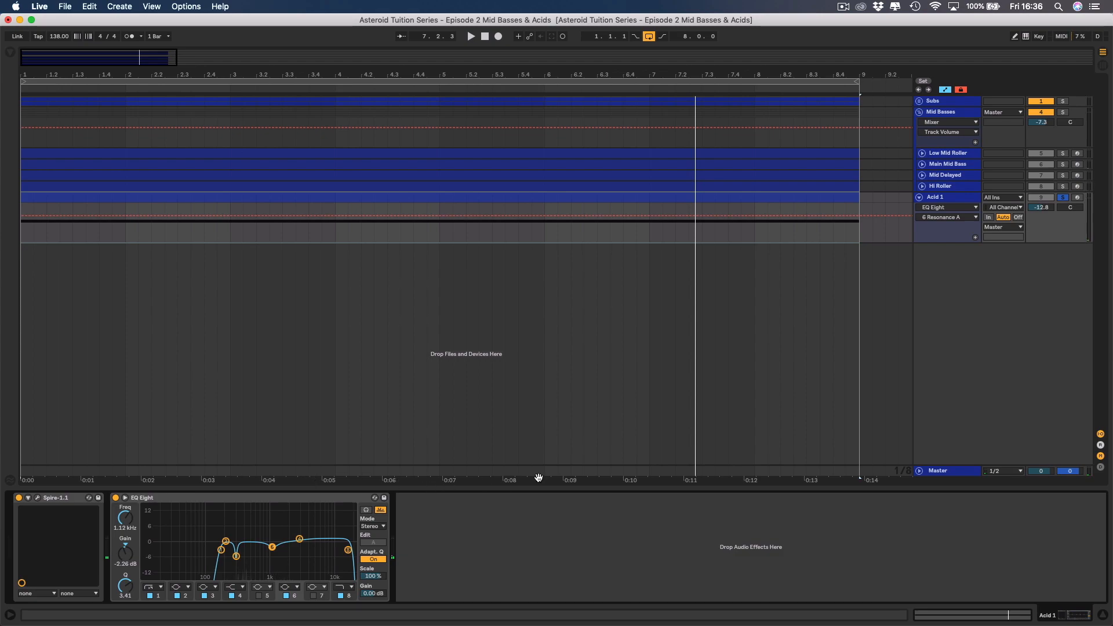
pyautogui.click(1064, 197)
pyautogui.press('space')
pyautogui.moveTo(1041, 207); pyautogui.dragTo(1042, 219)
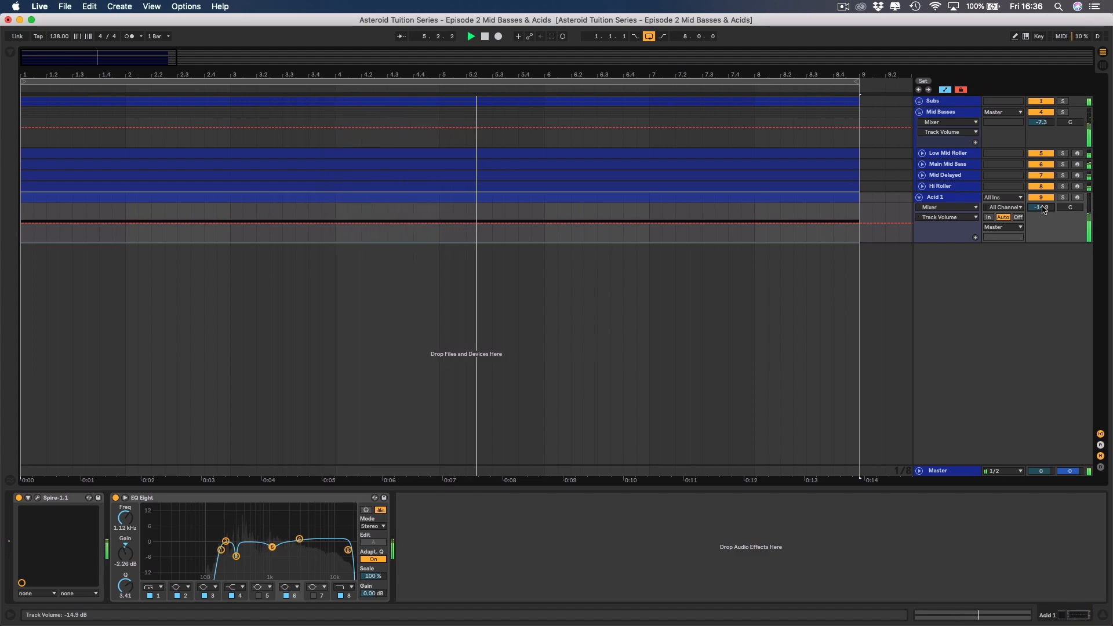
pyautogui.moveTo(1043, 209)
pyautogui.mouseDown()
pyautogui.moveTo(1044, 230)
pyautogui.moveTo(1044, 209)
pyautogui.mouseUp()
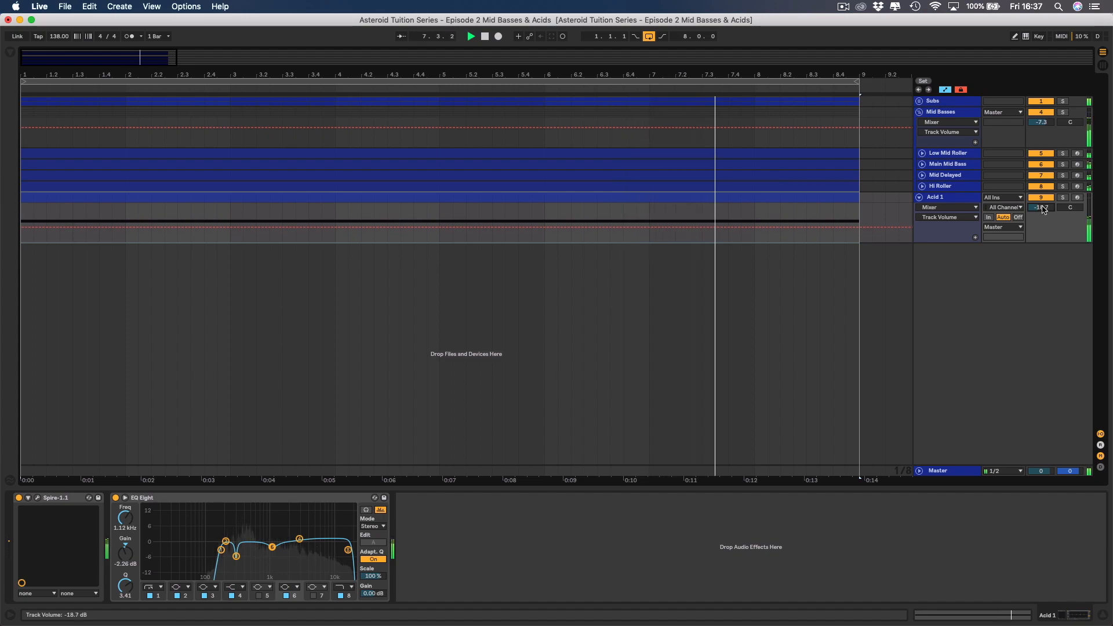
pyautogui.press('space')
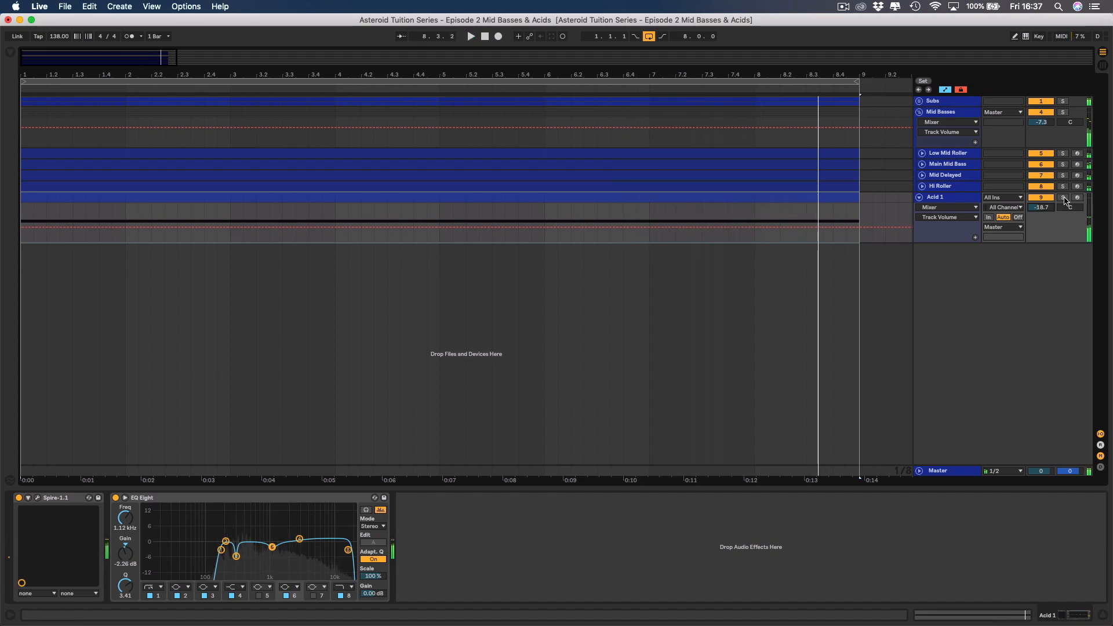
# Solo Acid 1, transpose its MIDI clip's note up an octave to A3, and return to the track's devices during playback.
pyautogui.click(1064, 198)
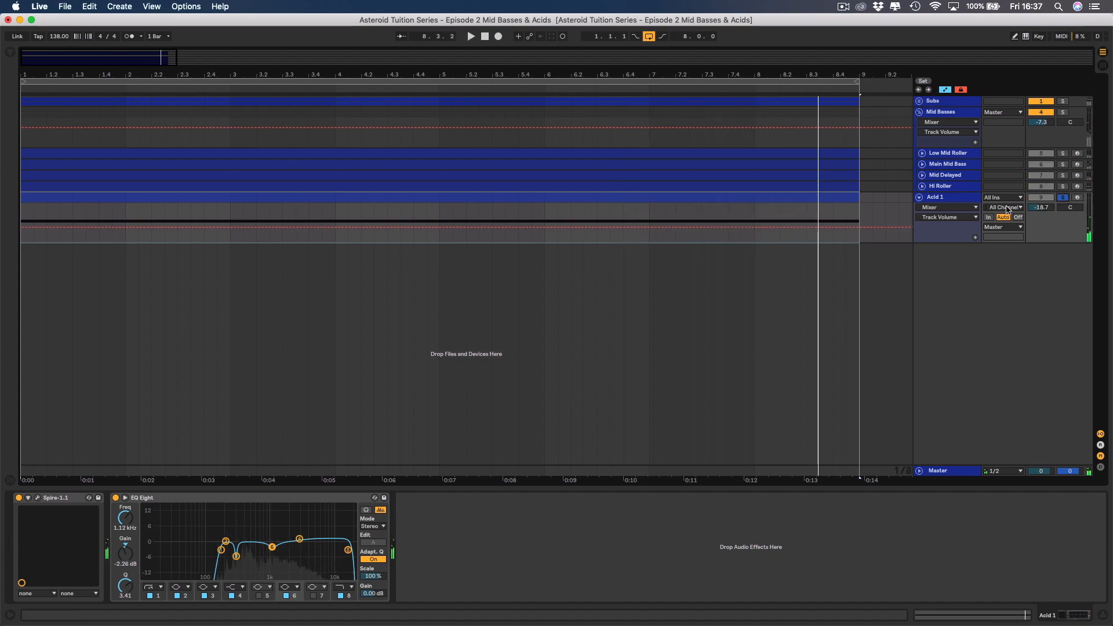
pyautogui.doubleClick(366, 198)
pyautogui.hotkey('shift', 'Up')
pyautogui.press('space')
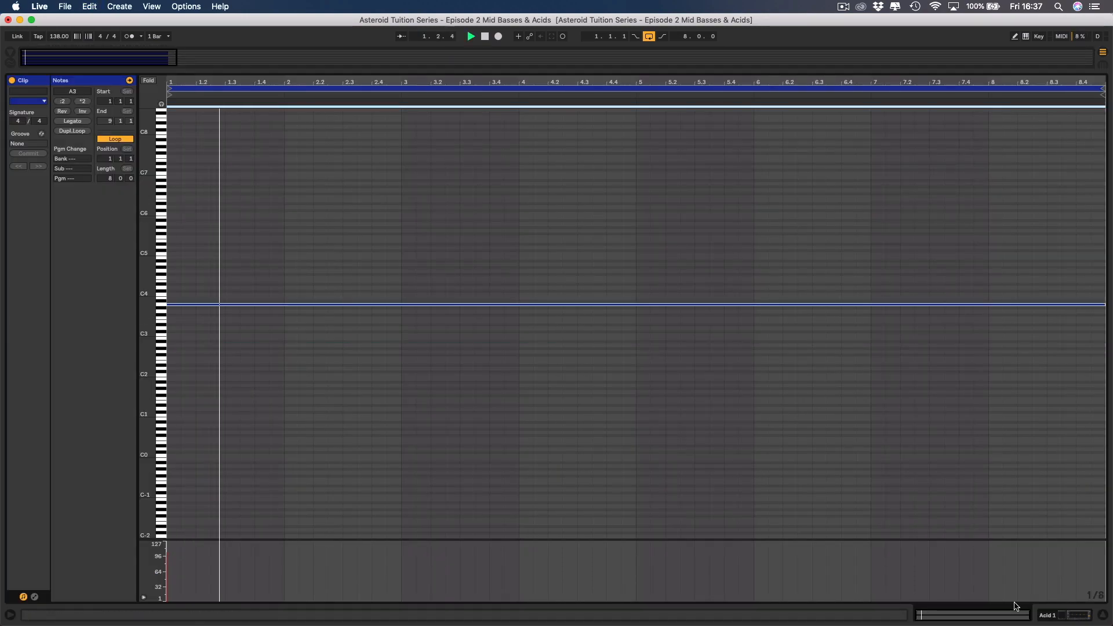
pyautogui.click(1051, 619)
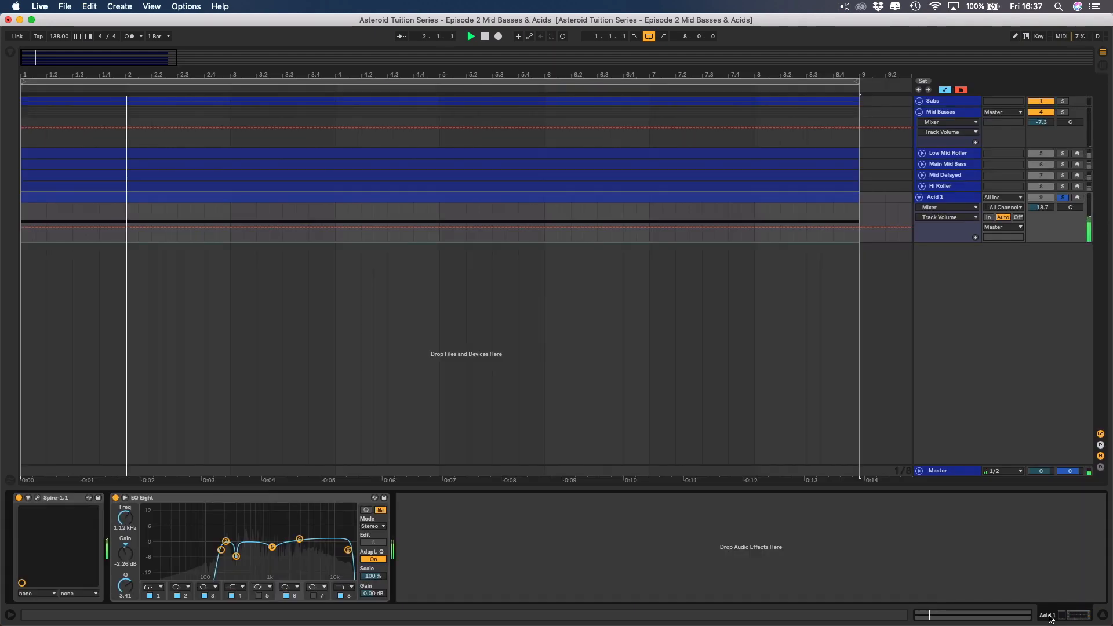
# Unsolo Acid 1 and bring its track volume down to -23.2 dB against the basses.
pyautogui.click(1063, 198)
pyautogui.moveTo(1044, 209); pyautogui.dragTo(1044, 207)
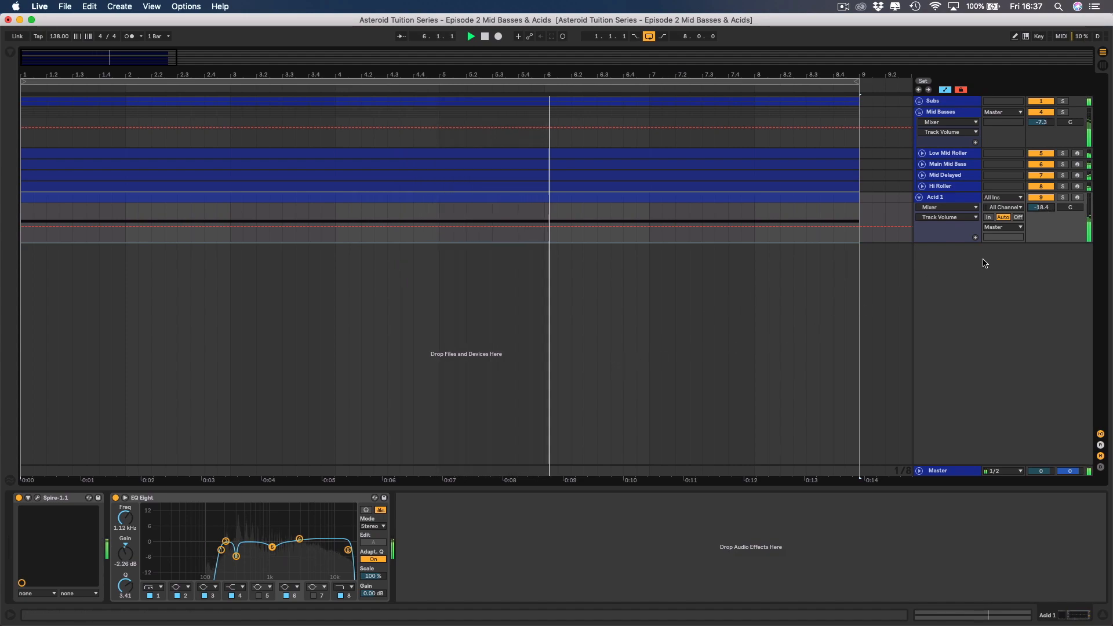
pyautogui.moveTo(1045, 207)
pyautogui.mouseDown()
pyautogui.moveTo(1045, 229)
pyautogui.moveTo(1046, 218)
pyautogui.mouseUp()
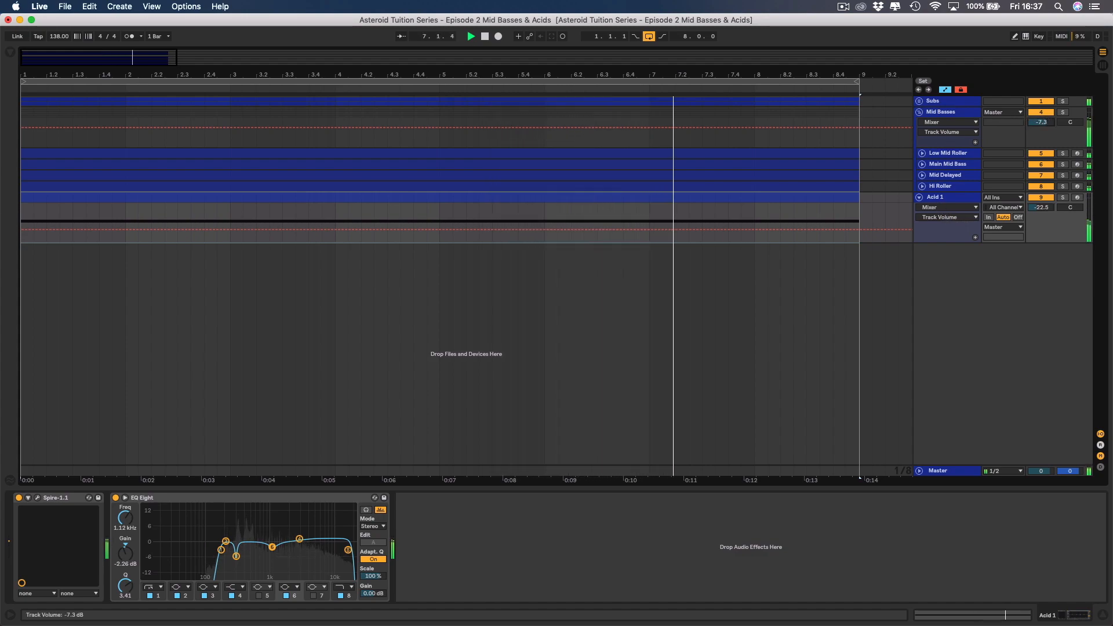
pyautogui.moveTo(1042, 208); pyautogui.dragTo(1042, 210)
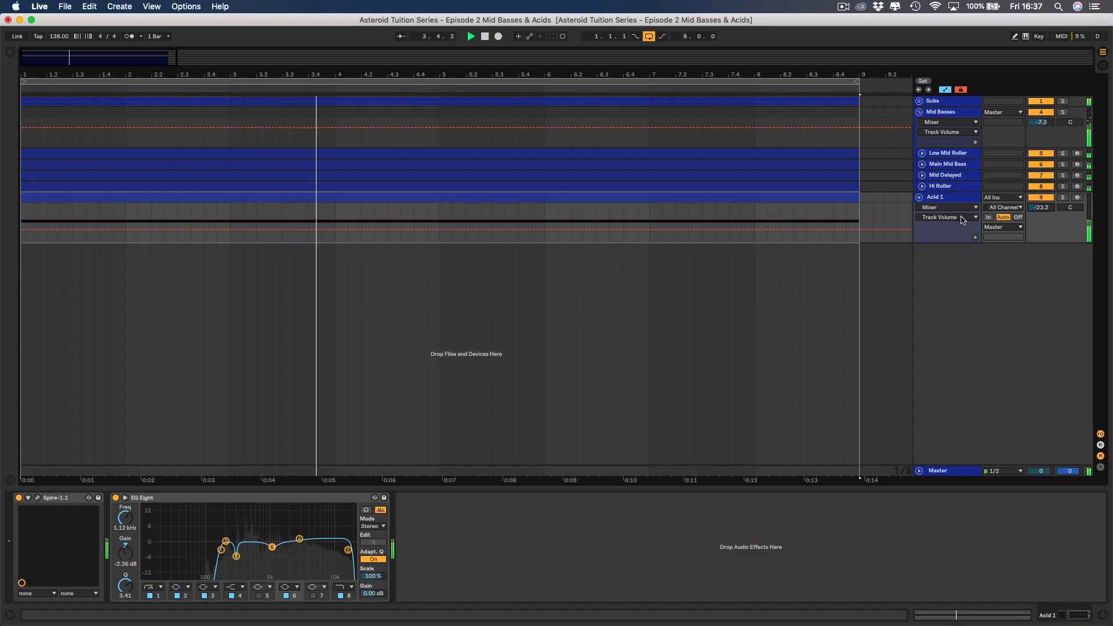
pyautogui.click(928, 207)
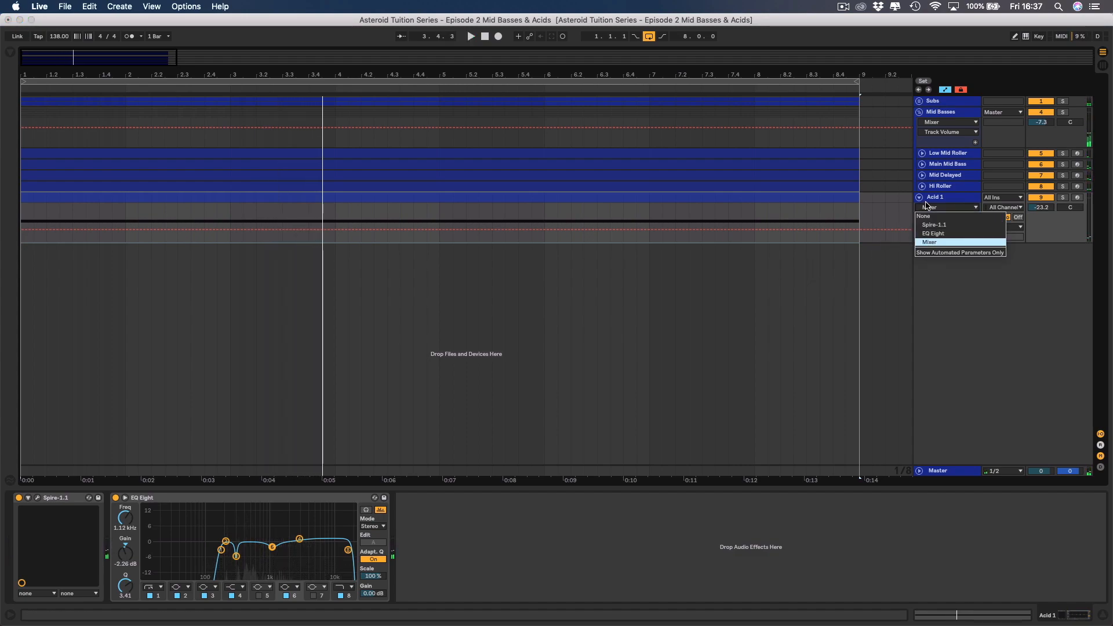
pyautogui.click(941, 198)
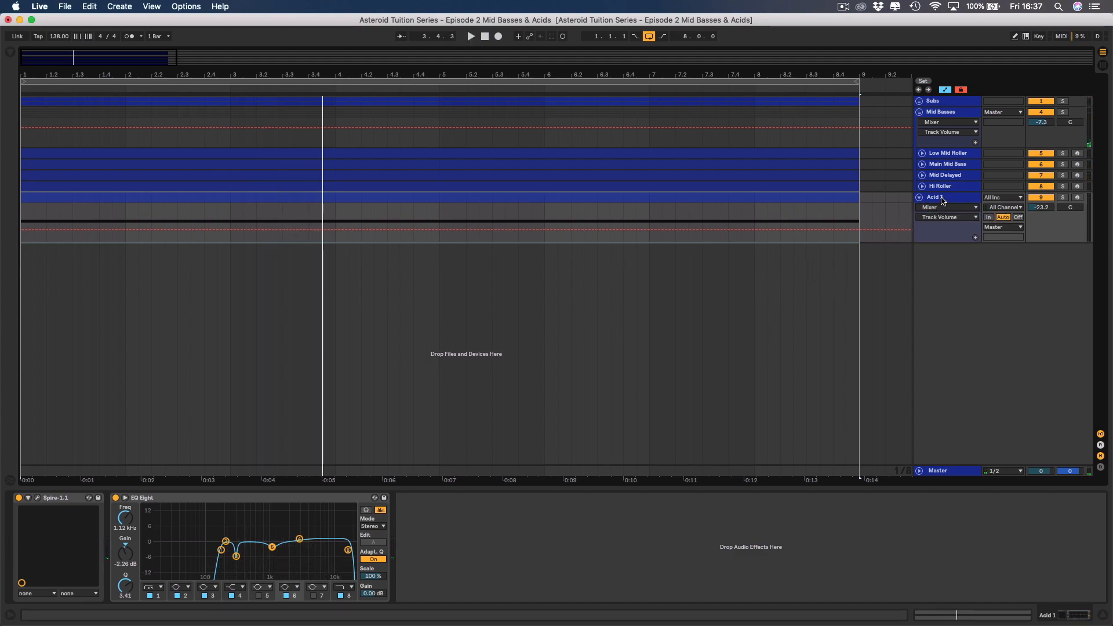
# Add a Saturator after EQ Eight on the Acid 1 track.
pyautogui.click(205, 499)
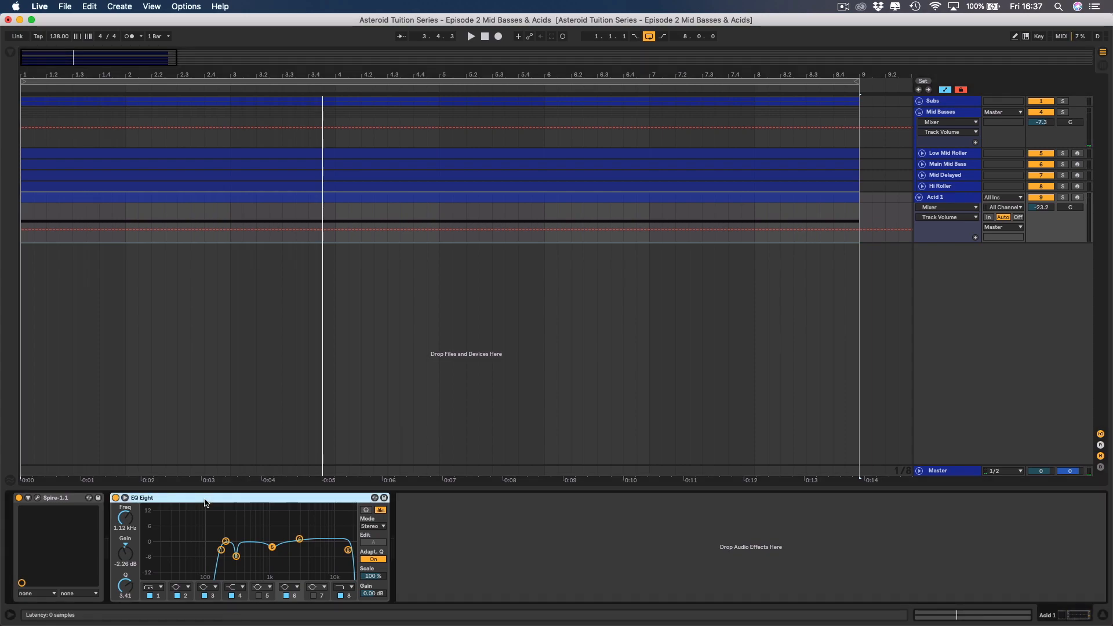
pyautogui.click(11, 54)
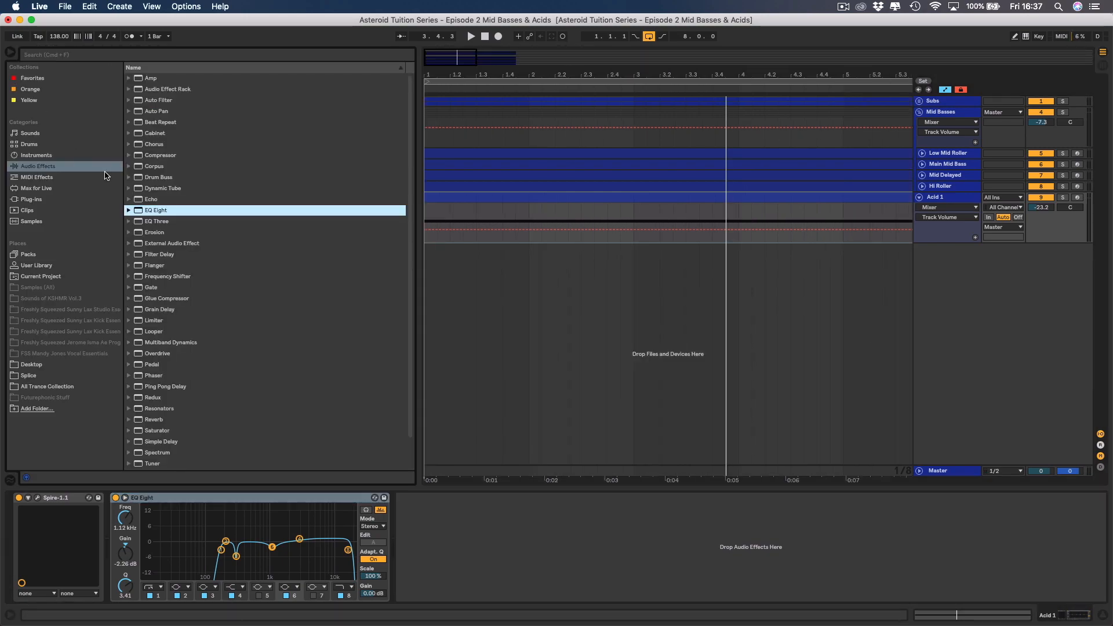
pyautogui.scroll(-3, 146, 264)
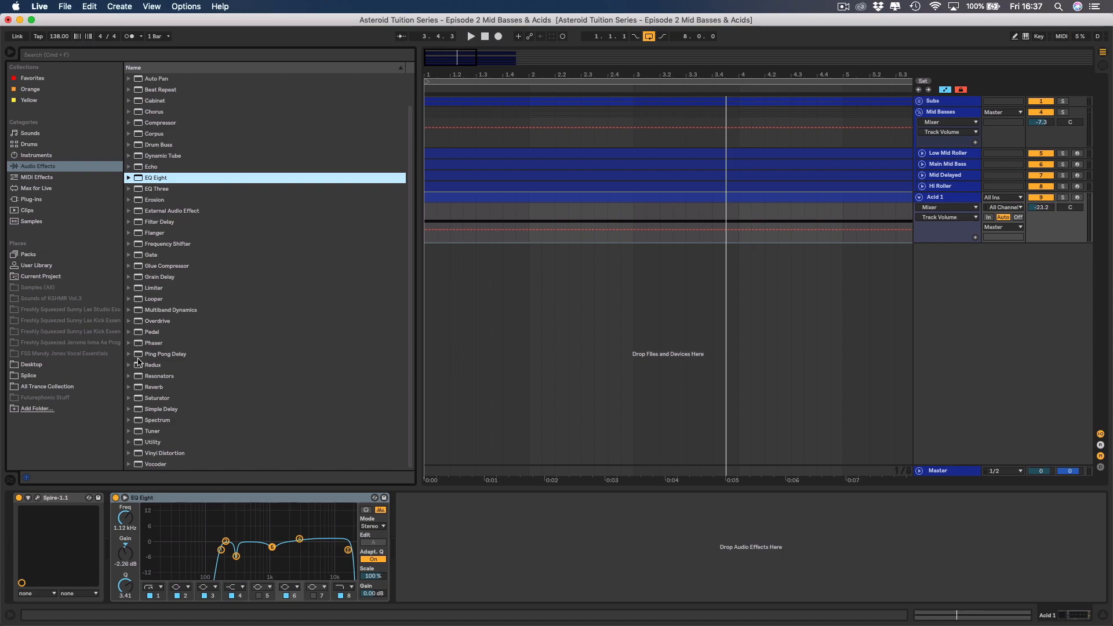
pyautogui.doubleClick(148, 399)
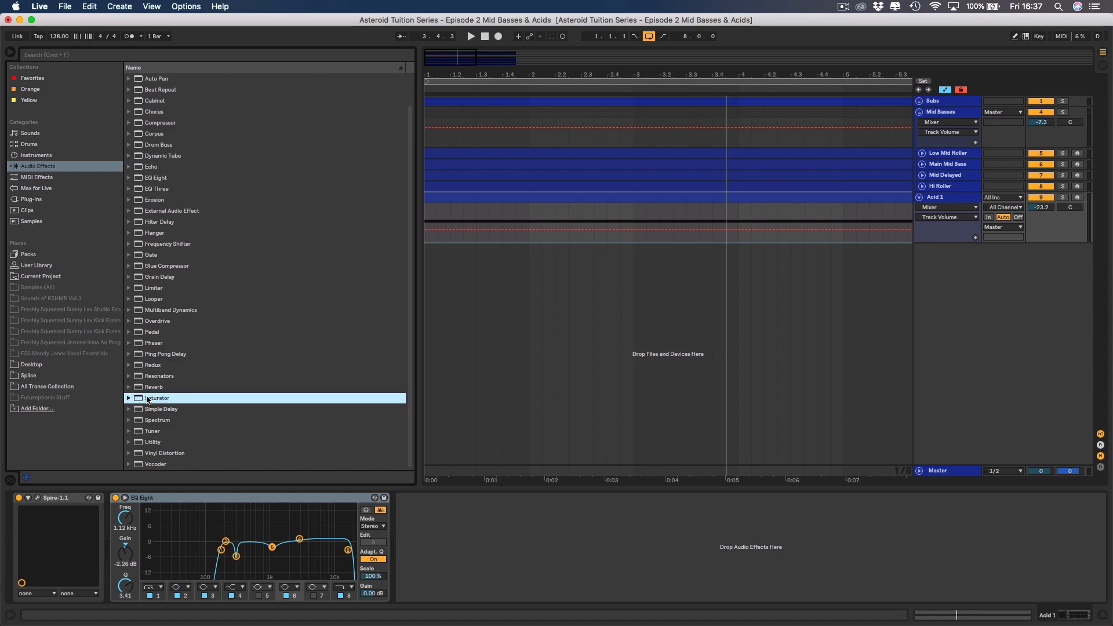
# With Acid 1 soloed, set Saturator's Drive to 6.29 dB, Base to -10.3 and Output to -3.00 dB, comparing it bypassed.
pyautogui.click(1062, 198)
pyautogui.press('space')
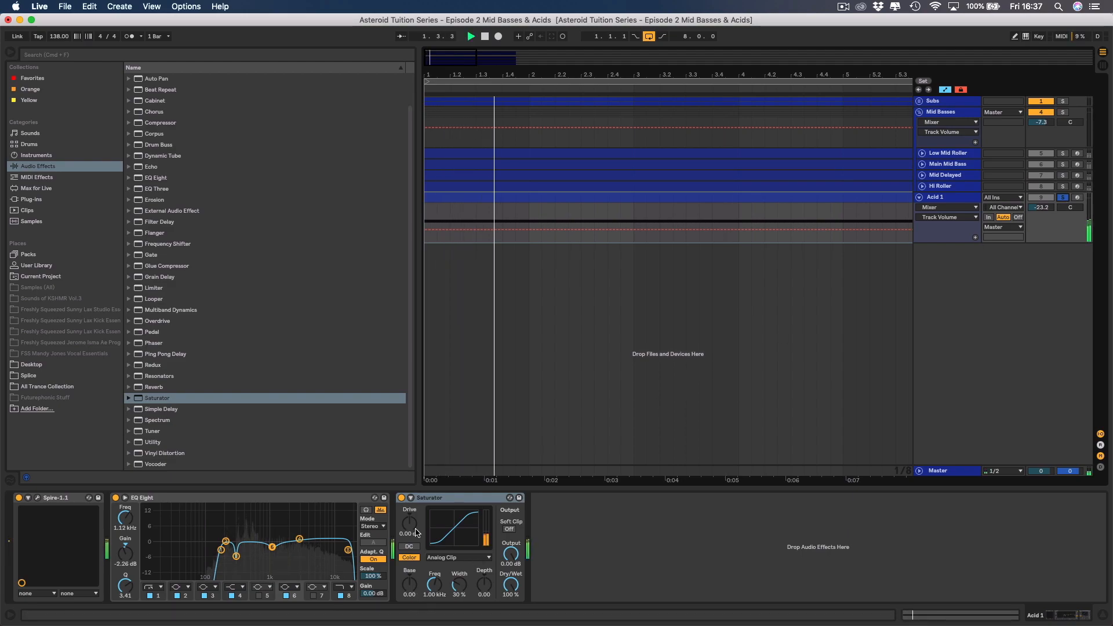
pyautogui.moveTo(409, 585); pyautogui.dragTo(410, 602)
pyautogui.moveTo(411, 533); pyautogui.dragTo(410, 524)
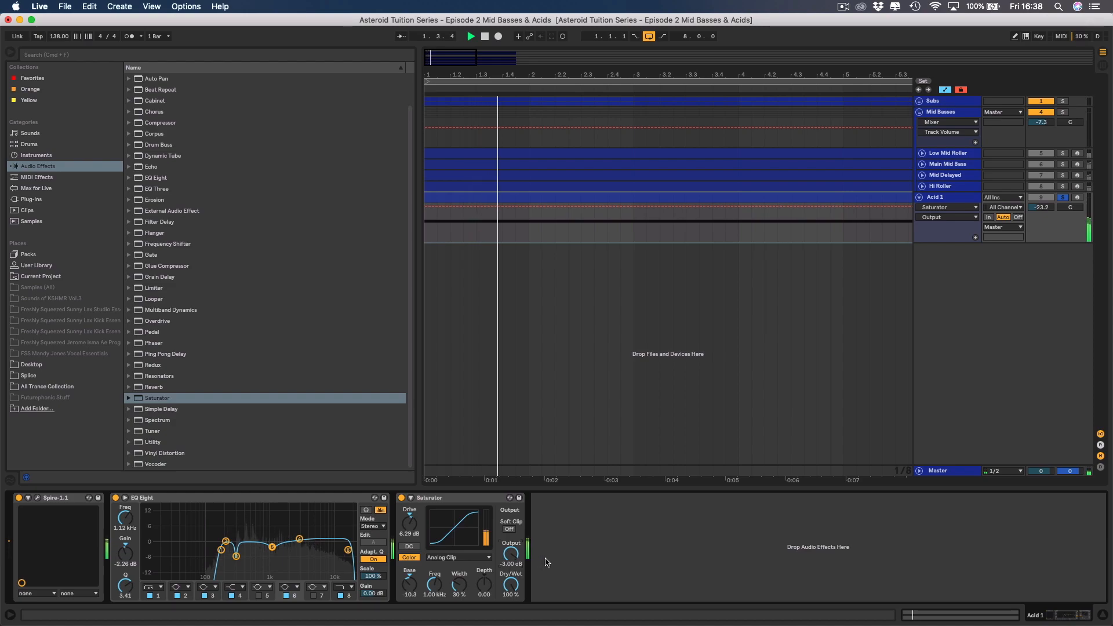
pyautogui.click(403, 499)
pyautogui.click(403, 499)
pyautogui.press('space')
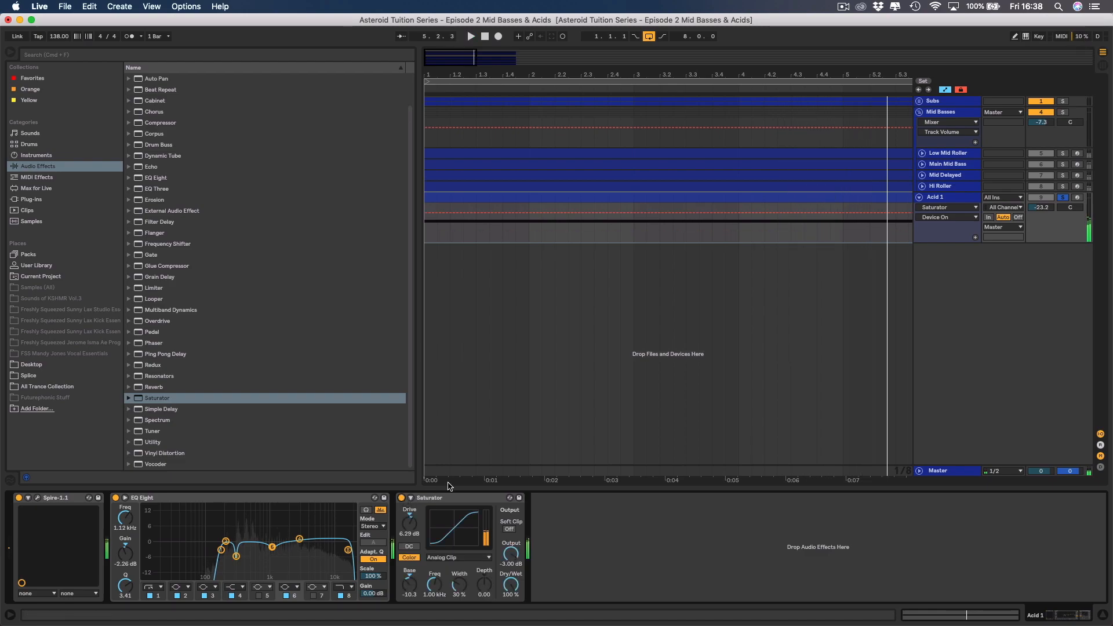
# Hide the browser, unsolo Acid 1 and set its track volume to -24.6 dB while the full mix plays.
pyautogui.click(9, 56)
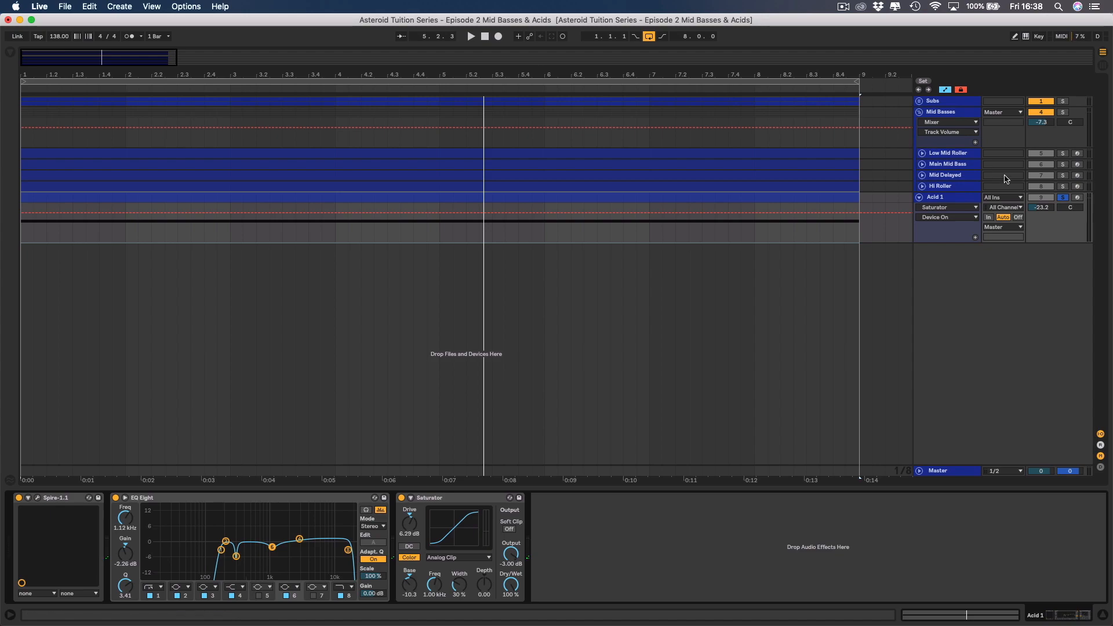
pyautogui.click(1063, 198)
pyautogui.press('space')
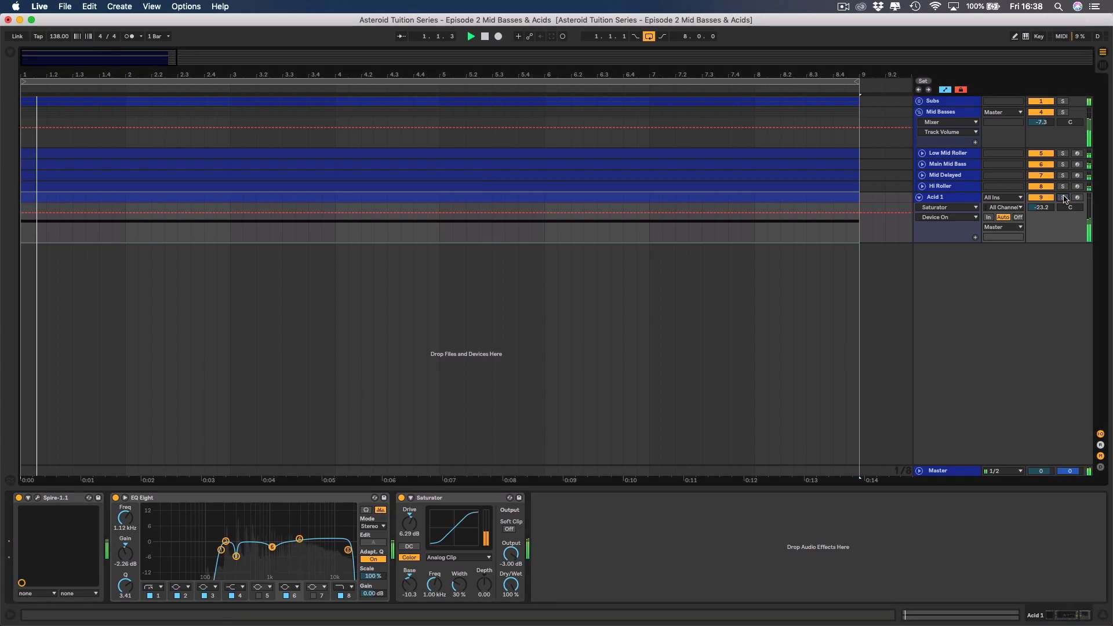
pyautogui.click(1041, 207)
pyautogui.moveTo(1041, 207); pyautogui.dragTo(1041, 208)
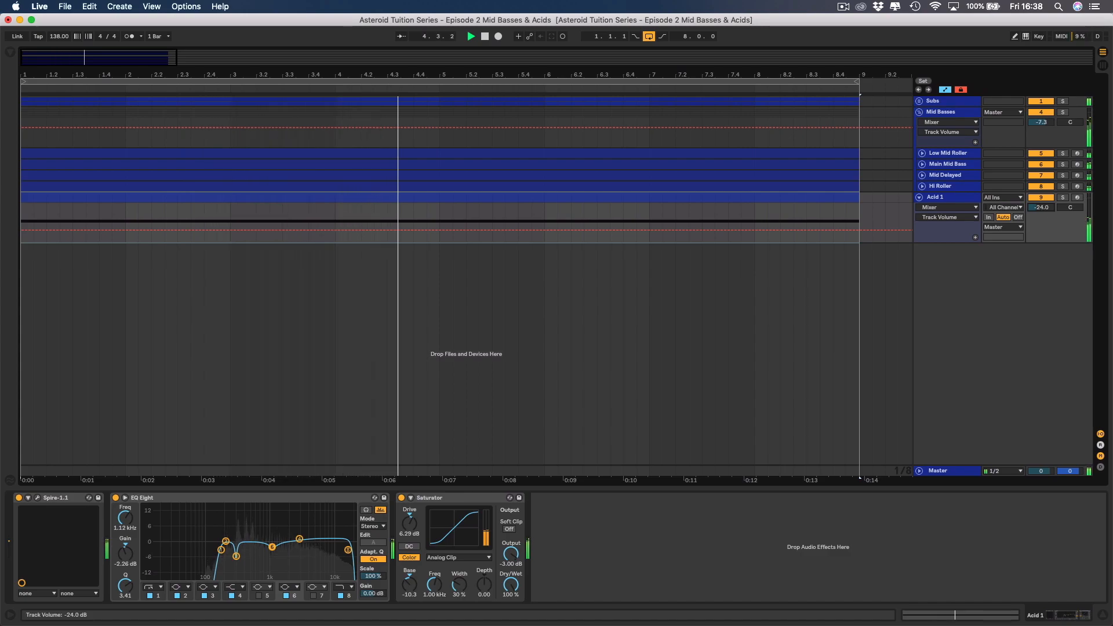
pyautogui.moveTo(1041, 209); pyautogui.dragTo(1041, 210)
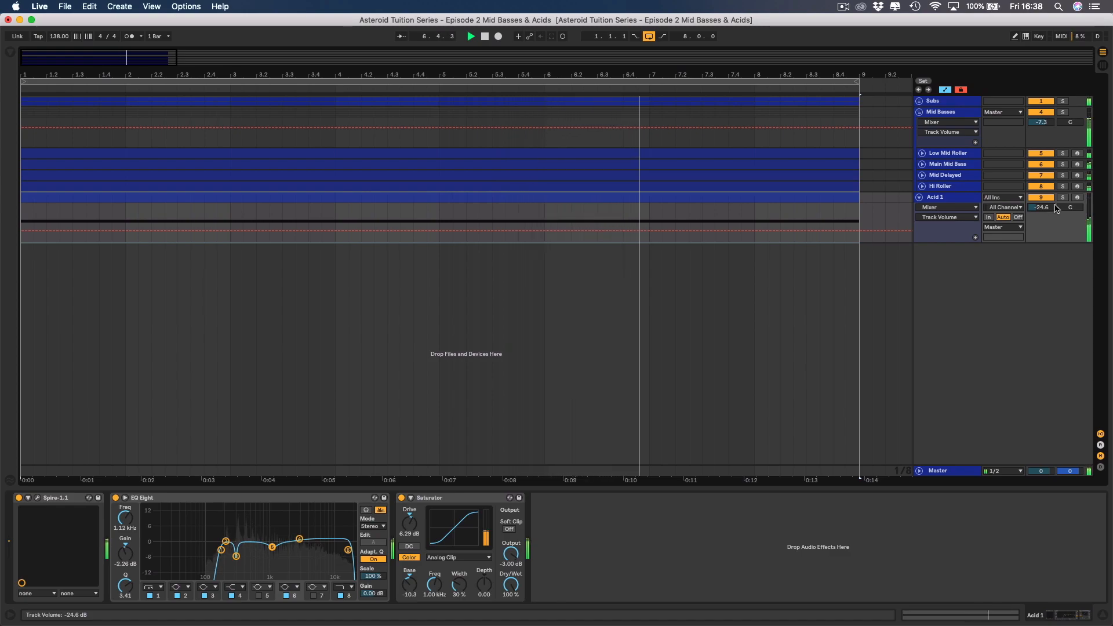
# Pan the Acid 1 track to 5L and set its track volume to -25.7 dB against the full mix.
pyautogui.moveTo(1070, 207); pyautogui.dragTo(1070, 208)
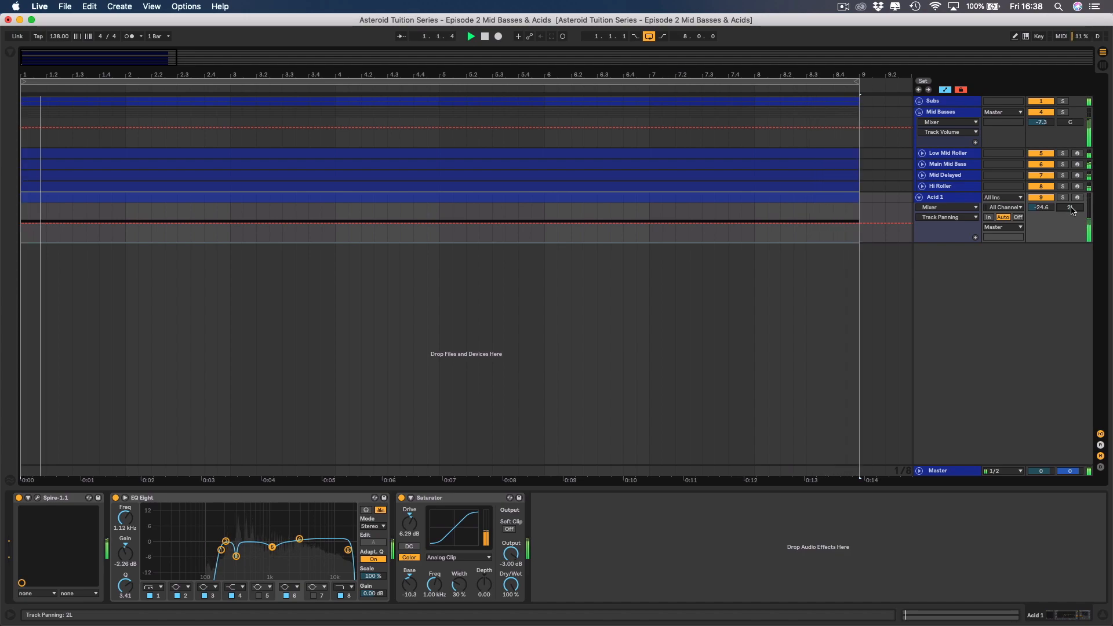
pyautogui.moveTo(1069, 211); pyautogui.dragTo(1070, 213)
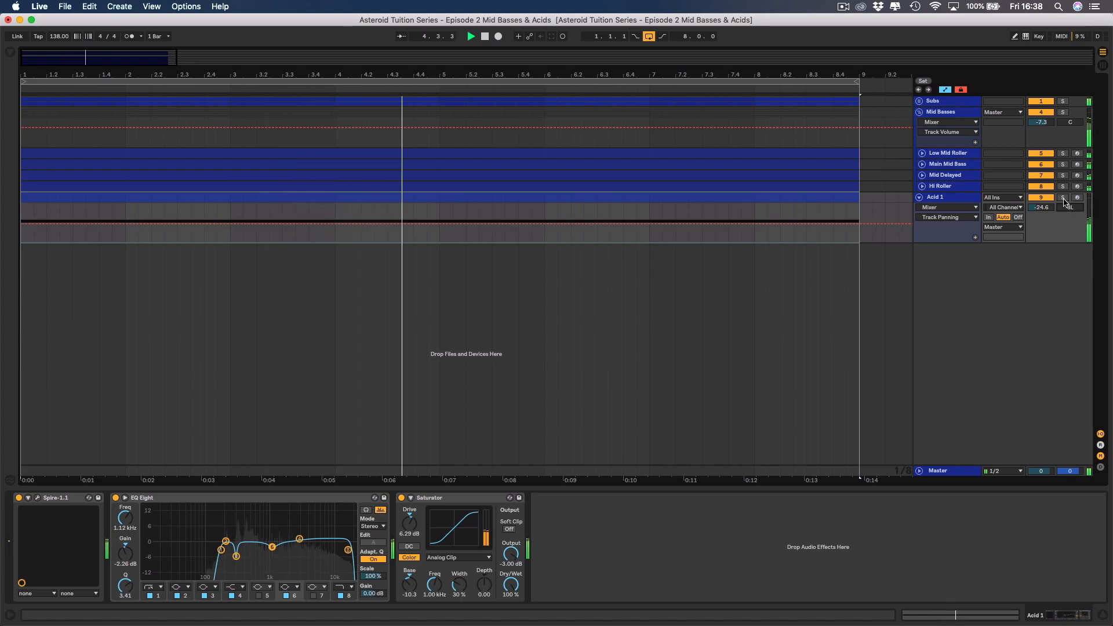
pyautogui.moveTo(1070, 208); pyautogui.dragTo(1070, 211)
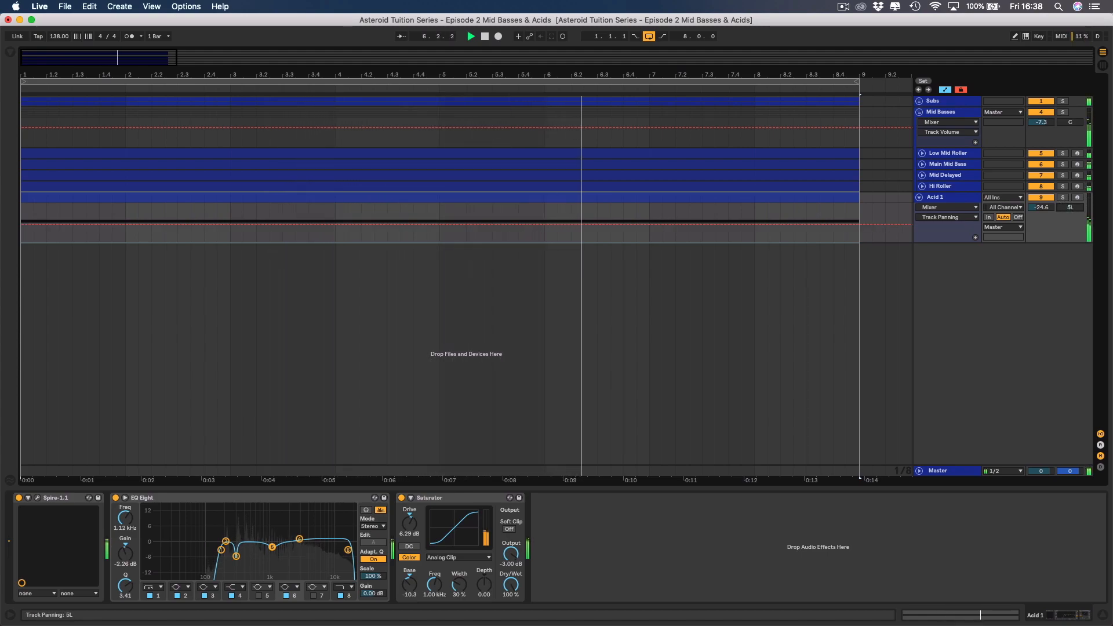
pyautogui.click(1052, 207)
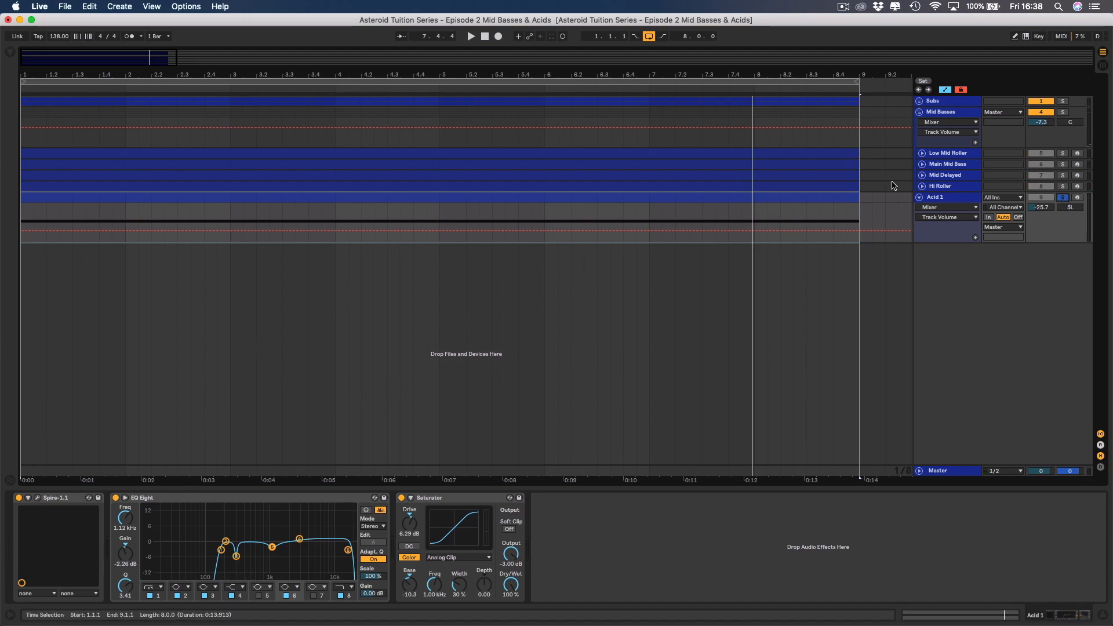
# Nudge Filter 1's cutoff in Spire on the soloed Acid 1 track to bring up its automation lane, and undo the value change.
pyautogui.click(926, 208)
pyautogui.click(926, 207)
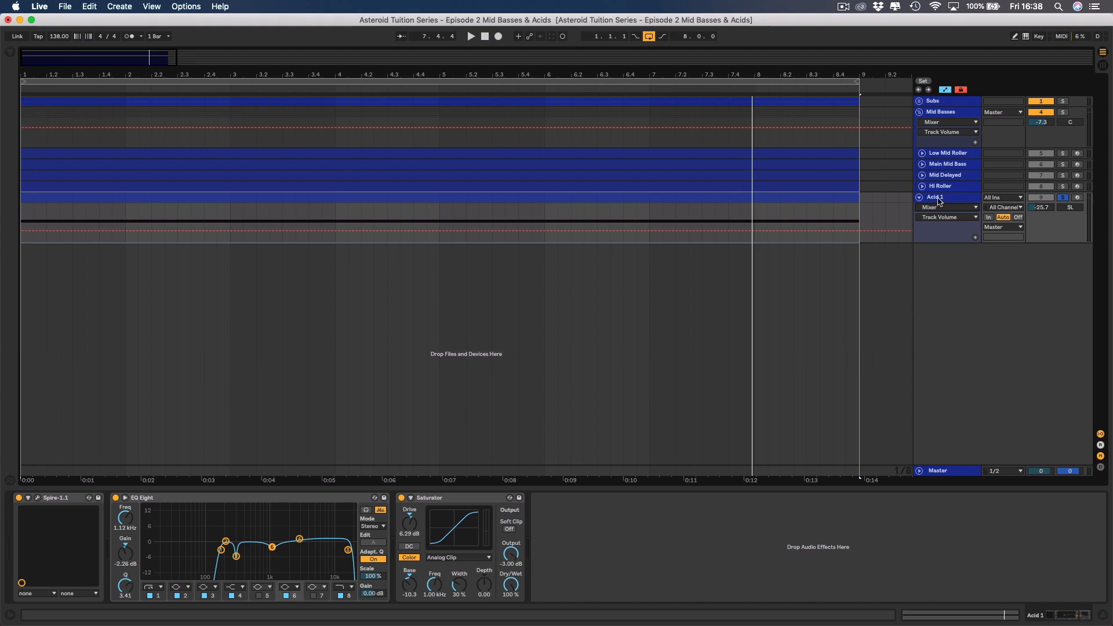
pyautogui.click(38, 498)
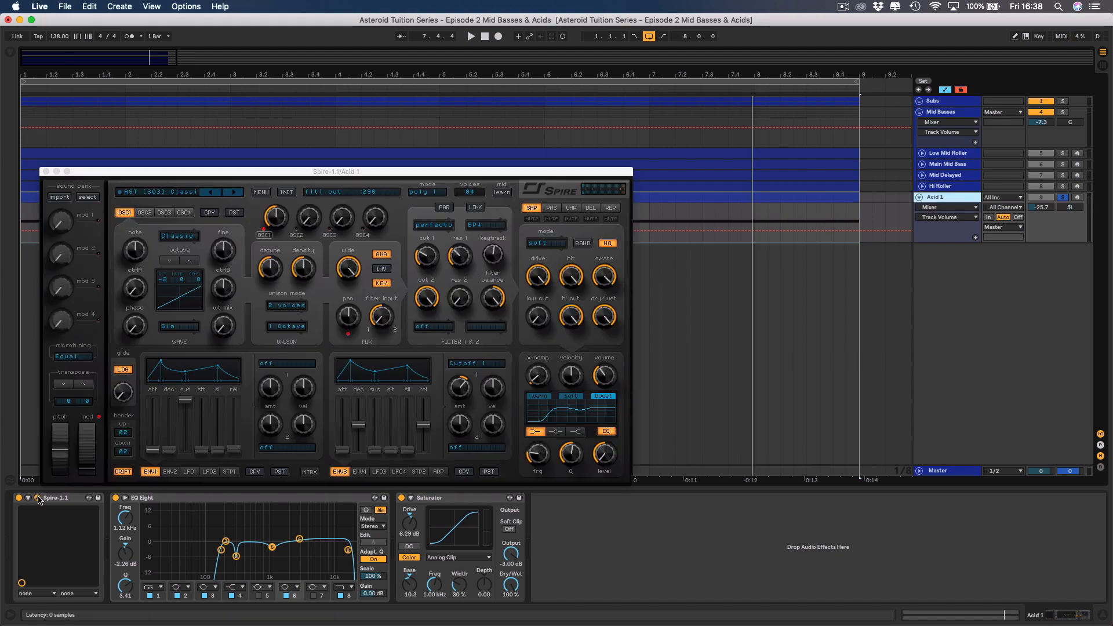
pyautogui.click(425, 266)
pyautogui.press('space')
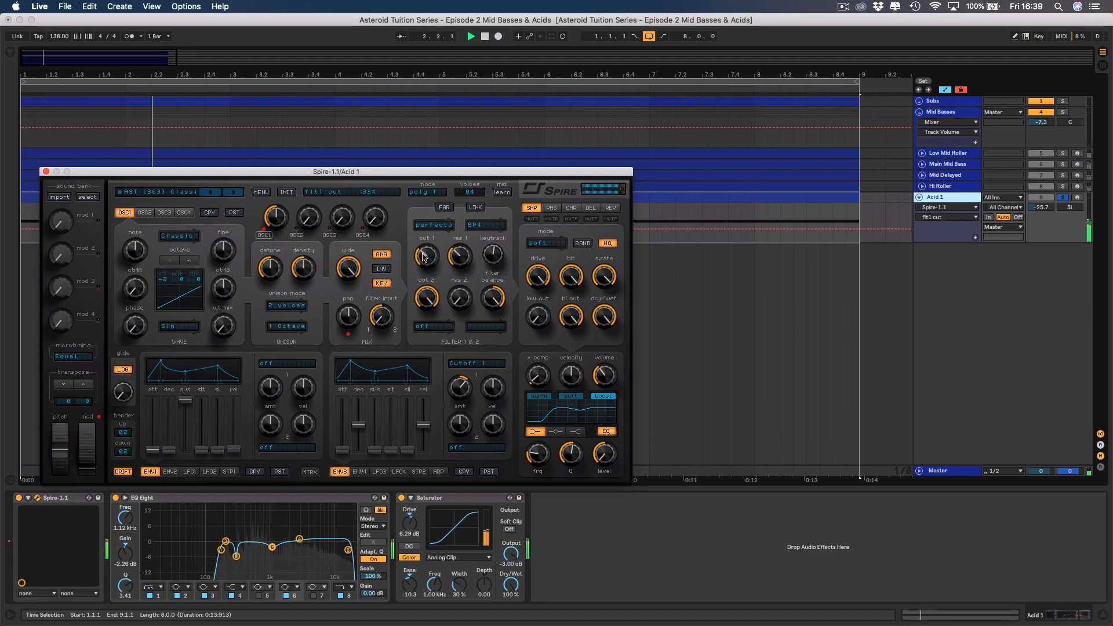
pyautogui.press('super+z')
pyautogui.press('space')
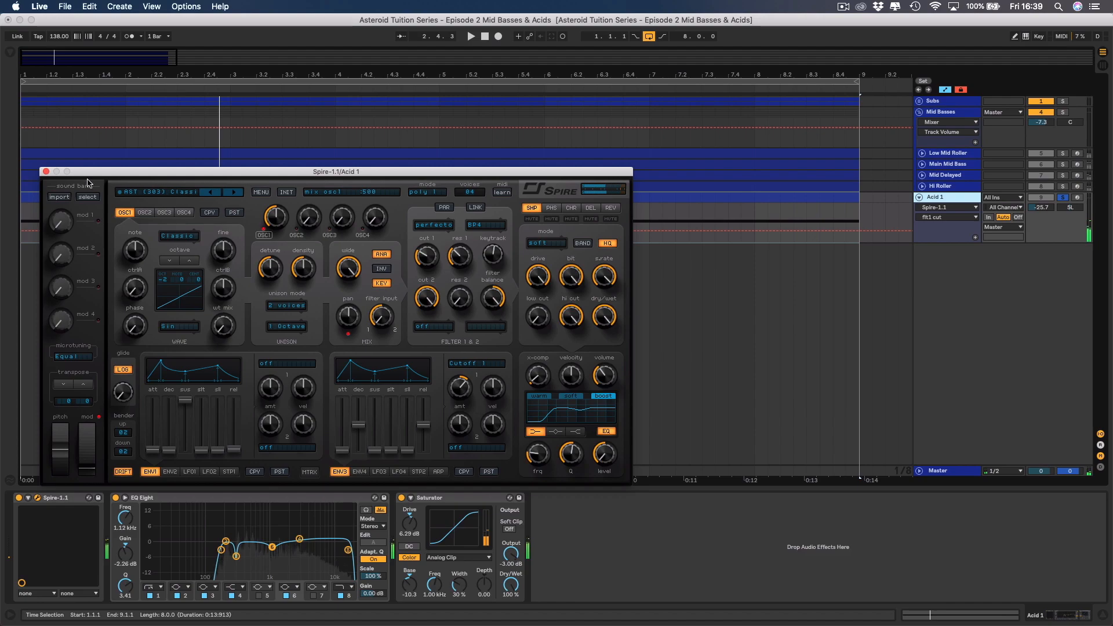
pyautogui.click(46, 172)
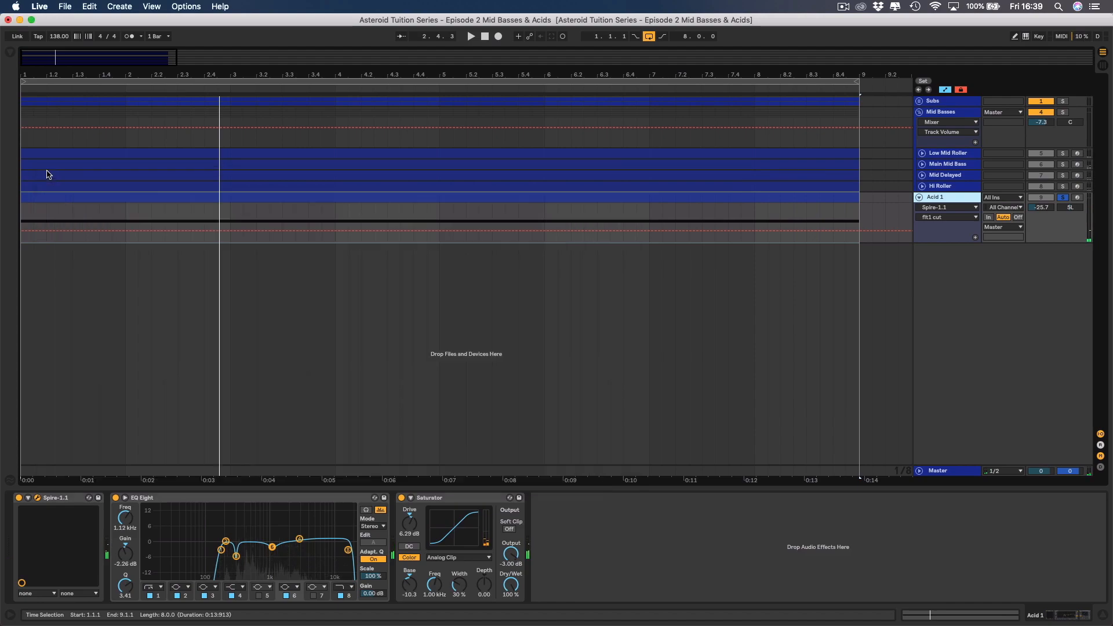
# Automate Acid 1's filter 1 cutoff as a gentle ramp from 290.23 at bar 1 to 409.09 at bar 9 over the full mix.
pyautogui.click(21, 234)
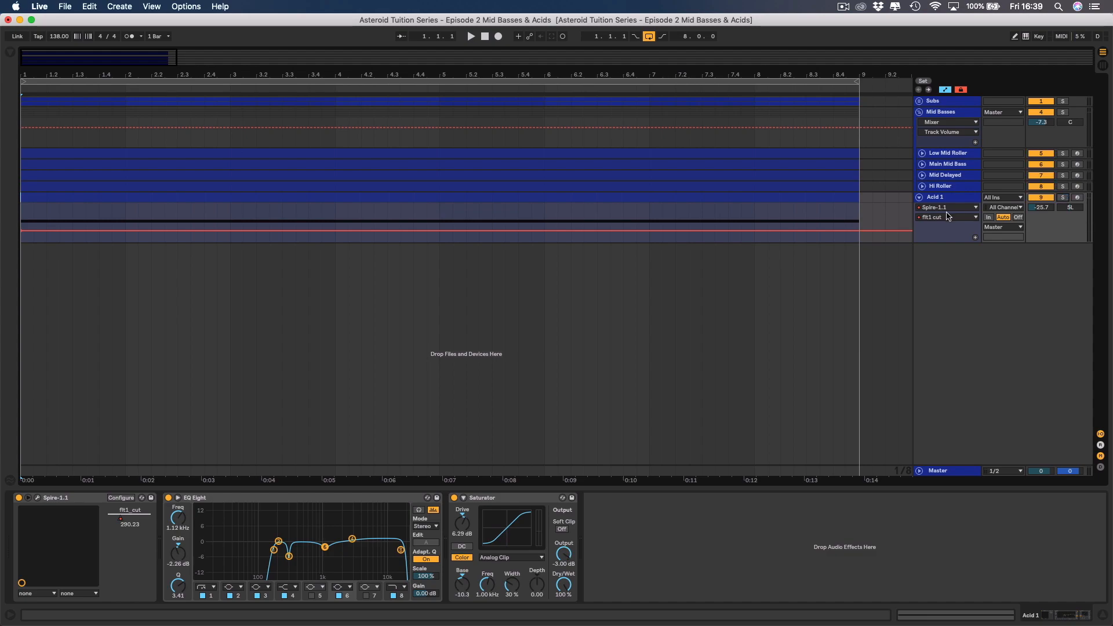
pyautogui.click(824, 198)
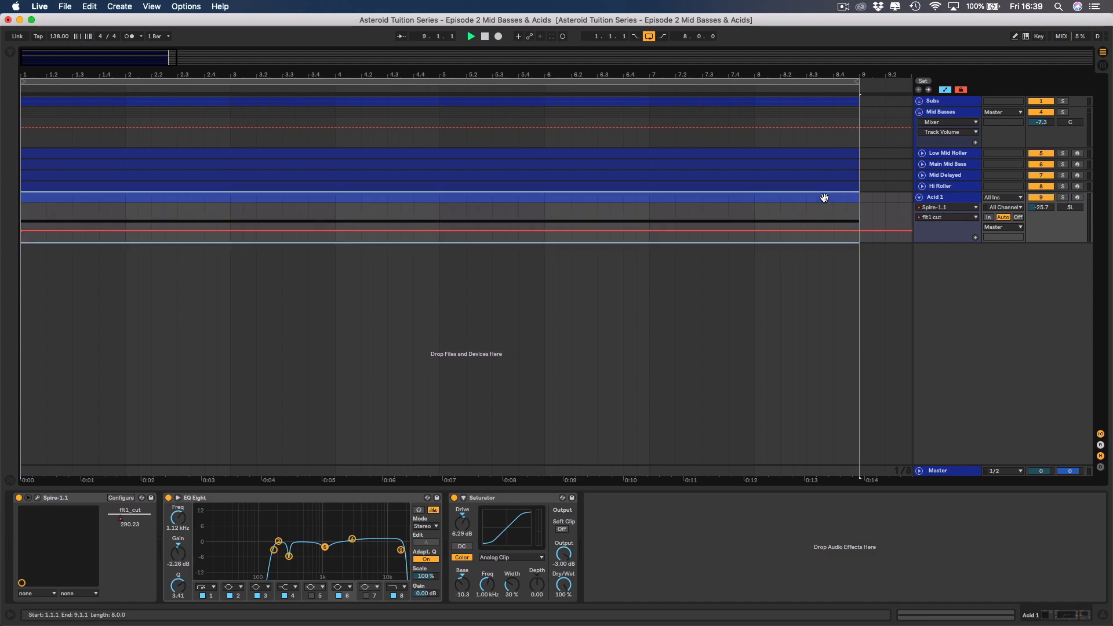
pyautogui.press('space')
pyautogui.click(860, 231)
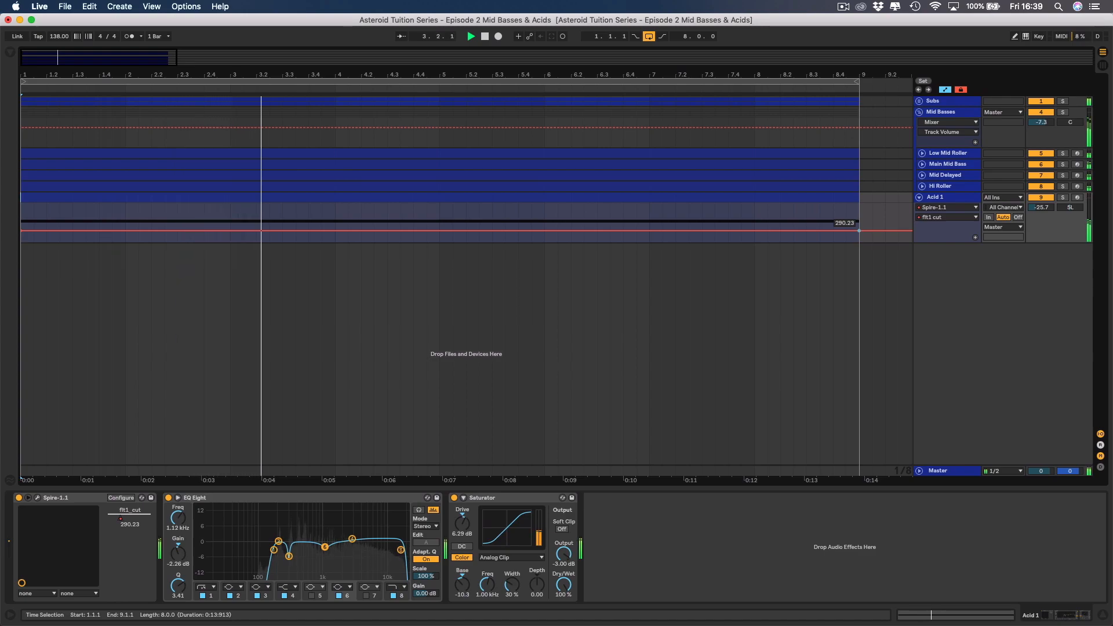
pyautogui.moveTo(859, 231); pyautogui.dragTo(859, 229)
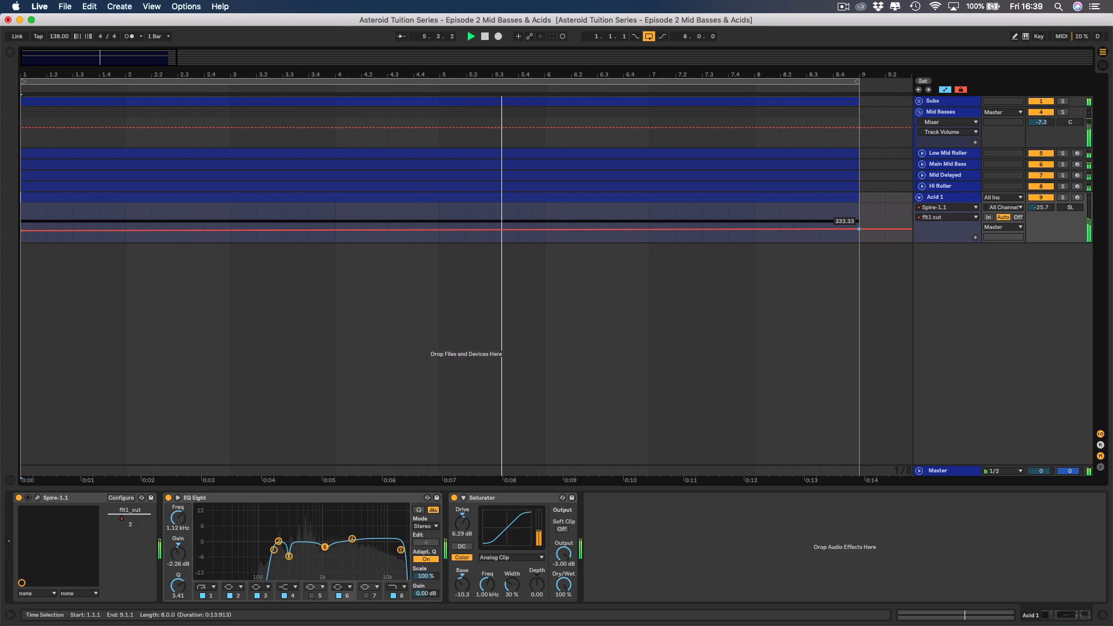
pyautogui.moveTo(860, 229); pyautogui.dragTo(860, 227)
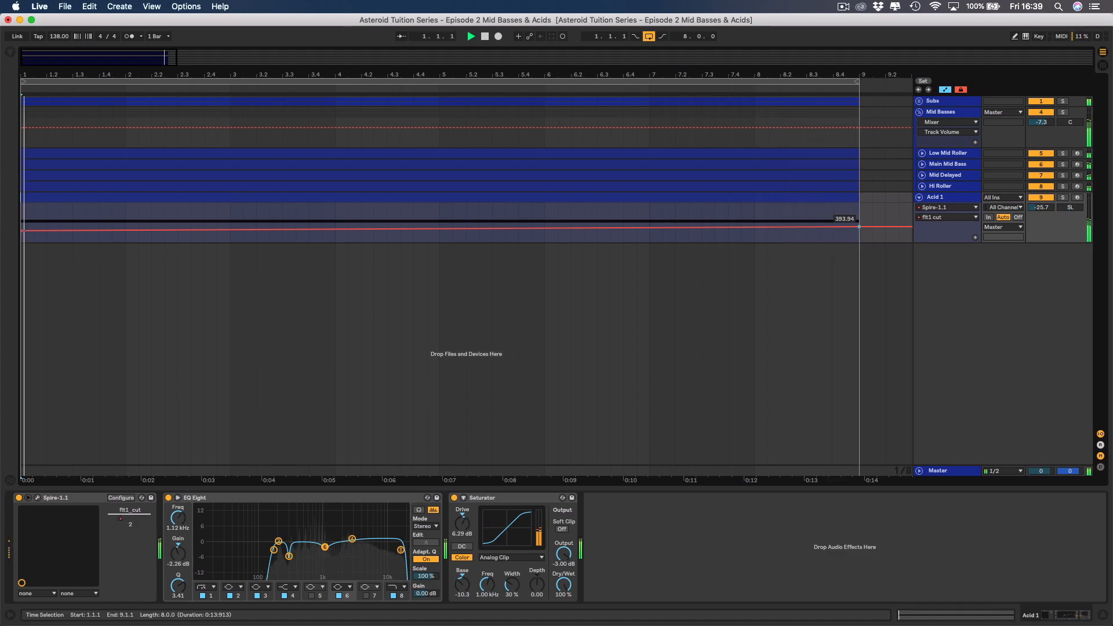
pyautogui.moveTo(859, 227); pyautogui.dragTo(859, 227)
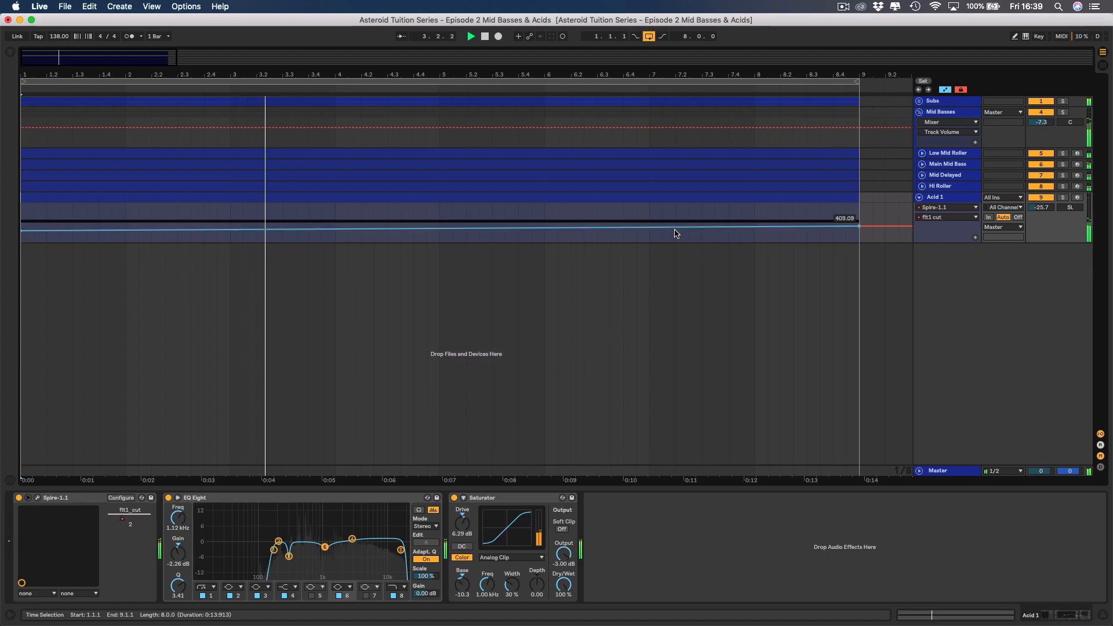
# Add cutoff breakpoints at bar 8 and just before bar 9, shaping them into a small extra rise at the loop's end.
pyautogui.click(754, 228)
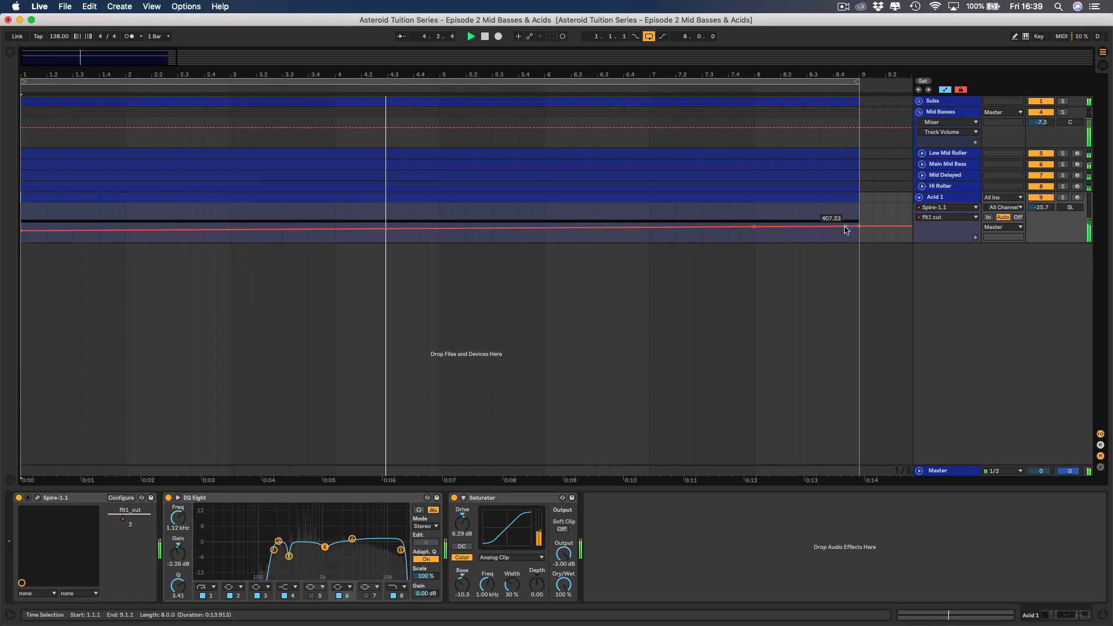
pyautogui.moveTo(841, 226); pyautogui.dragTo(846, 219)
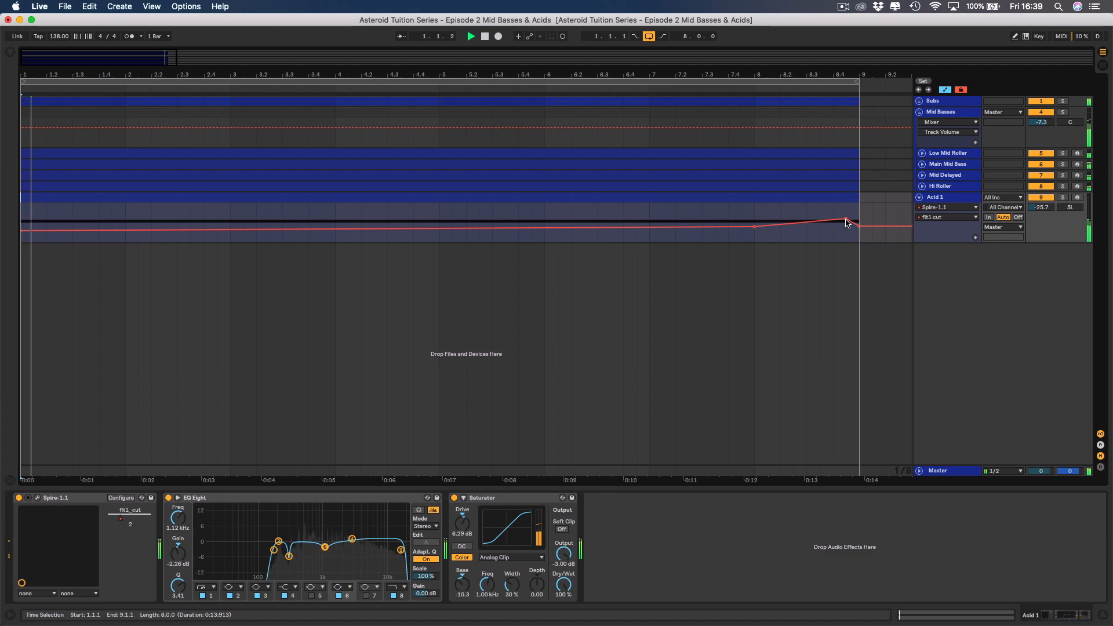
pyautogui.moveTo(846, 219); pyautogui.dragTo(846, 219)
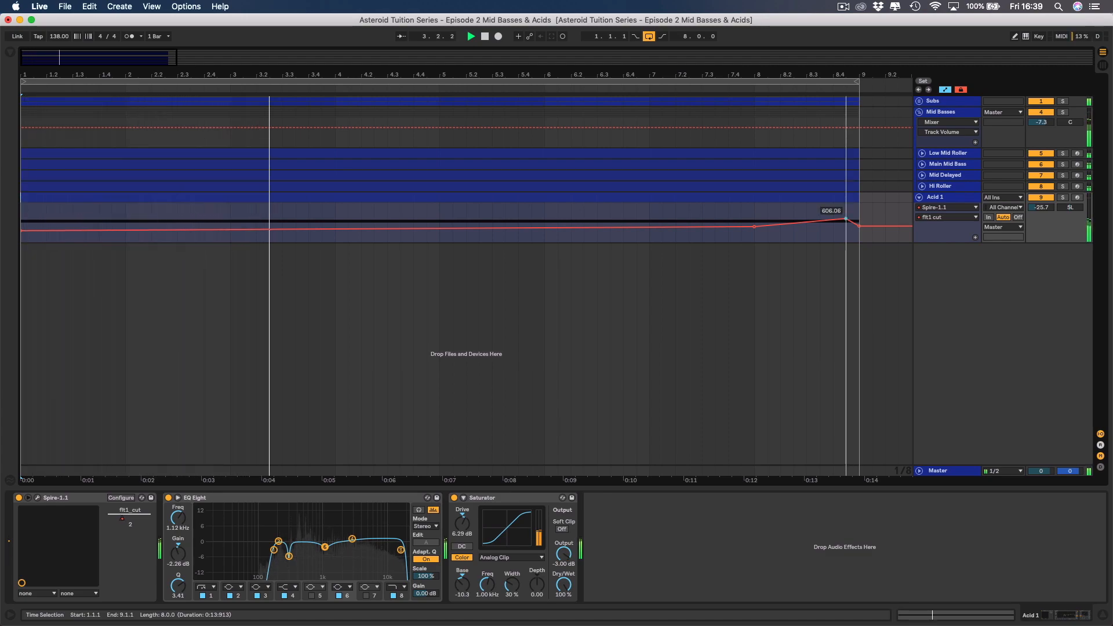
pyautogui.moveTo(846, 220); pyautogui.dragTo(844, 226)
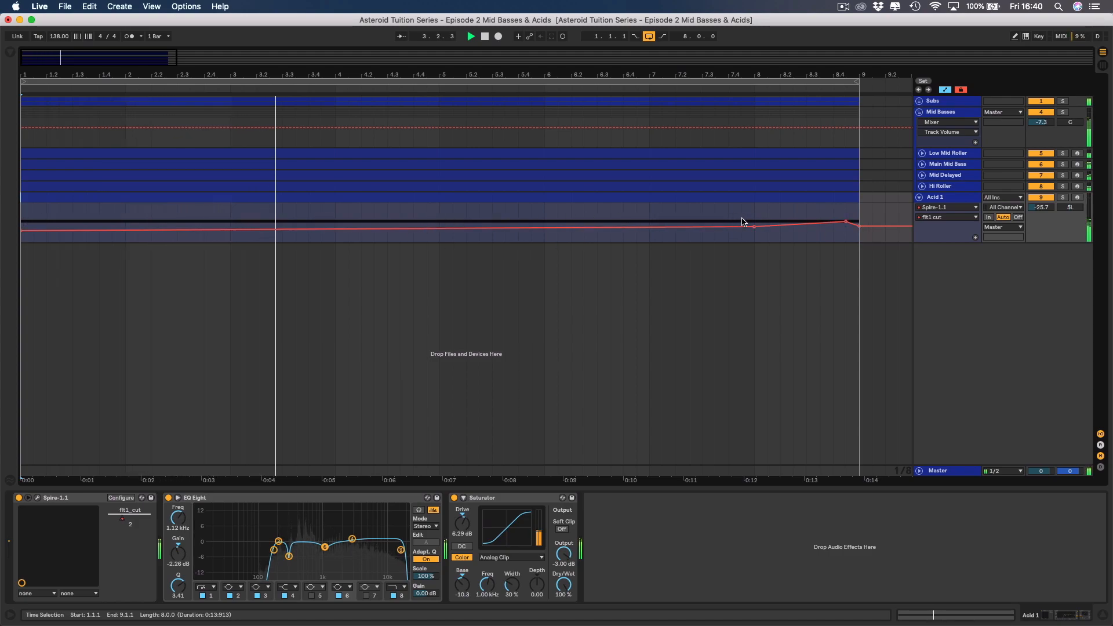
pyautogui.moveTo(846, 222)
pyautogui.mouseDown()
pyautogui.moveTo(846, 232)
pyautogui.moveTo(846, 223)
pyautogui.mouseUp()
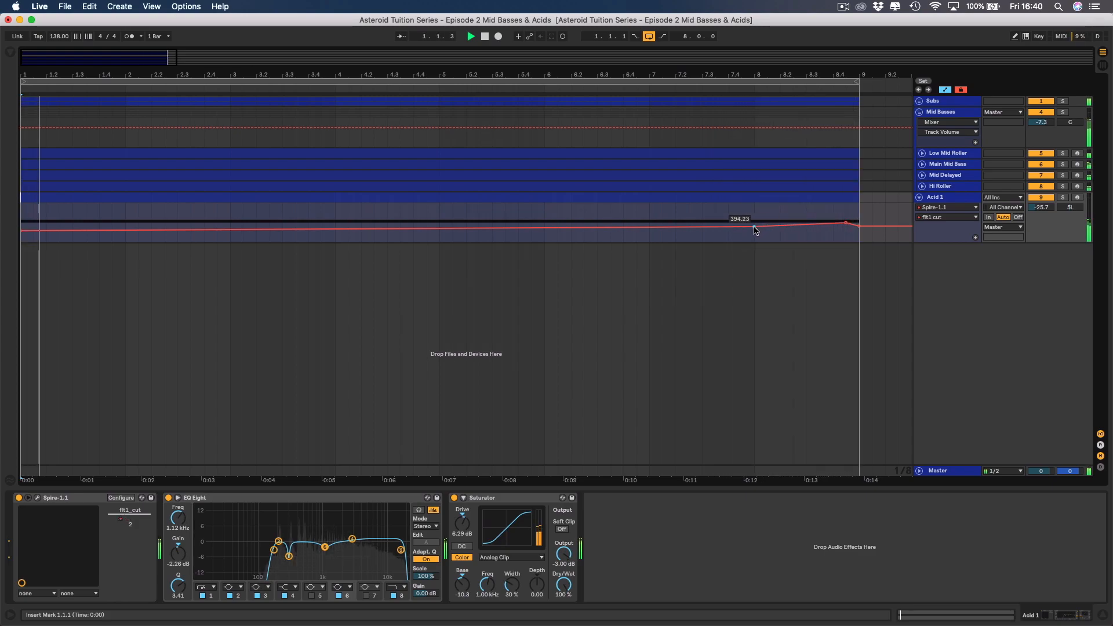
pyautogui.moveTo(754, 226); pyautogui.dragTo(756, 231)
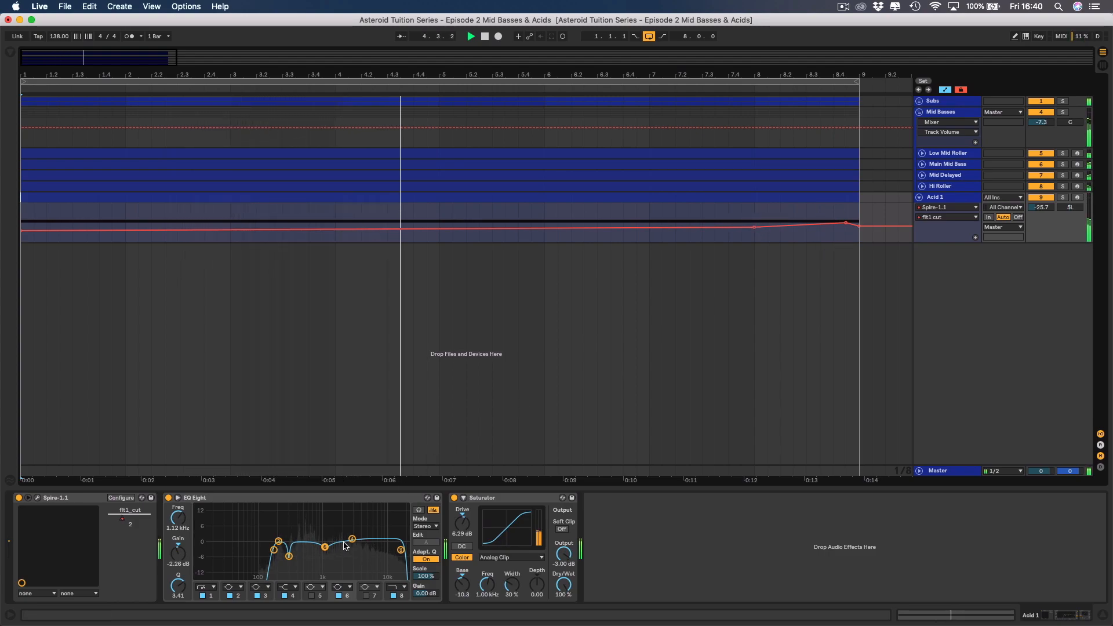
# Compare EQ Eight's band 4 off and on in the mix, and set its gain to 0.95 dB.
pyautogui.click(284, 596)
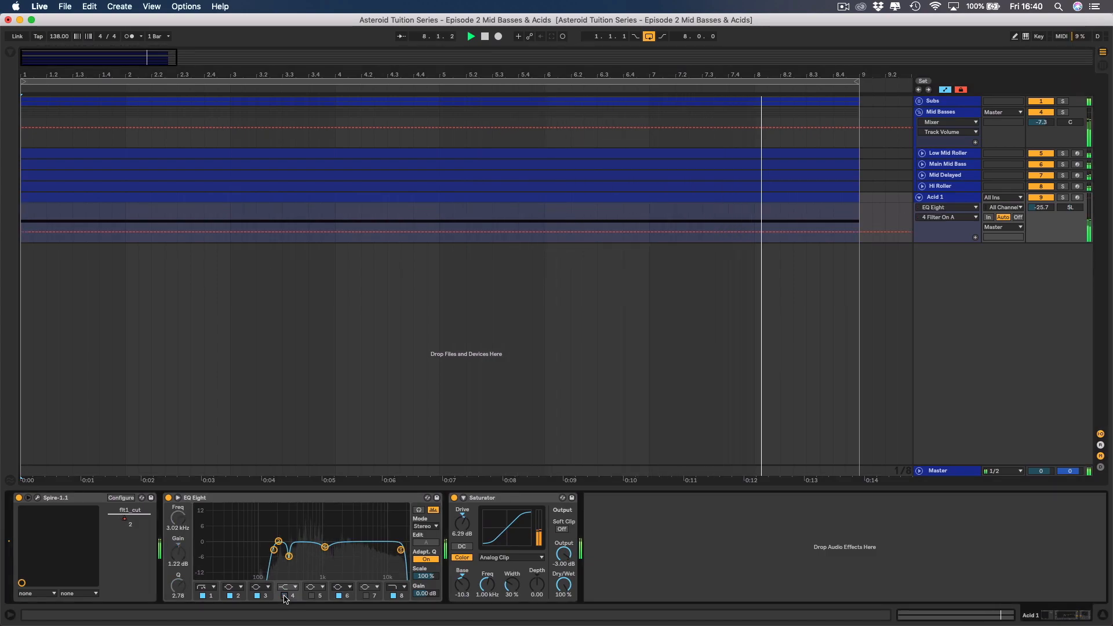
pyautogui.click(283, 596)
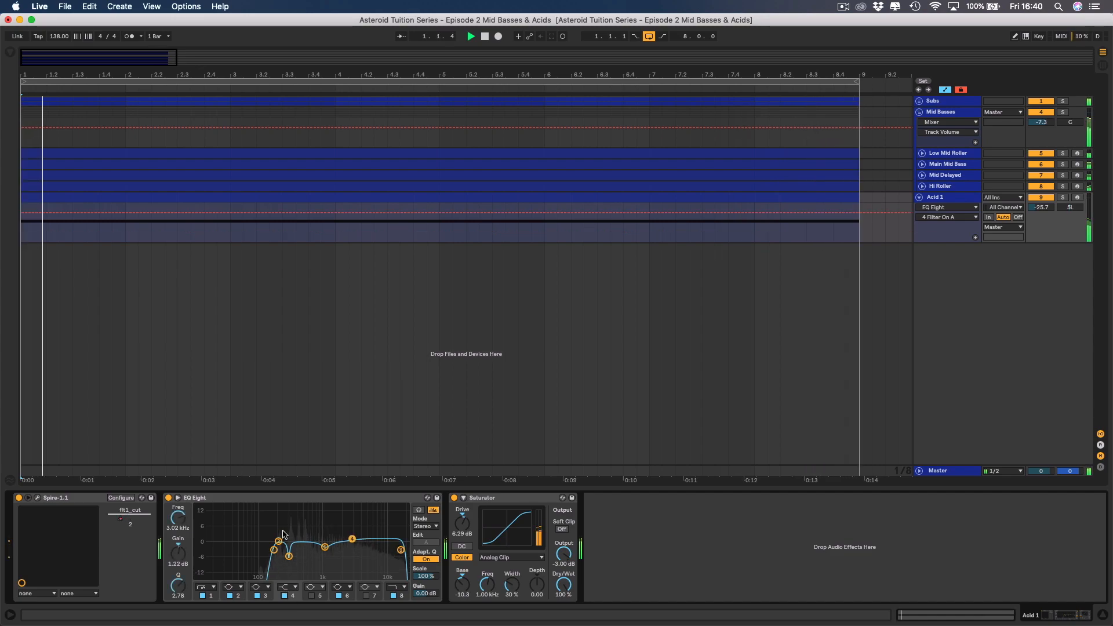
pyautogui.click(169, 553)
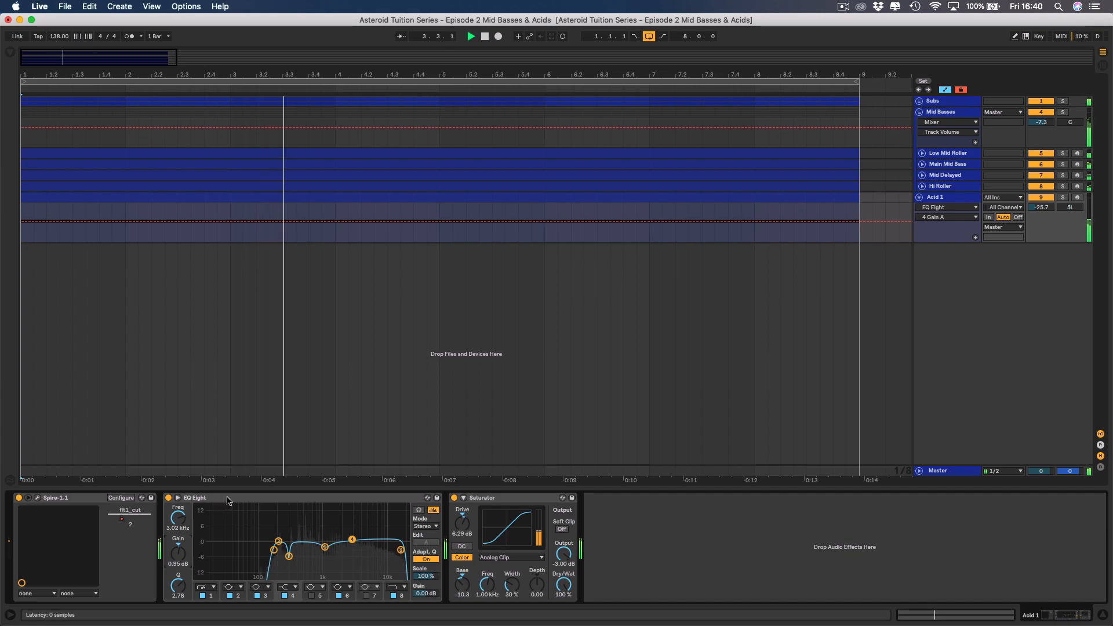
pyautogui.click(178, 498)
pyautogui.doubleClick(174, 545)
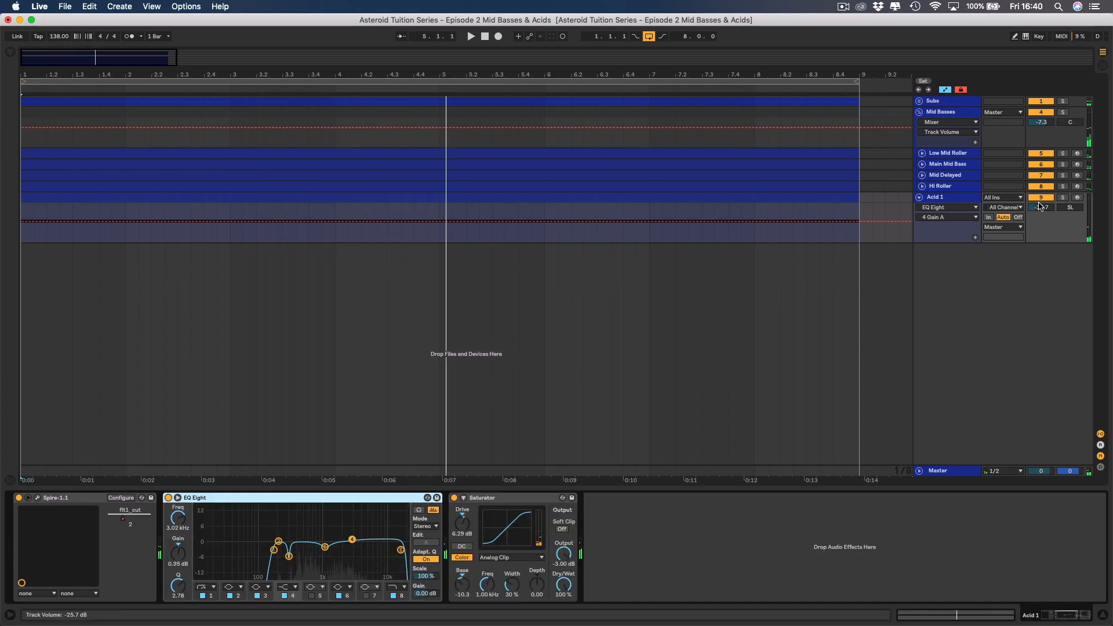
# Solo Acid 1 and set the dry/wet of Spire's delay effect to 434 while listening.
pyautogui.click(1063, 198)
pyautogui.doubleClick(1072, 207)
pyautogui.moveTo(1072, 208); pyautogui.dragTo(1071, 211)
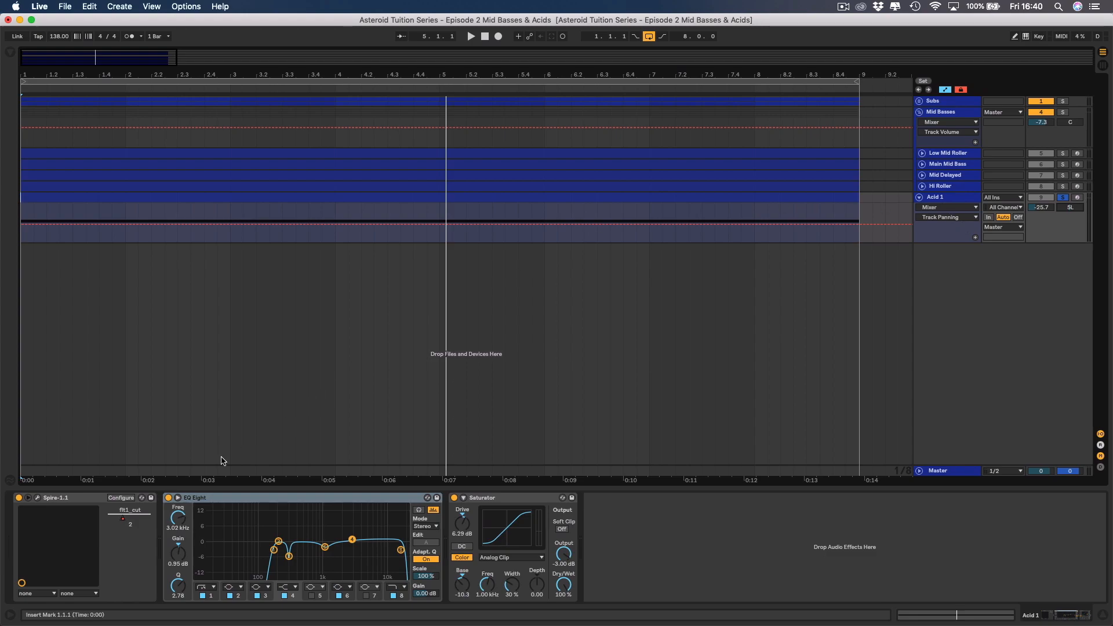
pyautogui.click(39, 497)
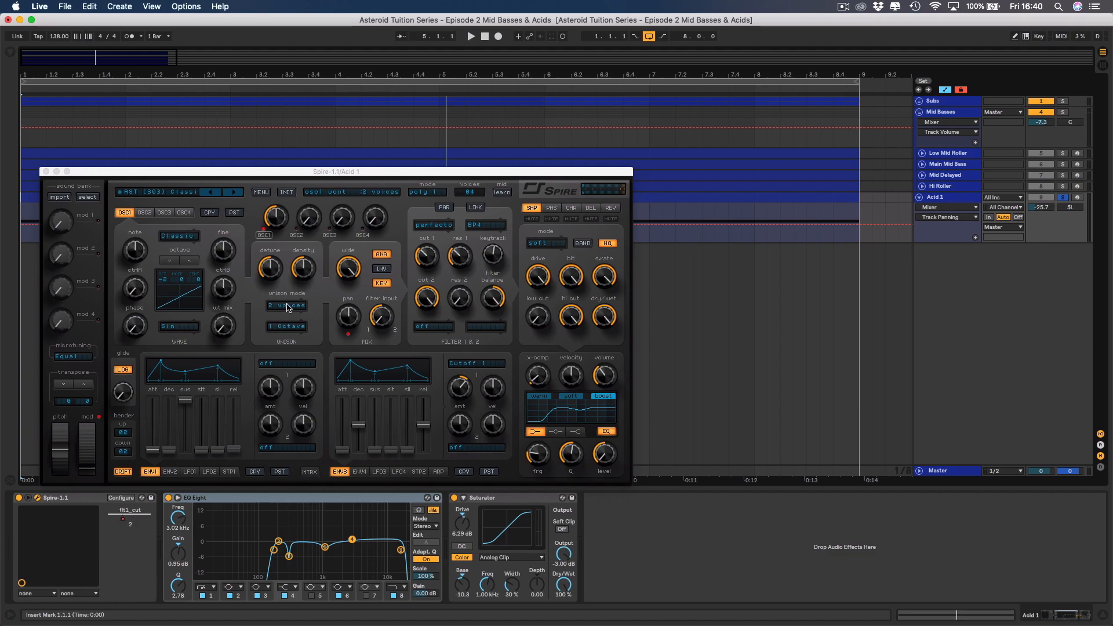
pyautogui.click(610, 208)
pyautogui.click(591, 208)
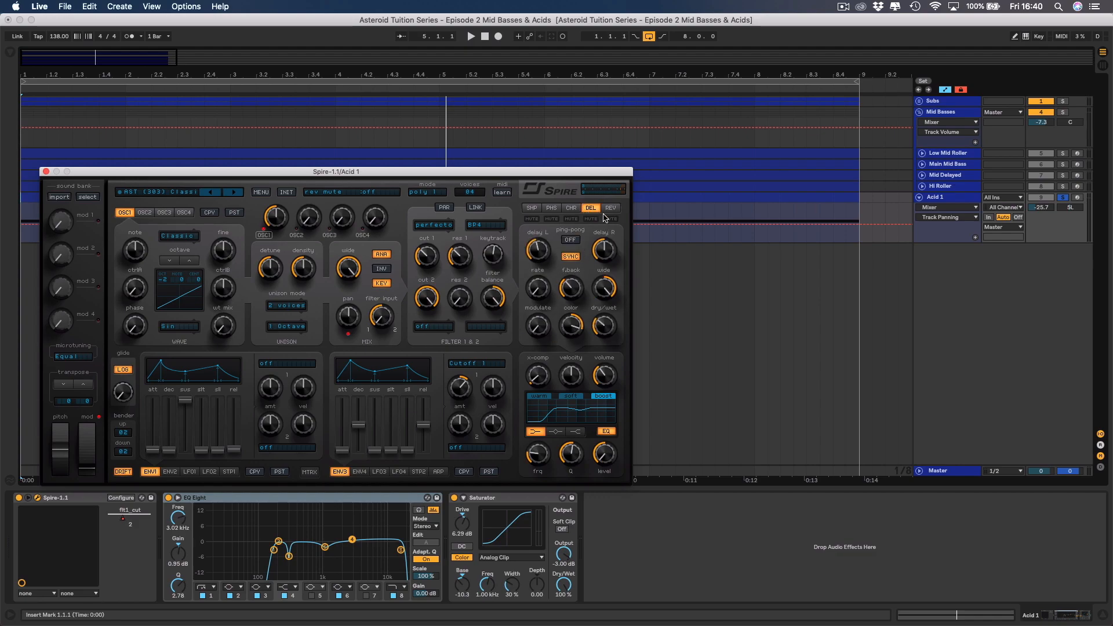
pyautogui.press('space')
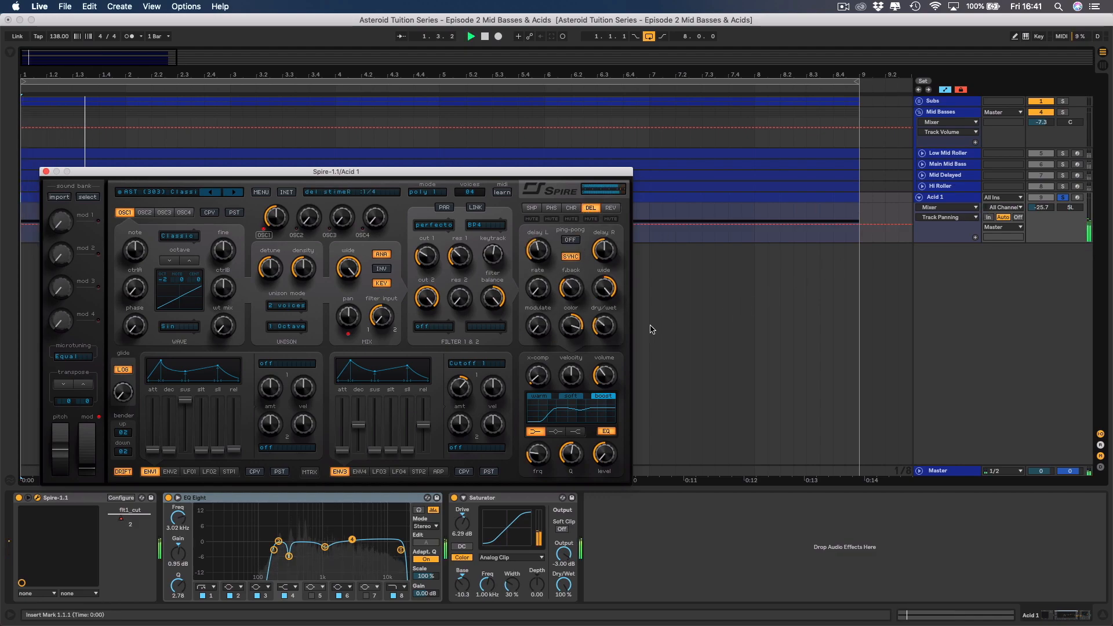
pyautogui.moveTo(608, 331); pyautogui.dragTo(609, 329)
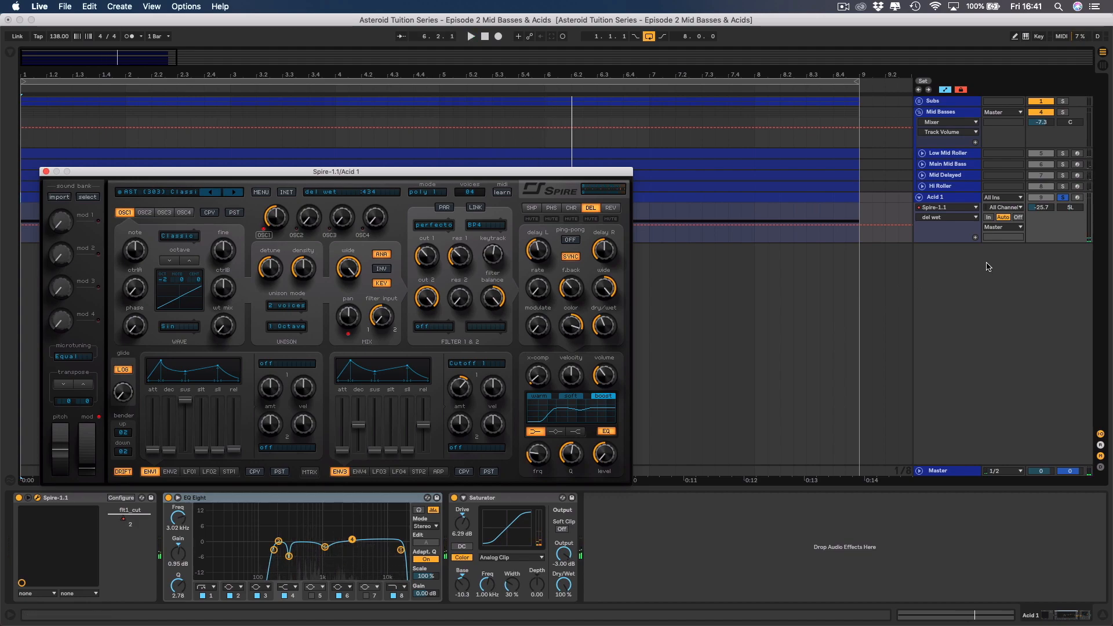
# Unsolo Acid 1, set its track volume to -27.0 dB in the full mix, and fold the track.
pyautogui.click(1064, 199)
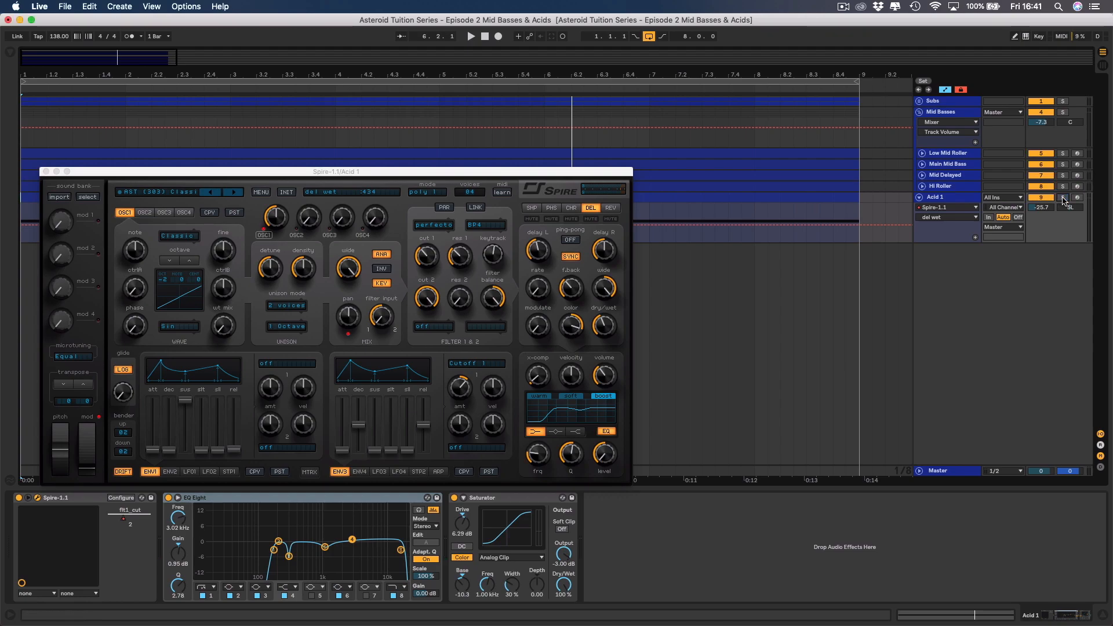
pyautogui.press('space')
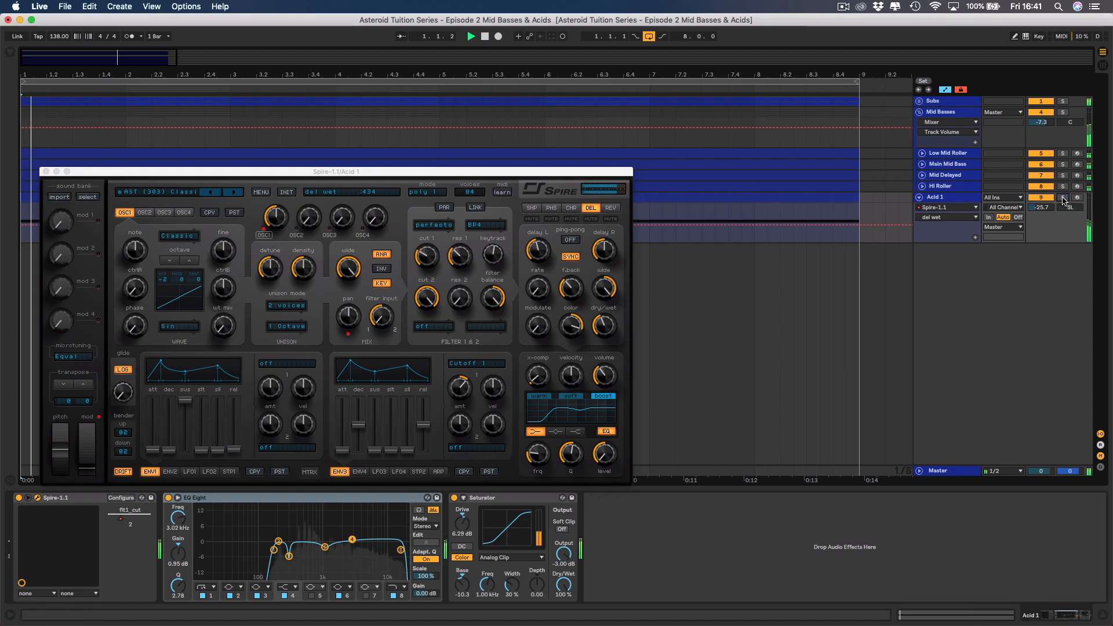
pyautogui.click(47, 172)
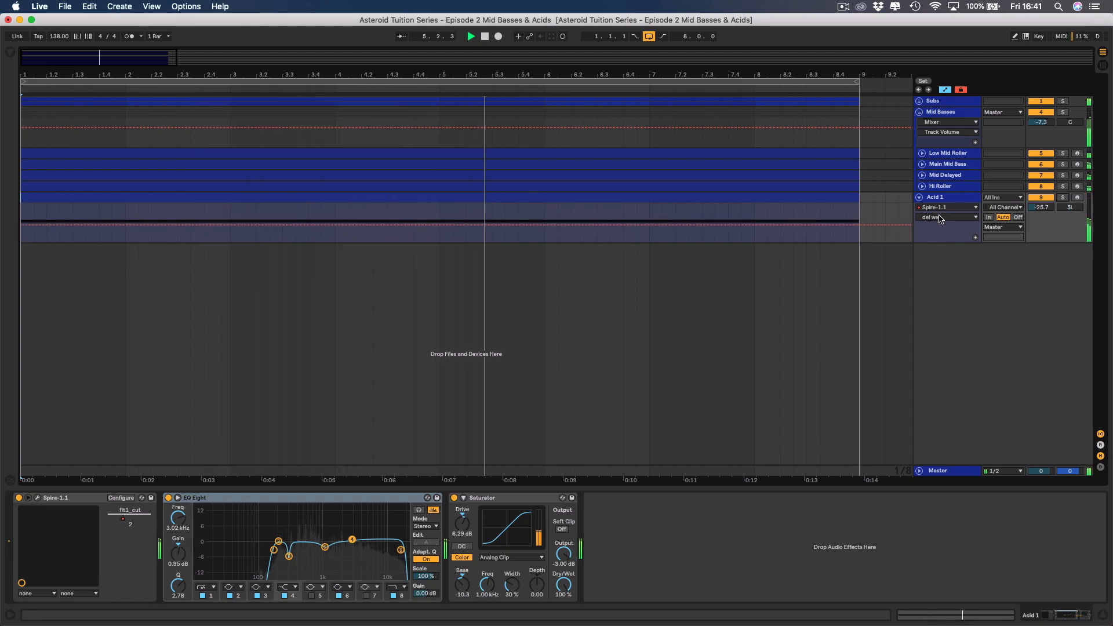
pyautogui.click(1042, 207)
pyautogui.moveTo(1042, 207); pyautogui.dragTo(1050, 211)
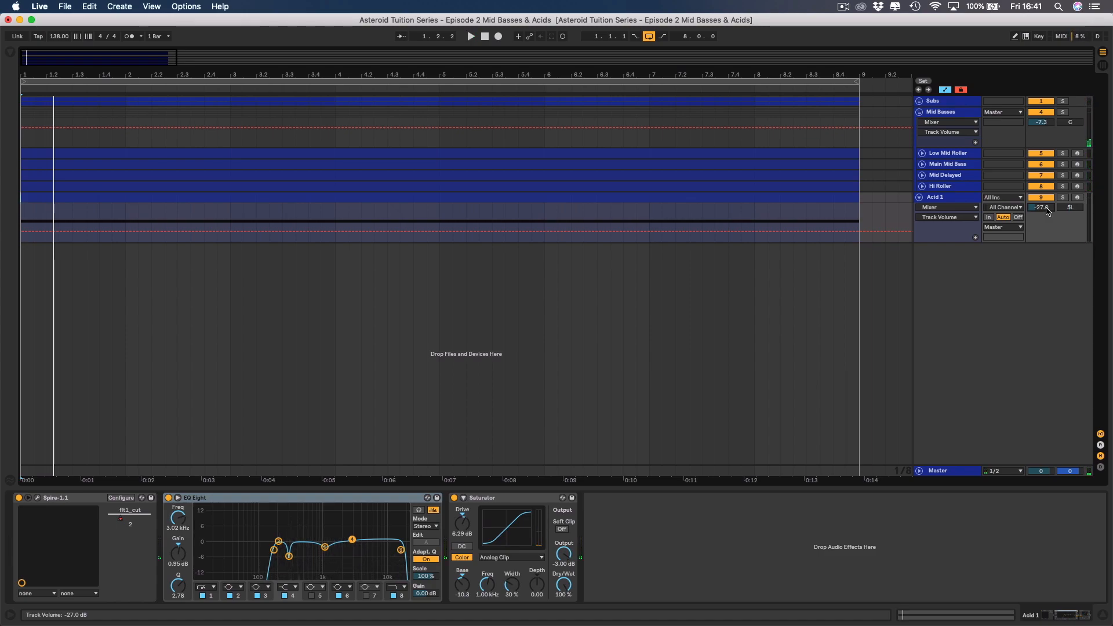
pyautogui.click(920, 197)
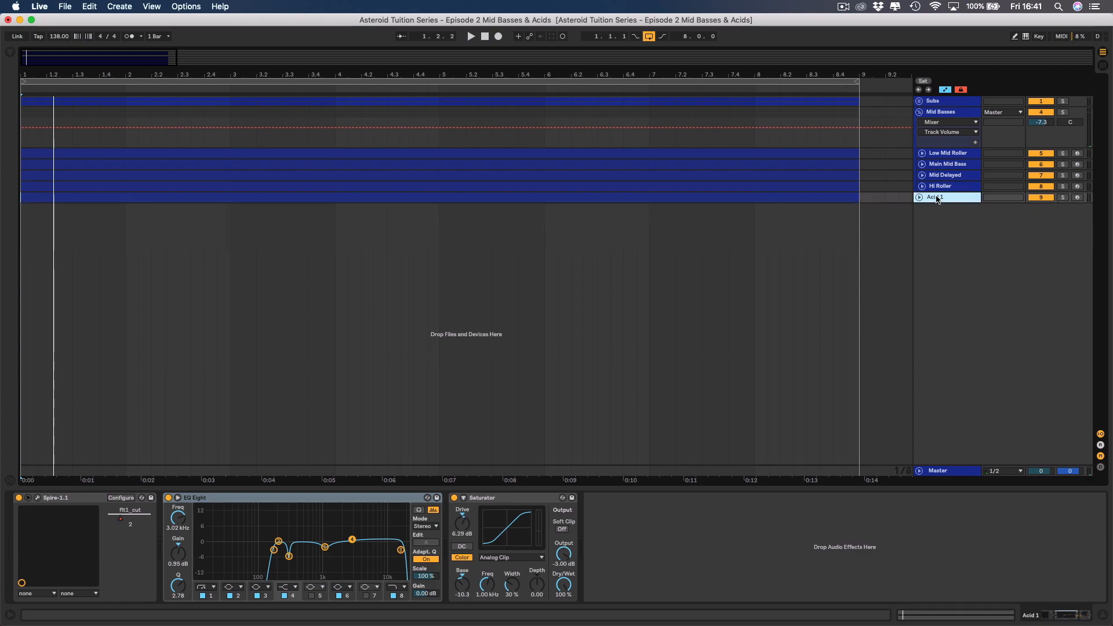
# Duplicate Acid 1 as Acid 2 and load the preset AST (303) Classico II.spf into its Spire.
pyautogui.press('super+d')
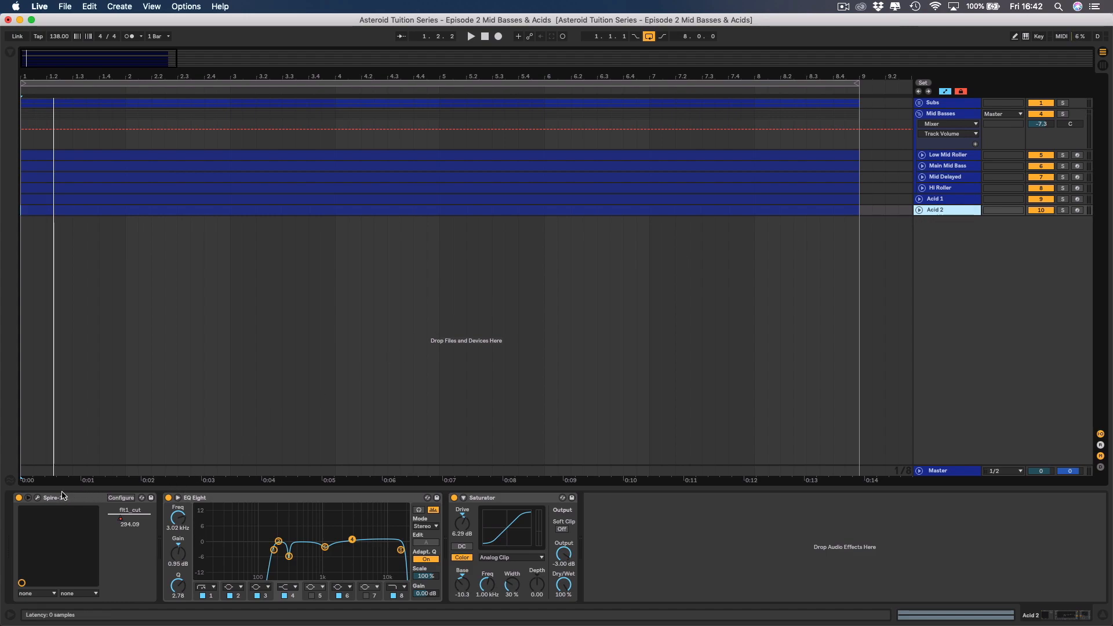
pyautogui.click(36, 498)
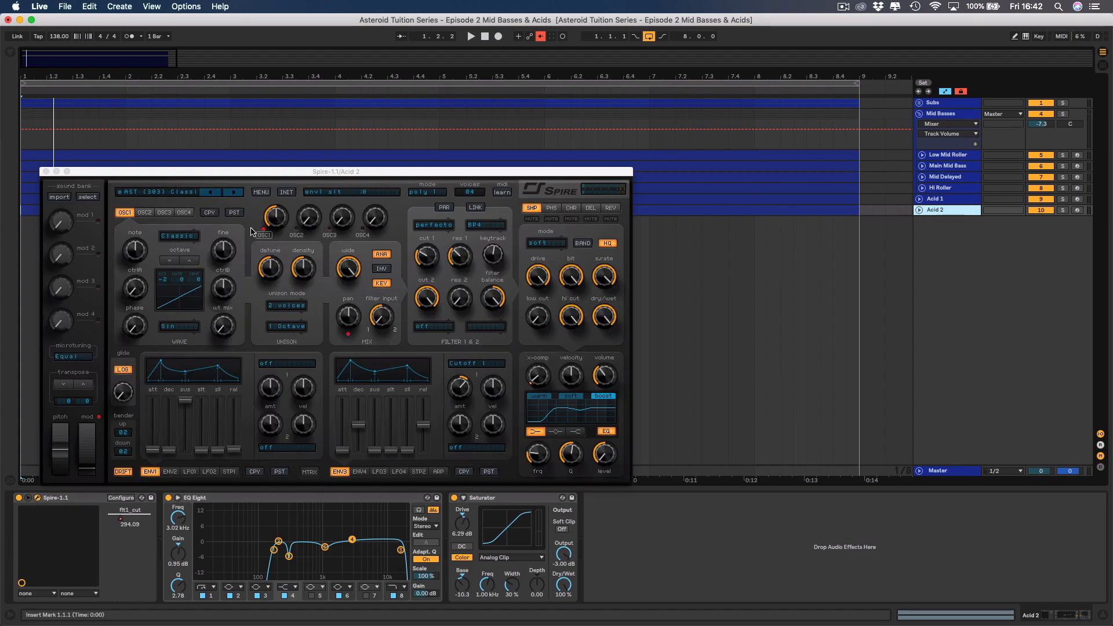
pyautogui.click(261, 193)
pyautogui.moveTo(284, 204)
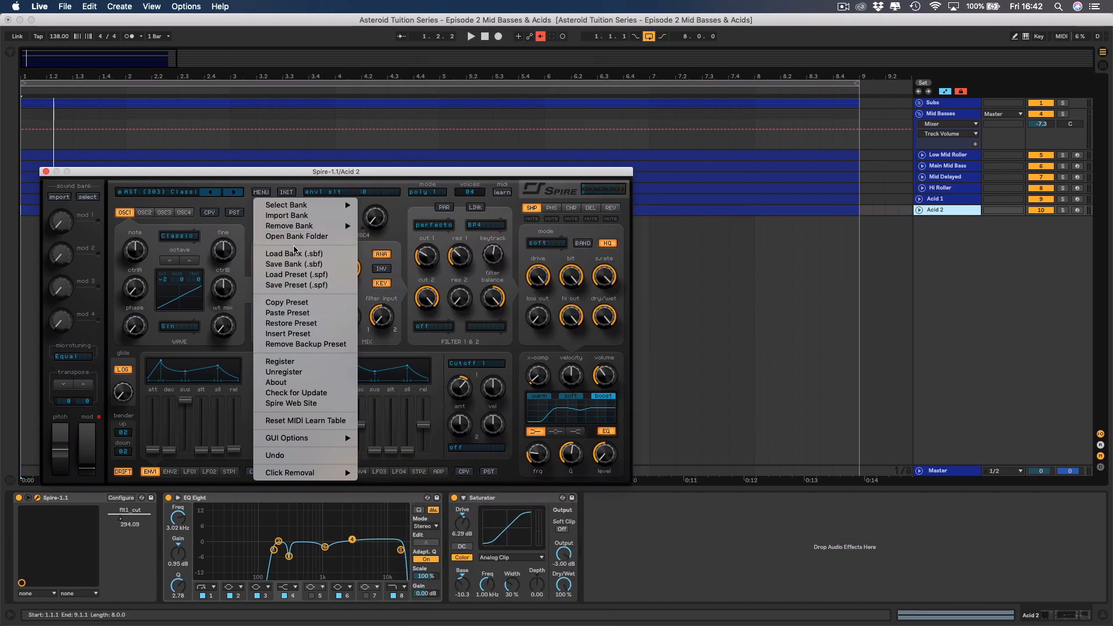
pyautogui.click(297, 275)
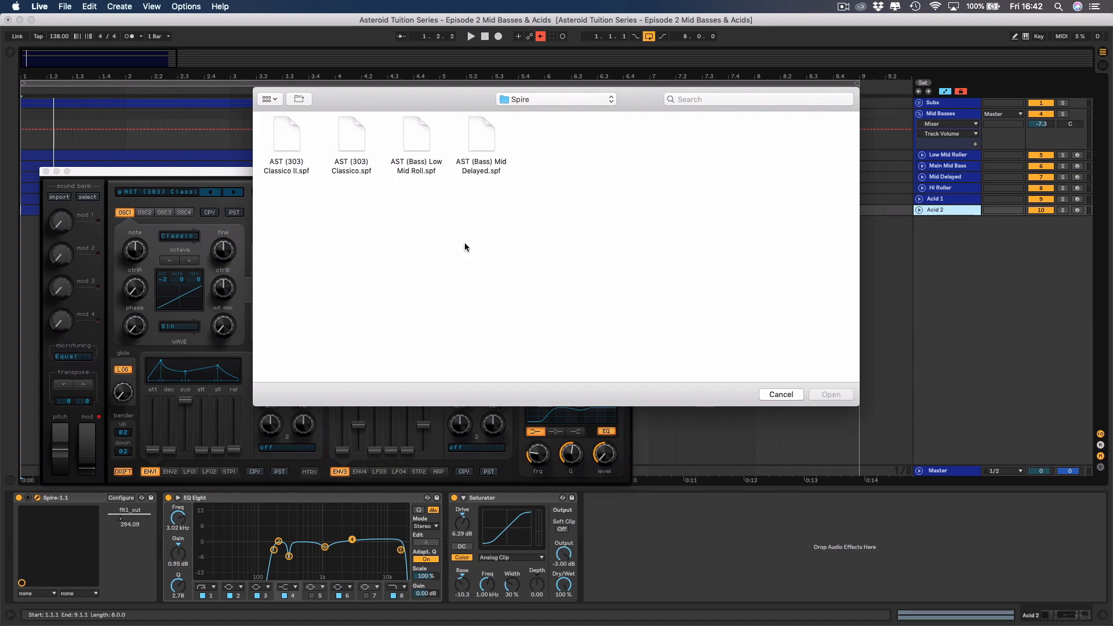
pyautogui.doubleClick(305, 140)
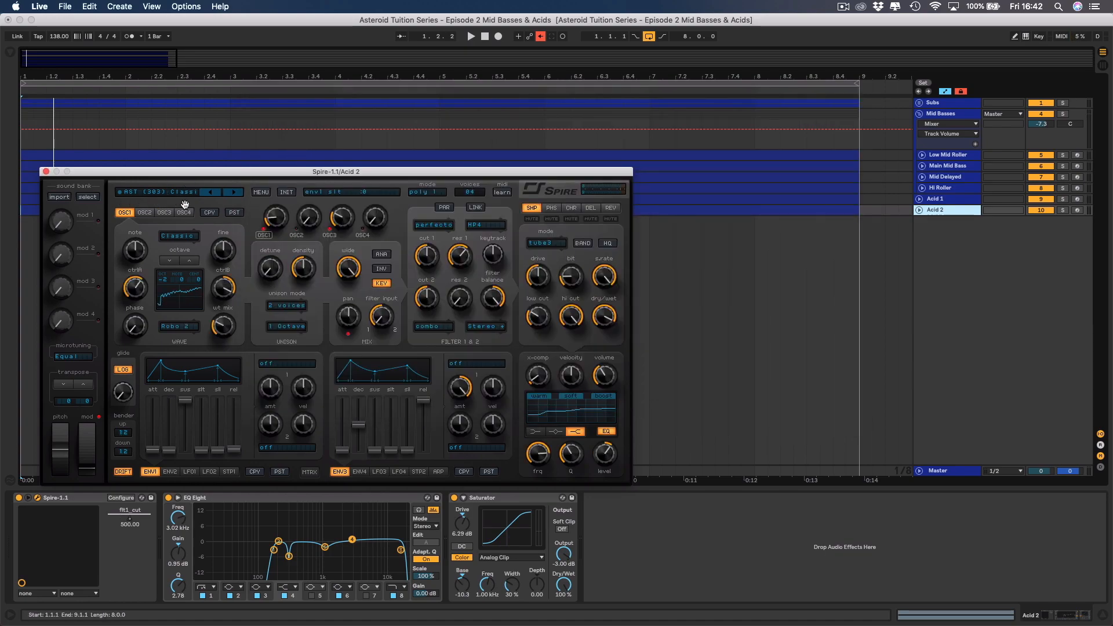
# Solo Acid 2 and audition the new preset, inspecting Spire's shaper and phaser effect sections.
pyautogui.click(1063, 211)
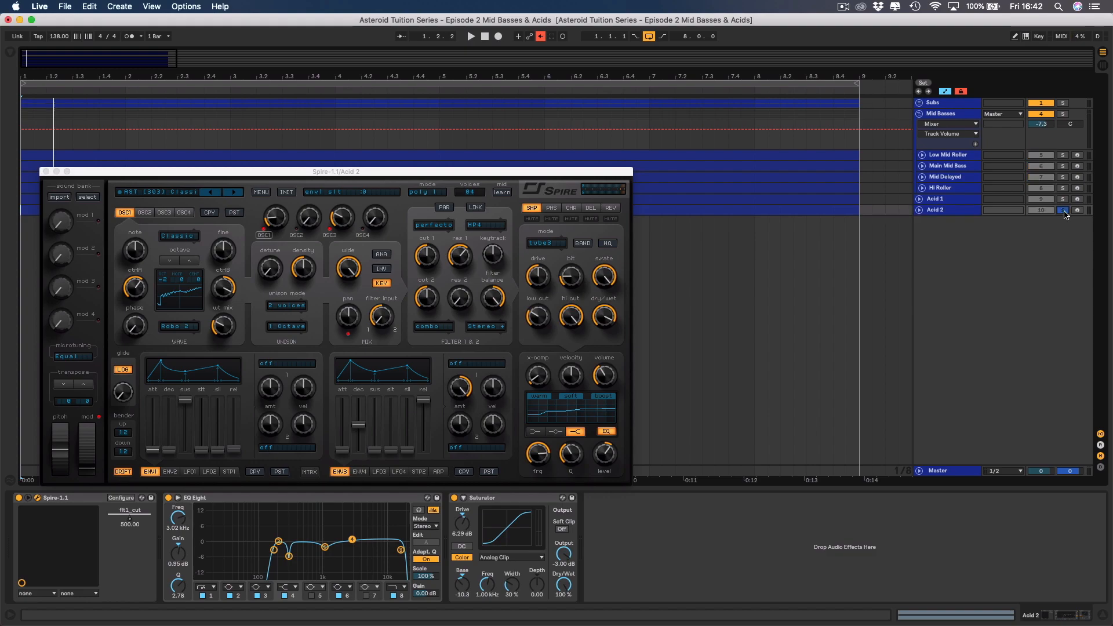
pyautogui.press('space')
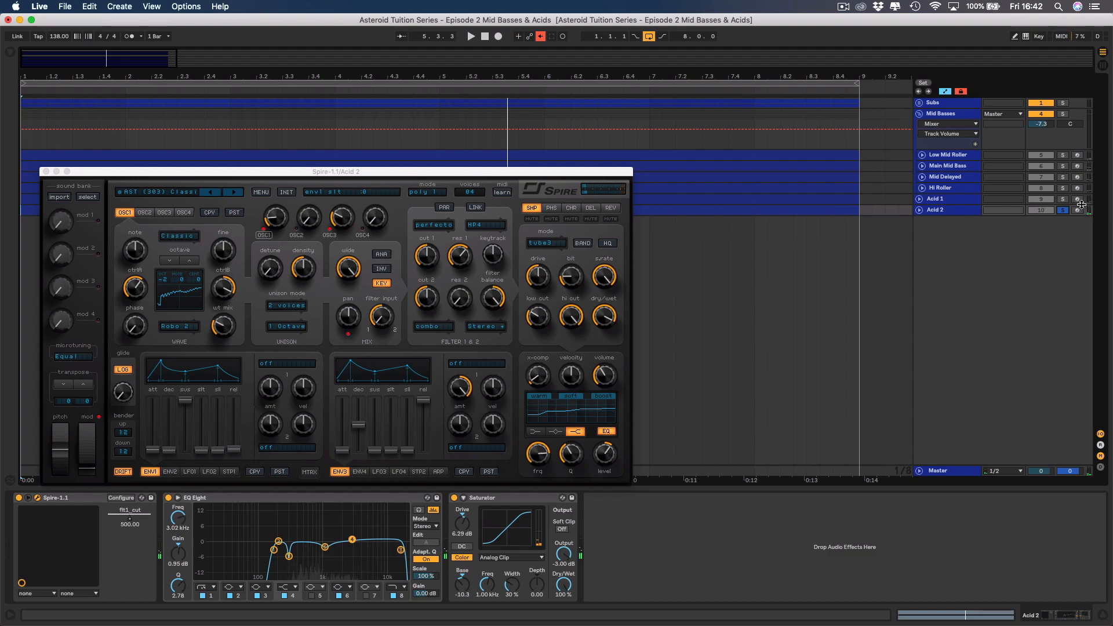
pyautogui.click(551, 208)
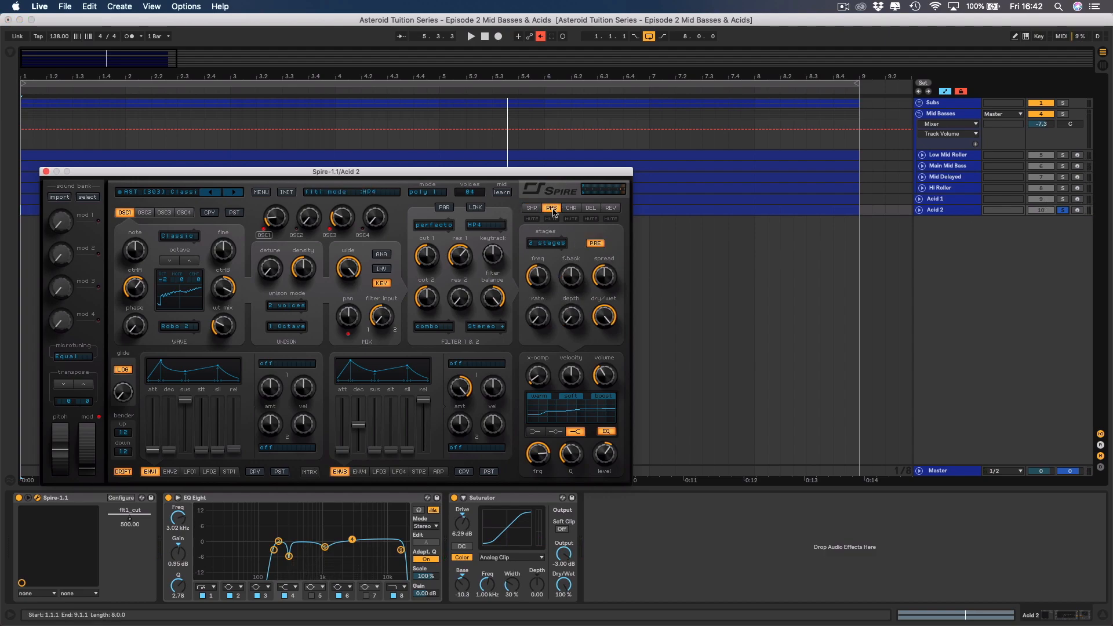
pyautogui.click(540, 36)
pyautogui.click(551, 209)
pyautogui.click(529, 209)
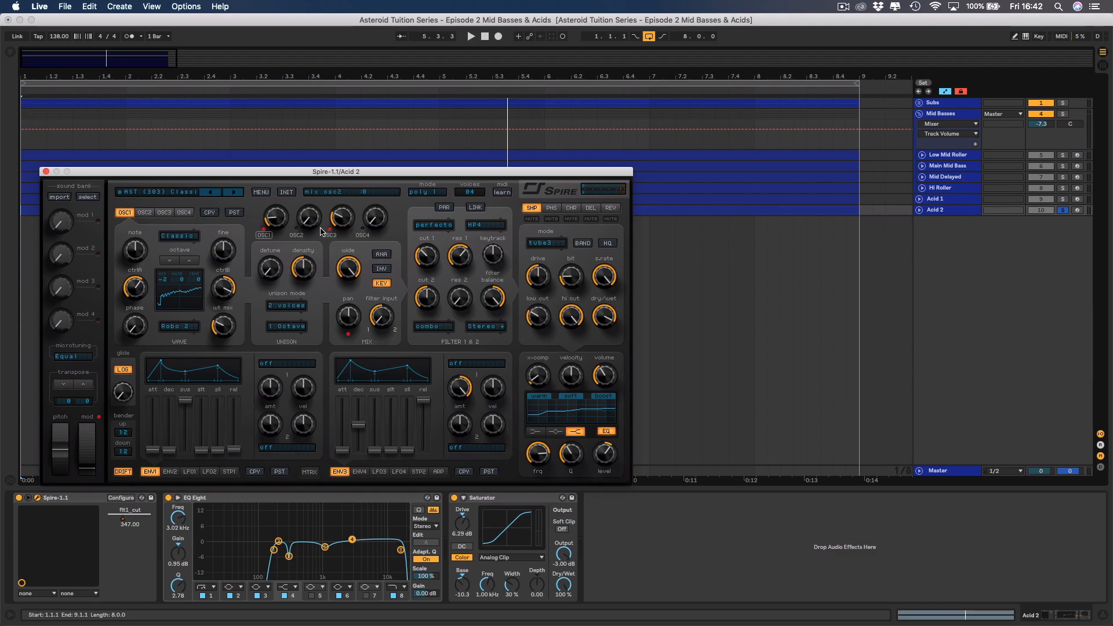
pyautogui.press('space')
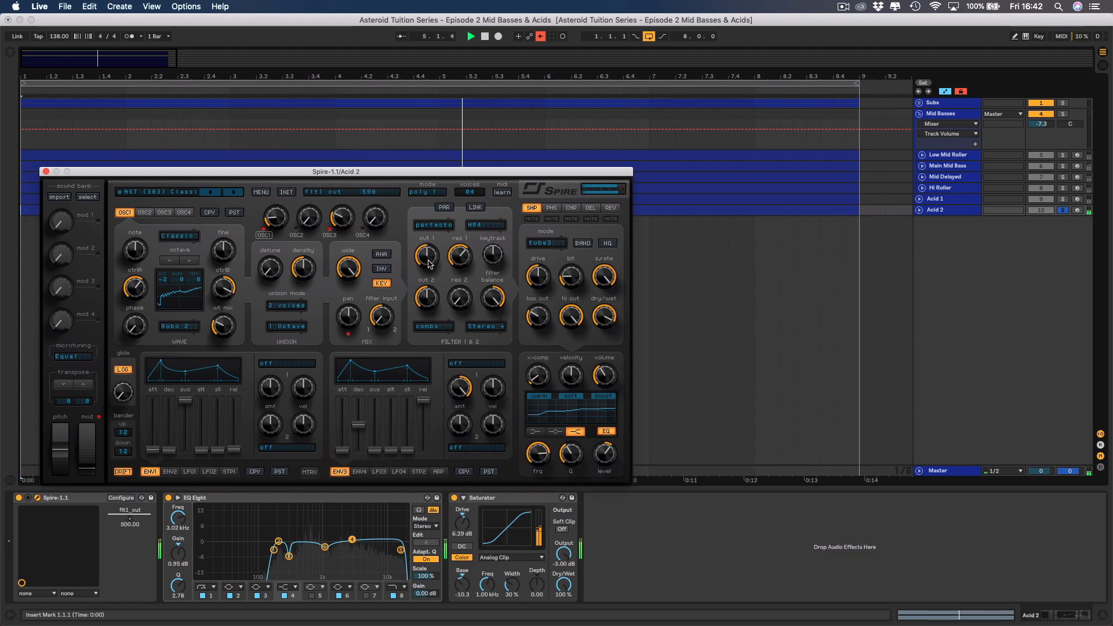
# Re-enable the overridden automation, close Spire, and clear Acid 2's flt1 cut automation envelope.
pyautogui.click(541, 37)
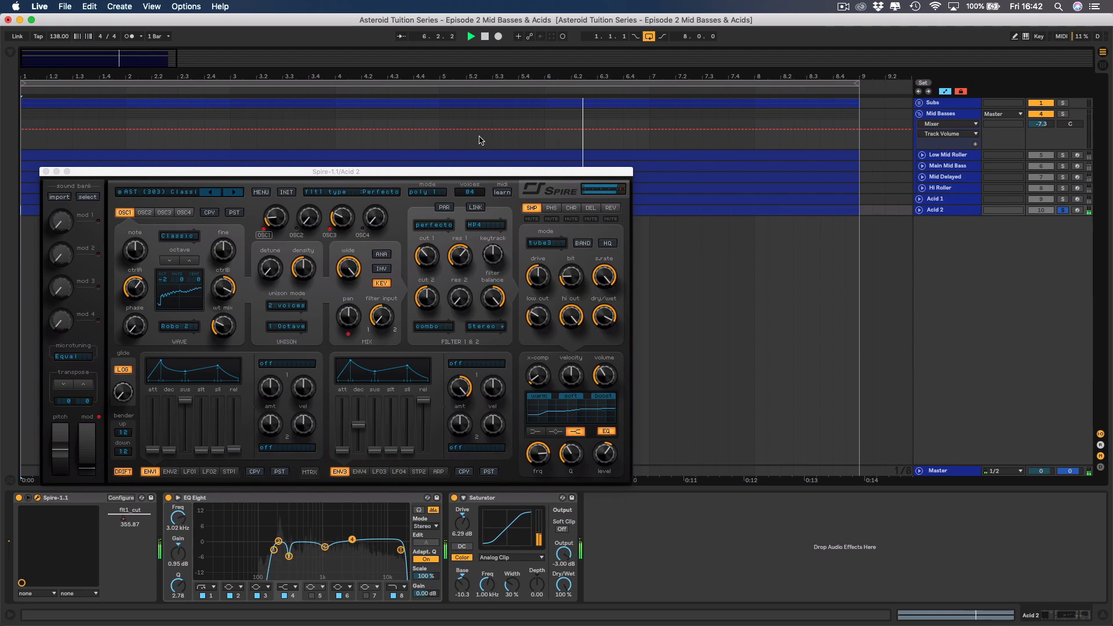
pyautogui.click(47, 172)
pyautogui.click(919, 210)
pyautogui.click(954, 220)
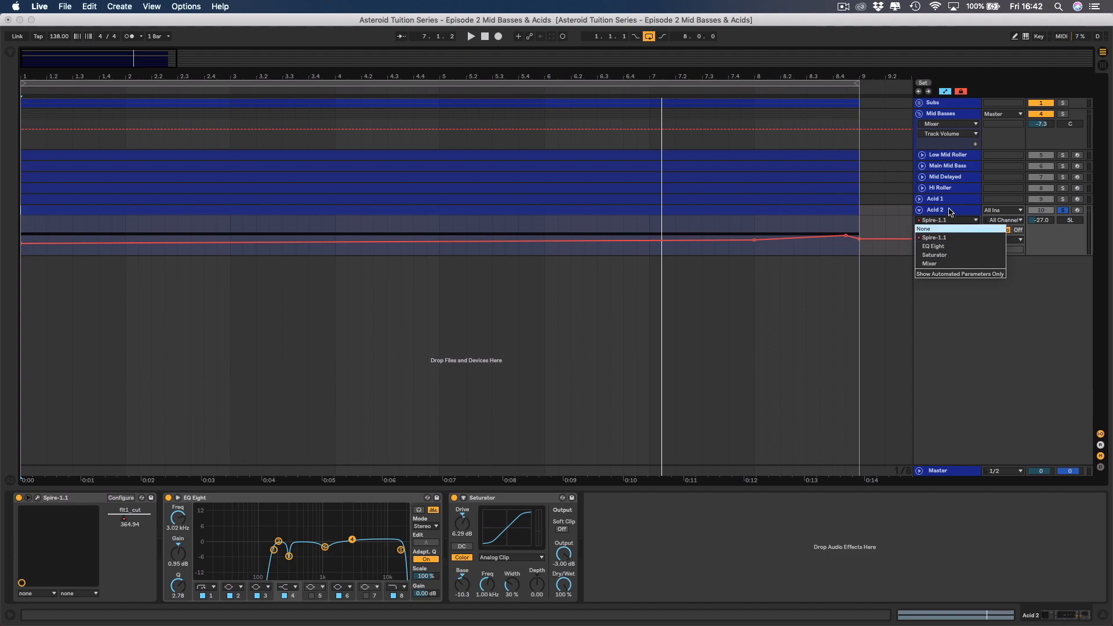
pyautogui.click(952, 219)
pyautogui.rightClick(943, 245)
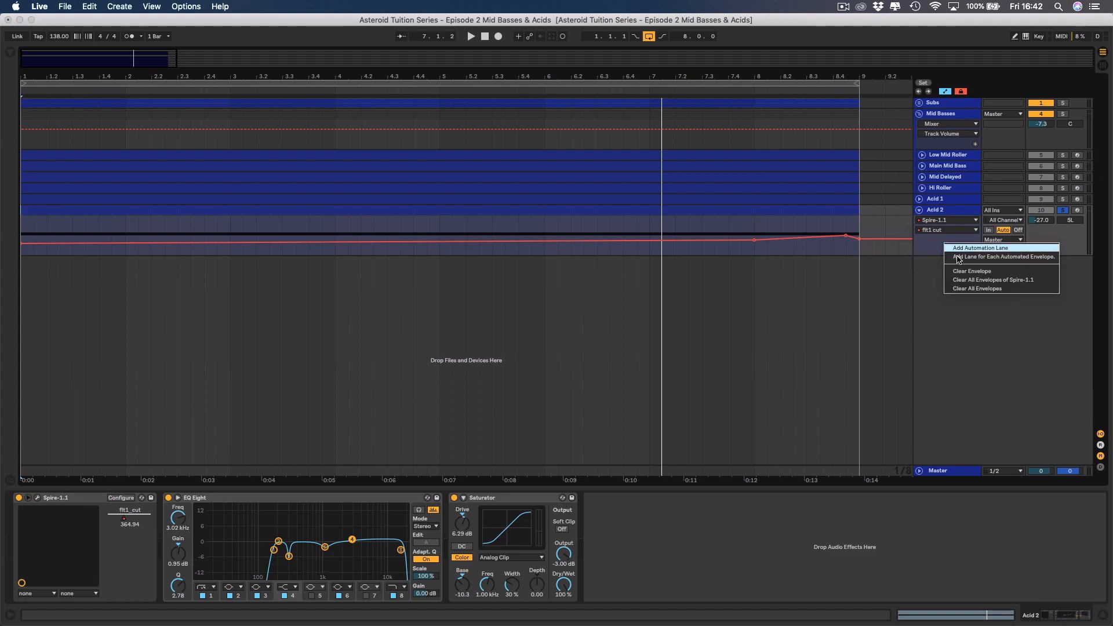
pyautogui.click(972, 271)
# With Acid 2 unsoloed and Acid 1 muted, set Acid 2's track volume to -26.6 dB and its panning to centre.
pyautogui.press('space')
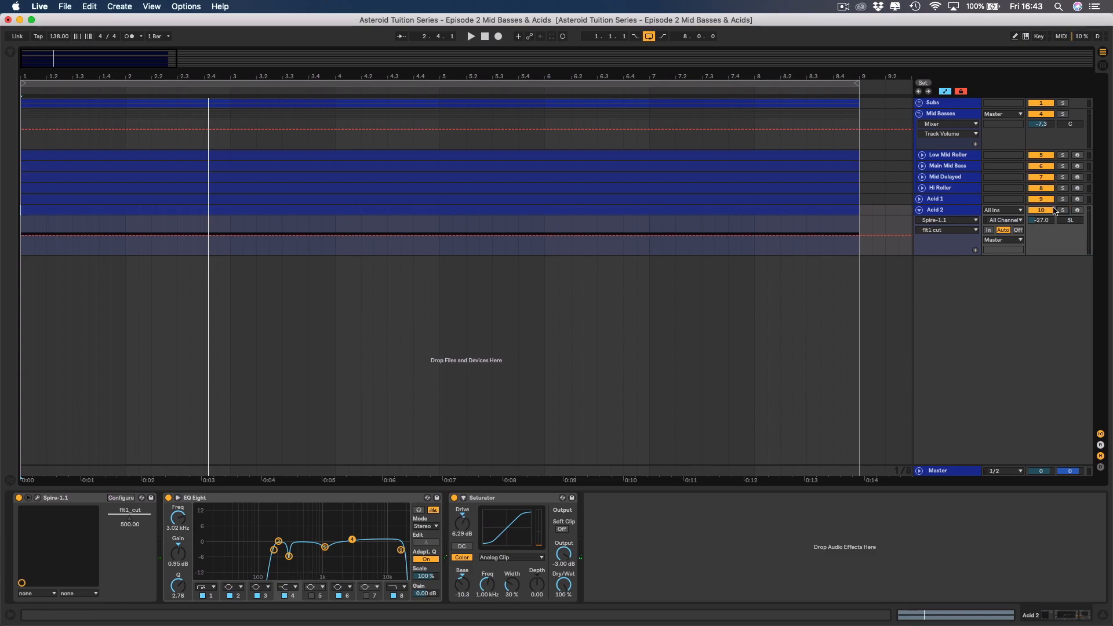
pyautogui.press('space')
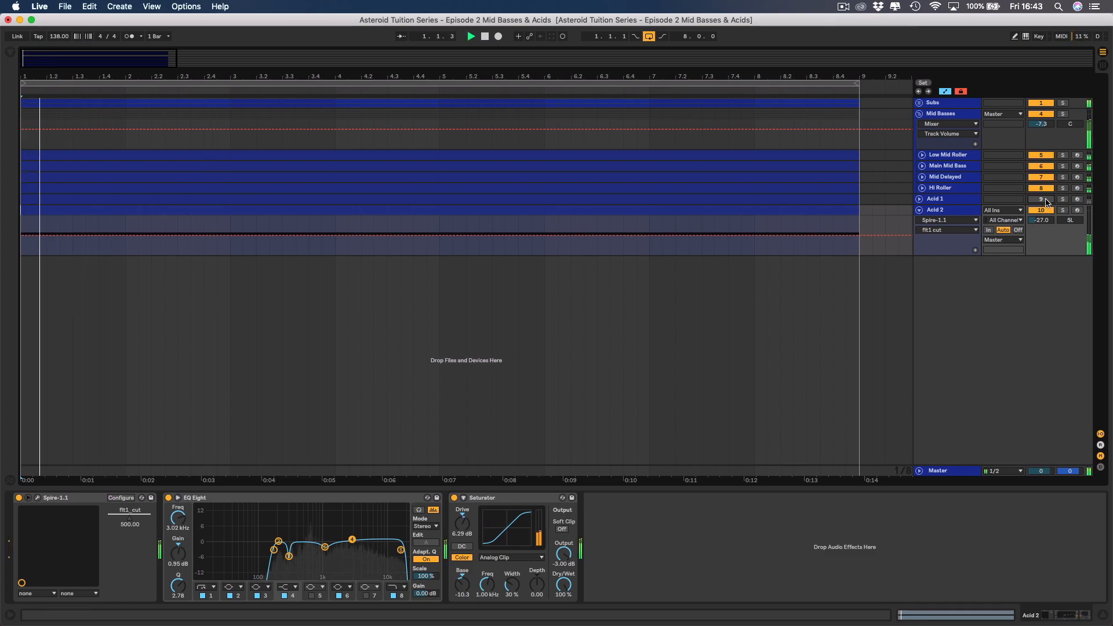
pyautogui.click(1041, 220)
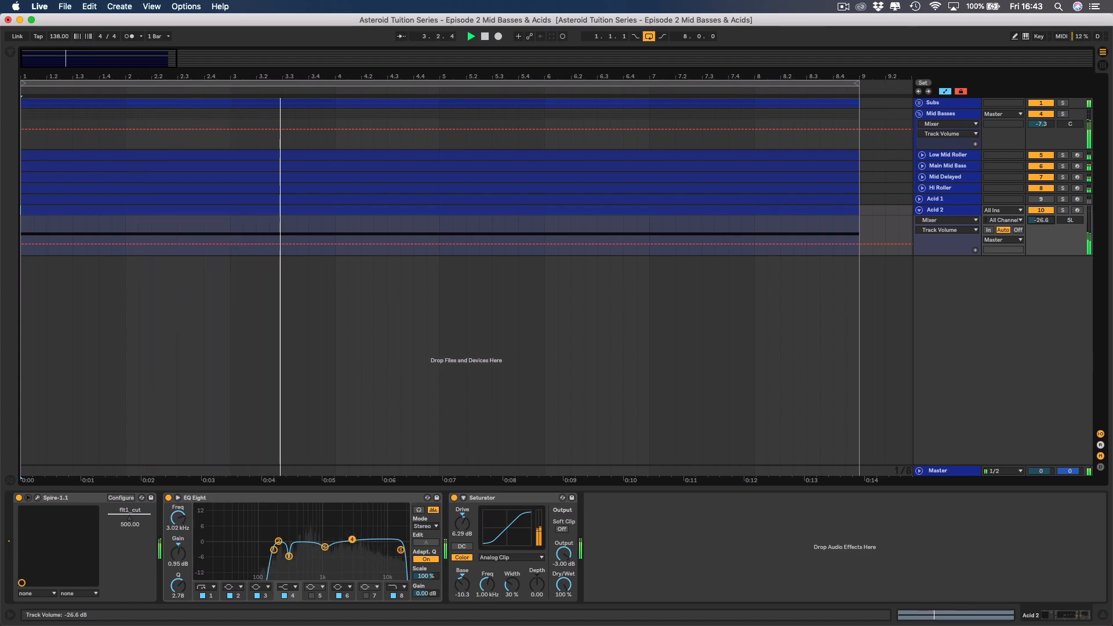
pyautogui.moveTo(1041, 220); pyautogui.dragTo(1041, 218)
pyautogui.click(1071, 220)
pyautogui.press('Delete')
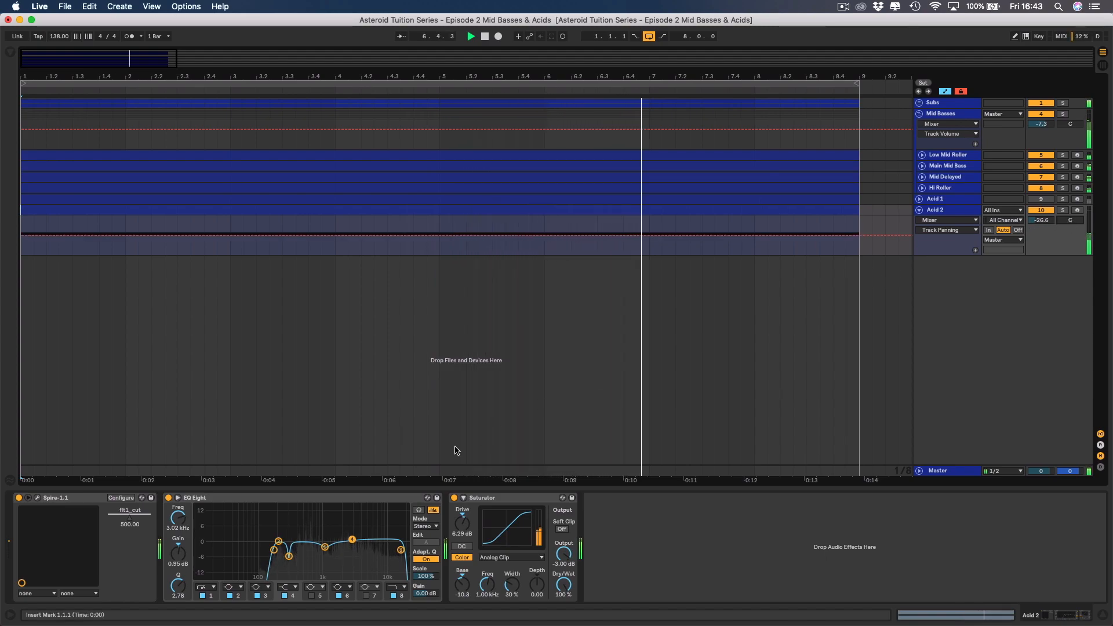
# In Acid 2's EQ Eight, switch off bands 3 and 4 and raise band 1's low cut to 225 Hz.
pyautogui.click(255, 596)
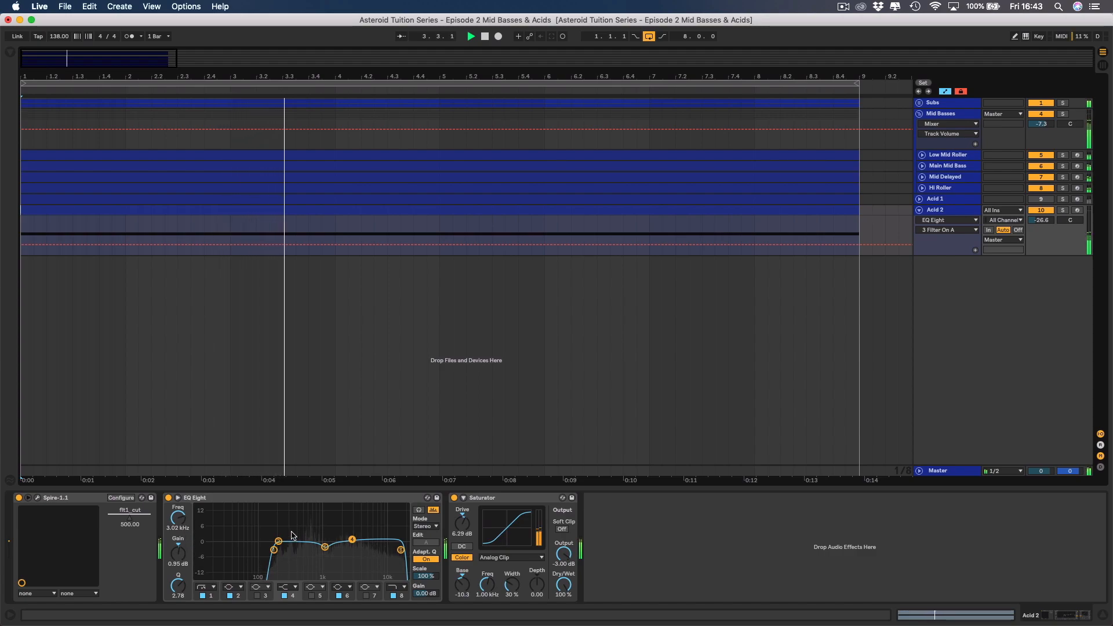
pyautogui.click(273, 549)
pyautogui.moveTo(274, 549); pyautogui.dragTo(281, 551)
pyautogui.click(178, 520)
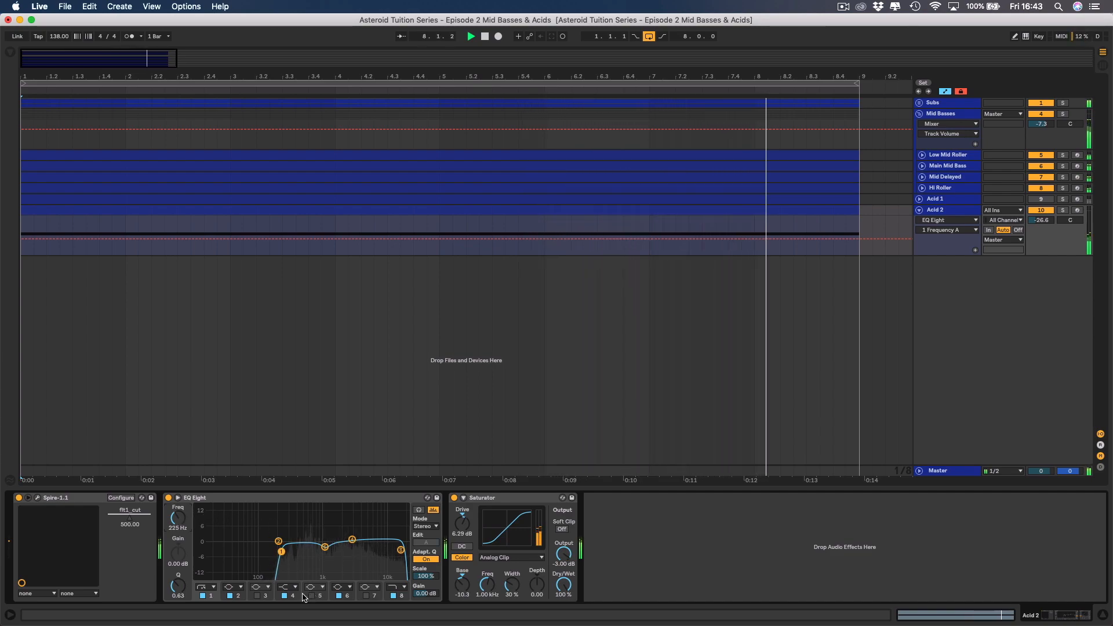
pyautogui.click(284, 596)
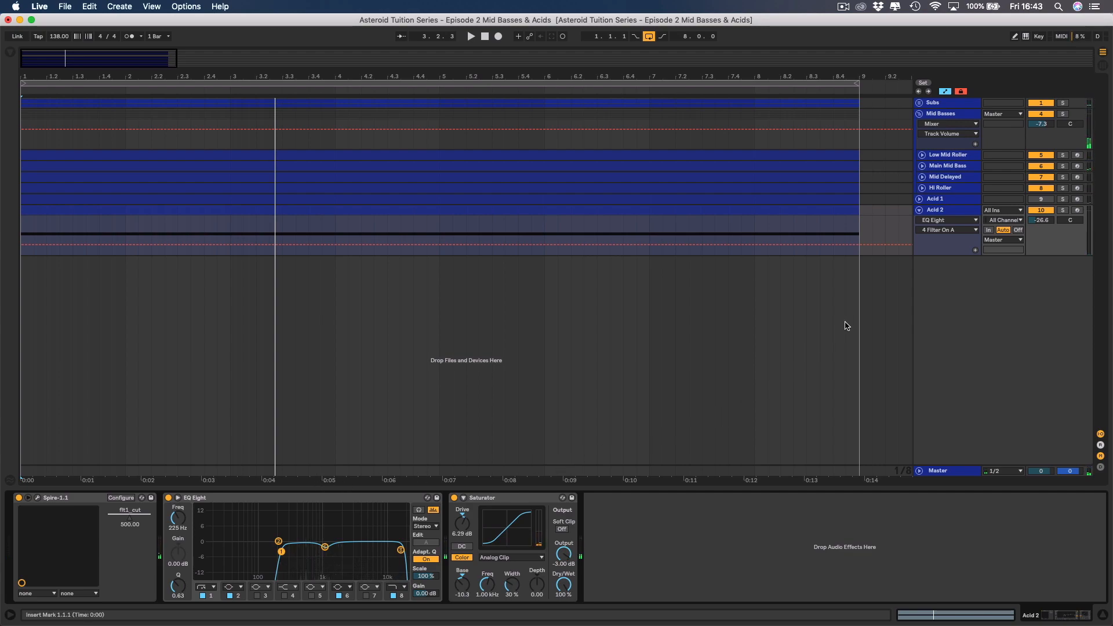
# Unmute Acid 1, then pan Acid 2 to 10R and set its track volume to -28.8 dB during playback.
pyautogui.click(1043, 200)
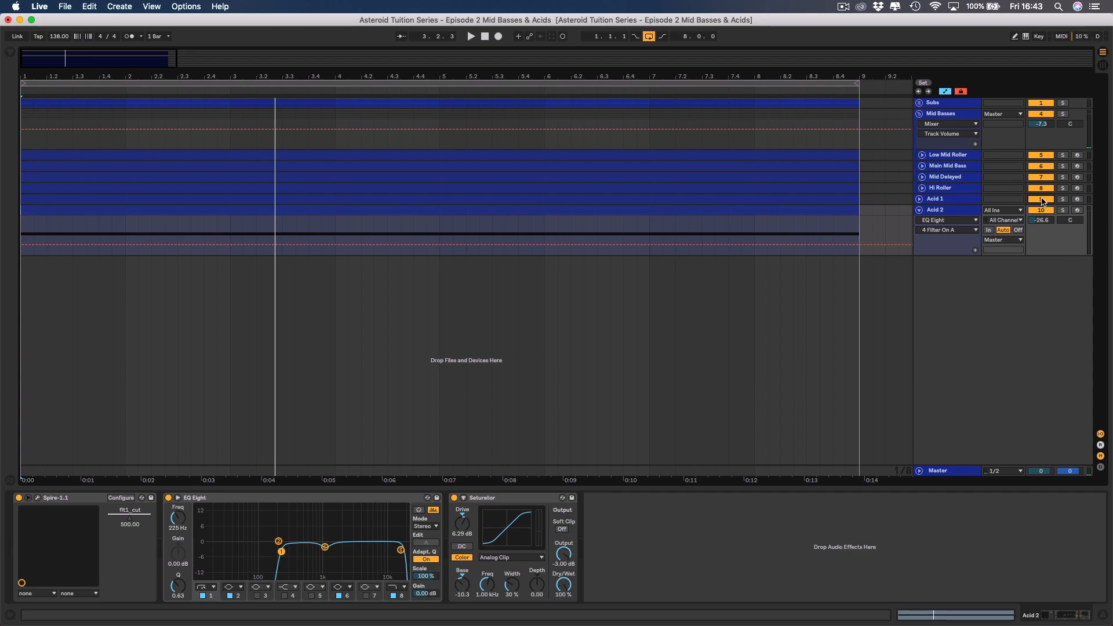
pyautogui.press('space')
pyautogui.moveTo(1073, 221); pyautogui.dragTo(1050, 229)
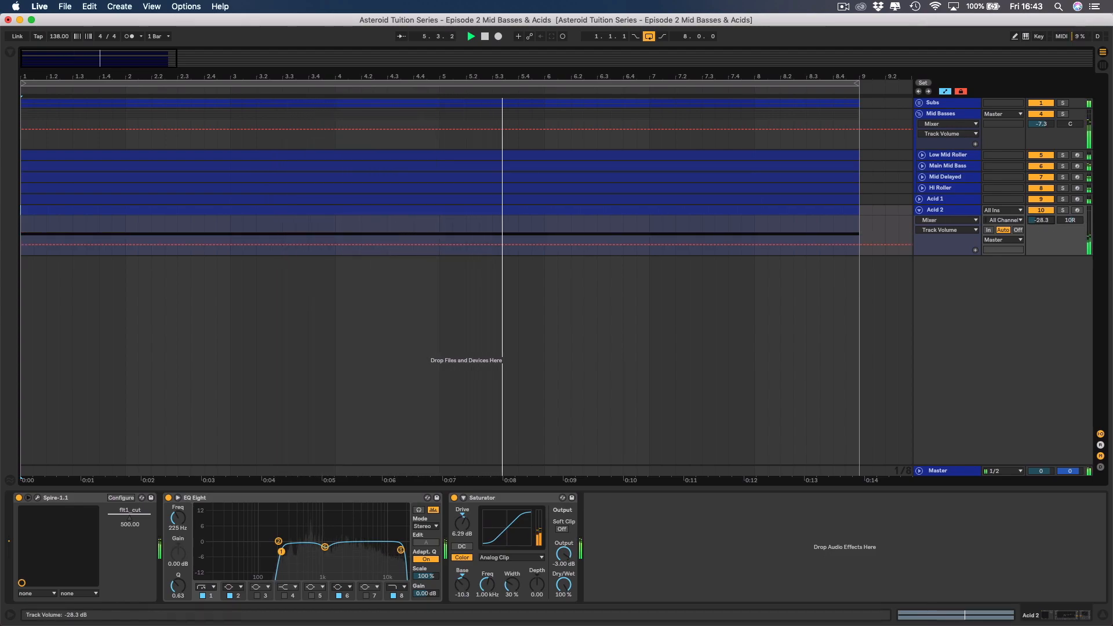
# Unfold Acid 1, compare the mix with it muted and unmuted, and fold both acid tracks.
pyautogui.click(921, 199)
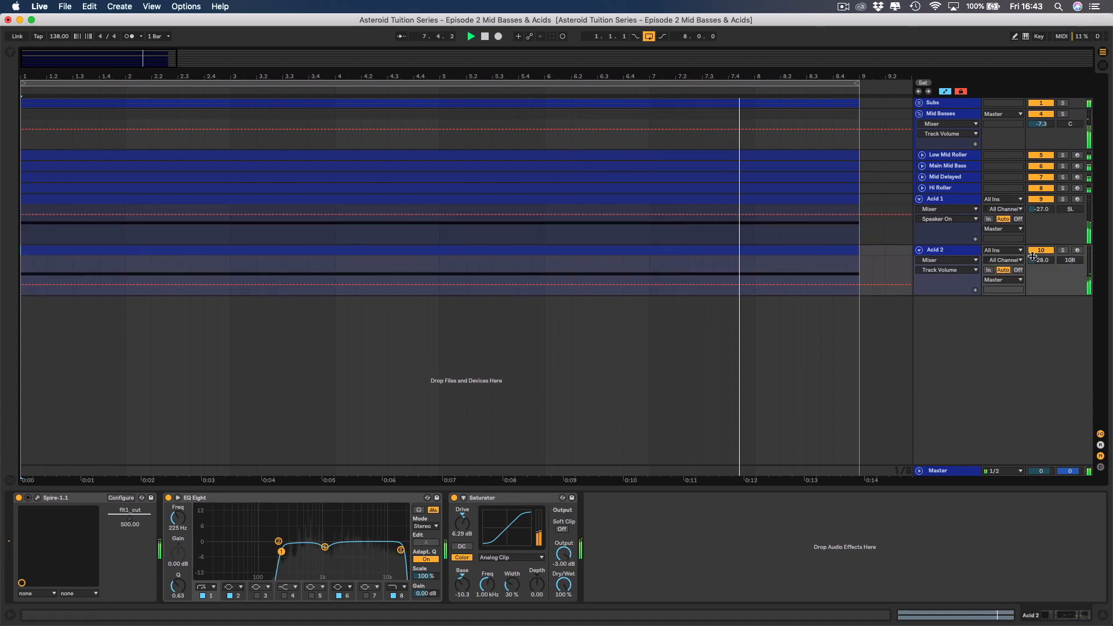
pyautogui.click(1041, 199)
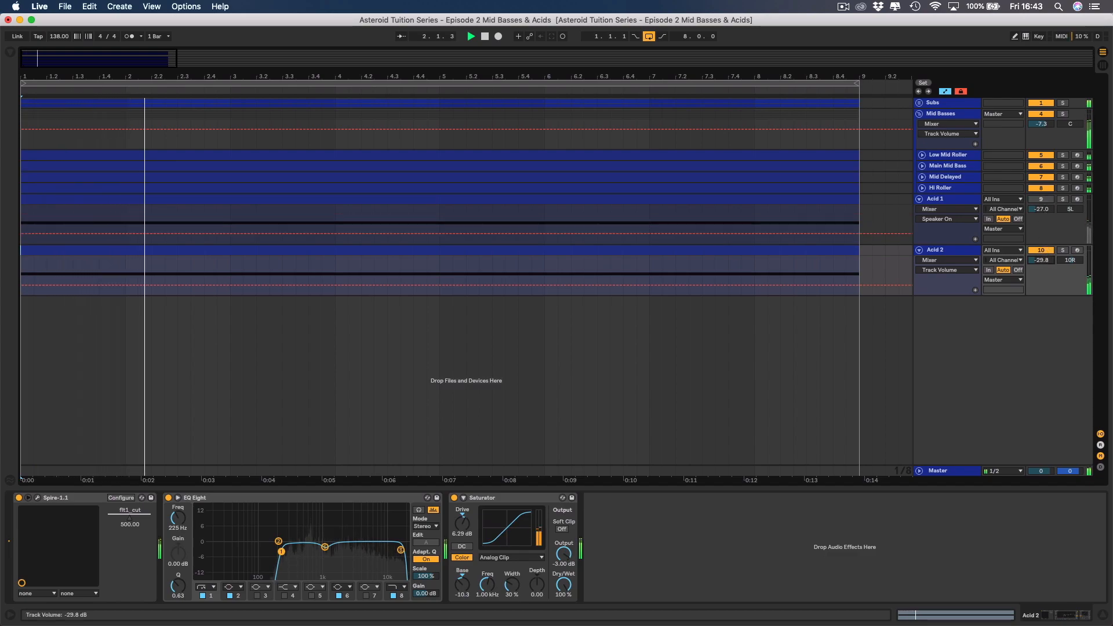
pyautogui.click(1040, 198)
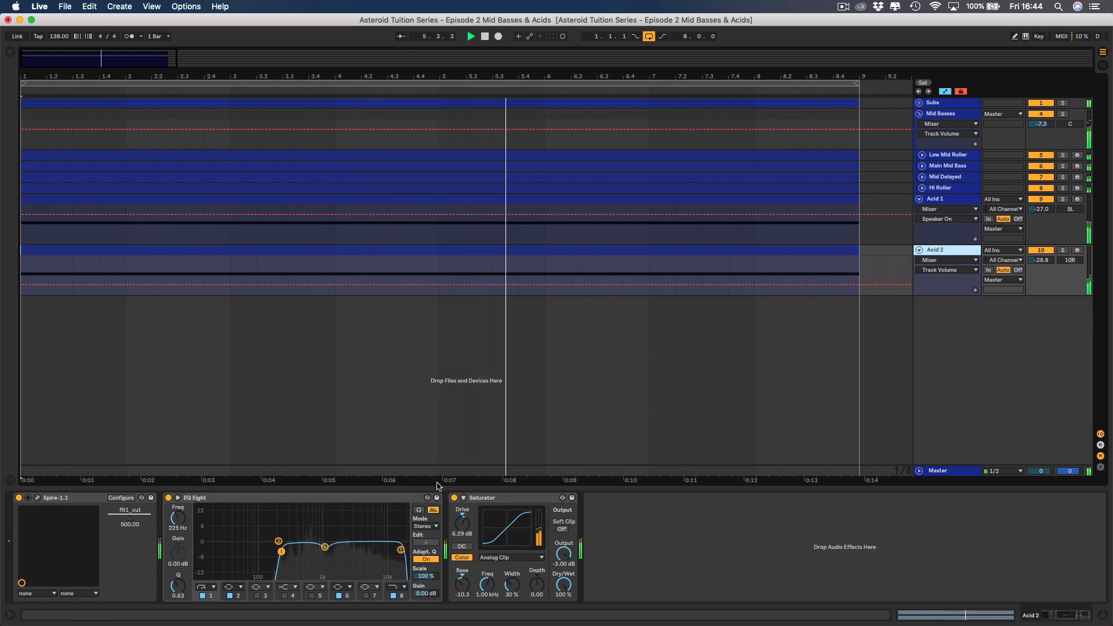
pyautogui.click(919, 199)
pyautogui.click(919, 211)
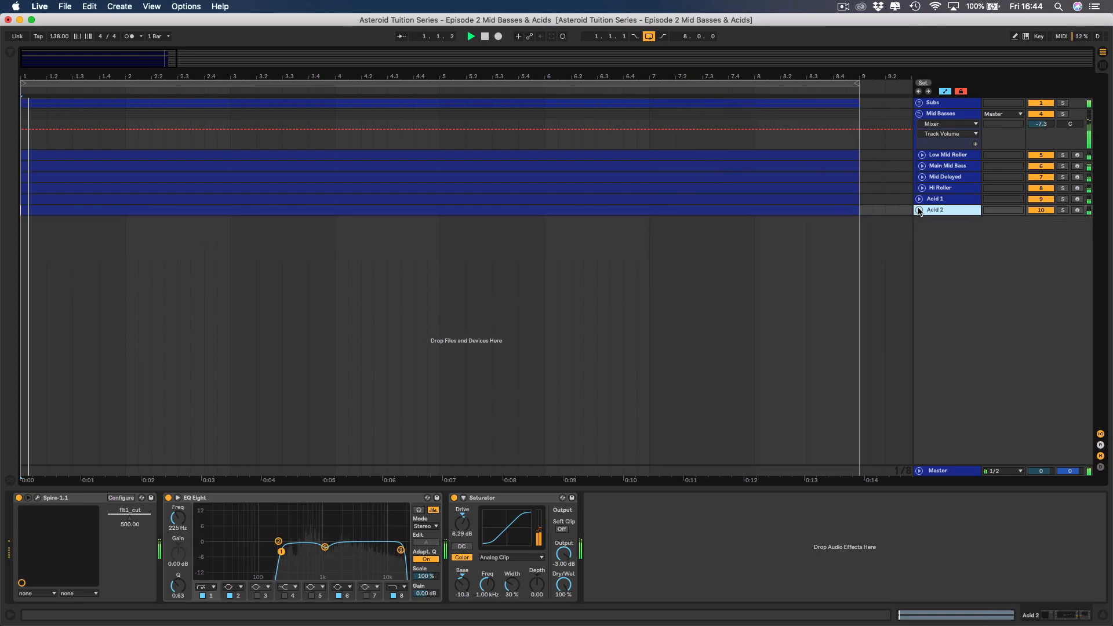
# Set Acid 2's panning to 7R and its track volume to -30.0 dB, and fold the track.
pyautogui.click(919, 210)
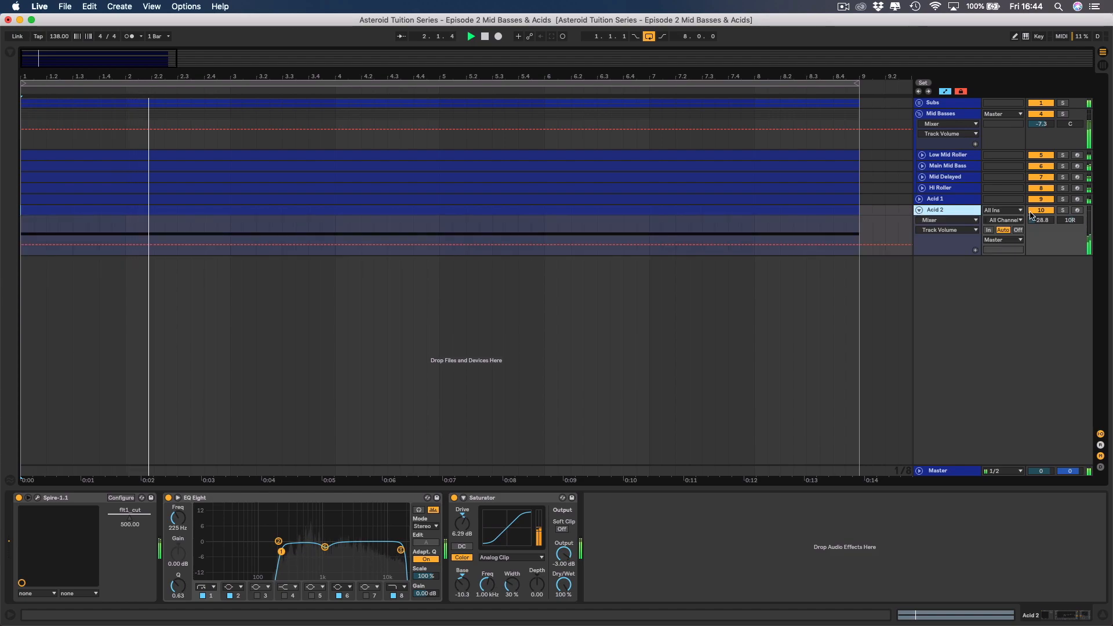
pyautogui.moveTo(1038, 220); pyautogui.dragTo(1070, 224)
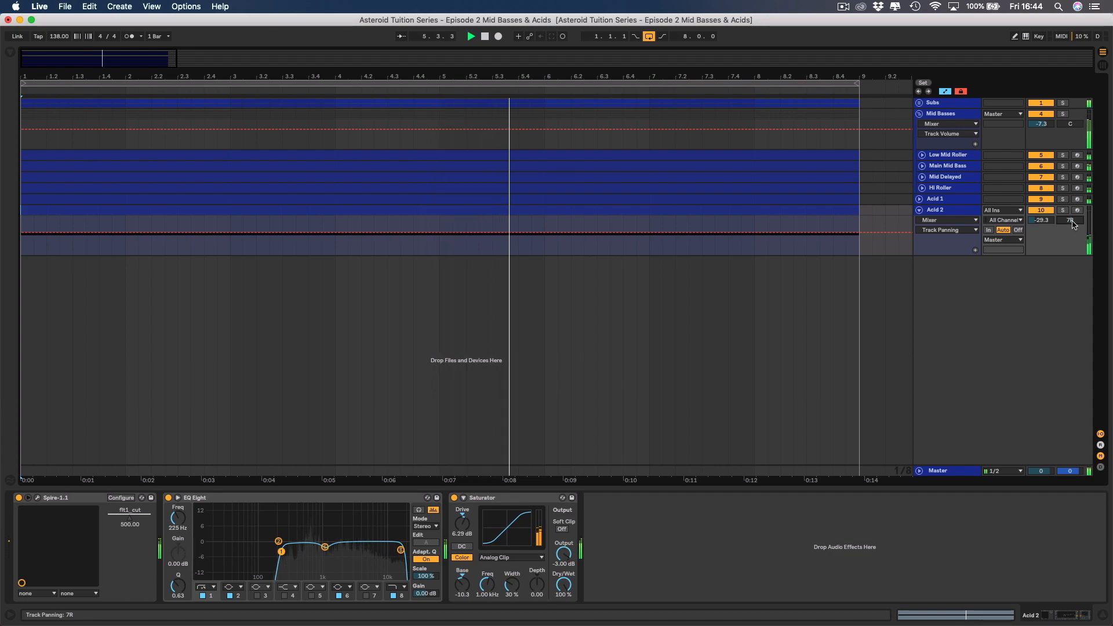
pyautogui.moveTo(1042, 220); pyautogui.dragTo(1041, 221)
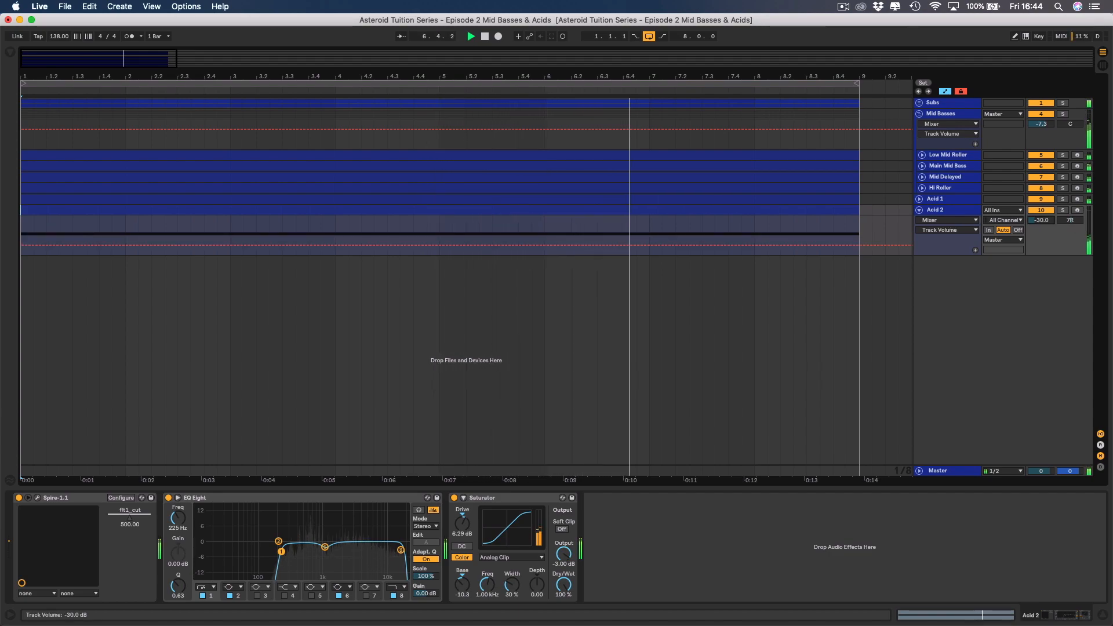
pyautogui.click(920, 210)
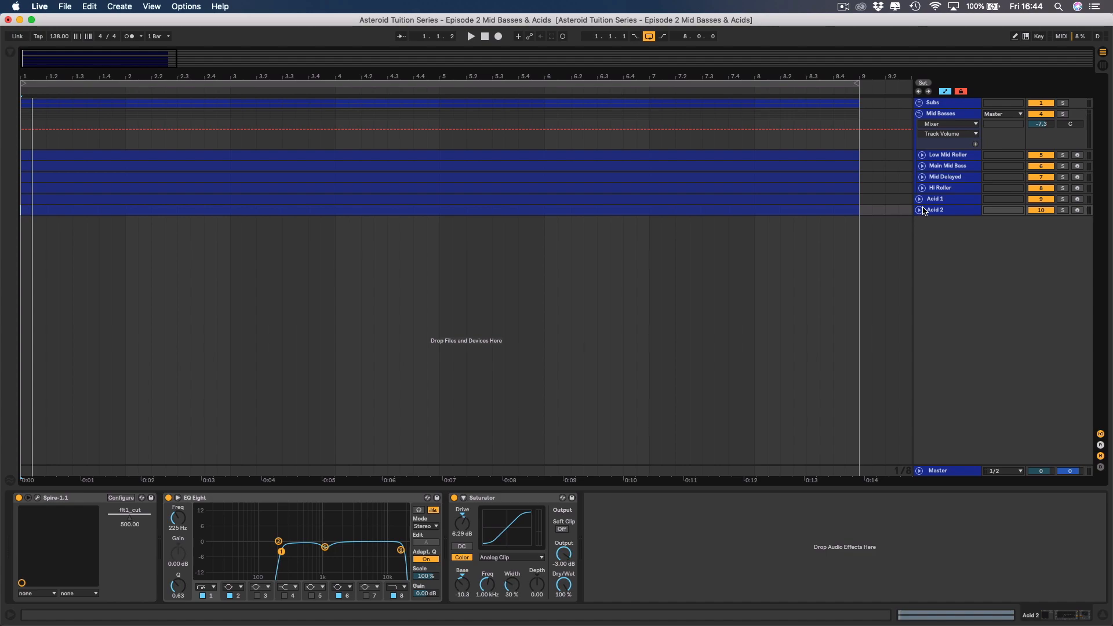
# Unfold both acid tracks and compare the playing mix with Acid 1 muted and unmuted again.
pyautogui.click(920, 199)
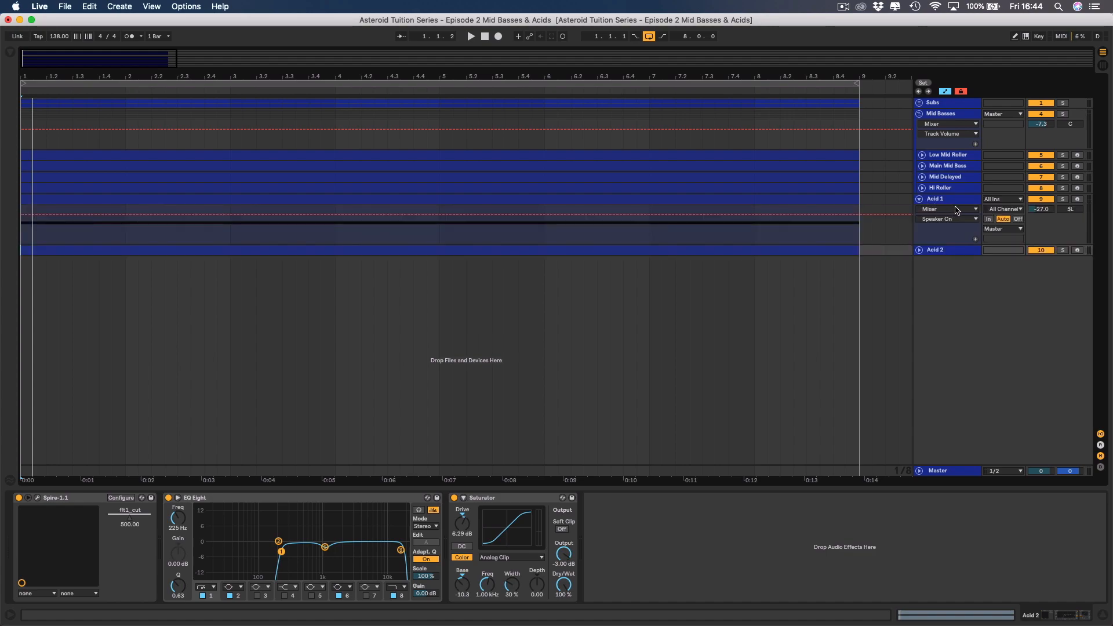
pyautogui.click(919, 250)
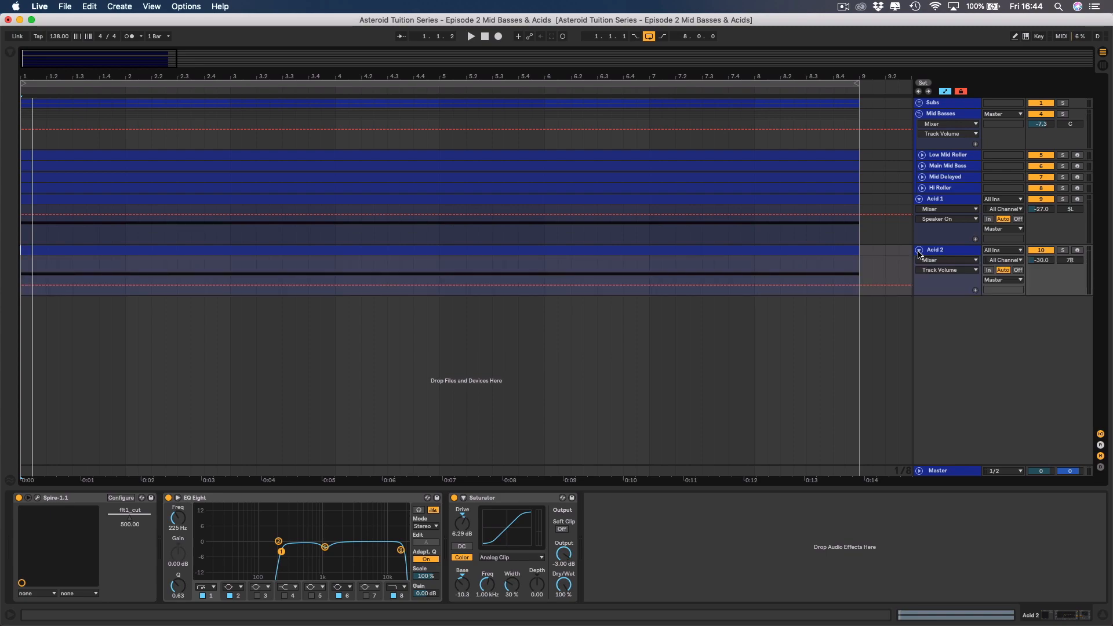
pyautogui.press('space')
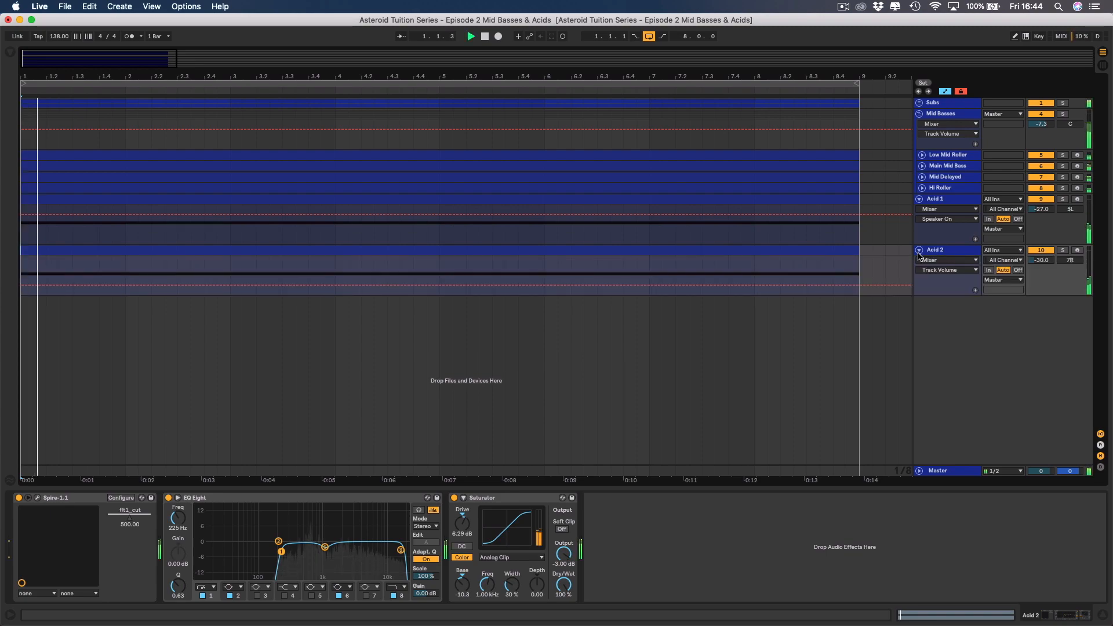
pyautogui.click(1041, 199)
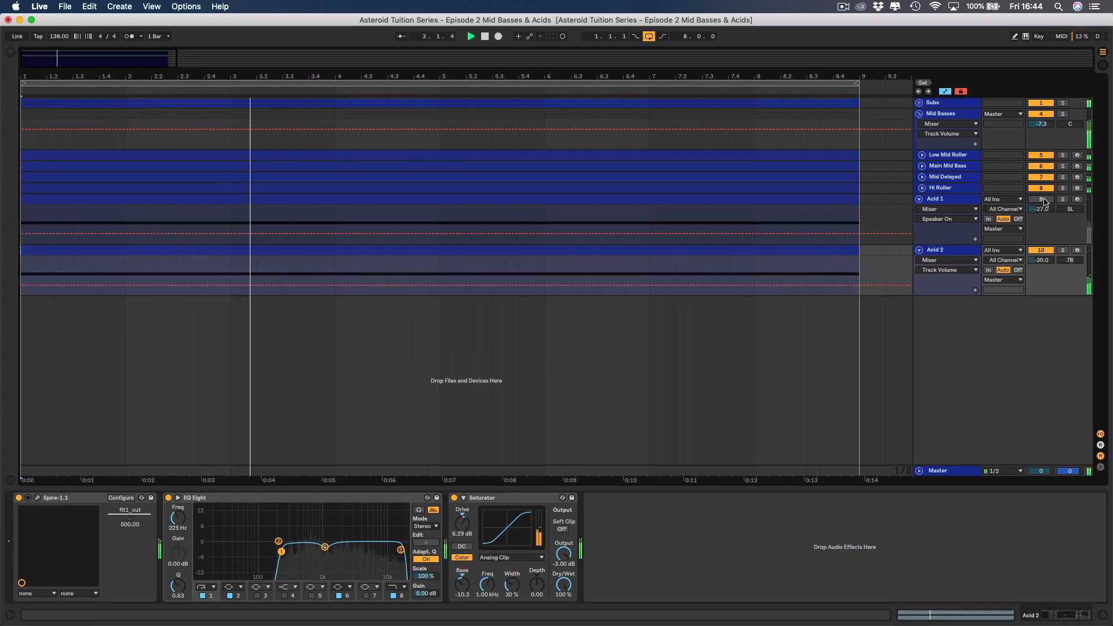
pyautogui.click(1042, 199)
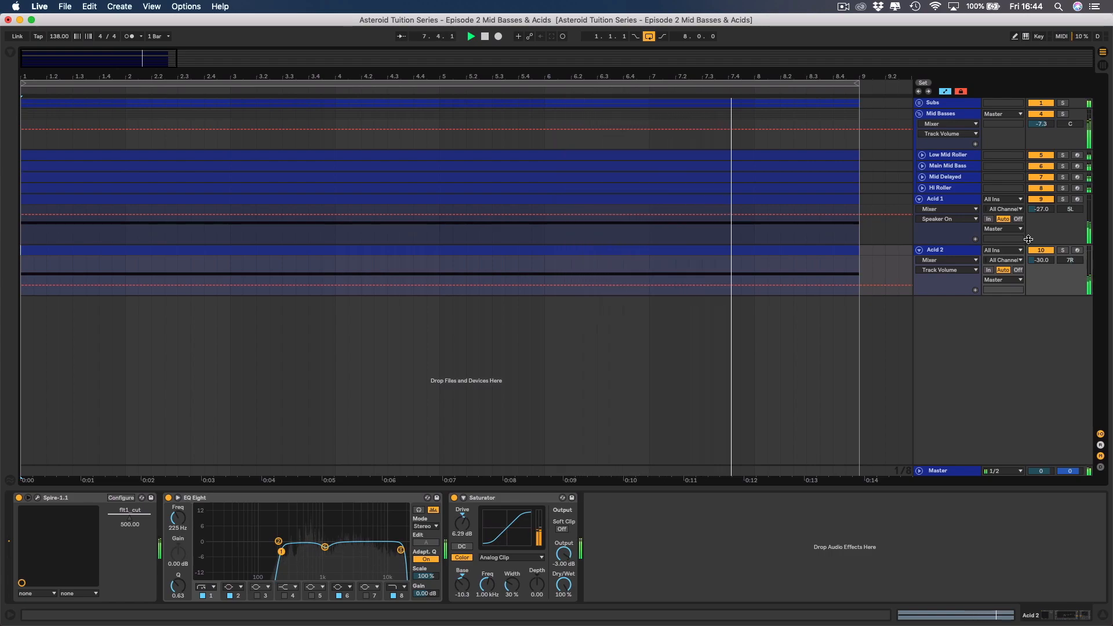
# Stop playback and fold the Acid 1 and Acid 2 tracks.
pyautogui.press('space')
pyautogui.click(919, 200)
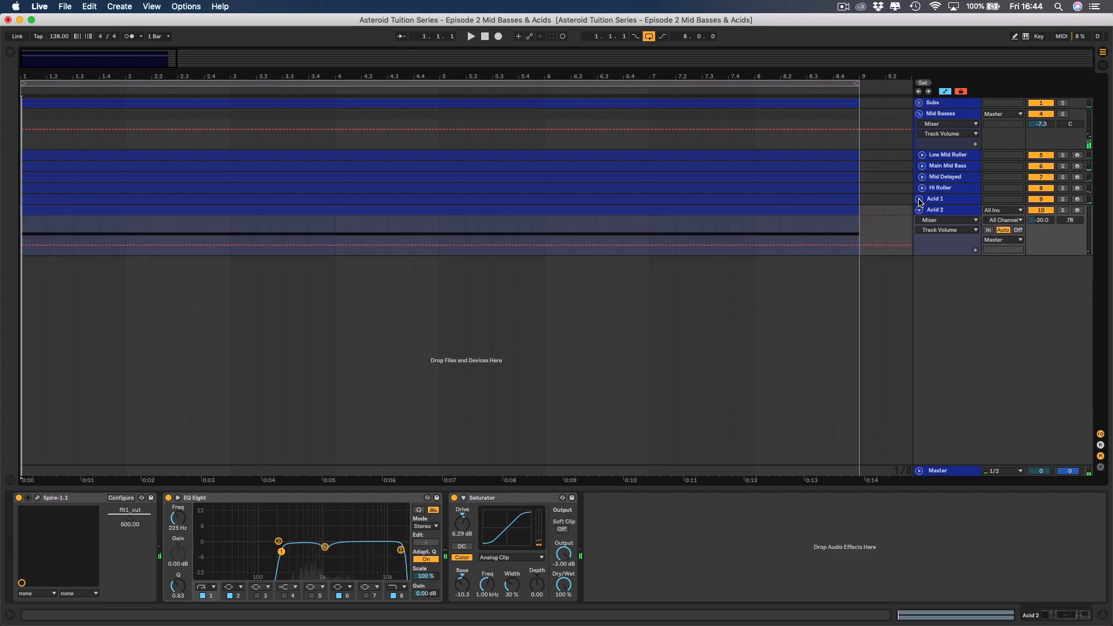
pyautogui.click(919, 211)
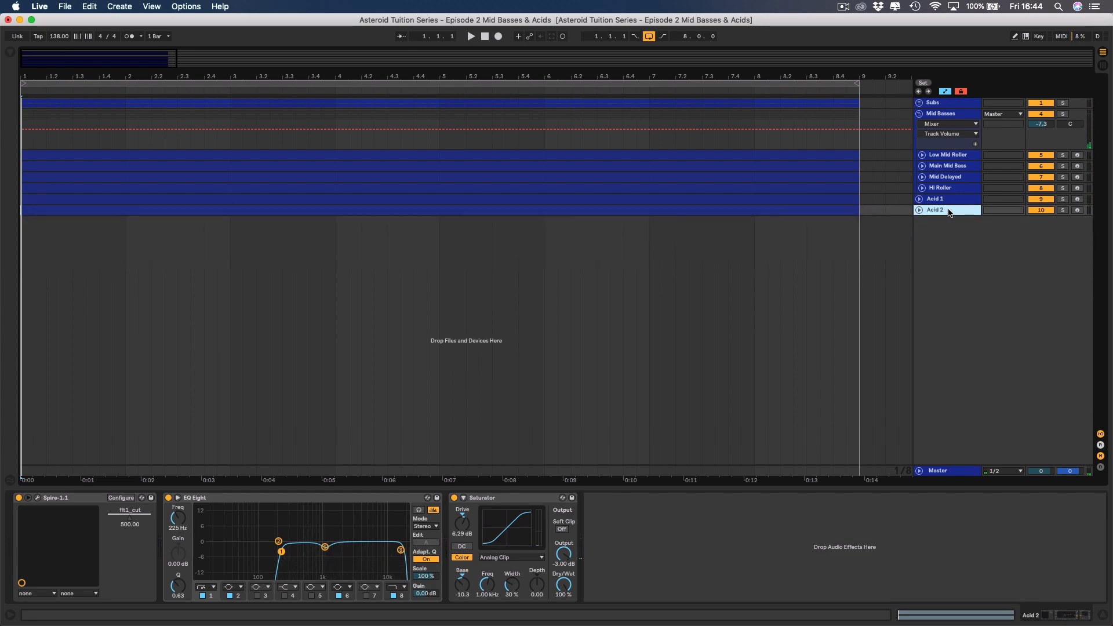
# Insert a MIDI track below Acid 2, name it SEQ, colour it dark blue and delete its default Audio Effect Rack.
pyautogui.rightClick(950, 213)
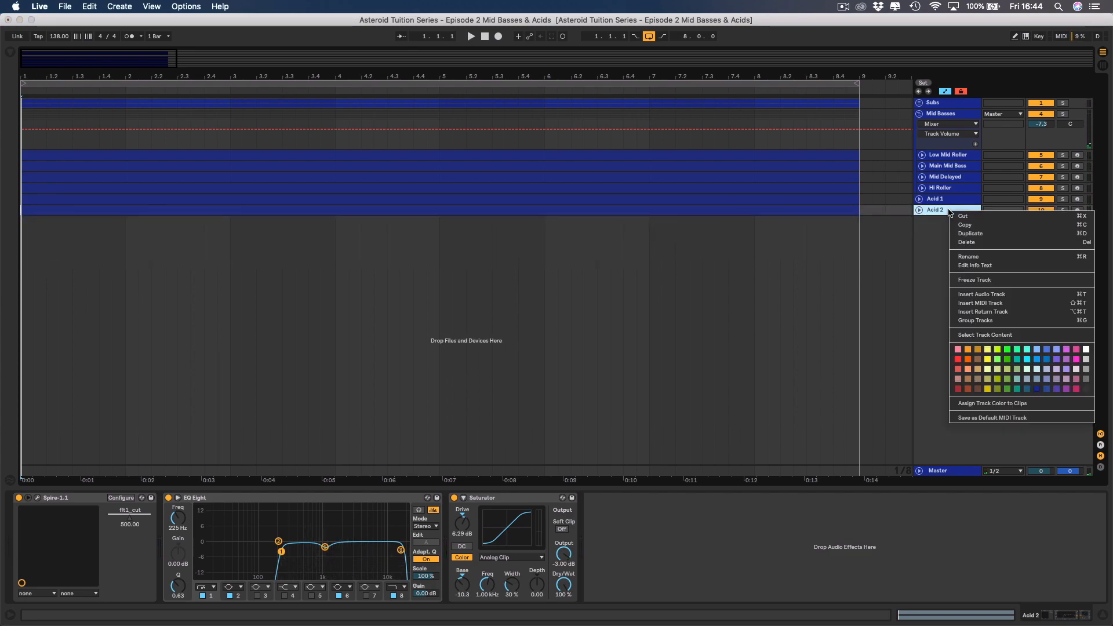
pyautogui.click(976, 305)
pyautogui.rightClick(941, 226)
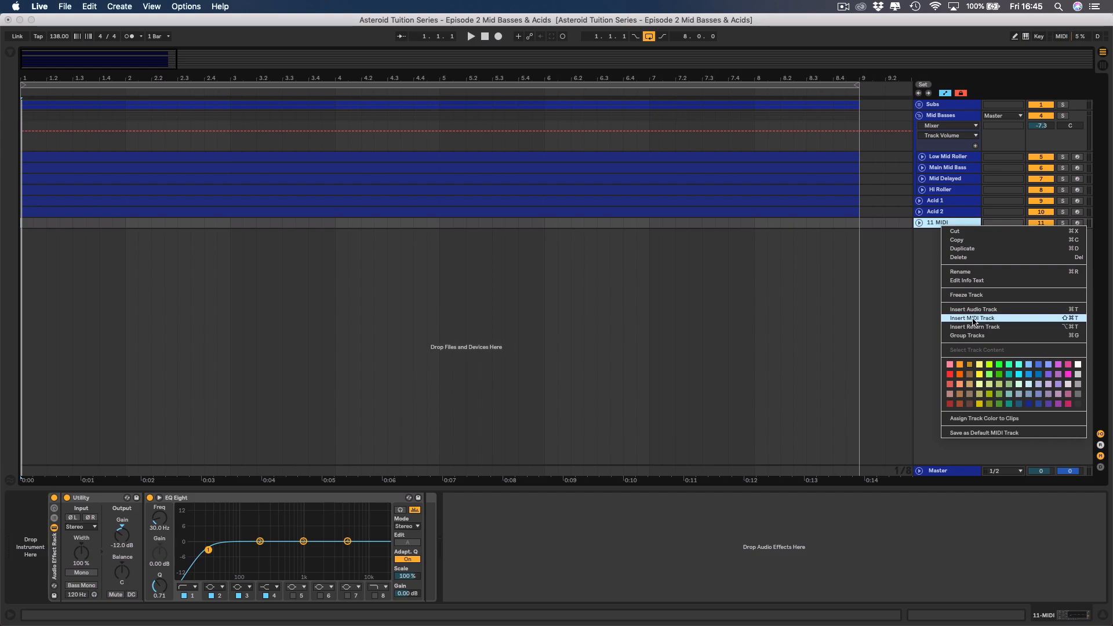
pyautogui.click(1030, 404)
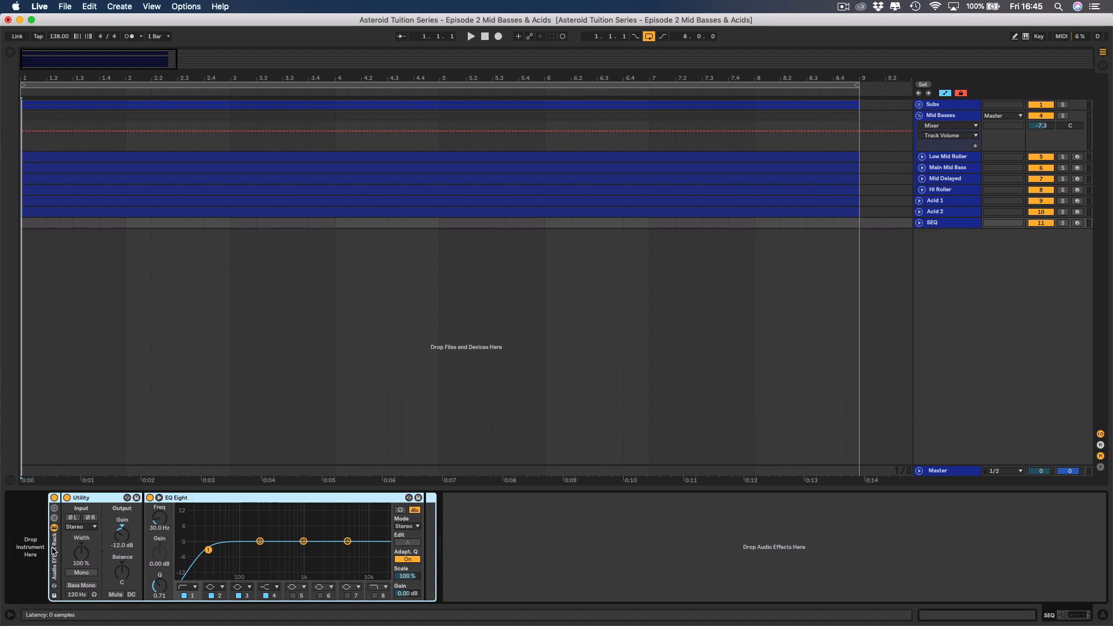
pyautogui.press('Delete')
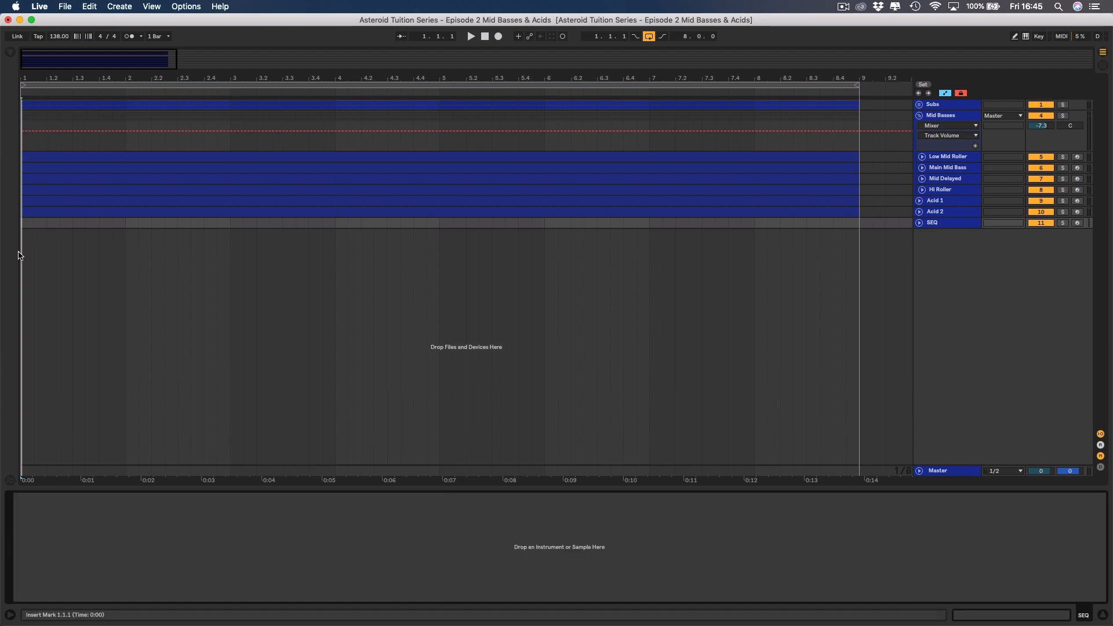
# Show the plug-ins in the browser, switch to Finder and view the Spire presets in the Episode 2 project folder on the Desktop.
pyautogui.click(8, 51)
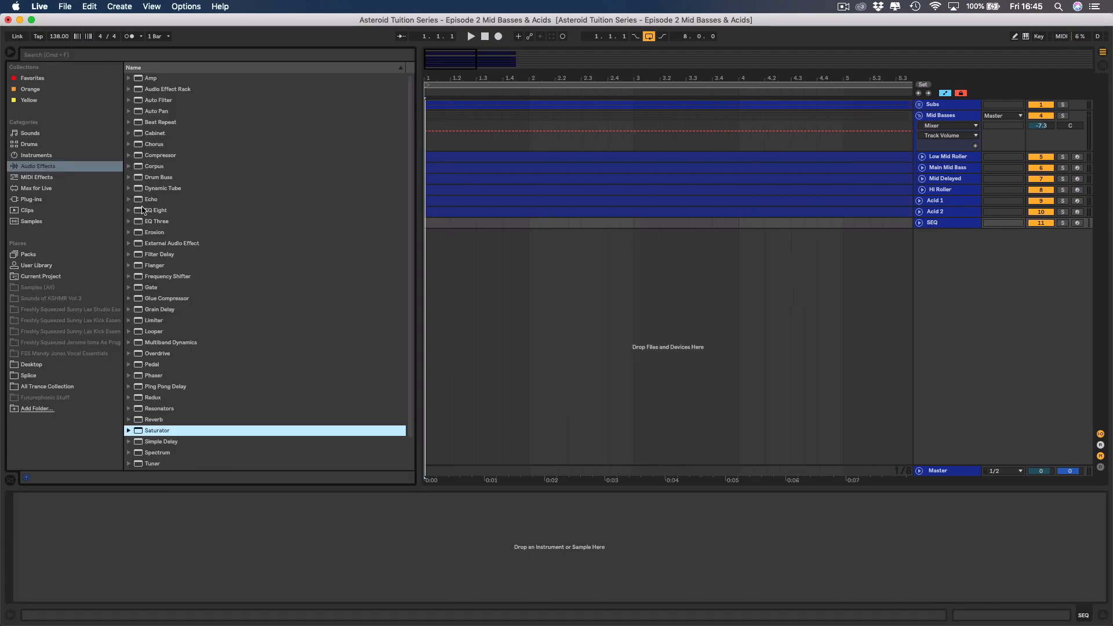
pyautogui.click(38, 199)
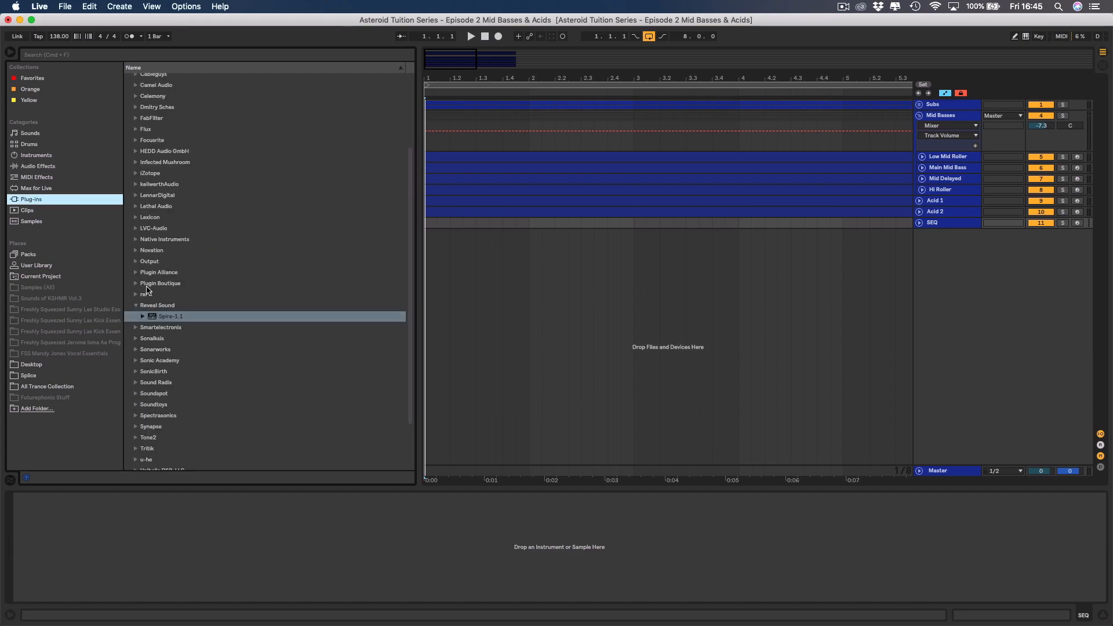
pyautogui.hotkey('ctrl', 'Up')
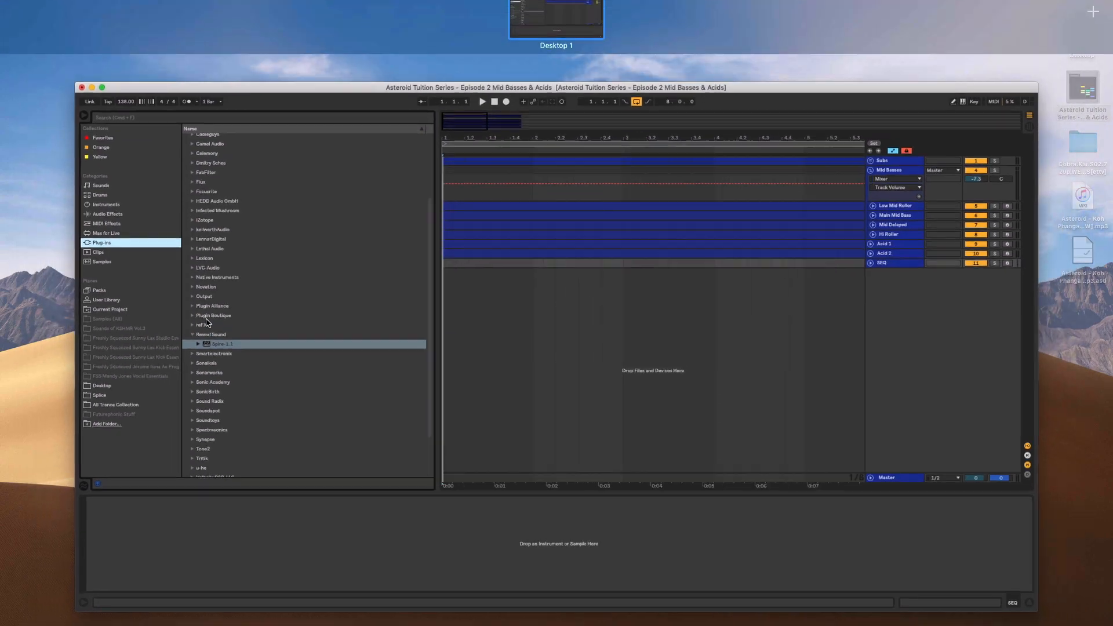
pyautogui.click(413, 214)
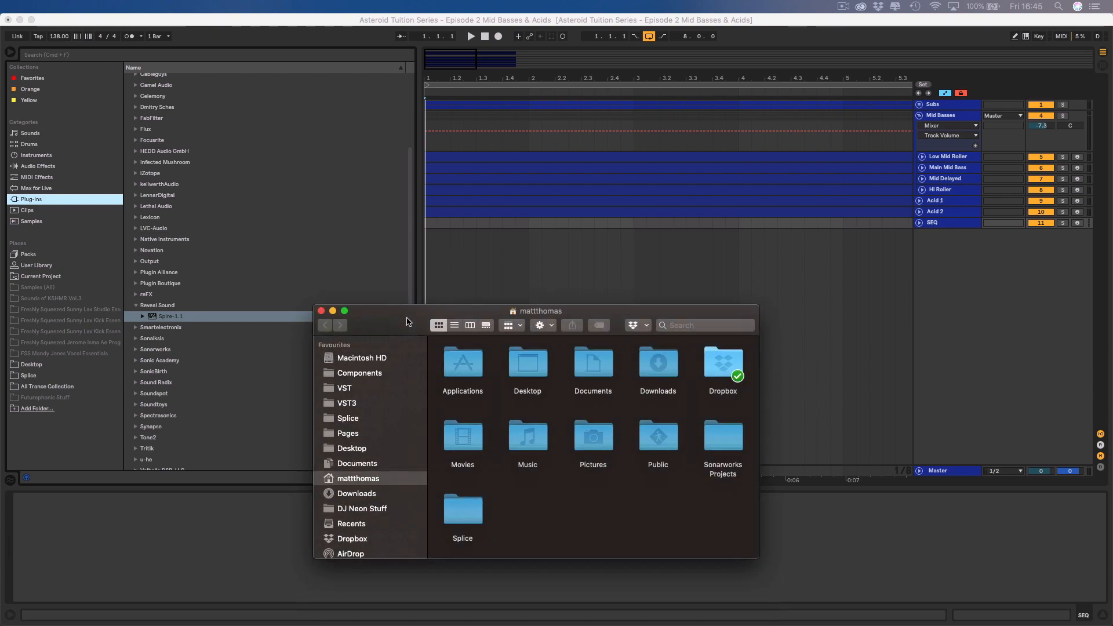
pyautogui.moveTo(407, 316); pyautogui.dragTo(458, 104)
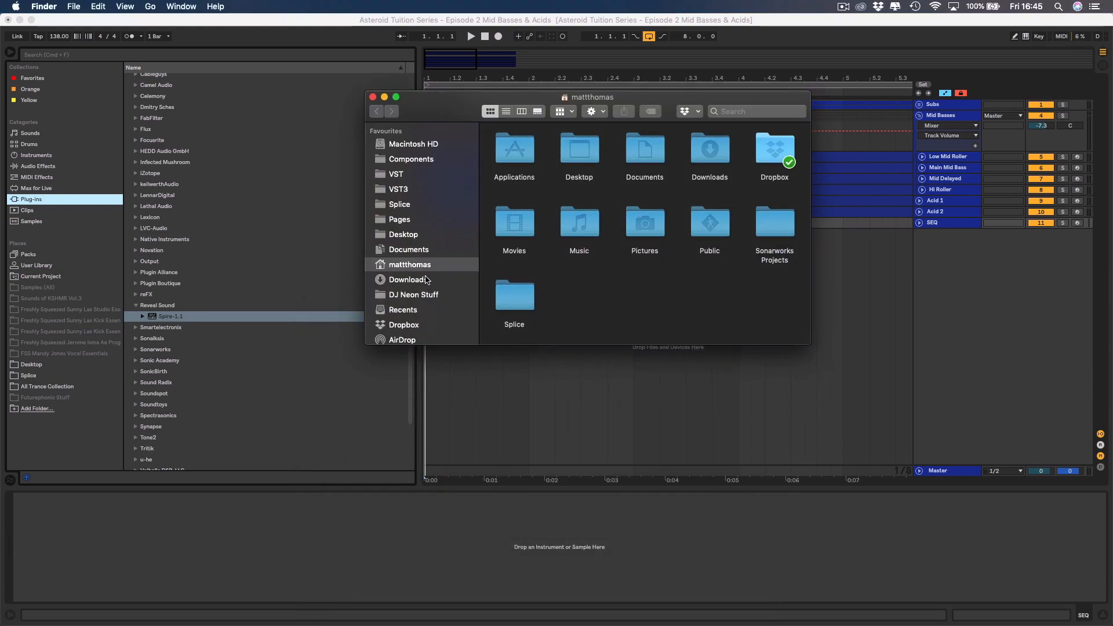
pyautogui.scroll(-5, 413, 282)
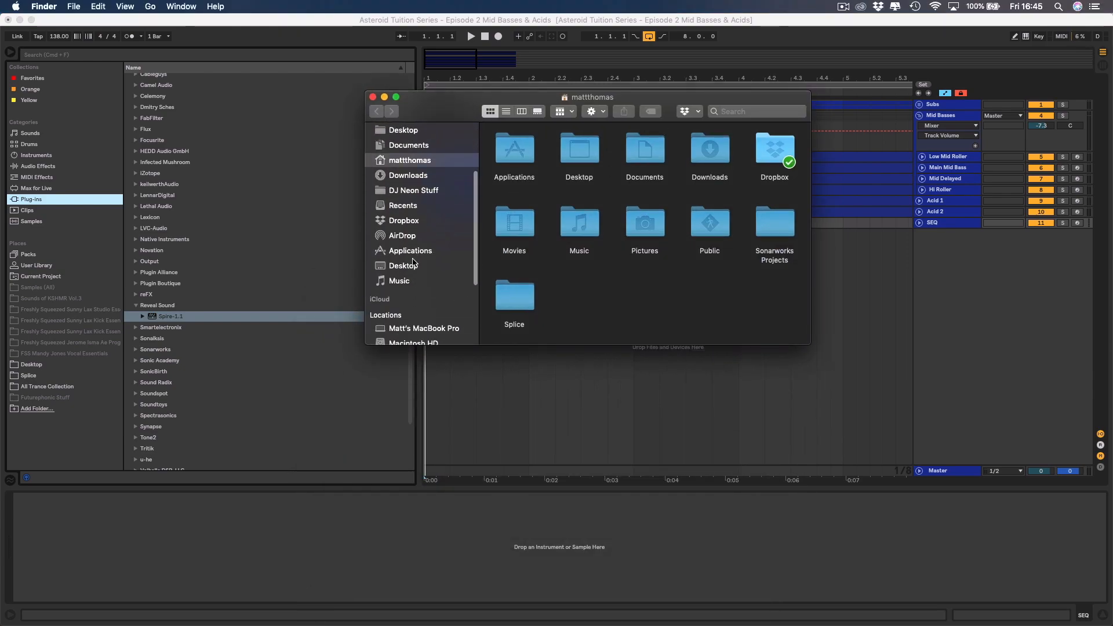
pyautogui.click(411, 267)
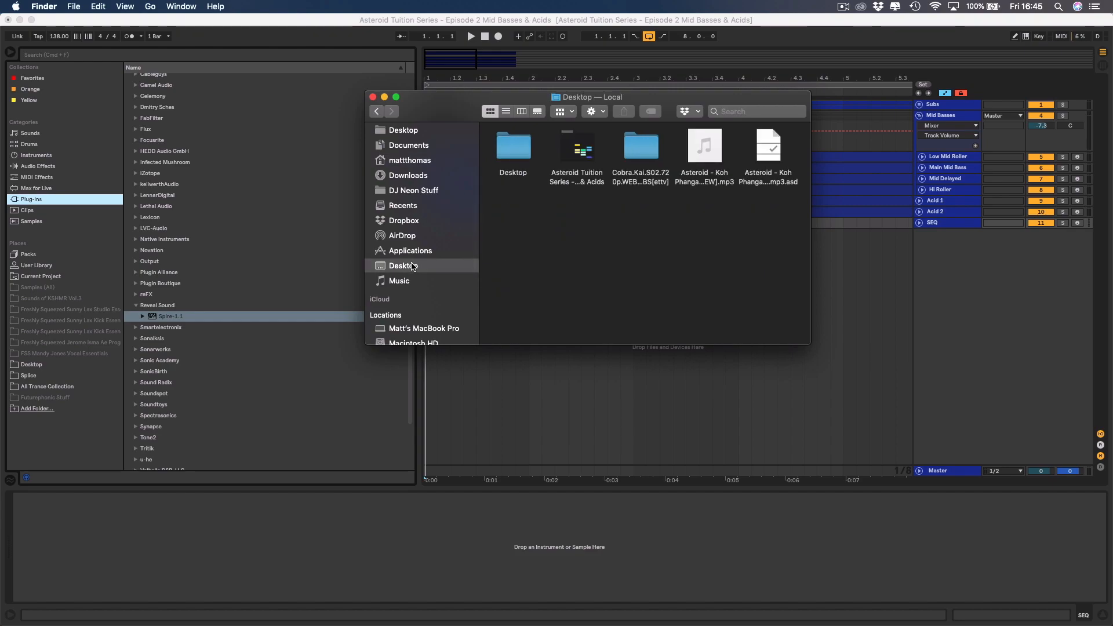
pyautogui.doubleClick(559, 178)
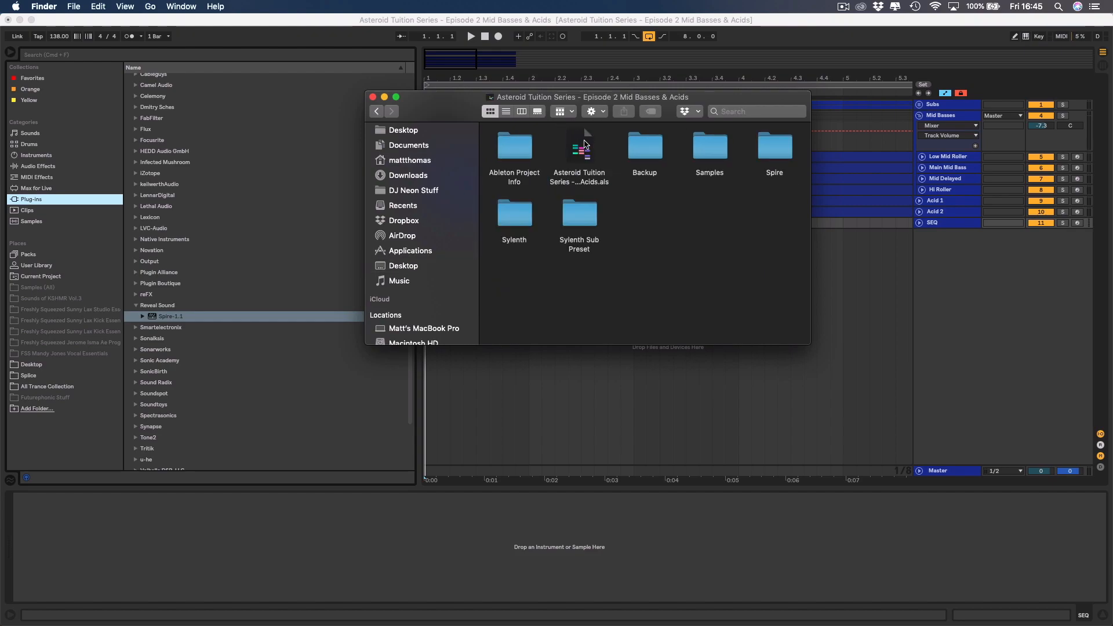
pyautogui.doubleClick(775, 147)
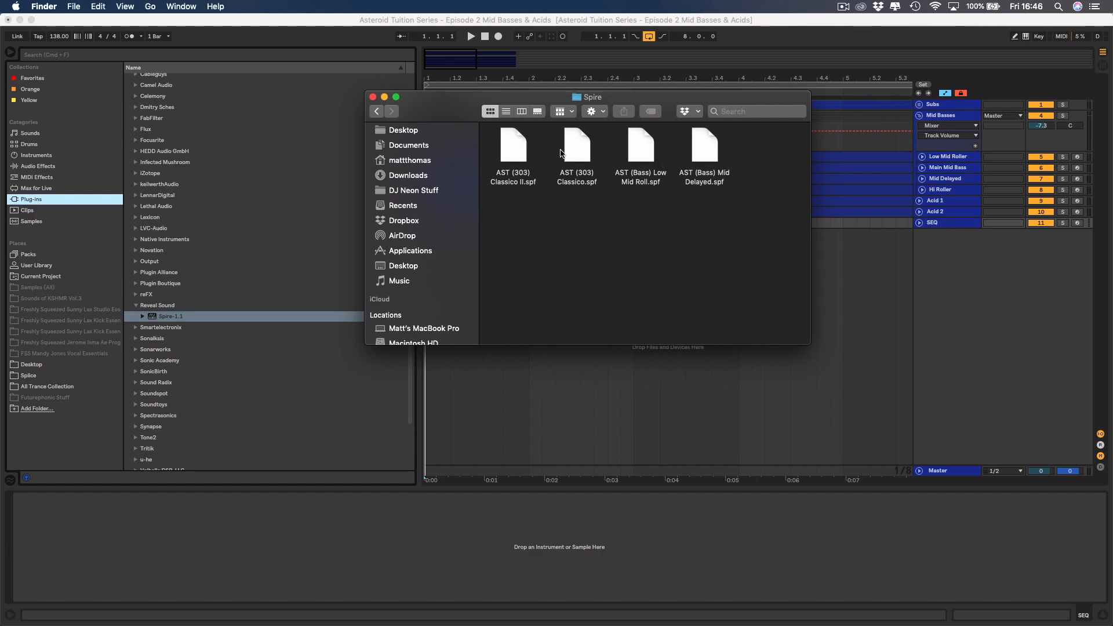
# View the project's Sylenth preset folder, close the Finder window and hide Live's browser.
pyautogui.click(378, 112)
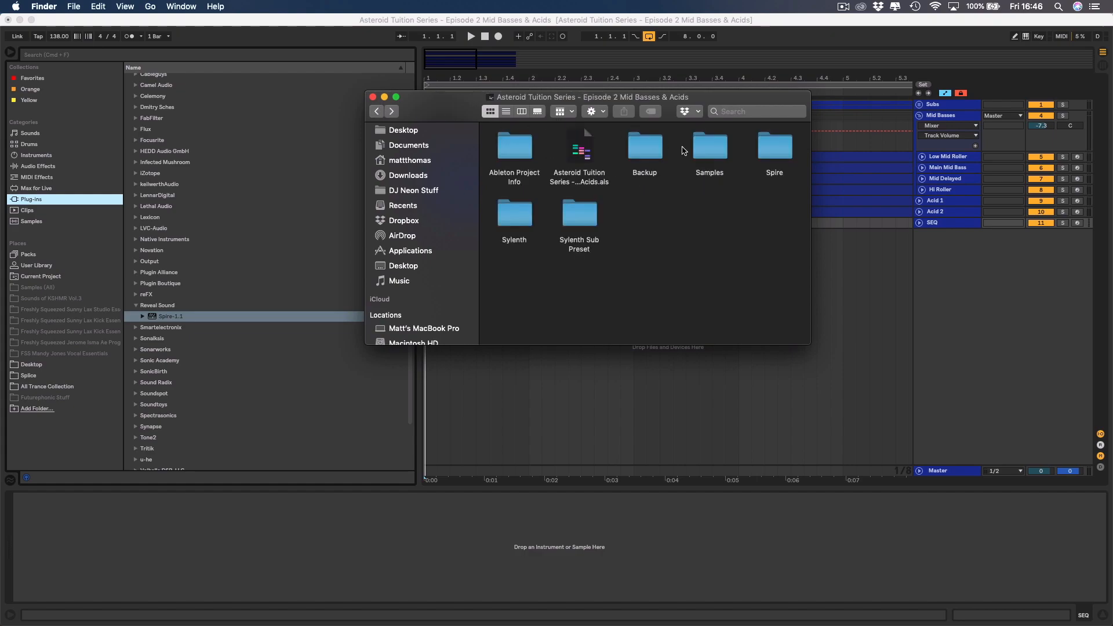
pyautogui.doubleClick(527, 216)
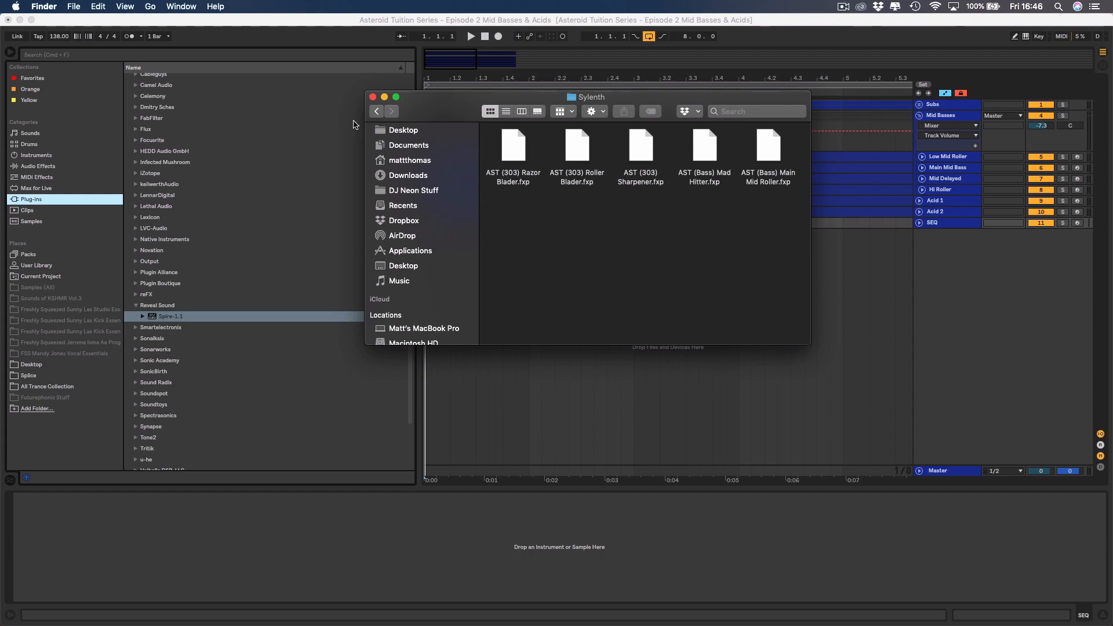
pyautogui.click(373, 98)
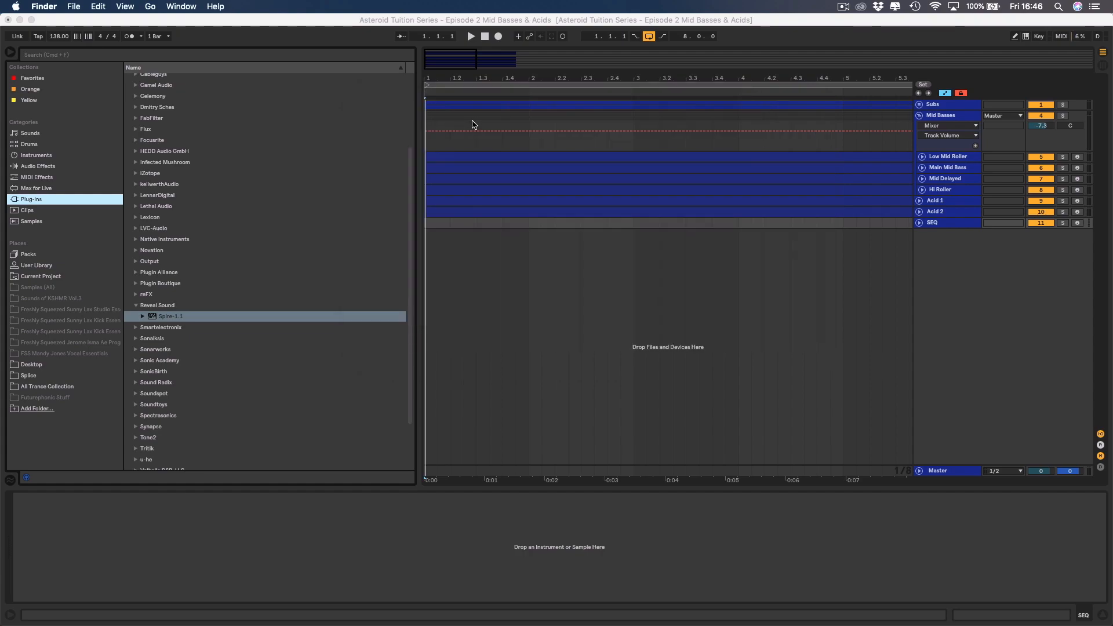
pyautogui.click(10, 51)
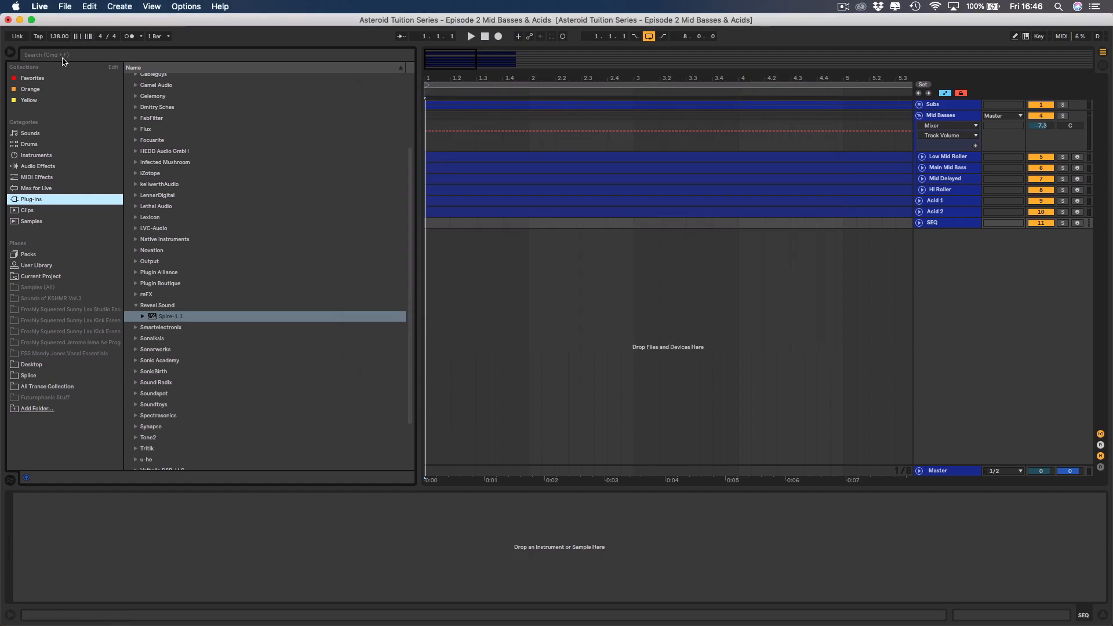
pyautogui.click(10, 52)
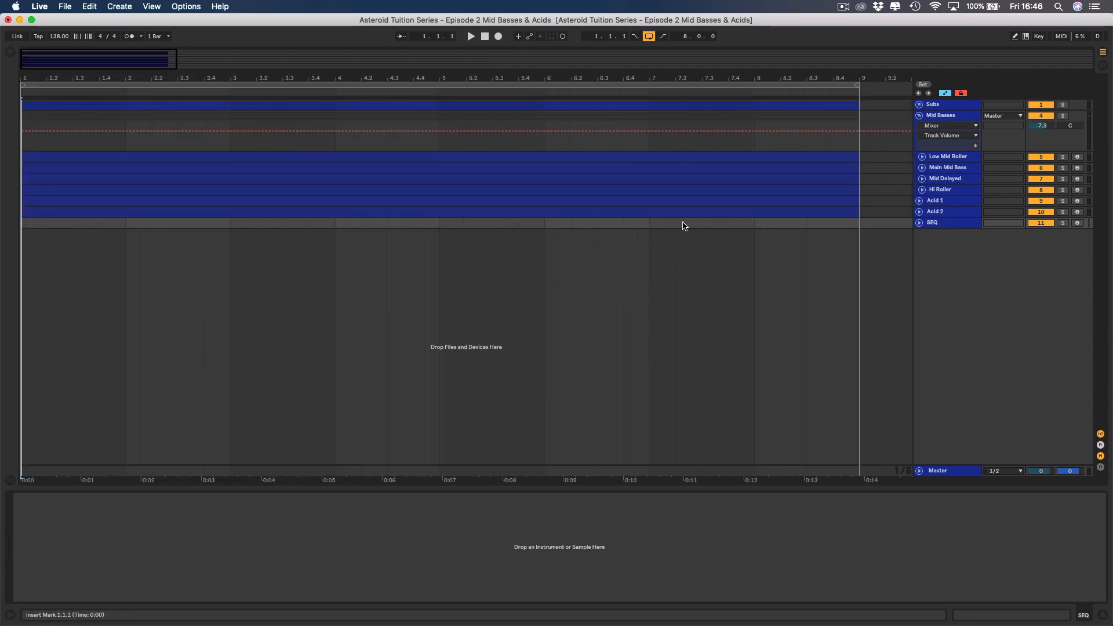
# Unfold both acid tracks, inspect the MIDI notes in the Acid 2 clip and return to the track's devices.
pyautogui.click(919, 212)
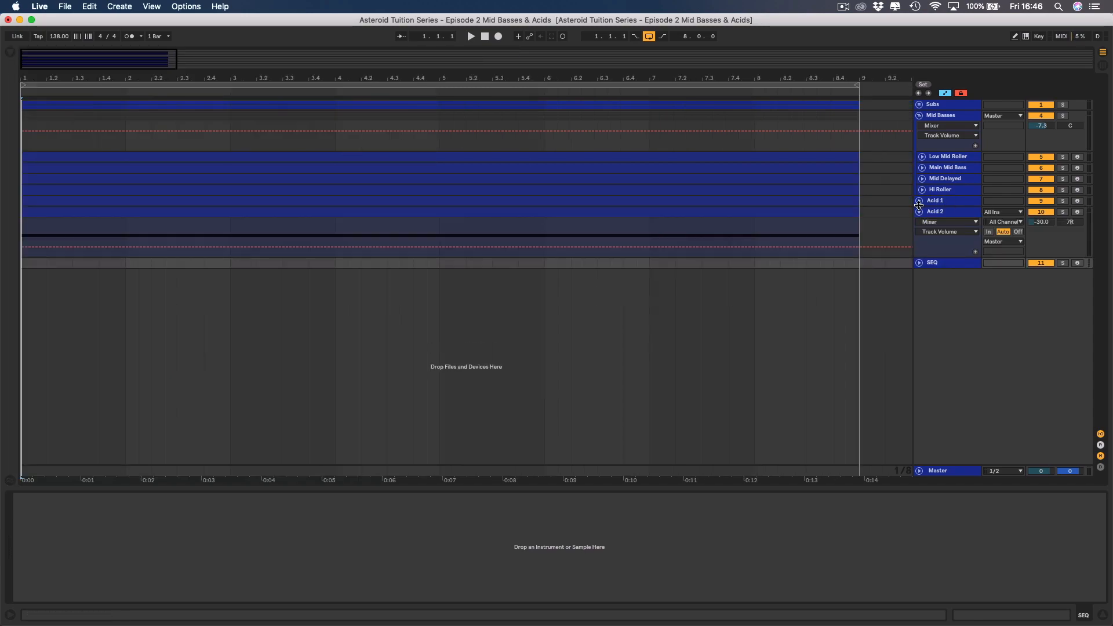
pyautogui.click(919, 201)
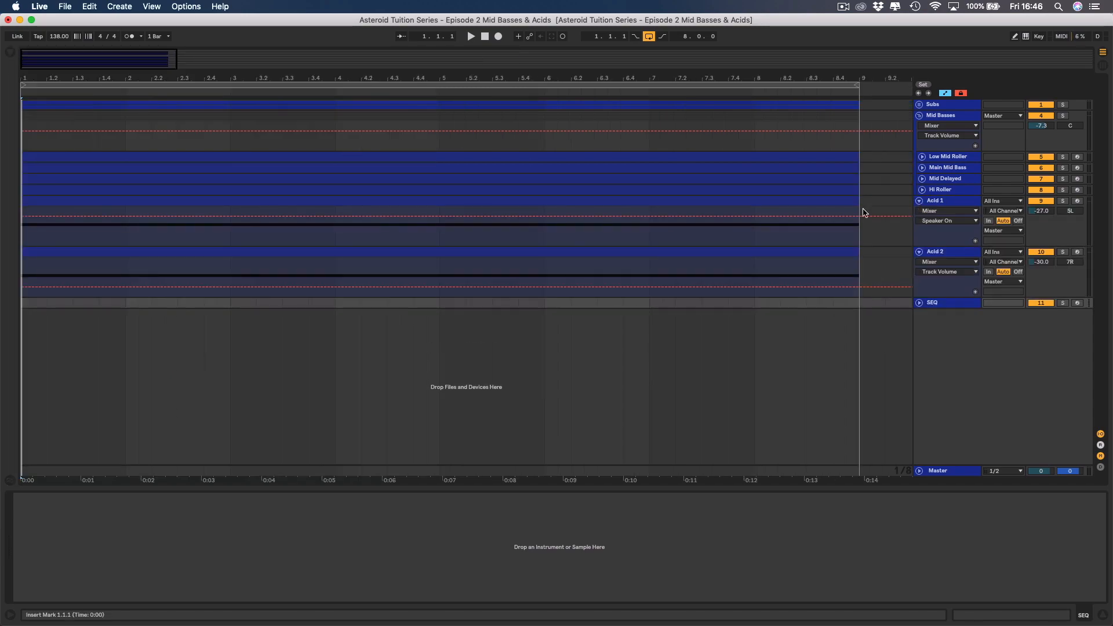
pyautogui.doubleClick(659, 254)
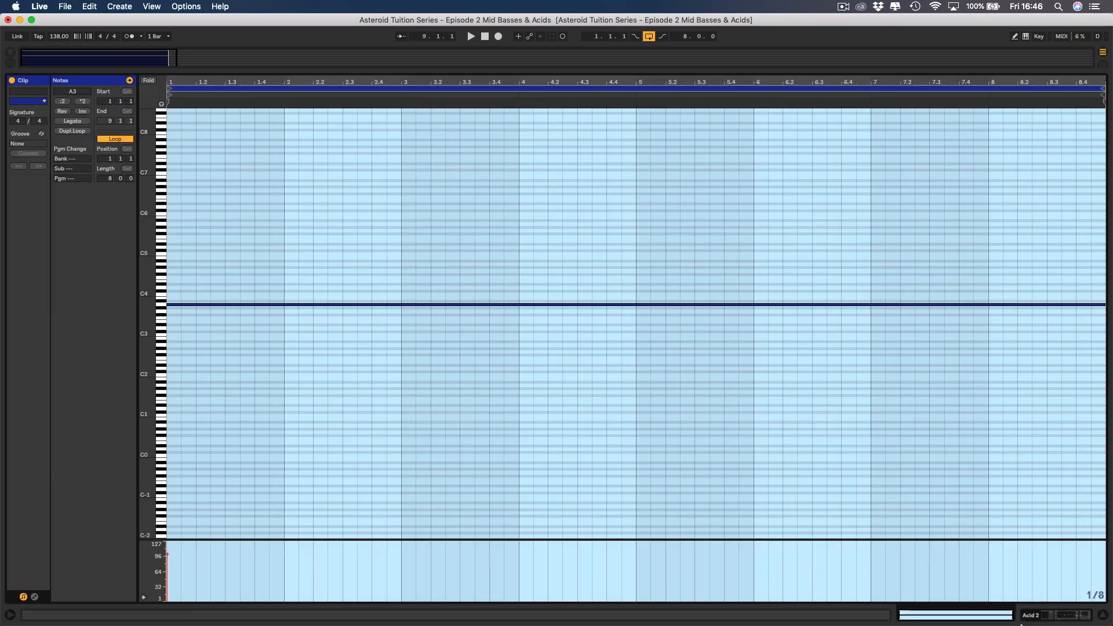
pyautogui.click(1032, 603)
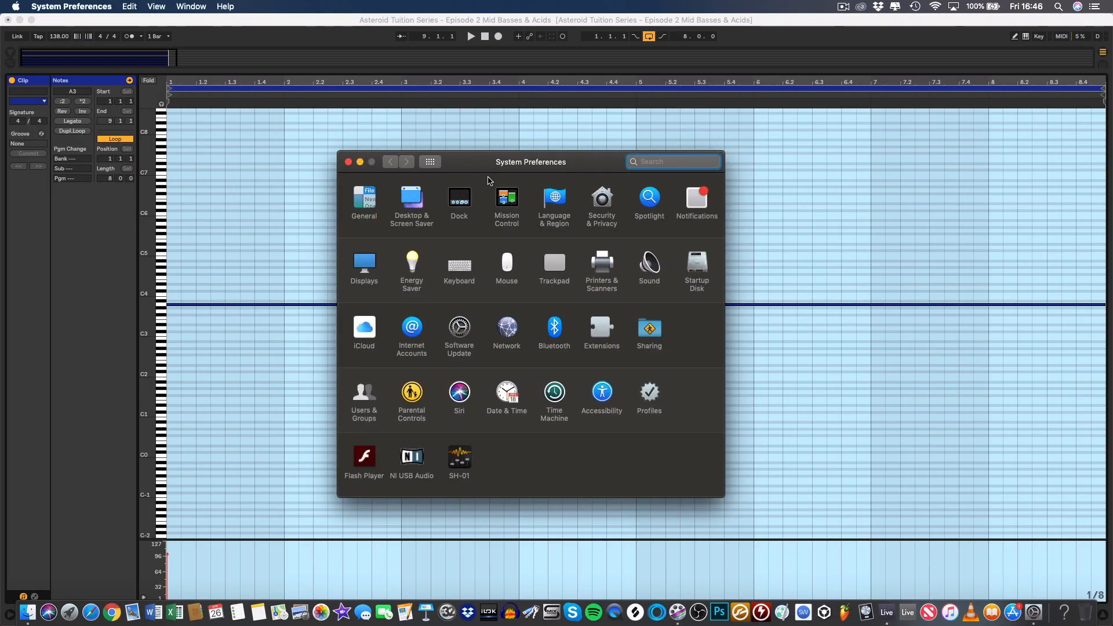
pyautogui.click(349, 162)
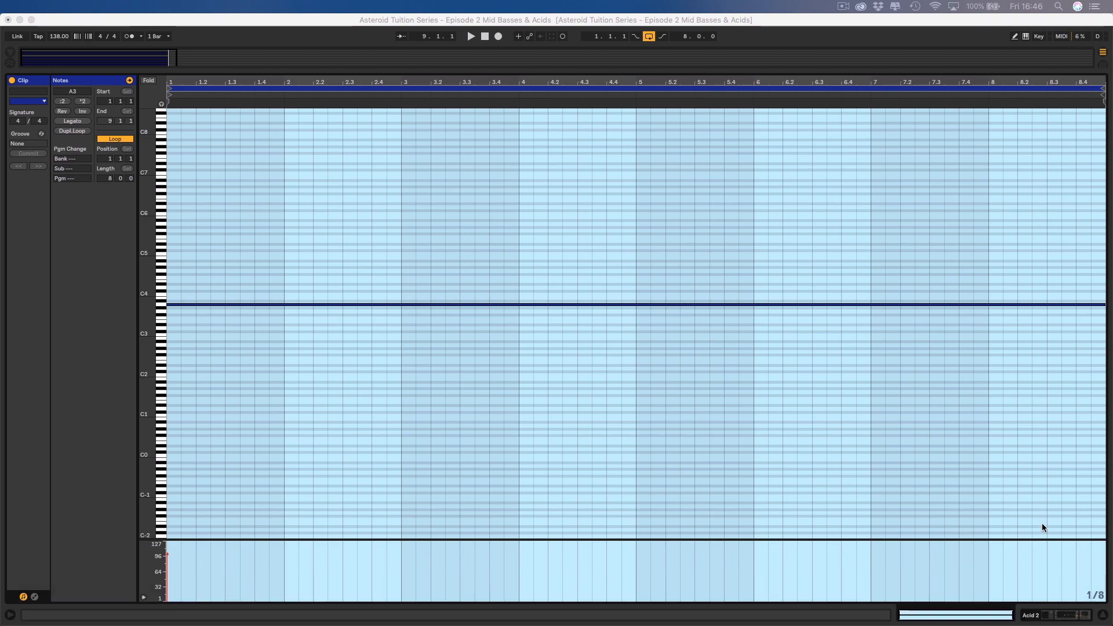
pyautogui.click(1030, 616)
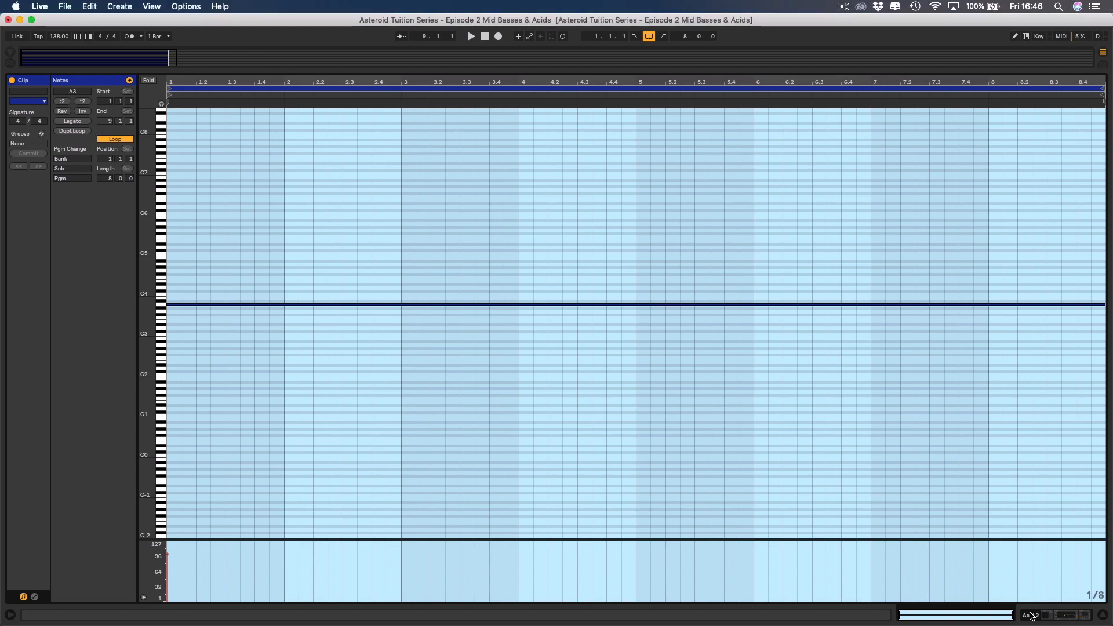
pyautogui.click(1030, 616)
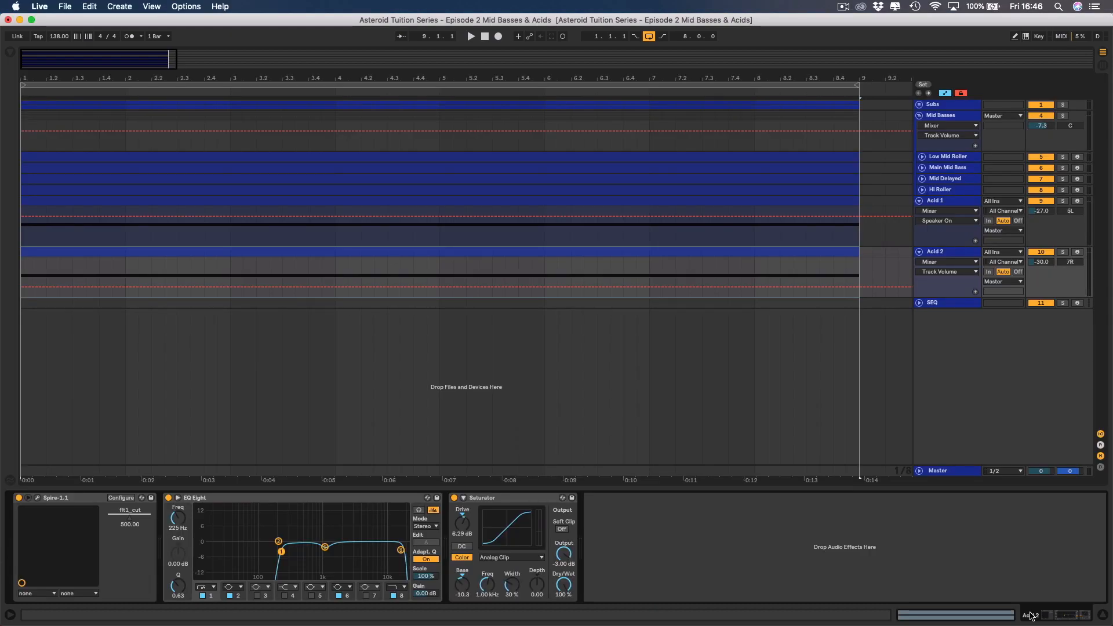
# Fold both acid tracks and copy the eight-bar Acid 2 clip onto the SEQ track.
pyautogui.click(920, 201)
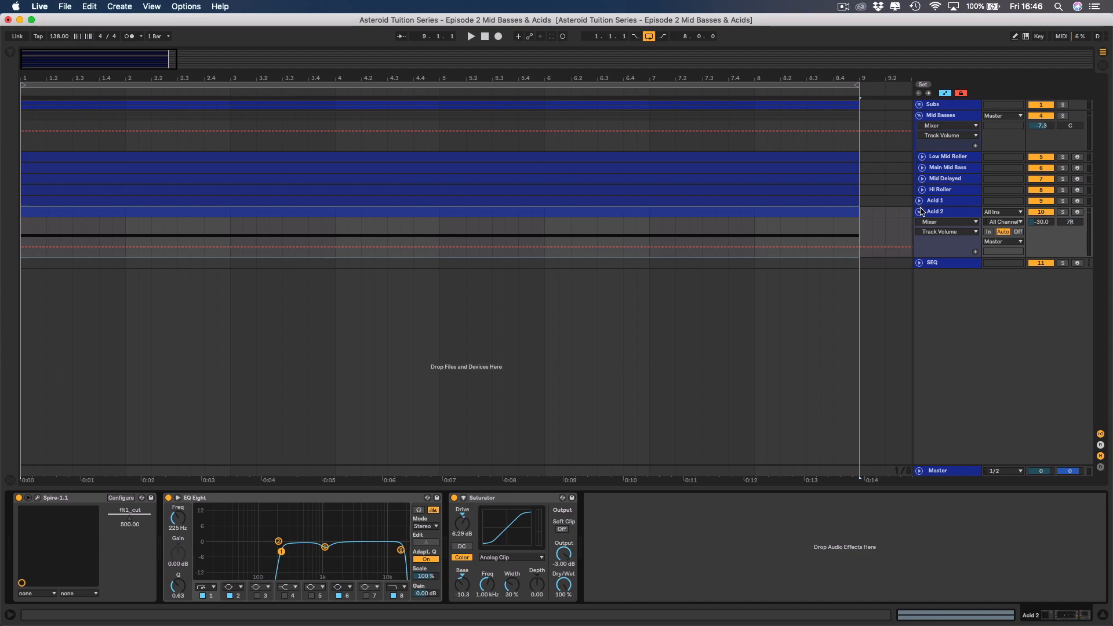
pyautogui.click(920, 211)
pyautogui.click(748, 212)
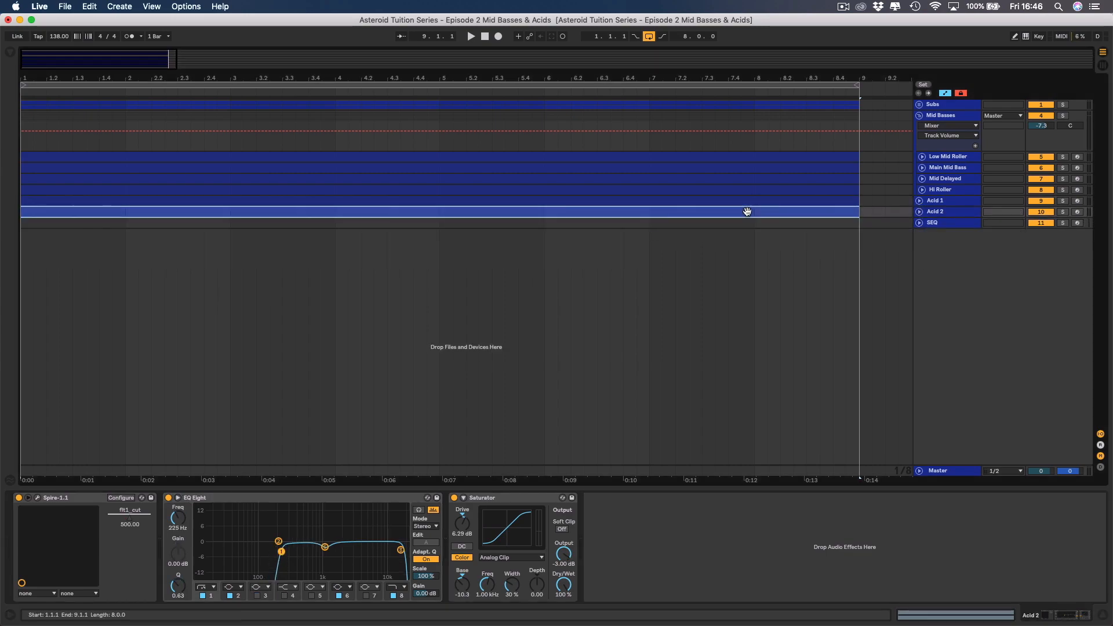
pyautogui.moveTo(731, 214)
pyautogui.mouseDown()
pyautogui.moveTo(731, 238)
pyautogui.moveTo(728, 226)
pyautogui.mouseUp()
# Load the LennarDigital Sylenth1 plug-in onto the SEQ track.
pyautogui.click(946, 225)
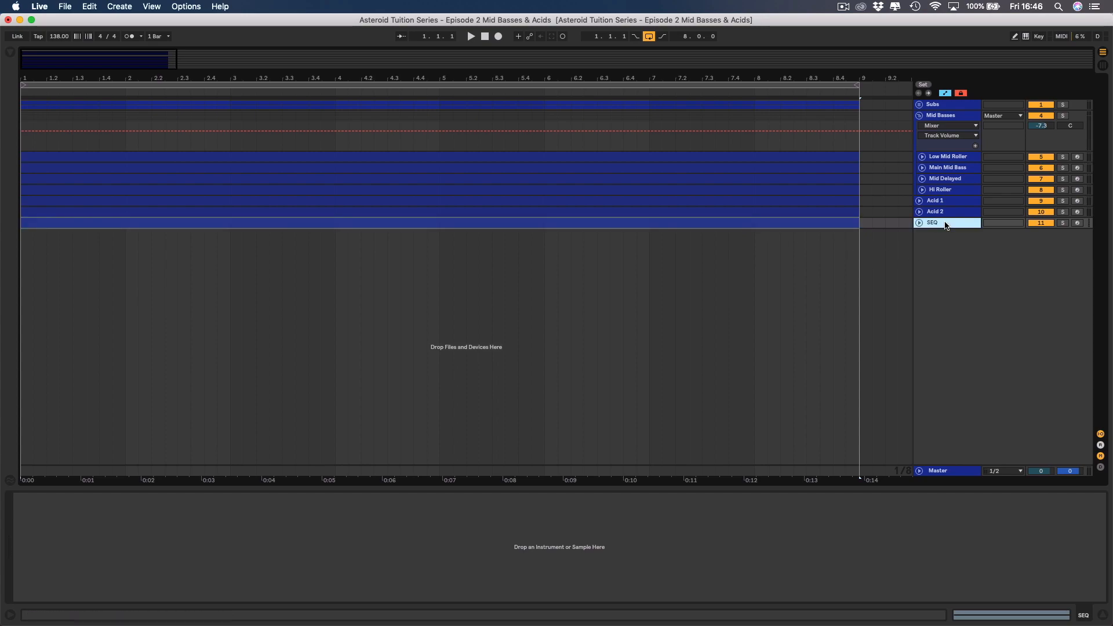
pyautogui.click(9, 56)
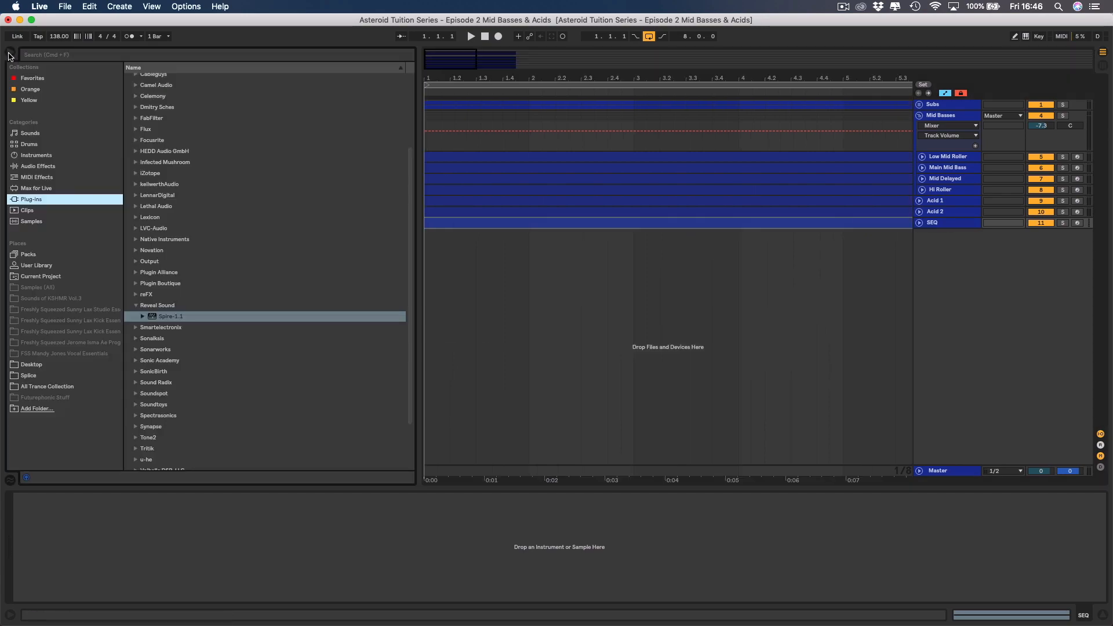
pyautogui.click(135, 197)
pyautogui.moveTo(165, 207); pyautogui.dragTo(113, 506)
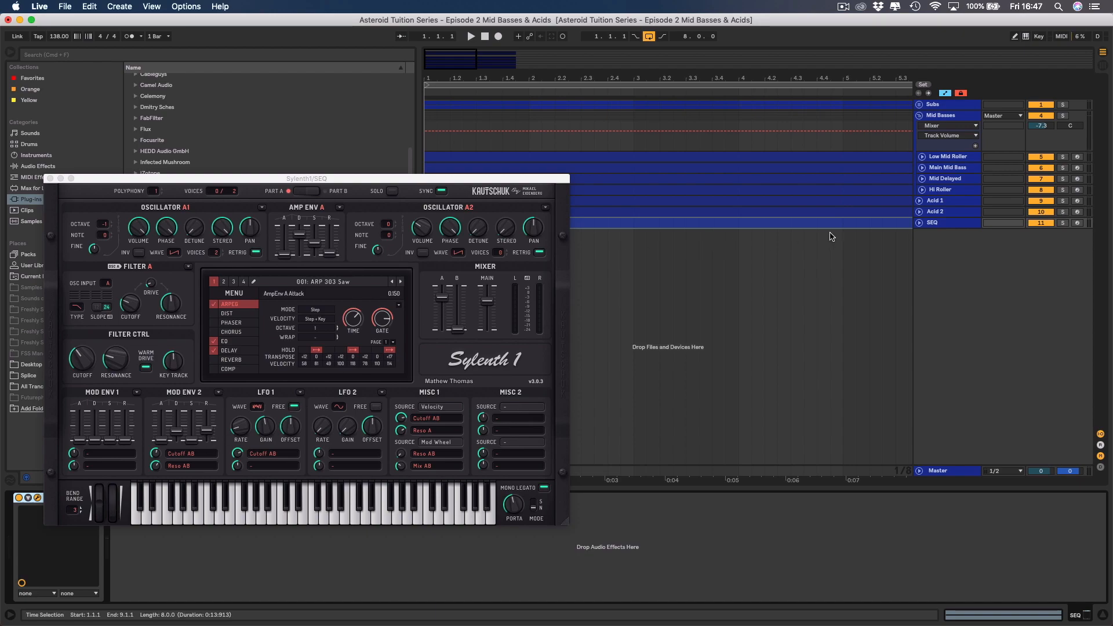
# Load the AST (303) Sharpener preset into Sylenth1 on the SEQ track.
pyautogui.click(940, 225)
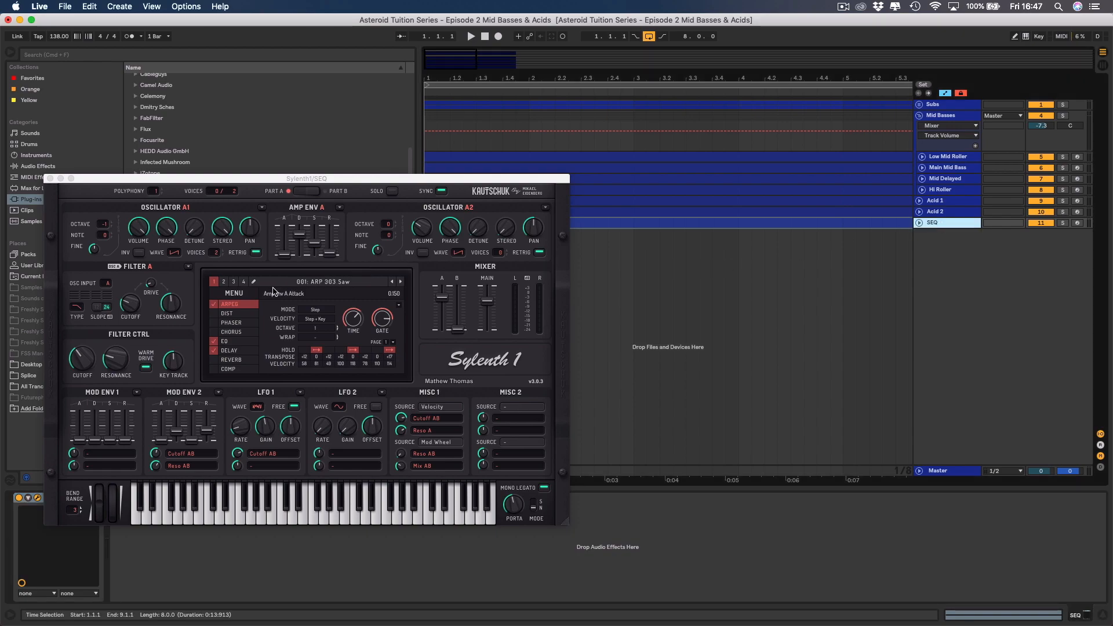
pyautogui.click(239, 294)
pyautogui.moveTo(251, 309)
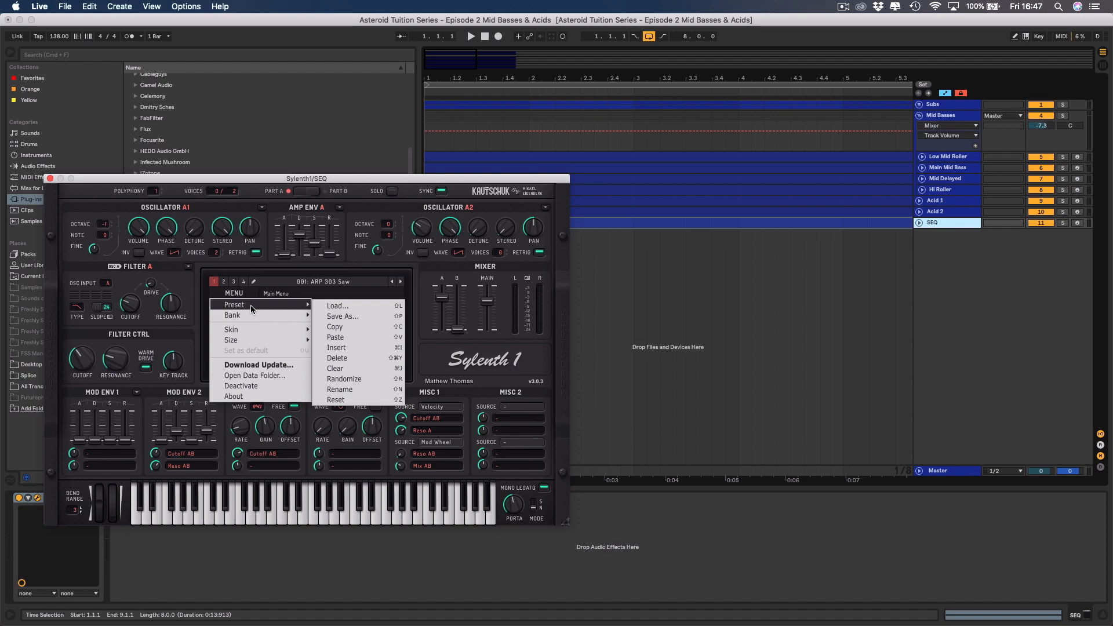
pyautogui.click(328, 306)
pyautogui.doubleClick(419, 128)
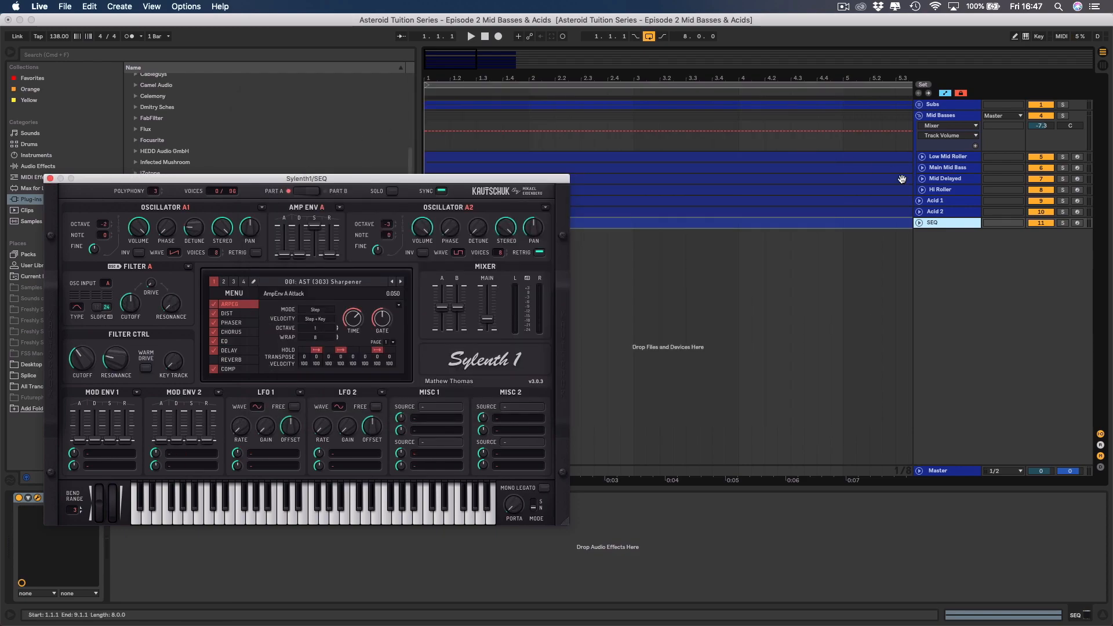
# Hide the browser and audition the Sharpener preset on the SEQ track in solo.
pyautogui.click(9, 55)
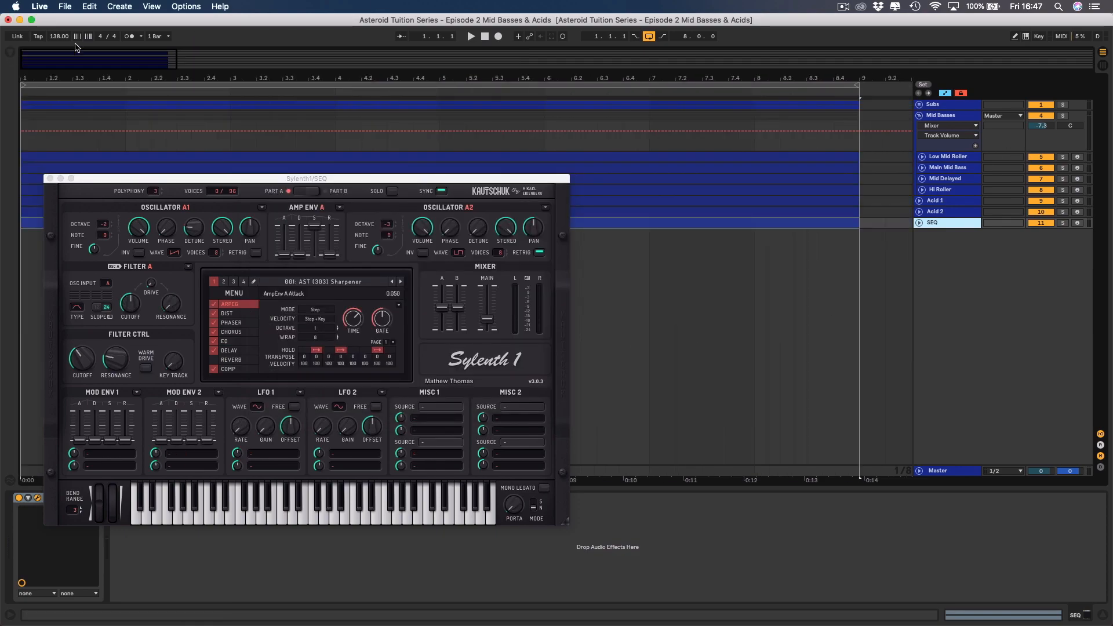
pyautogui.click(1063, 222)
pyautogui.press('space')
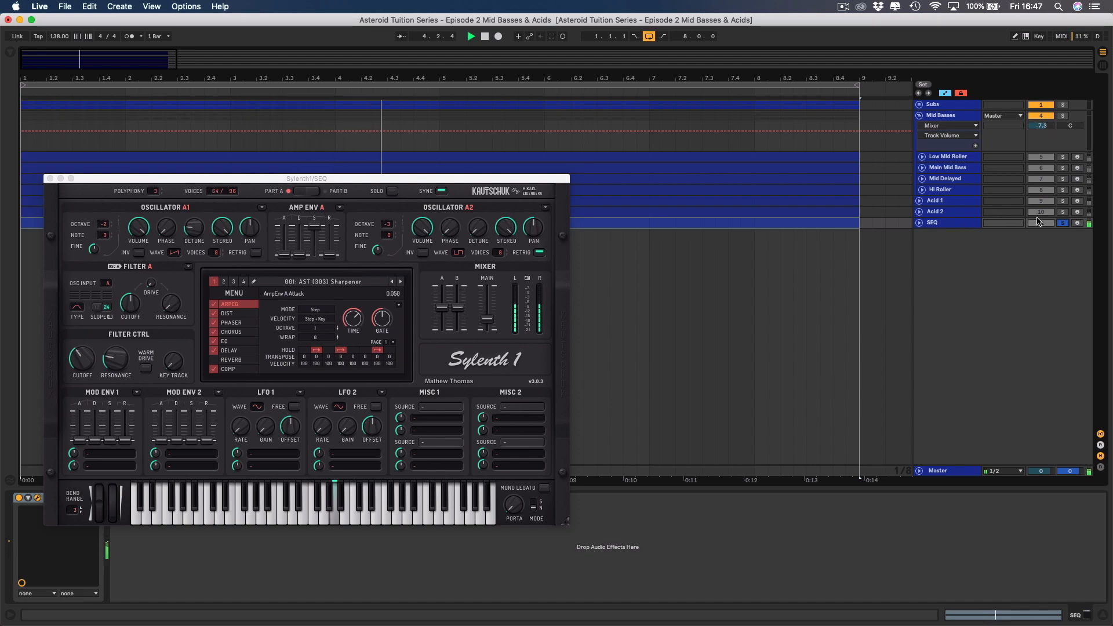
pyautogui.click(1063, 222)
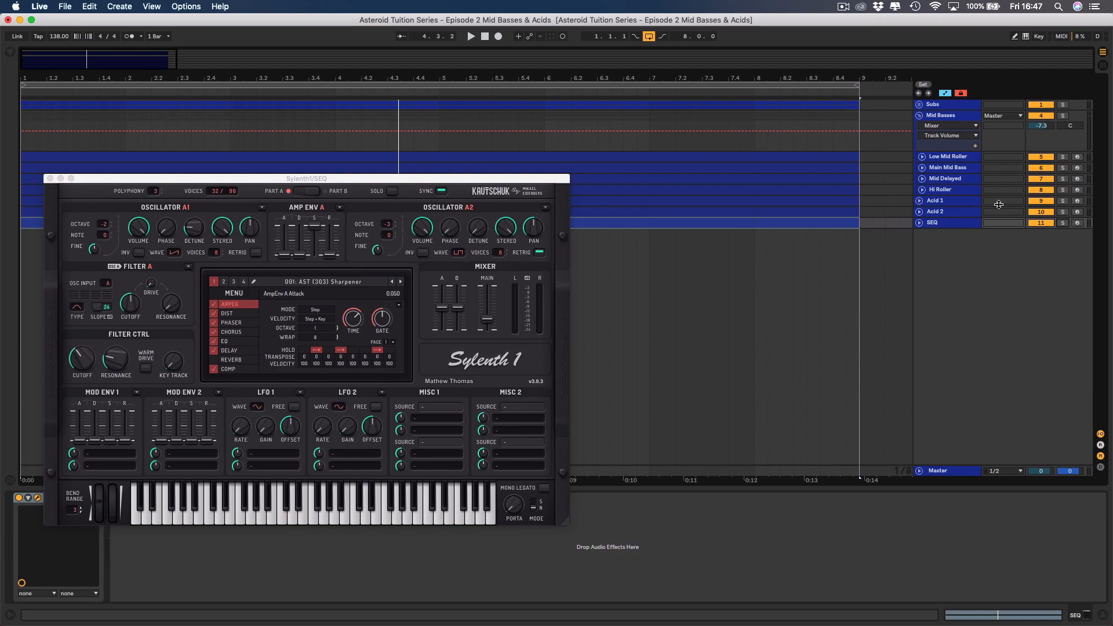
# Mute the Acid 1 and Acid 2 tracks and set the SEQ track's volume to -16.2 dB during playback.
pyautogui.click(1040, 200)
pyautogui.click(1038, 212)
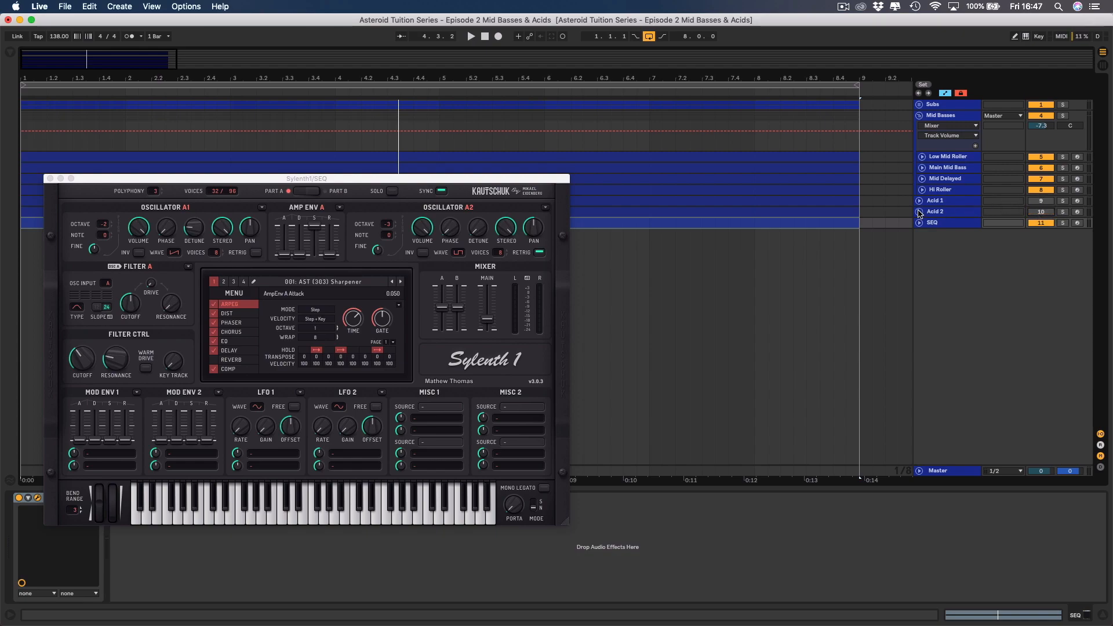
pyautogui.click(919, 224)
pyautogui.click(1042, 233)
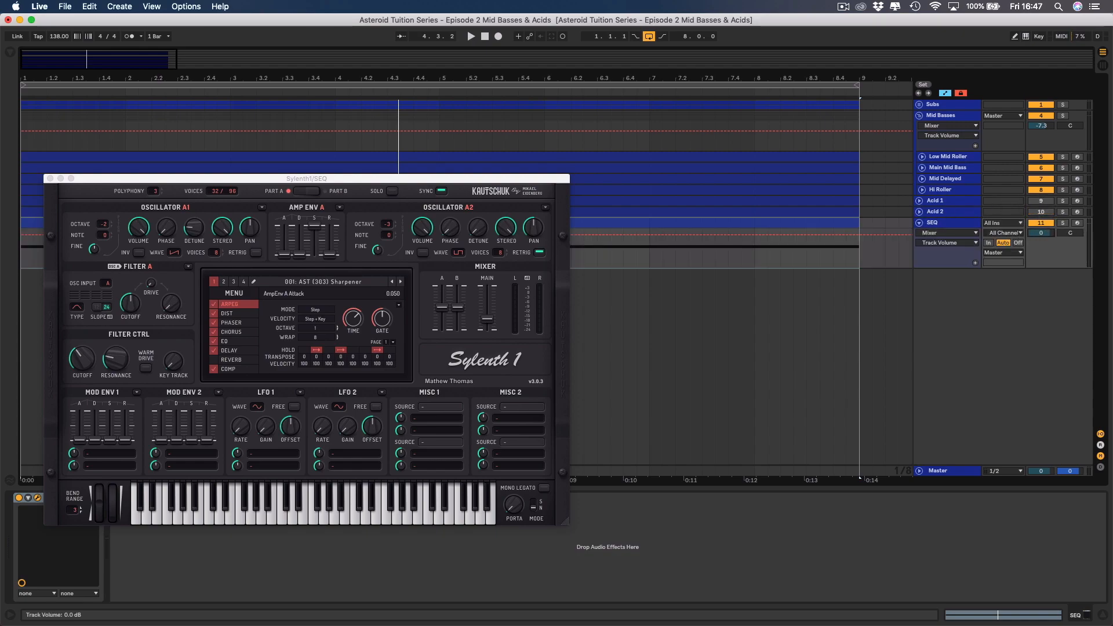
pyautogui.click(919, 211)
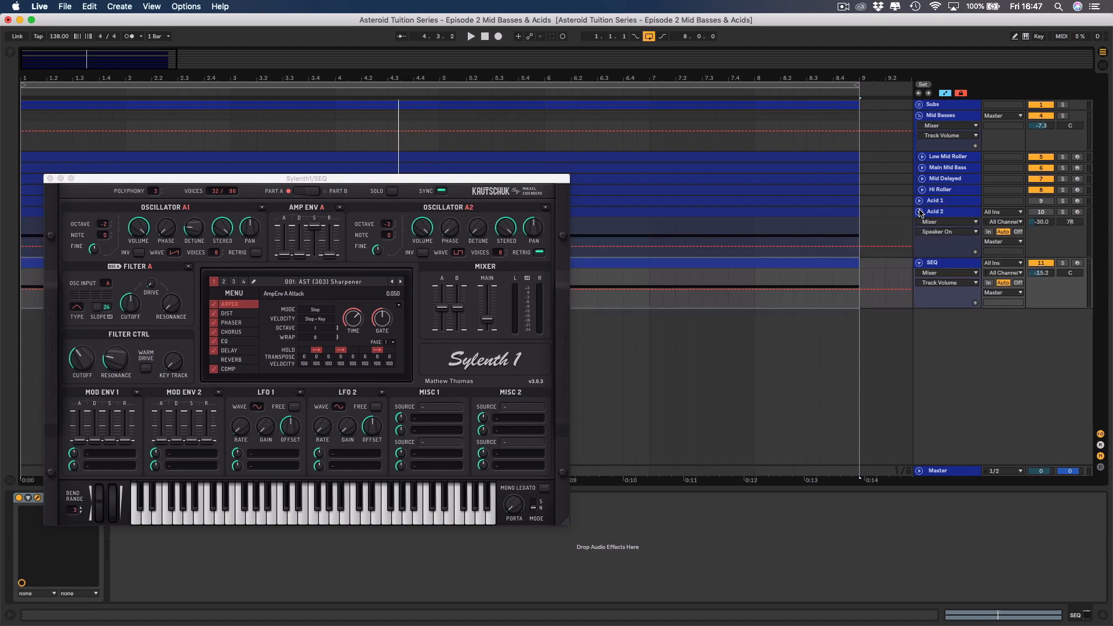
pyautogui.click(920, 212)
pyautogui.press('space')
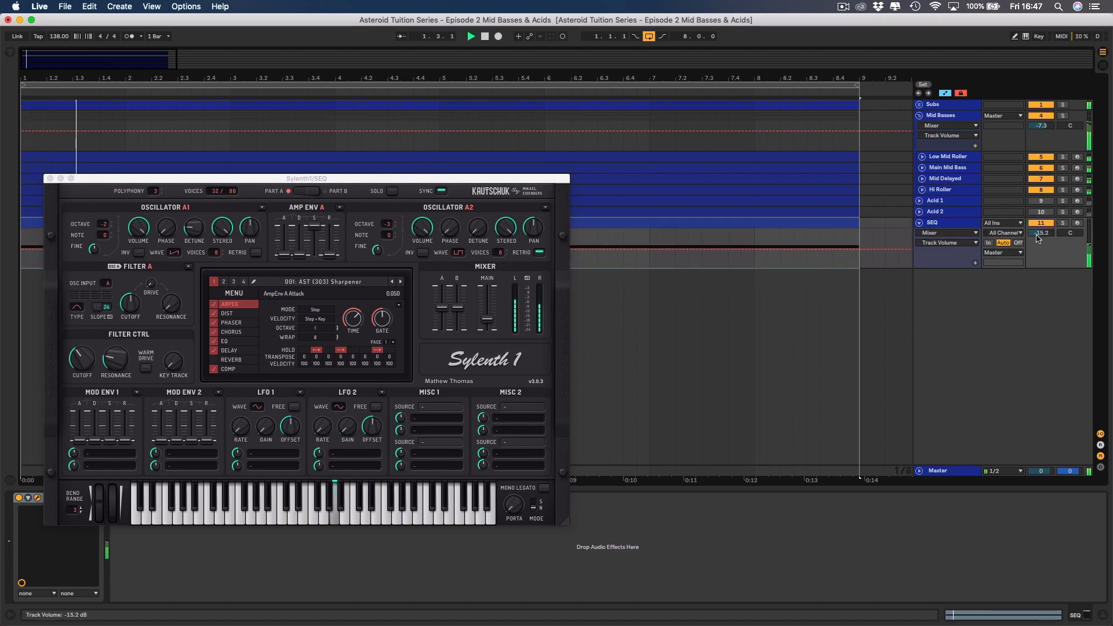
pyautogui.moveTo(1048, 232); pyautogui.dragTo(1048, 235)
# Solo the SEQ track and sweep the Filter Ctrl cutoff in Sylenth1 during playback.
pyautogui.click(1063, 223)
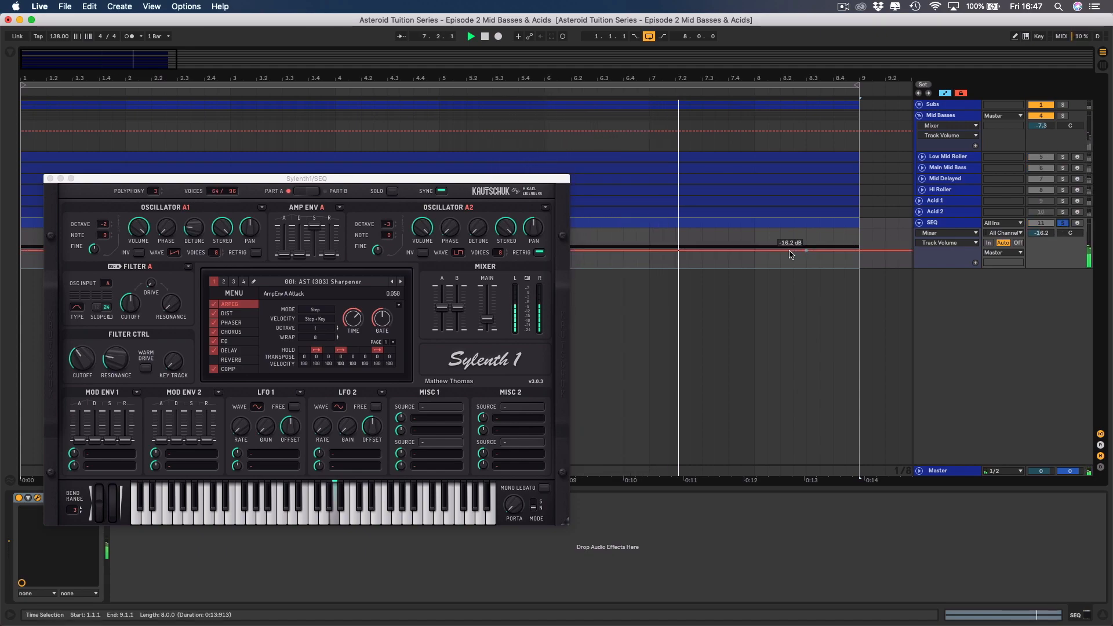
pyautogui.click(81, 354)
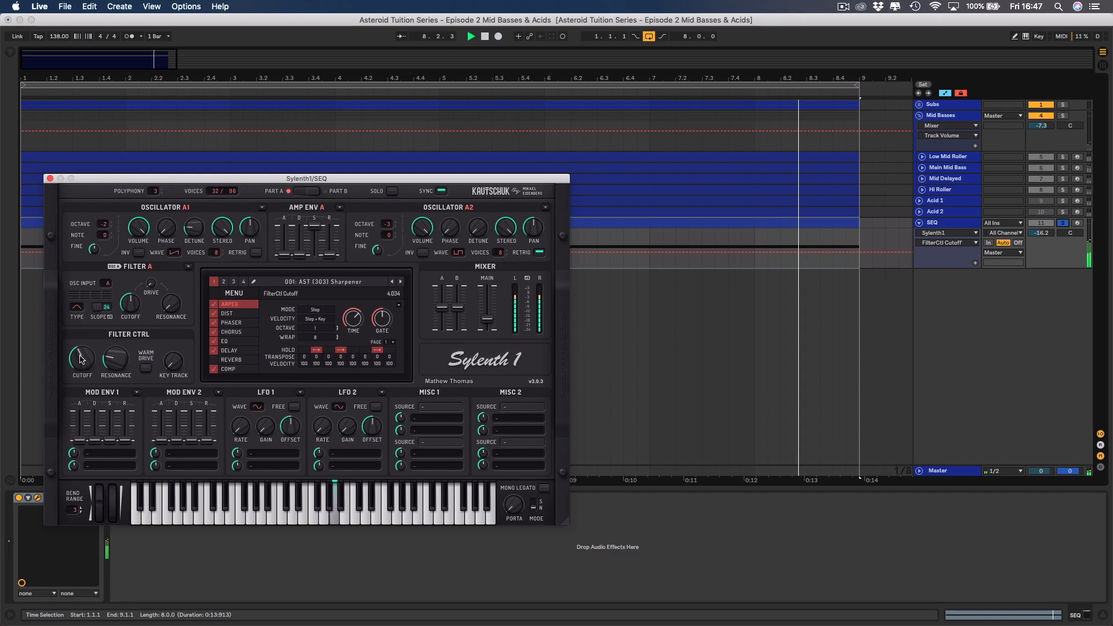
pyautogui.moveTo(81, 354)
pyautogui.mouseDown()
pyautogui.moveTo(81, 400)
pyautogui.moveTo(76, 355)
pyautogui.mouseUp()
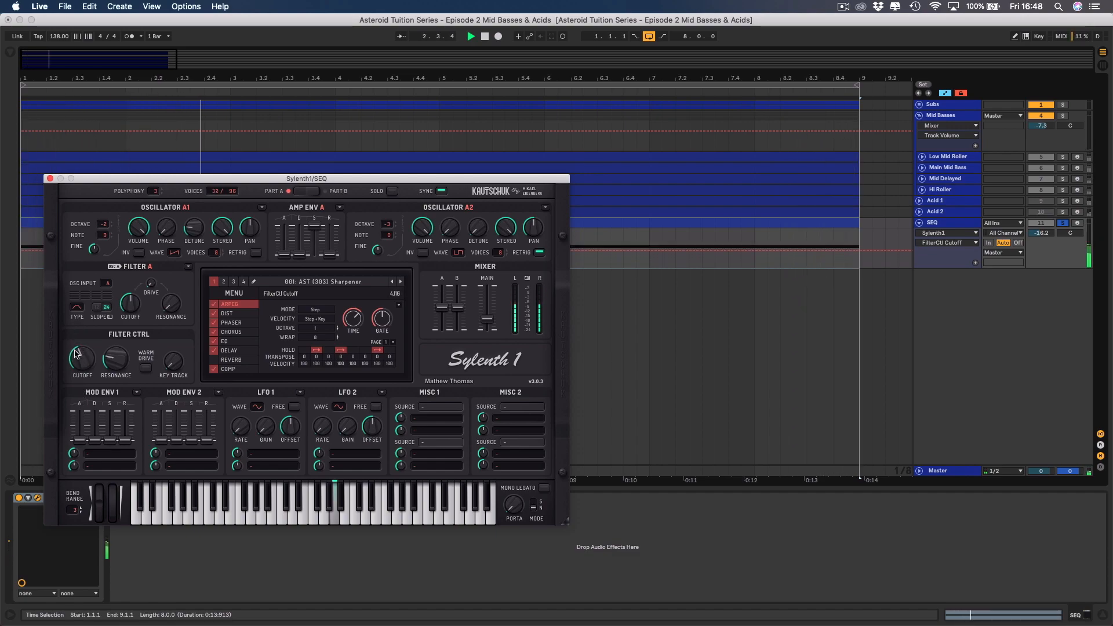
pyautogui.press('space')
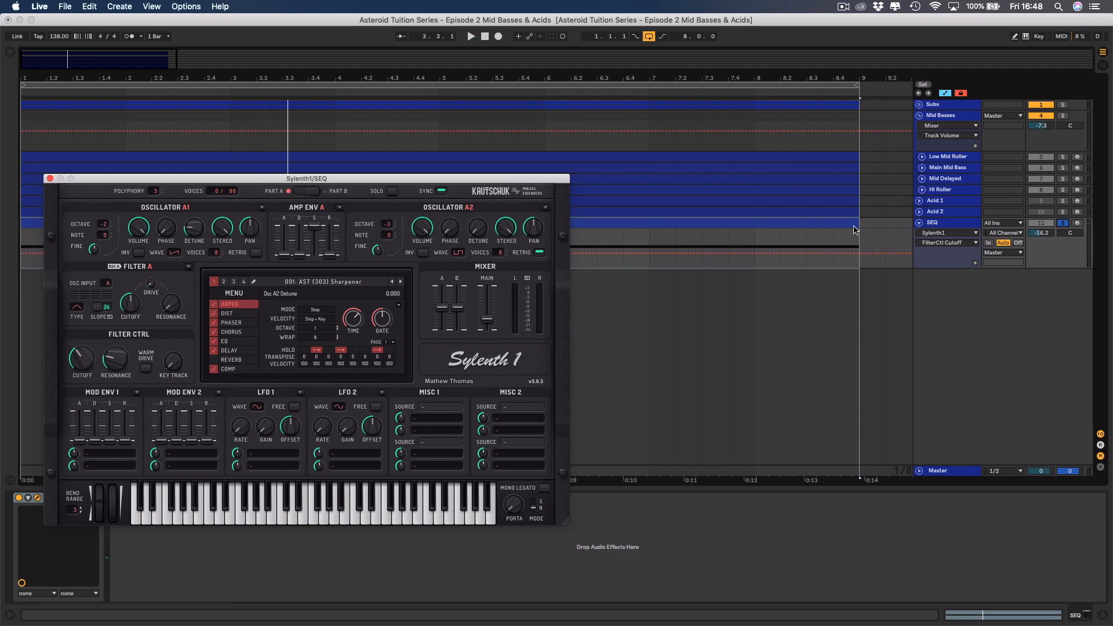
# Unsolo the SEQ track and set its volume to -15.3 dB while it plays with the basses.
pyautogui.click(1064, 224)
pyautogui.press('space')
pyautogui.click(1042, 232)
pyautogui.moveTo(1042, 233); pyautogui.dragTo(1042, 227)
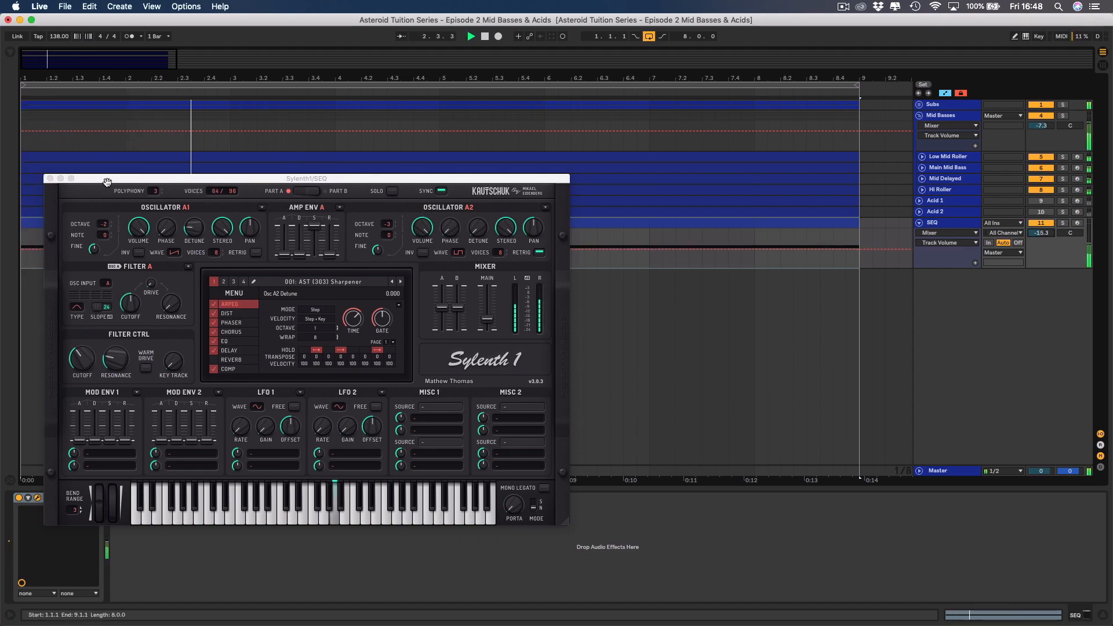
# Close the Sylenth1 window, add an EQ Eight to the SEQ track and expand its spectrum display.
pyautogui.click(50, 179)
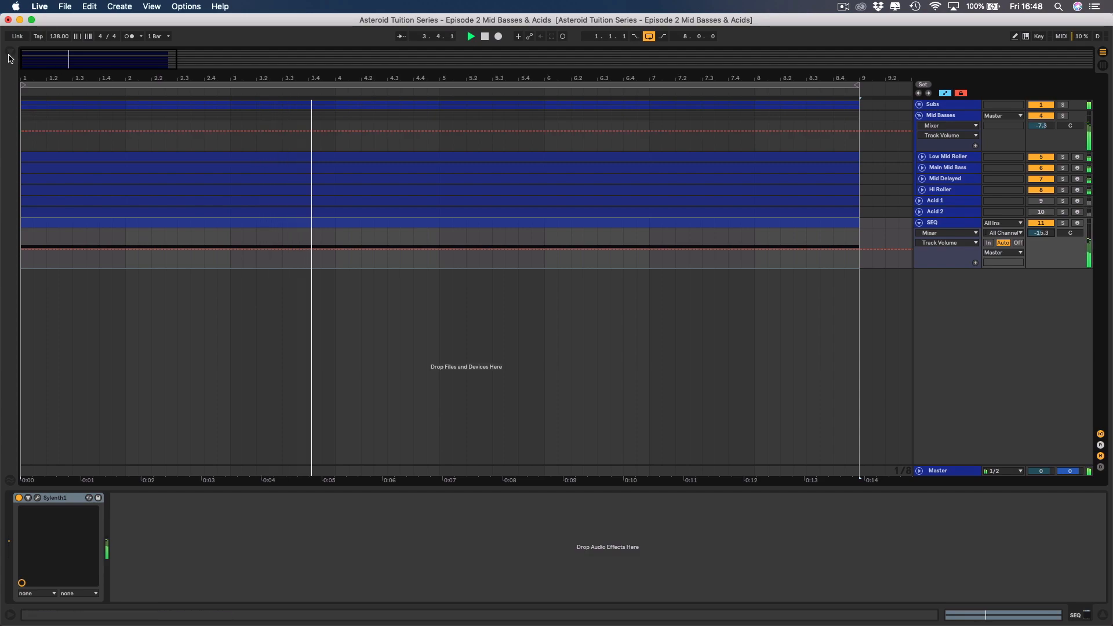
pyautogui.press('super+alt+b')
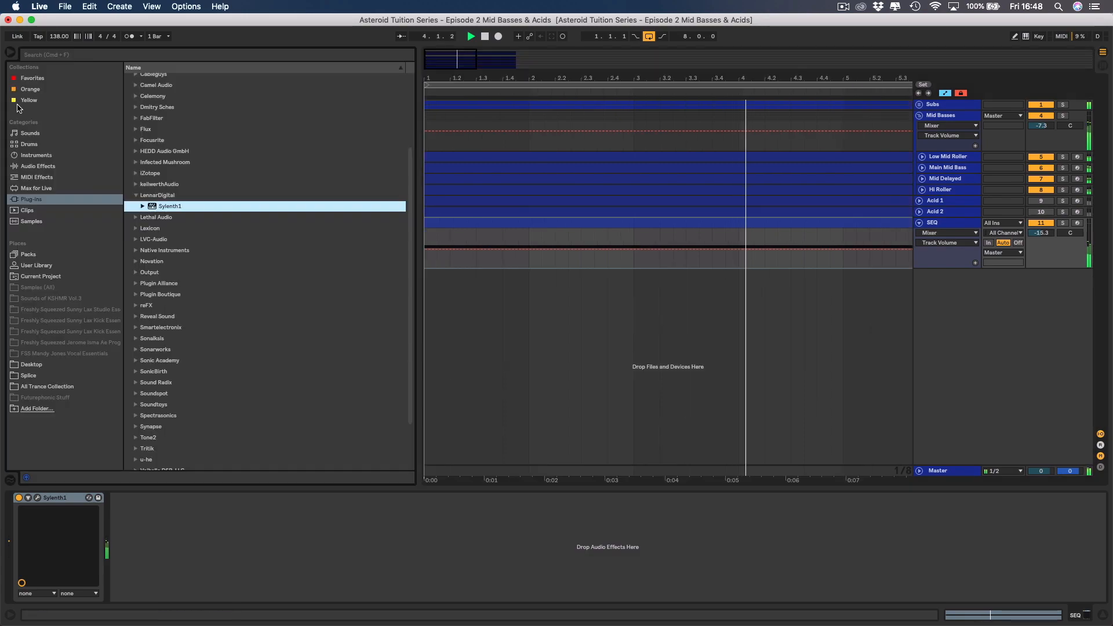
pyautogui.click(46, 169)
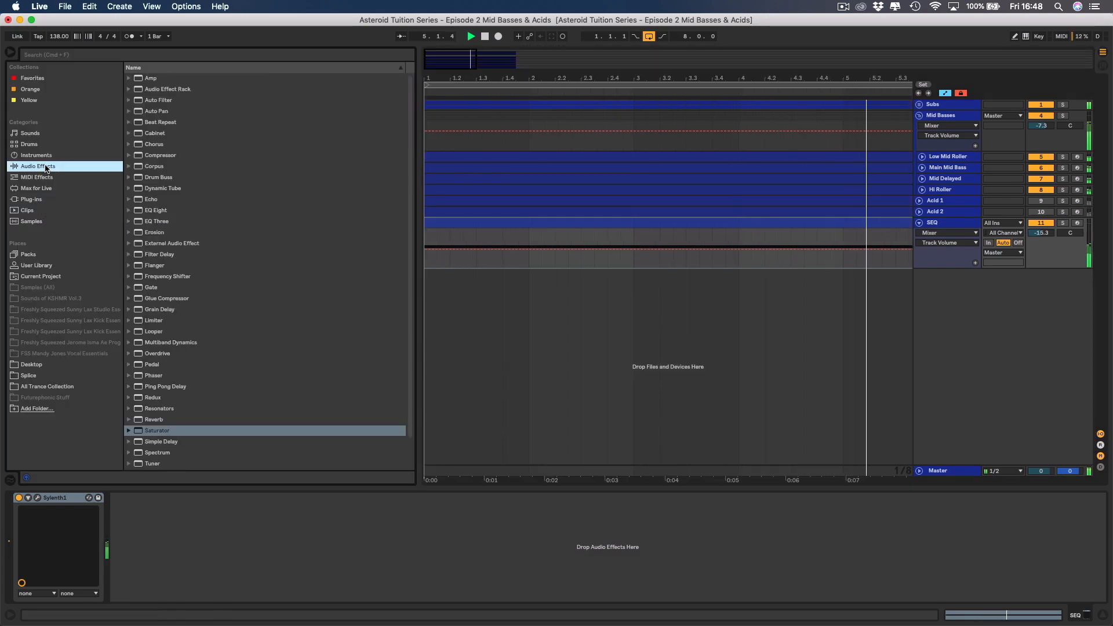
pyautogui.doubleClick(152, 210)
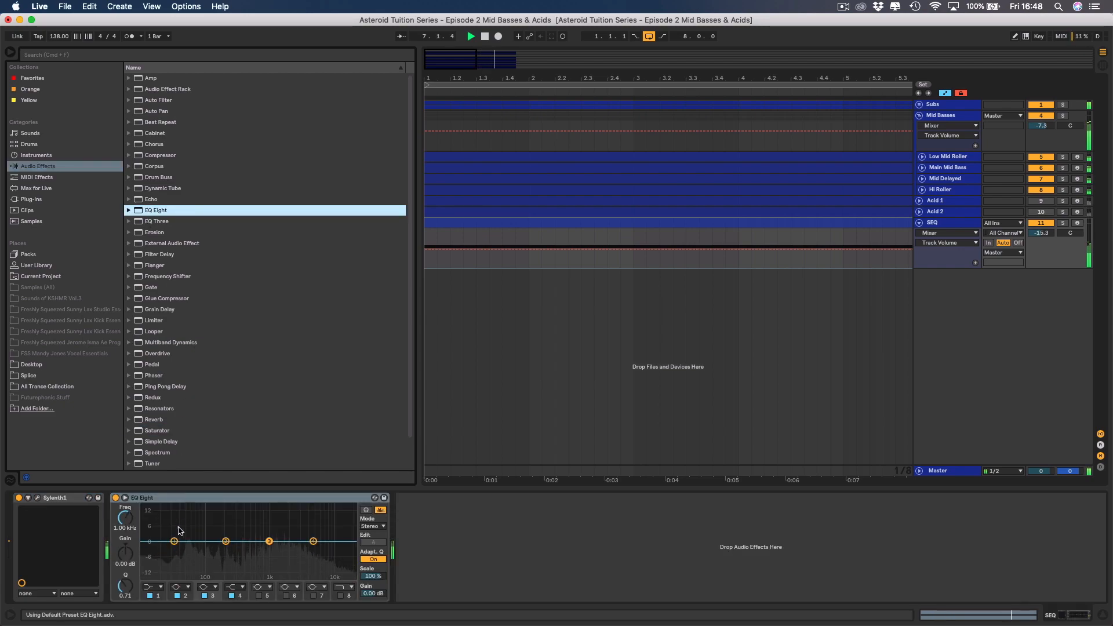
pyautogui.click(124, 497)
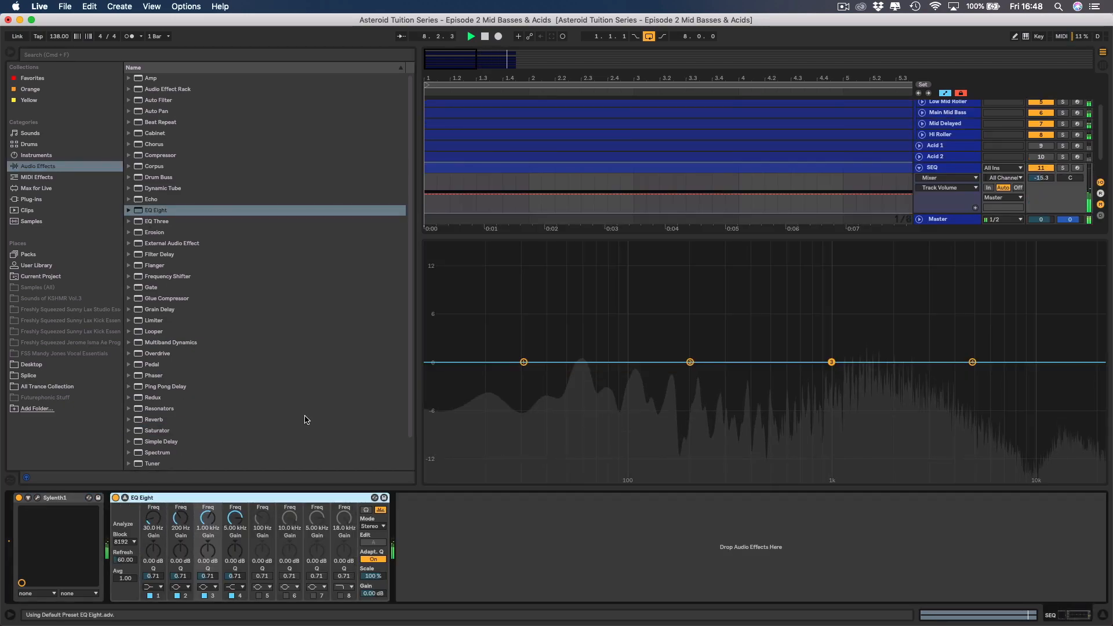
# Set EQ Eight's band 1 to the steepest low-cut filter at 147 Hz and collapse the expanded display.
pyautogui.click(154, 586)
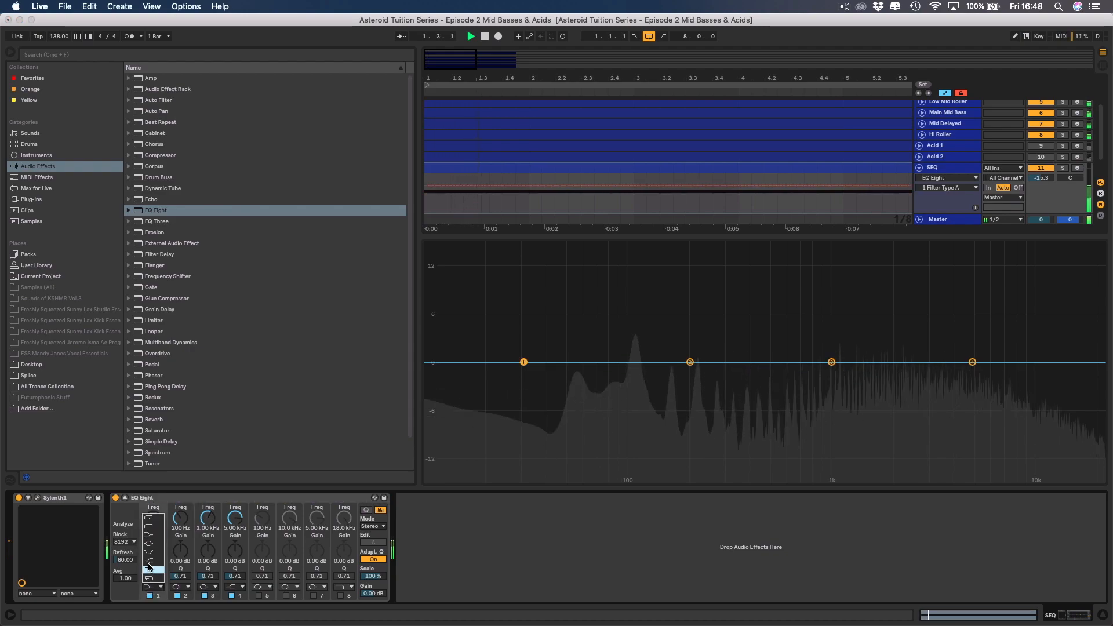
pyautogui.click(149, 526)
pyautogui.moveTo(153, 518); pyautogui.dragTo(153, 485)
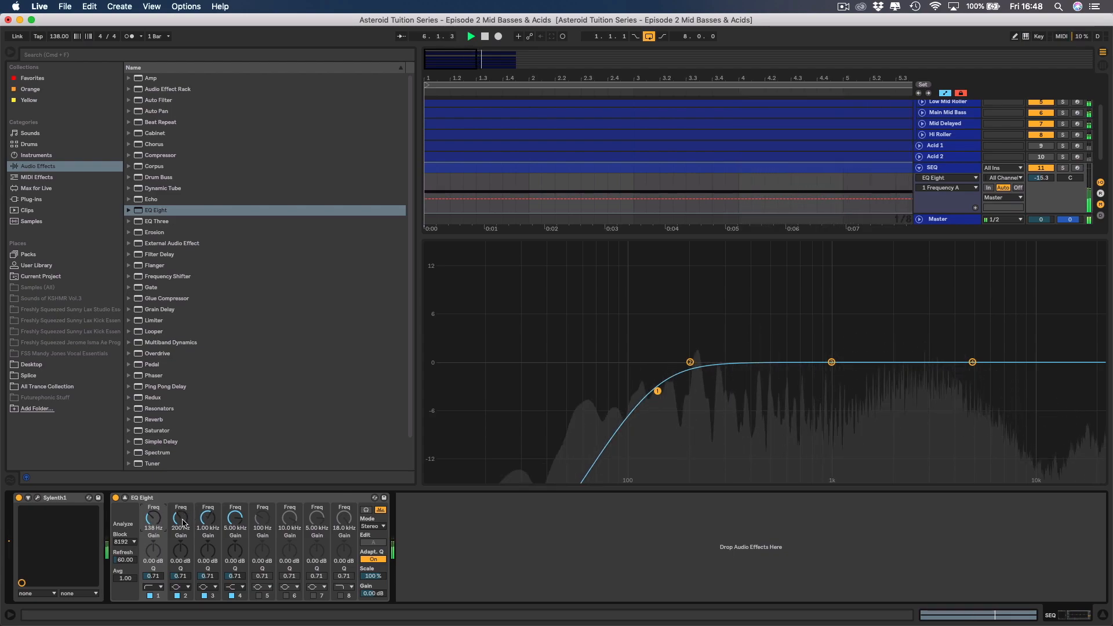
pyautogui.click(154, 587)
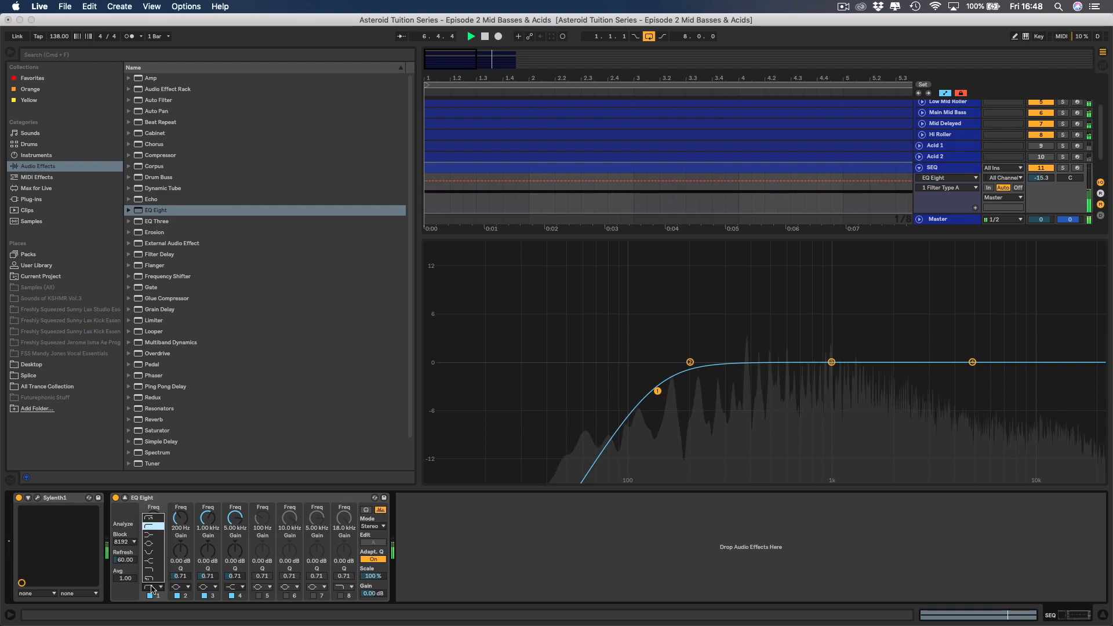
pyautogui.click(153, 520)
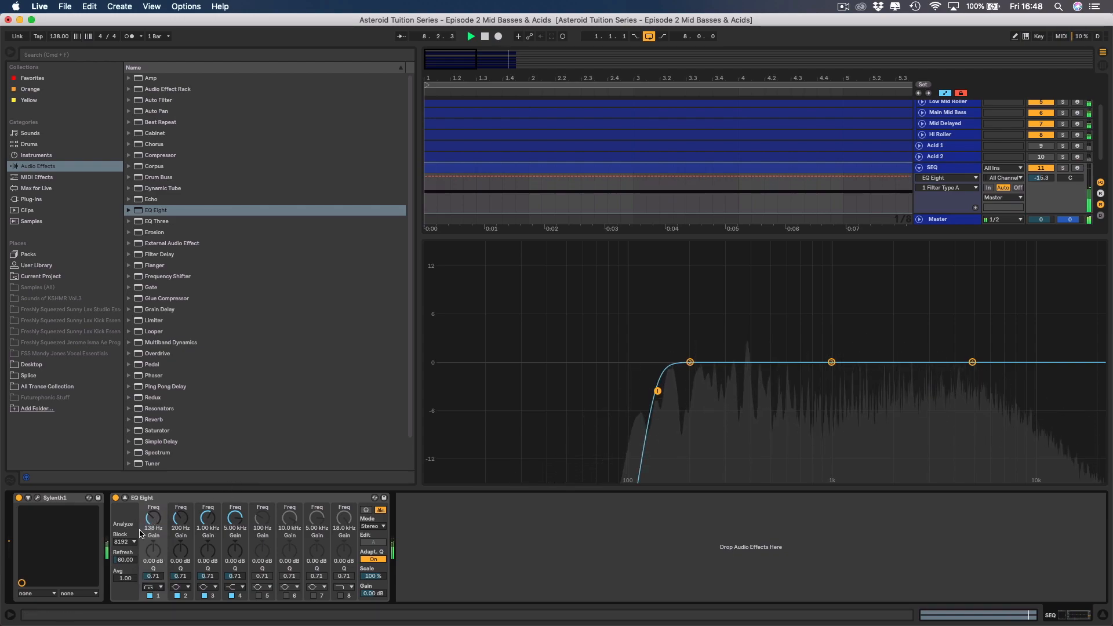
pyautogui.moveTo(150, 525); pyautogui.dragTo(152, 525)
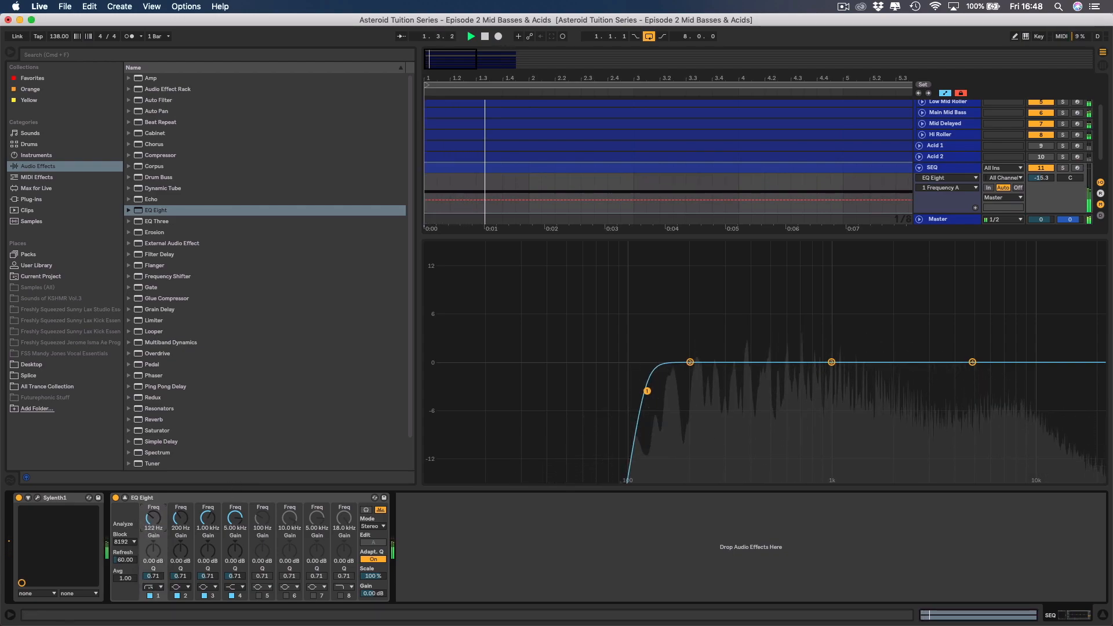
pyautogui.moveTo(152, 525); pyautogui.dragTo(152, 518)
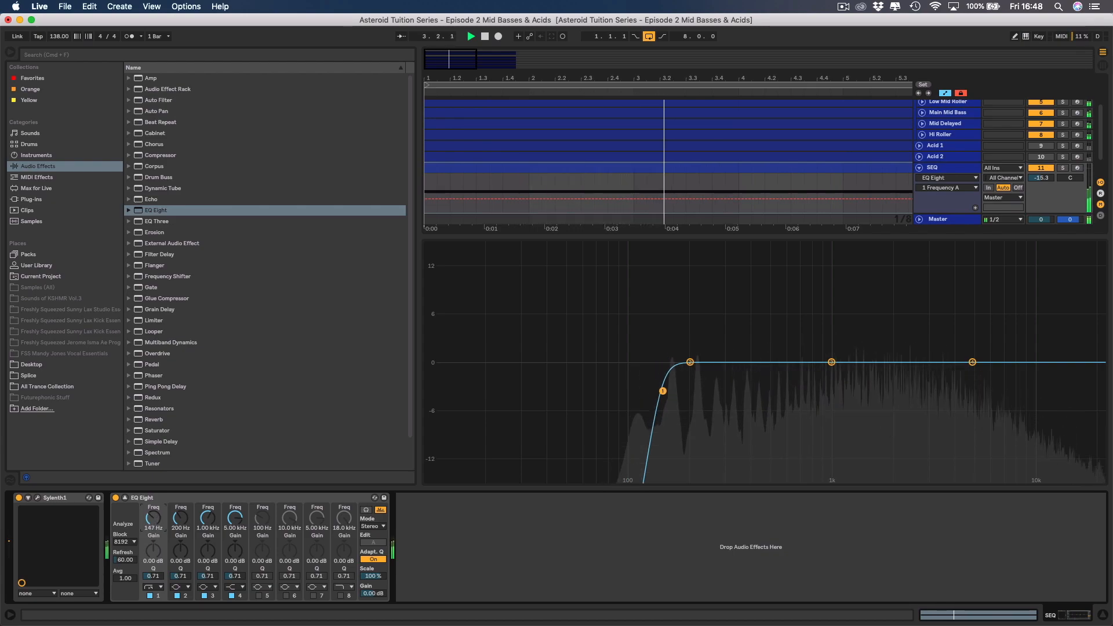
pyautogui.click(124, 498)
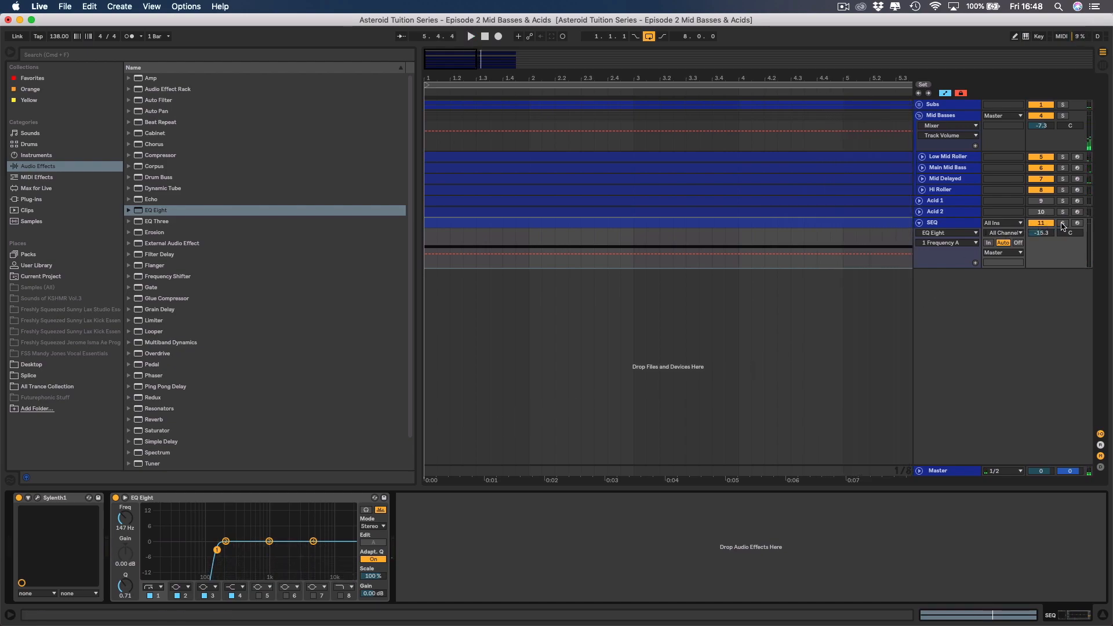
# Load the AST (303) Roller Blader preset into Sylenth1 on the SEQ track.
pyautogui.click(961, 229)
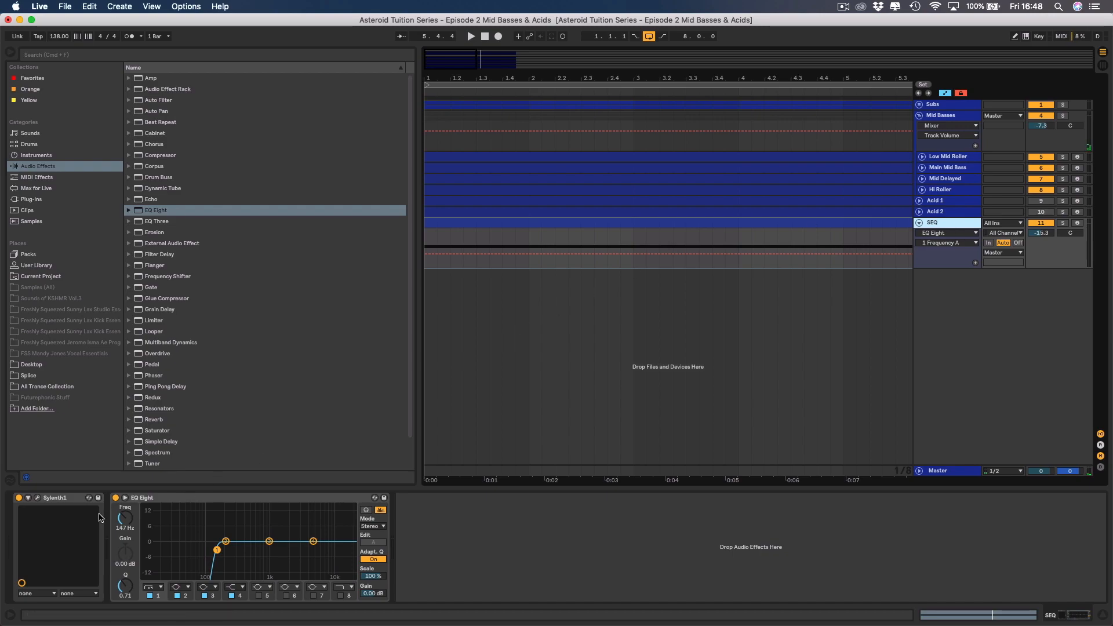
pyautogui.click(36, 498)
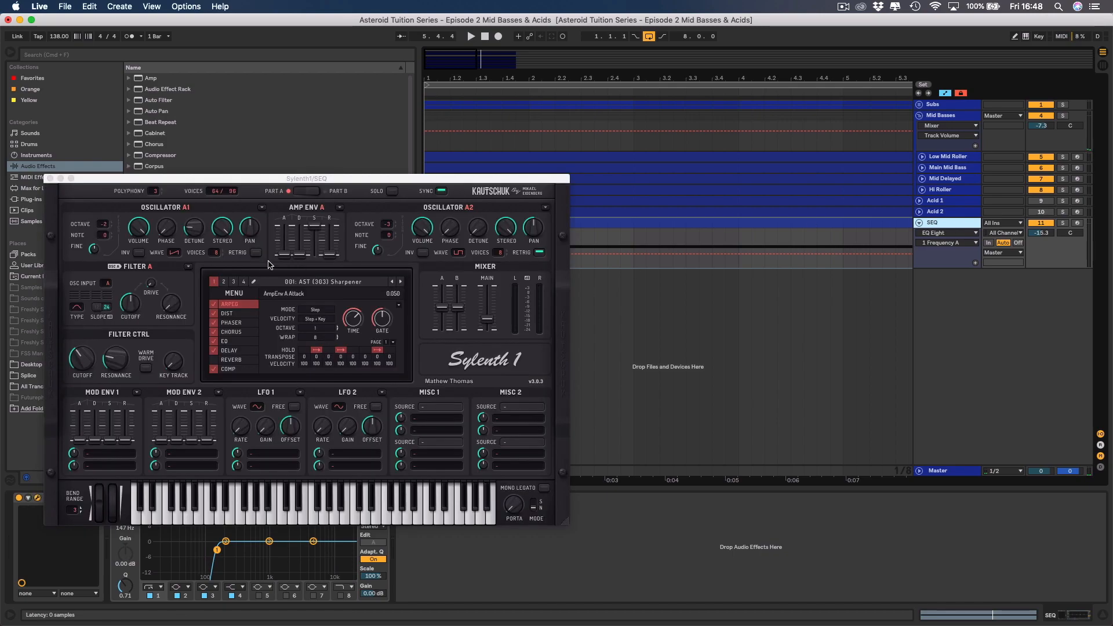
pyautogui.click(242, 296)
pyautogui.moveTo(263, 306)
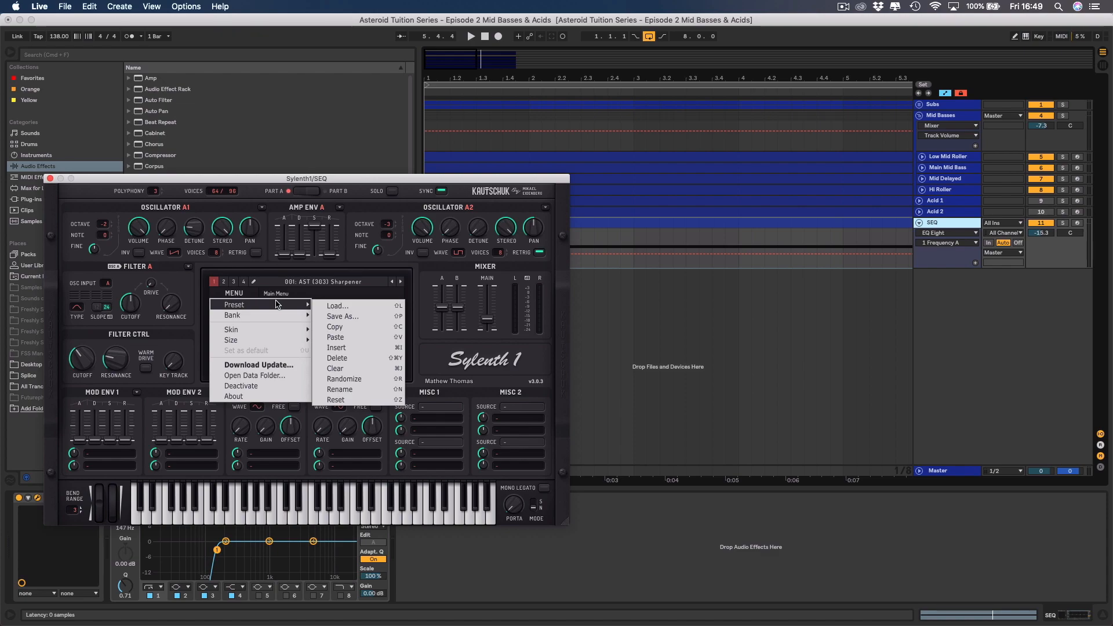
pyautogui.click(336, 306)
pyautogui.doubleClick(354, 141)
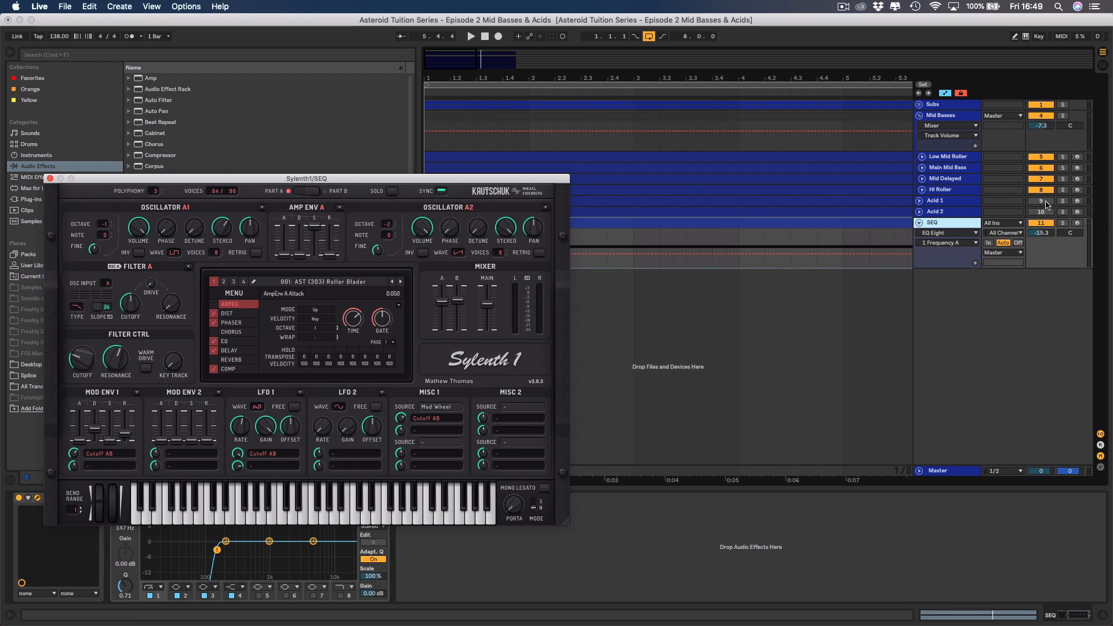
# Audition the Roller Blader preset in solo while adjusting the Filter Ctrl cutoff, and compare it against the basses.
pyautogui.click(1062, 226)
pyautogui.press('space')
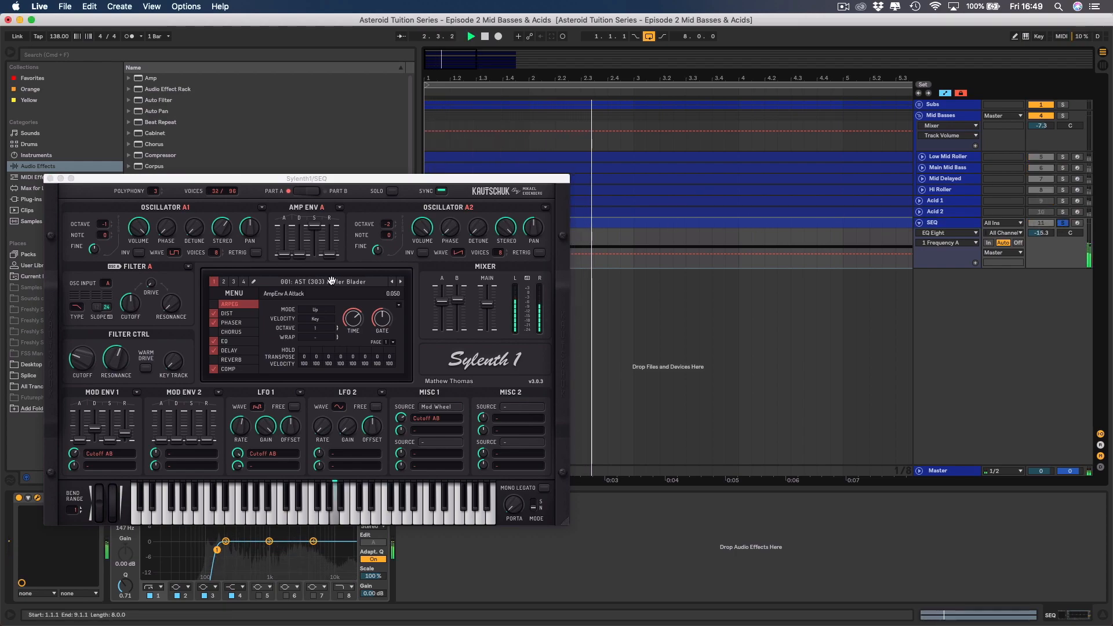
pyautogui.click(85, 347)
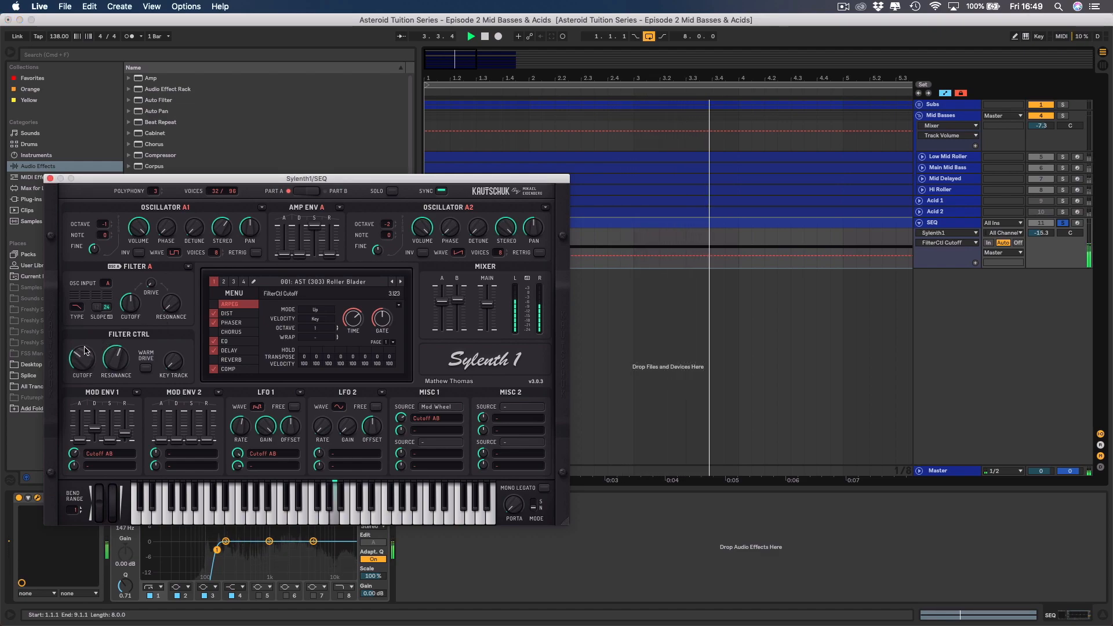
pyautogui.press('space')
pyautogui.click(1062, 225)
pyautogui.press('space')
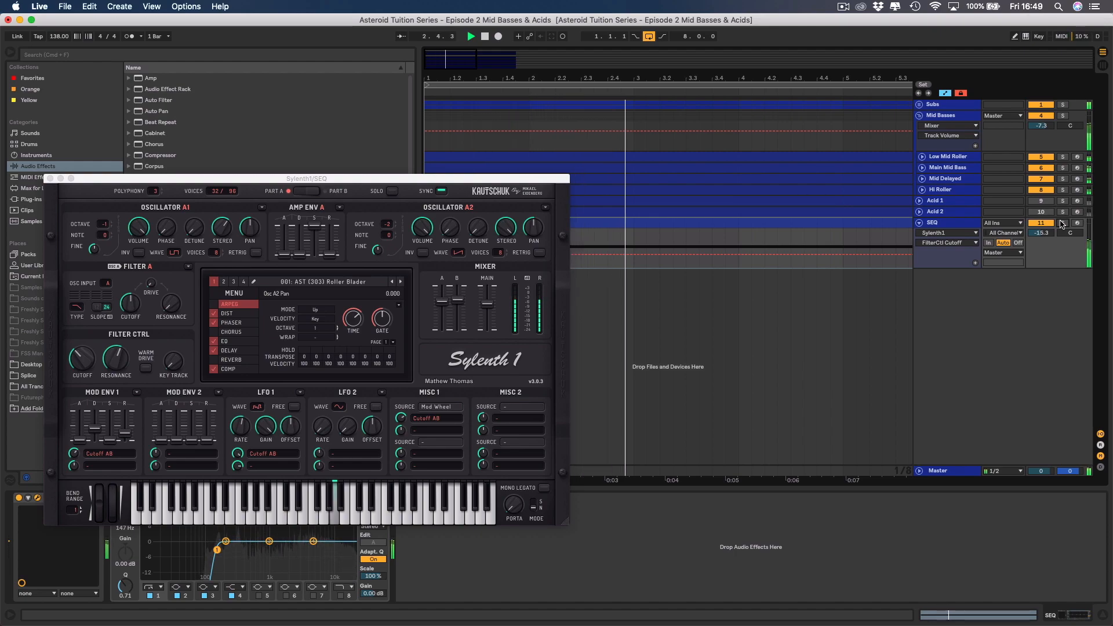
pyautogui.press('space')
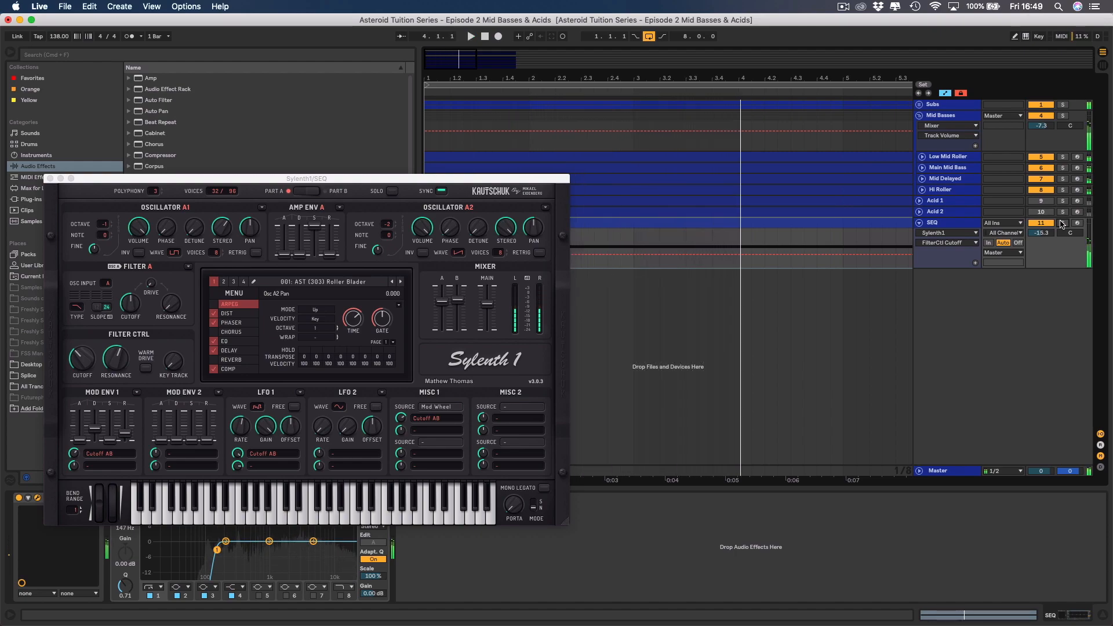
# Load the AST (303) Razor Blader preset into Sylenth1 on the SEQ track and audition it soloed and against the other tracks.
pyautogui.click(1061, 225)
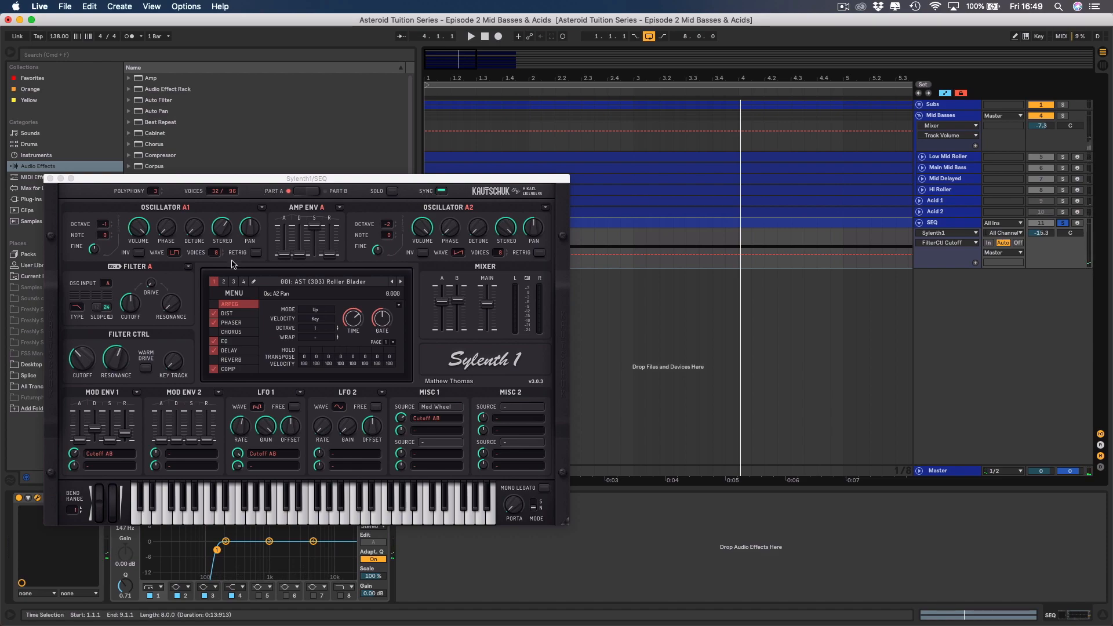
pyautogui.click(221, 296)
pyautogui.moveTo(239, 304)
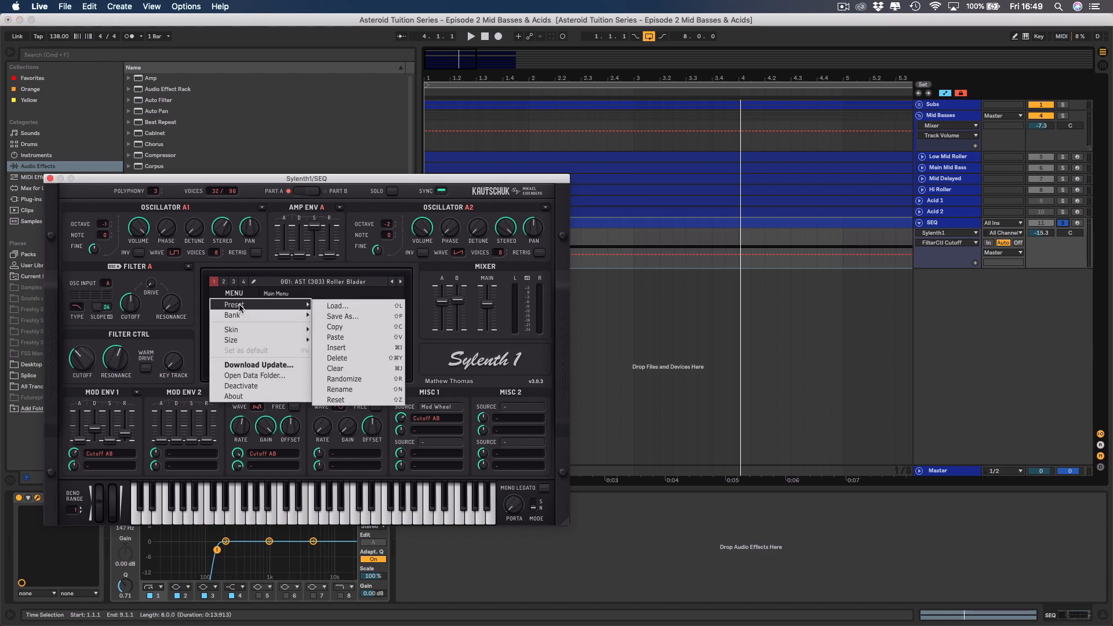
pyautogui.click(337, 306)
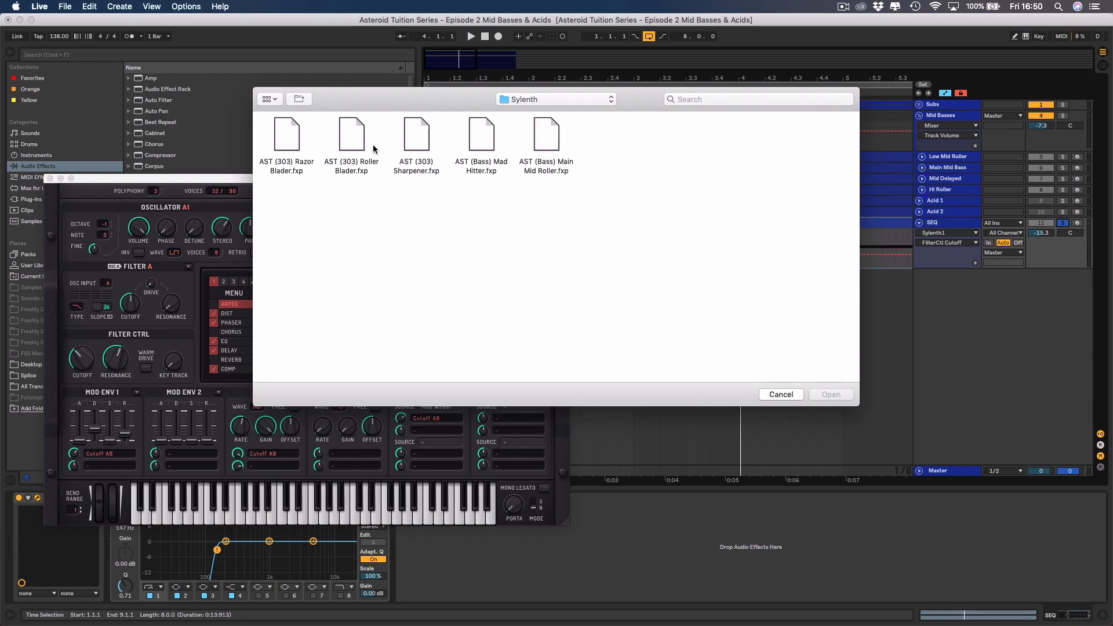
pyautogui.doubleClick(287, 139)
pyautogui.press('space')
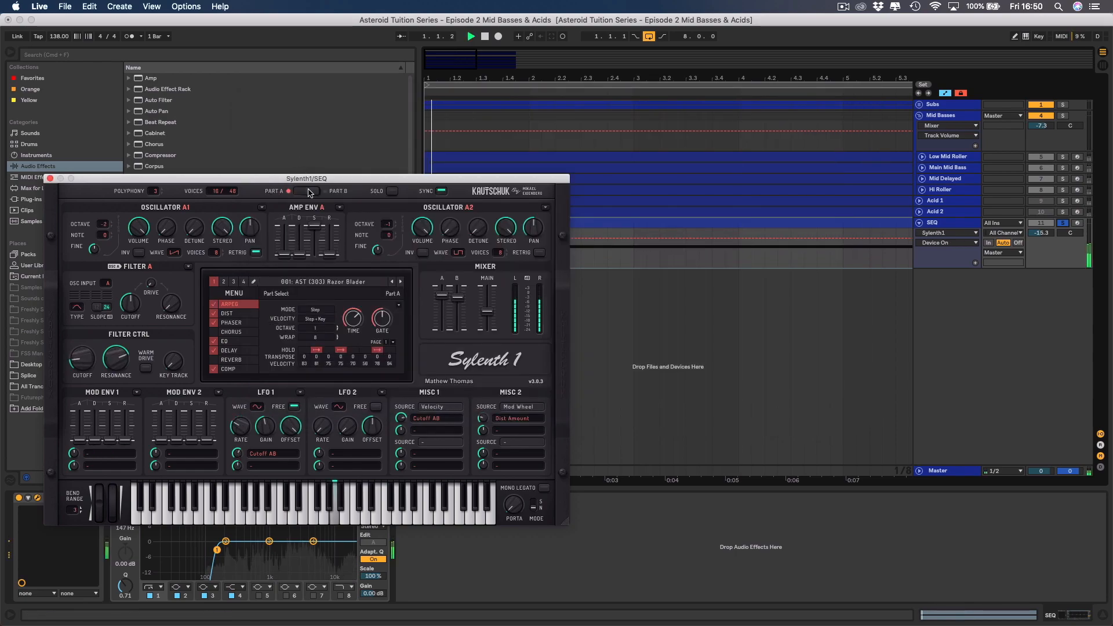
pyautogui.click(1064, 224)
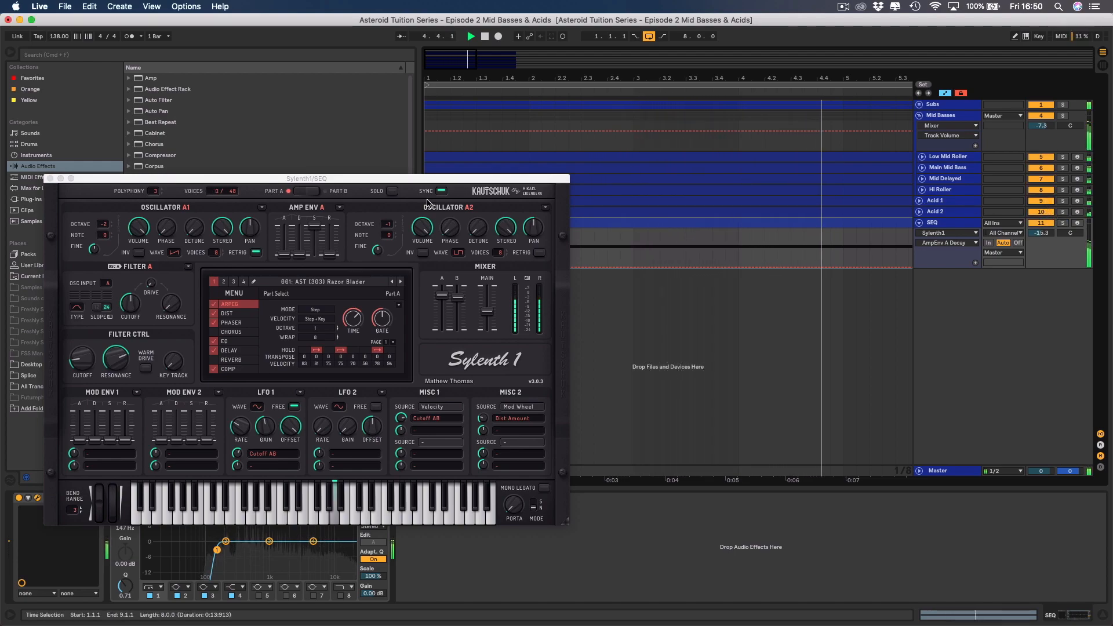
# Close the Sylenth1 window, hide the browser and set the SEQ track's volume to -14.2 dB while balancing it against the basses.
pyautogui.click(50, 178)
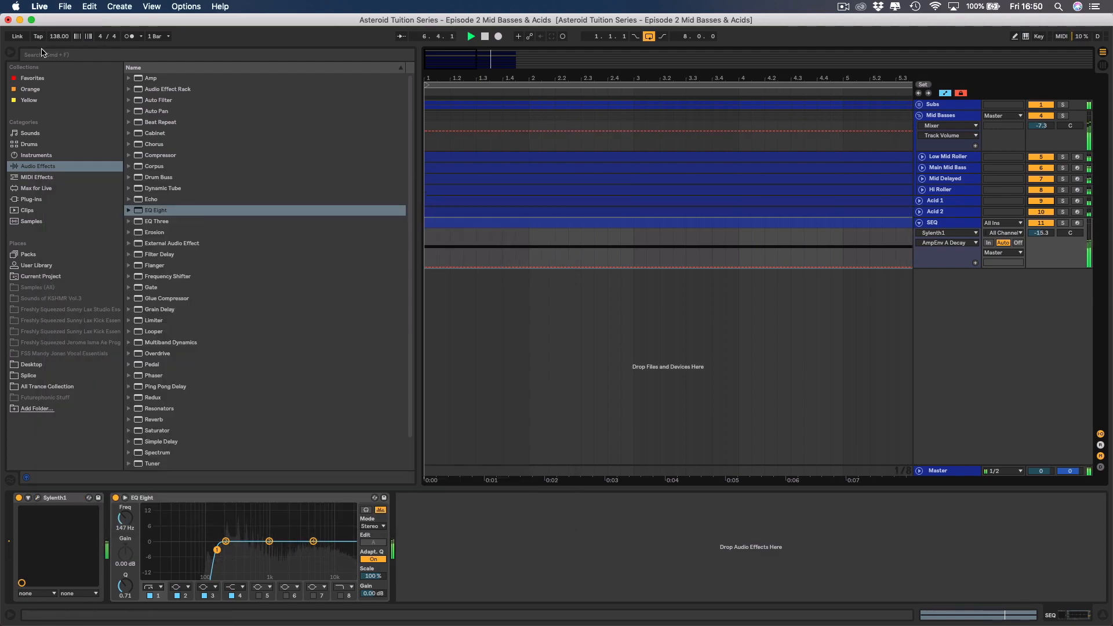
pyautogui.click(9, 53)
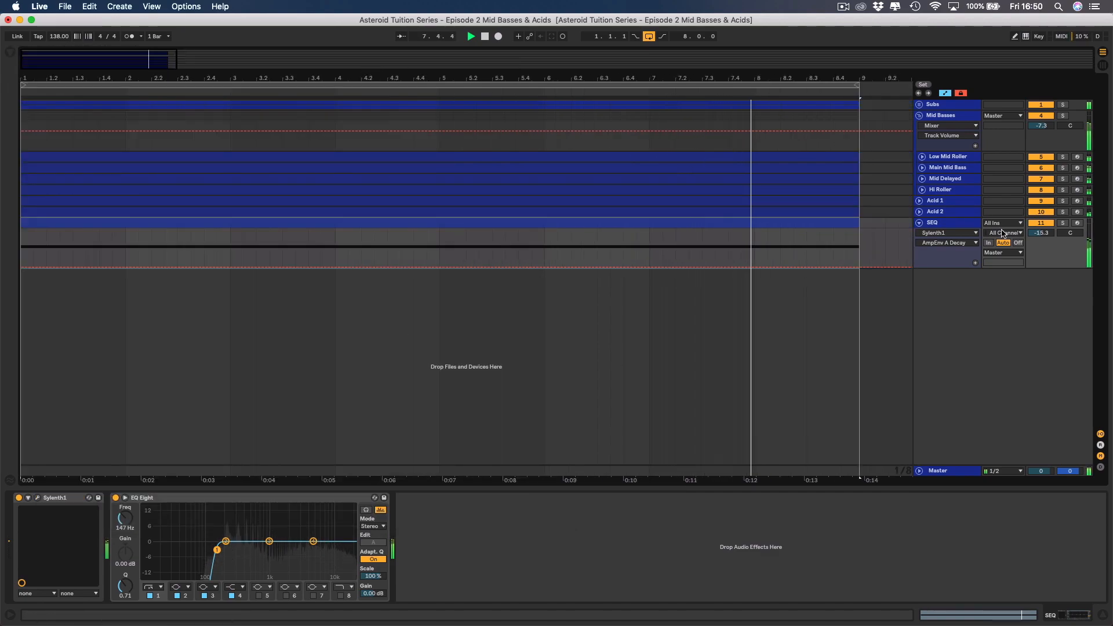
pyautogui.click(1063, 224)
pyautogui.moveTo(1049, 233); pyautogui.dragTo(1049, 236)
pyautogui.click(1065, 223)
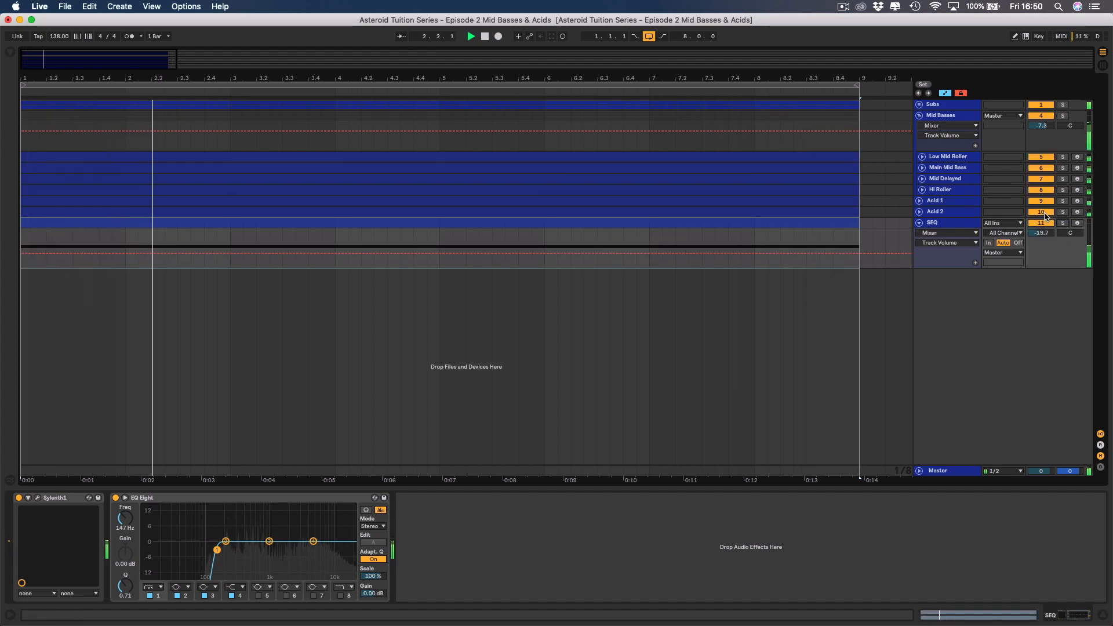
pyautogui.moveTo(1049, 232); pyautogui.dragTo(1049, 233)
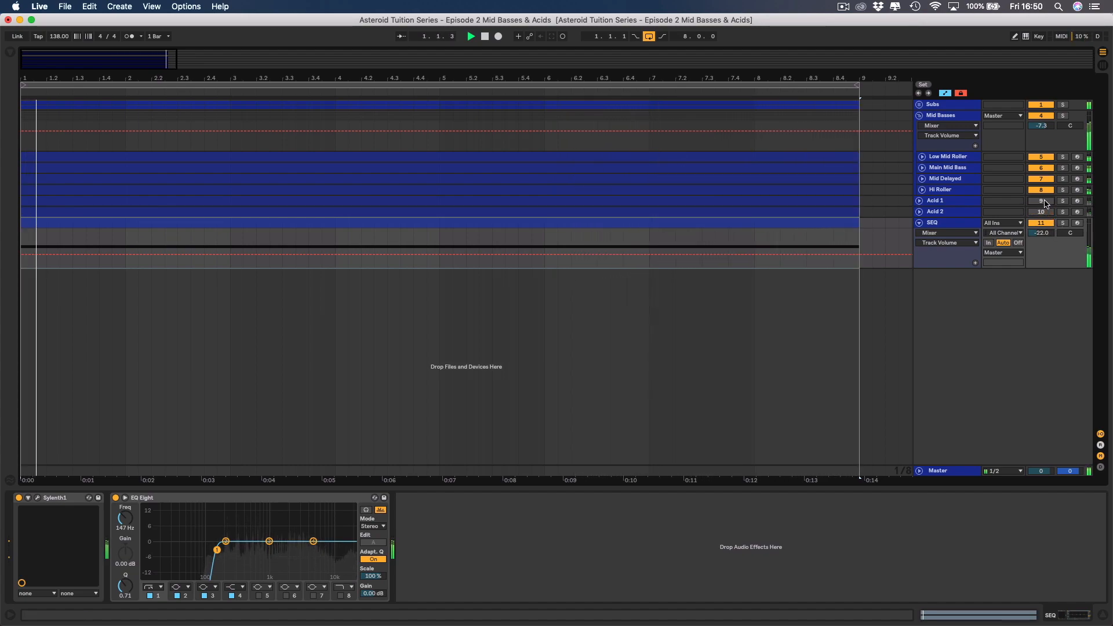
pyautogui.doubleClick(1046, 233)
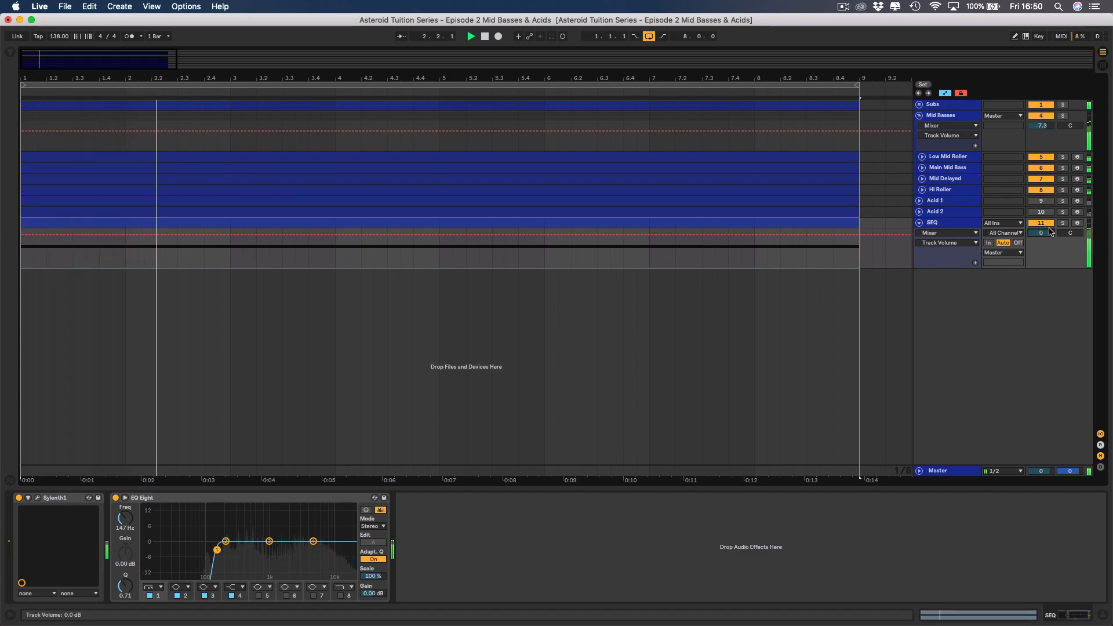
pyautogui.moveTo(1048, 234); pyautogui.dragTo(1048, 249)
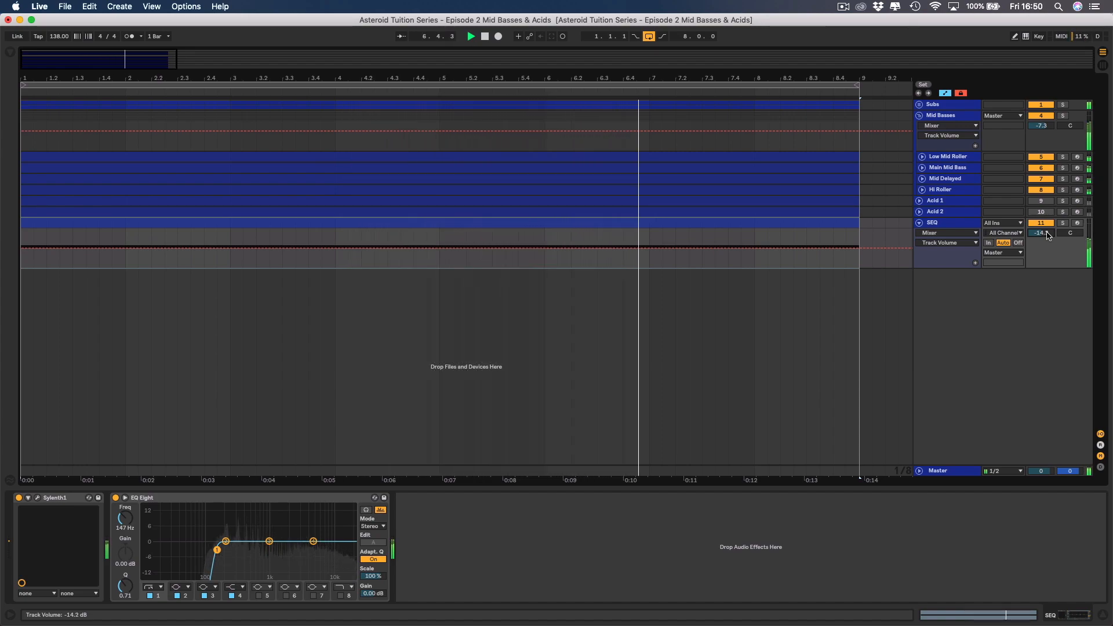
# Stop playback and solo the SEQ track.
pyautogui.press('space')
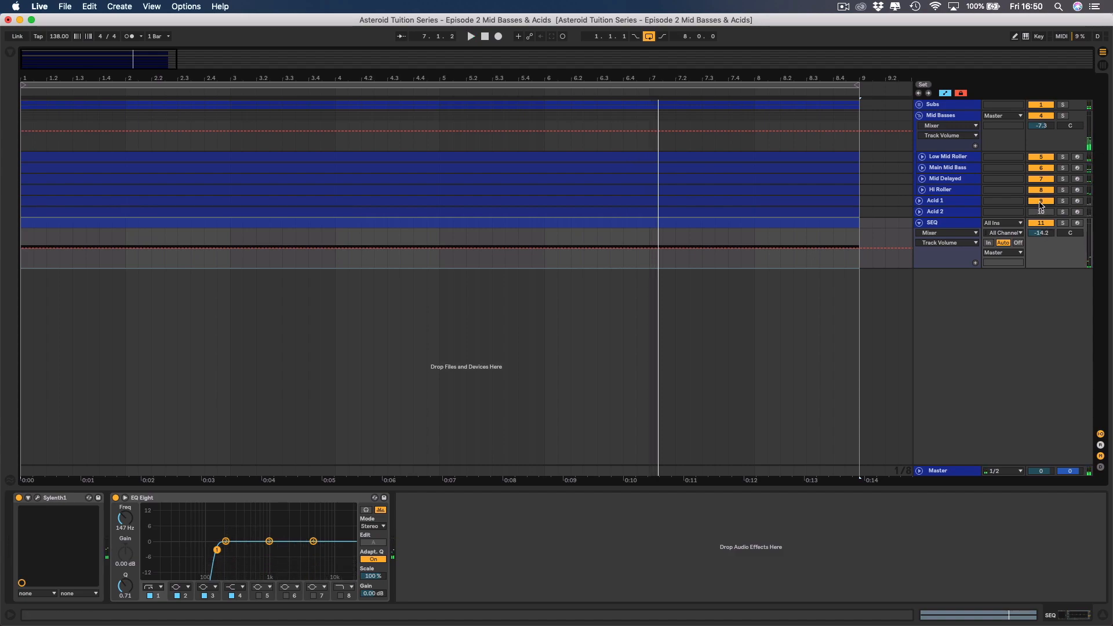
pyautogui.click(949, 225)
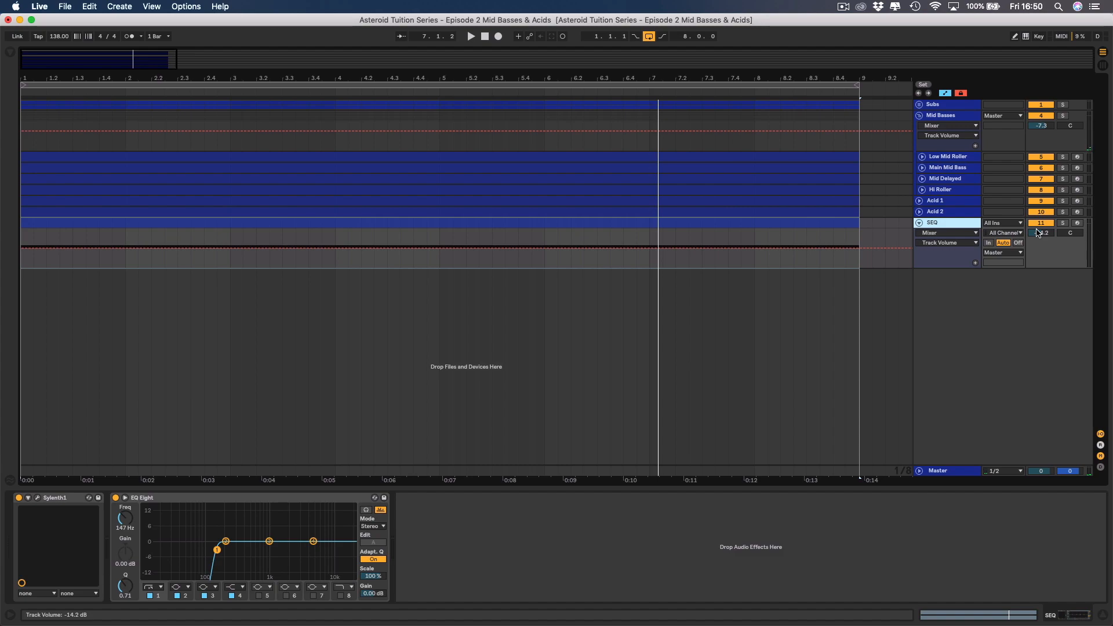
pyautogui.click(1063, 223)
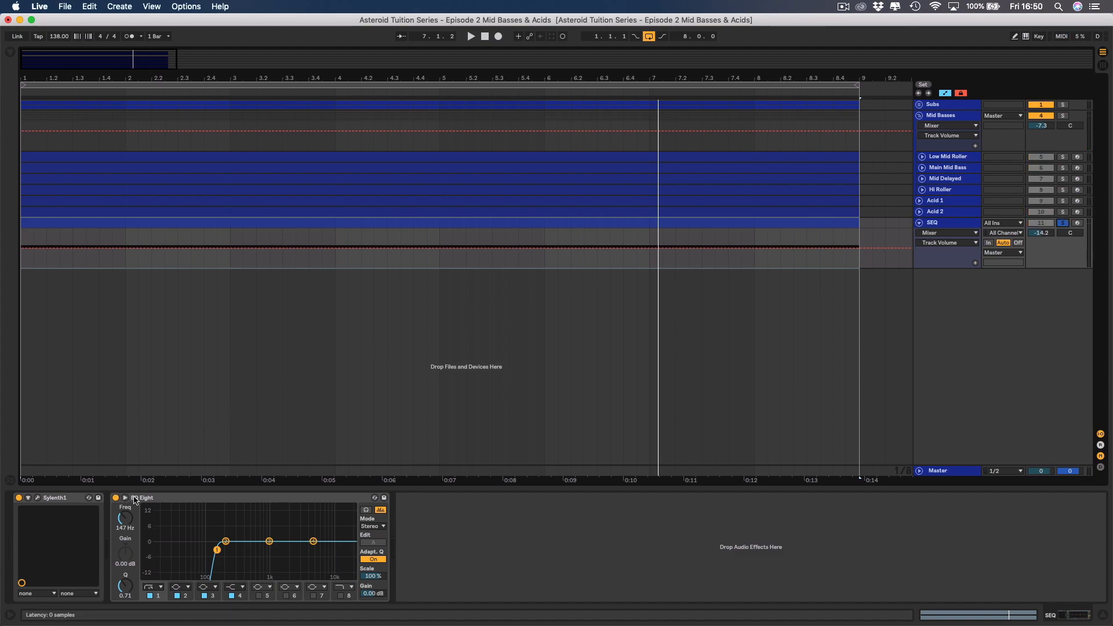
pyautogui.click(39, 498)
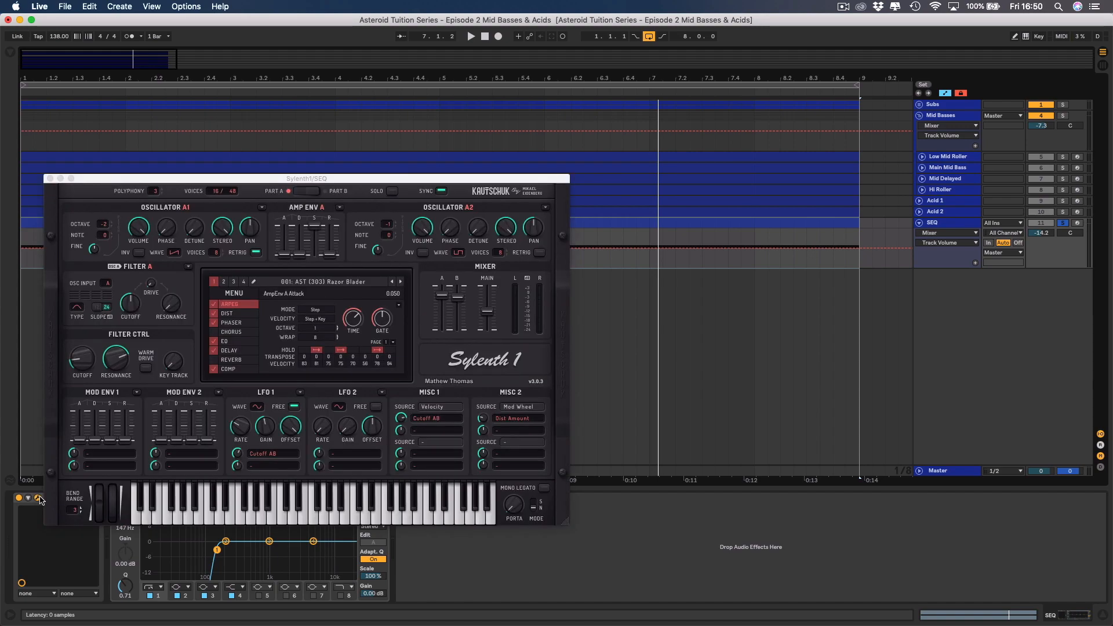
pyautogui.click(234, 294)
pyautogui.click(235, 295)
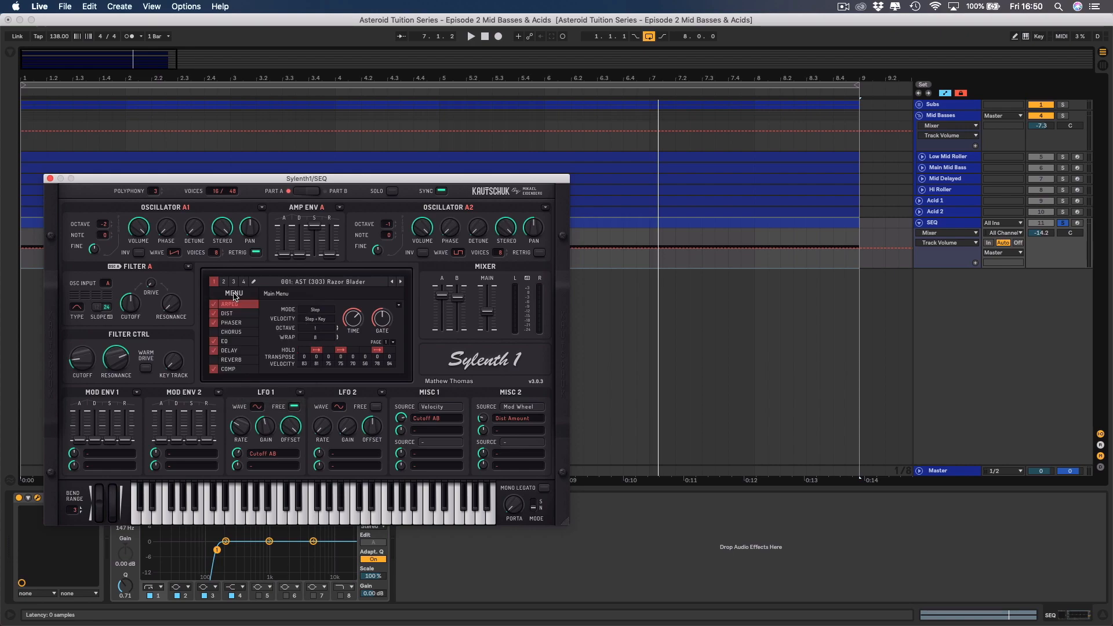
pyautogui.click(32, 508)
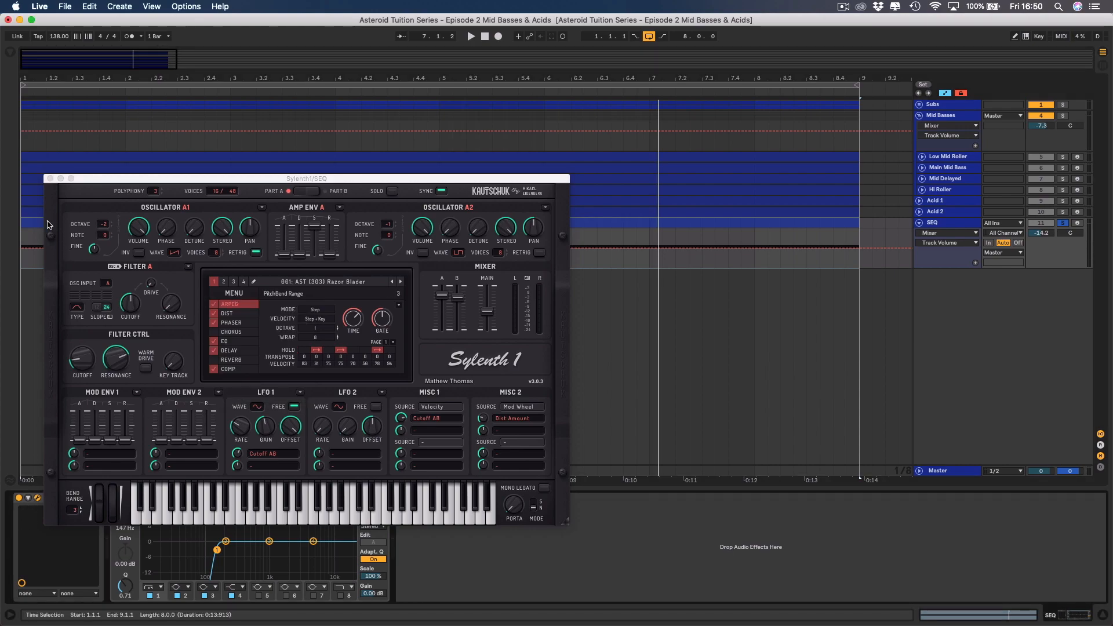
pyautogui.click(50, 178)
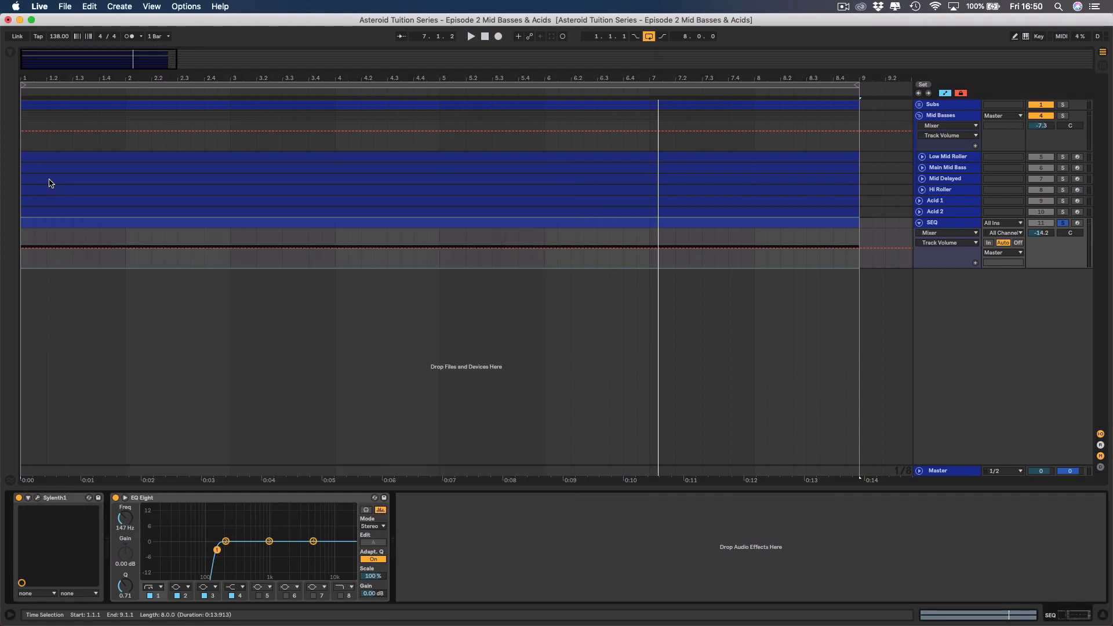
# Delete Sylenth1 from the SEQ track and insert the Reveal Sound Spire-1.1 plug-in in its place.
pyautogui.click(65, 498)
pyautogui.press('Delete')
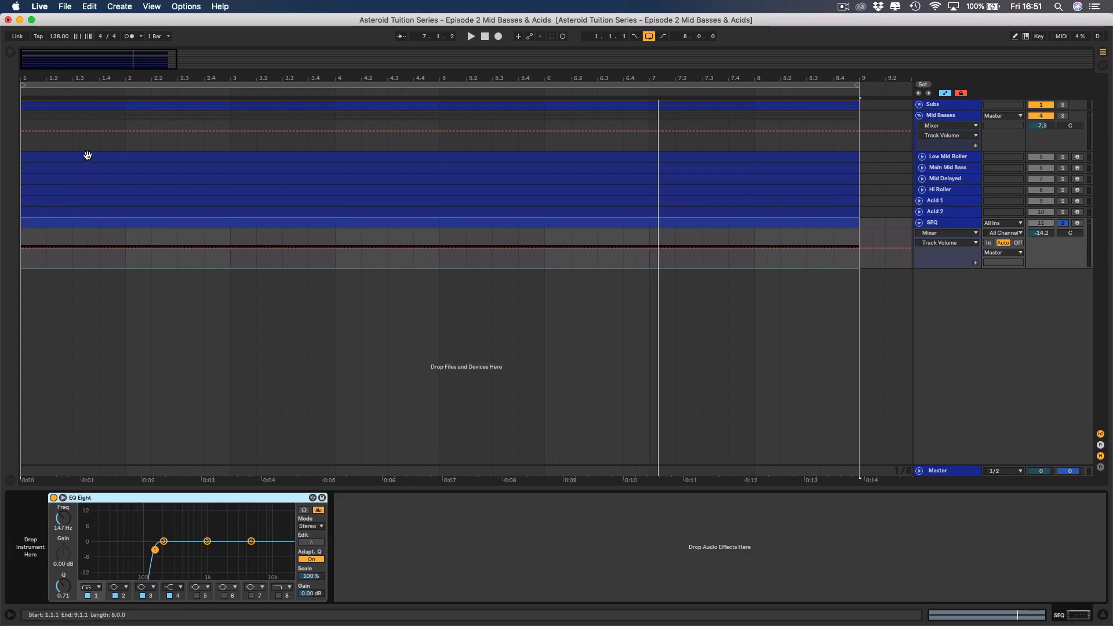
pyautogui.click(11, 54)
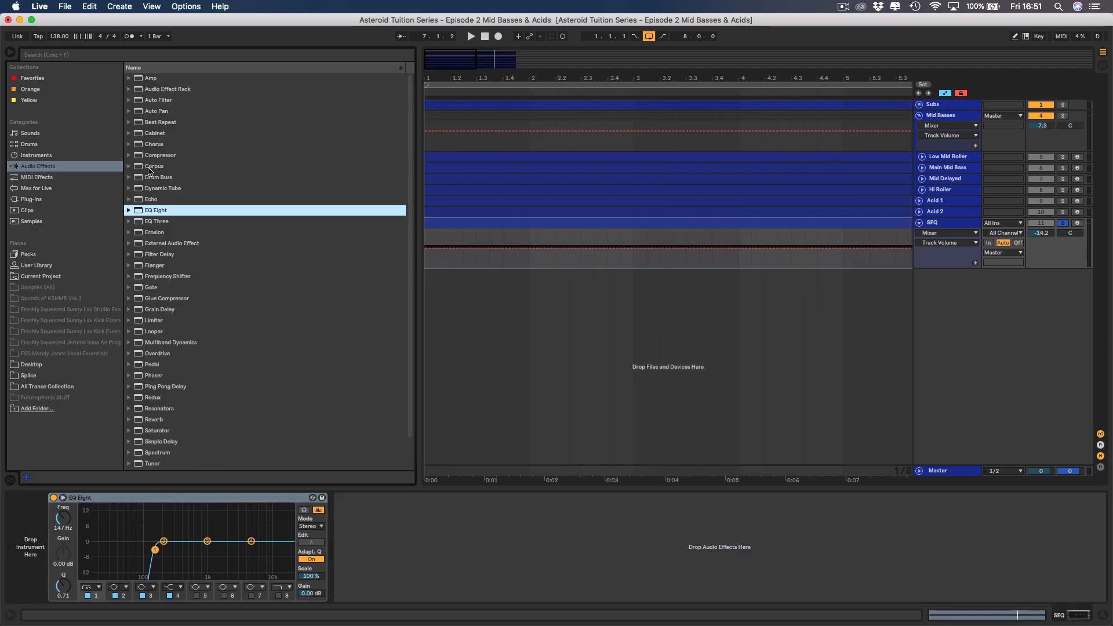
pyautogui.click(39, 200)
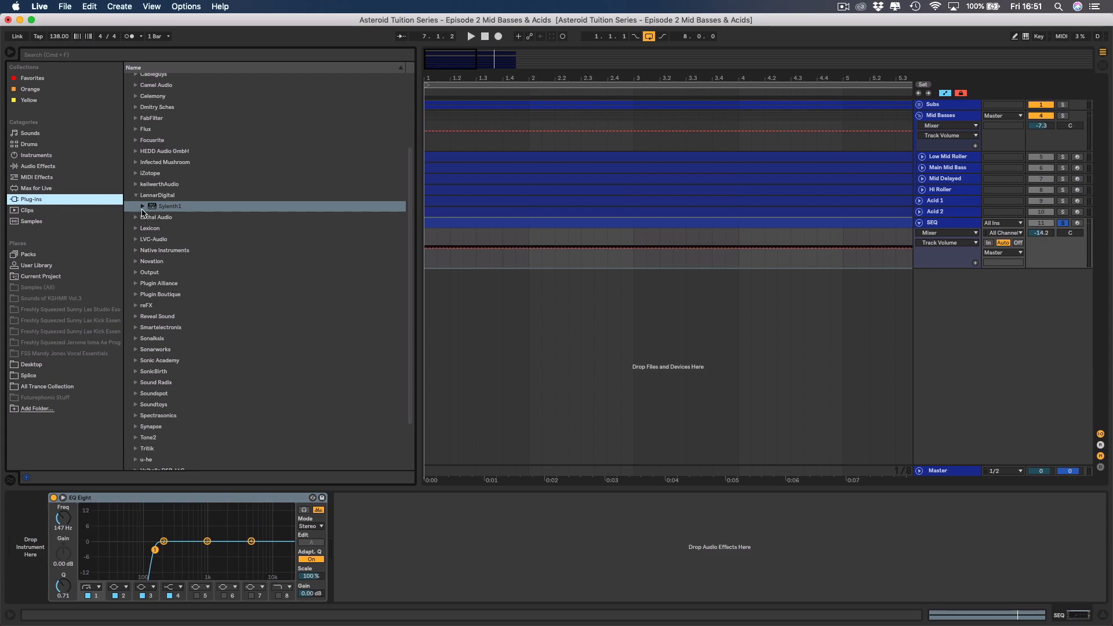
pyautogui.scroll(-3, 156, 267)
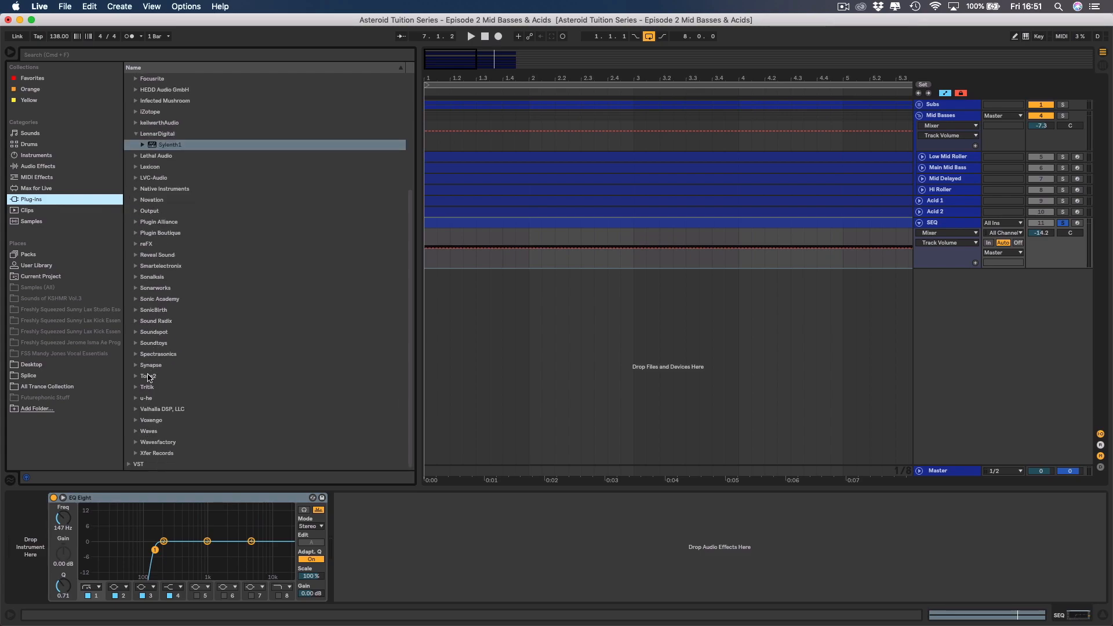
pyautogui.click(136, 256)
pyautogui.moveTo(169, 269); pyautogui.dragTo(59, 520)
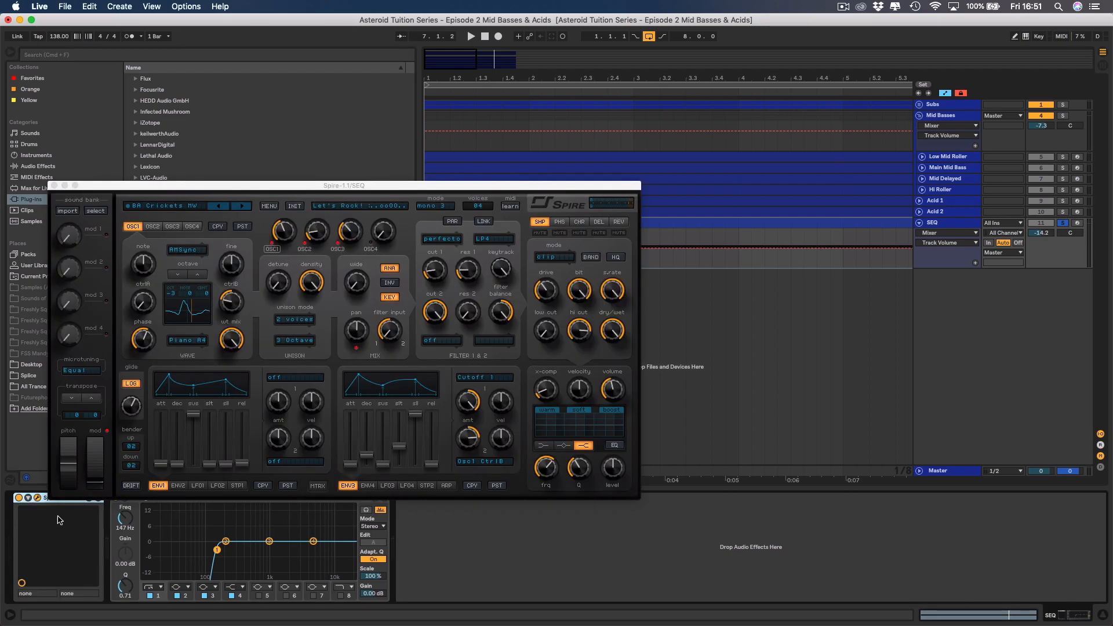
# Load a sound bank containing ARP presets into Spire on the SEQ track.
pyautogui.click(269, 206)
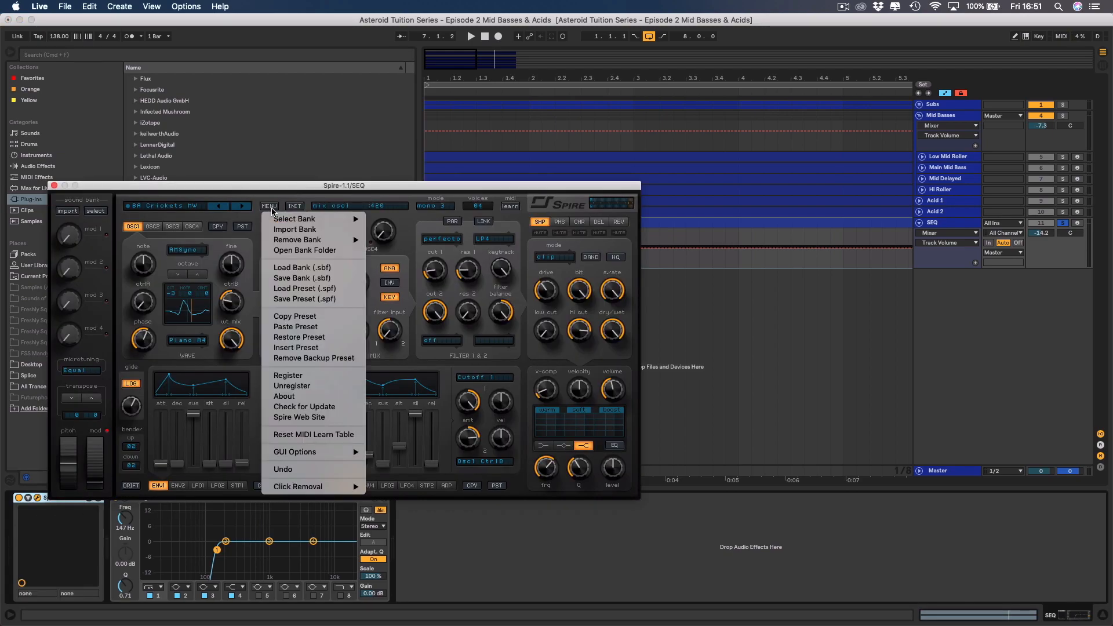
pyautogui.moveTo(300, 223)
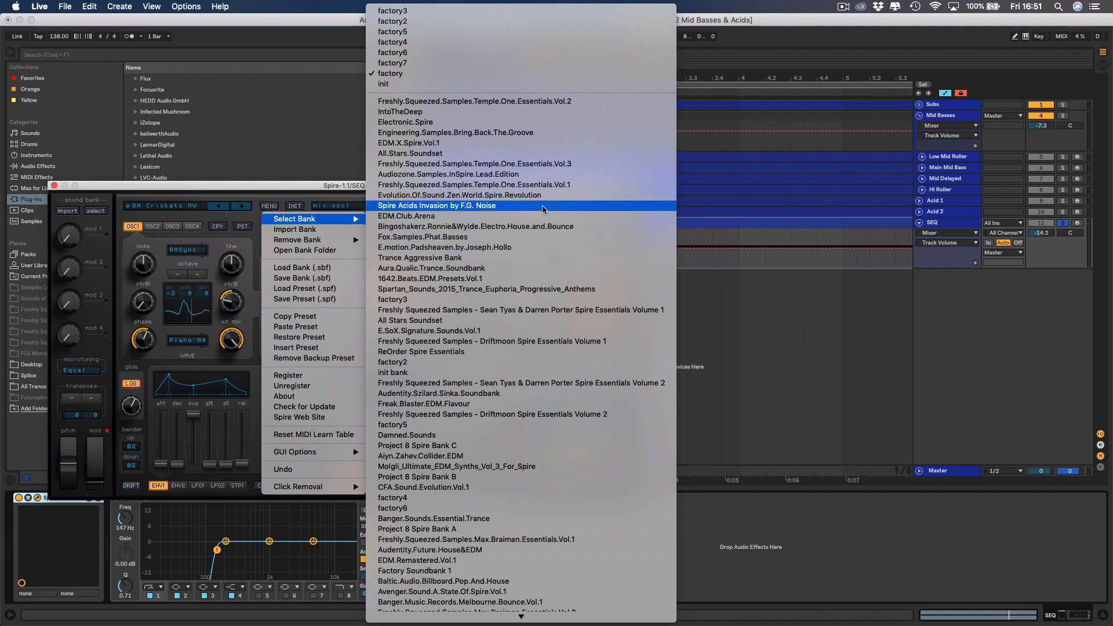
pyautogui.scroll(-5, 535, 236)
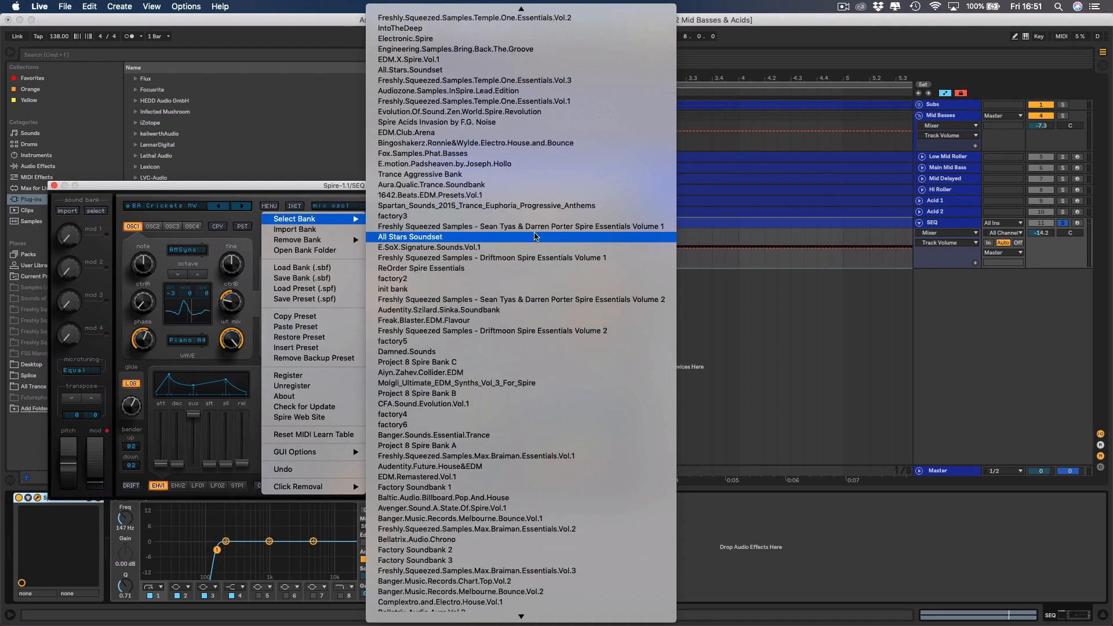
pyautogui.scroll(-2, 535, 237)
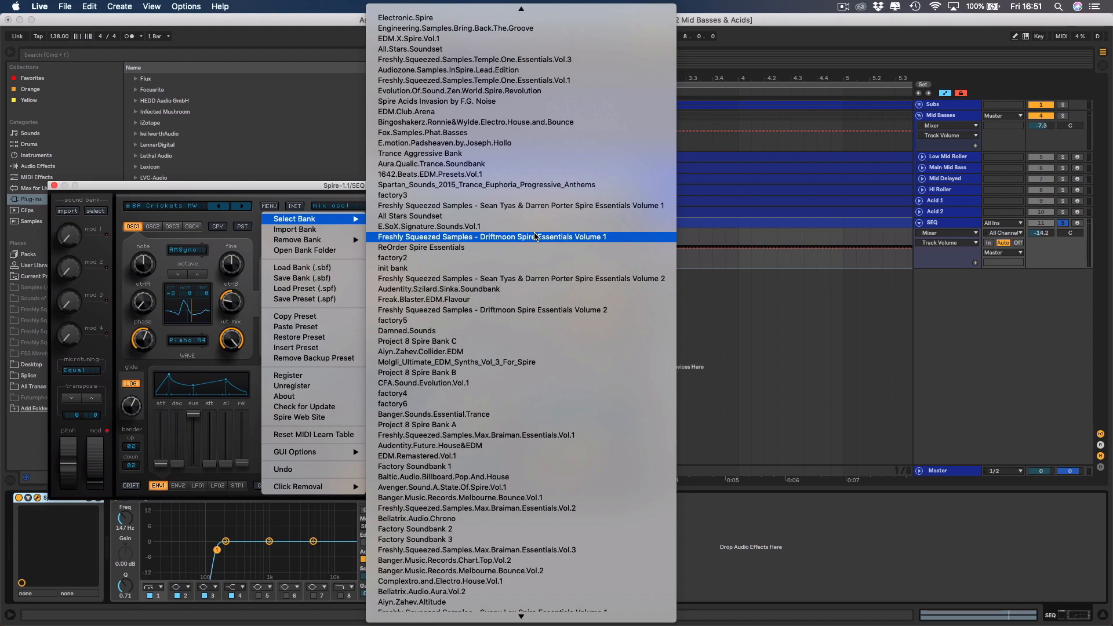
pyautogui.scroll(-3, 545, 368)
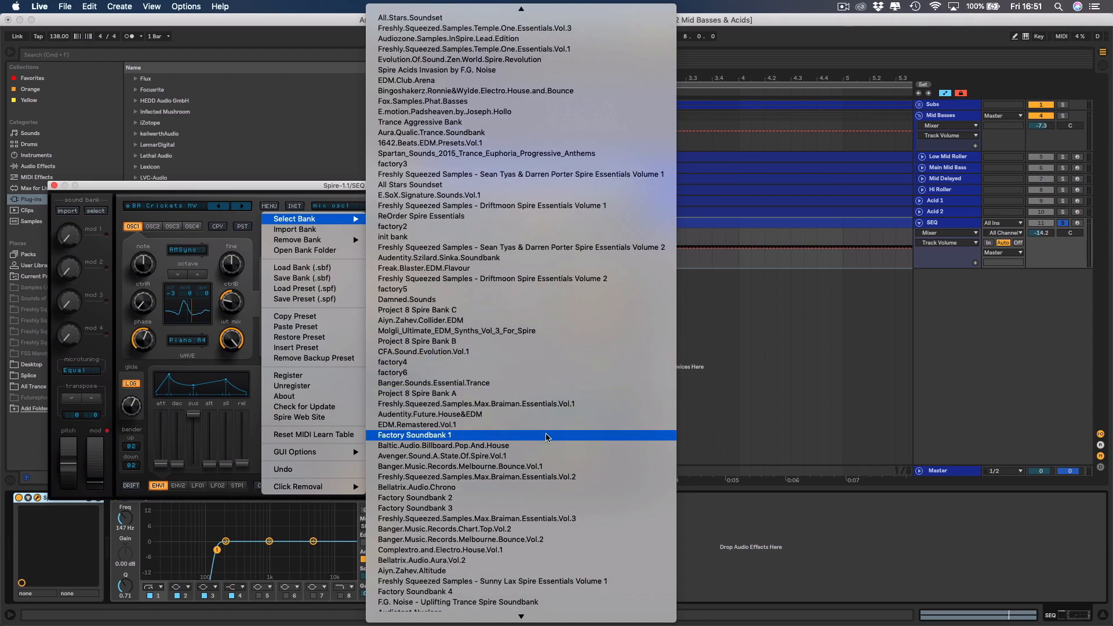
pyautogui.scroll(-1, 545, 475)
pyautogui.click(545, 510)
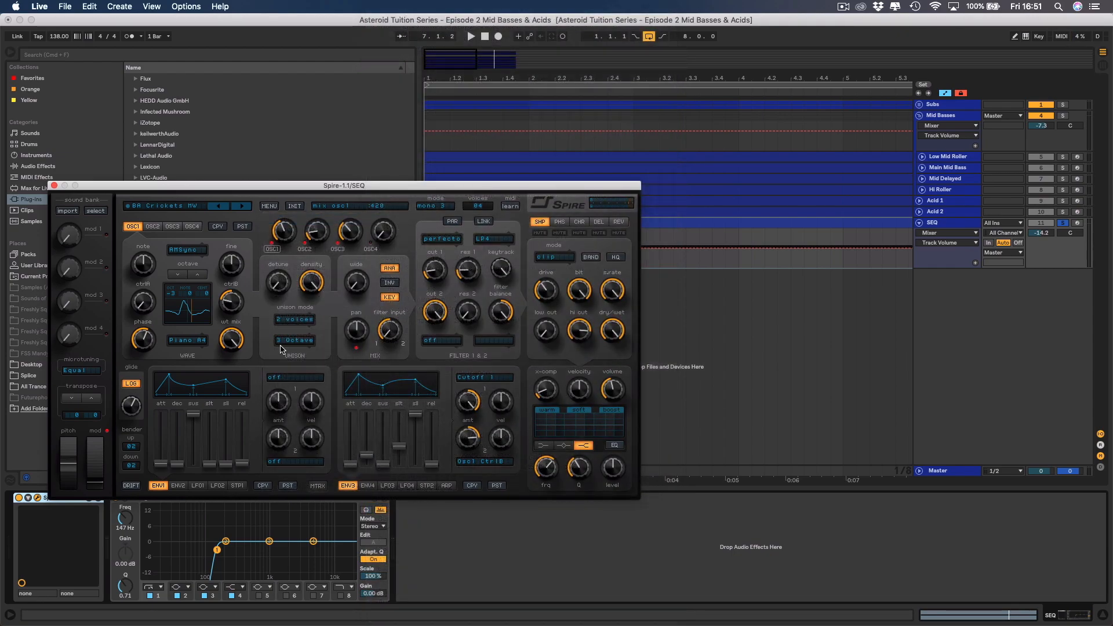
# Play the SEQ loop and audition Spire's ARP presets from ARP - Bliss through ARP - Impatient.
pyautogui.press('space')
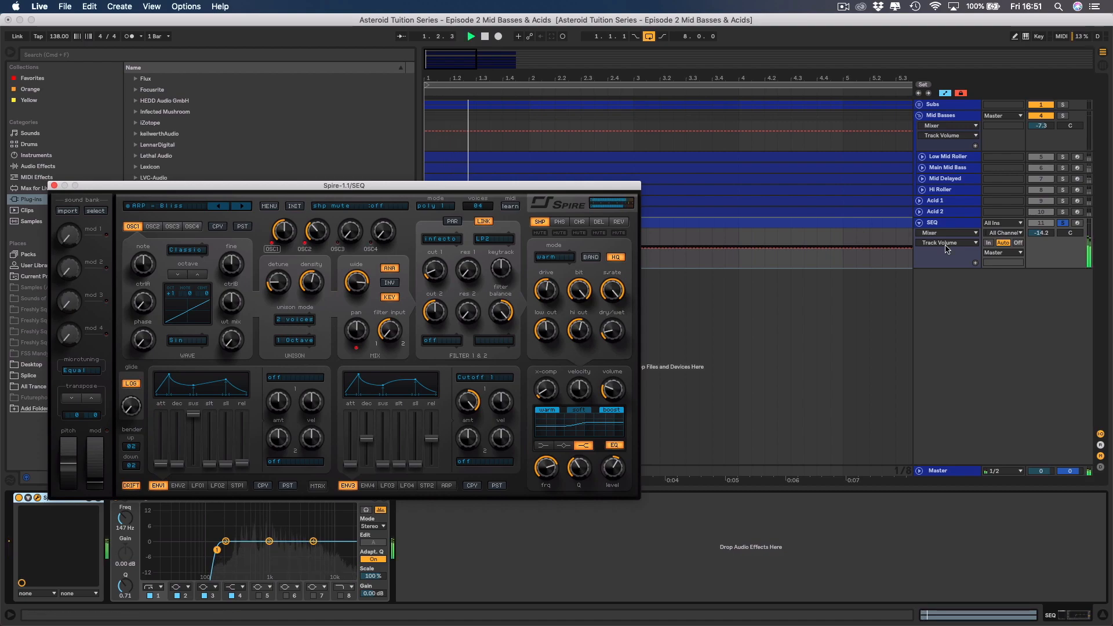
pyautogui.click(237, 207)
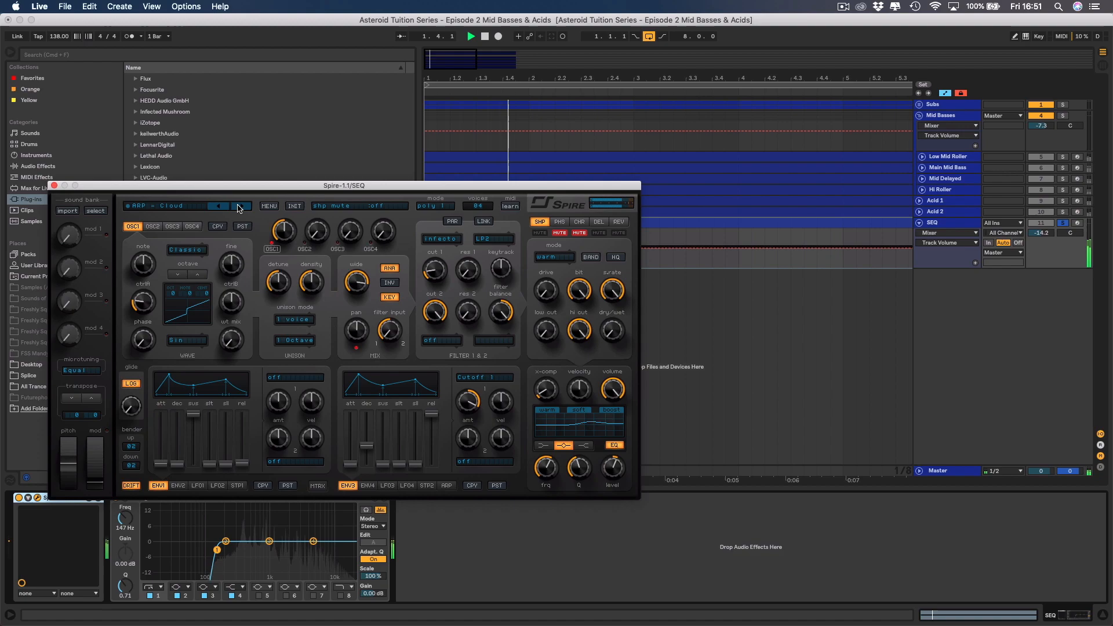
pyautogui.click(240, 208)
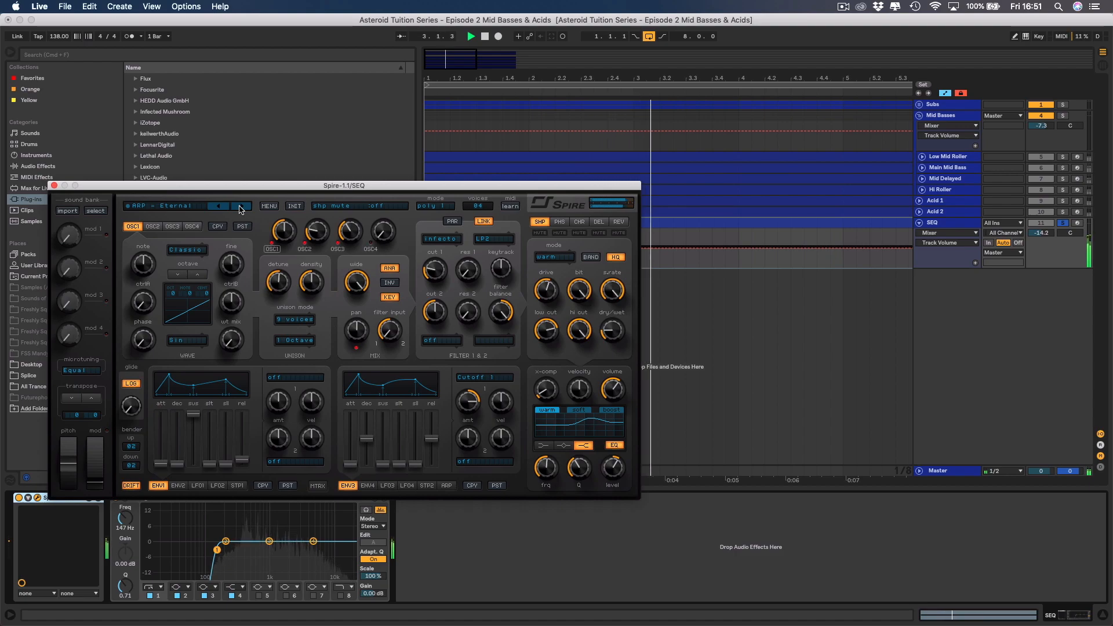
pyautogui.click(239, 208)
pyautogui.press('space')
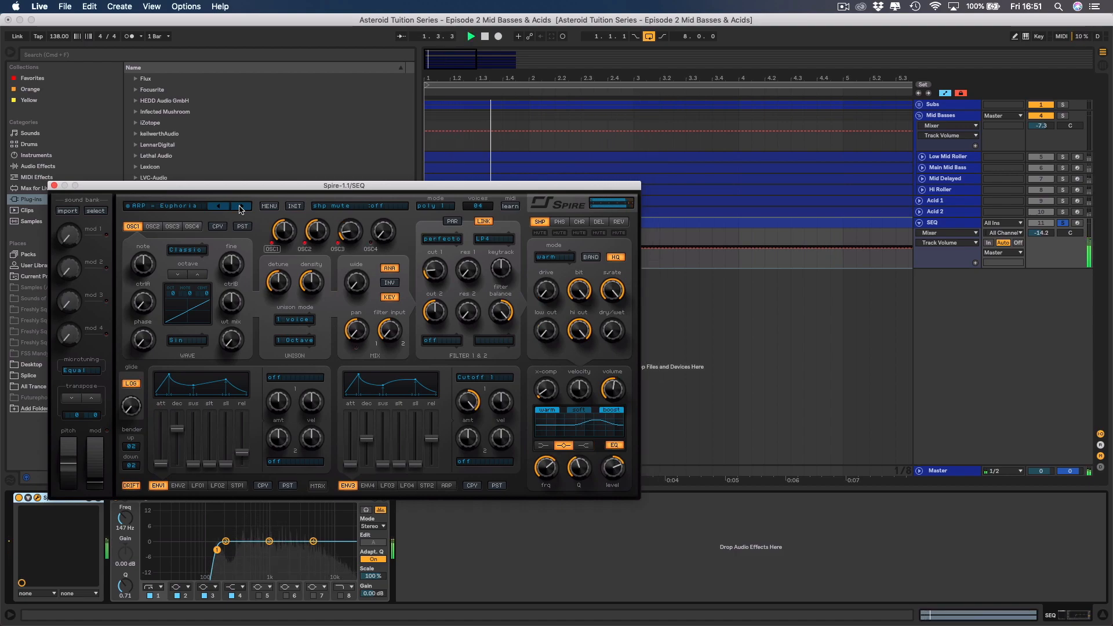
pyautogui.click(239, 208)
pyautogui.press('space')
pyautogui.press('space')
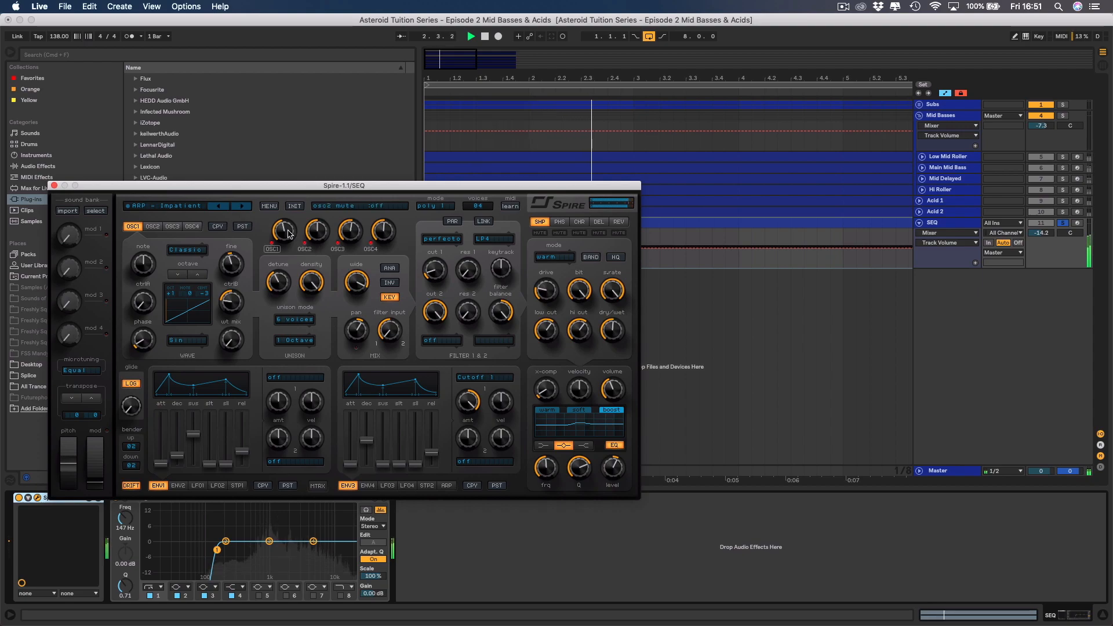
# Switch Spire to the ARP - Influx preset and raise its filter 1 cutoff during playback.
pyautogui.press('space')
pyautogui.click(242, 207)
pyautogui.press('space')
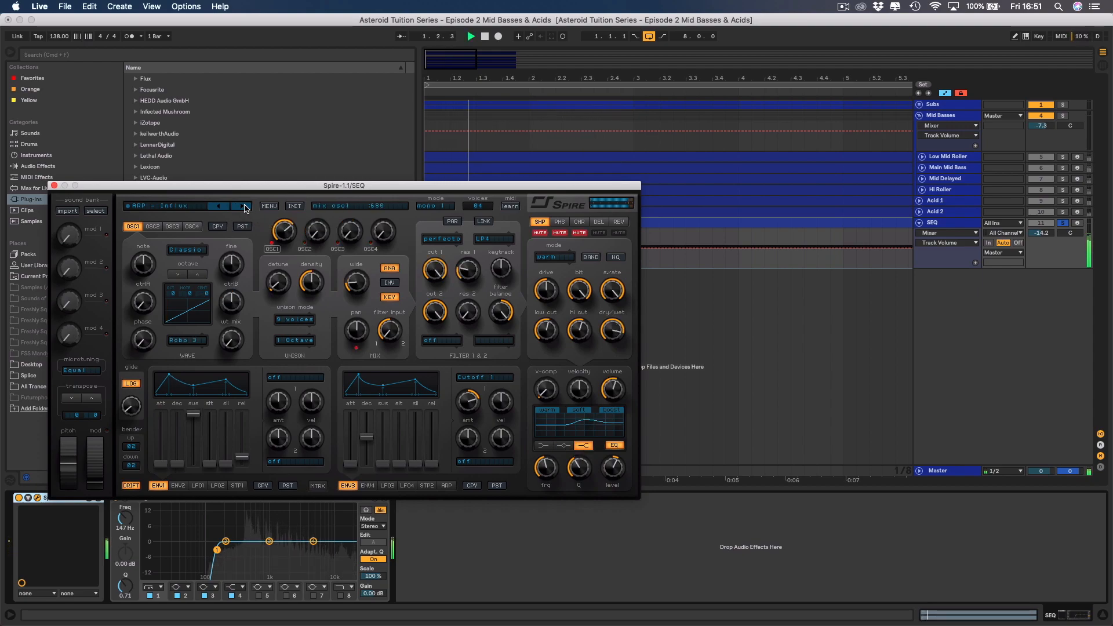
pyautogui.moveTo(432, 270); pyautogui.dragTo(408, 190)
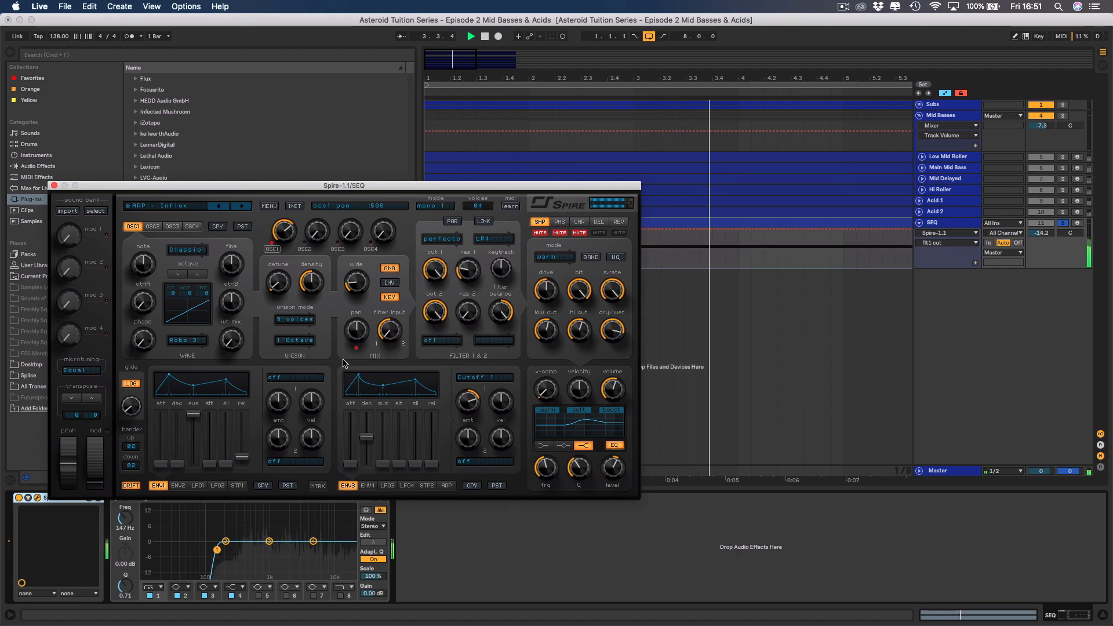
# Close the Spire window, hide the browser and fit the eight-bar loop in the arrangement.
pyautogui.click(54, 186)
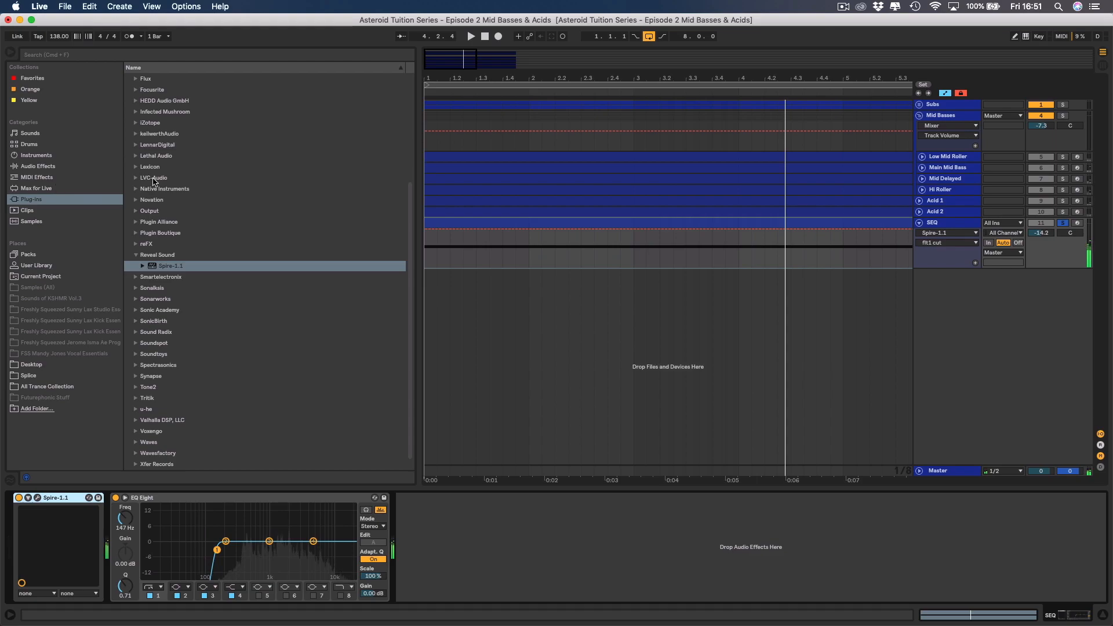
pyautogui.click(11, 55)
pyautogui.moveTo(245, 75); pyautogui.dragTo(300, 75)
pyautogui.hscroll(-1, 355, 180)
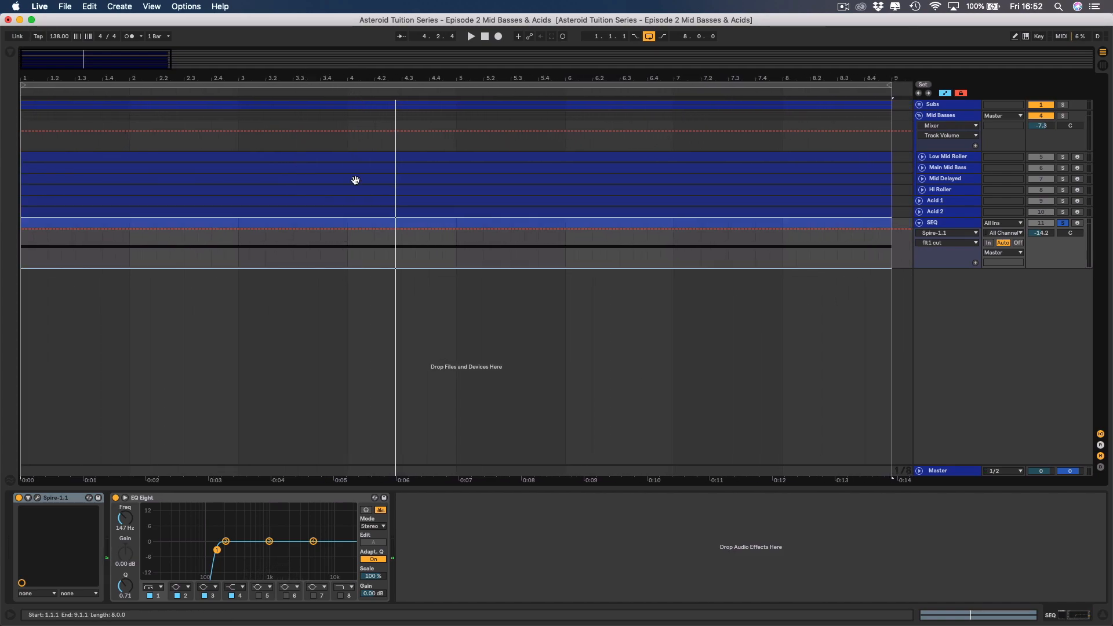
# Unsolo and mute the SEQ track, and play the full mix without it.
pyautogui.click(1063, 224)
pyautogui.click(1040, 224)
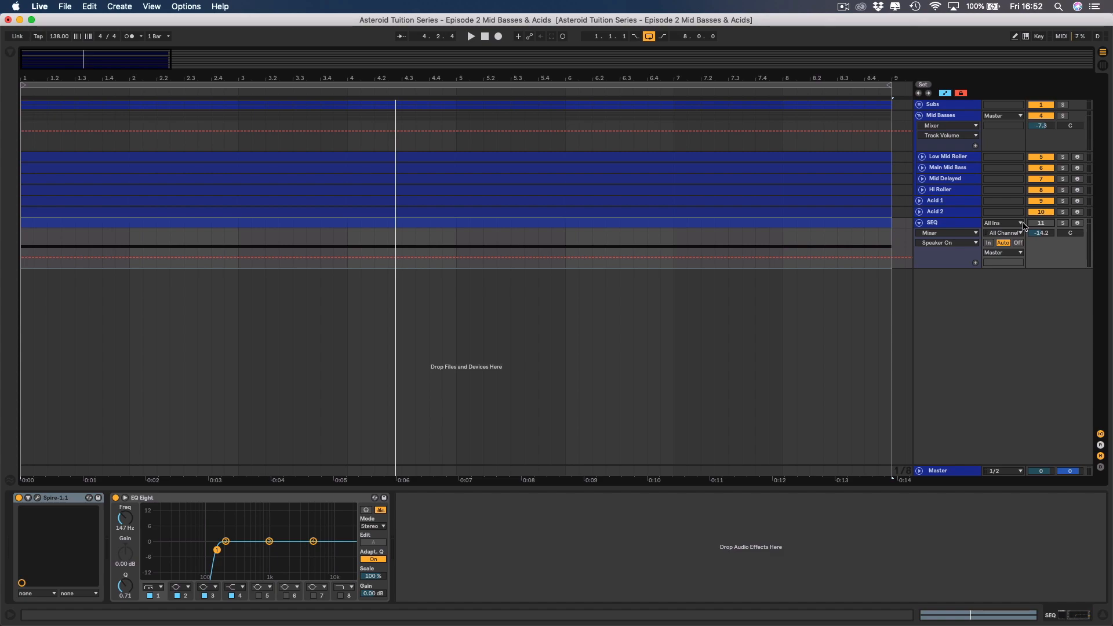
pyautogui.press('space')
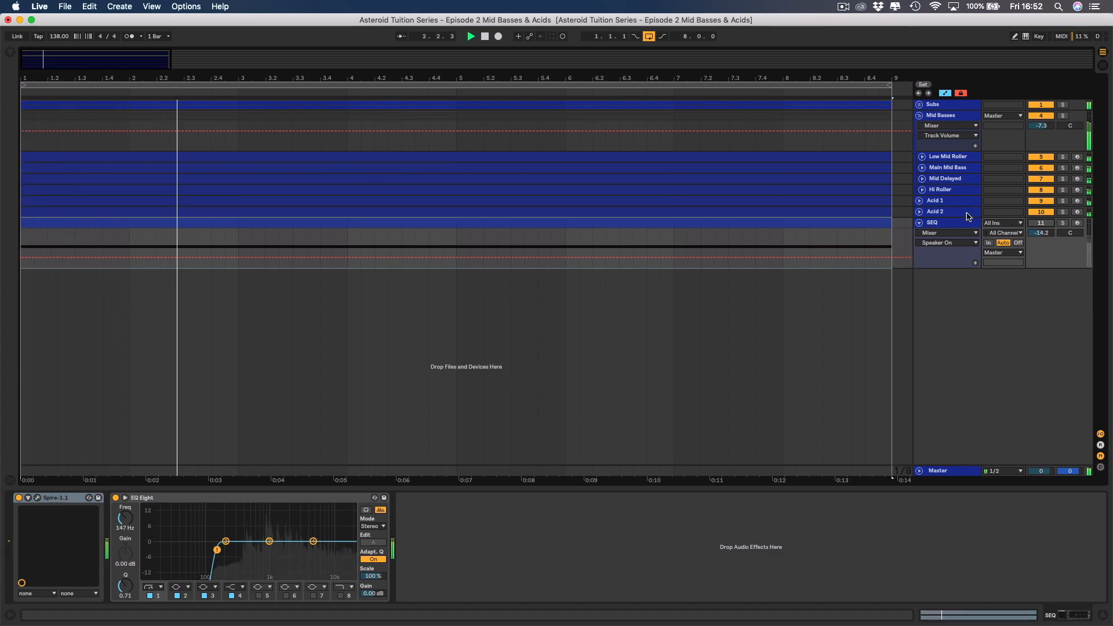
# Unfold Acid 2 and Acid 1 in turn to check their panning, folding each one again.
pyautogui.click(919, 212)
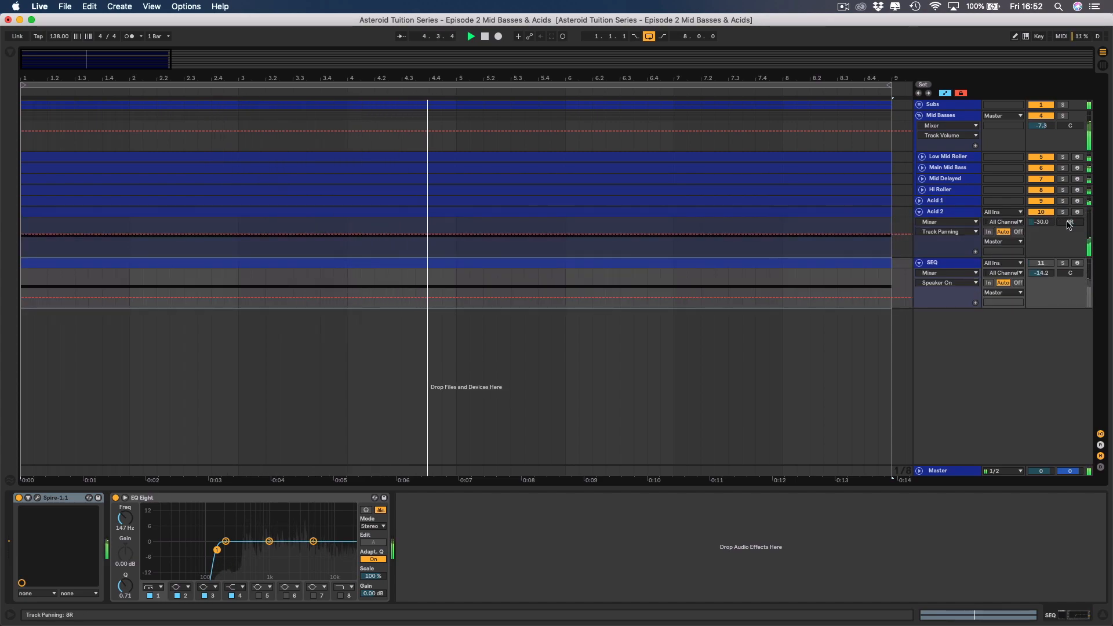
pyautogui.click(920, 212)
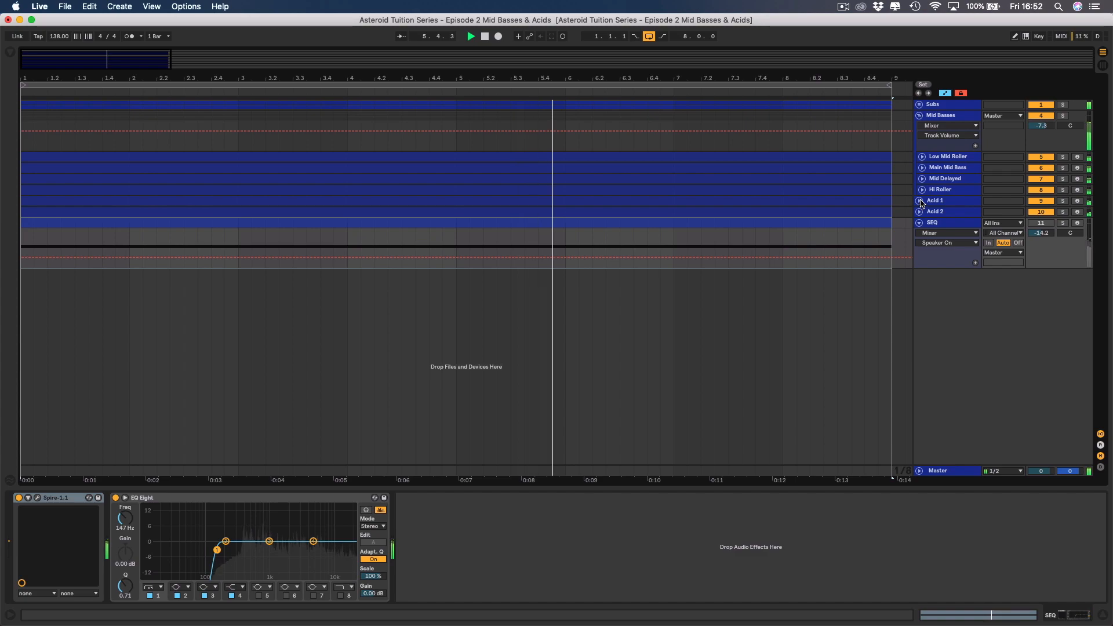
pyautogui.click(920, 201)
pyautogui.moveTo(1070, 212); pyautogui.dragTo(1070, 213)
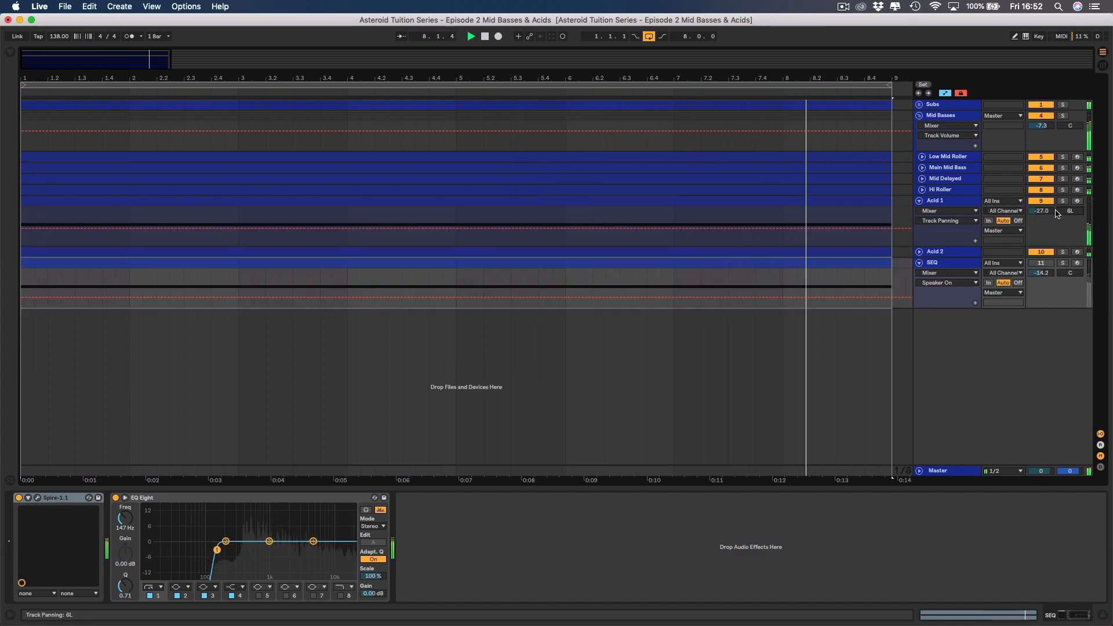
pyautogui.click(919, 200)
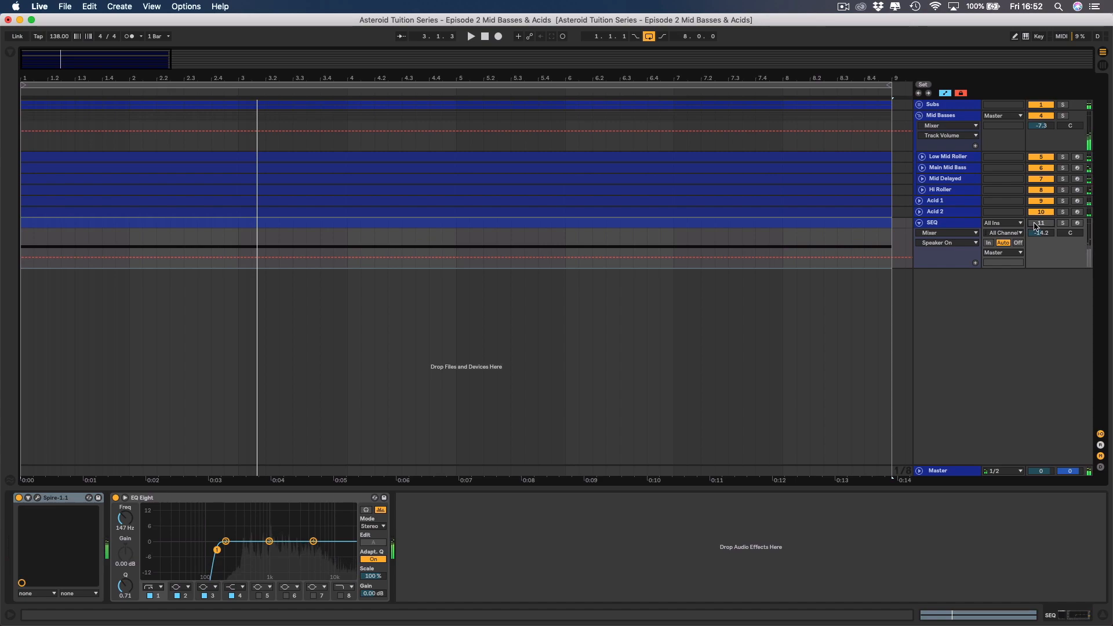
# Unmute the SEQ track and set its volume to -22.0 dB.
pyautogui.moveTo(1054, 231)
pyautogui.mouseDown()
pyautogui.moveTo(1053, 256)
pyautogui.moveTo(1048, 236)
pyautogui.mouseUp()
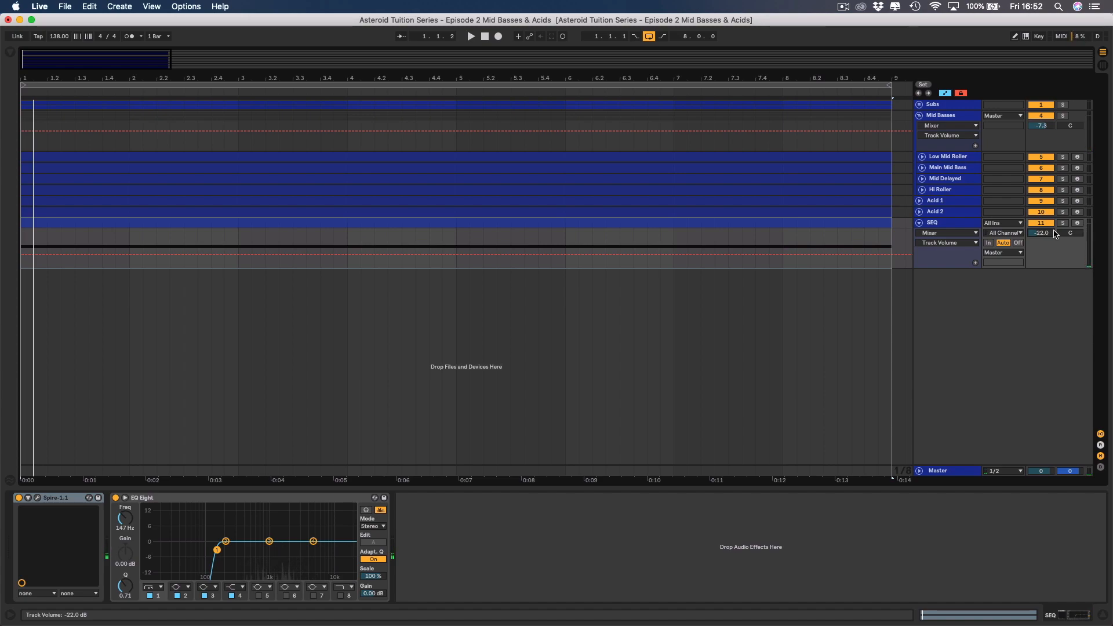
# Solo SEQ, reopen its Spire window and audition the presets up to ARP - Sharp.
pyautogui.click(1063, 224)
pyautogui.click(954, 227)
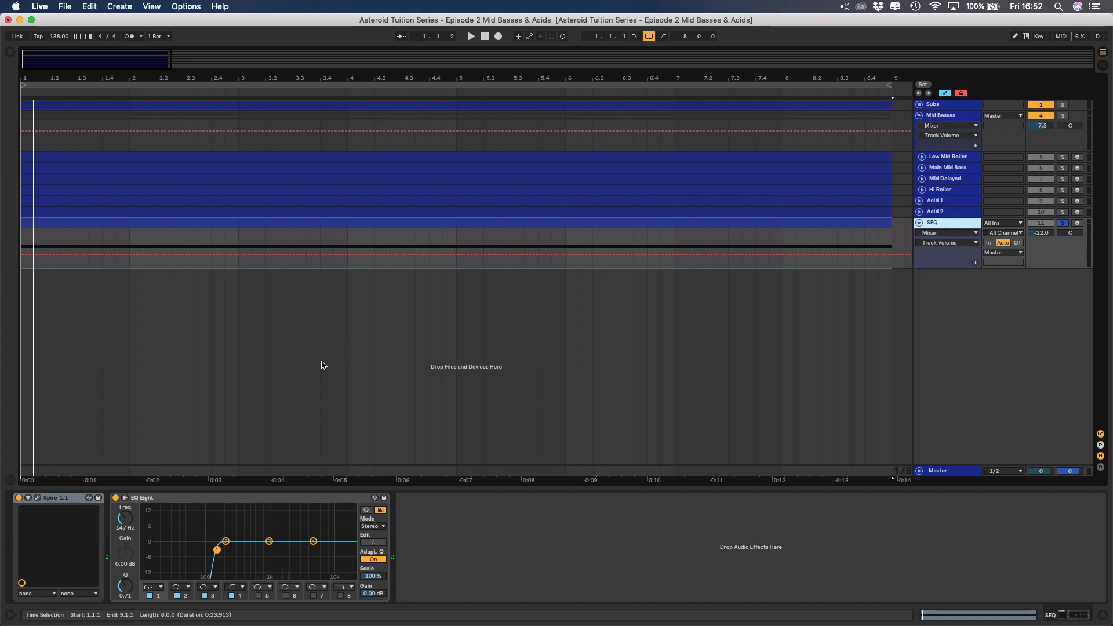
pyautogui.click(38, 498)
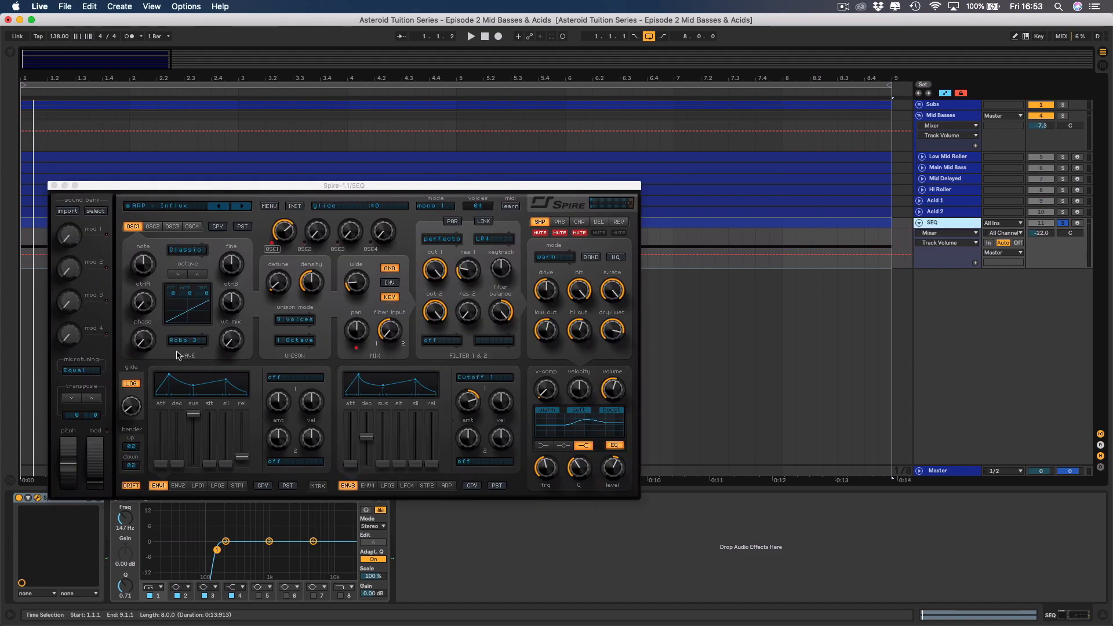
pyautogui.click(244, 207)
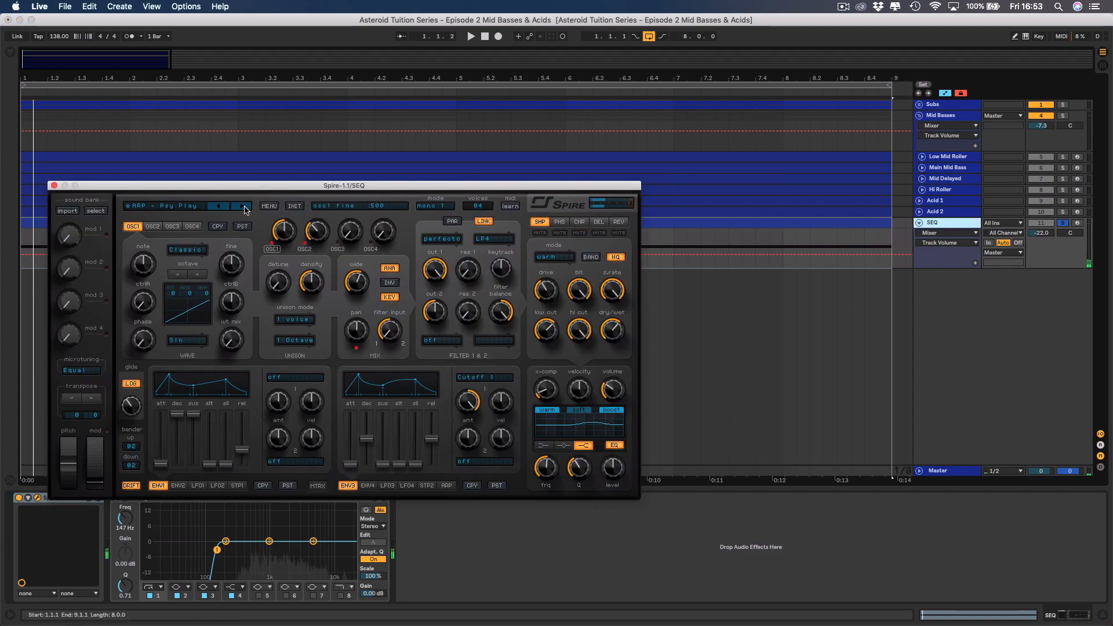
pyautogui.press('space')
pyautogui.click(244, 207)
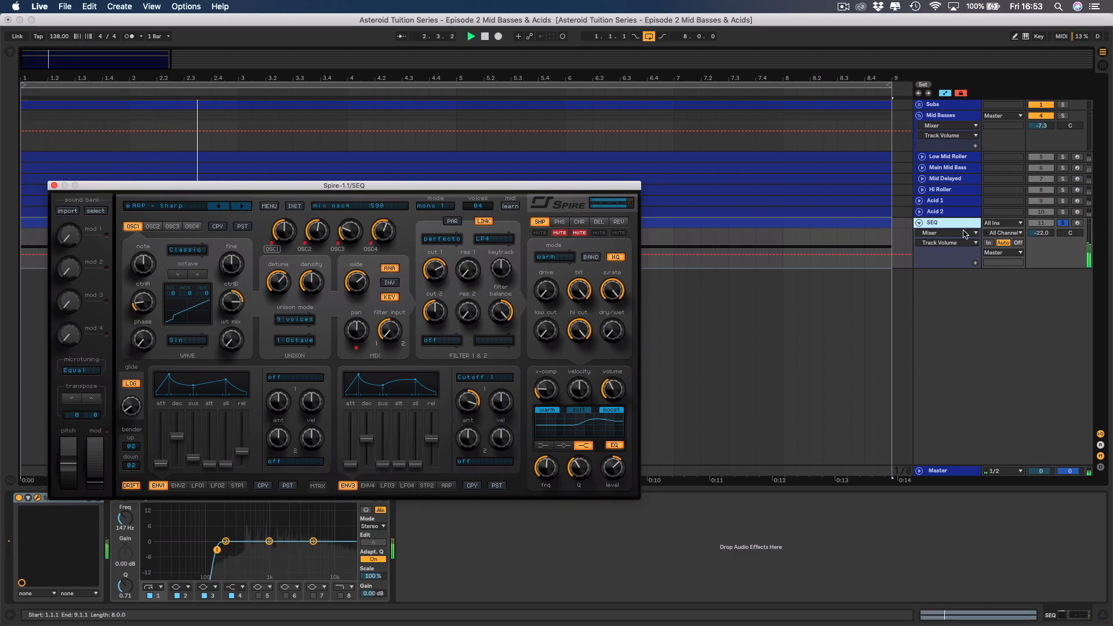
# Unsolo SEQ, adjust Spire's filter 1 cutoff and set the track volume to -21.0 dB against the full mix.
pyautogui.click(728, 201)
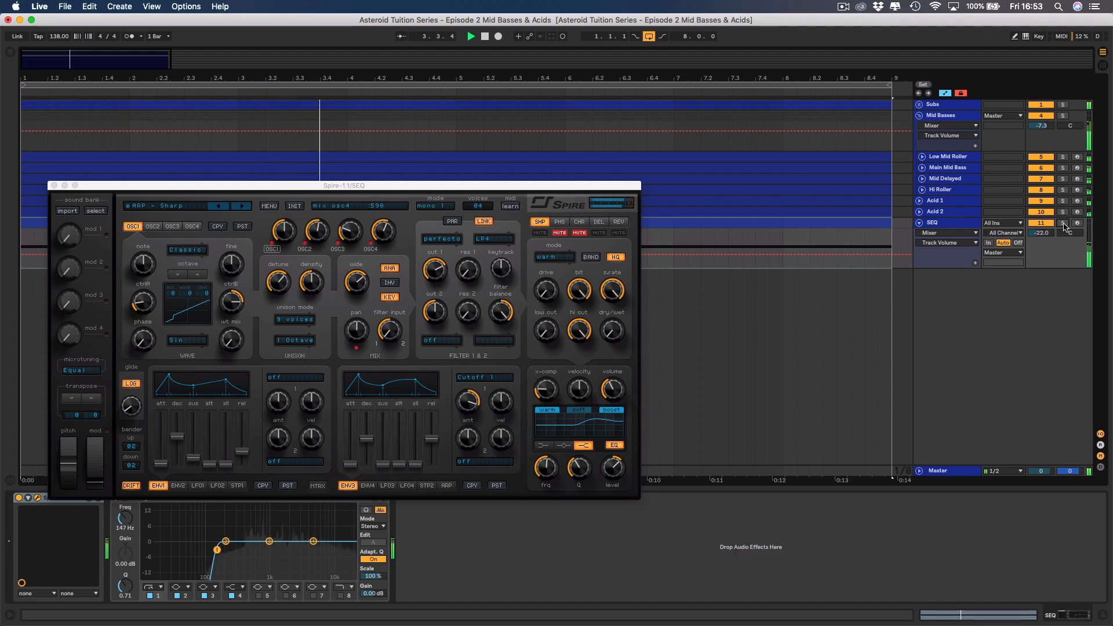
pyautogui.click(439, 267)
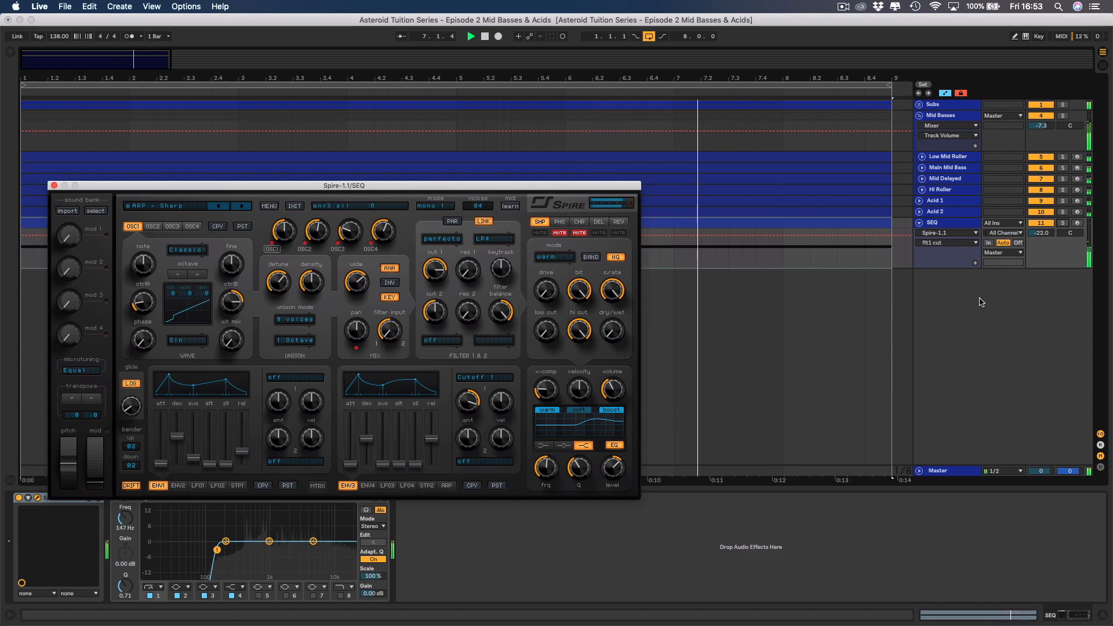
pyautogui.click(1042, 233)
pyautogui.moveTo(1050, 233); pyautogui.dragTo(1050, 230)
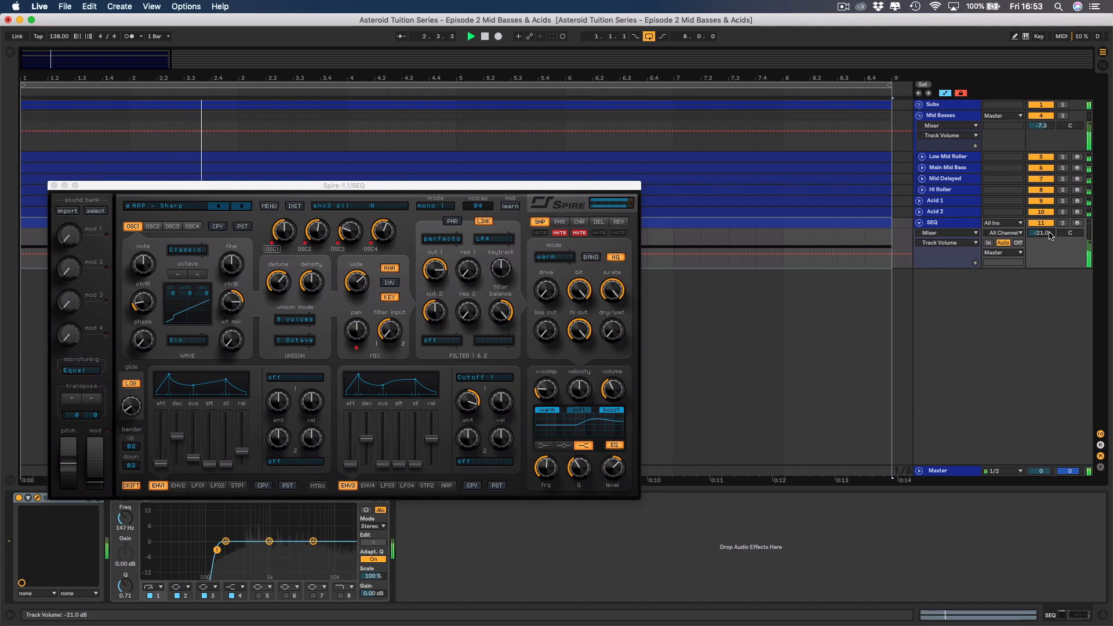
pyautogui.press('space')
# Solo SEQ, load Spire's ARP - Surround preset and play it.
pyautogui.click(1063, 223)
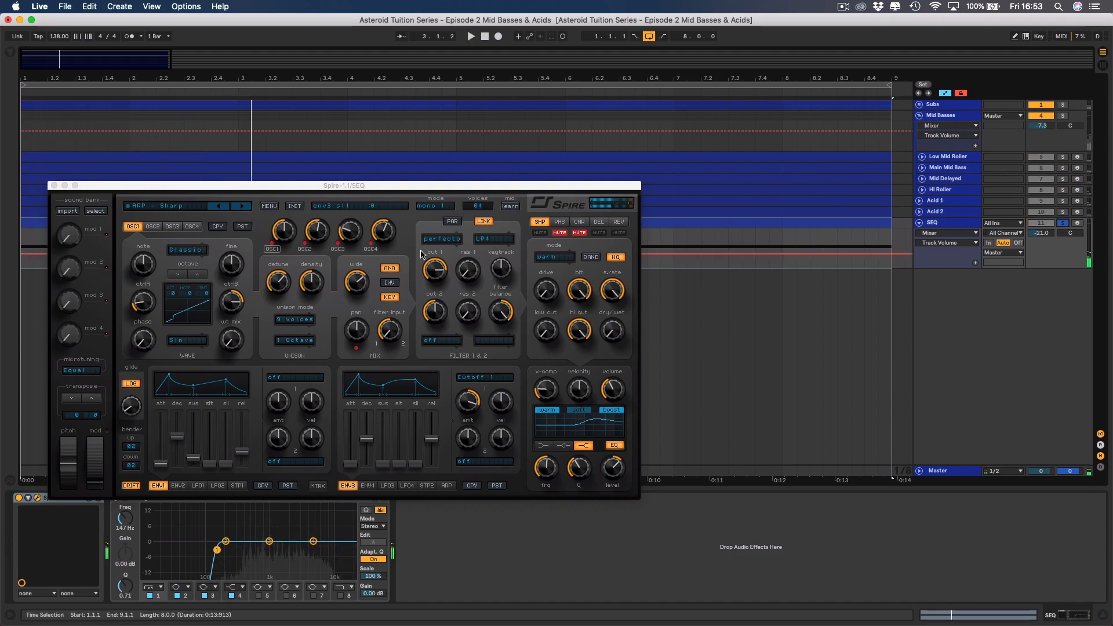
pyautogui.click(196, 210)
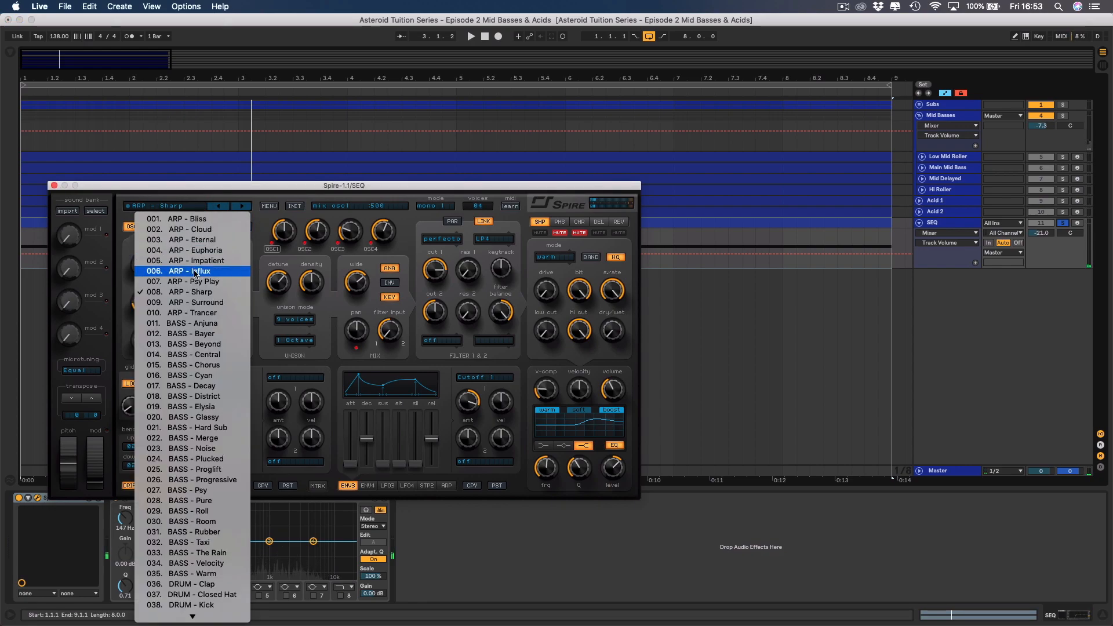
pyautogui.click(204, 302)
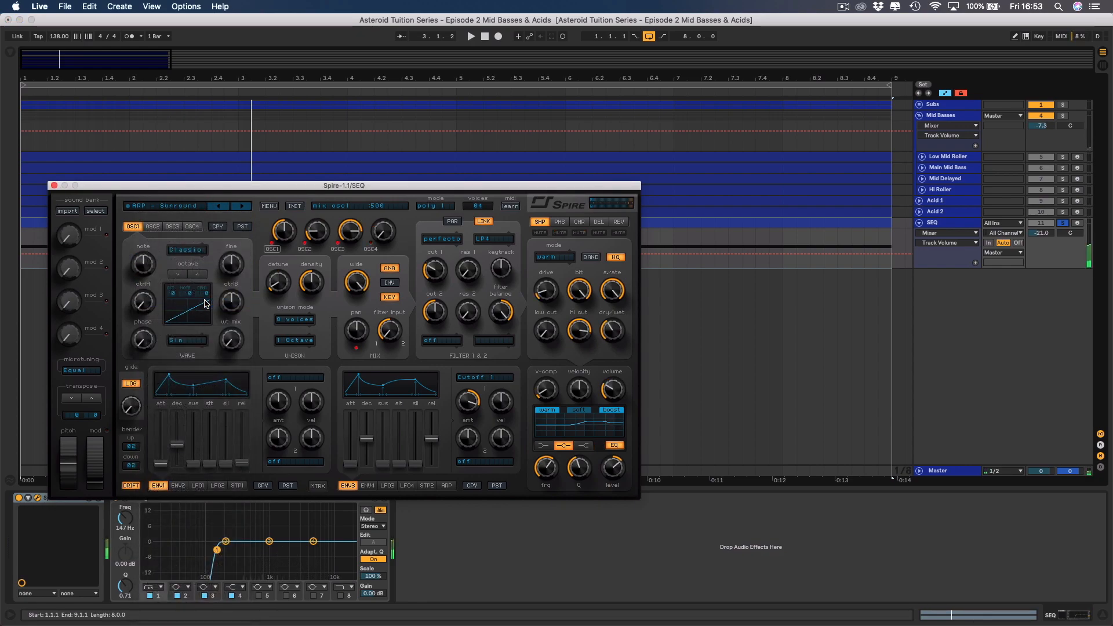
pyautogui.press('space')
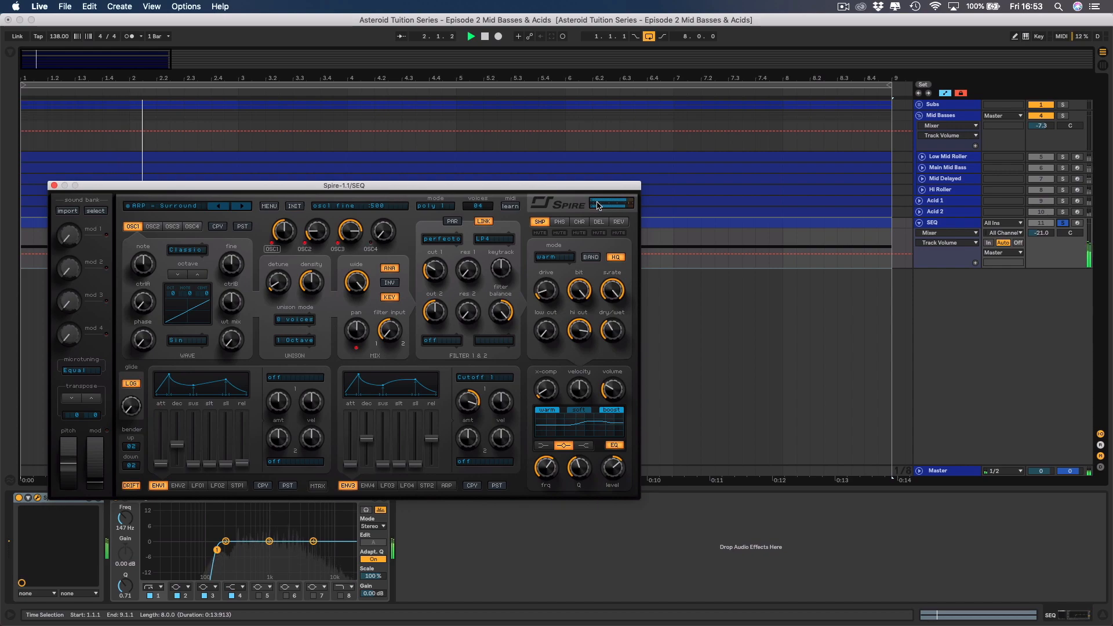
# Raise Spire's filter 1 cutoff and pull EQ Eight band 3 on SEQ to about -2.11 dB at 861 Hz.
pyautogui.click(434, 271)
pyautogui.moveTo(433, 272); pyautogui.dragTo(430, 265)
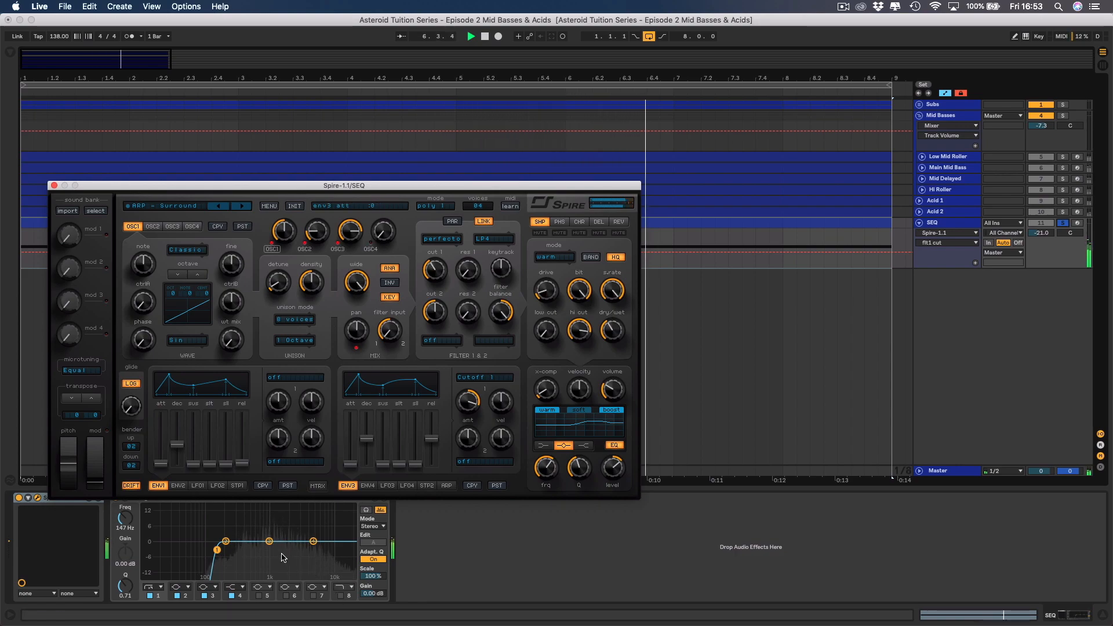
pyautogui.moveTo(270, 542); pyautogui.dragTo(265, 546)
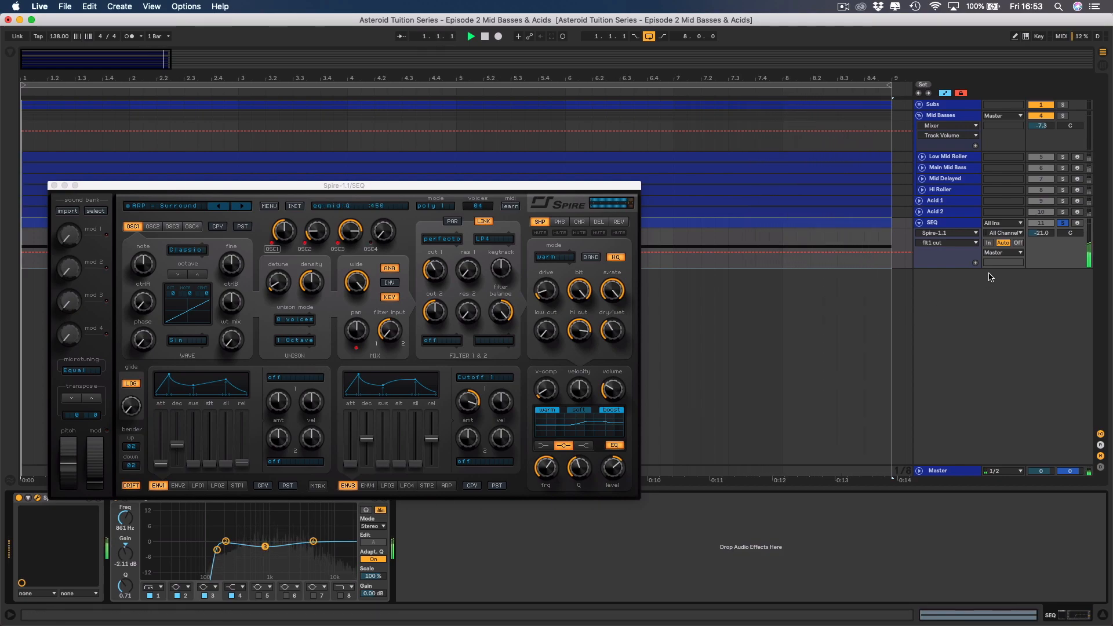
# Unsolo SEQ and set its volume to -20.3 dB while listening to the full mix.
pyautogui.click(1063, 223)
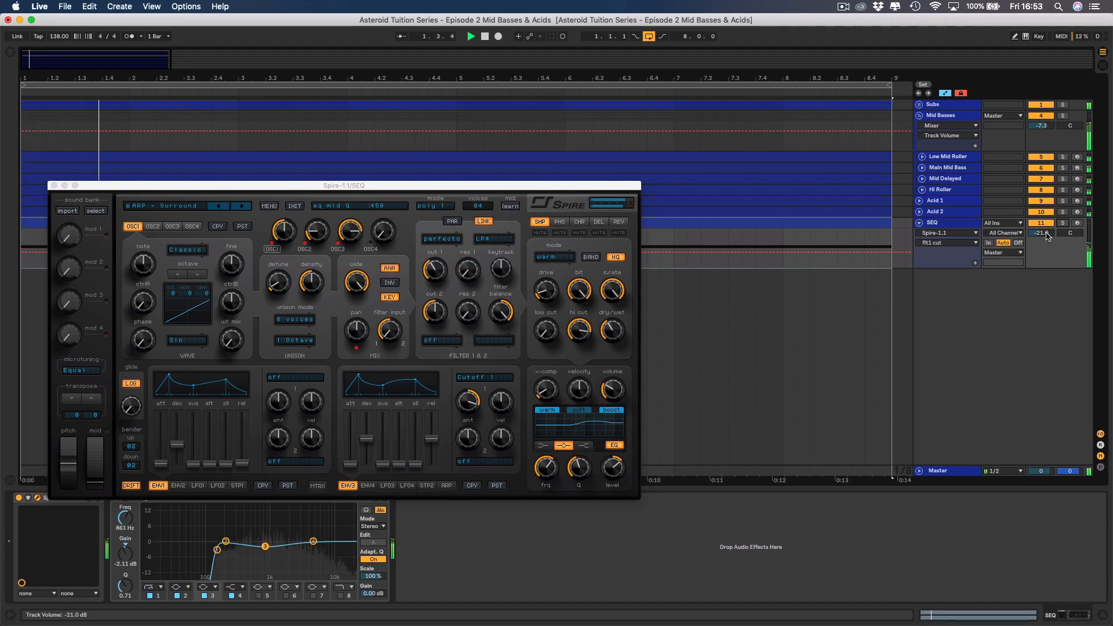
pyautogui.click(1047, 234)
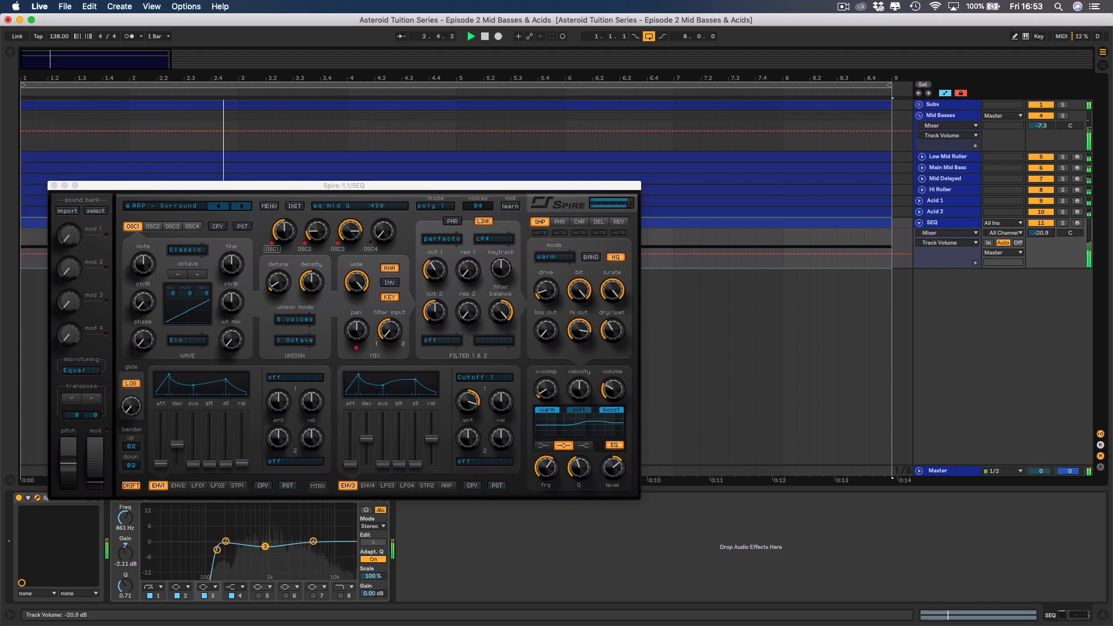
pyautogui.moveTo(1047, 234); pyautogui.dragTo(1047, 232)
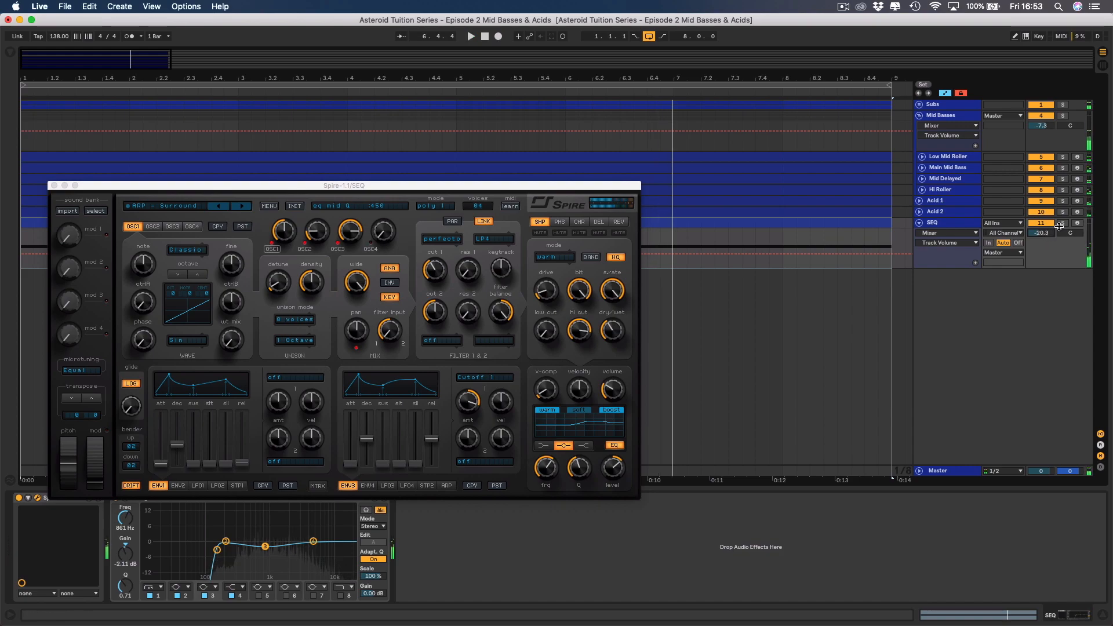
# Solo SEQ, load Spire's ARP - Bliss preset and audition the following presets, settling on ARP - Eternal.
pyautogui.click(191, 207)
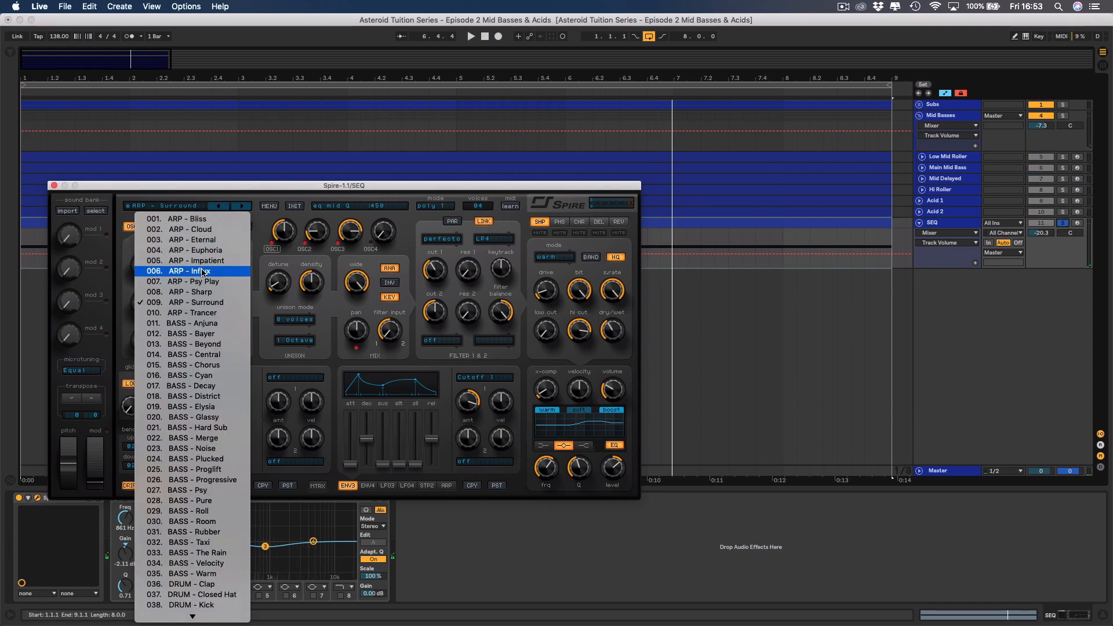
pyautogui.click(203, 221)
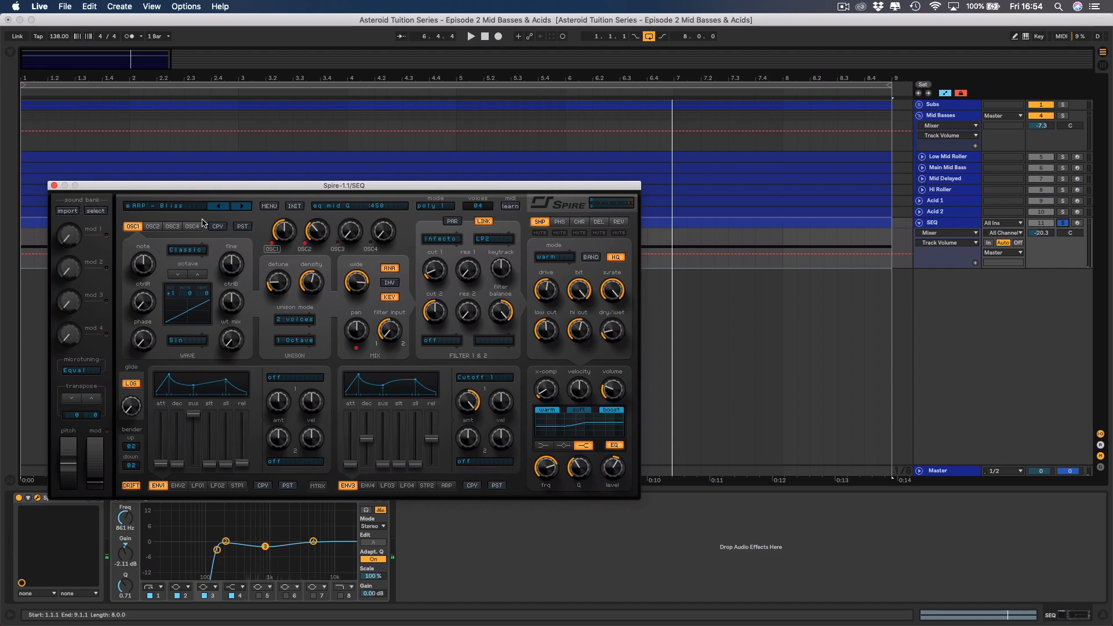
pyautogui.press('space')
pyautogui.click(242, 207)
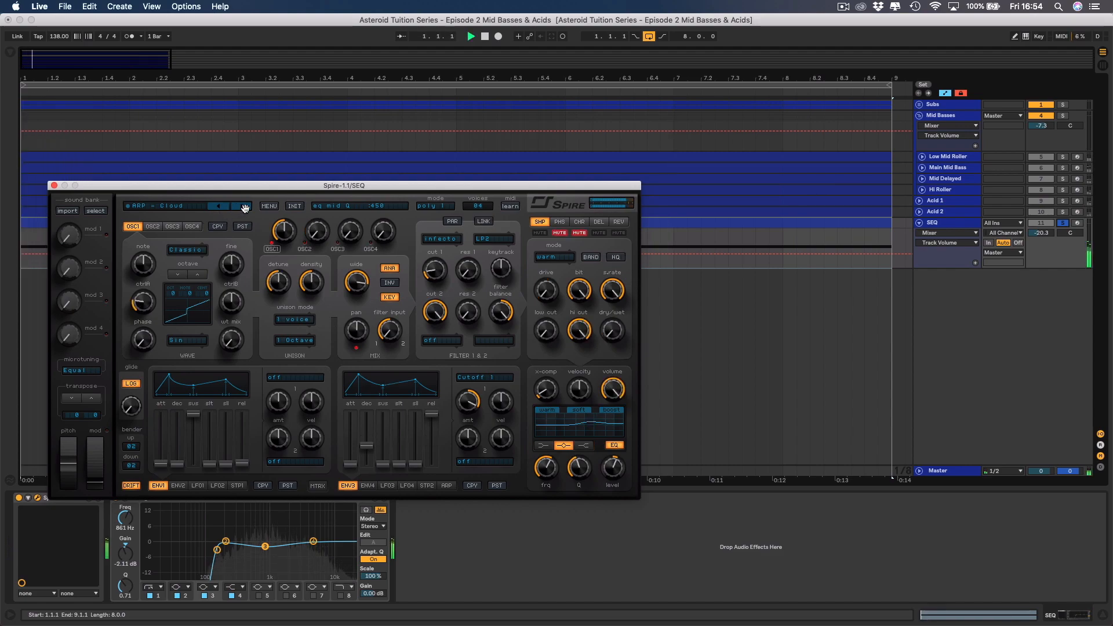
pyautogui.click(244, 207)
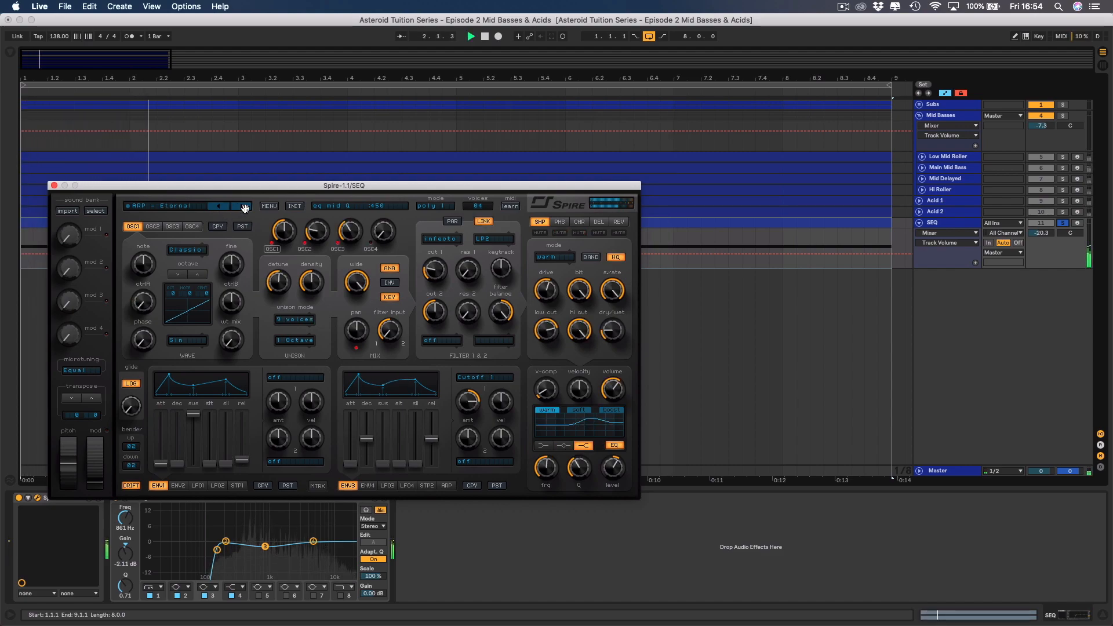
# Unsolo SEQ and set its volume to -17.5 dB against the full mix.
pyautogui.click(1063, 223)
pyautogui.click(1045, 233)
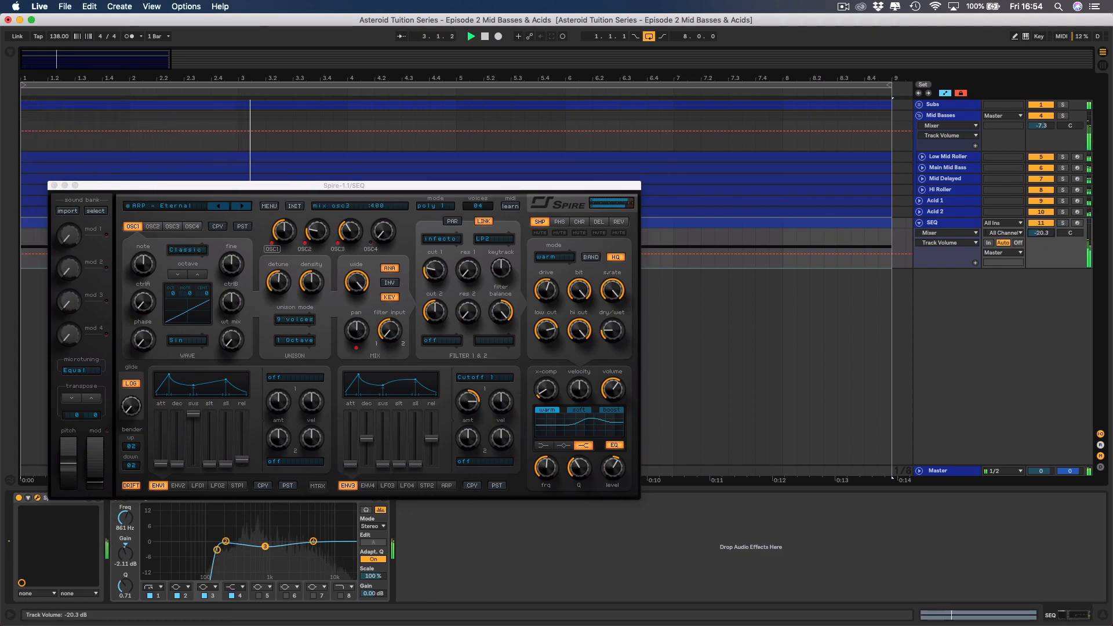
pyautogui.moveTo(1046, 233); pyautogui.dragTo(1046, 232)
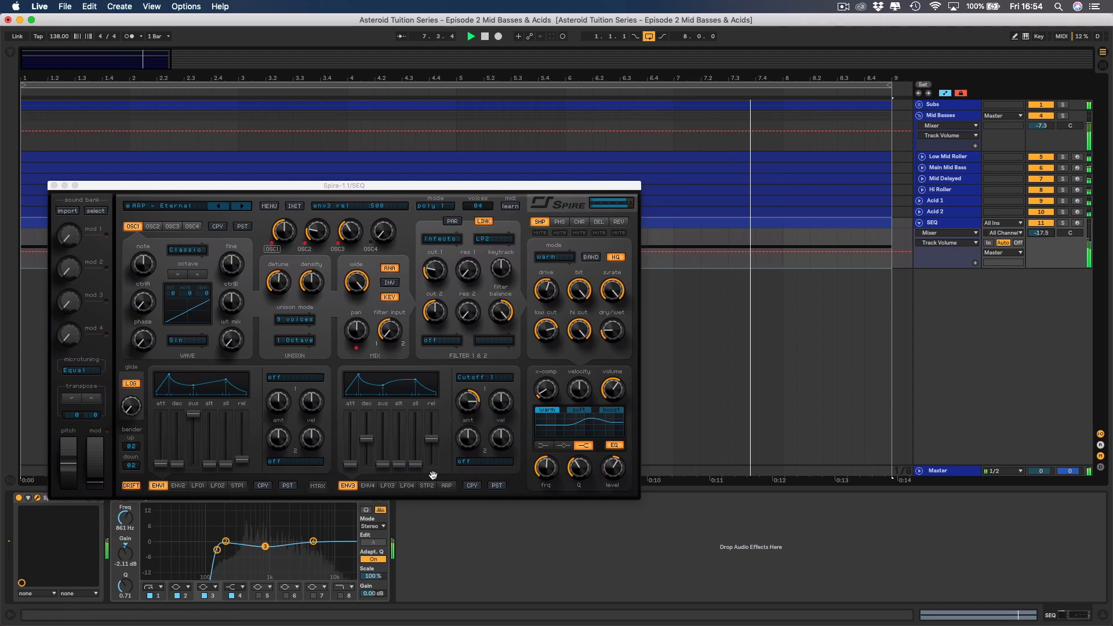
# Change EQ Eight band 1 on SEQ to the gentler low-cut filter and close SEQ's Spire window.
pyautogui.click(153, 587)
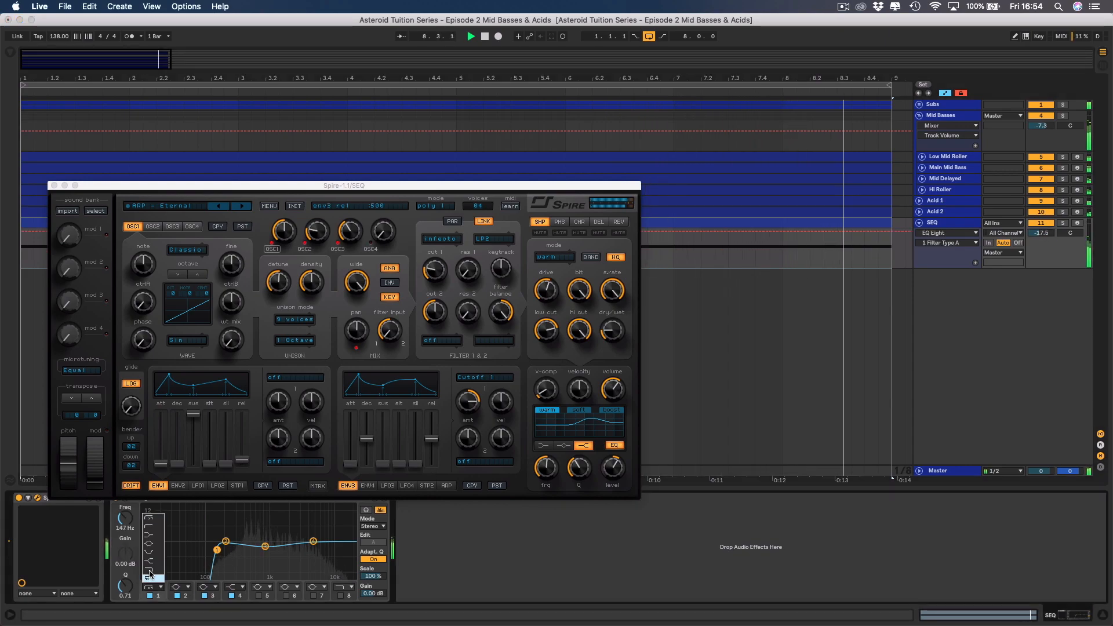
pyautogui.click(148, 534)
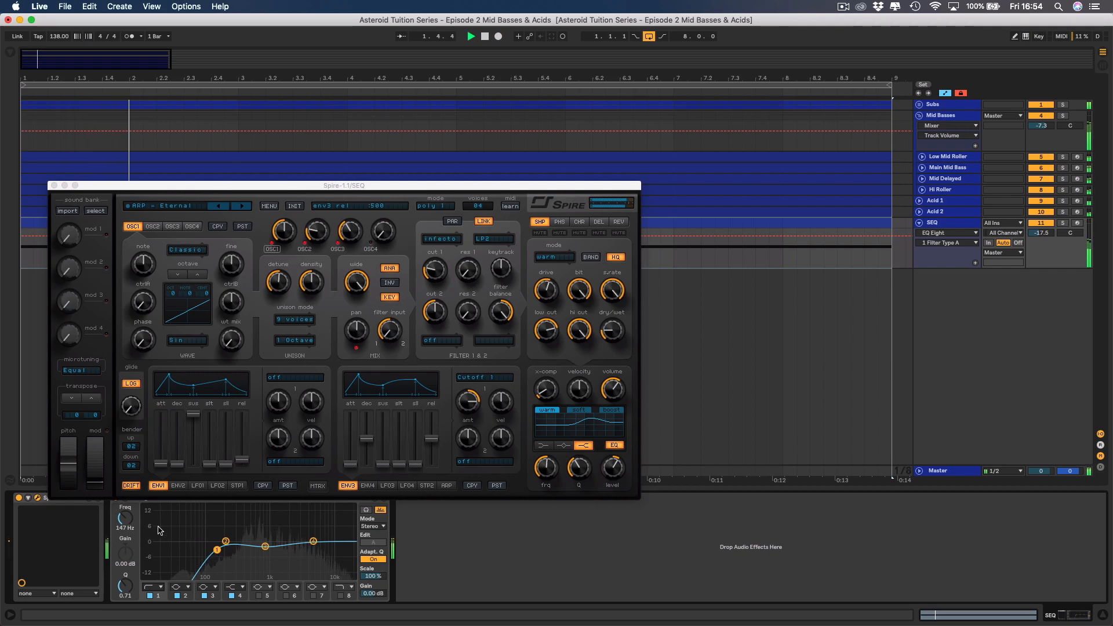
pyautogui.click(55, 186)
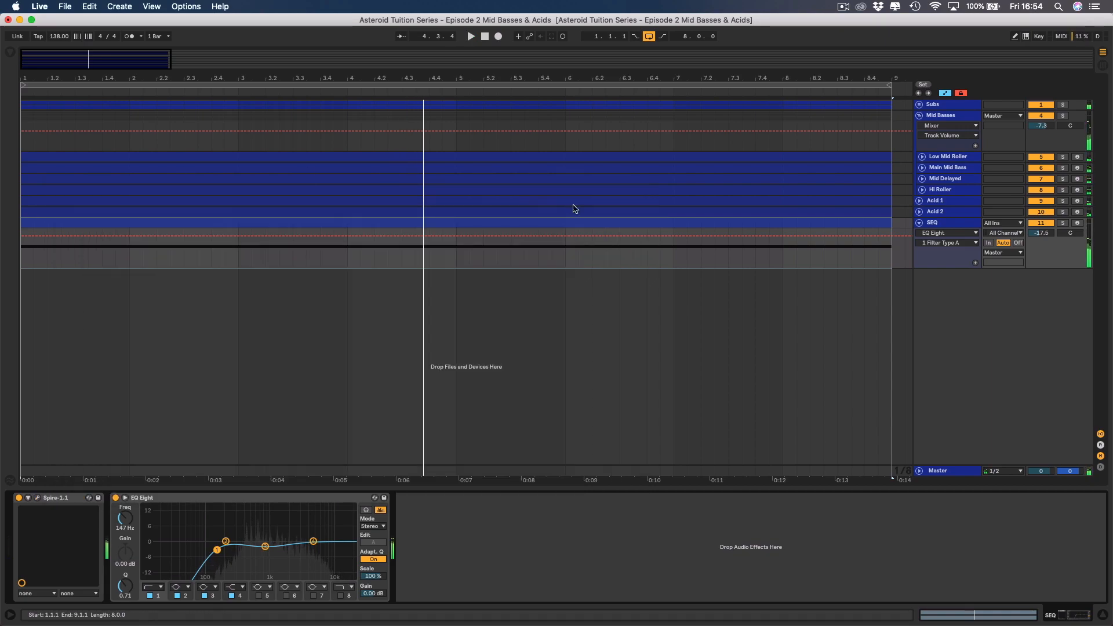
# Select the SEQ track and collapse its lane in the arrangement.
pyautogui.click(873, 222)
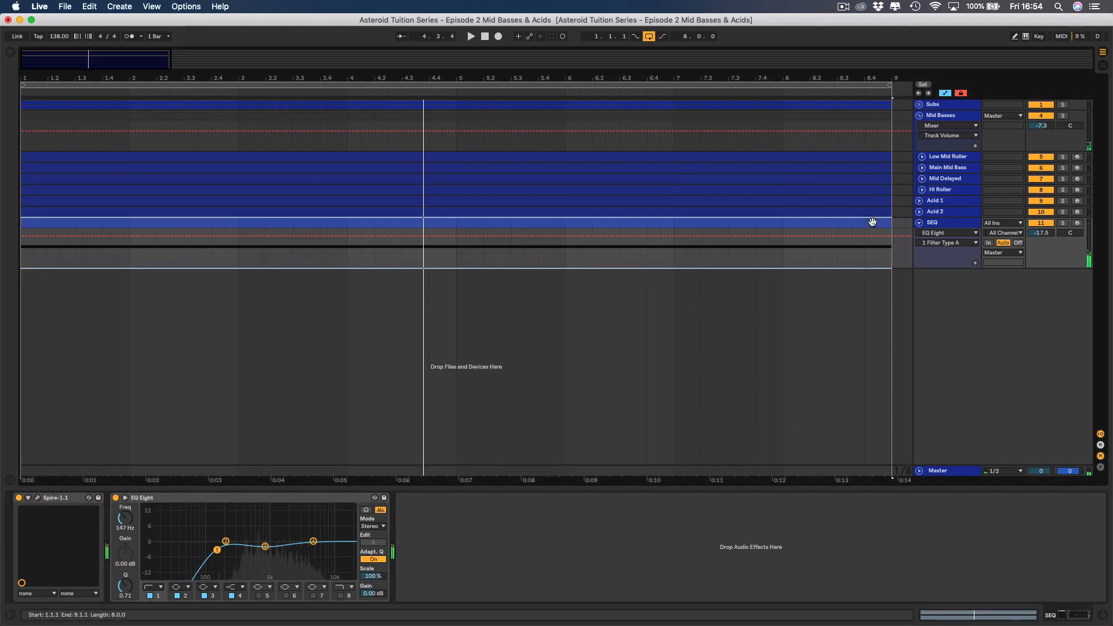
pyautogui.click(872, 223)
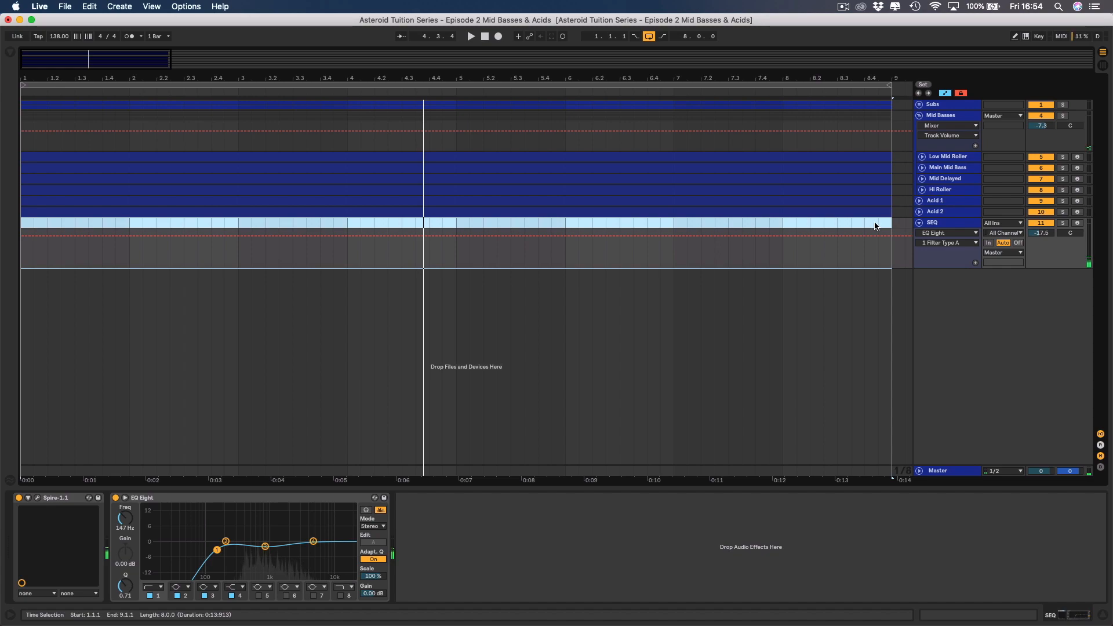
pyautogui.click(939, 226)
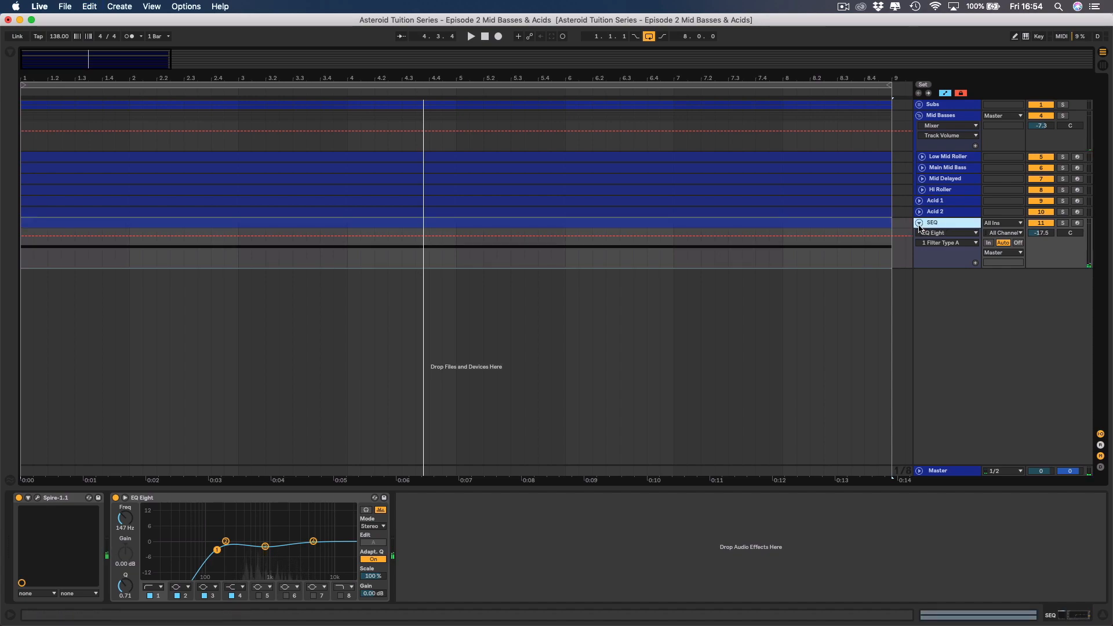
pyautogui.click(919, 223)
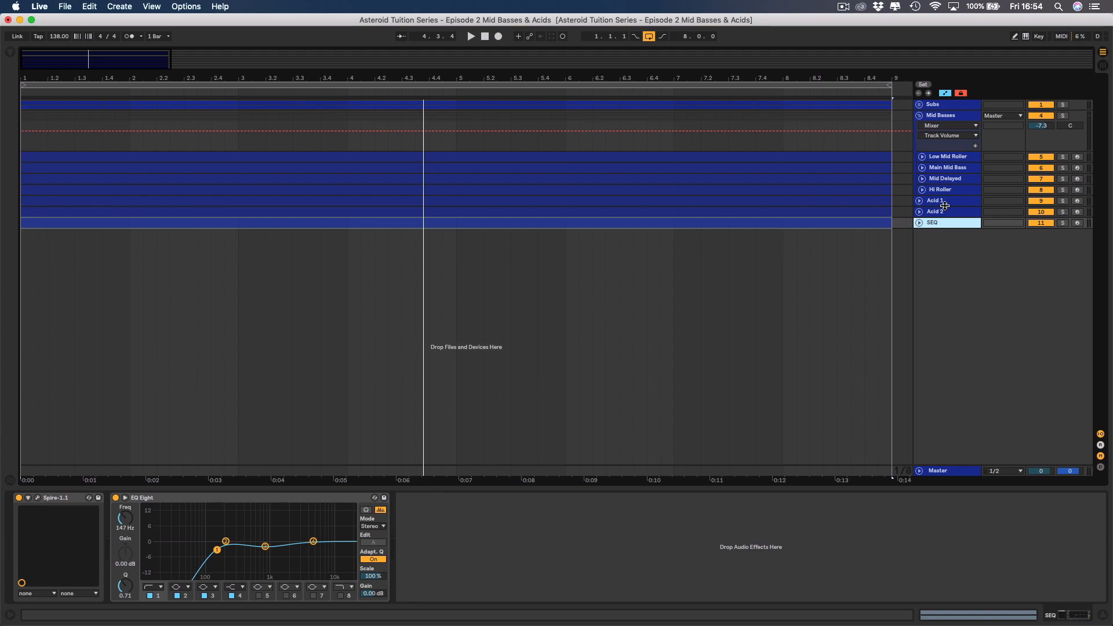
# Solo Acid 1 and Acid 2, play them, and expand Acid 2 with its volume at -27.0 dB.
pyautogui.click(1062, 201)
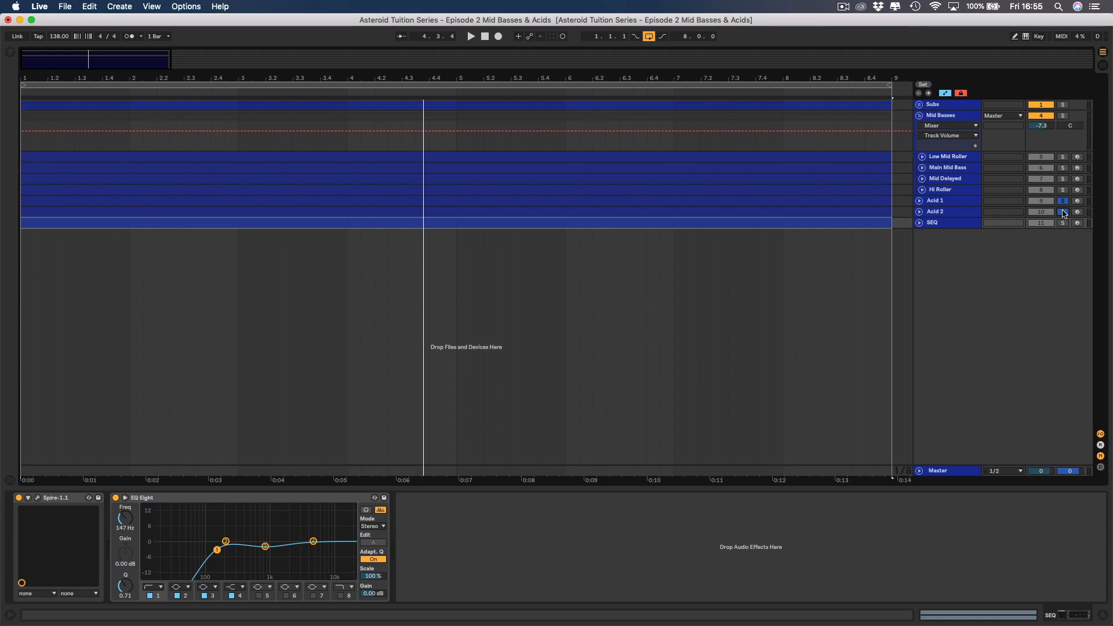
pyautogui.press('space')
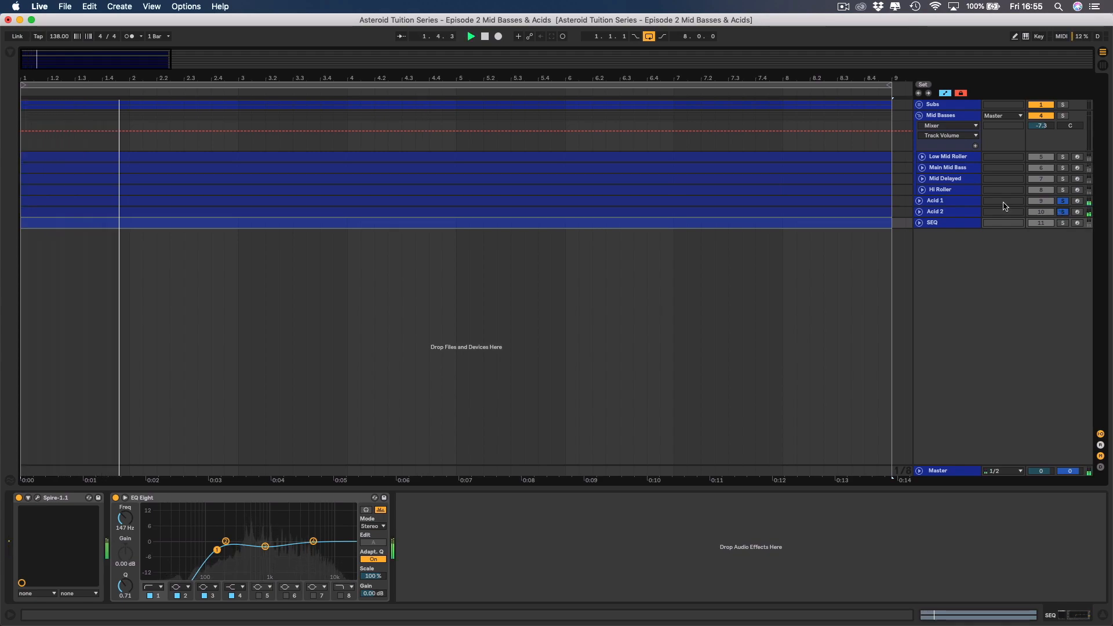
pyautogui.click(919, 212)
pyautogui.moveTo(1043, 222); pyautogui.dragTo(1044, 213)
pyautogui.click(951, 212)
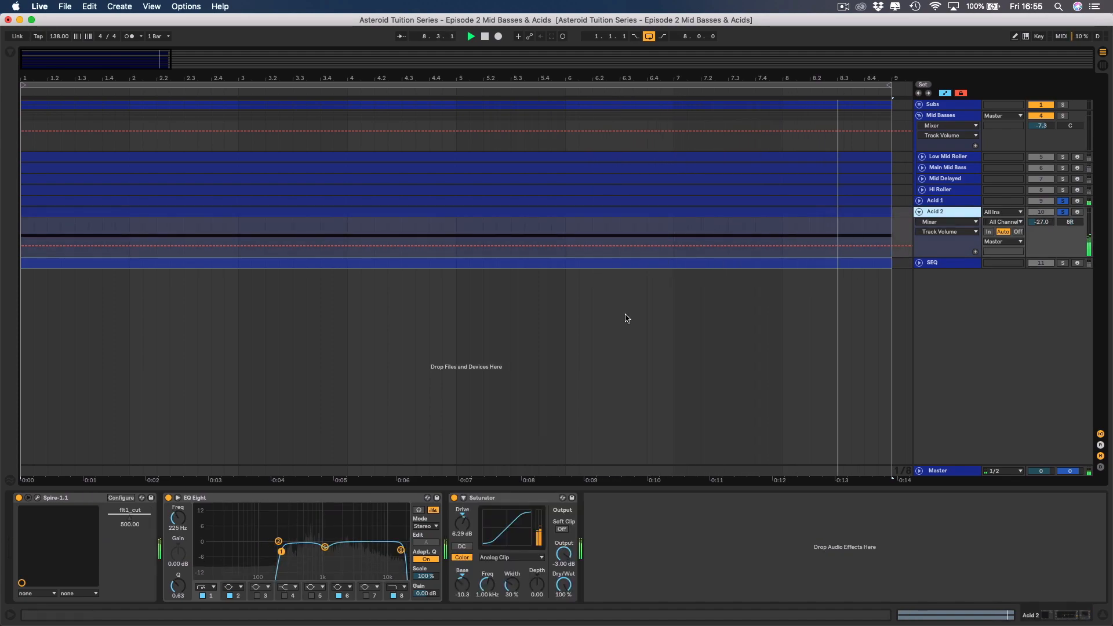
# Lower Spire's filter 1 cutoff on Acid 2 to about 437, then unsolo Acid 1 and set Acid 2's volume to -25.0 dB.
pyautogui.click(38, 497)
pyautogui.moveTo(428, 256); pyautogui.dragTo(432, 265)
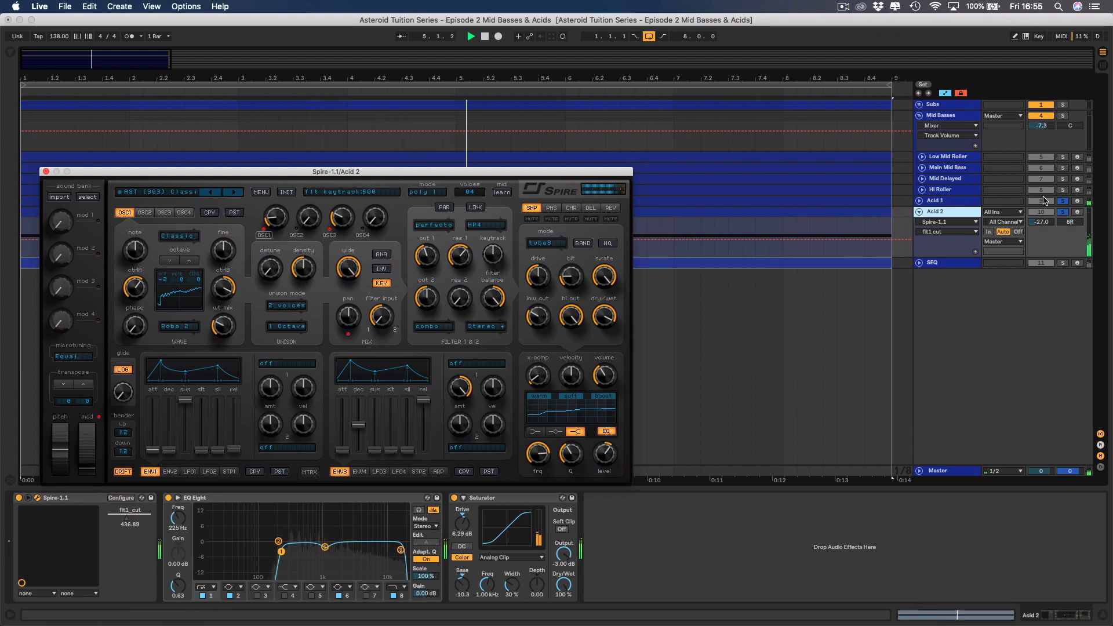
pyautogui.click(1064, 201)
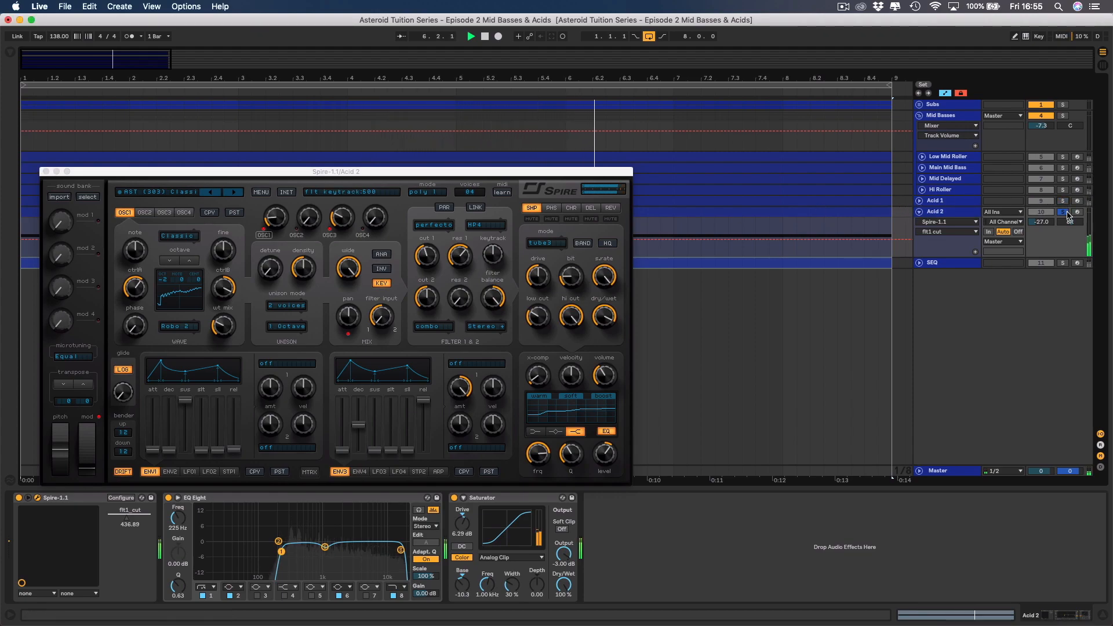
pyautogui.click(1043, 223)
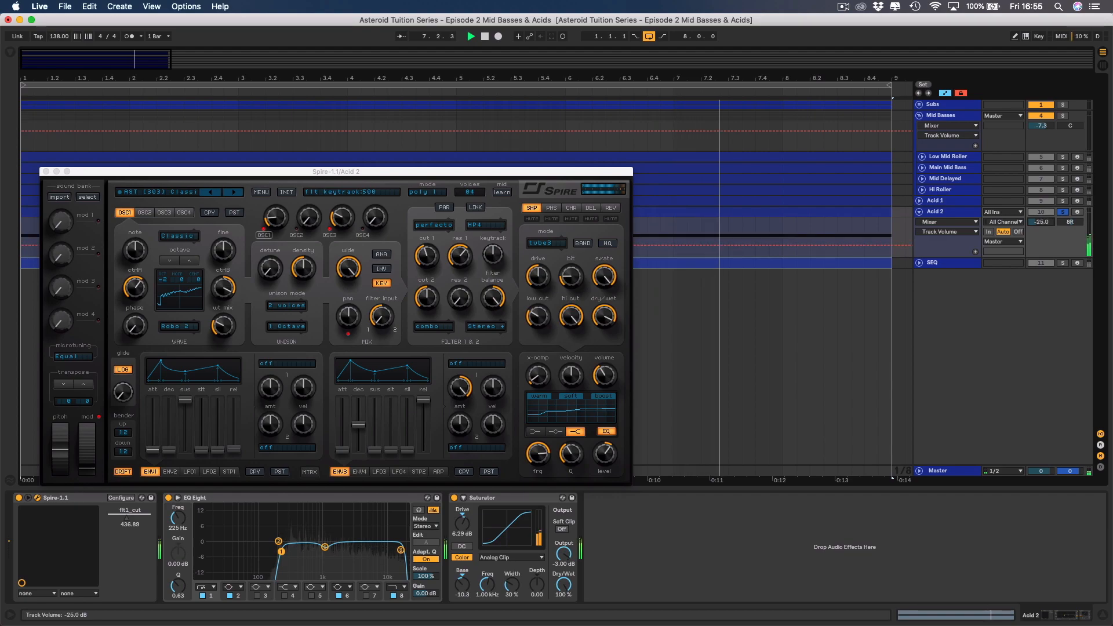
# Solo Mid Basses and Subs alongside Acid 2 and set Acid 2's Spire filter 1 cutoff to about 482.
pyautogui.click(1063, 116)
pyautogui.click(1064, 106)
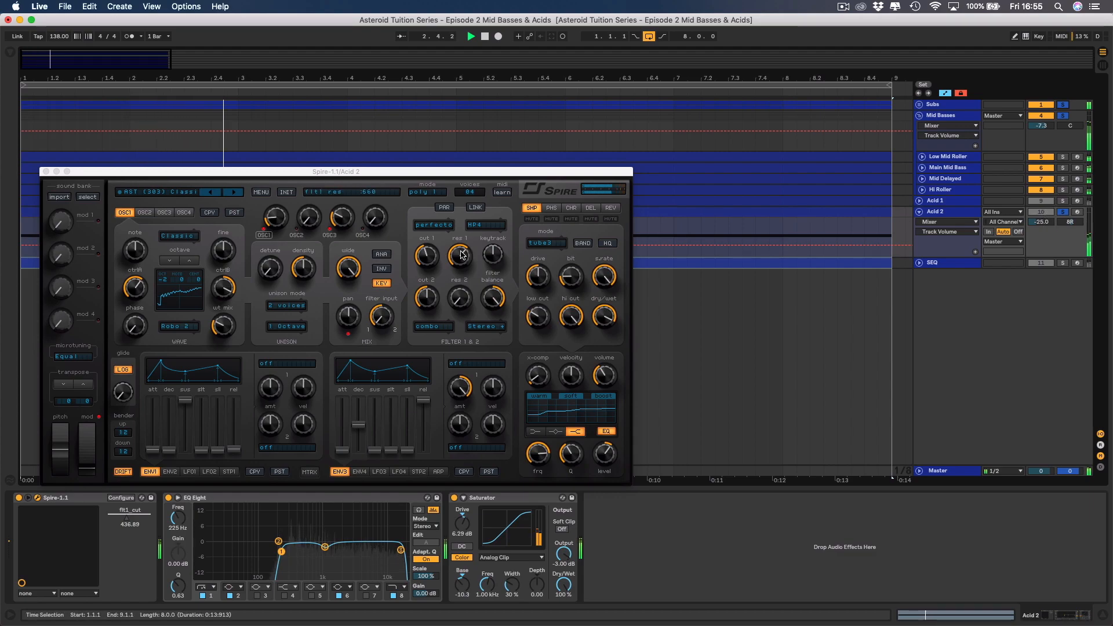
pyautogui.doubleClick(431, 262)
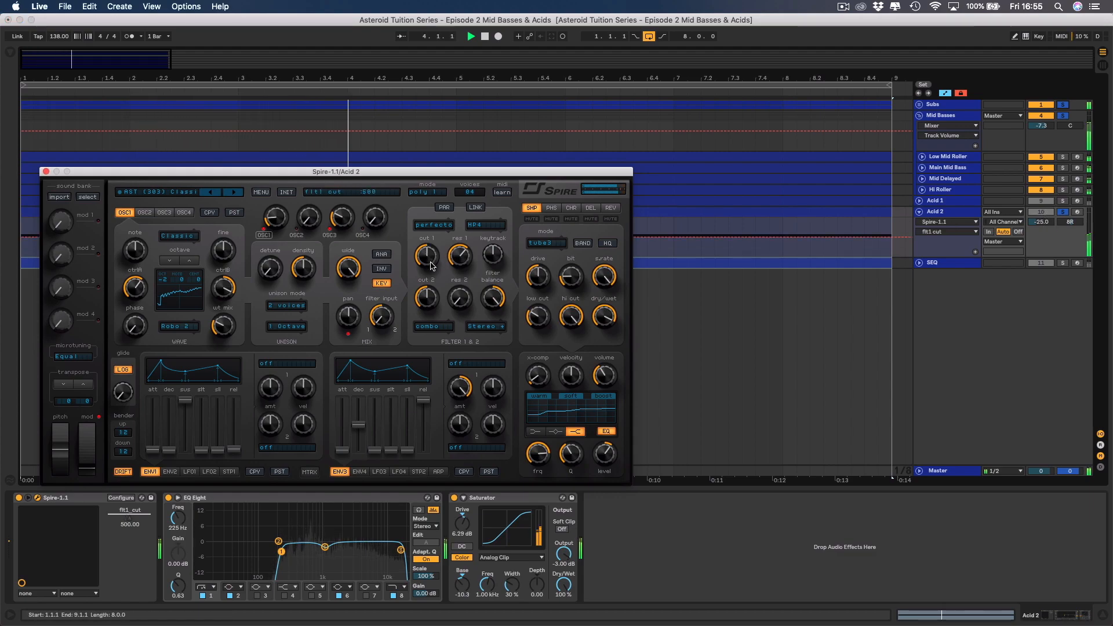
pyautogui.moveTo(431, 262); pyautogui.dragTo(432, 269)
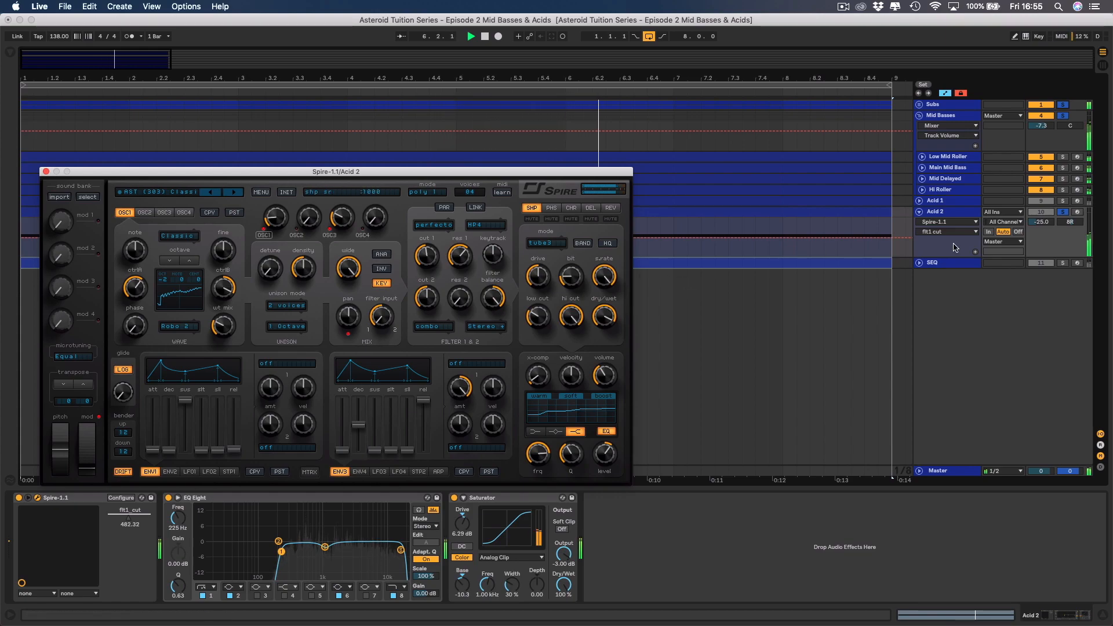
# Stop playback after comparing the acids, clear the solos on the acids, Mid Basses and Subs, and close Acid 2's Spire window.
pyautogui.click(1064, 202)
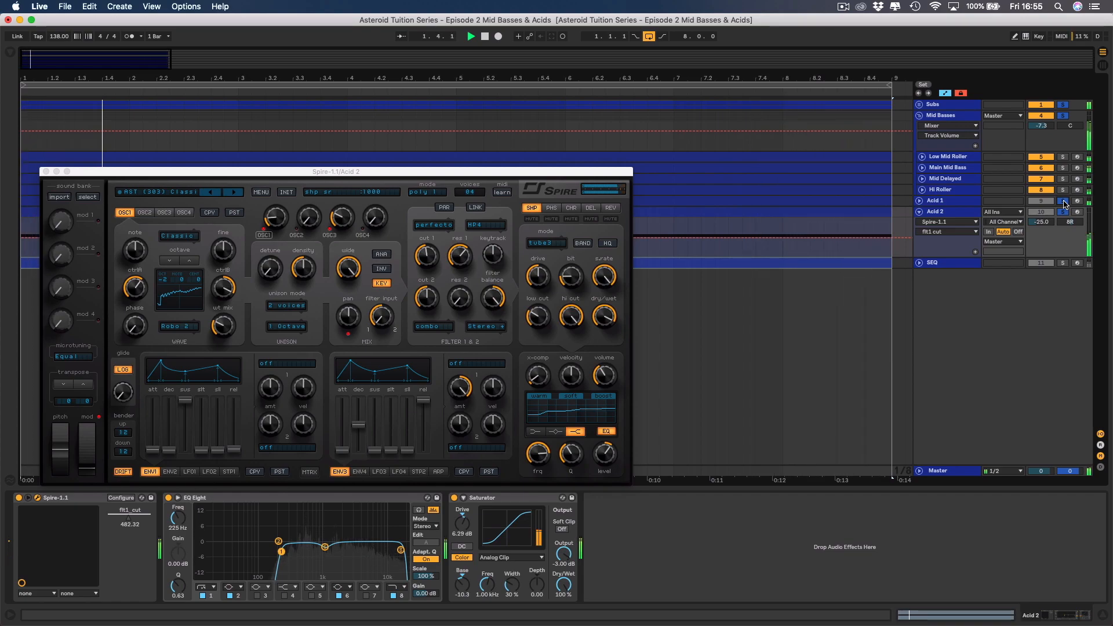
pyautogui.click(1064, 212)
pyautogui.click(1064, 211)
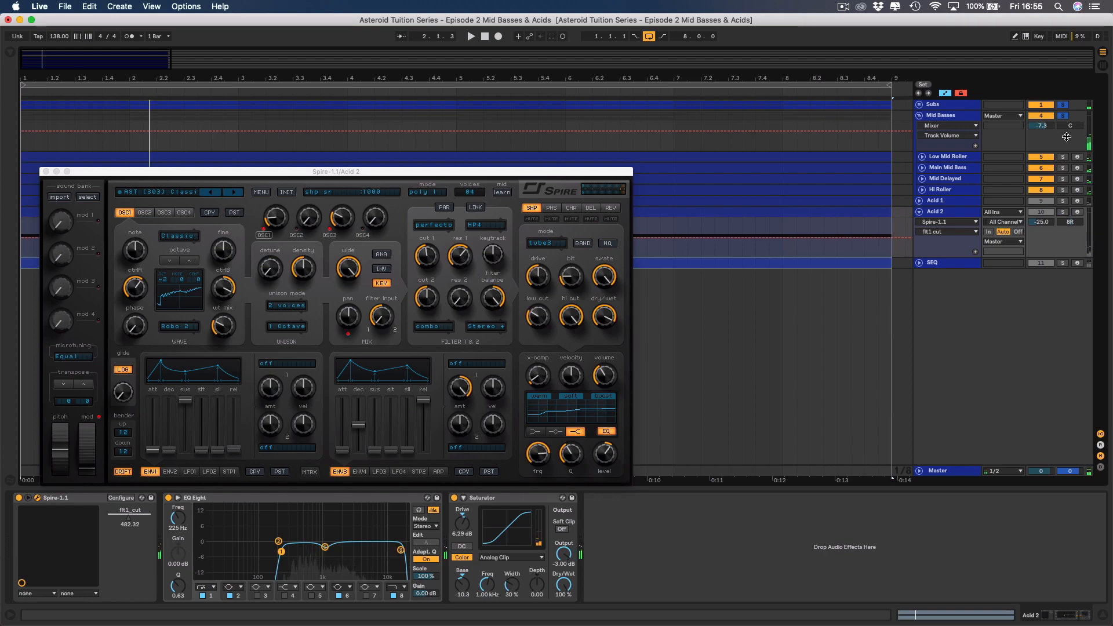
pyautogui.click(1064, 116)
pyautogui.click(1064, 105)
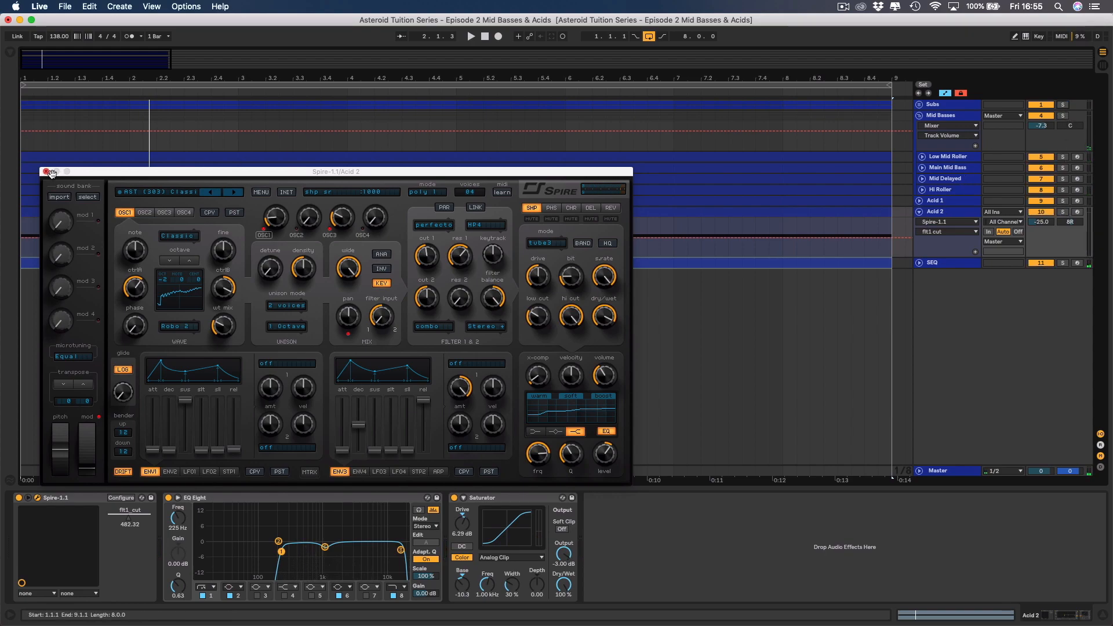
pyautogui.click(45, 172)
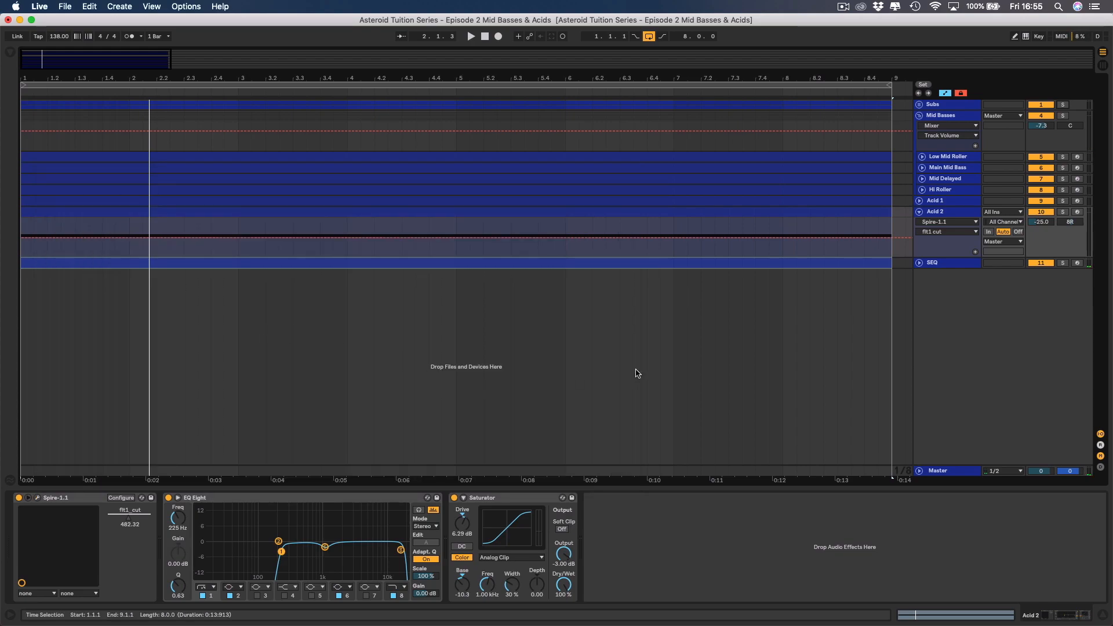
# Examine the device chains from Acid 2 up through the individual mid basses, and view the Mid Basses group's EQ Eight curve enlarged.
pyautogui.click(945, 215)
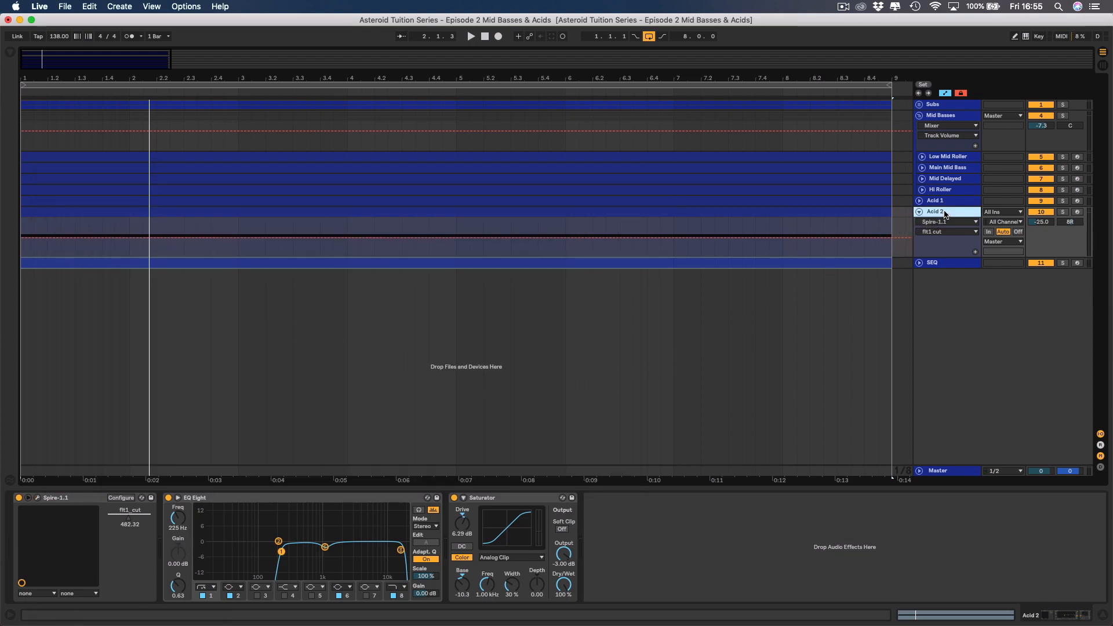
pyautogui.click(947, 203)
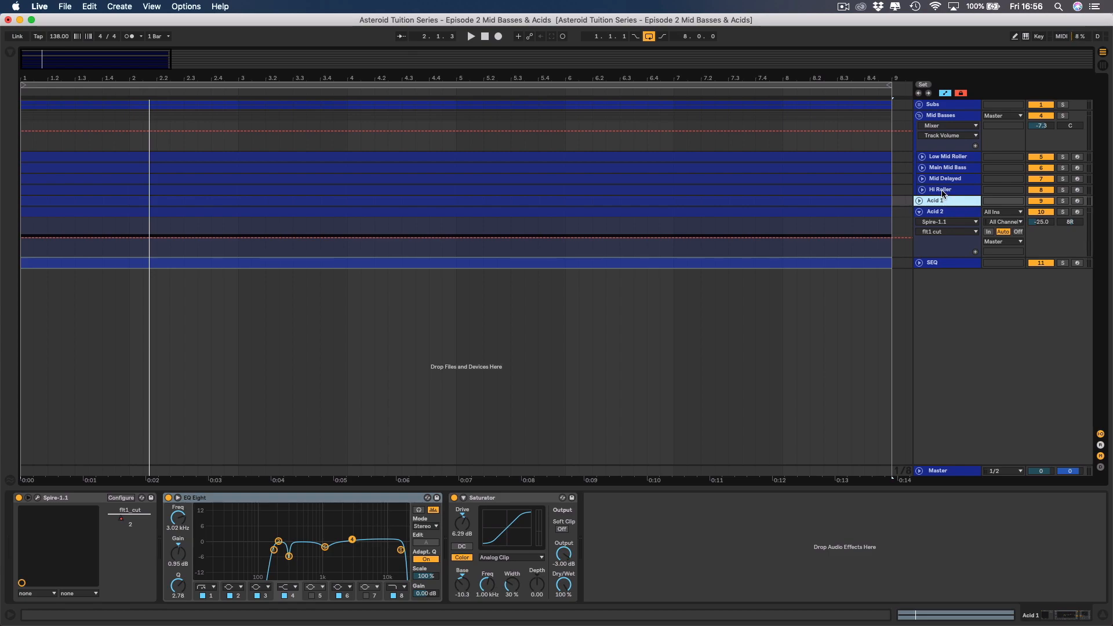
pyautogui.click(942, 191)
pyautogui.click(945, 181)
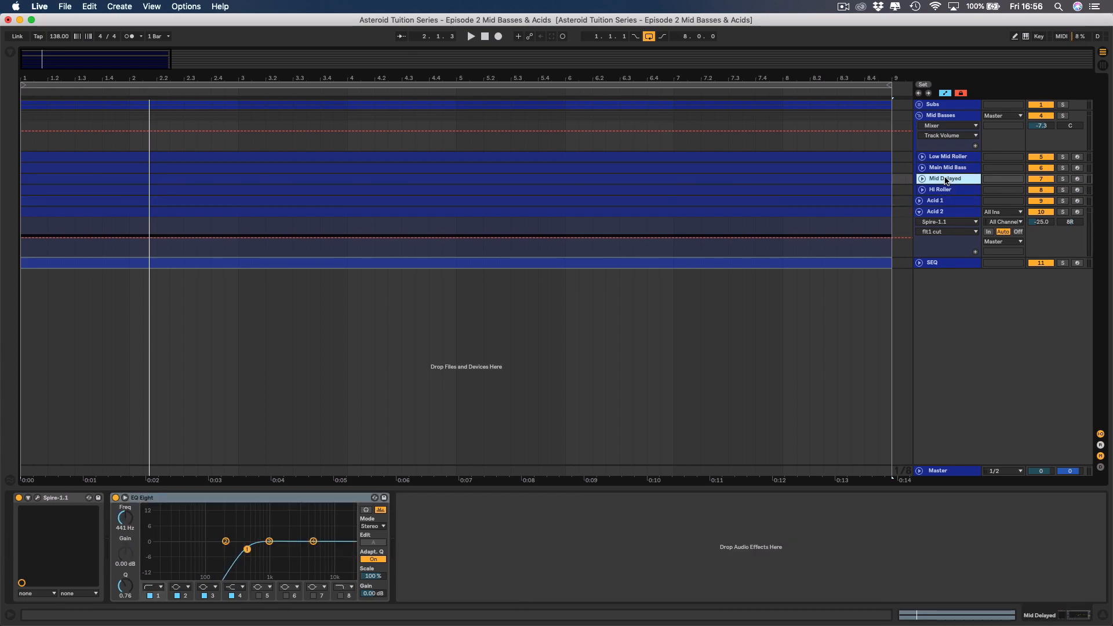
pyautogui.click(946, 171)
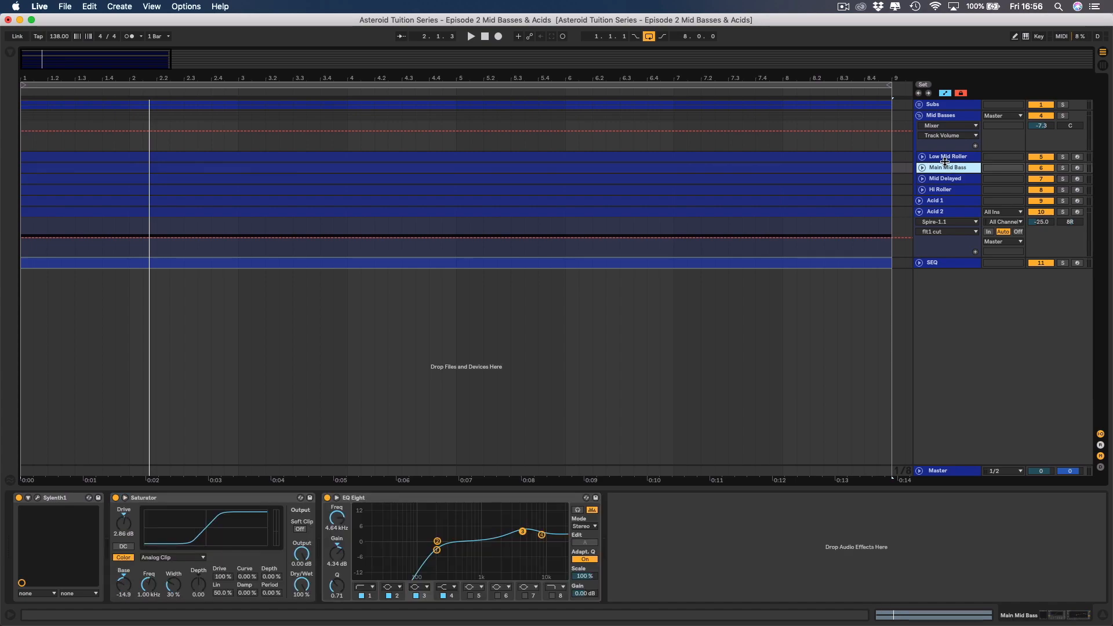
pyautogui.click(947, 159)
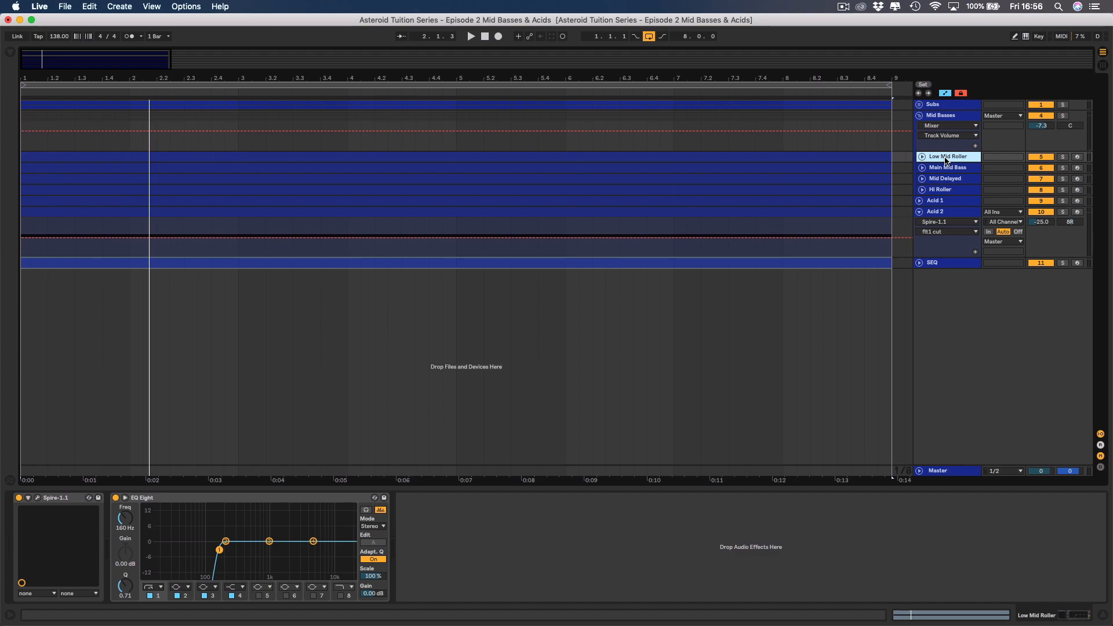
pyautogui.click(945, 118)
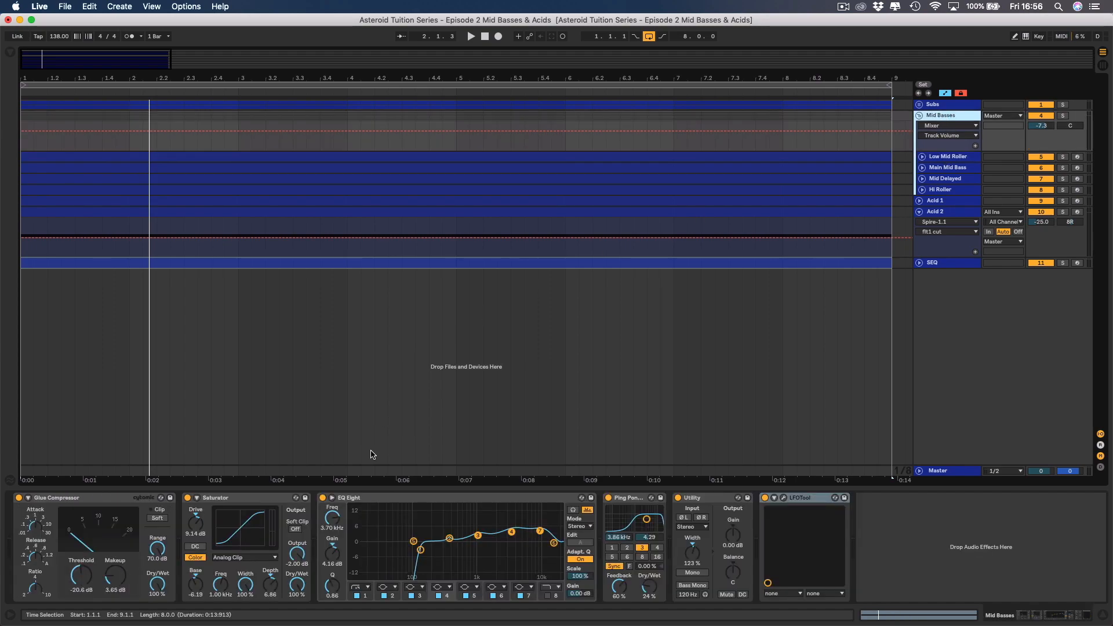
pyautogui.click(333, 497)
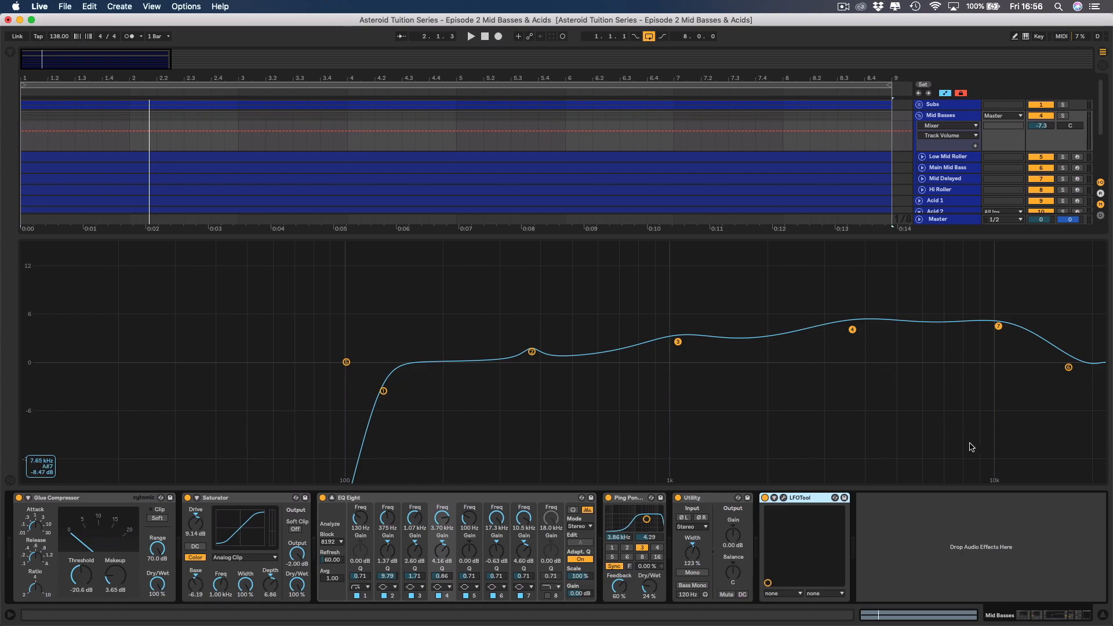
# Shrink the enlarged EQ Eight display, fold the Acid 2 track, inspect SEQ's device chain and audition the full mix briefly.
pyautogui.click(332, 498)
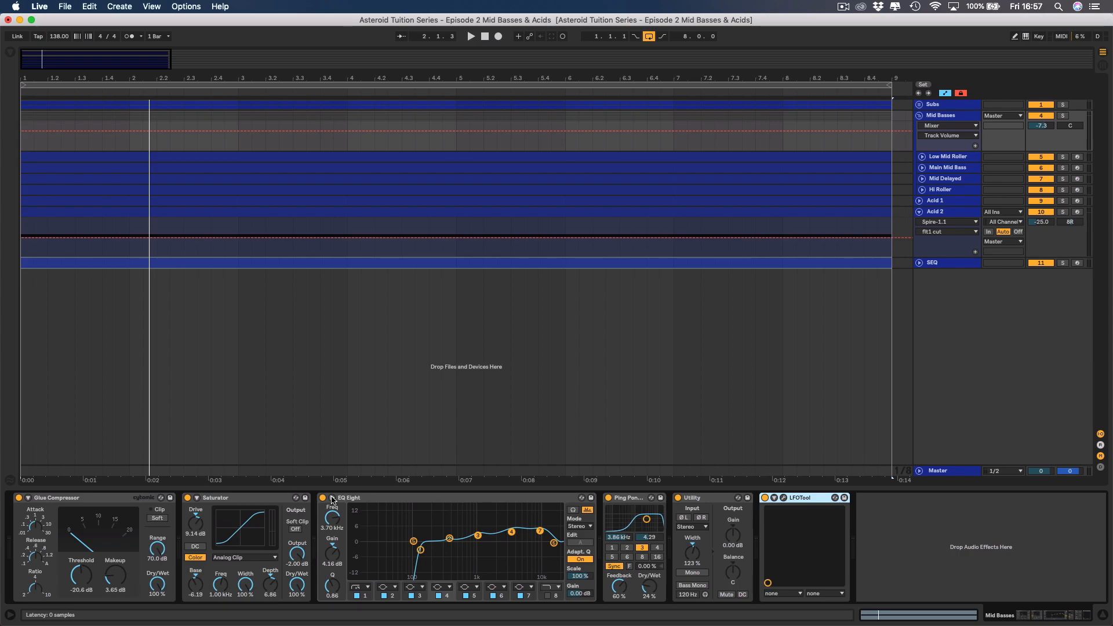
pyautogui.click(920, 212)
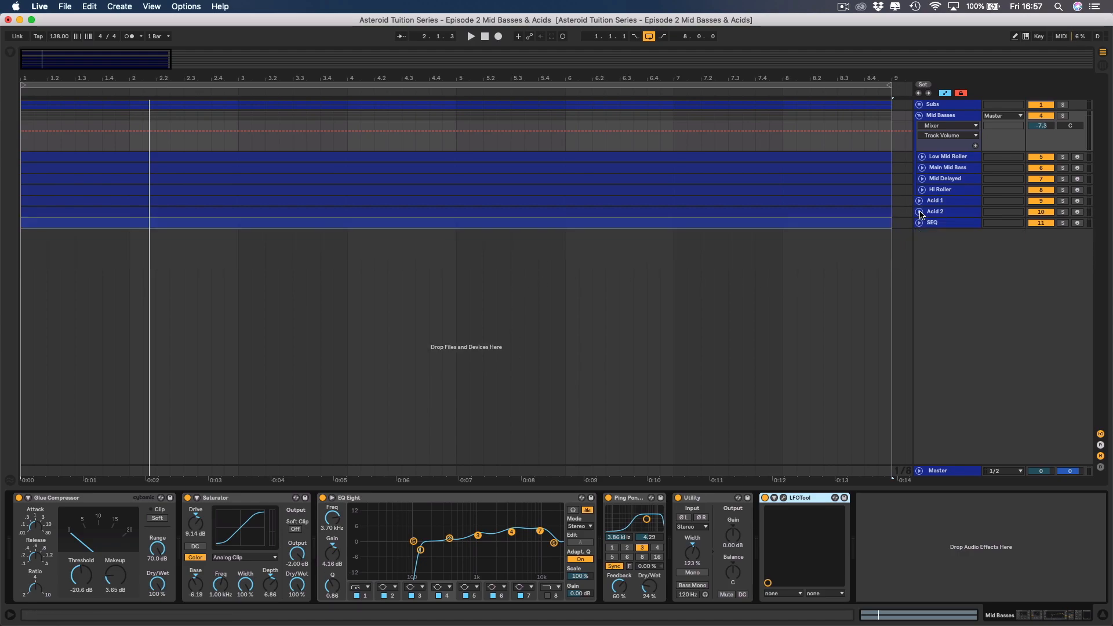
pyautogui.click(934, 224)
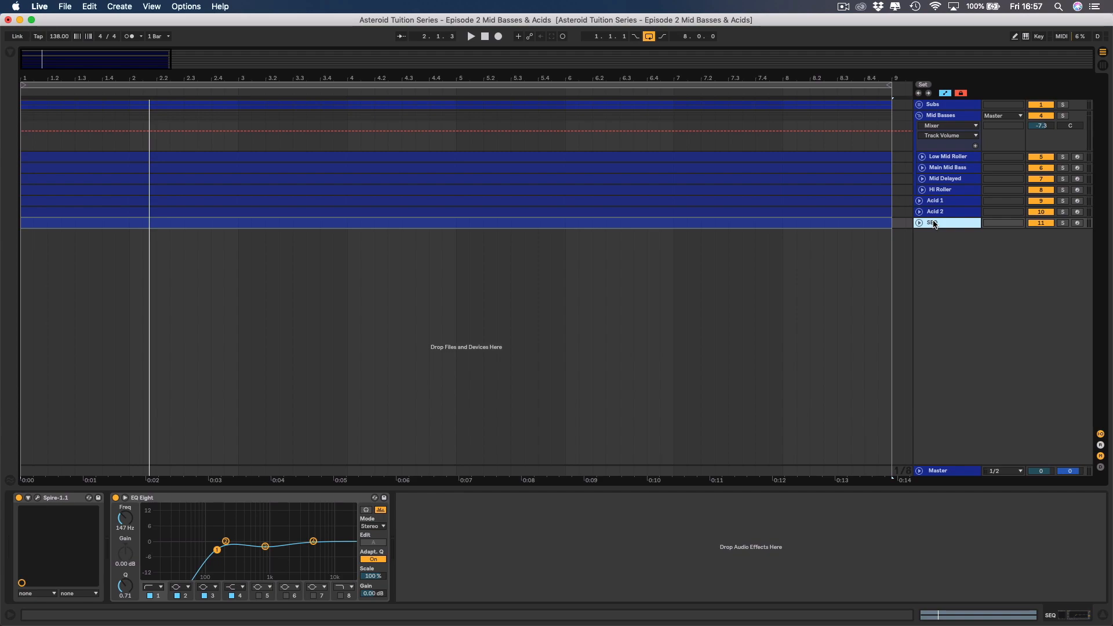
pyautogui.click(1036, 223)
pyautogui.click(1036, 224)
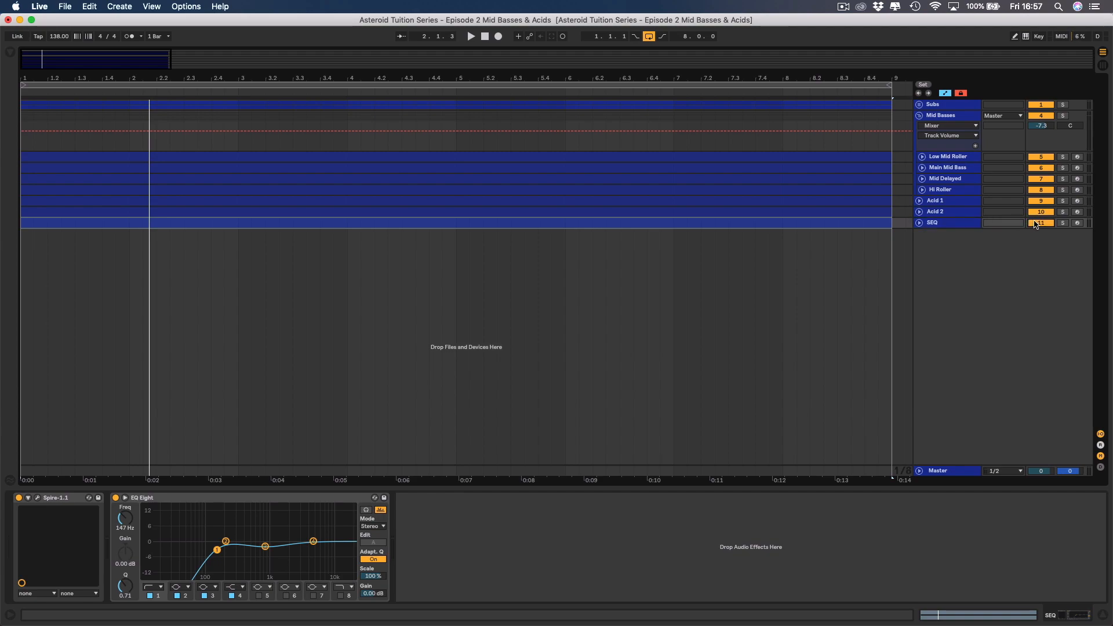
pyautogui.press('space')
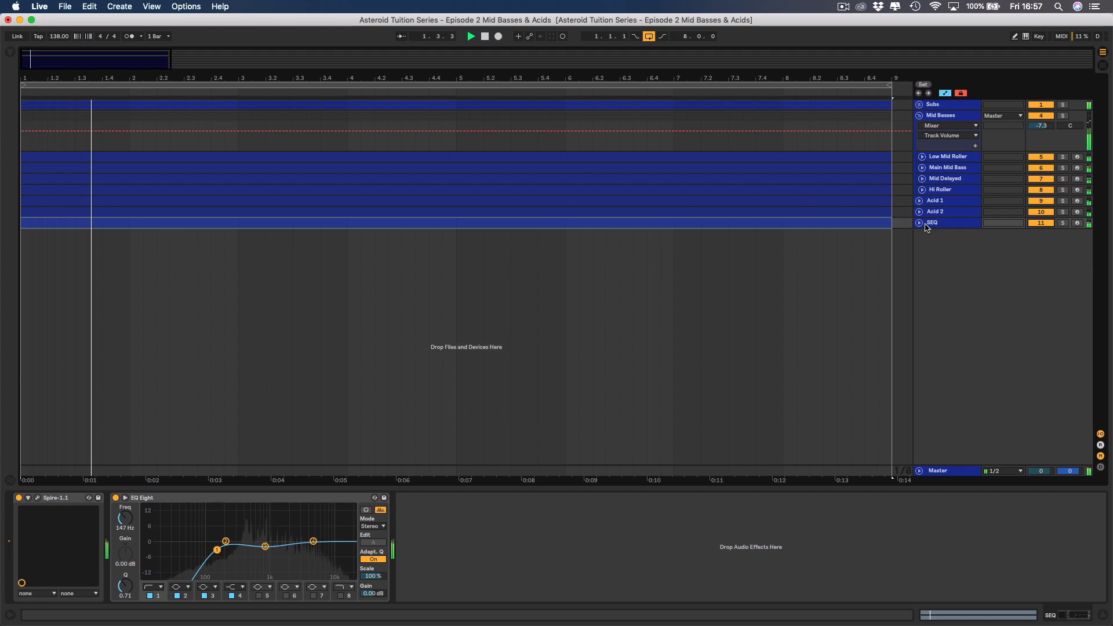
pyautogui.press('space')
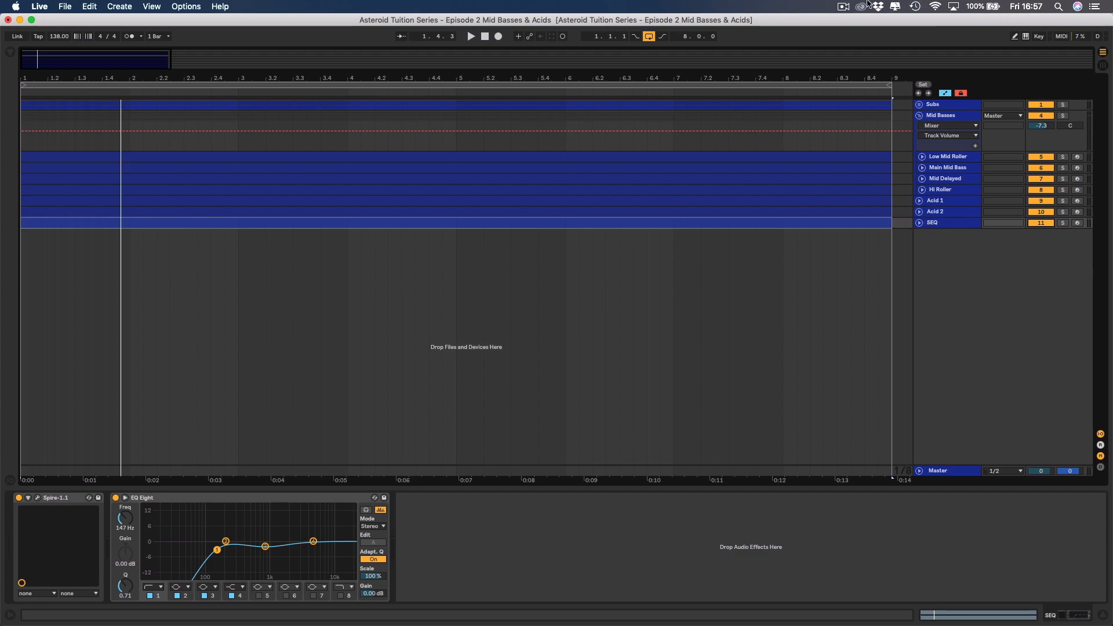
# Mute the SEQ track.
pyautogui.click(843, 7)
pyautogui.click(843, 7)
pyautogui.click(1042, 222)
# Check the Mid Basses device chain for reference and group the Acid 1 and Acid 2 tracks together.
pyautogui.click(951, 115)
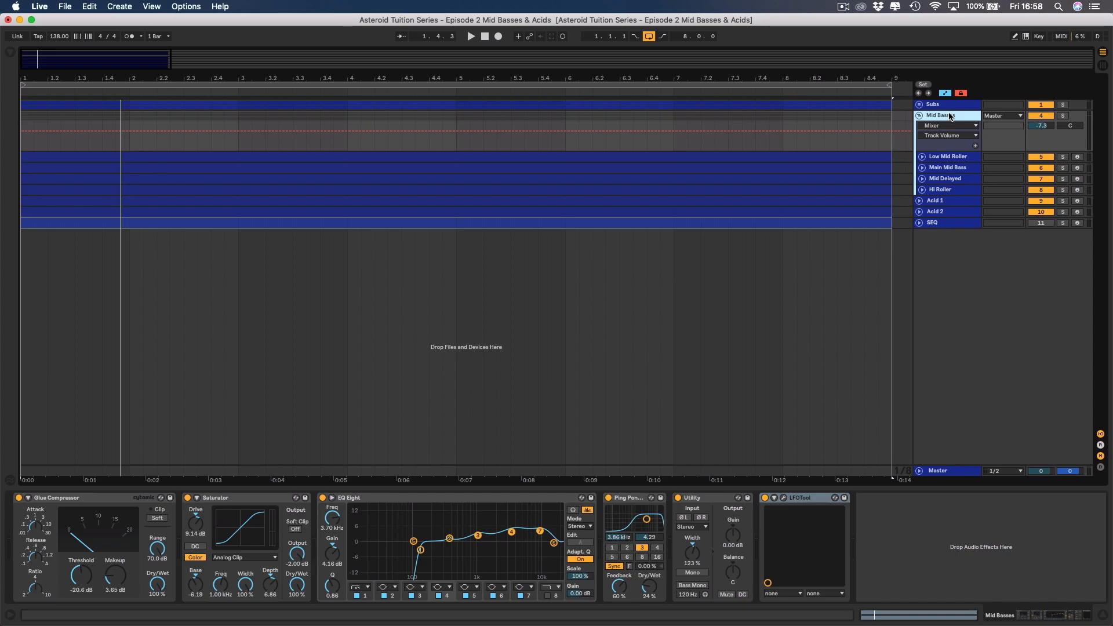
pyautogui.click(964, 204)
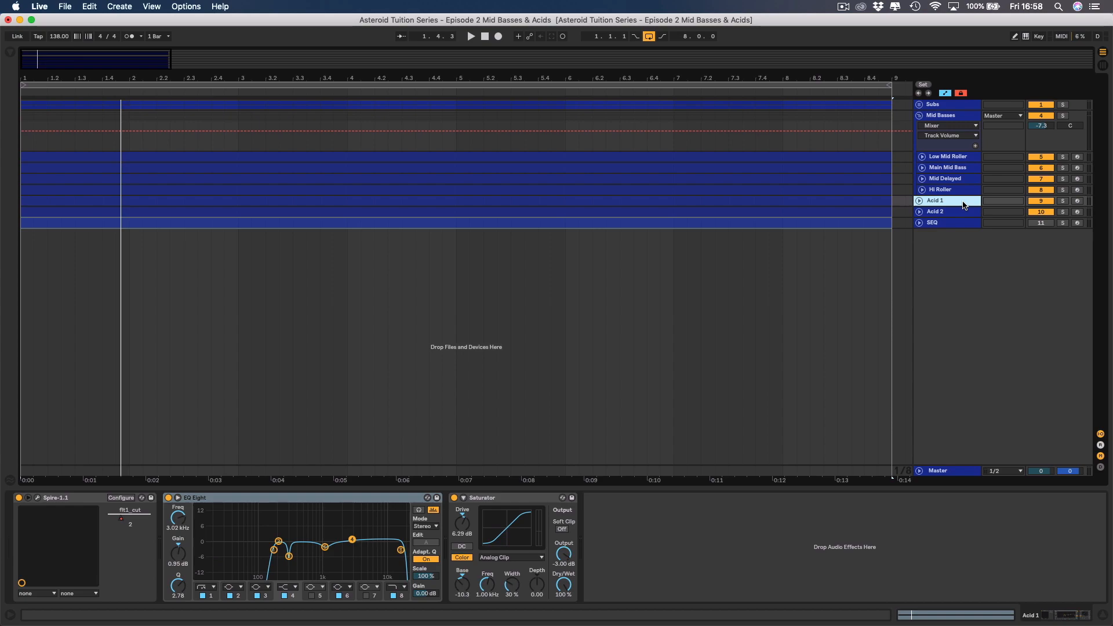
pyautogui.click(962, 211)
pyautogui.click(960, 201)
pyautogui.click(957, 212)
pyautogui.click(955, 202)
pyautogui.keyDown('shift'); pyautogui.click(957, 212); pyautogui.keyUp('shift')
pyautogui.rightClick(956, 203)
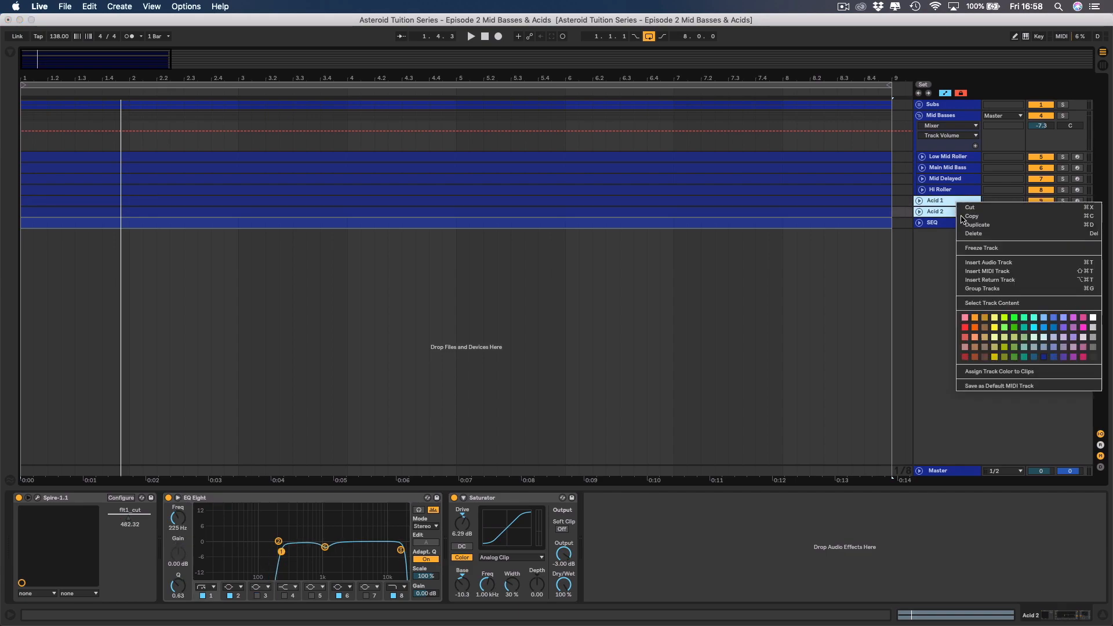
pyautogui.click(988, 288)
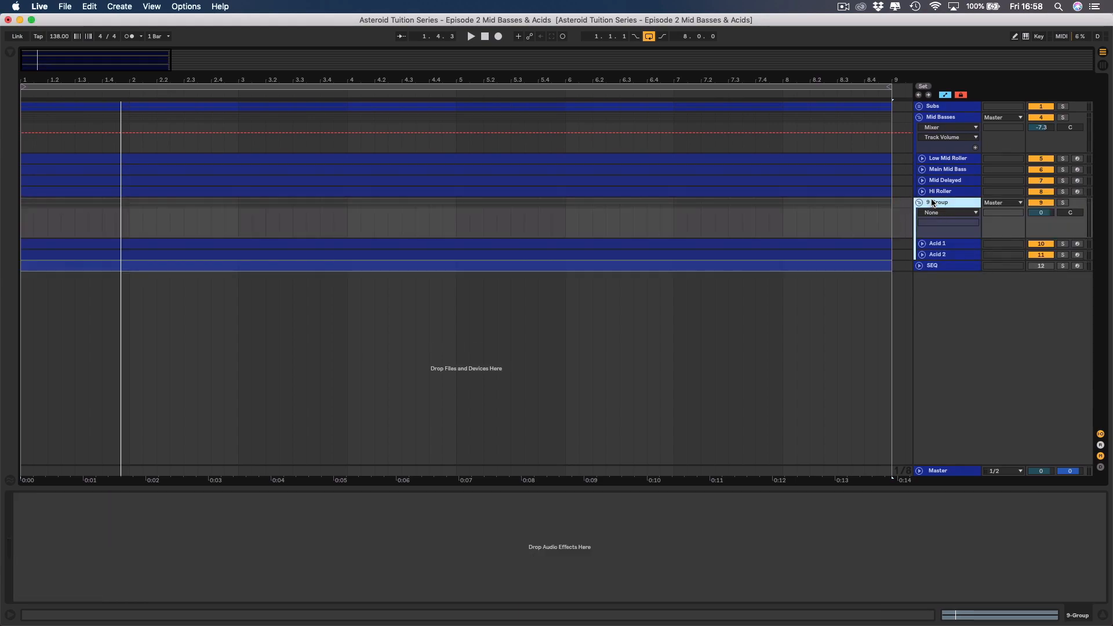
# Rename the group containing both acid tracks as Acid Group.
pyautogui.press('super+r')
pyautogui.write('A')
pyautogui.write('p')
pyautogui.press('Return')
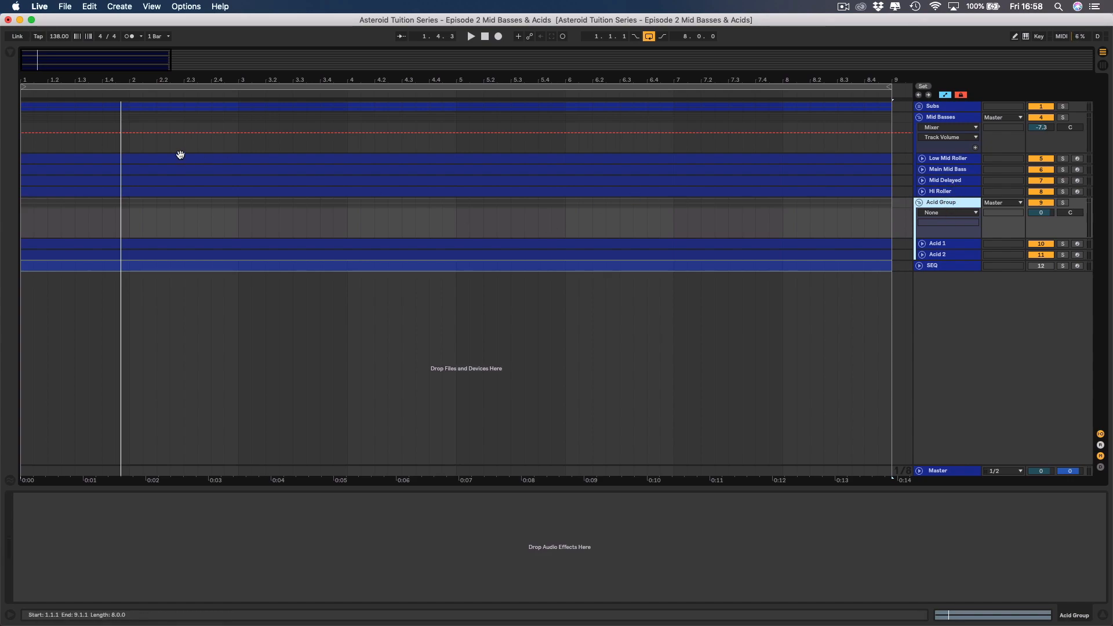
# Load the LFOTool plug-in from Xfer Records onto Acid Group.
pyautogui.click(10, 53)
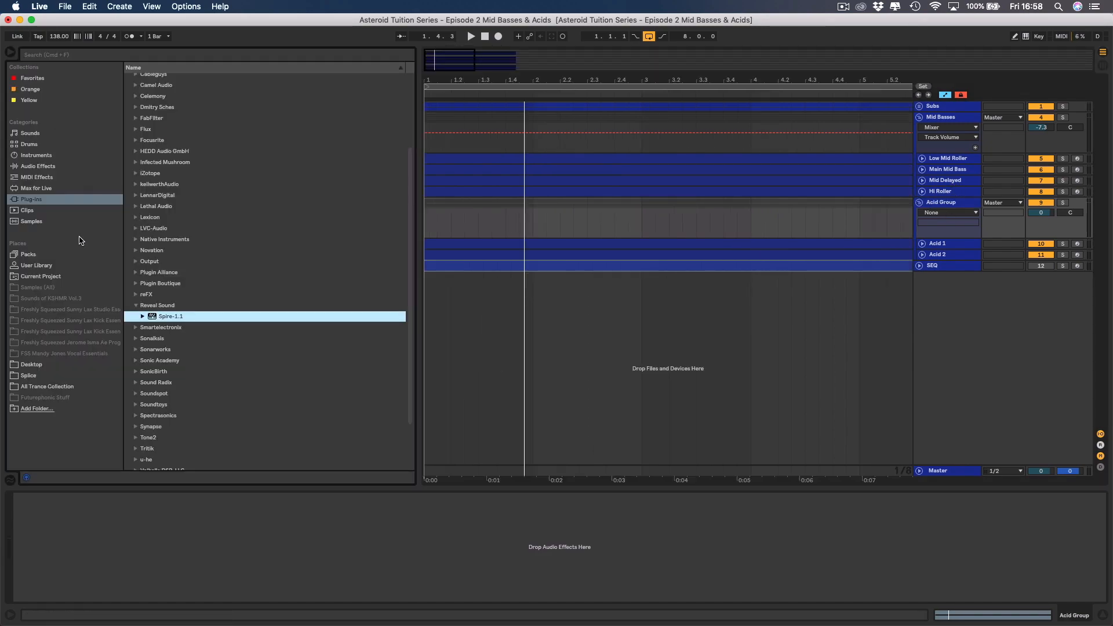
pyautogui.click(39, 200)
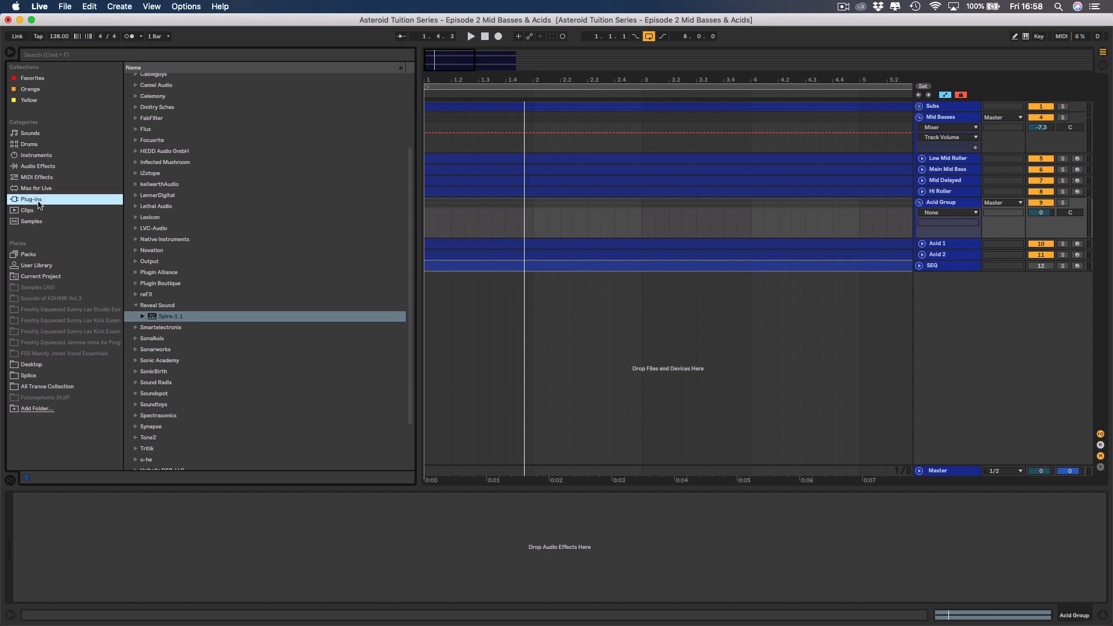
pyautogui.scroll(-3, 184, 245)
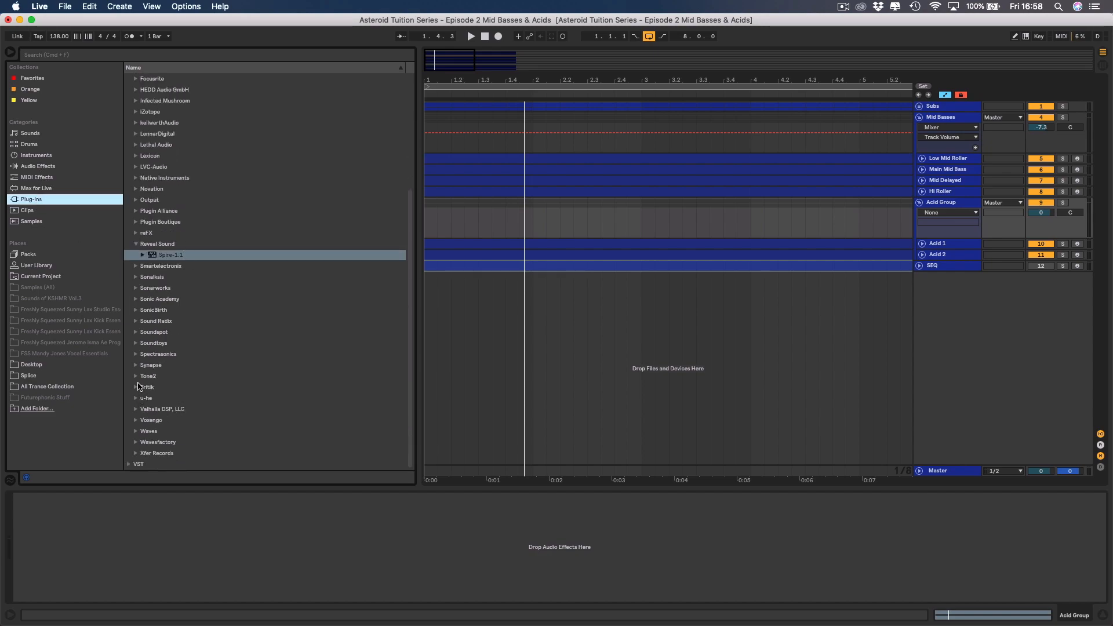
pyautogui.click(137, 453)
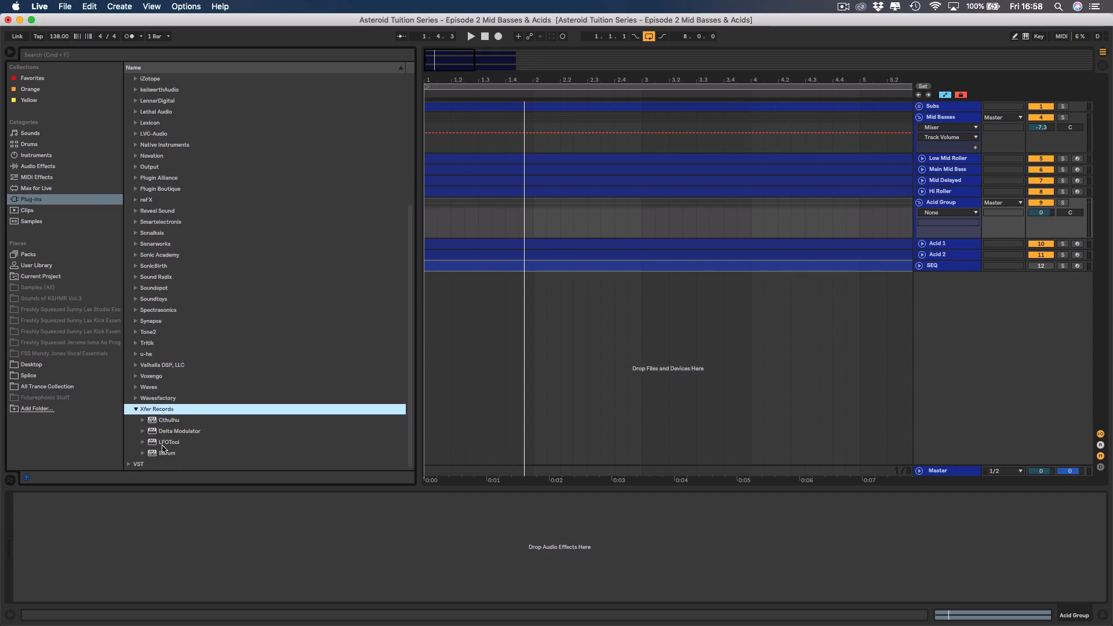
pyautogui.doubleClick(167, 443)
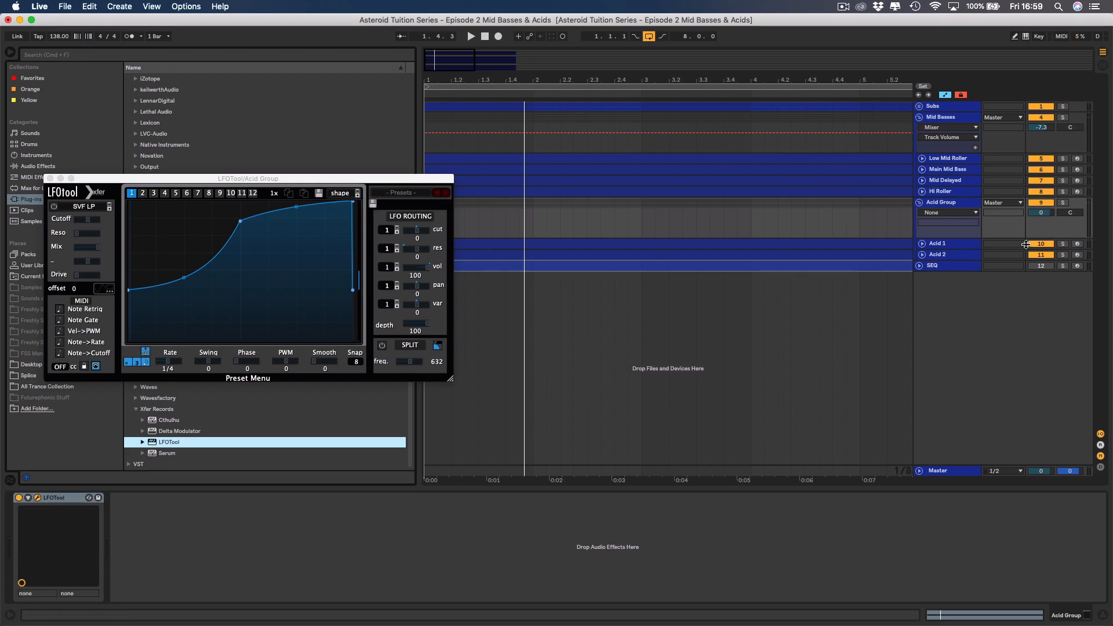
# Solo Acid Group to audition LFOTool's Asteroid Acid Drive preset, close the plug-in window, clear the solo and hide the browser.
pyautogui.click(1063, 202)
pyautogui.press('space')
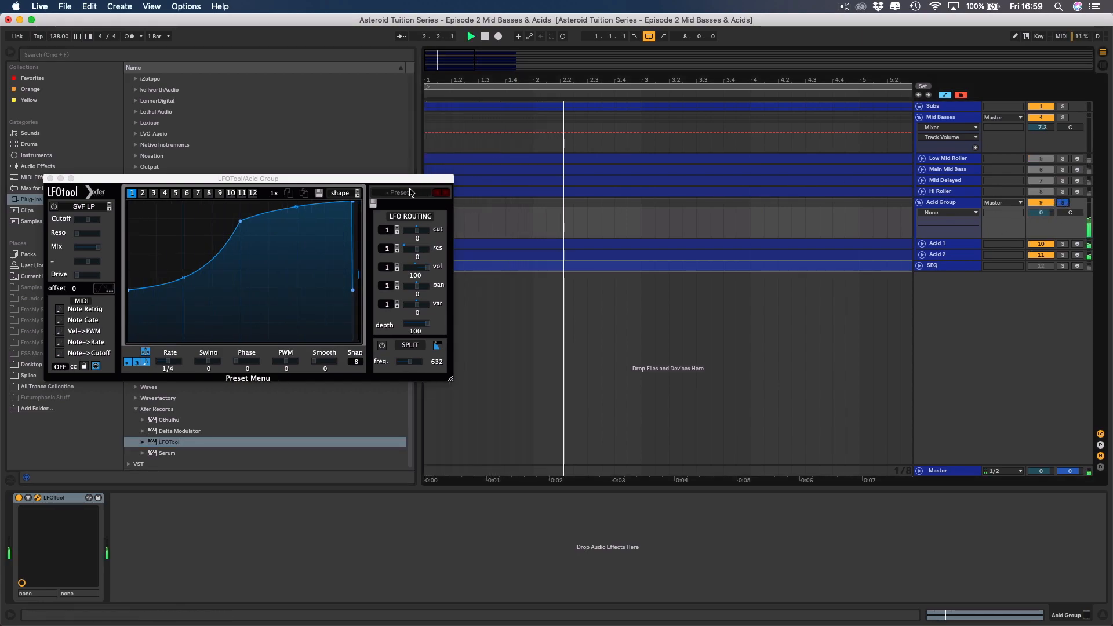
pyautogui.click(428, 191)
pyautogui.moveTo(414, 279)
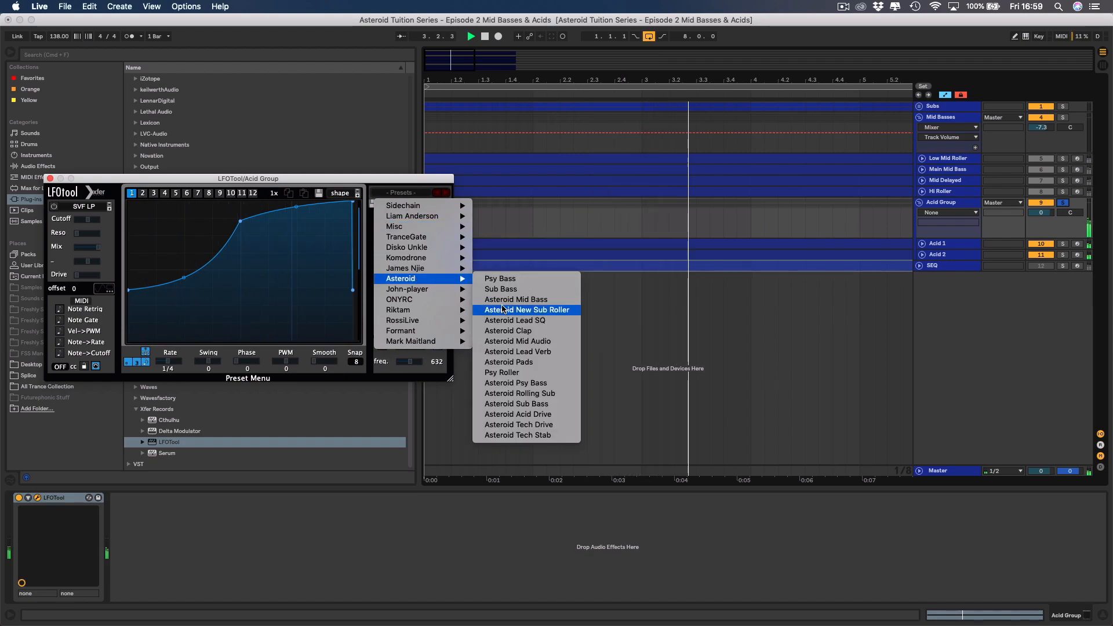
pyautogui.click(523, 414)
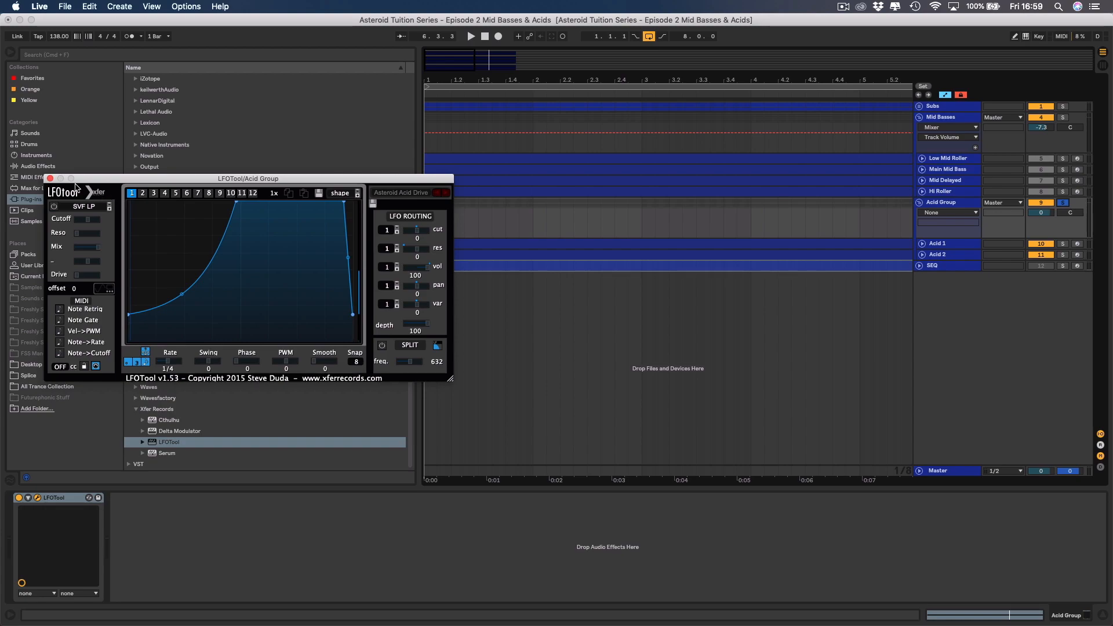
pyautogui.click(50, 179)
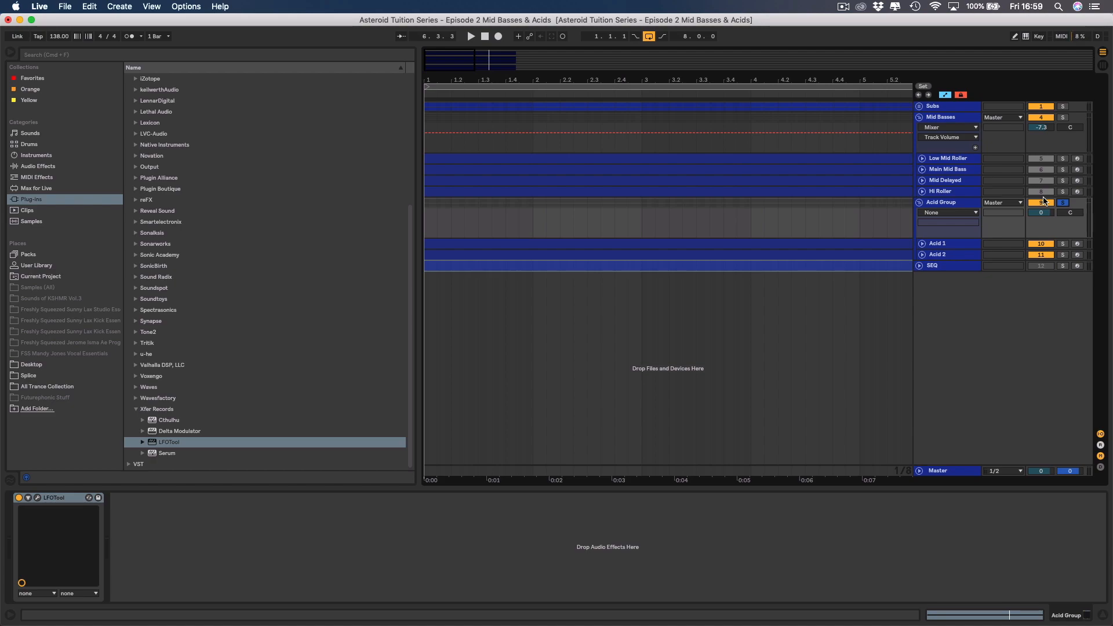
pyautogui.click(1066, 203)
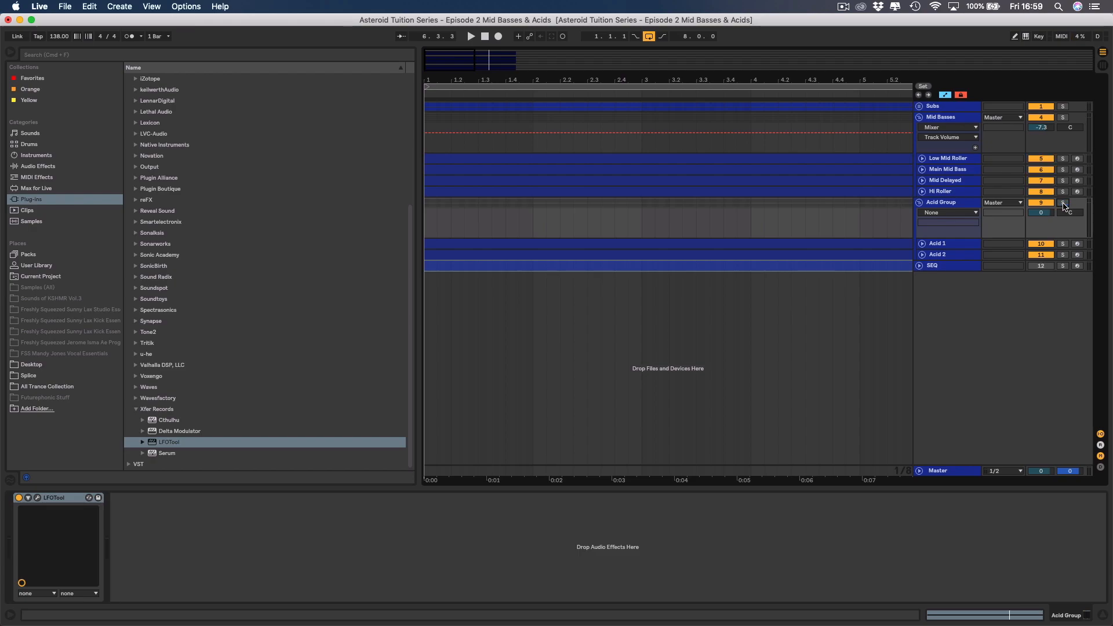
pyautogui.click(14, 54)
# Play the full mix and raise Acid 2's volume to -24.0 dB.
pyautogui.click(276, 239)
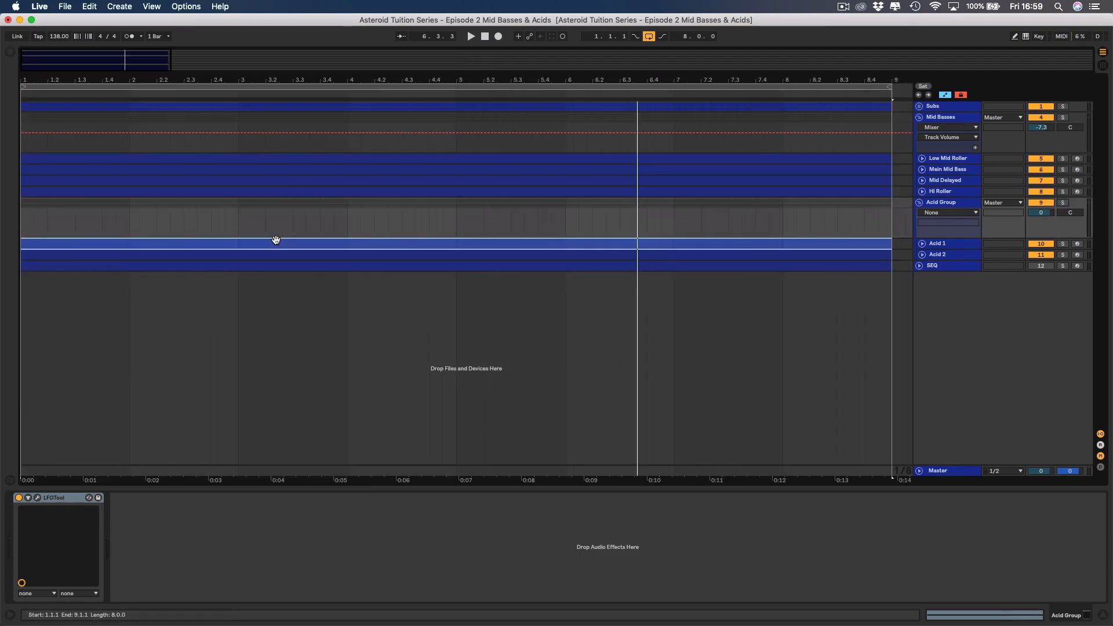
pyautogui.press('space')
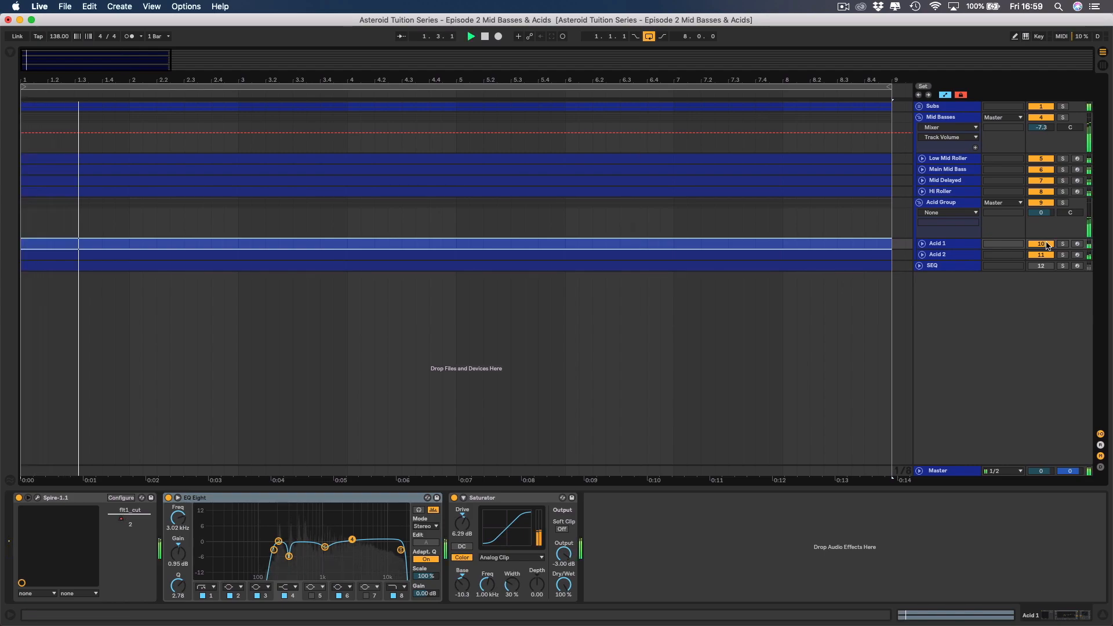
pyautogui.click(922, 254)
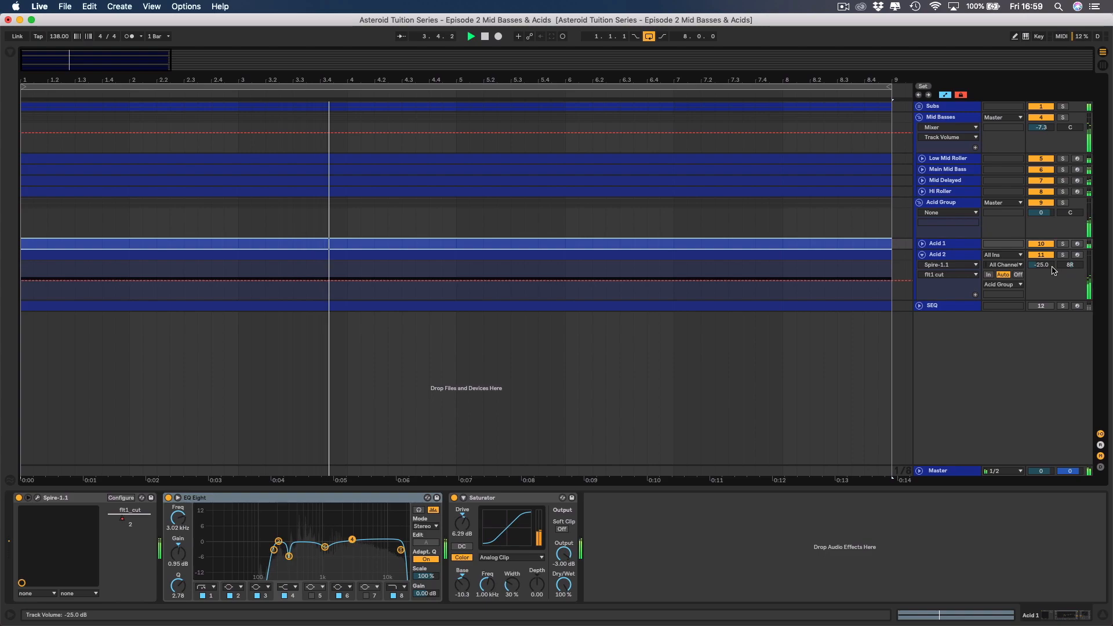
pyautogui.moveTo(1052, 267); pyautogui.dragTo(1052, 264)
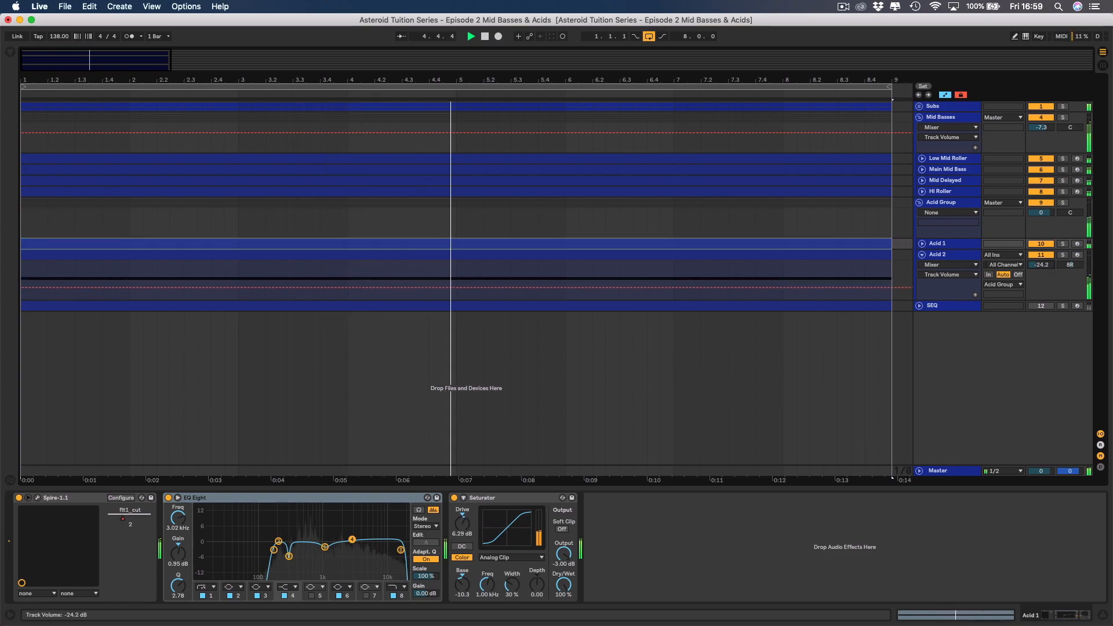
pyautogui.moveTo(1050, 267); pyautogui.dragTo(1050, 265)
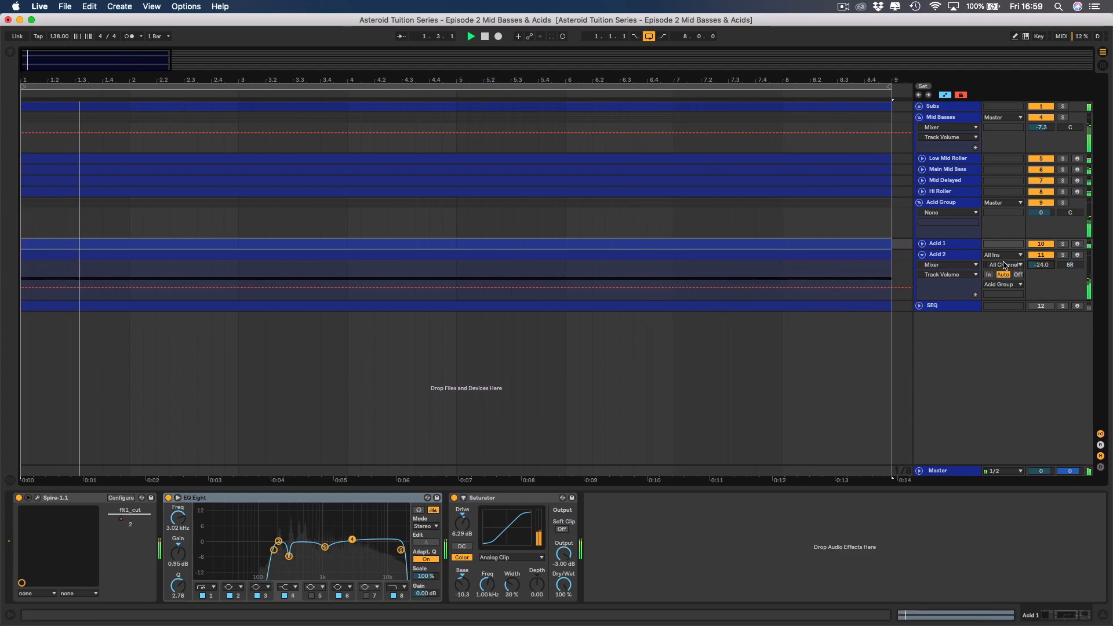
# Move LFOTool from Acid Group to the end of Acid 2's device chain, after the Saturator.
pyautogui.click(951, 205)
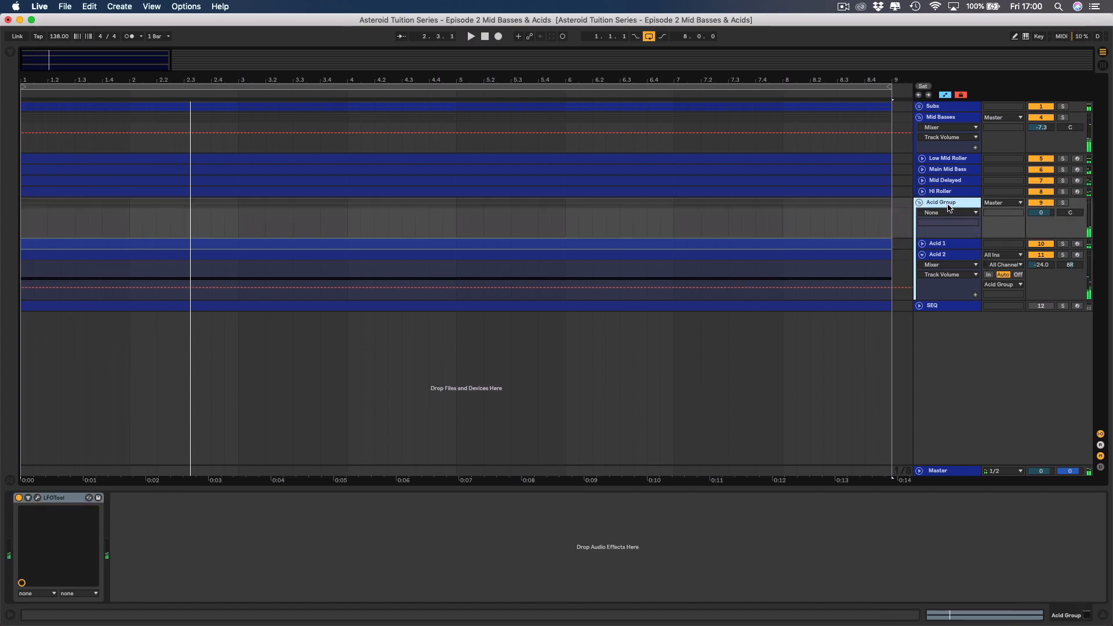
pyautogui.click(58, 501)
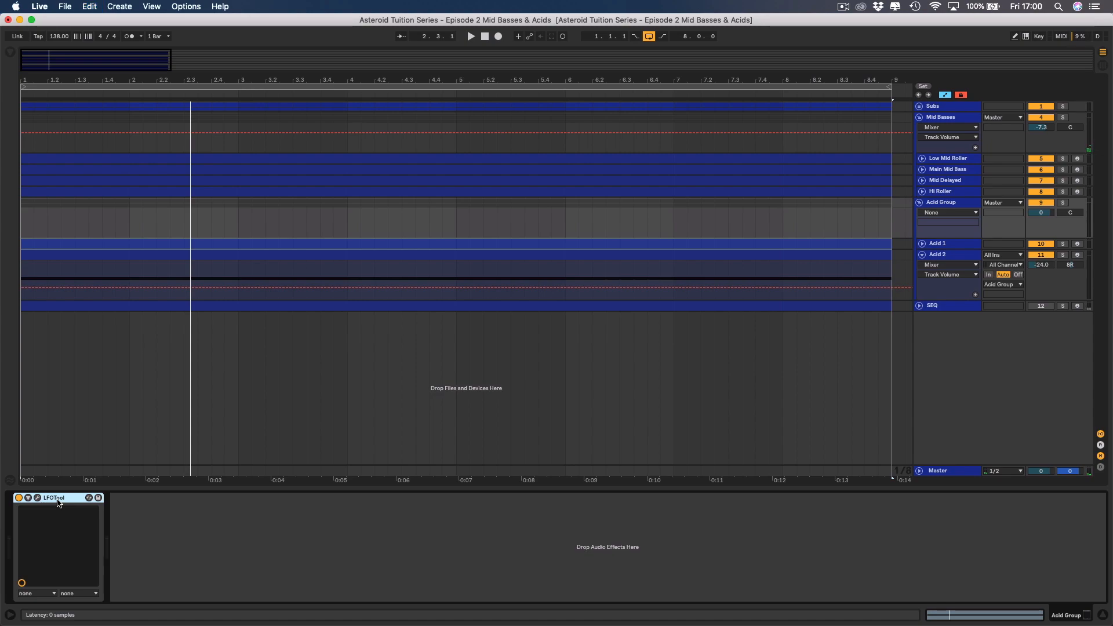
pyautogui.press('Delete')
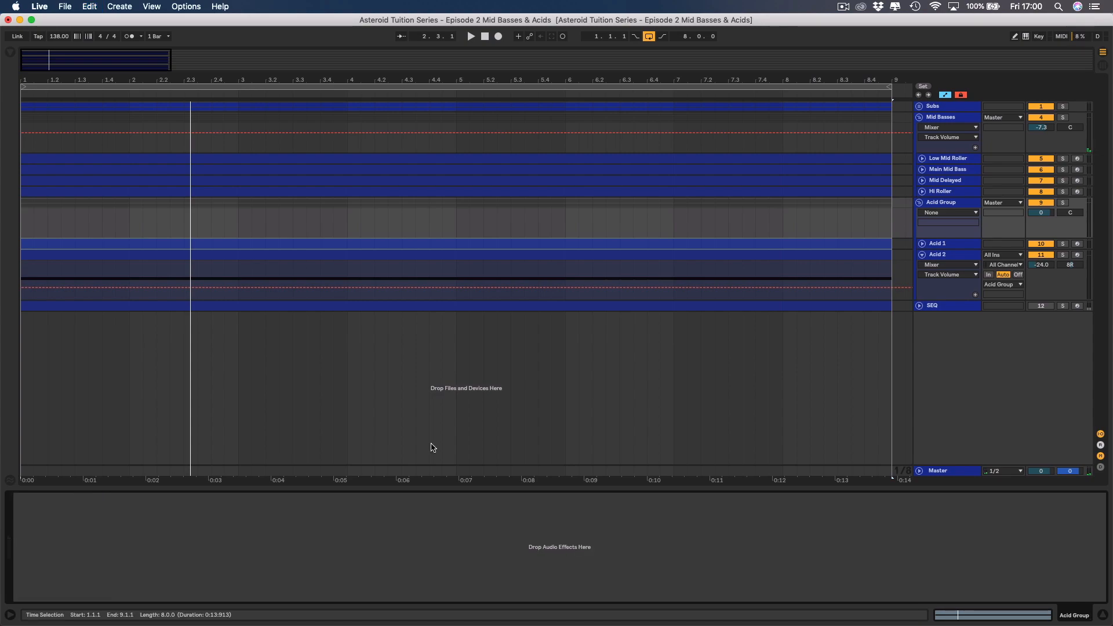
pyautogui.click(940, 245)
pyautogui.click(942, 256)
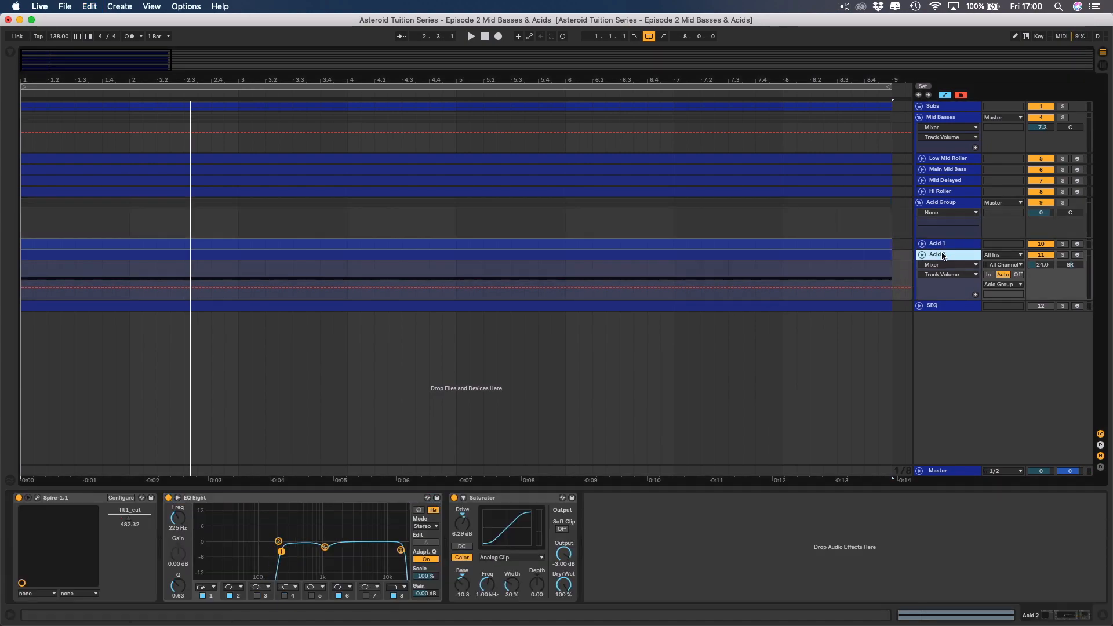
pyautogui.click(684, 559)
pyautogui.press('super+v')
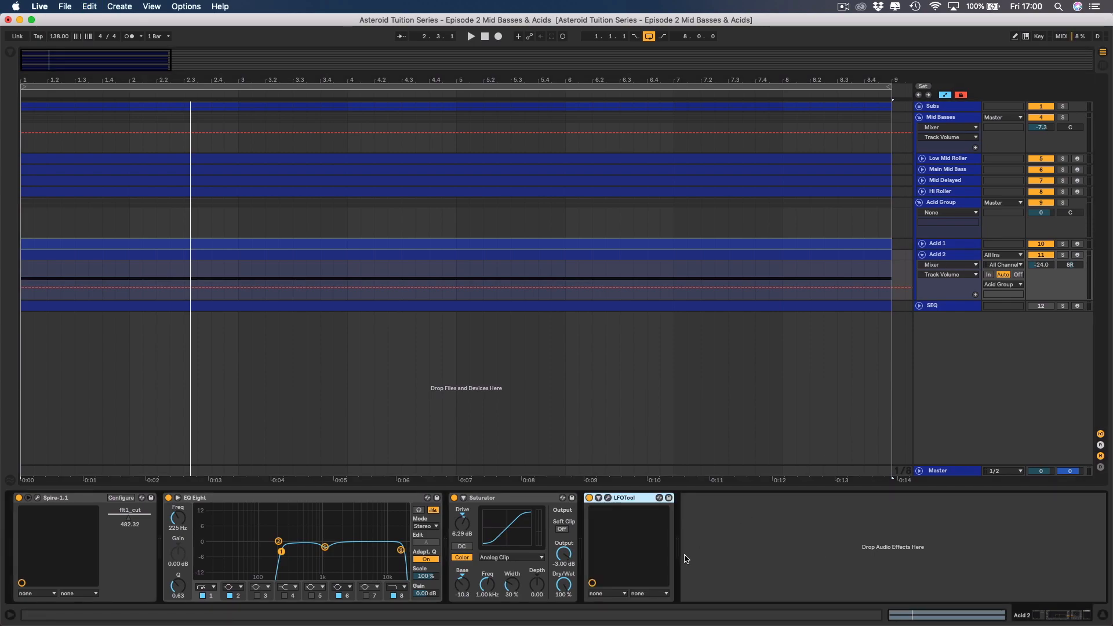
# Play the mix and compare it with Acid 2 muted and unmuted, leaving Acid 2 active and stopping playback.
pyautogui.press('space')
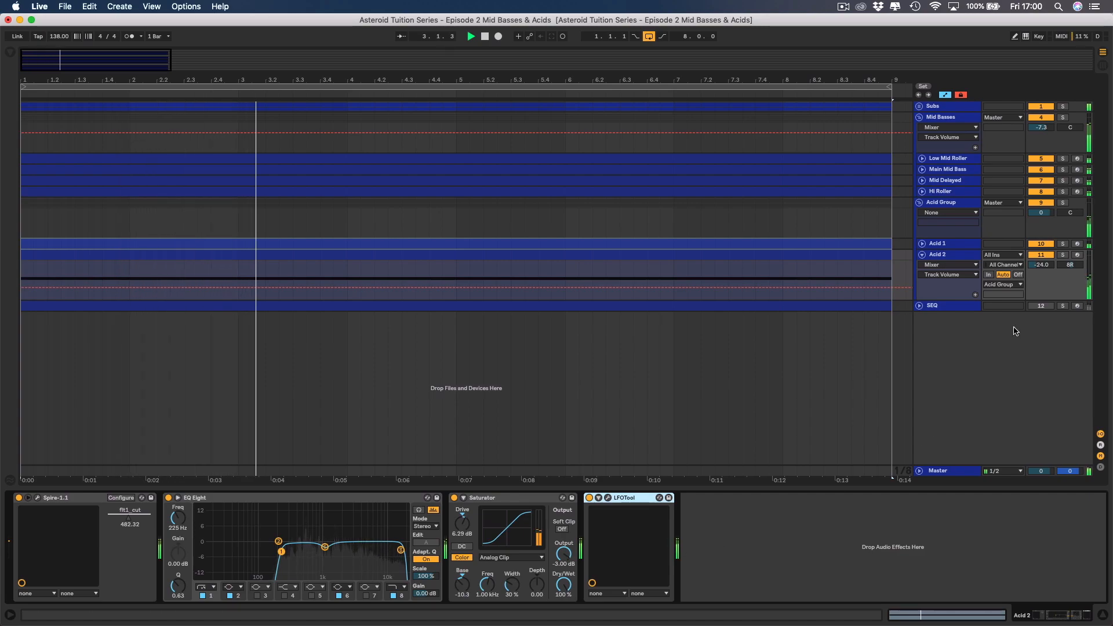
pyautogui.click(1043, 256)
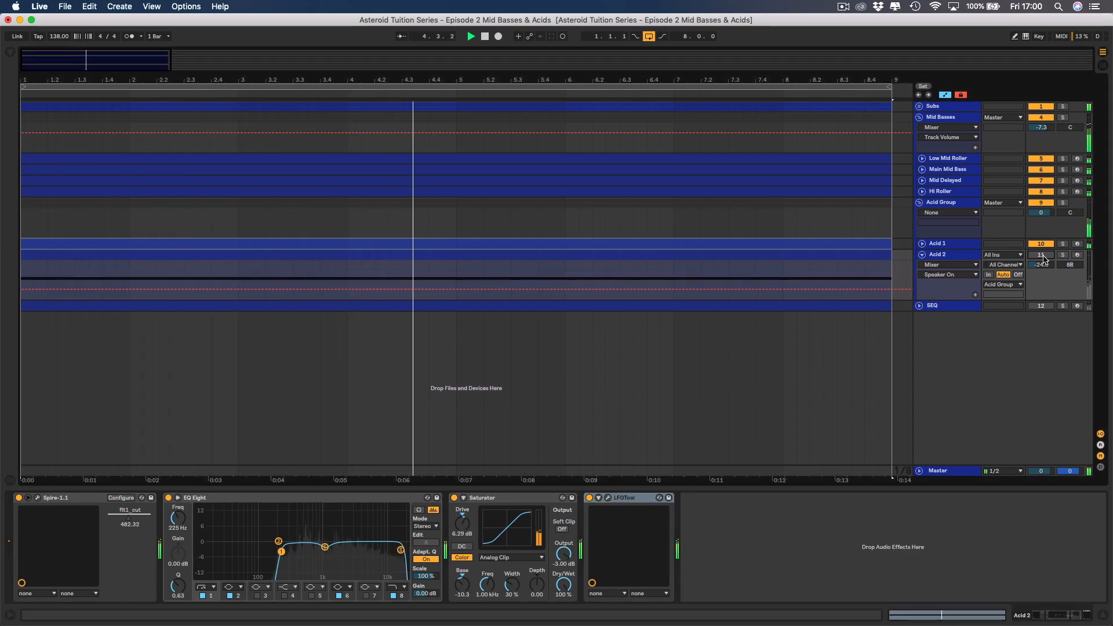
pyautogui.click(1042, 257)
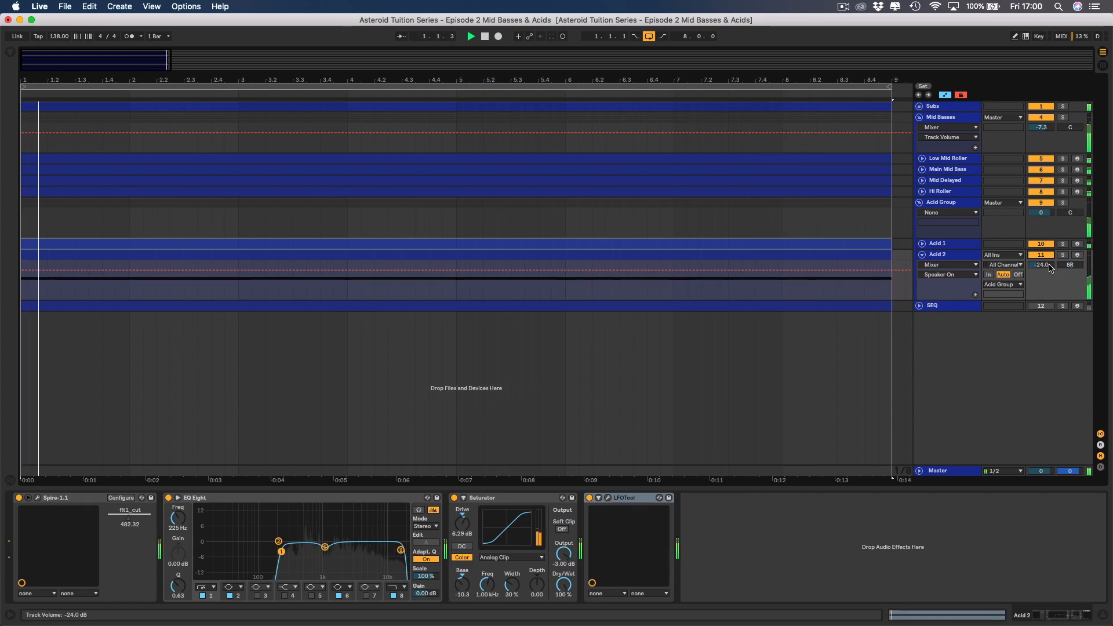
pyautogui.press('space')
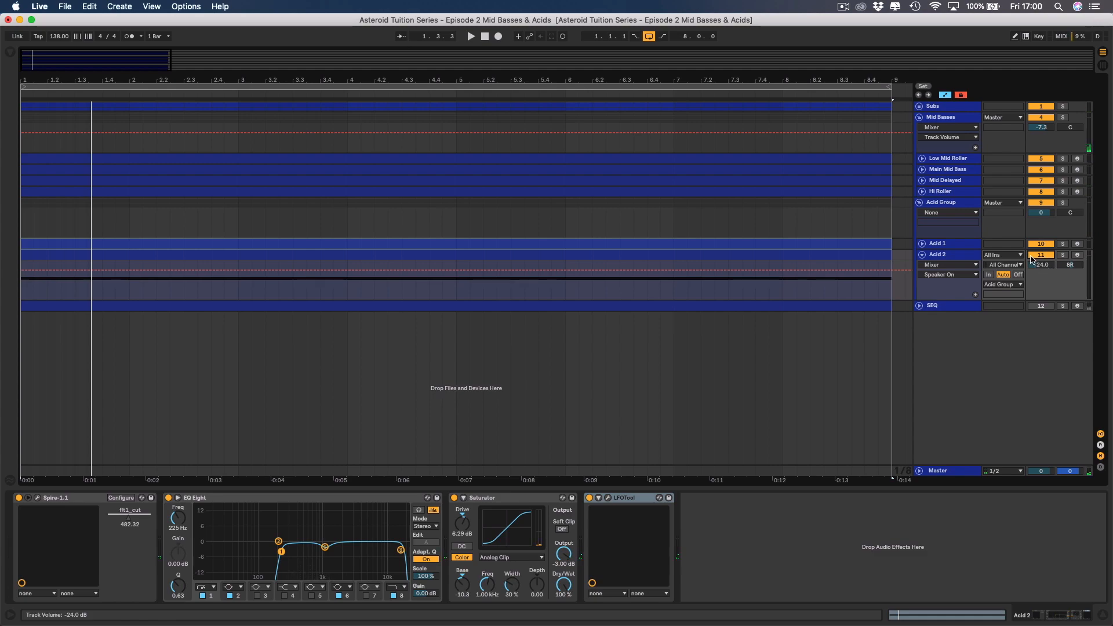
# Fold up the Acid 2 track, select Acid Group and hide the device view.
pyautogui.click(922, 255)
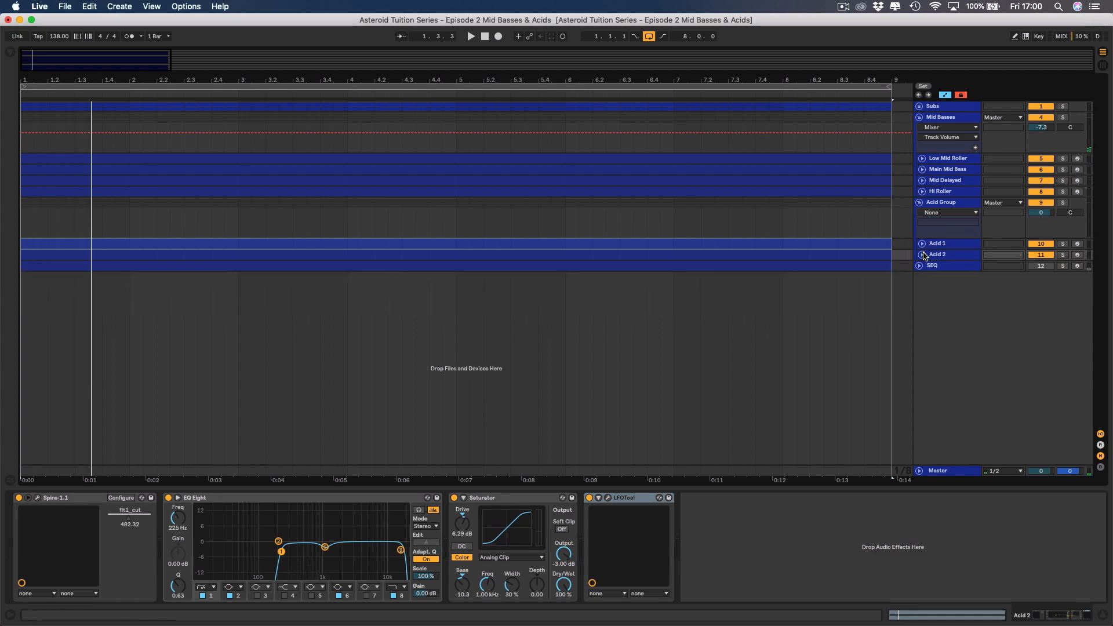
pyautogui.click(949, 207)
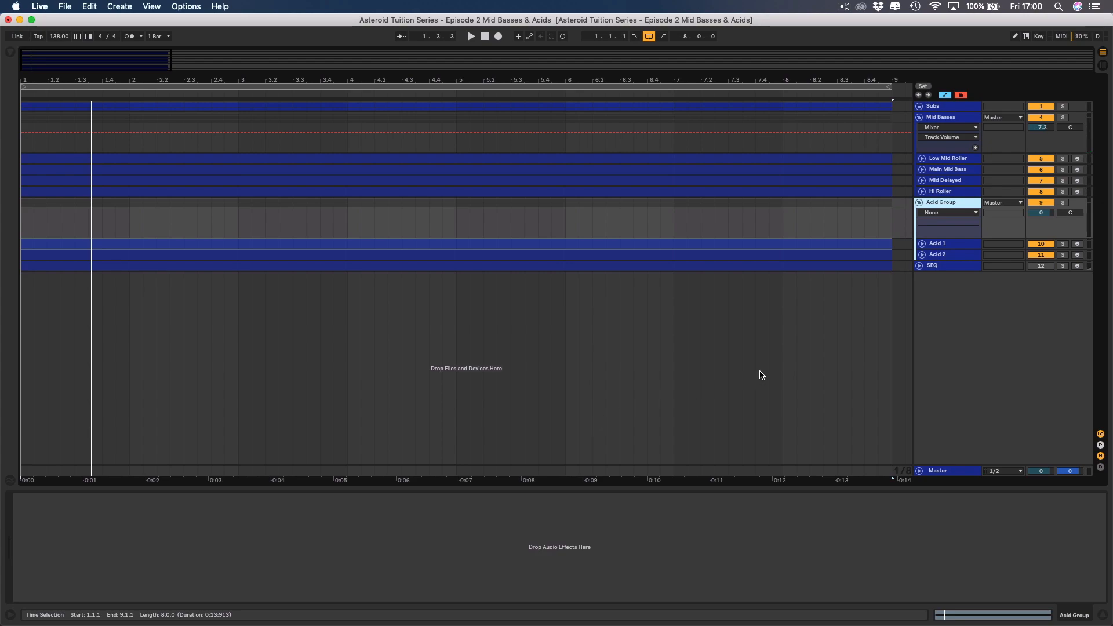
pyautogui.click(1105, 616)
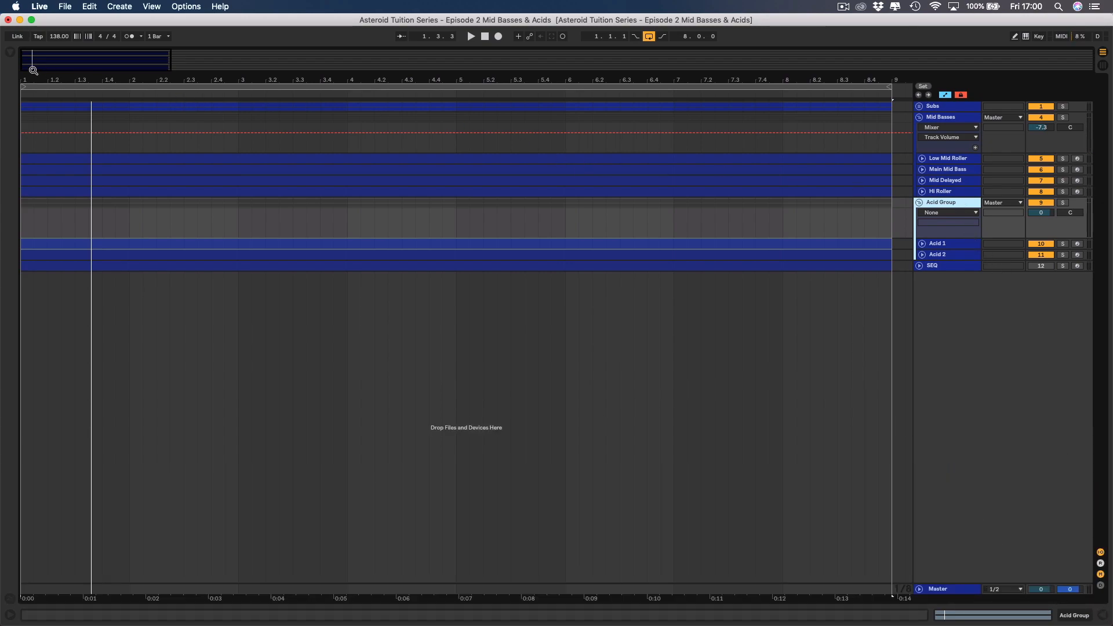
# Load the Haas Effect audio effect rack preset onto Acid Group, hiding the browser when done.
pyautogui.click(8, 55)
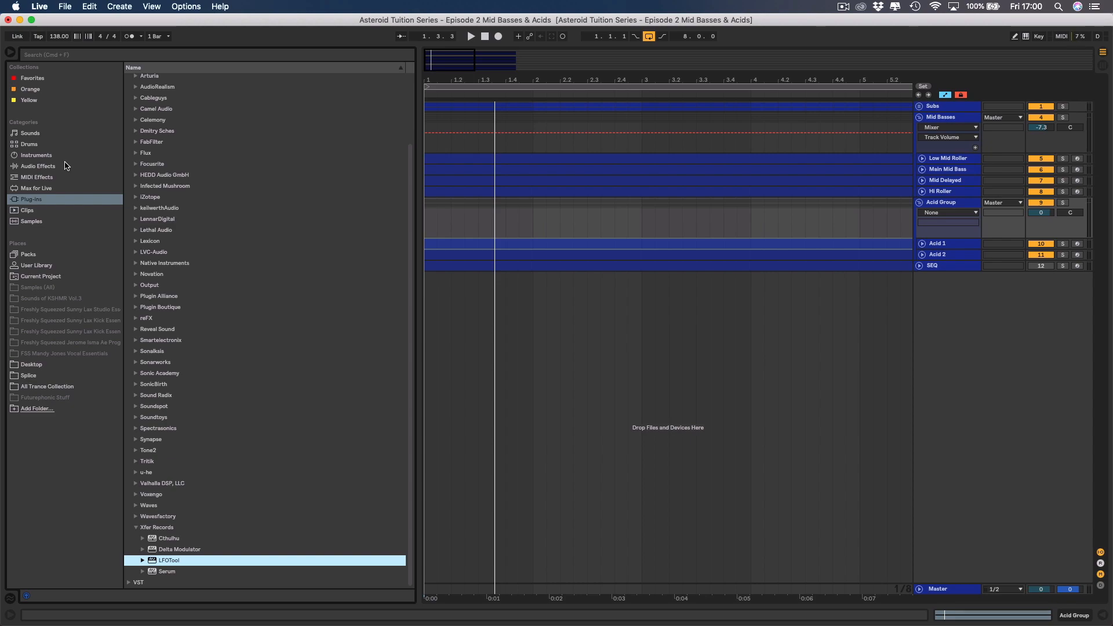
pyautogui.click(39, 166)
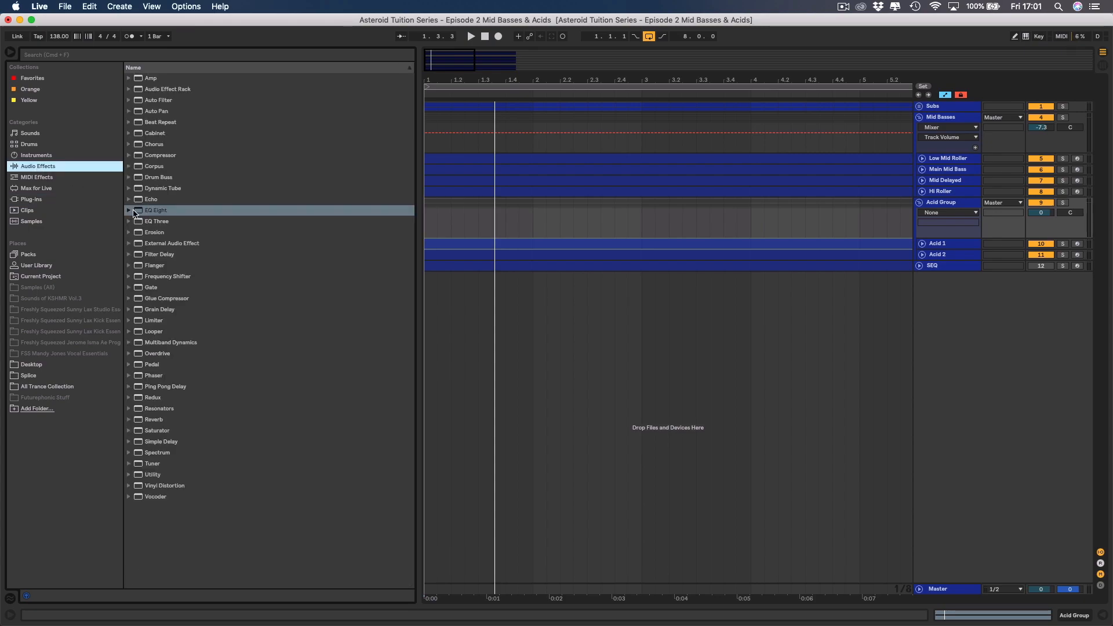
pyautogui.click(129, 210)
pyautogui.click(128, 211)
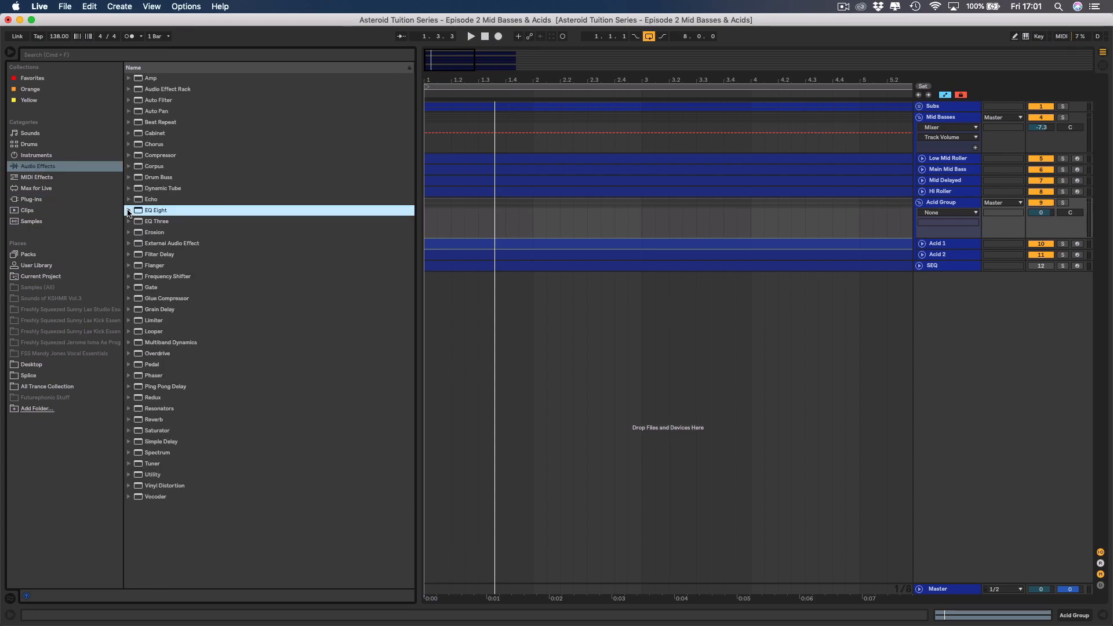
pyautogui.click(40, 166)
pyautogui.click(129, 89)
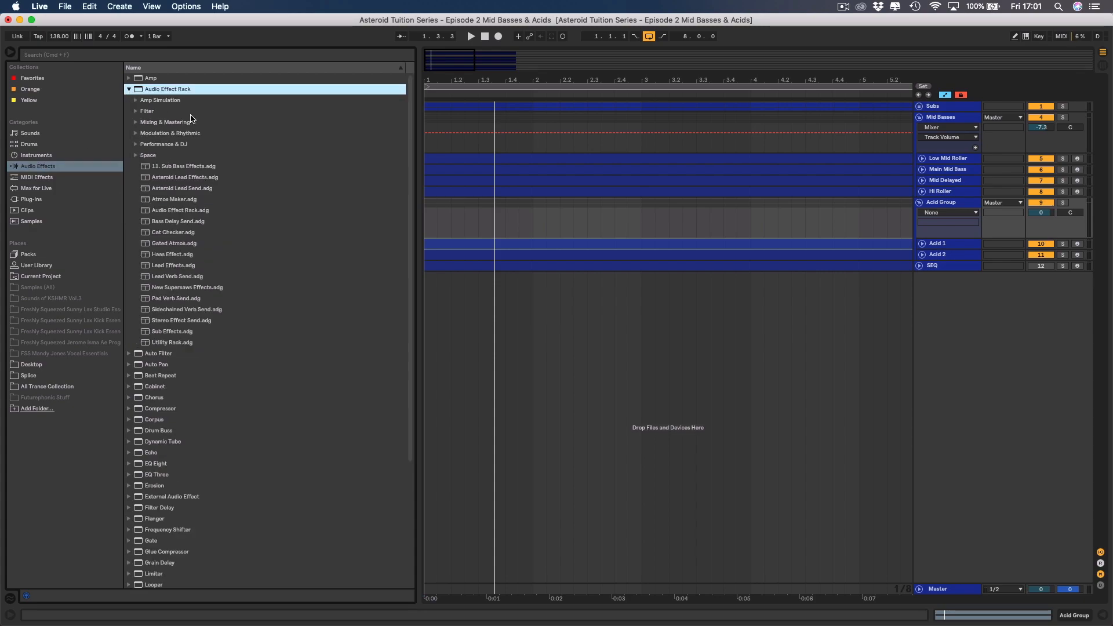
pyautogui.doubleClick(178, 256)
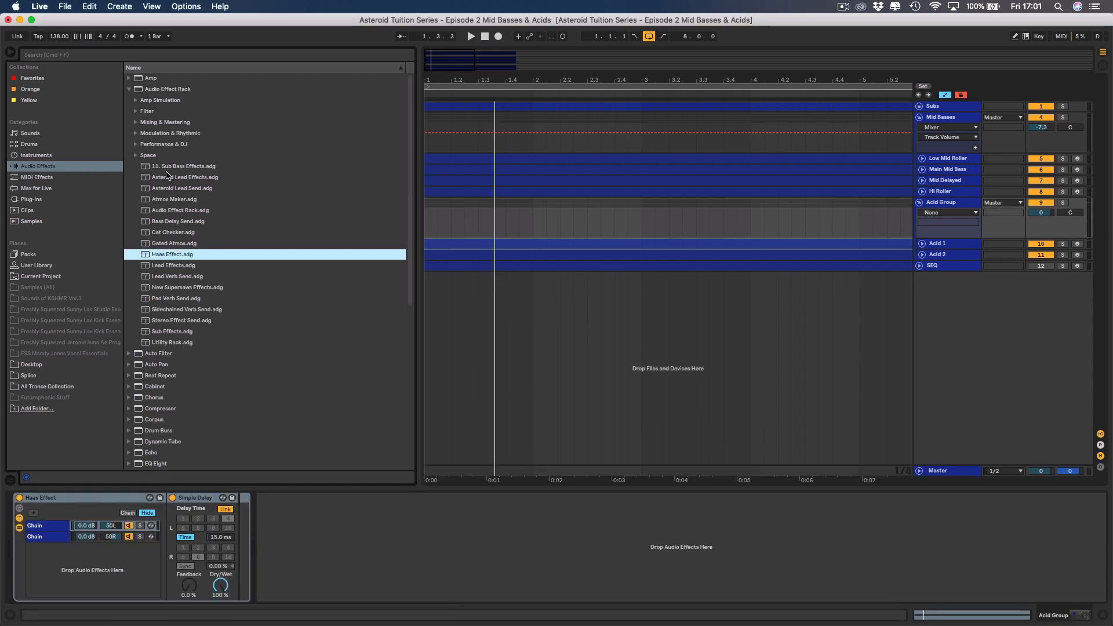
pyautogui.click(8, 54)
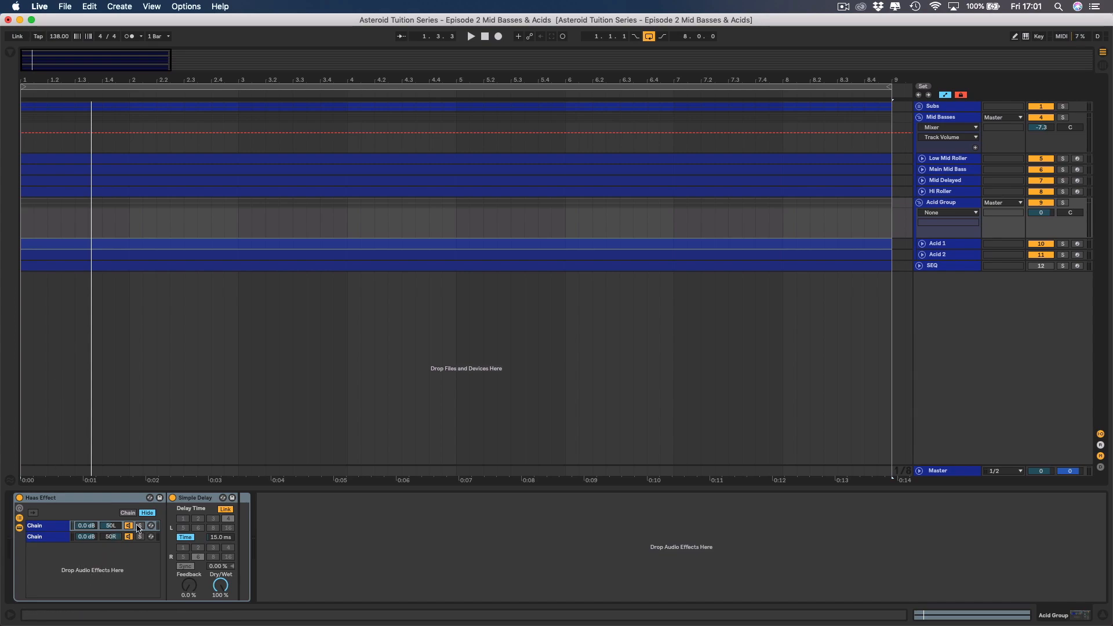
# Check both Haas Effect chains and set the Simple Delay's time in the 50L chain to 1.00 ms.
pyautogui.click(58, 528)
pyautogui.click(53, 539)
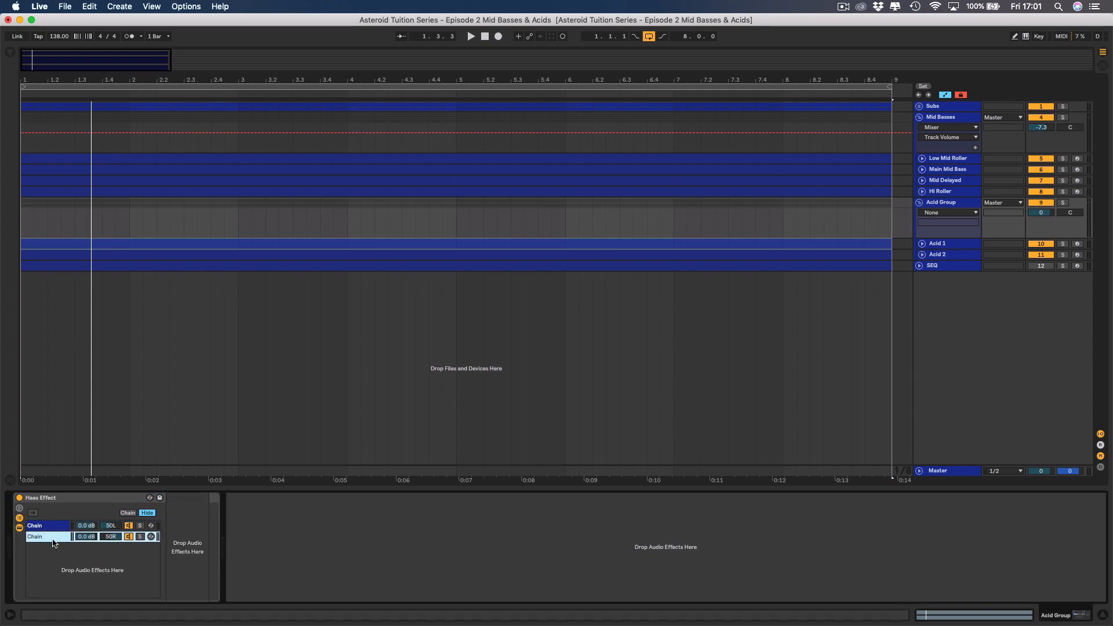
pyautogui.click(54, 526)
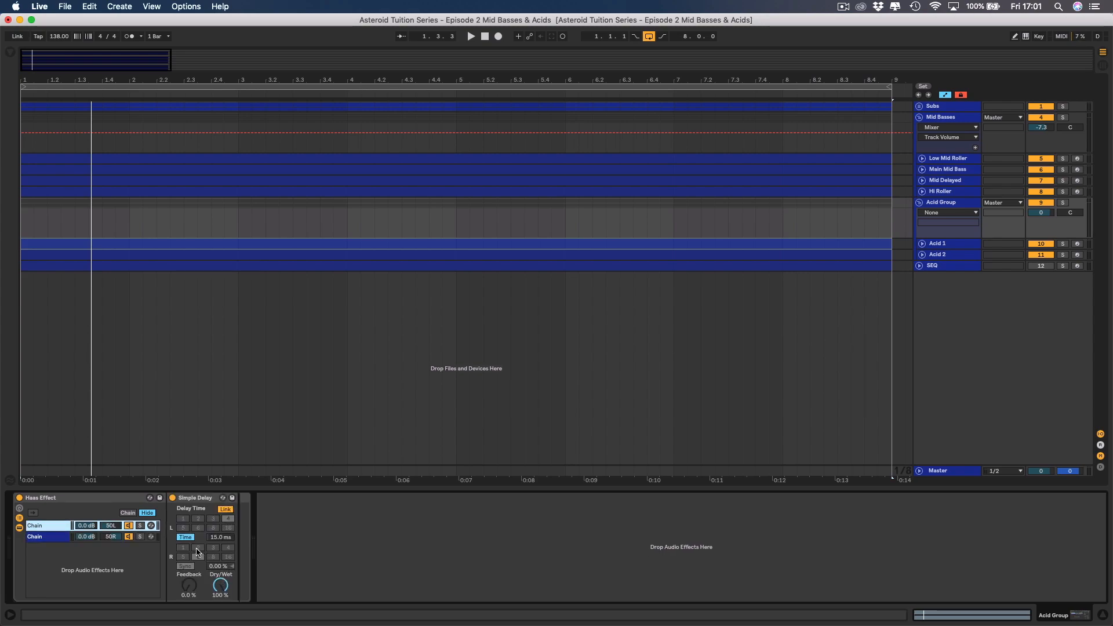
pyautogui.moveTo(227, 543); pyautogui.dragTo(226, 580)
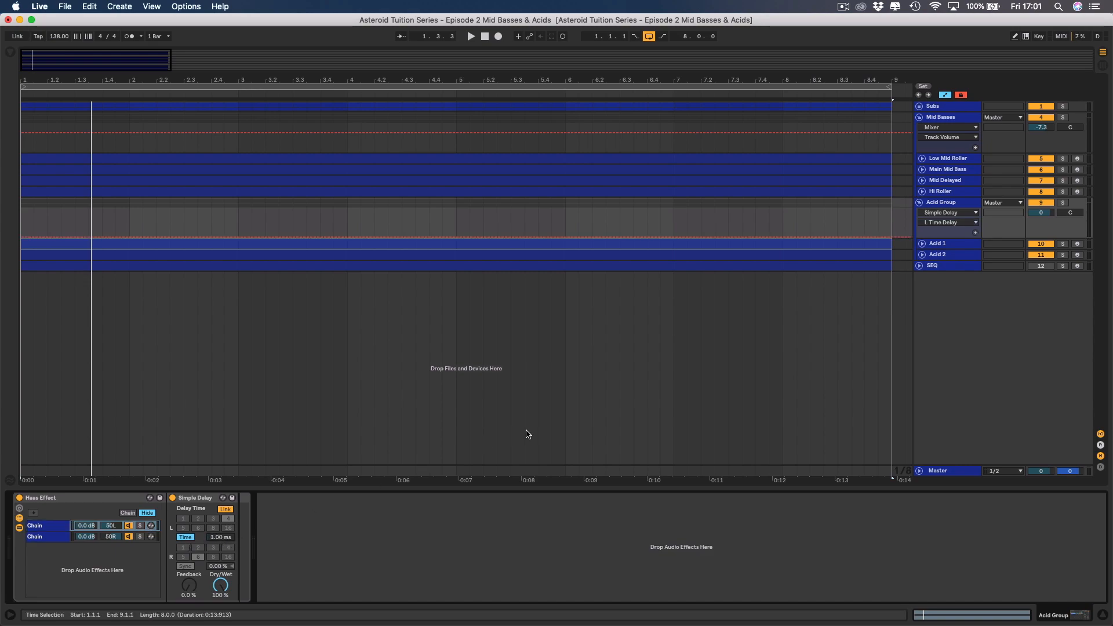
# Solo Acid Group and compare its playback with the Haas Effect rack bypassed and active, leaving the rack on.
pyautogui.click(1066, 203)
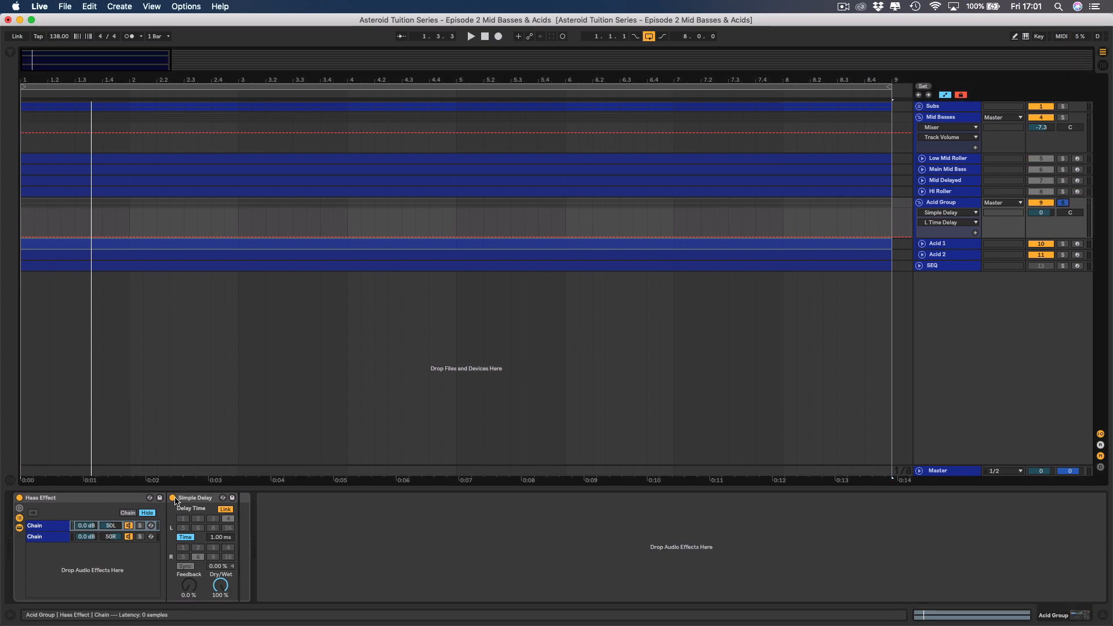
pyautogui.click(19, 502)
pyautogui.click(19, 498)
pyautogui.press('space')
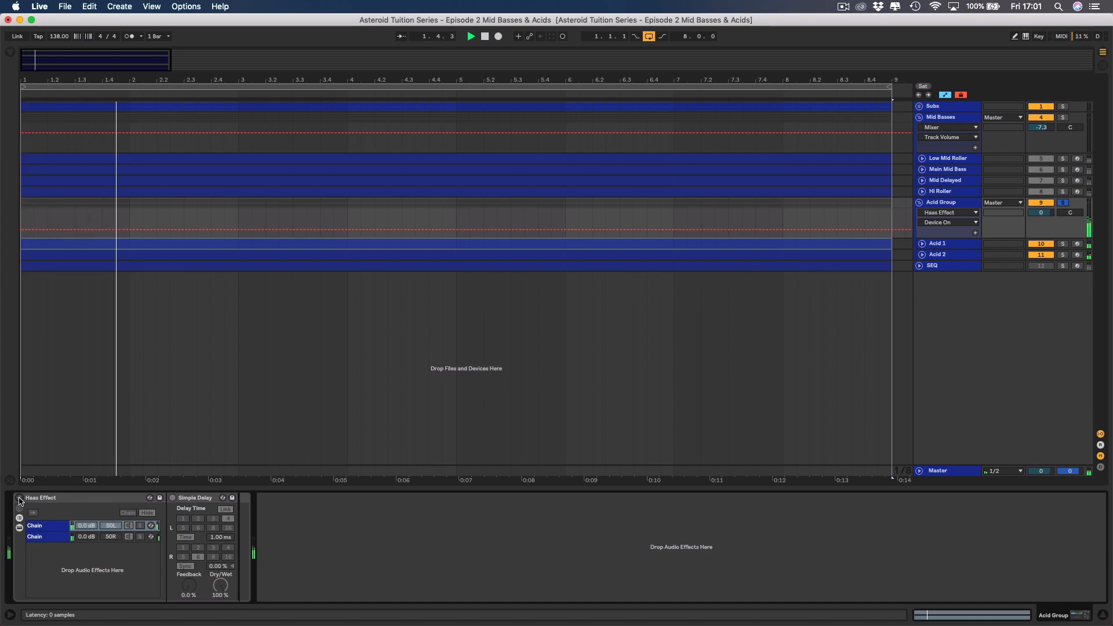
pyautogui.click(20, 498)
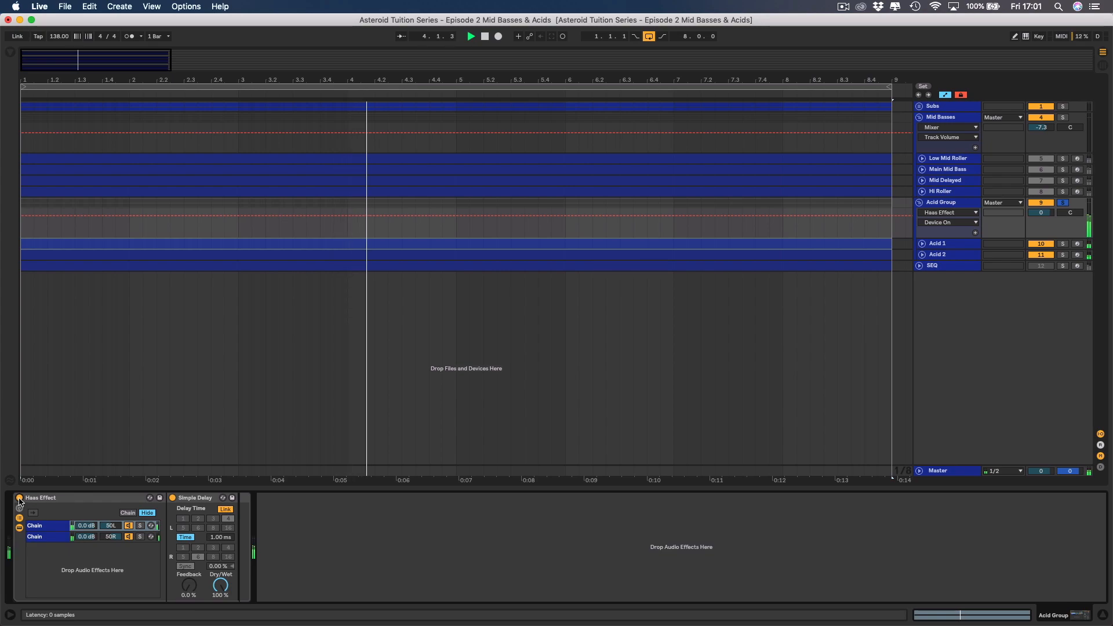
pyautogui.click(19, 499)
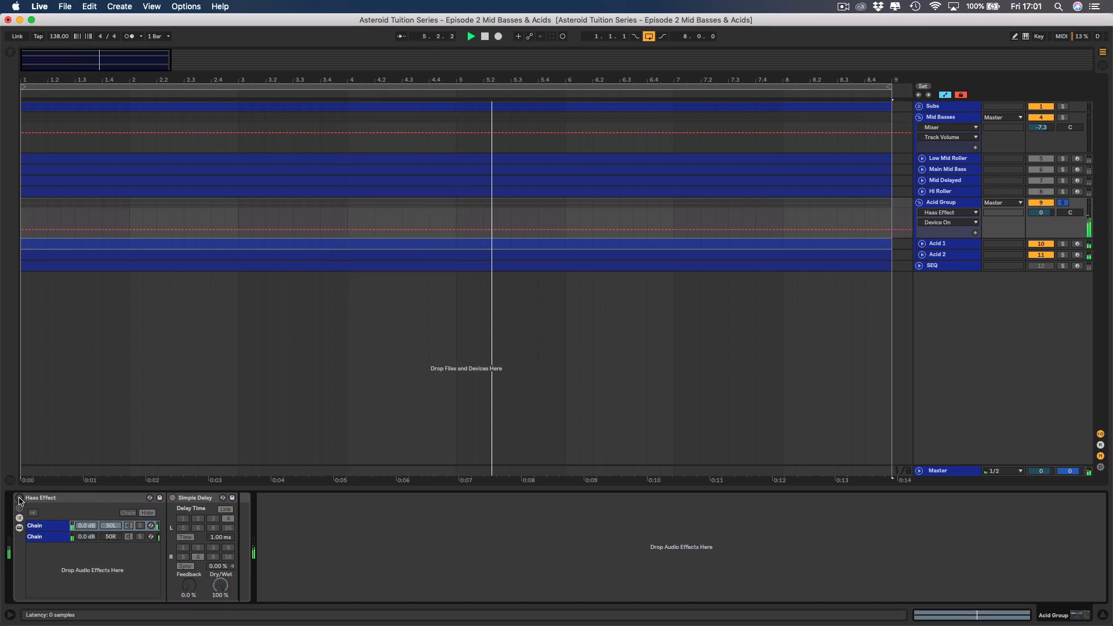
pyautogui.click(19, 499)
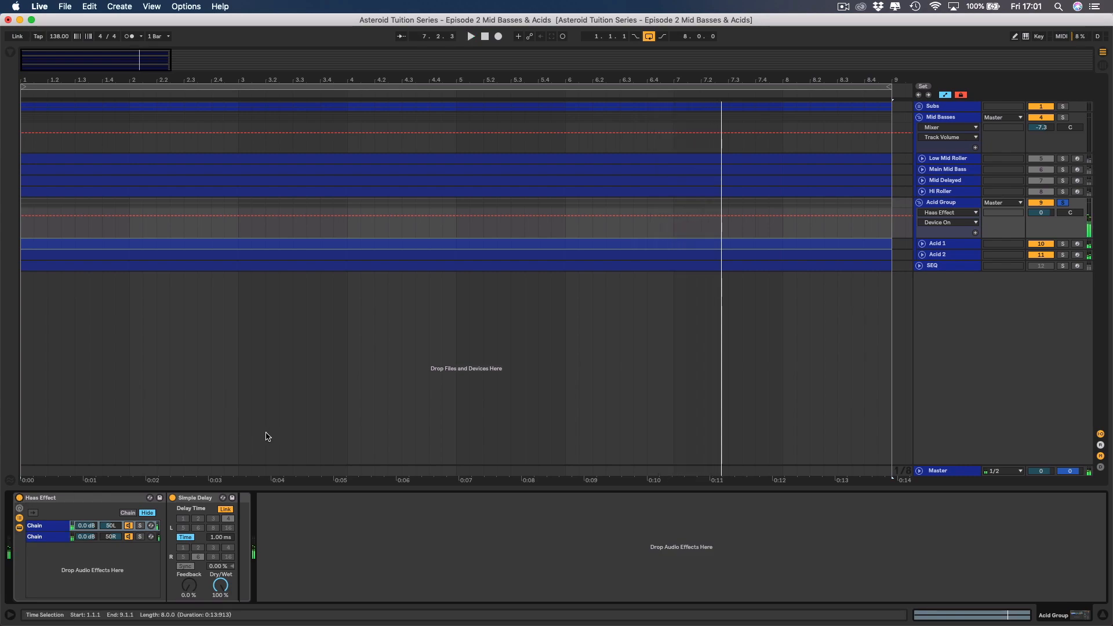
# Clear Acid Group's solo, play the full mix and lower the group's volume to -2.0 dB.
pyautogui.click(1063, 202)
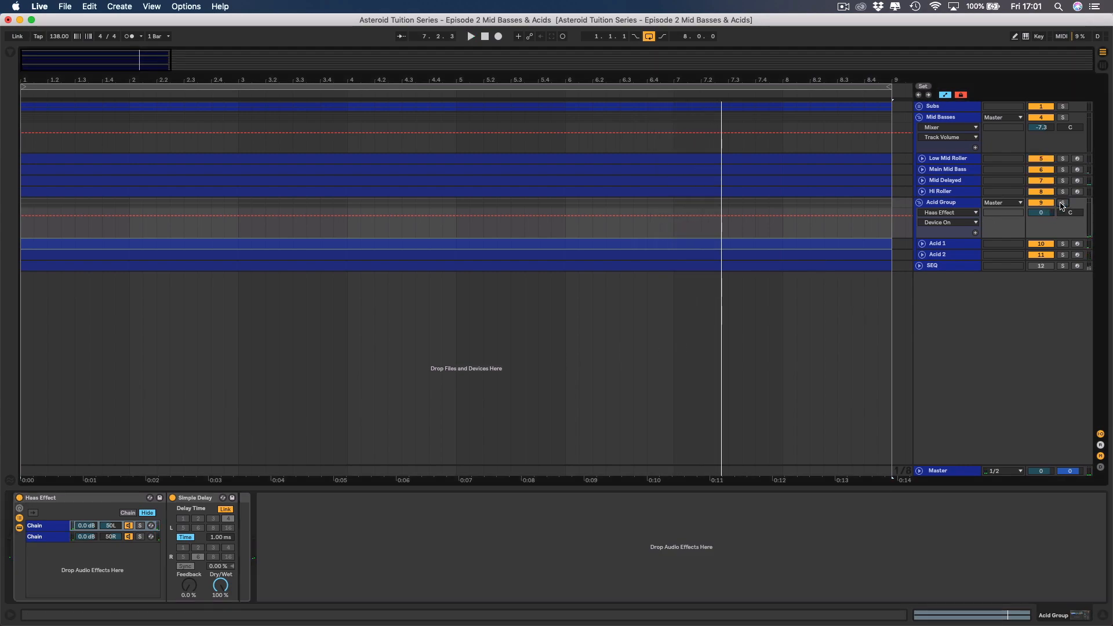
pyautogui.press('space')
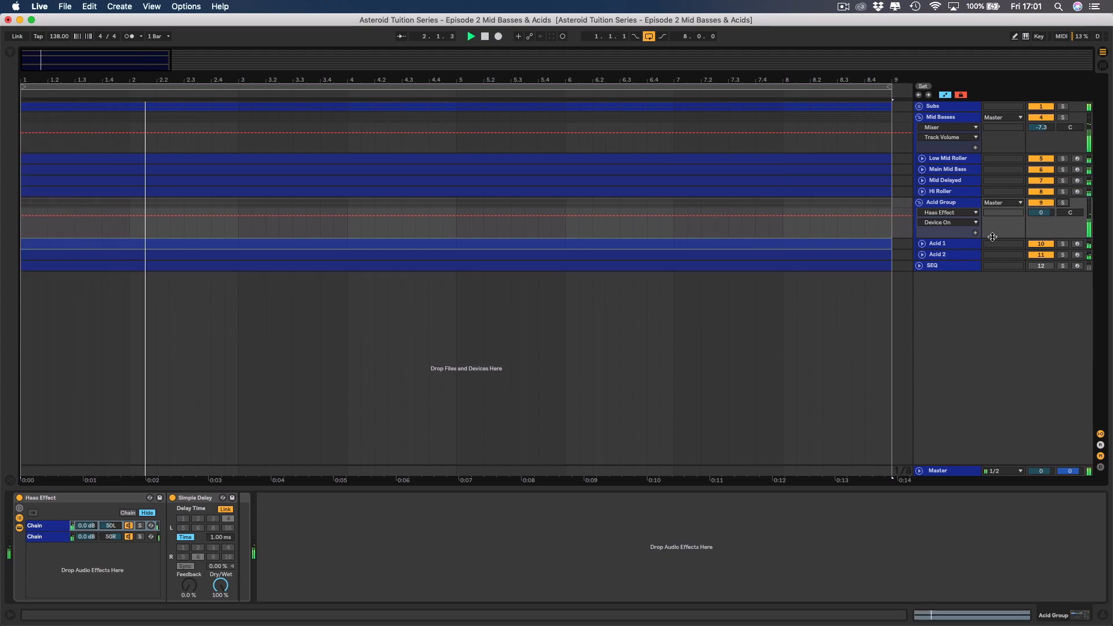
pyautogui.moveTo(1041, 213); pyautogui.dragTo(1042, 224)
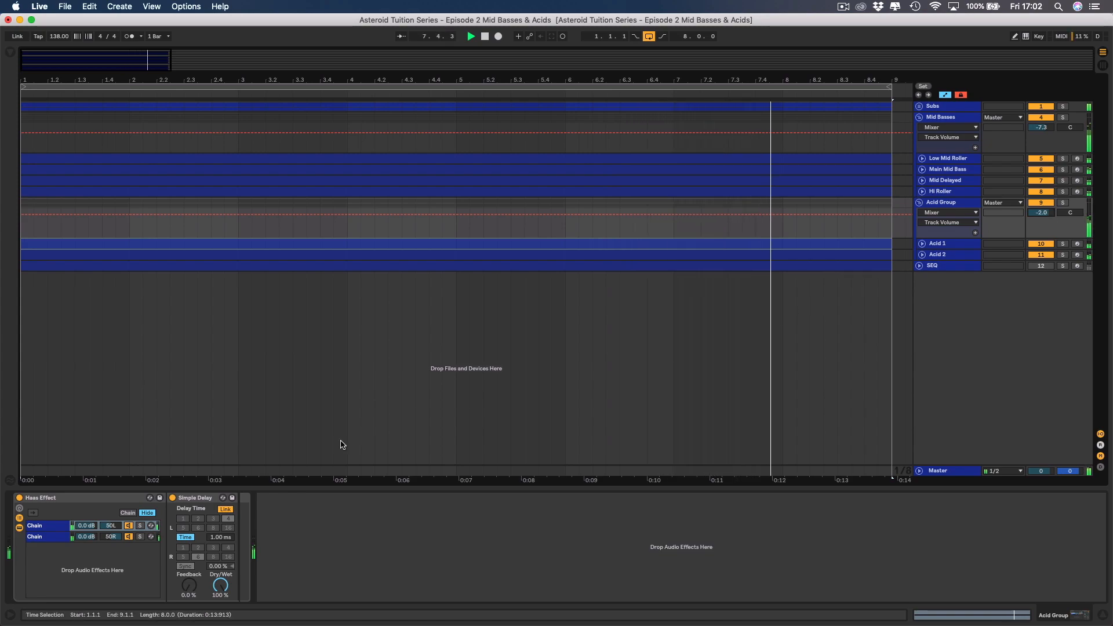
# Compare the mix with Haas Effect bypassed and active, and set the Simple Delay's time in the 50L chain to 3.34 ms.
pyautogui.click(20, 499)
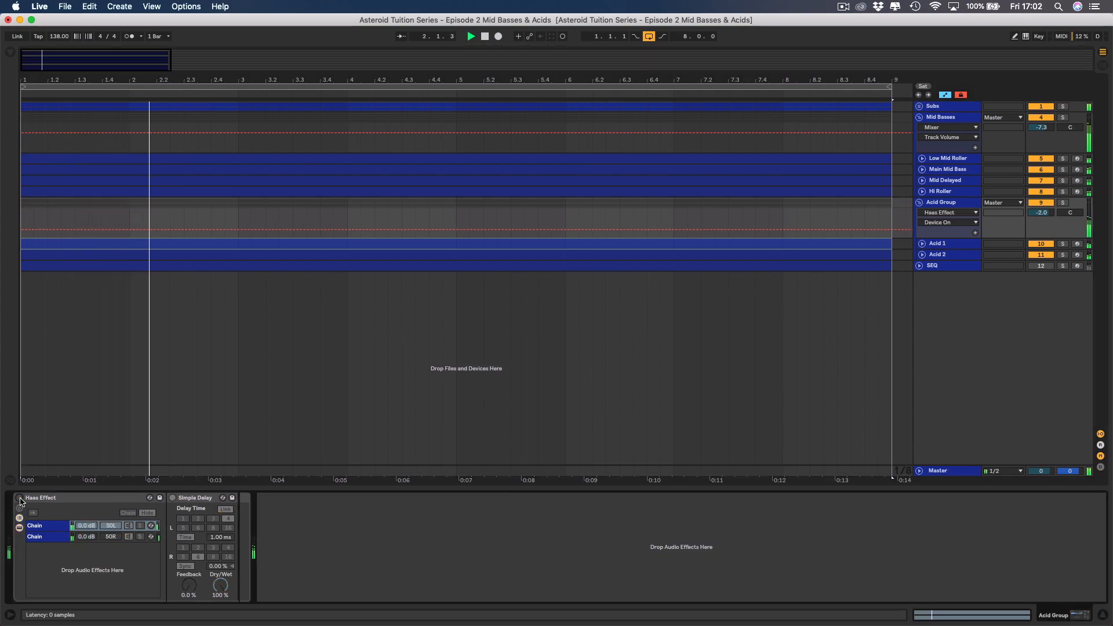
pyautogui.click(19, 498)
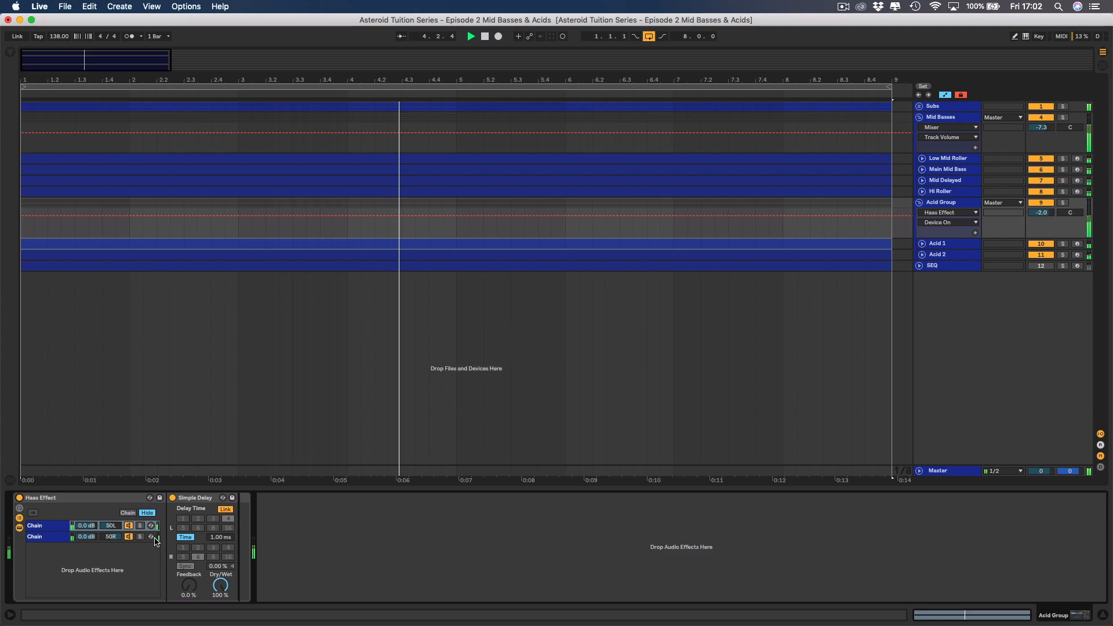
pyautogui.click(219, 538)
pyautogui.moveTo(221, 539); pyautogui.dragTo(221, 517)
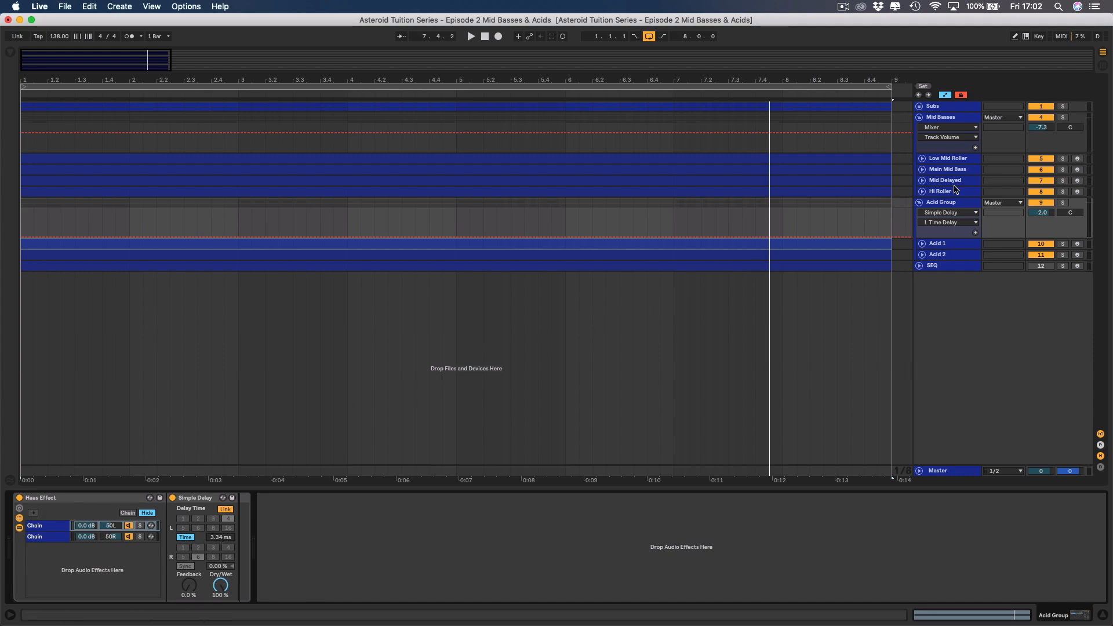
# Play the mix from Acid Group, unmute the SEQ track and hide the device view.
pyautogui.click(962, 202)
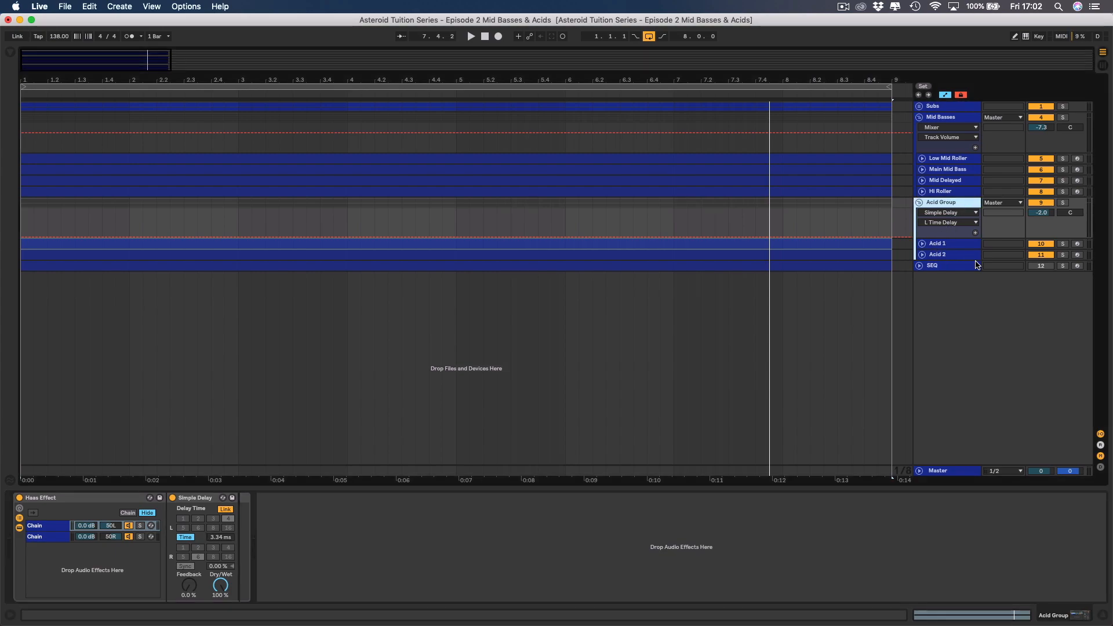
pyautogui.press('space')
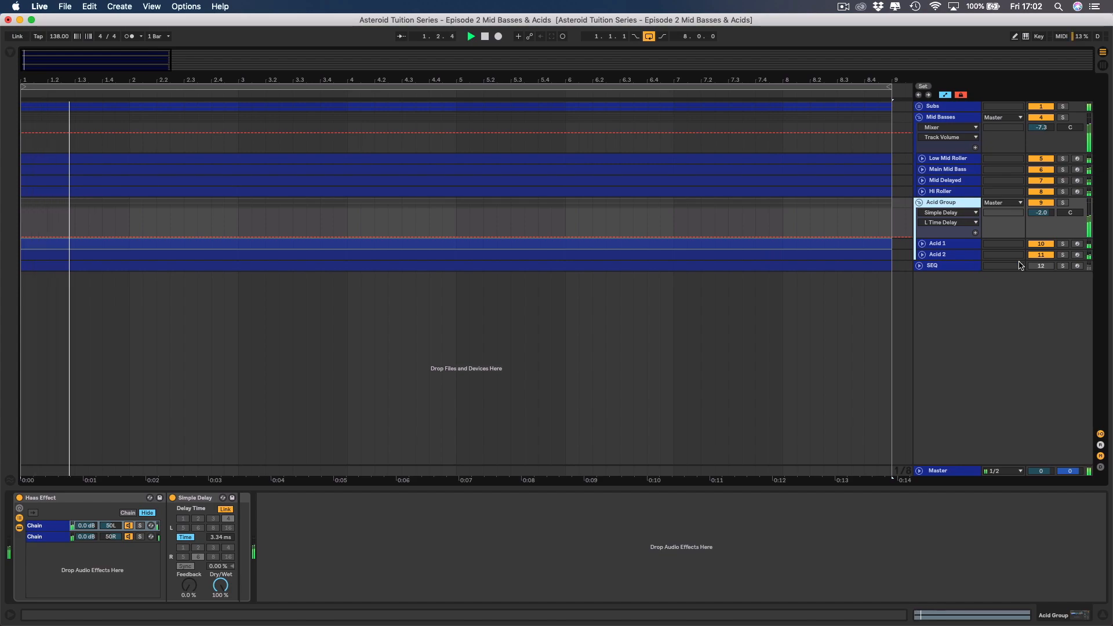
pyautogui.click(1041, 266)
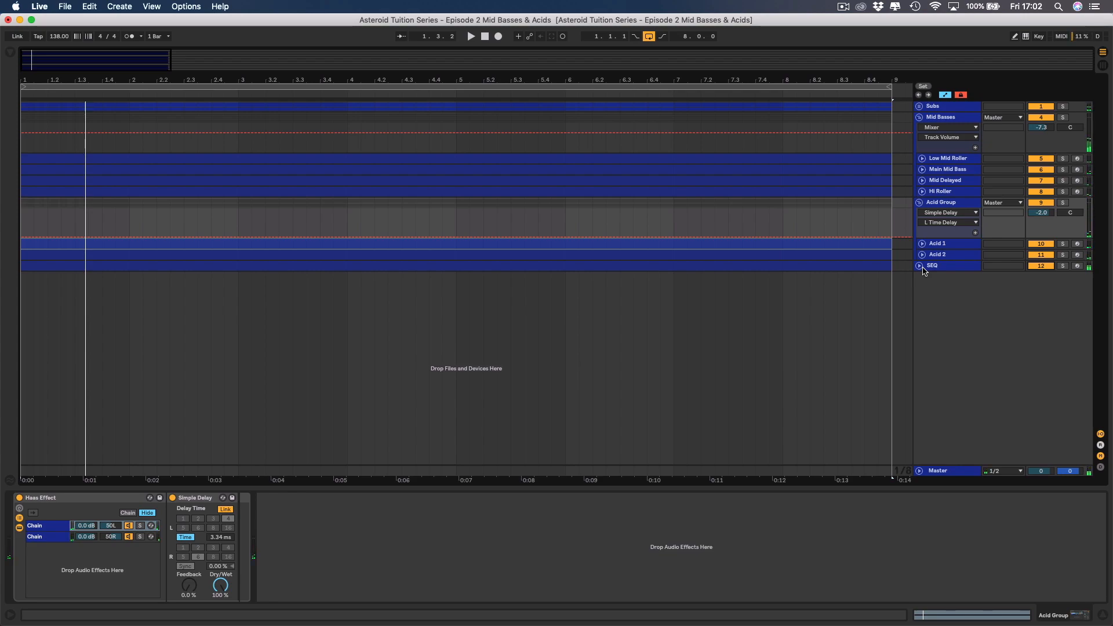
pyautogui.click(1106, 616)
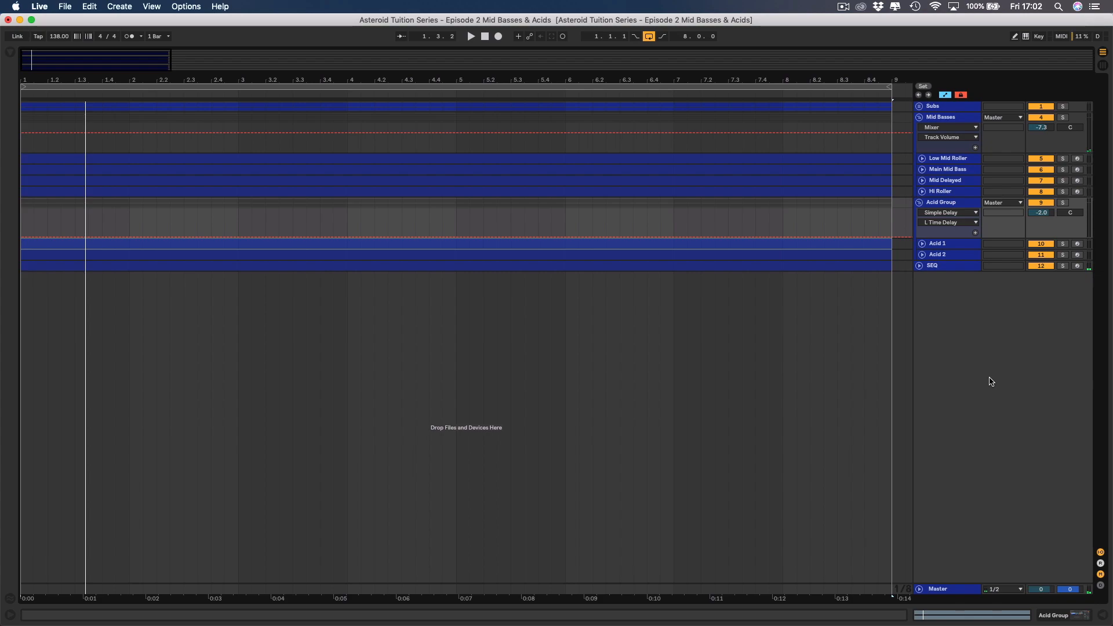